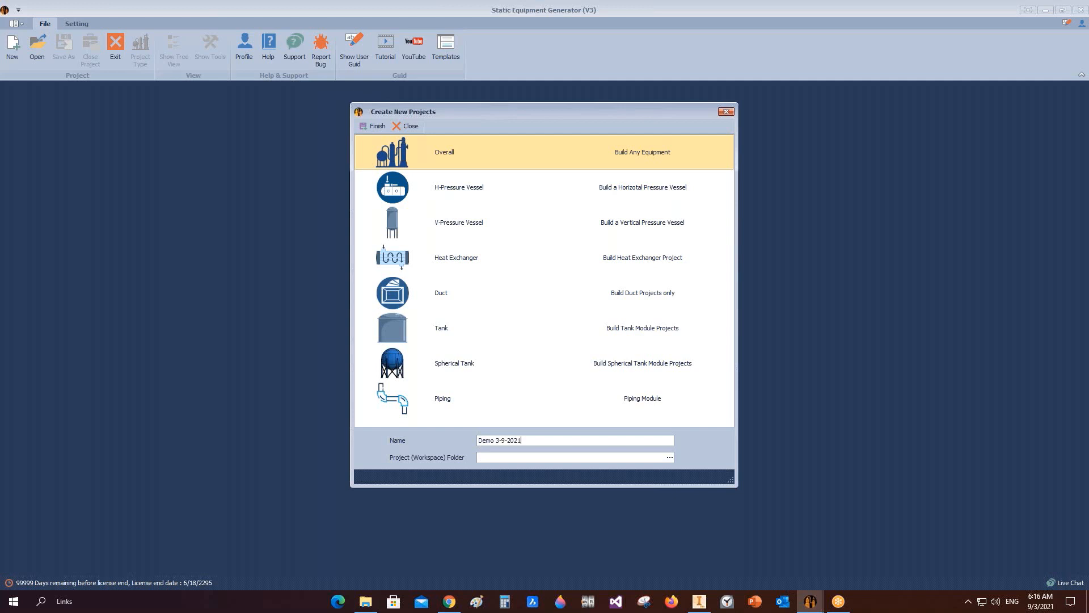
Step: Set the new project's workspace folder to the Desktop
{"action": "left_click", "coordinate": [669, 457]}
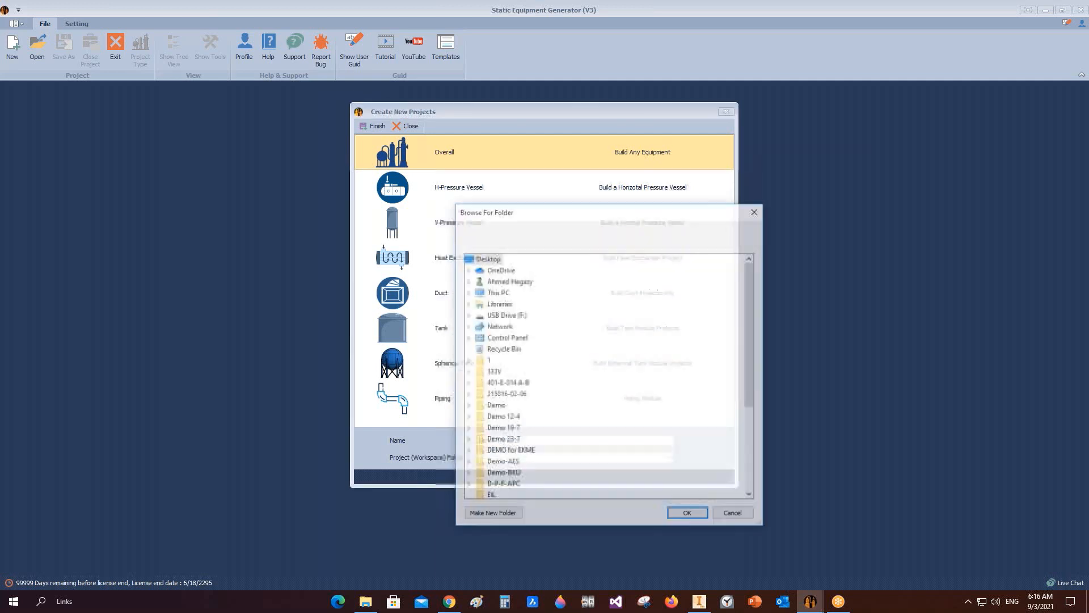
{"action": "left_click", "coordinate": [688, 514]}
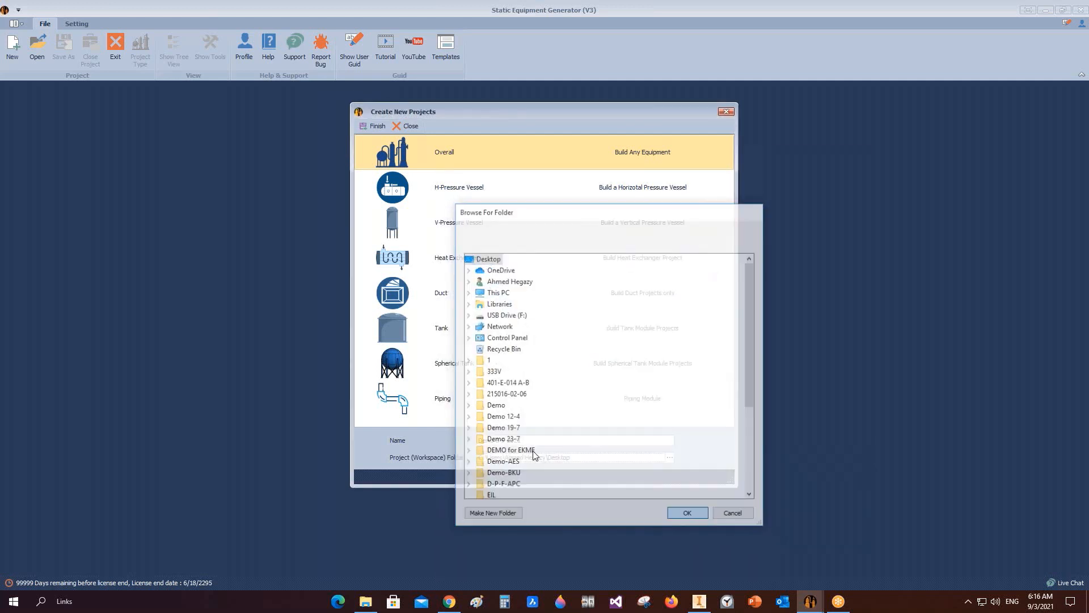
{"action": "left_click", "coordinate": [435, 196]}
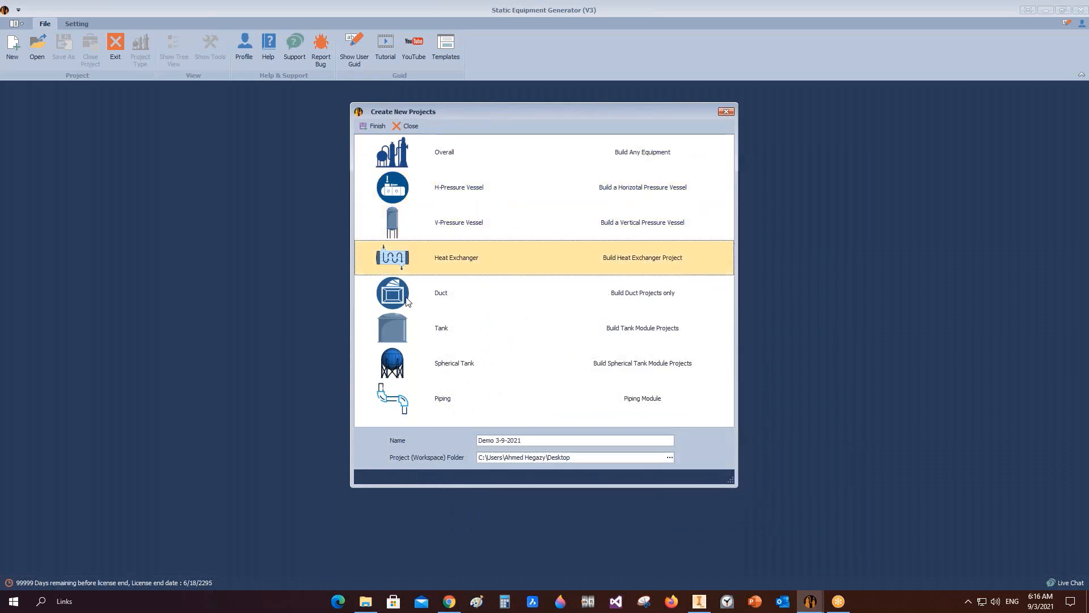
Step: Create the project Demo 3-9-2021 using the Overall equipment type
{"action": "left_click", "coordinate": [408, 398]}
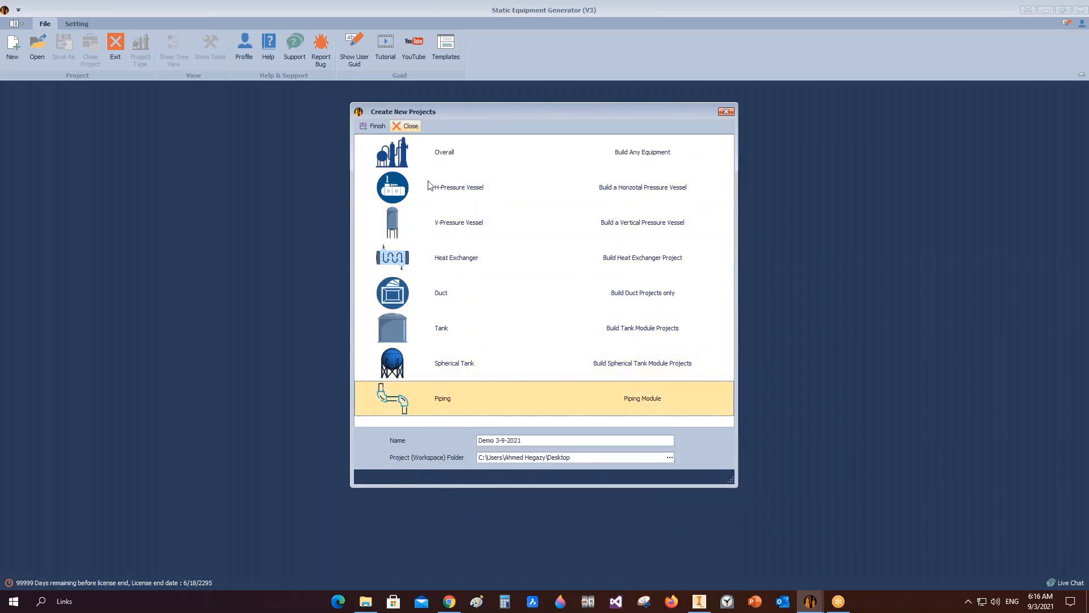
{"action": "left_click", "coordinate": [412, 167]}
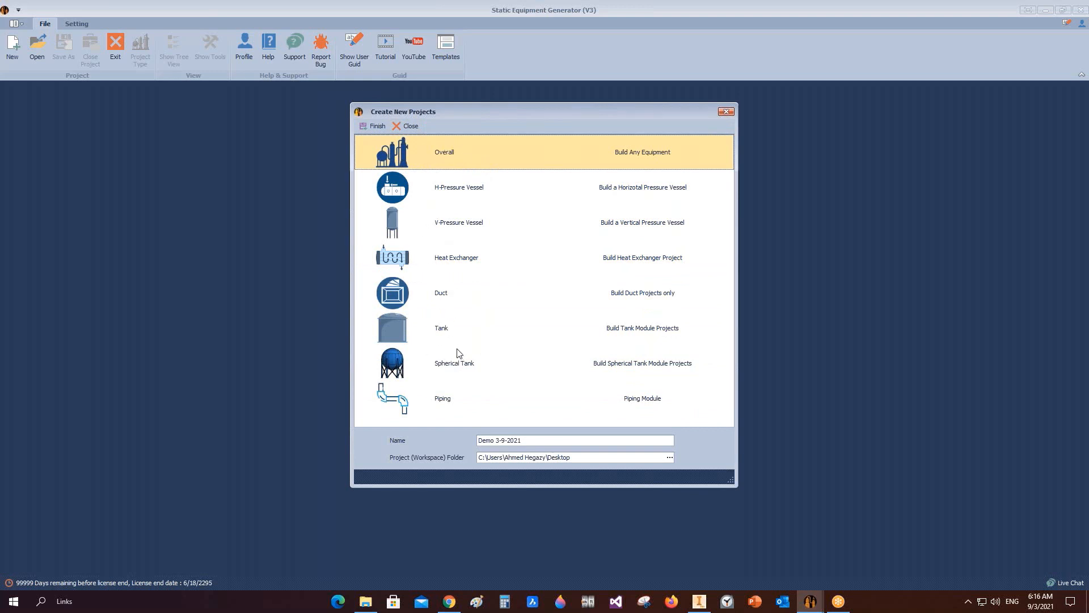
{"action": "left_click", "coordinate": [457, 265]}
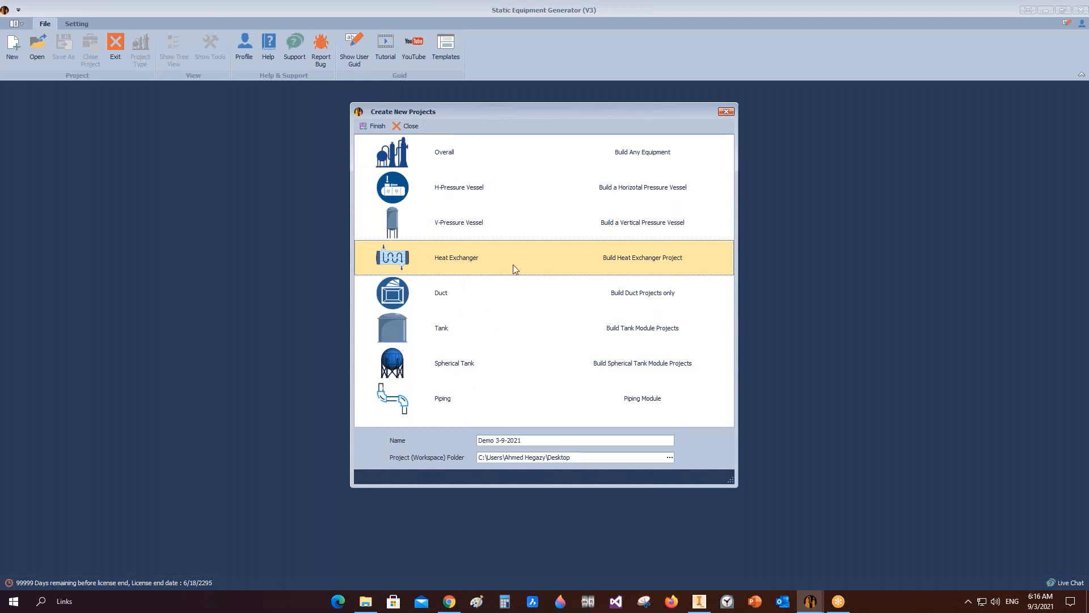
{"action": "left_click", "coordinate": [470, 229]}
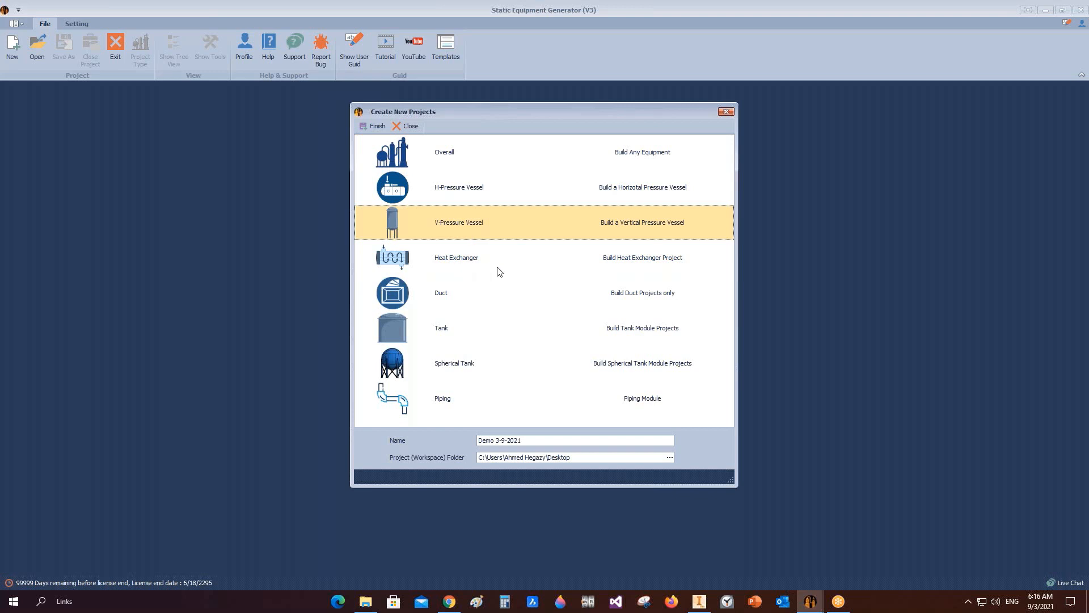
{"action": "left_click", "coordinate": [443, 334]}
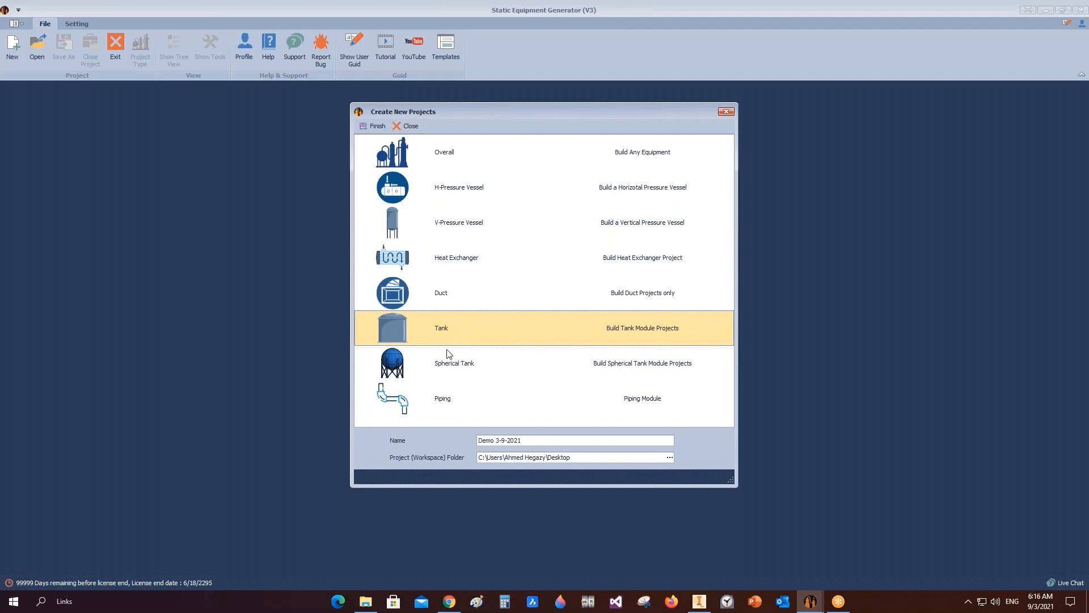
{"action": "left_click", "coordinate": [406, 163]}
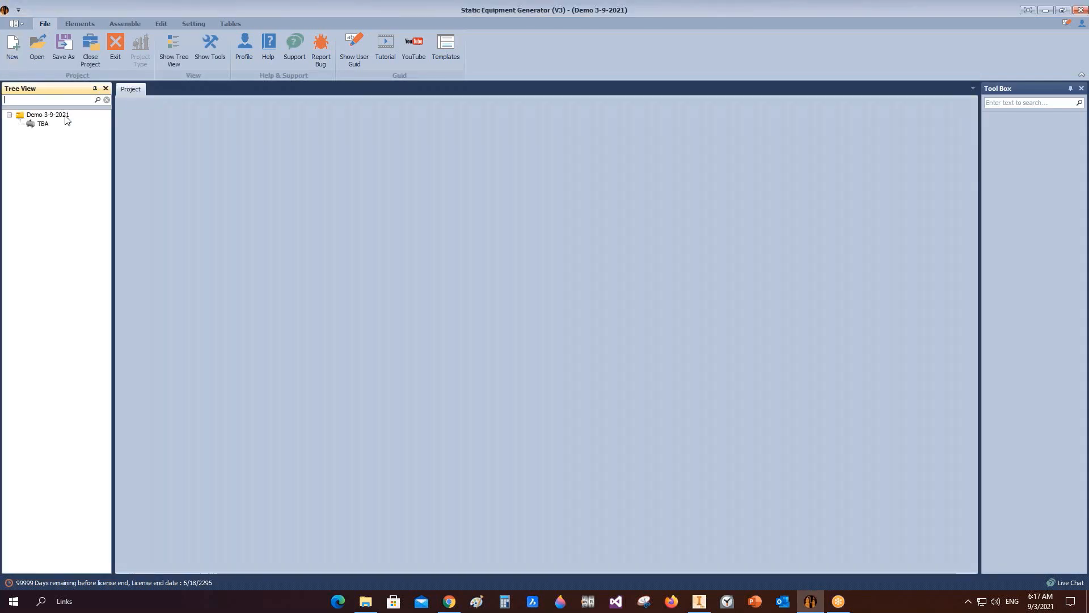
Step: Open the project node's information form and review its fields
{"action": "left_click", "coordinate": [45, 115]}
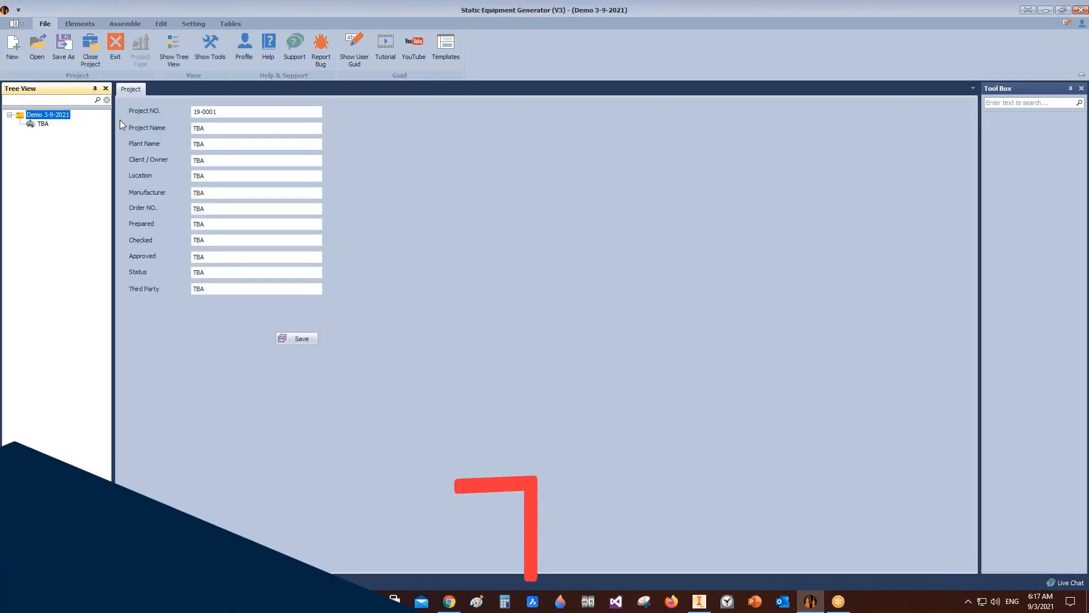
{"action": "left_click", "coordinate": [34, 123]}
{"action": "left_click", "coordinate": [33, 116]}
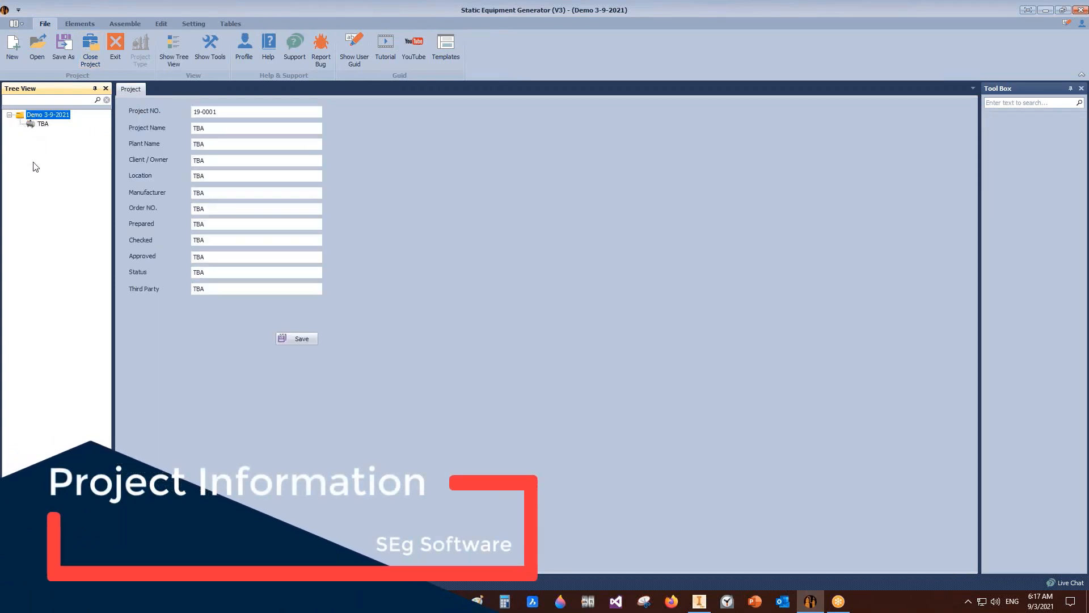
{"action": "double_click", "coordinate": [236, 113]}
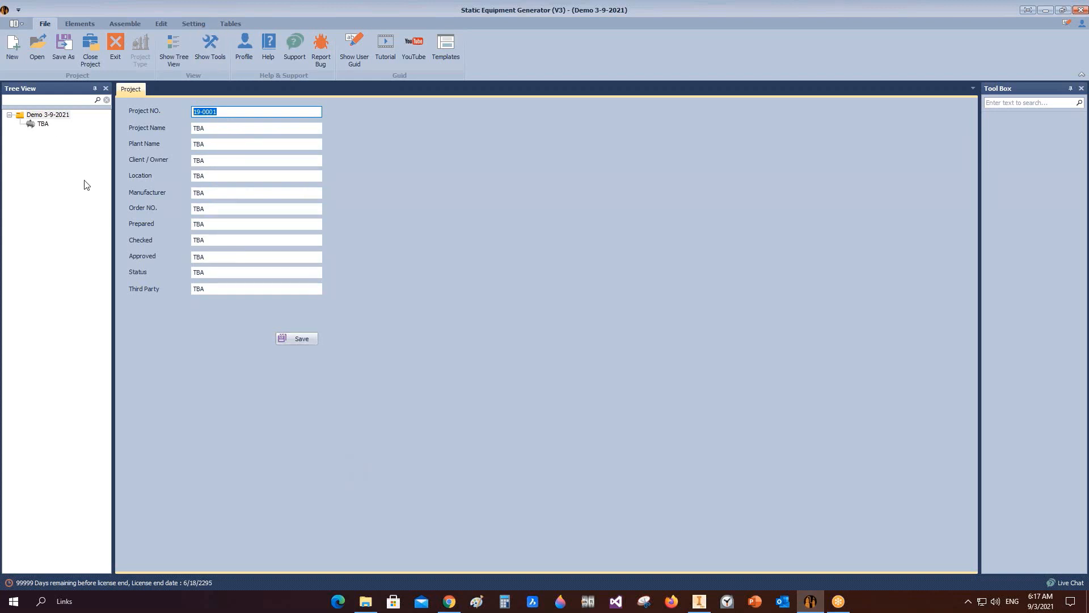
Step: Open the TBA equipment item's design data and try to rename the item
{"action": "left_click", "coordinate": [43, 125]}
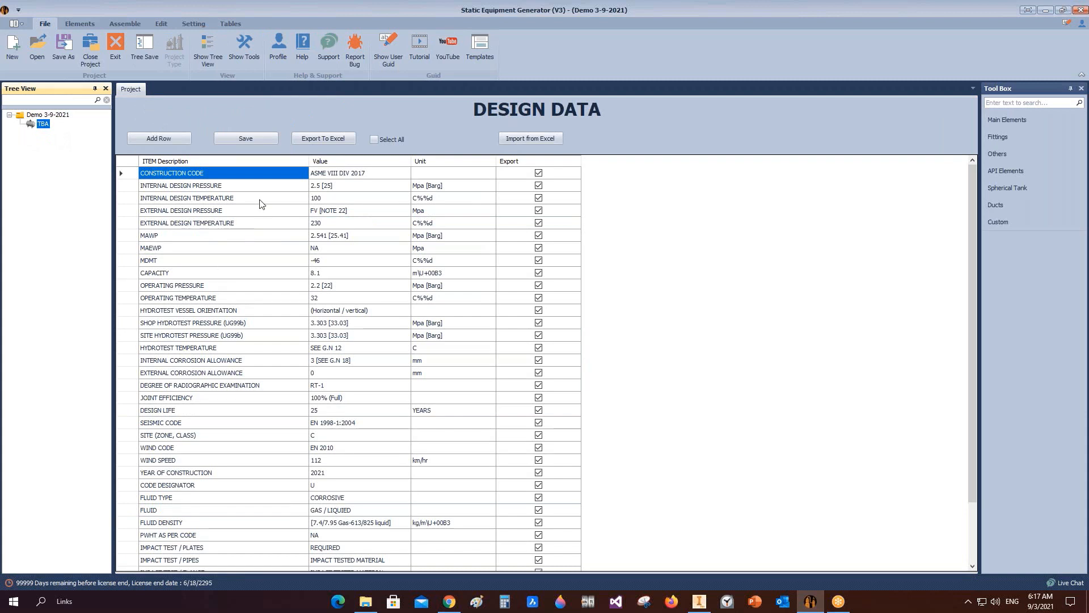
{"action": "right_click", "coordinate": [44, 125]}
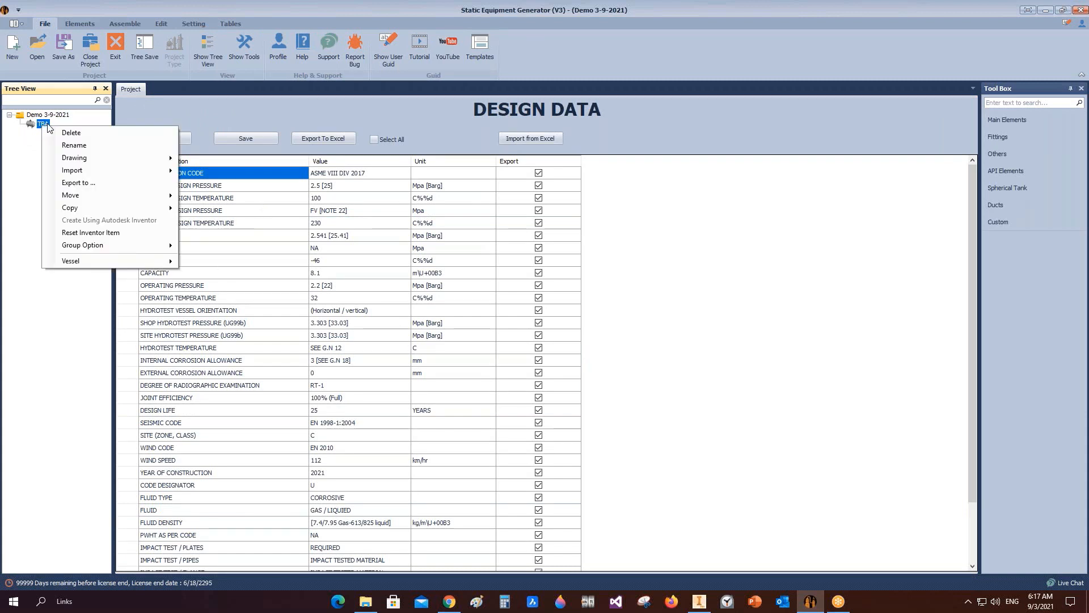
{"action": "left_click", "coordinate": [83, 145]}
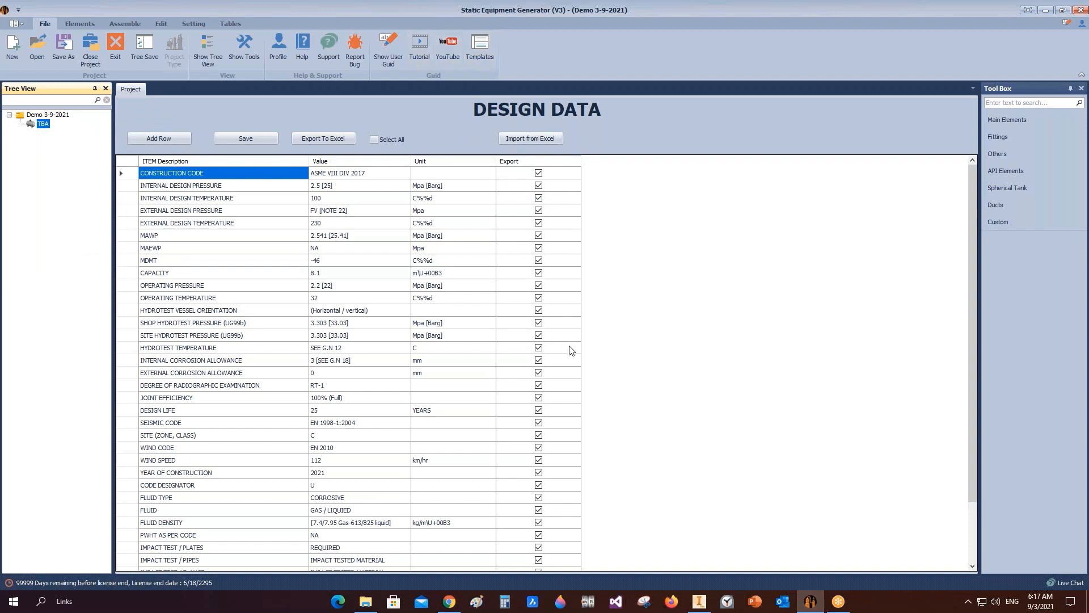
Step: Examine the design data rows, their descriptions and values
{"action": "left_click", "coordinate": [239, 171]}
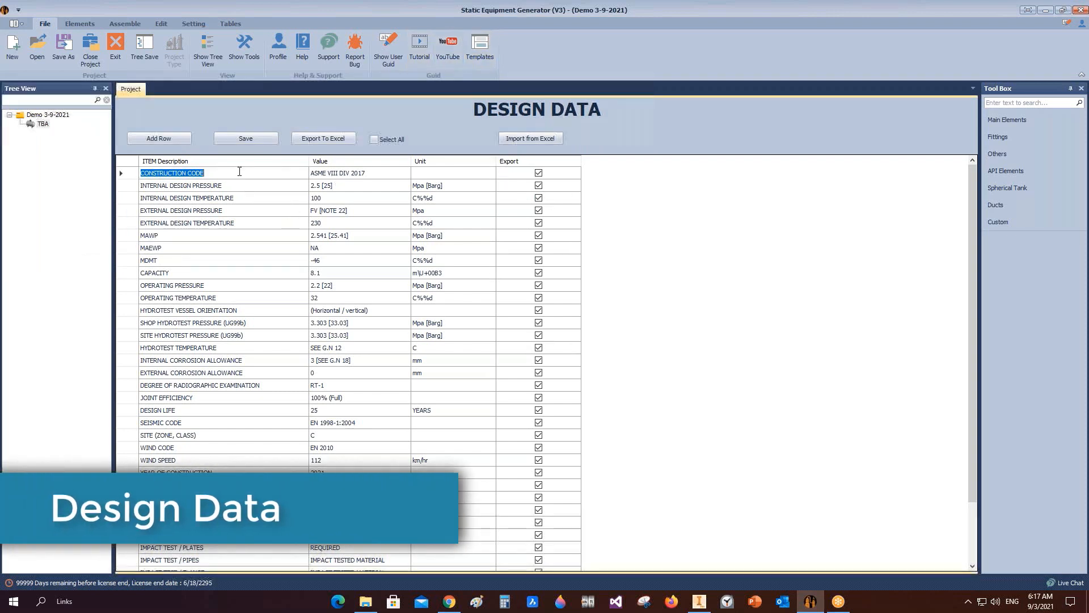
{"action": "left_click", "coordinate": [255, 186]}
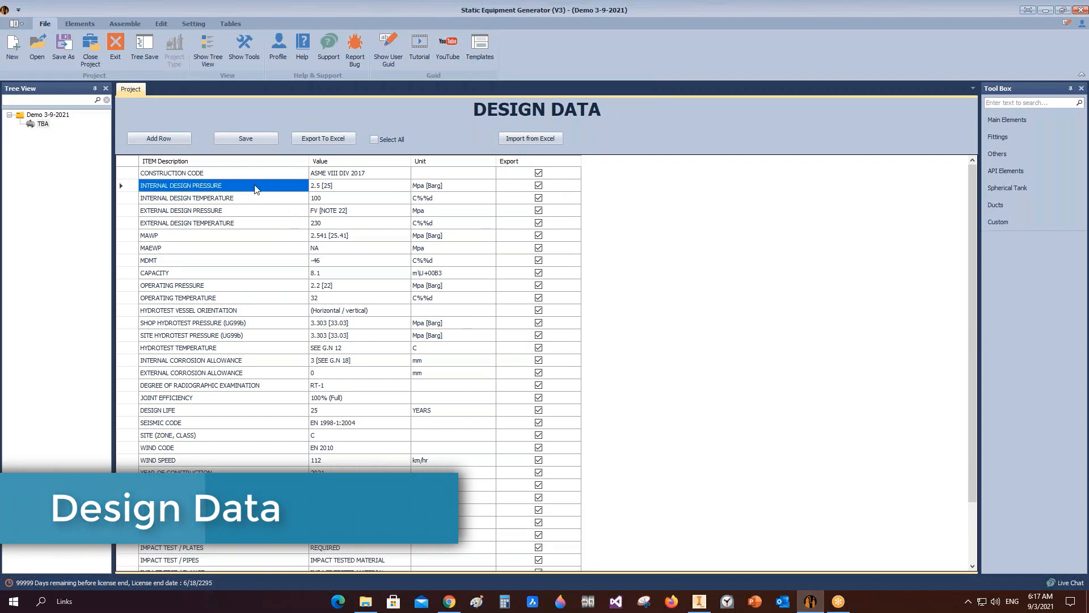
{"action": "left_click", "coordinate": [249, 198]}
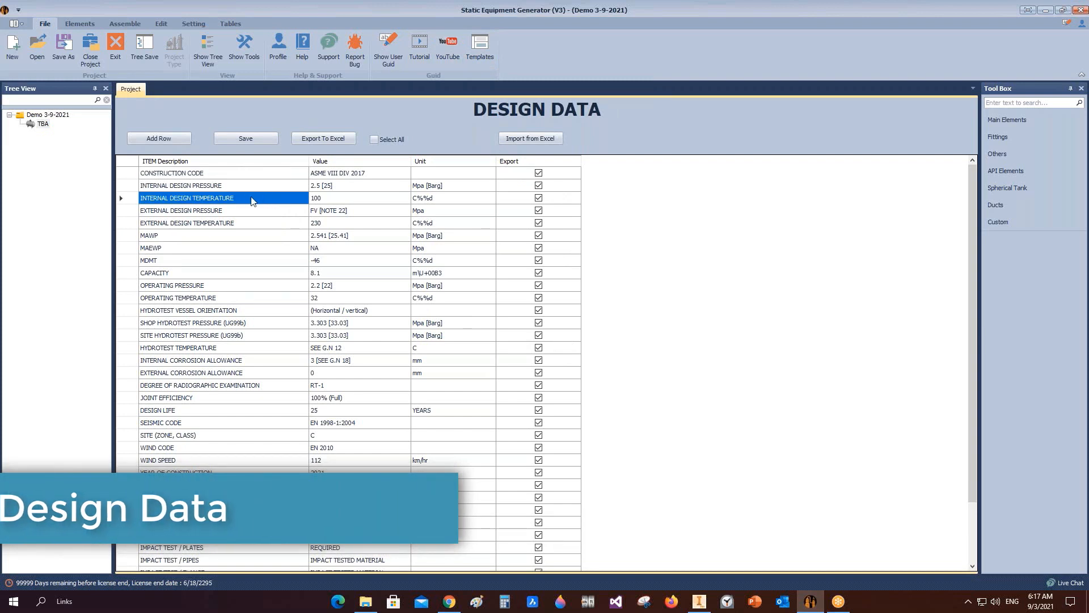
{"action": "left_click", "coordinate": [238, 215]}
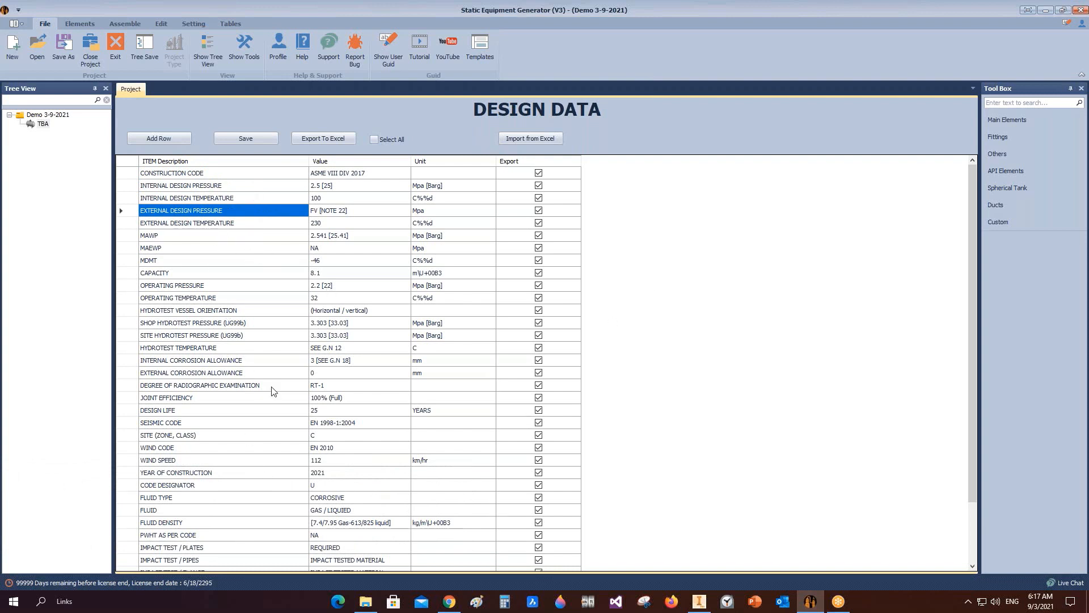
{"action": "left_click", "coordinate": [204, 177]}
{"action": "left_click", "coordinate": [205, 176]}
{"action": "left_click_drag", "start_coordinate": [207, 174], "coordinate": [120, 174]}
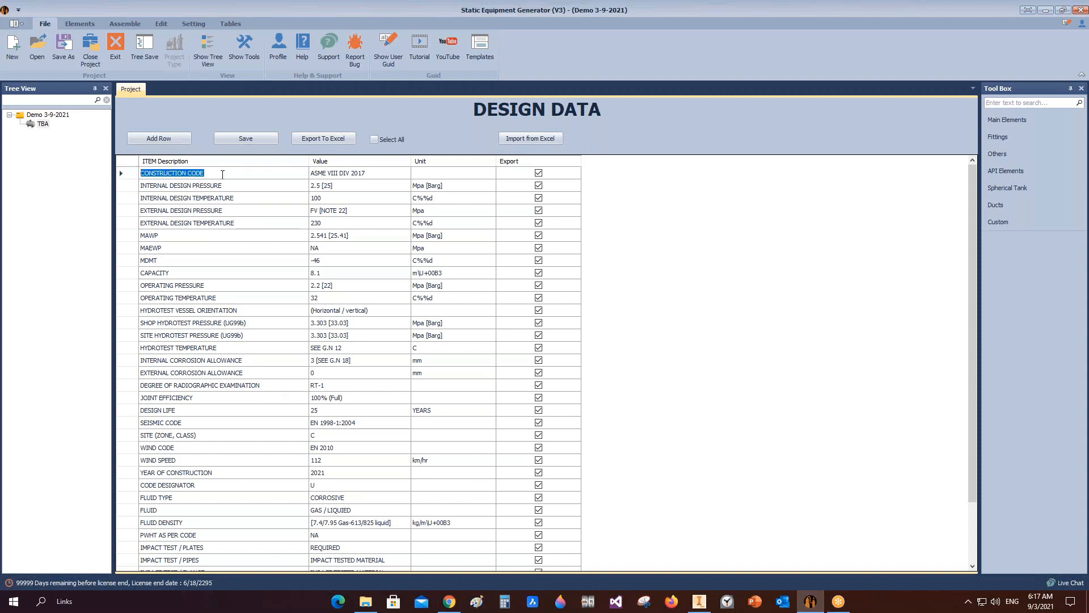
{"action": "left_click", "coordinate": [353, 176]}
{"action": "left_click", "coordinate": [369, 175]}
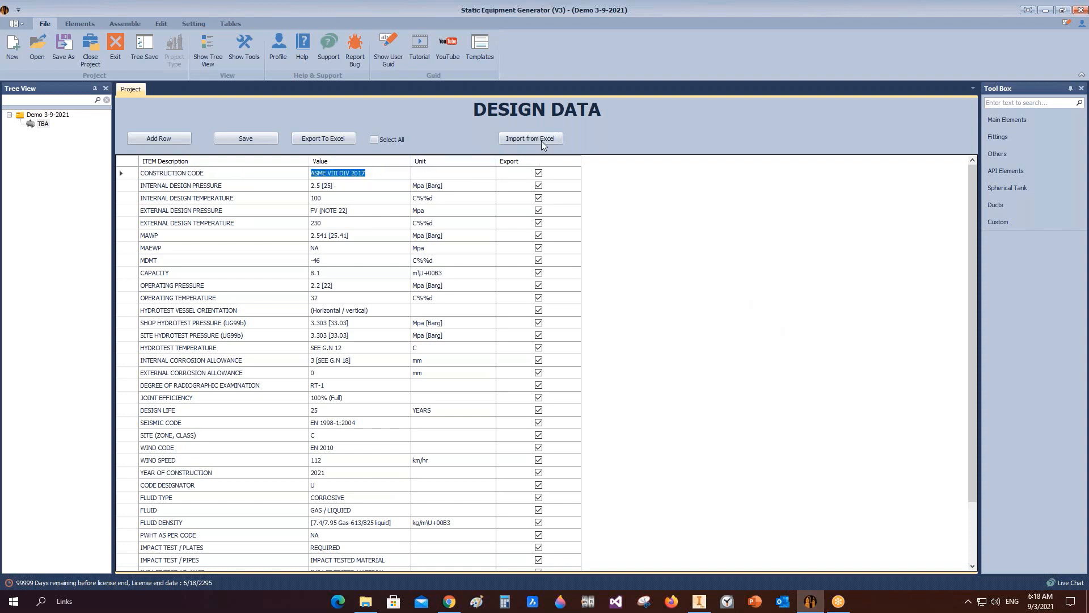
Step: Clear Select All, then tick Export only for the first four design data rows
{"action": "left_click", "coordinate": [376, 141]}
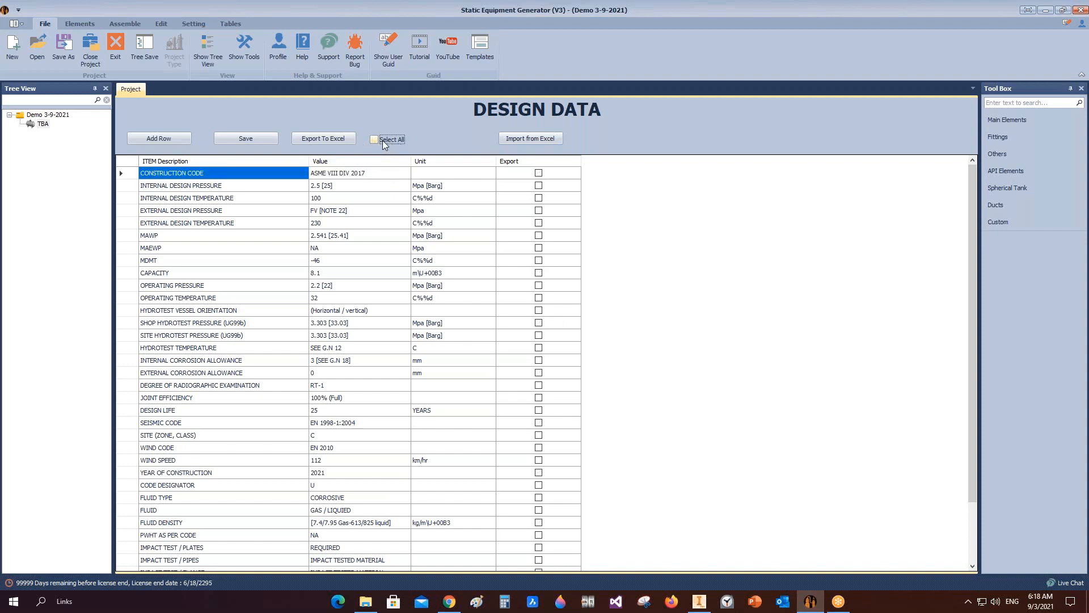
{"action": "left_click", "coordinate": [540, 174]}
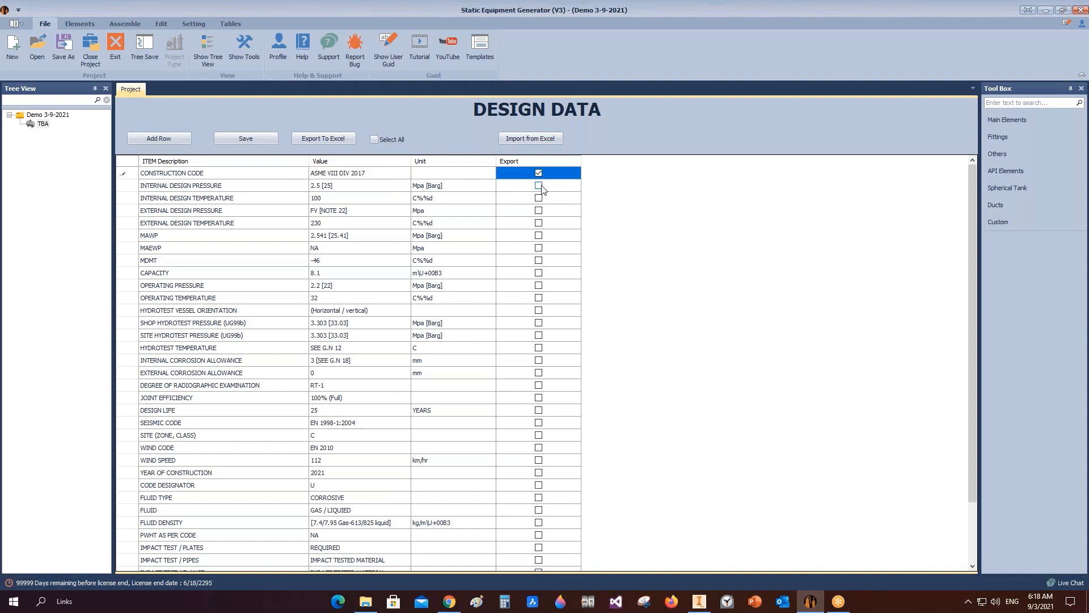
{"action": "left_click", "coordinate": [539, 186]}
{"action": "left_click", "coordinate": [539, 198]}
{"action": "left_click", "coordinate": [539, 211]}
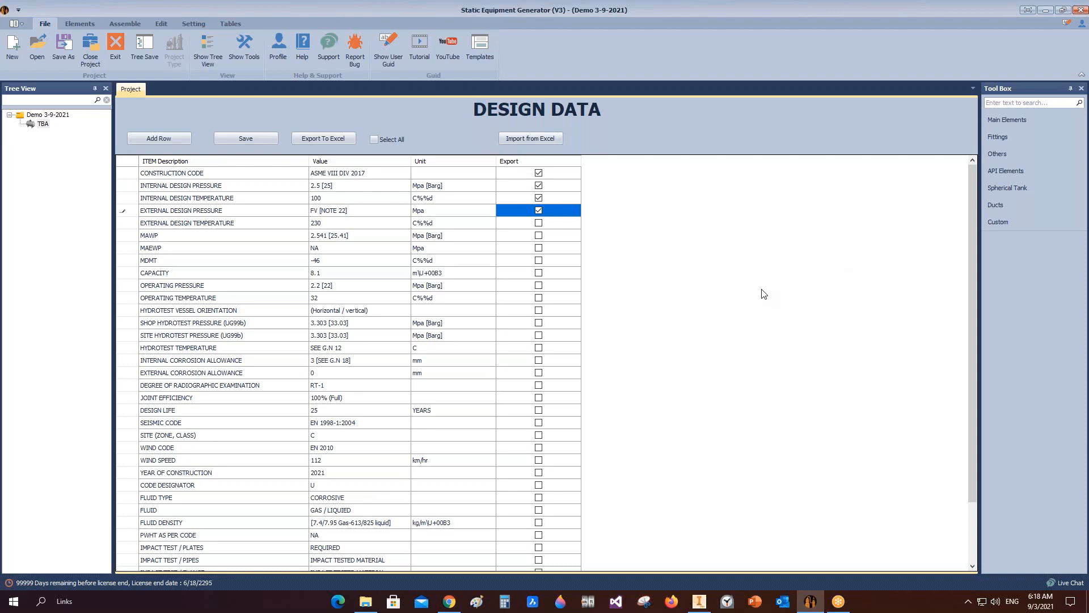
Step: Open the Import from Excel file dialog and cancel it
{"action": "left_click", "coordinate": [530, 139]}
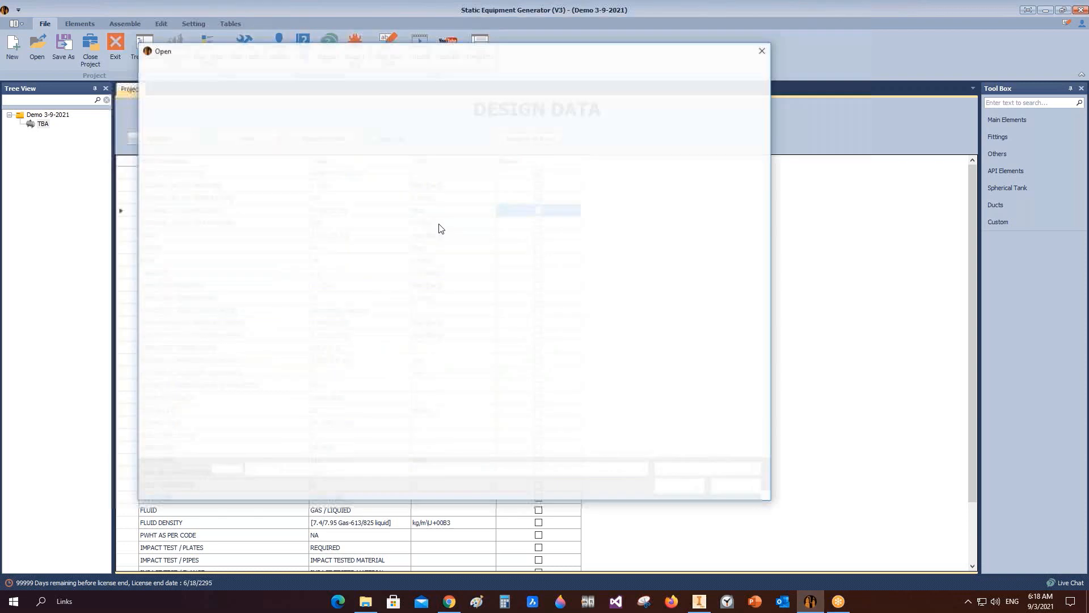
{"action": "left_click", "coordinate": [736, 486]}
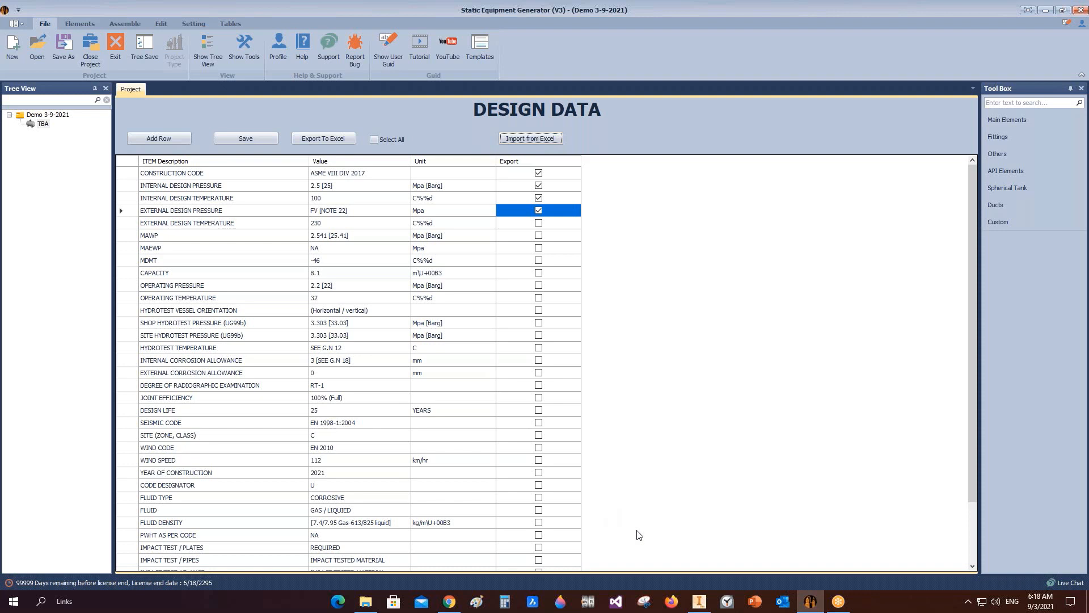
Step: Inspect the construction code and internal design pressure entries in the table
{"action": "left_click", "coordinate": [208, 176]}
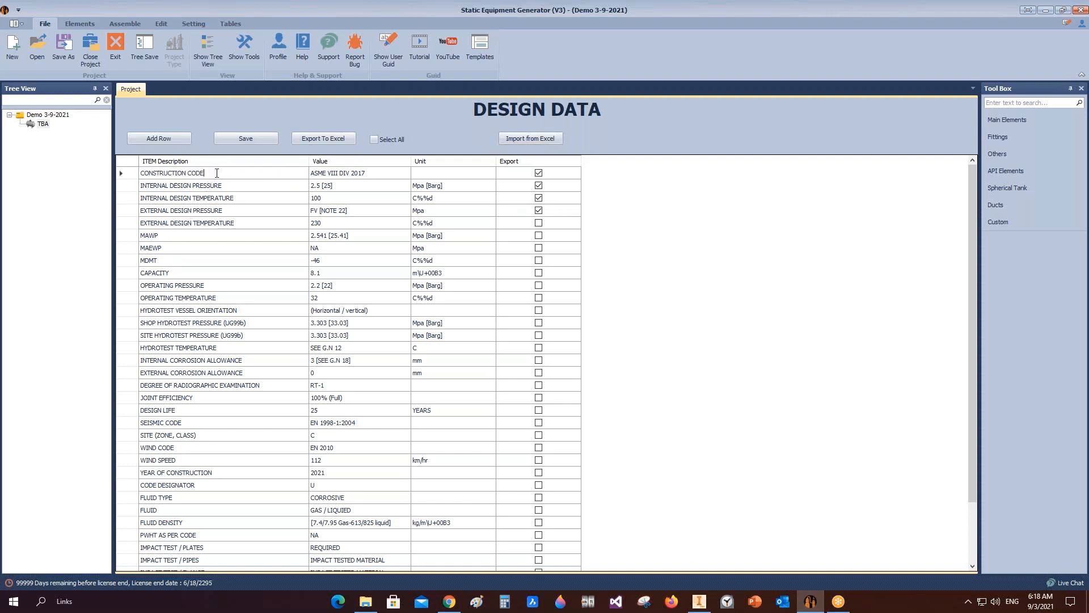
{"action": "left_click", "coordinate": [372, 169]}
{"action": "left_click", "coordinate": [374, 169]}
{"action": "left_click", "coordinate": [238, 186]}
{"action": "left_click", "coordinate": [237, 186]}
Step: Open the Add Design Data dialog and the Excel import dialog, closing both without changes
{"action": "left_click", "coordinate": [172, 143]}
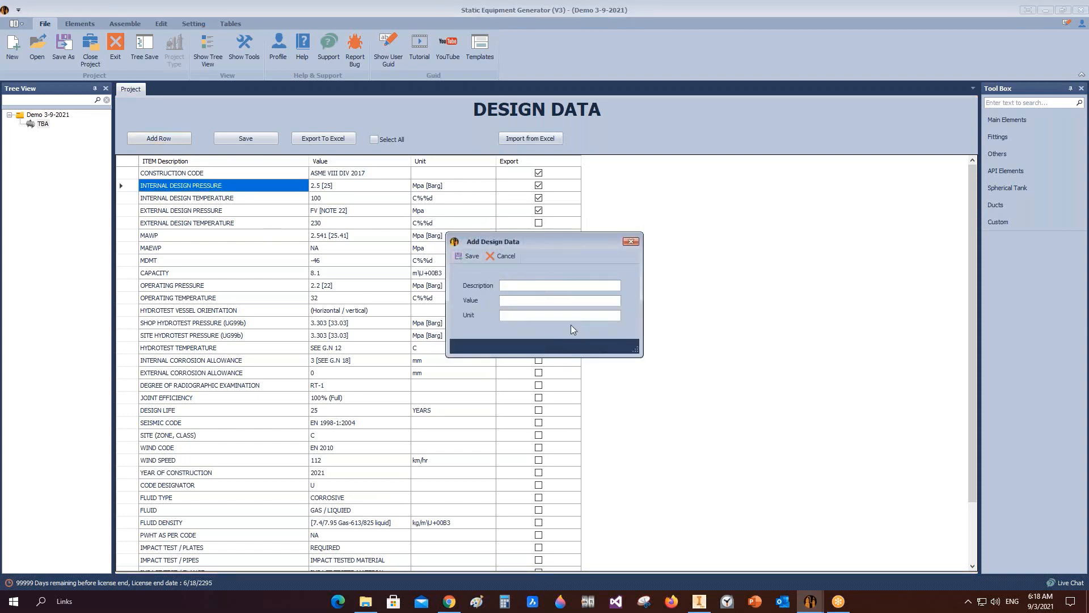
{"action": "left_click", "coordinate": [631, 244]}
{"action": "left_click", "coordinate": [524, 140]}
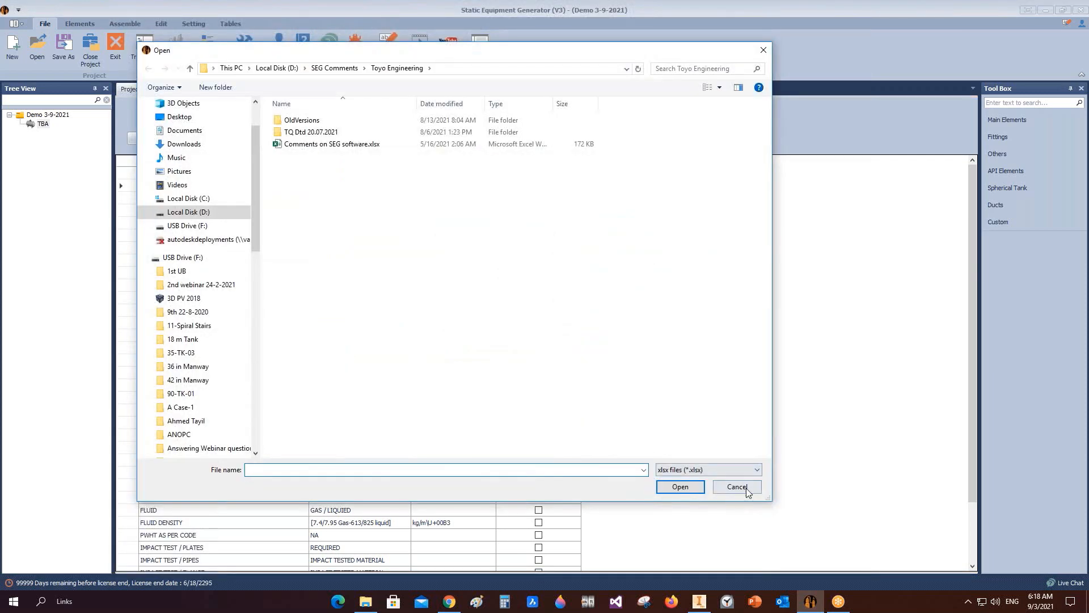
{"action": "left_click", "coordinate": [747, 488]}
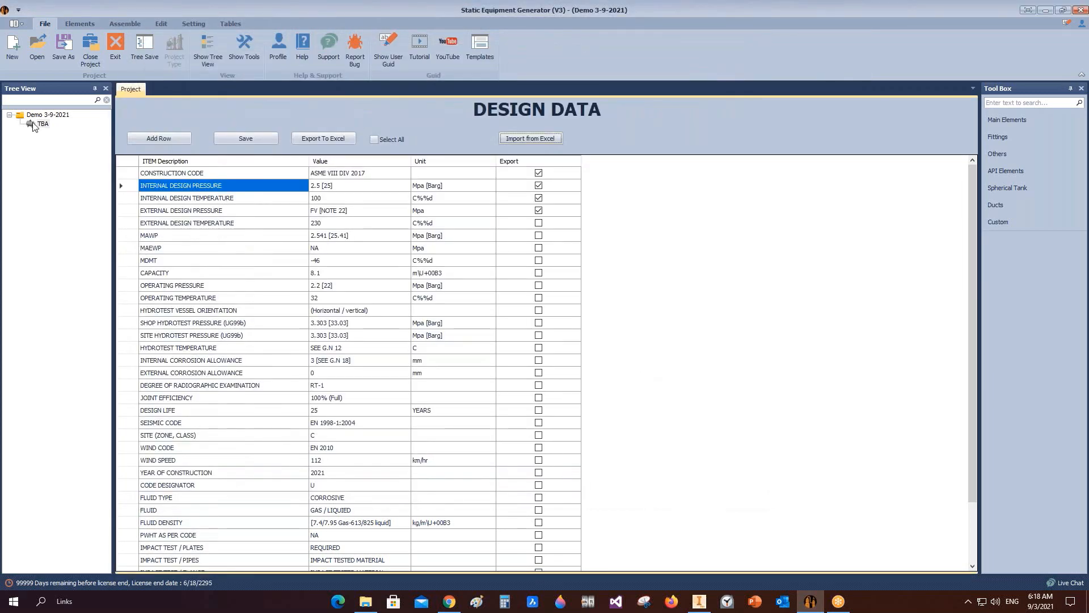
Step: Open the TBA item's Equipment Setting and set its position to Vertical
{"action": "left_click", "coordinate": [35, 124]}
{"action": "left_click", "coordinate": [192, 23]}
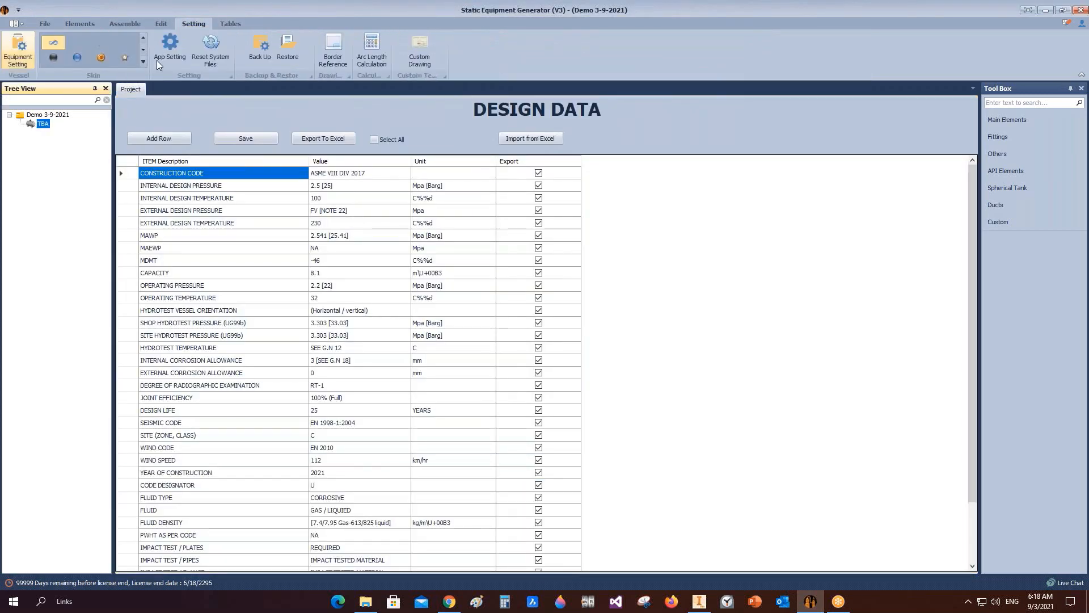
{"action": "left_click", "coordinate": [26, 45]}
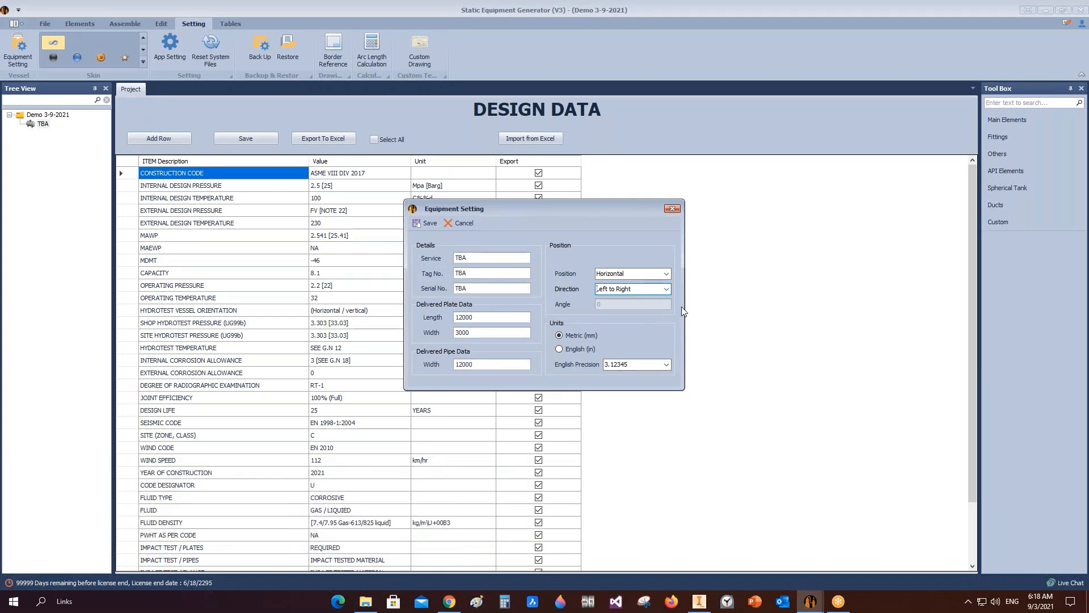
{"action": "left_click", "coordinate": [667, 274]}
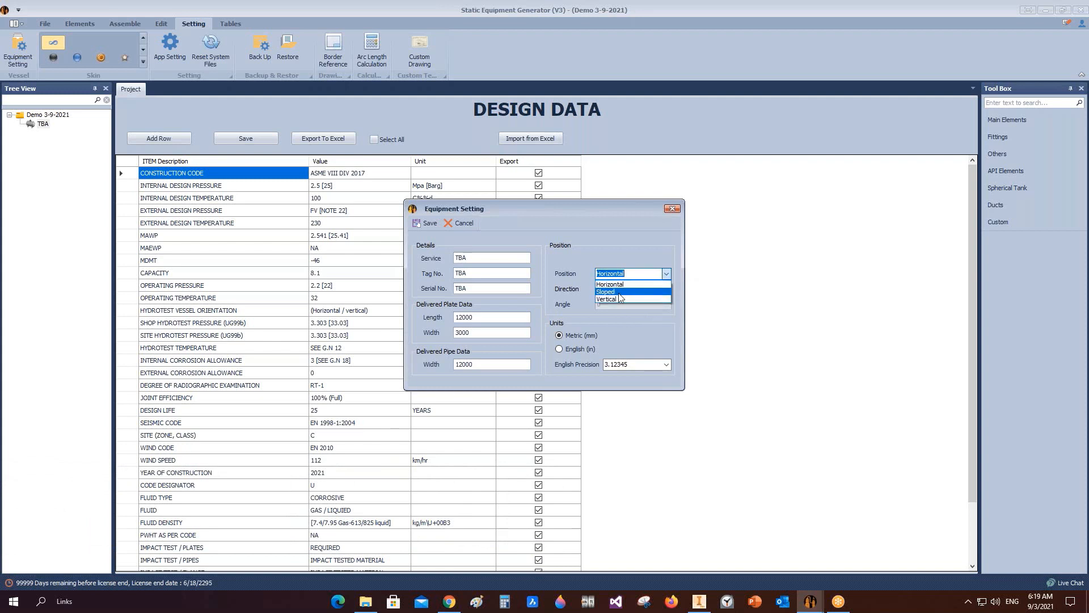
{"action": "left_click", "coordinate": [663, 227]}
{"action": "left_click", "coordinate": [667, 289]}
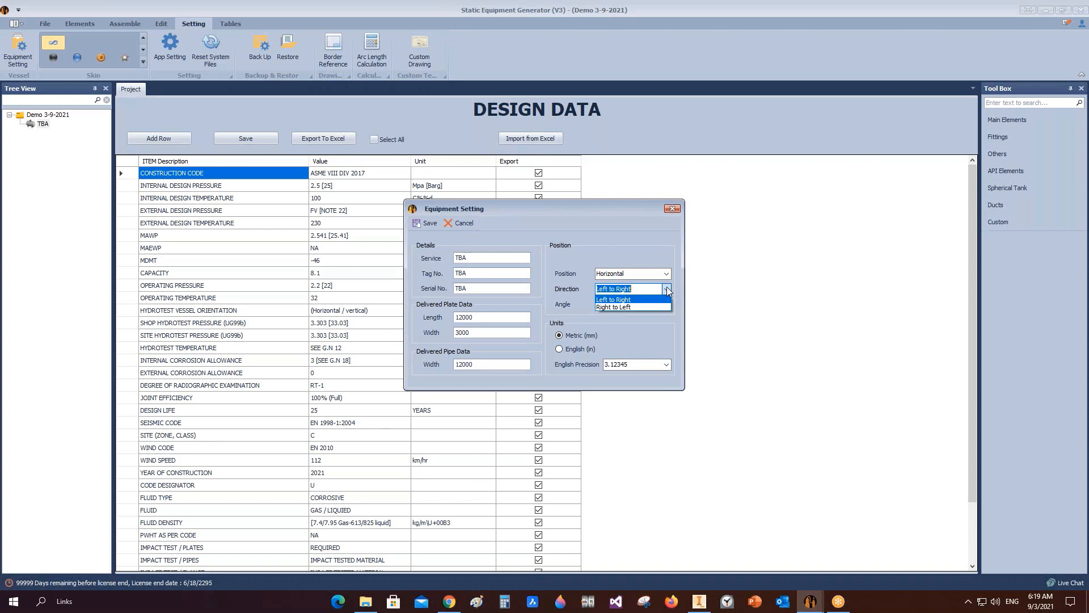
{"action": "left_click", "coordinate": [666, 274]}
{"action": "left_click", "coordinate": [667, 275]}
{"action": "left_click", "coordinate": [606, 299]}
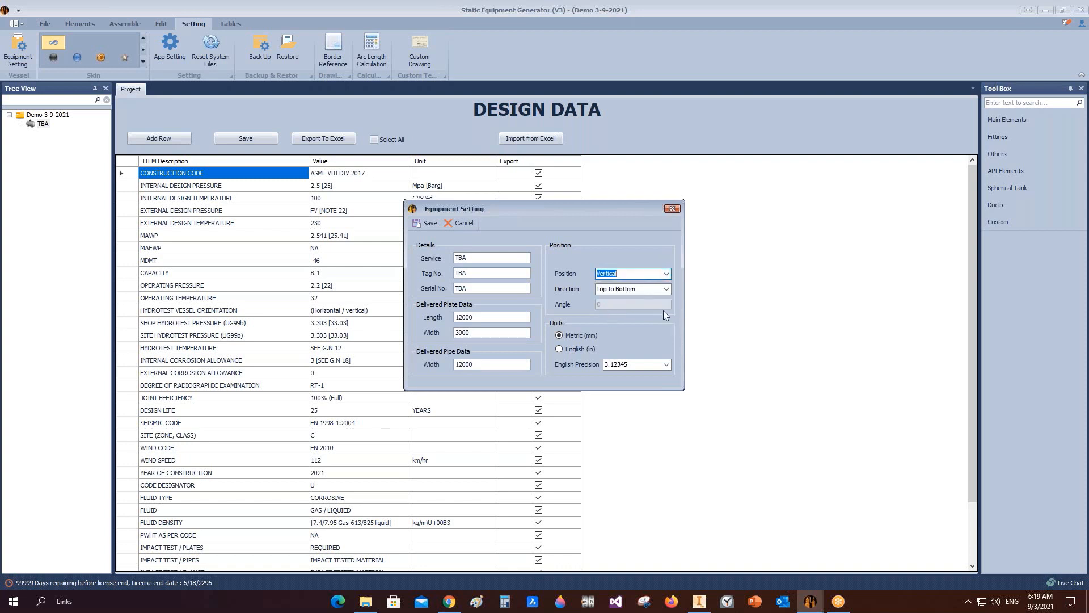
Step: Try the direction options and switch the equipment position to Sloped, selecting its angle field
{"action": "left_click", "coordinate": [666, 289]}
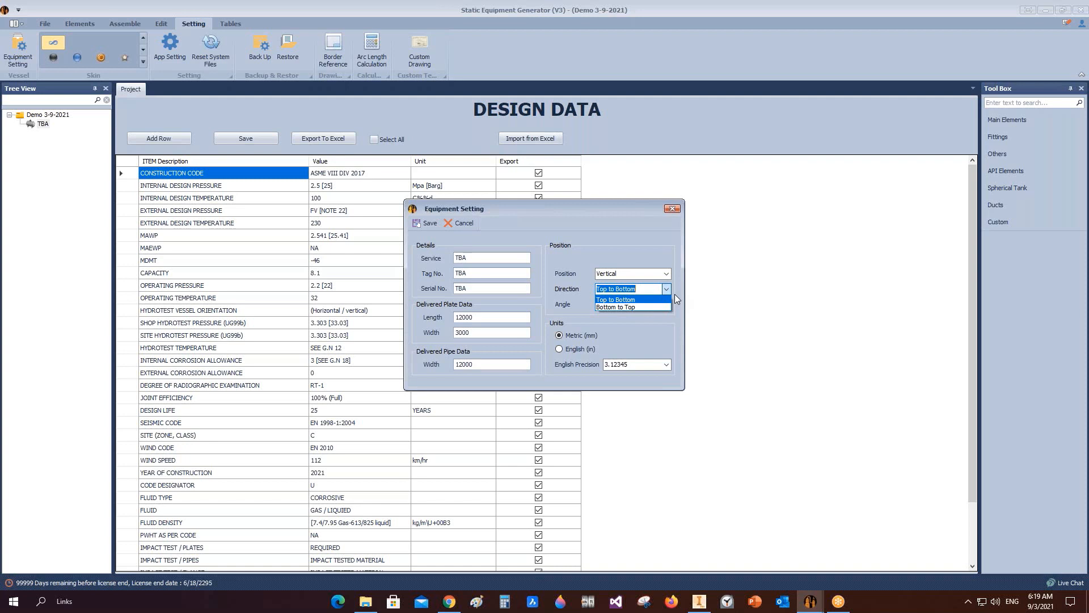
{"action": "left_click", "coordinate": [666, 272]}
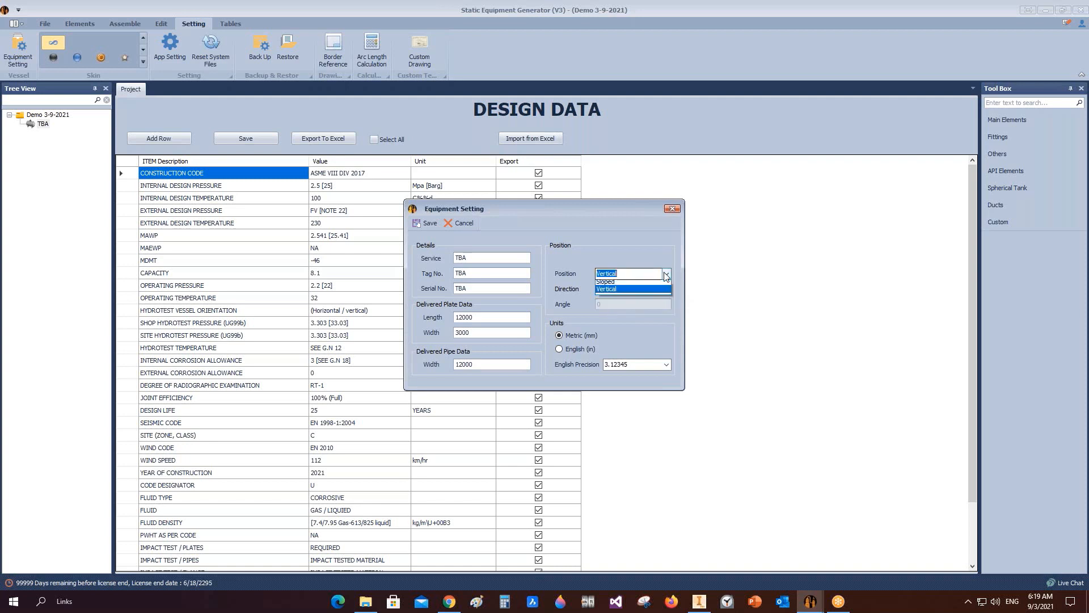
{"action": "left_click", "coordinate": [625, 292]}
{"action": "left_click", "coordinate": [652, 306]}
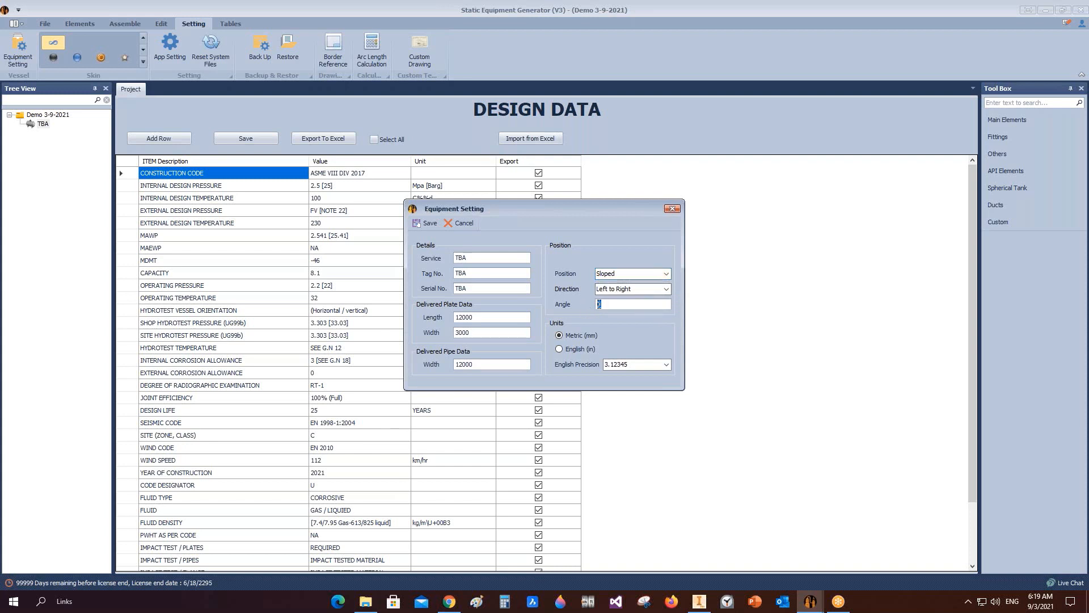
Step: Set the equipment position to Horizontal and close the Equipment Setting dialog
{"action": "left_click", "coordinate": [666, 273]}
{"action": "left_click", "coordinate": [666, 273]}
{"action": "left_click", "coordinate": [476, 317]}
{"action": "left_click", "coordinate": [673, 208]}
Step: Open the Arc Length Calculator, calculate the circumference for a 5000 diameter, and close it
{"action": "left_click", "coordinate": [375, 59]}
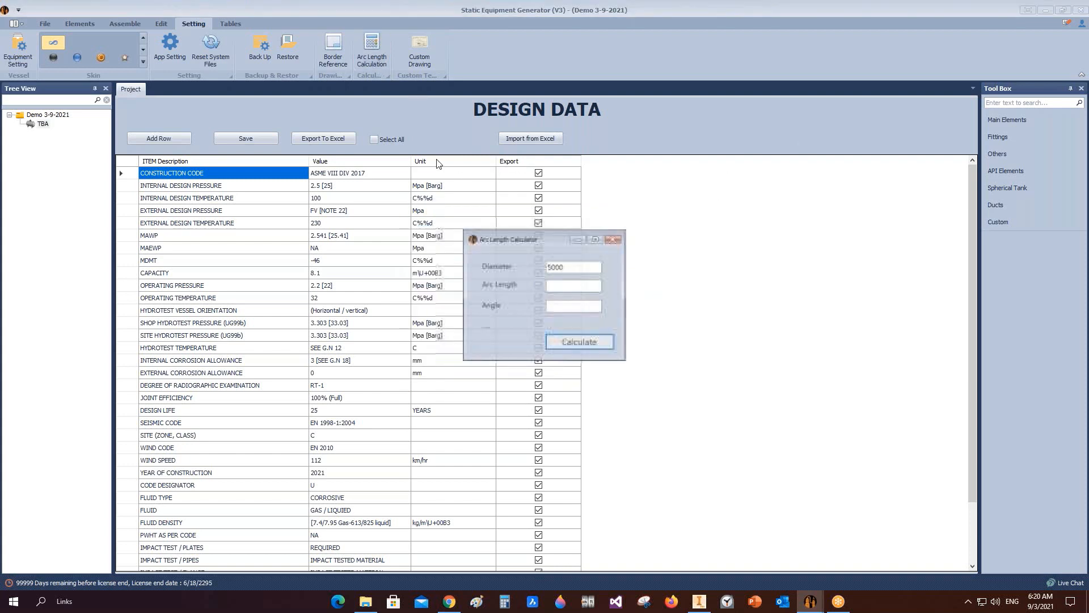
{"action": "double_click", "coordinate": [566, 267]}
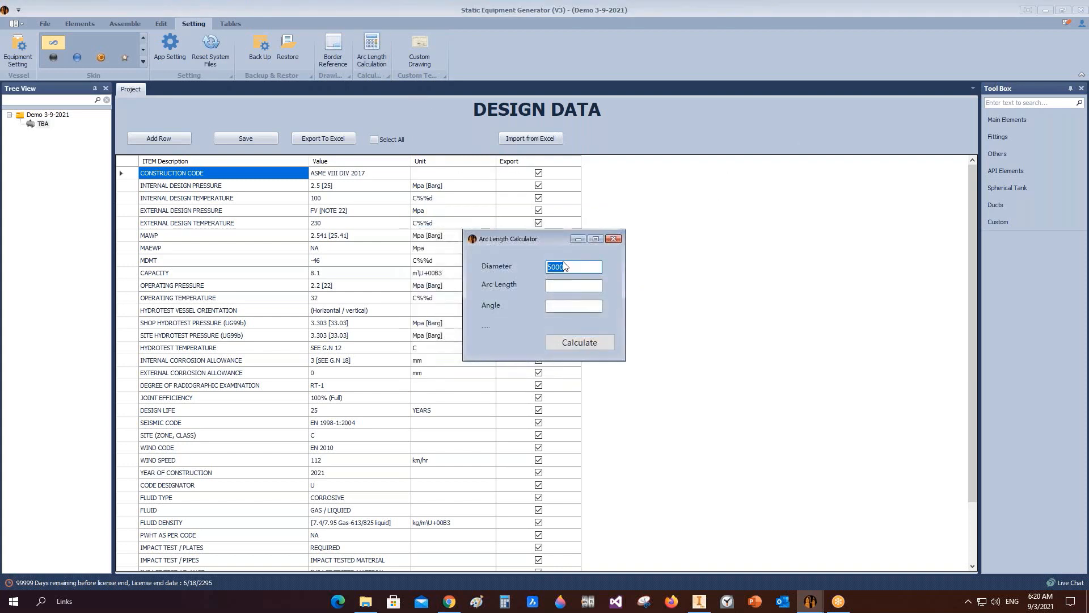
{"action": "left_click", "coordinate": [579, 342]}
{"action": "left_click", "coordinate": [613, 238]}
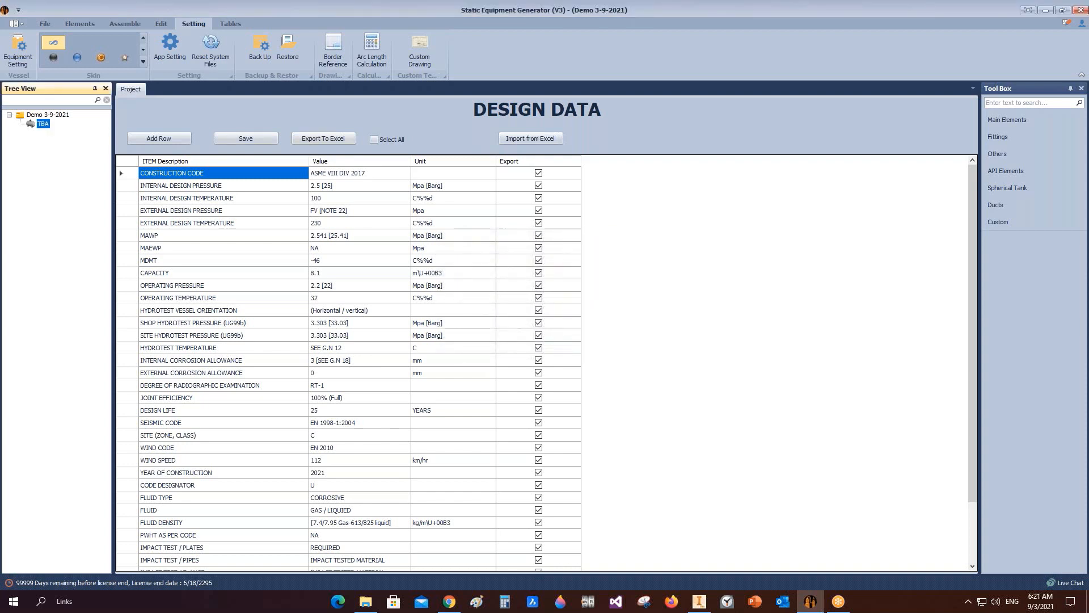
Step: Reopen the TBA item's Equipment Setting to review the delivered plate dimensions, then close it
{"action": "left_click", "coordinate": [18, 51]}
{"action": "left_click_drag", "start_coordinate": [484, 319], "coordinate": [457, 334]}
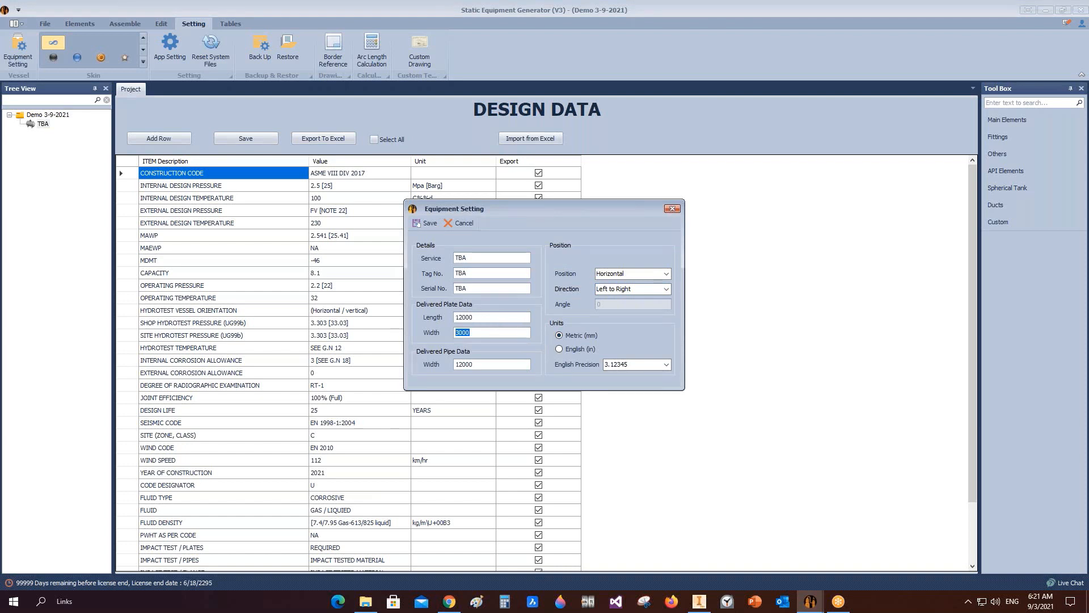
{"action": "left_click_drag", "start_coordinate": [479, 317], "coordinate": [434, 322]}
{"action": "left_click_drag", "start_coordinate": [482, 336], "coordinate": [406, 334]}
{"action": "left_click", "coordinate": [672, 210]}
{"action": "left_click", "coordinate": [35, 124]}
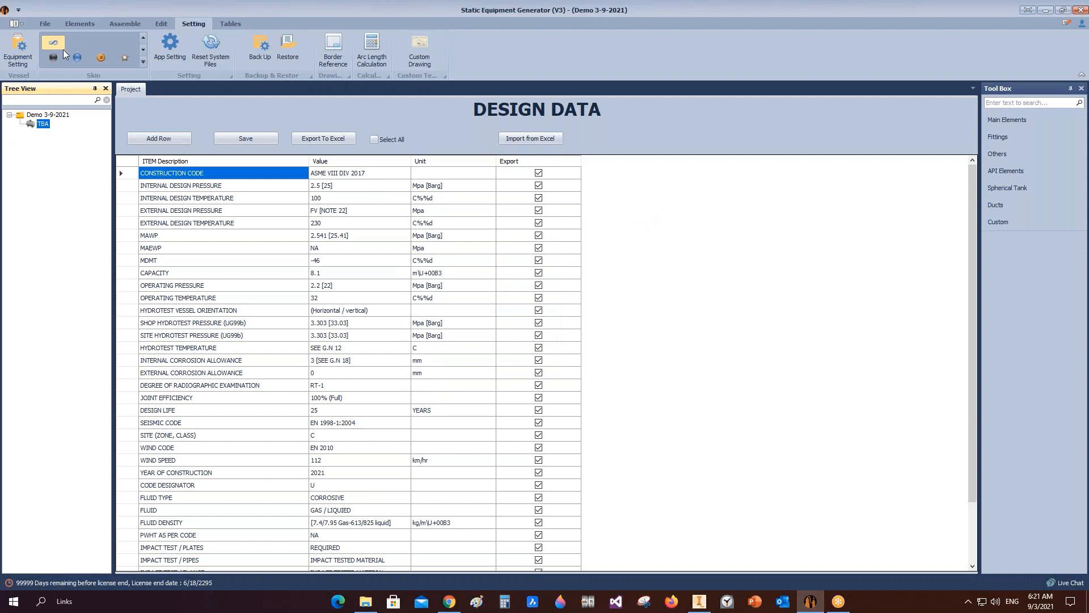
Step: Add a head element named Left Head to the TBA item and open it
{"action": "left_click", "coordinate": [45, 24]}
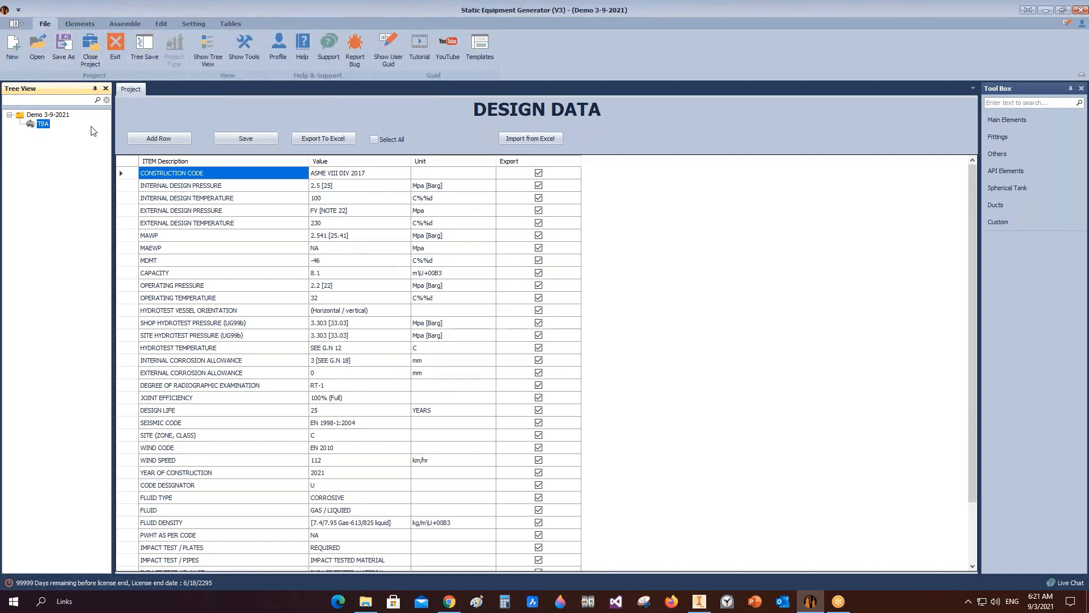
{"action": "left_click", "coordinate": [80, 24]}
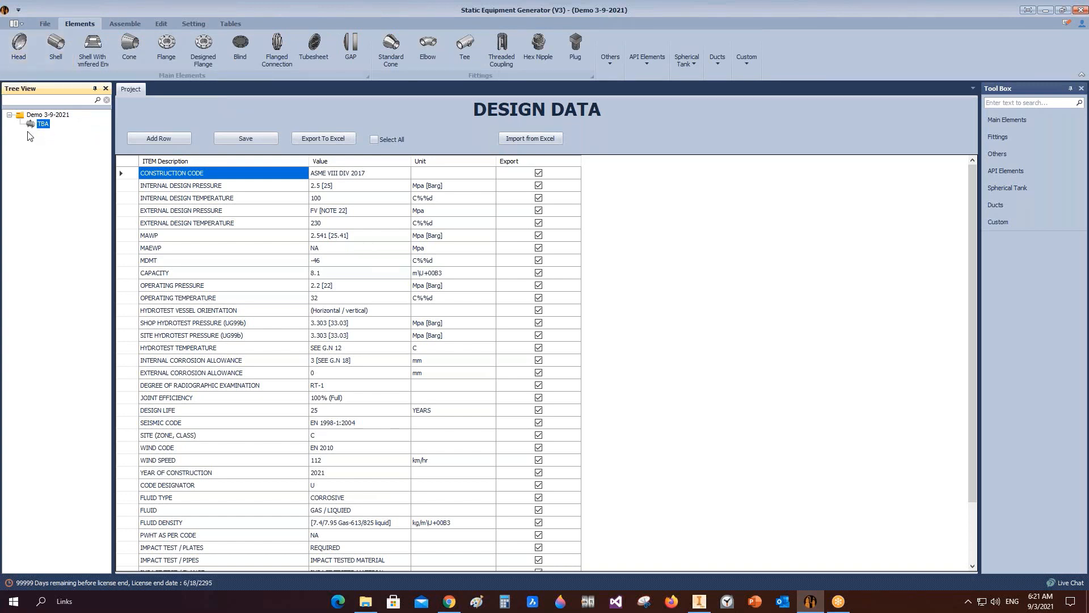
{"action": "left_click", "coordinate": [18, 61]}
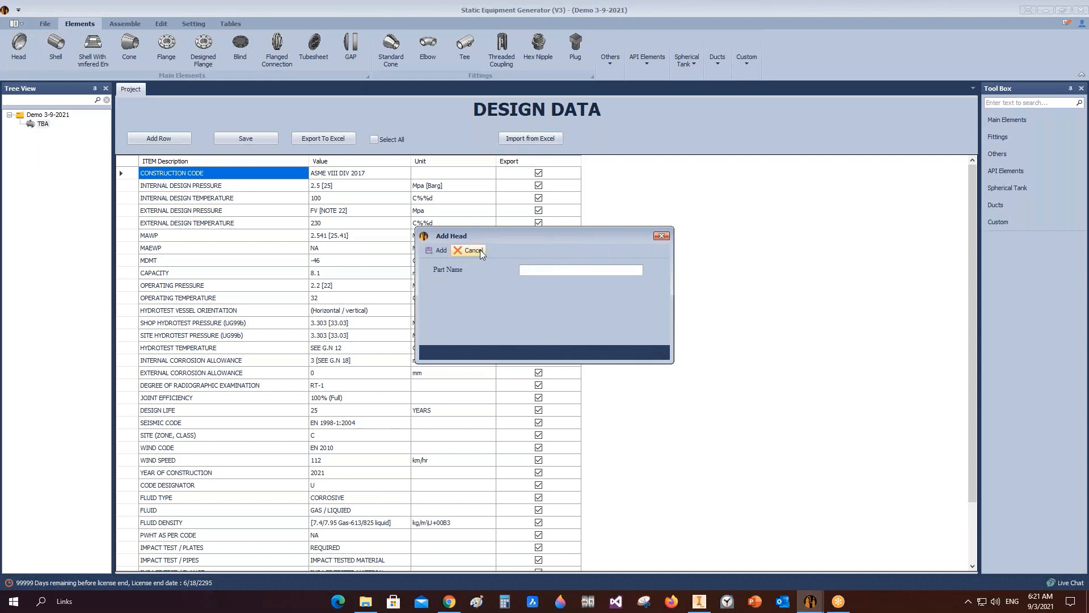
{"action": "type", "text": "Left Head"}
{"action": "key", "text": "Return"}
{"action": "left_click", "coordinate": [61, 135]}
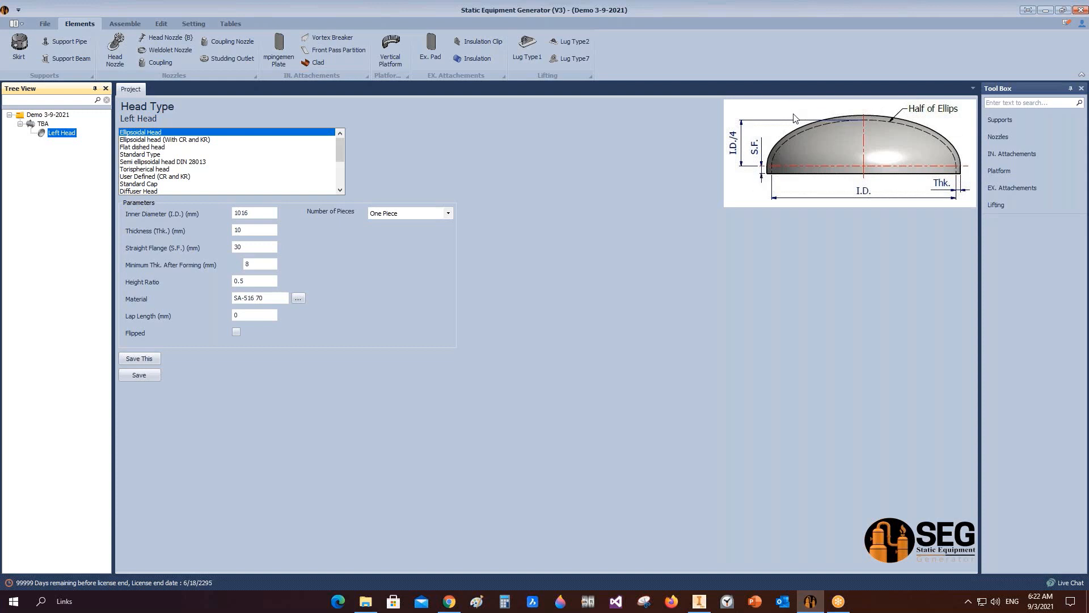
Step: Preview the ellipsoidal, flat dished, standard cap, diffuser, convex and flat head types
{"action": "left_click", "coordinate": [190, 140]}
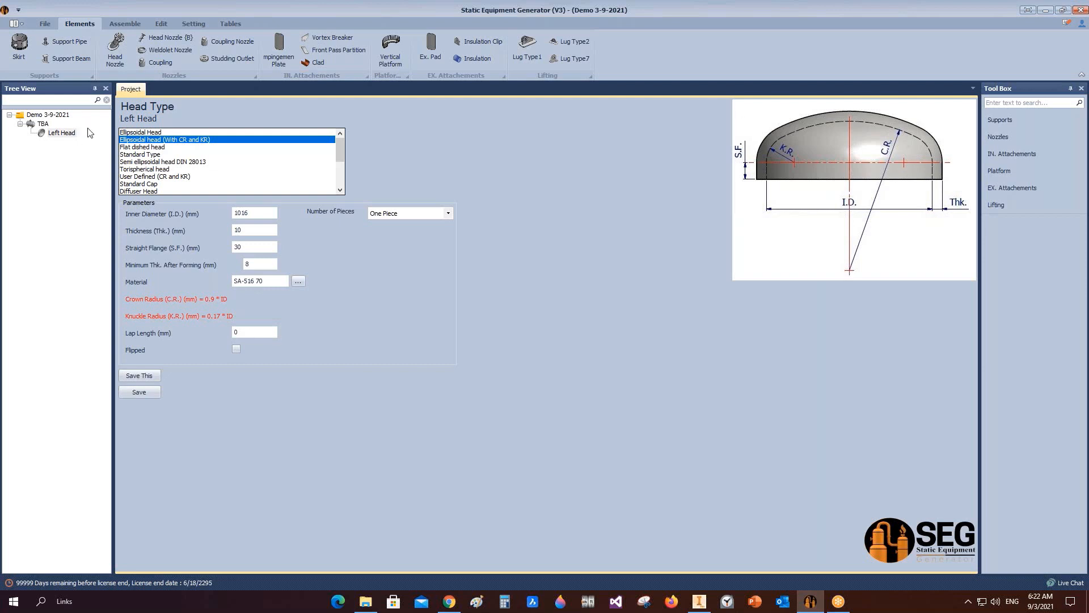
{"action": "left_click", "coordinate": [142, 148]}
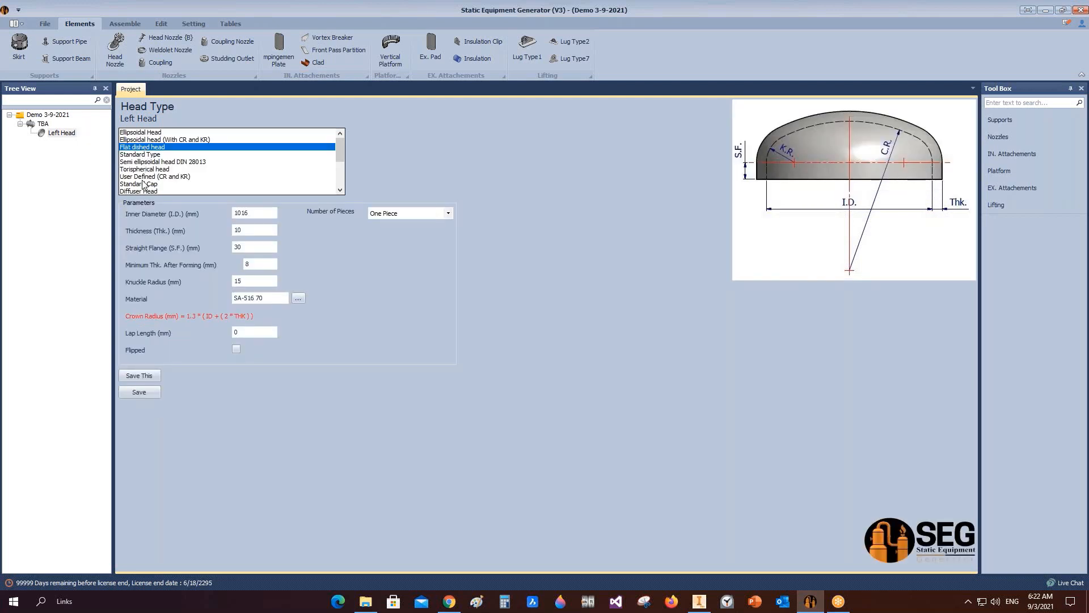
{"action": "left_click", "coordinate": [168, 190]}
{"action": "scroll", "coordinate": [150, 192], "scroll_direction": "down", "scroll_amount": 1}
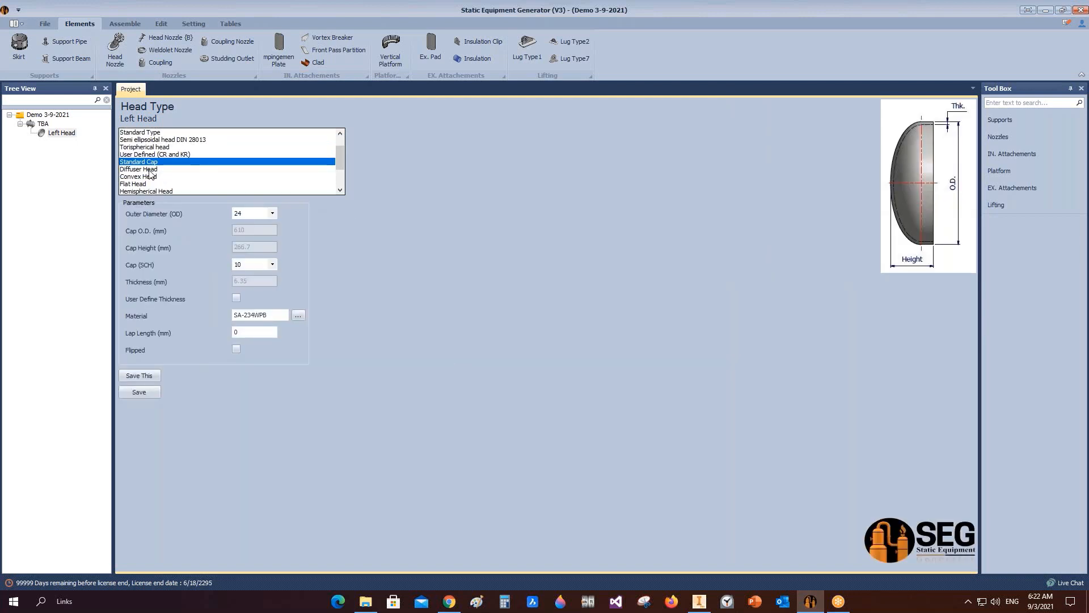
{"action": "left_click", "coordinate": [150, 170]}
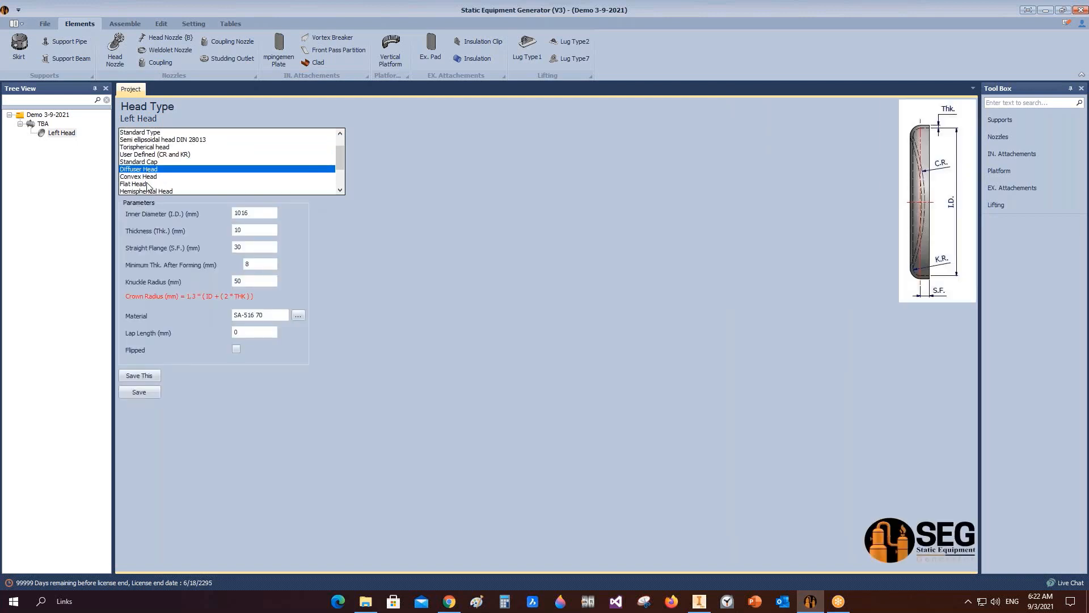
{"action": "left_click", "coordinate": [147, 178]}
{"action": "left_click", "coordinate": [147, 183]}
Step: Preview the hemispherical and cone head types, then reselect Ellipsoidal Head
{"action": "scroll", "coordinate": [158, 170], "scroll_direction": "down", "scroll_amount": 2}
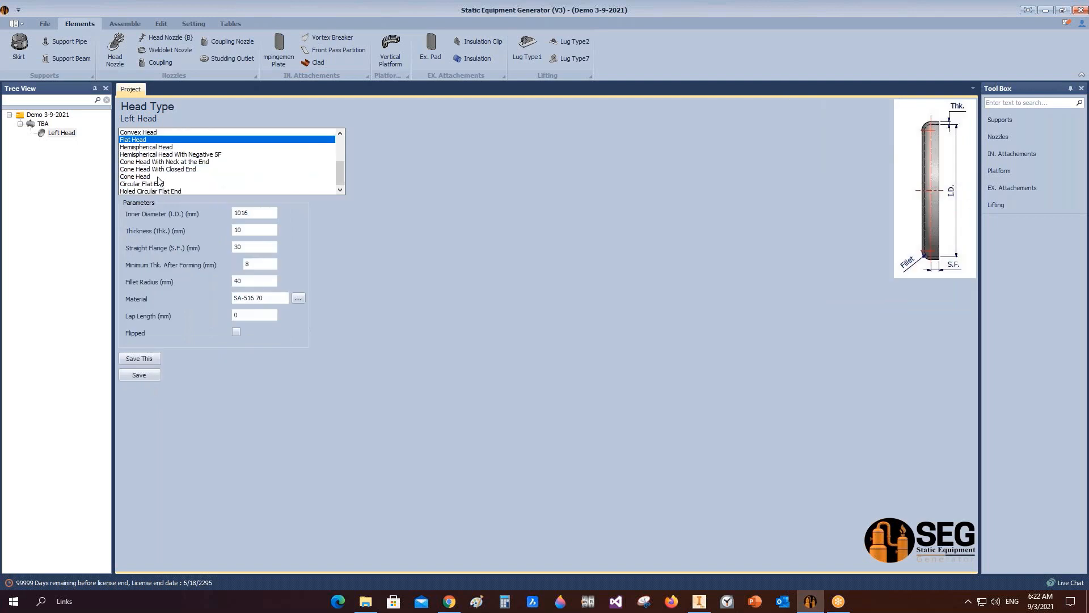
{"action": "left_click", "coordinate": [160, 148]}
{"action": "left_click", "coordinate": [210, 155]}
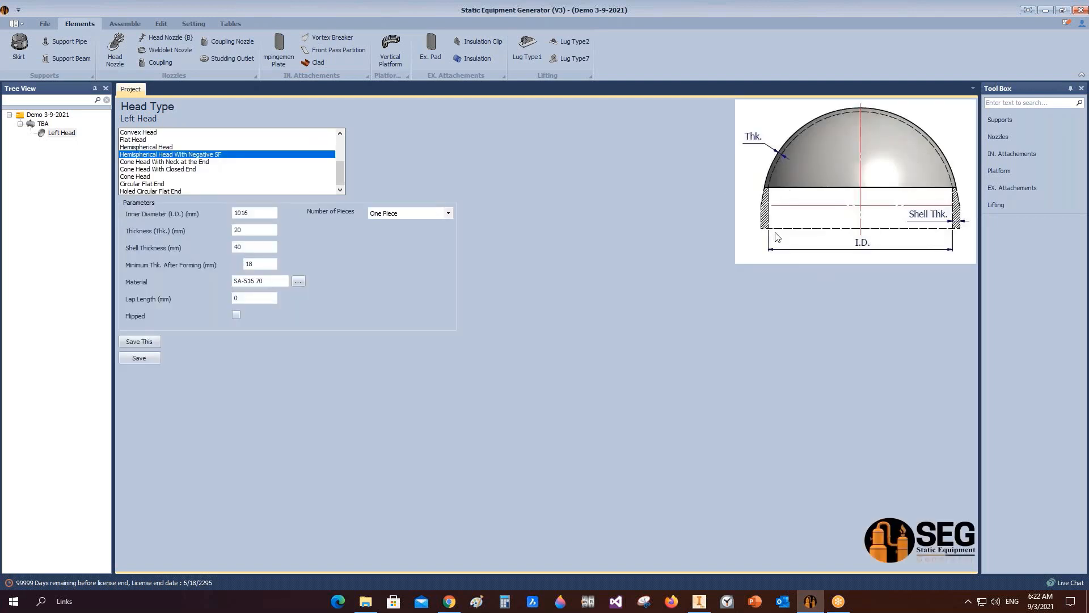
{"action": "left_click", "coordinate": [161, 163]}
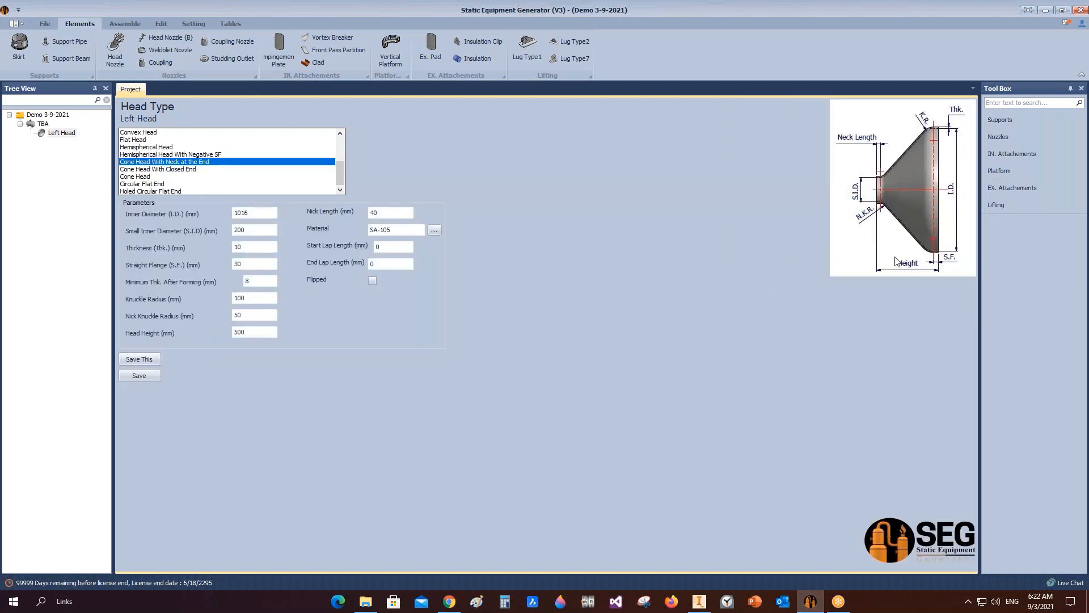
{"action": "left_click", "coordinate": [187, 169]}
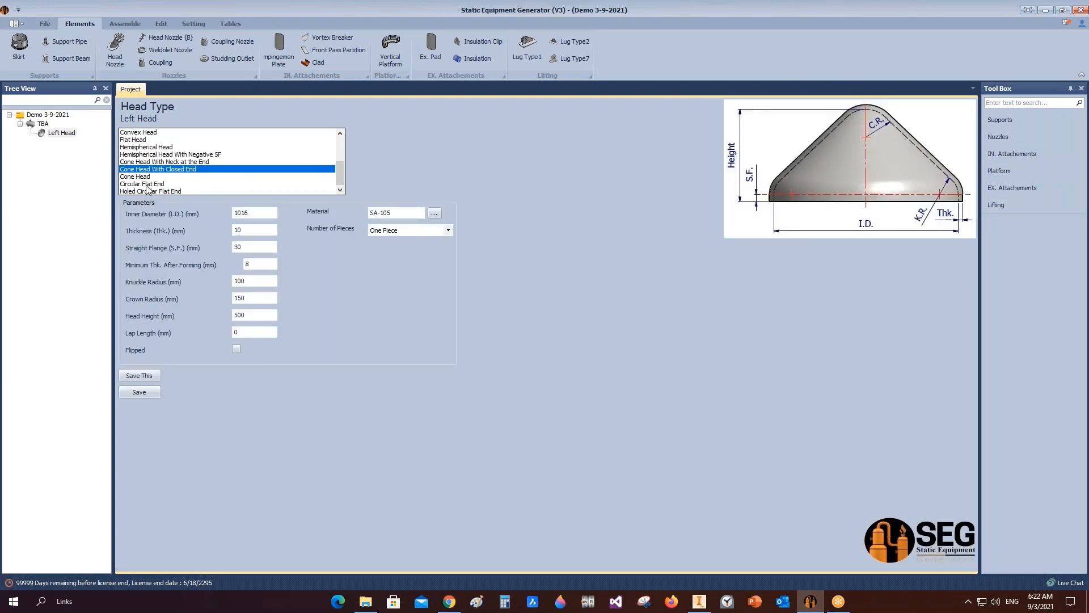
{"action": "scroll", "coordinate": [153, 193], "scroll_direction": "up", "scroll_amount": 1}
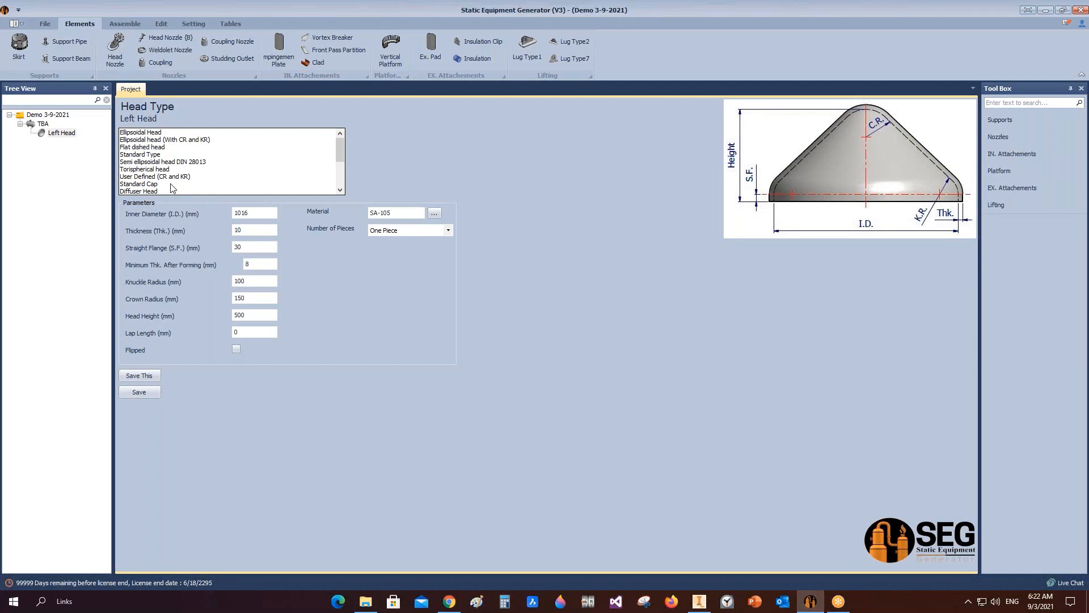
{"action": "left_click", "coordinate": [155, 134]}
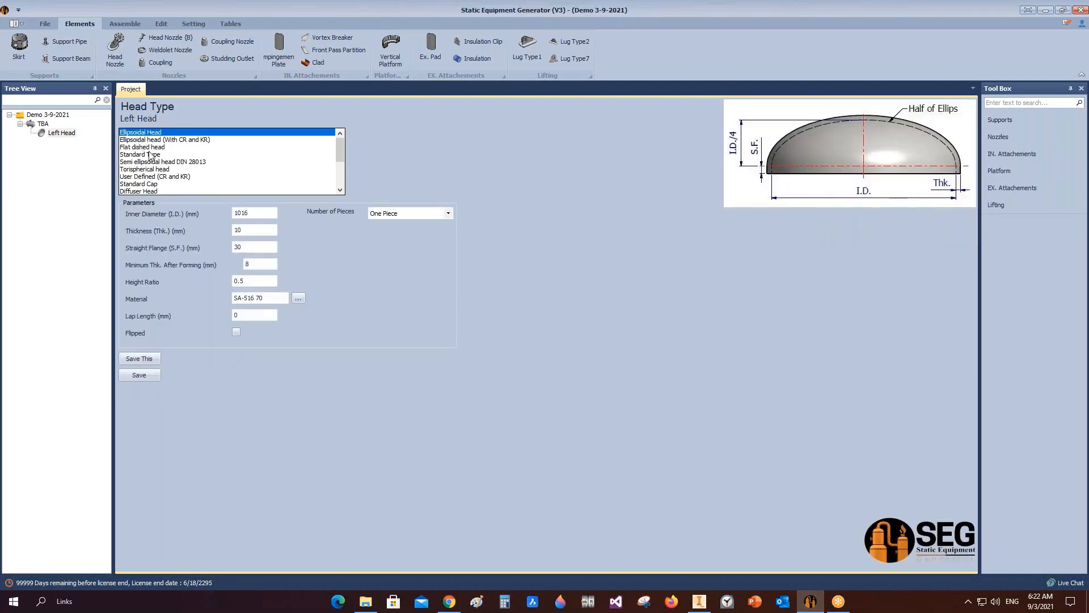
Step: Set the Left Head's inner diameter to 2500 mm and straight flange to 50 mm
{"action": "double_click", "coordinate": [246, 214]}
{"action": "type", "text": "2500"}
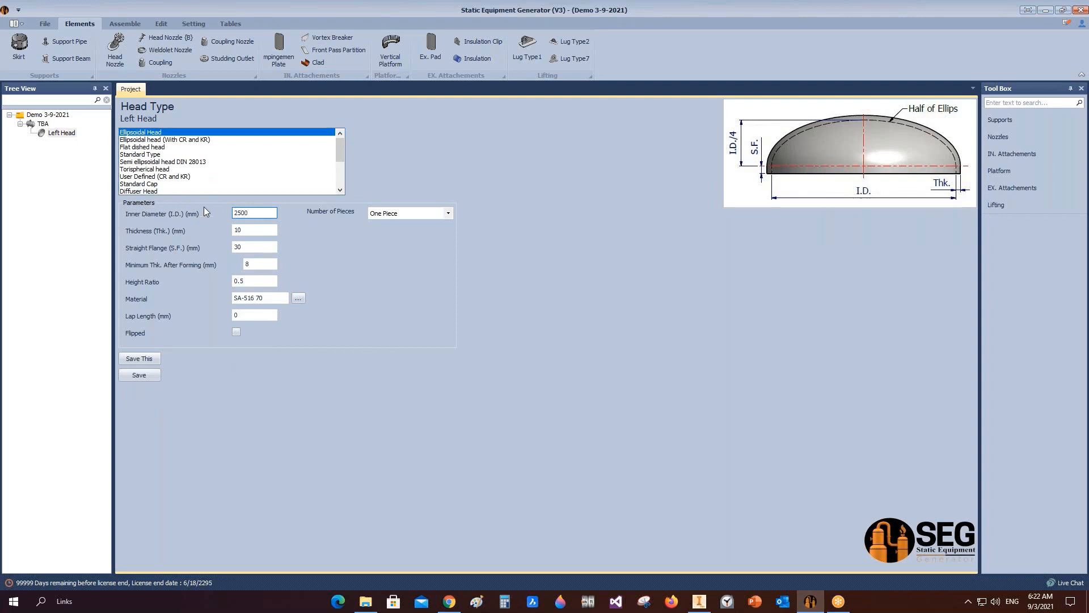
{"action": "double_click", "coordinate": [246, 234]}
{"action": "double_click", "coordinate": [250, 248]}
{"action": "type", "text": "50"}
{"action": "double_click", "coordinate": [259, 265]}
Step: Search ASME Table-1A for sa-516 and pick SA-516 grade 70 as the head material
{"action": "left_click", "coordinate": [274, 298]}
{"action": "left_click", "coordinate": [296, 299]}
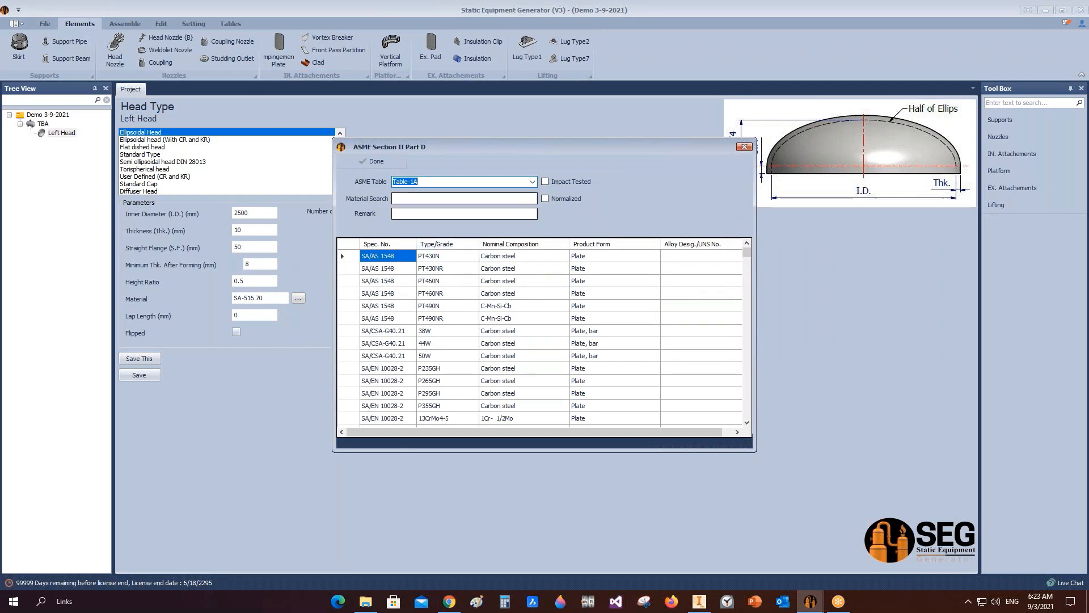
{"action": "left_click", "coordinate": [536, 182]}
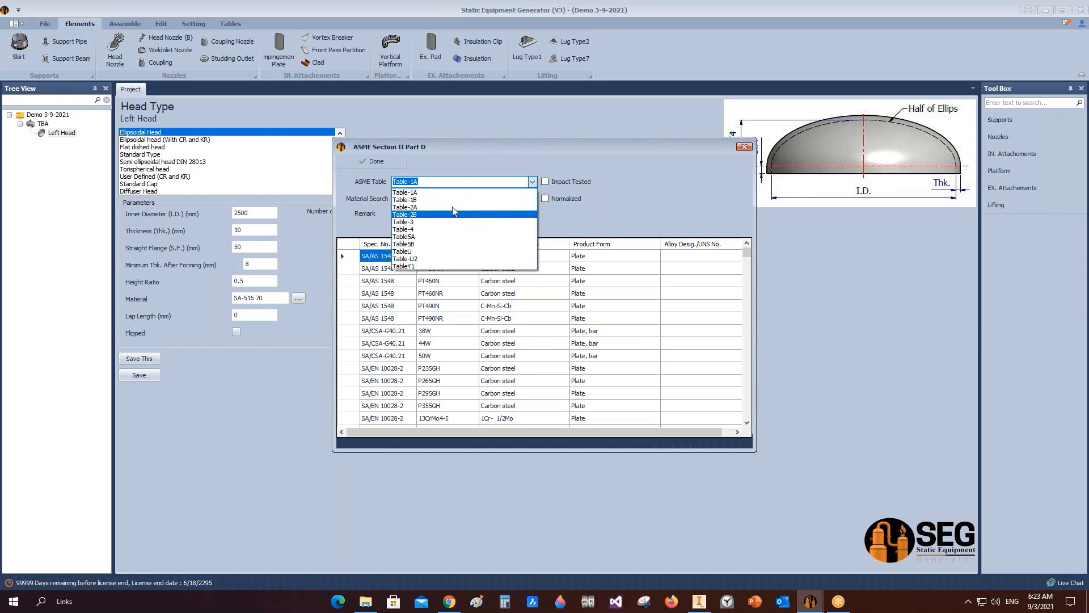
{"action": "left_click", "coordinate": [465, 184]}
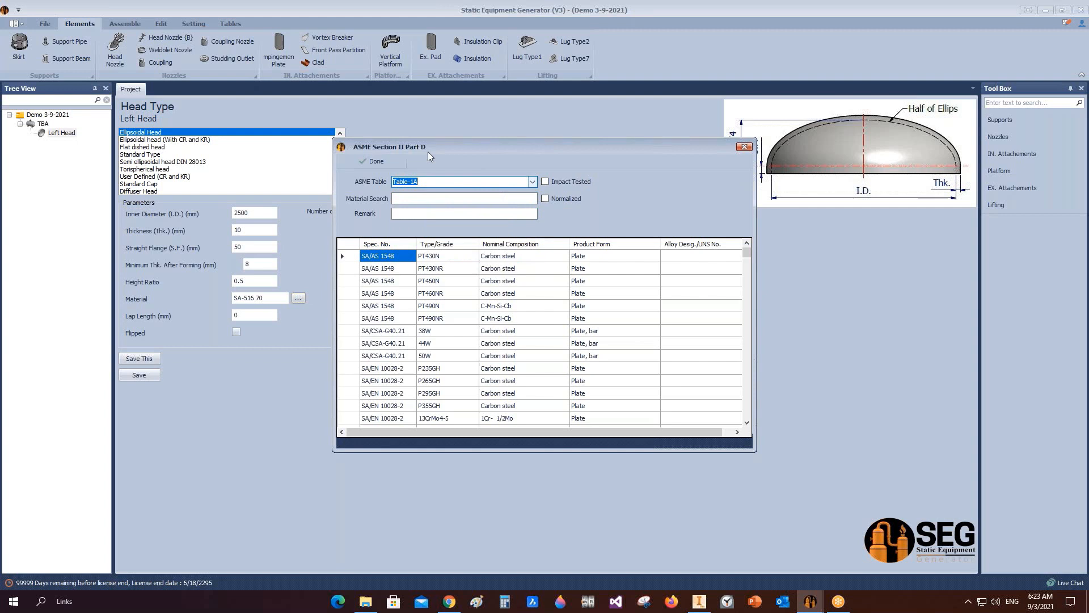
{"action": "left_click", "coordinate": [495, 199]}
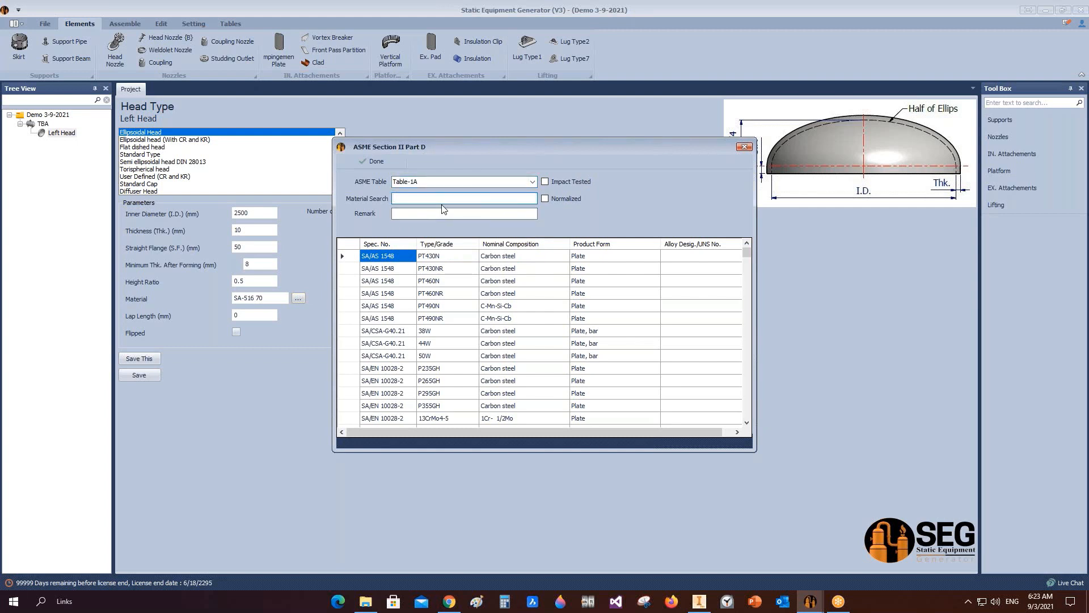
{"action": "type", "text": "sa-51"}
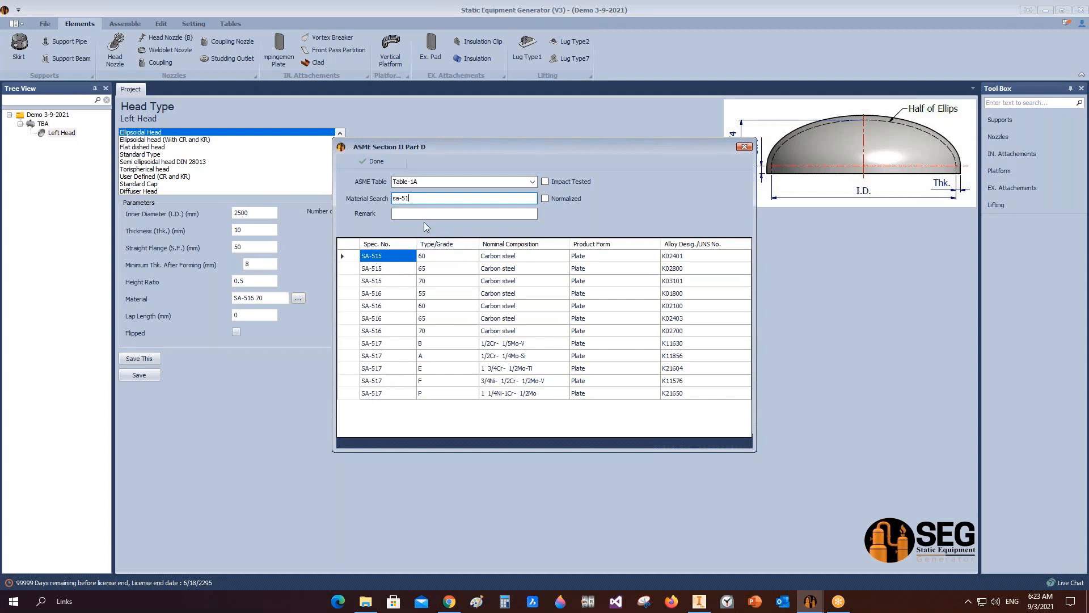
{"action": "type", "text": "6"}
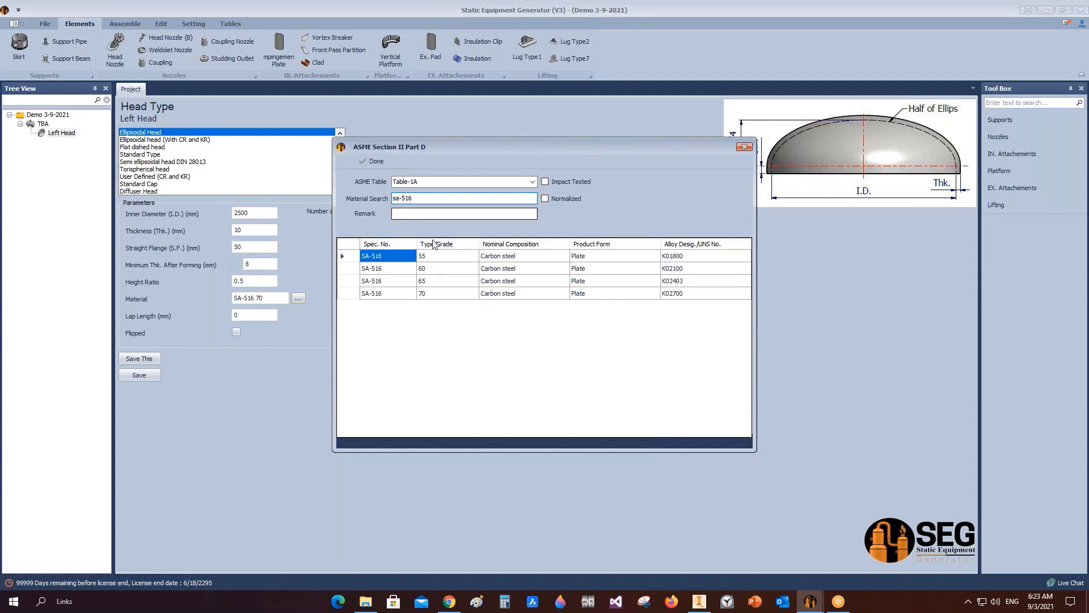
{"action": "left_click_drag", "start_coordinate": [422, 198], "coordinate": [401, 199]}
{"action": "left_click", "coordinate": [356, 294]}
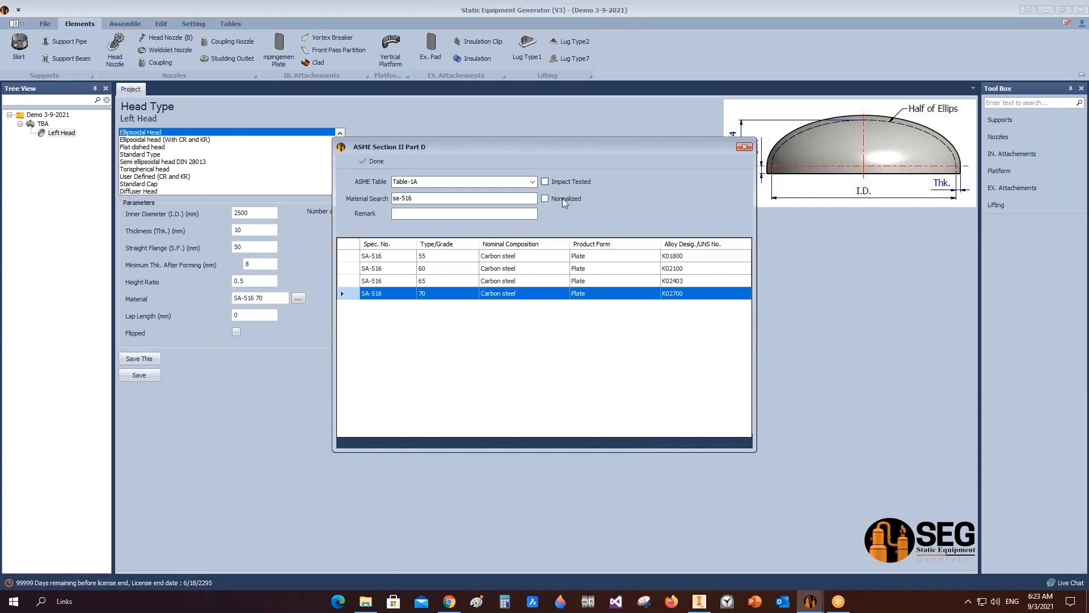
{"action": "left_click", "coordinate": [359, 162]}
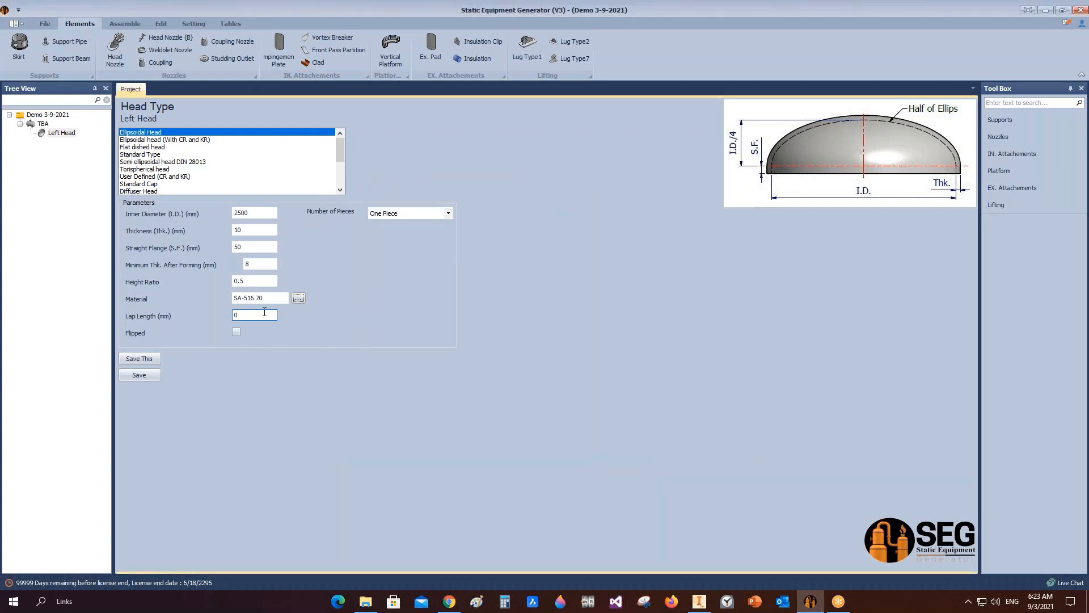
Step: Save the Left Head parameters
{"action": "left_click_drag", "start_coordinate": [274, 299], "coordinate": [244, 306]}
{"action": "left_click", "coordinate": [269, 298]}
{"action": "key", "text": "BackSpace"}
{"action": "left_click", "coordinate": [148, 373]}
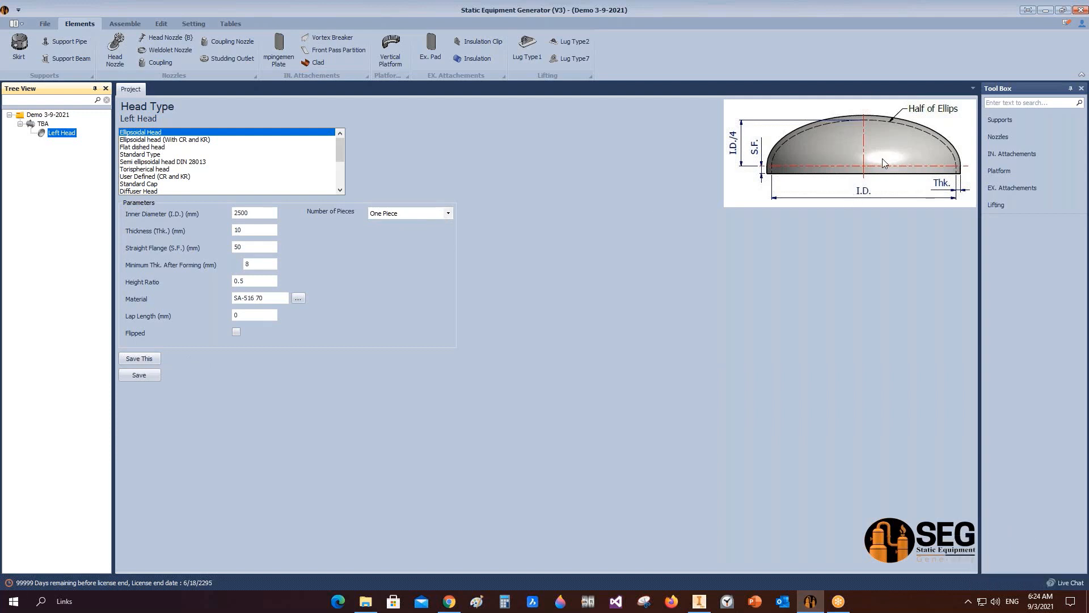
Step: Set the head's number of pieces to Two Pieces
{"action": "left_click", "coordinate": [408, 213]}
{"action": "left_click", "coordinate": [397, 232]}
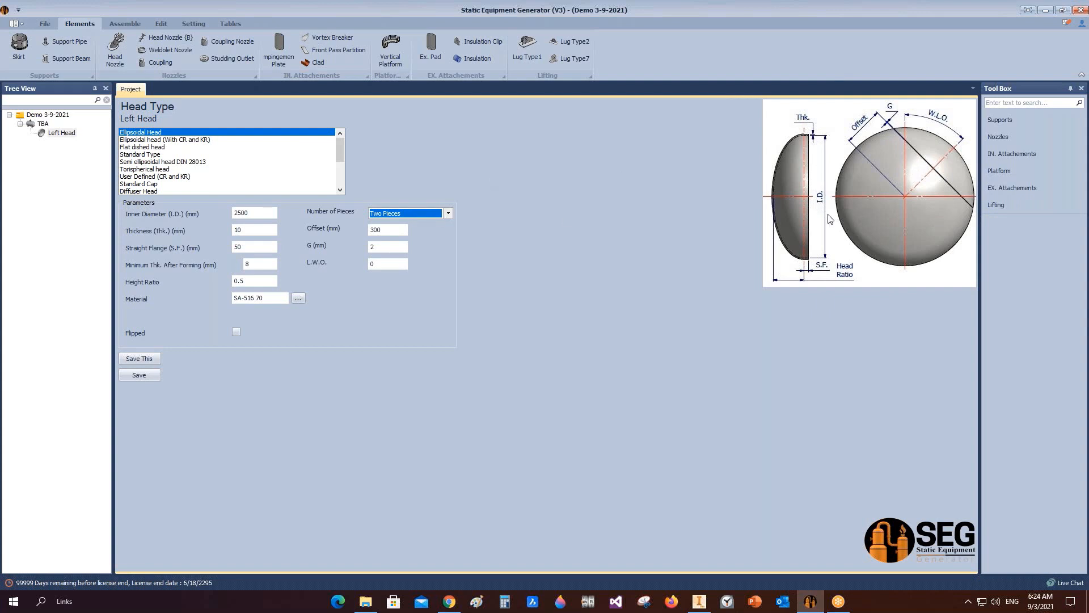
Step: Change the Left Head's number of pieces to One Piece
{"action": "left_click", "coordinate": [449, 213]}
{"action": "left_click", "coordinate": [391, 238]}
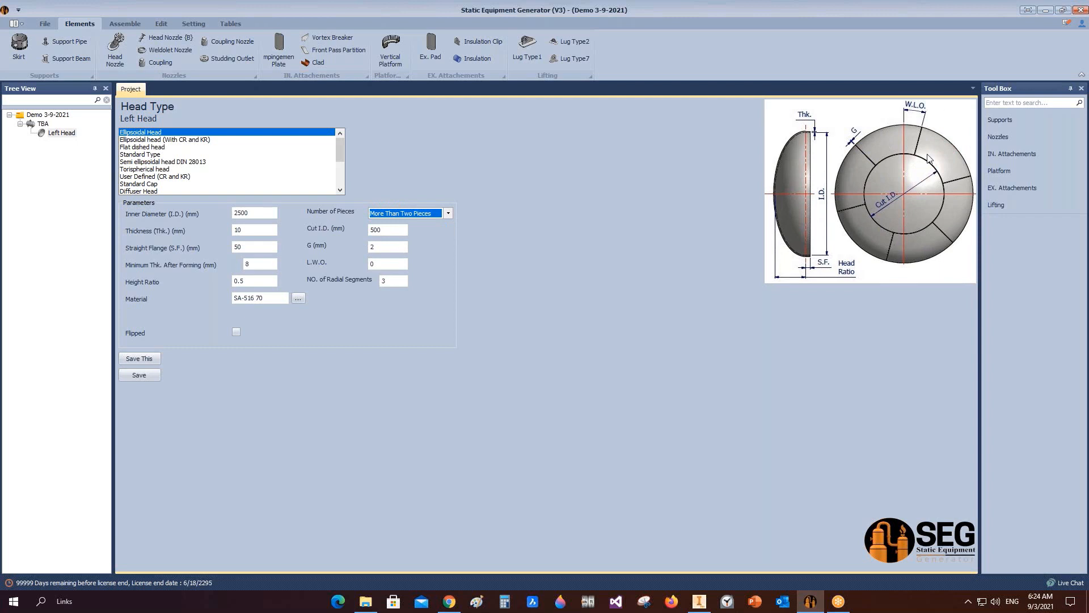
{"action": "left_click", "coordinate": [449, 214]}
{"action": "left_click", "coordinate": [432, 225]}
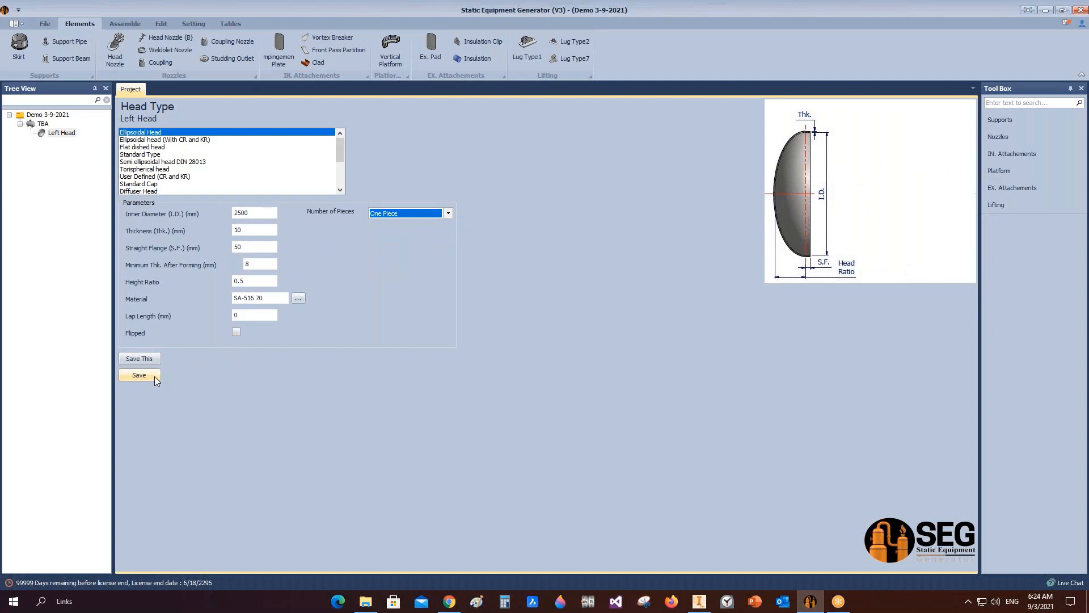
Step: Generate the Left Head model in Inventor and review the result
{"action": "left_click", "coordinate": [114, 25]}
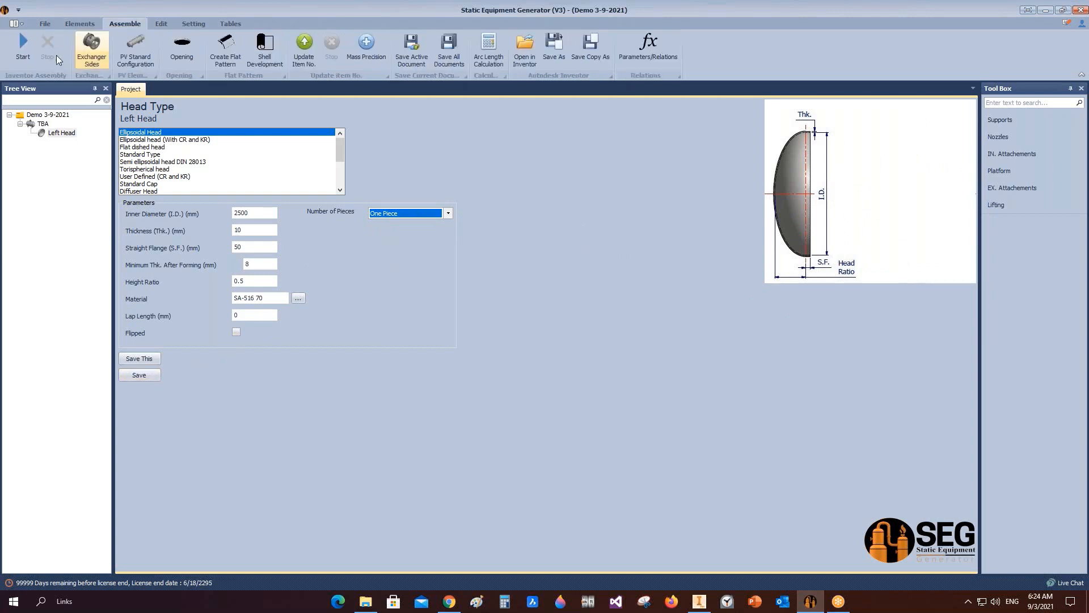
{"action": "left_click", "coordinate": [21, 48]}
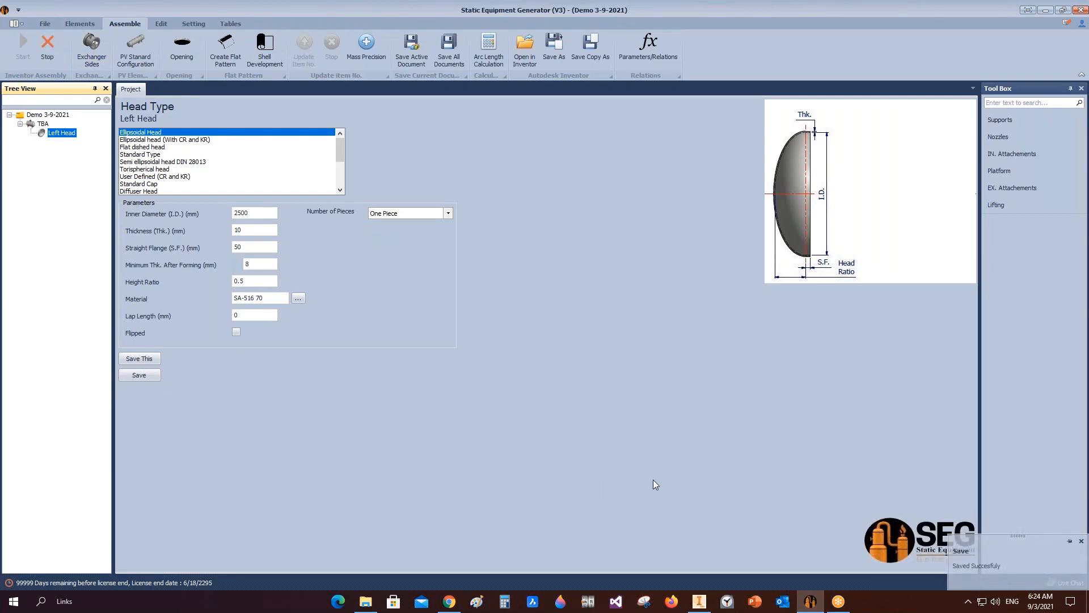
{"action": "left_click", "coordinate": [706, 604]}
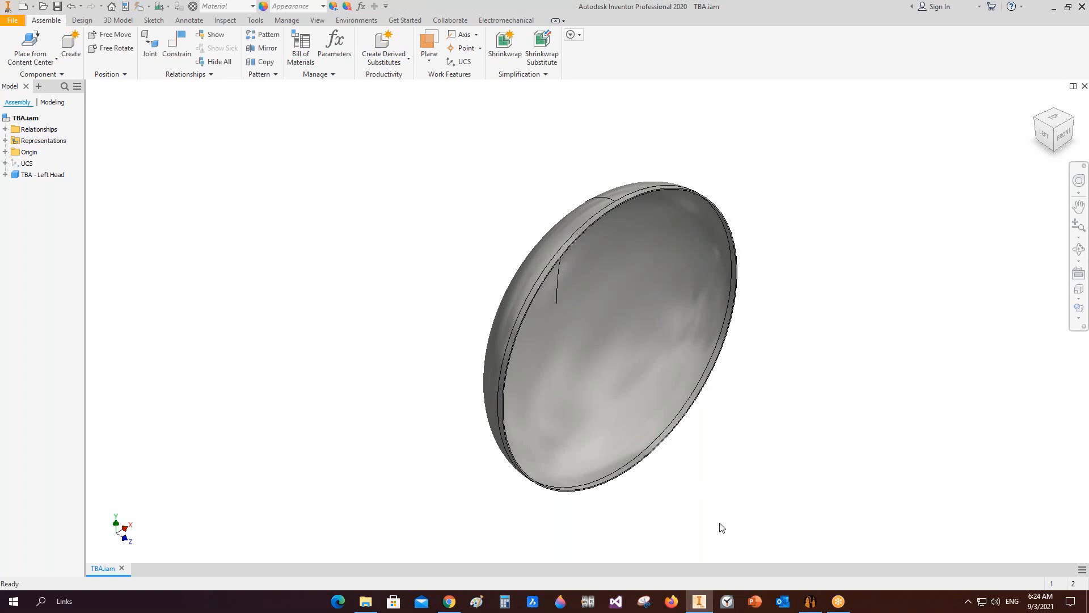
{"action": "left_click", "coordinate": [810, 601]}
Step: Add a shell element named Can-1 to the TBA equipment
{"action": "left_click", "coordinate": [42, 124]}
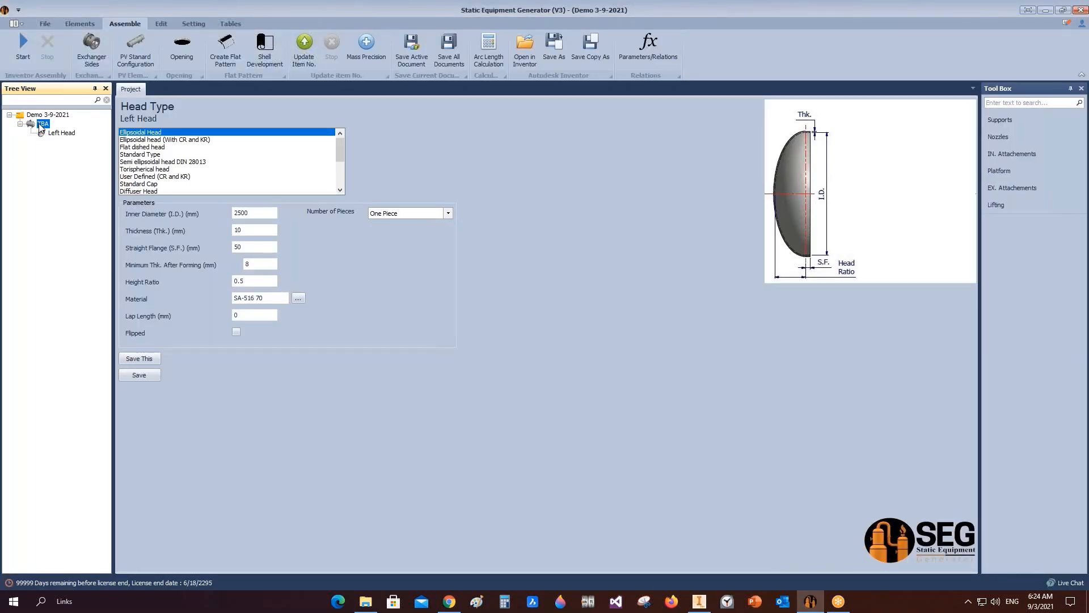
{"action": "left_click", "coordinate": [56, 45]}
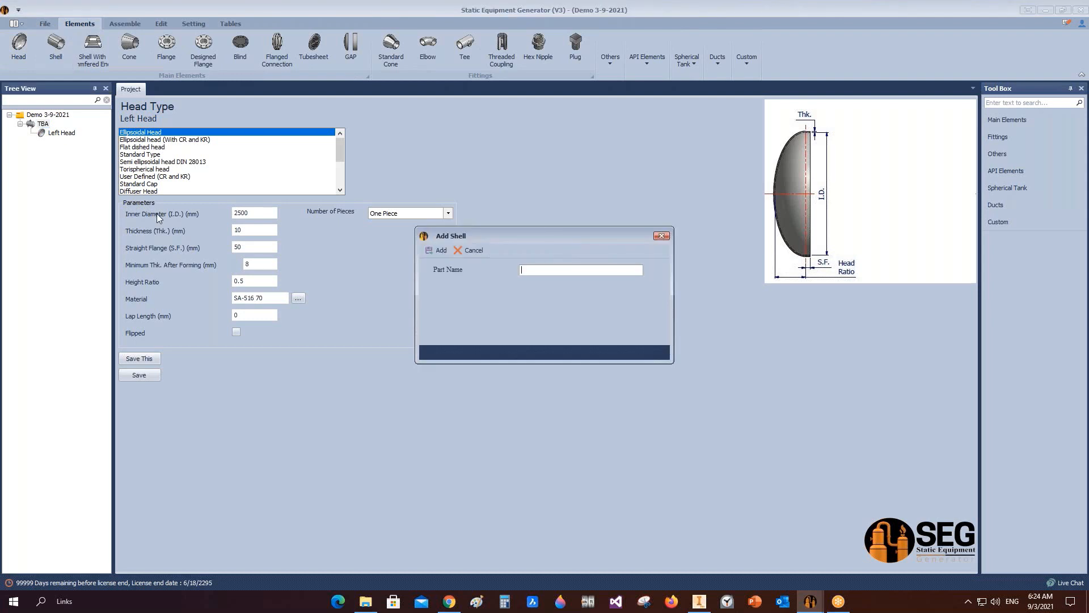
{"action": "type", "text": "Can-1"}
{"action": "key", "text": "Return"}
Step: Set Can-1's shell type to Shell, leaving segments disabled
{"action": "left_click", "coordinate": [45, 143]}
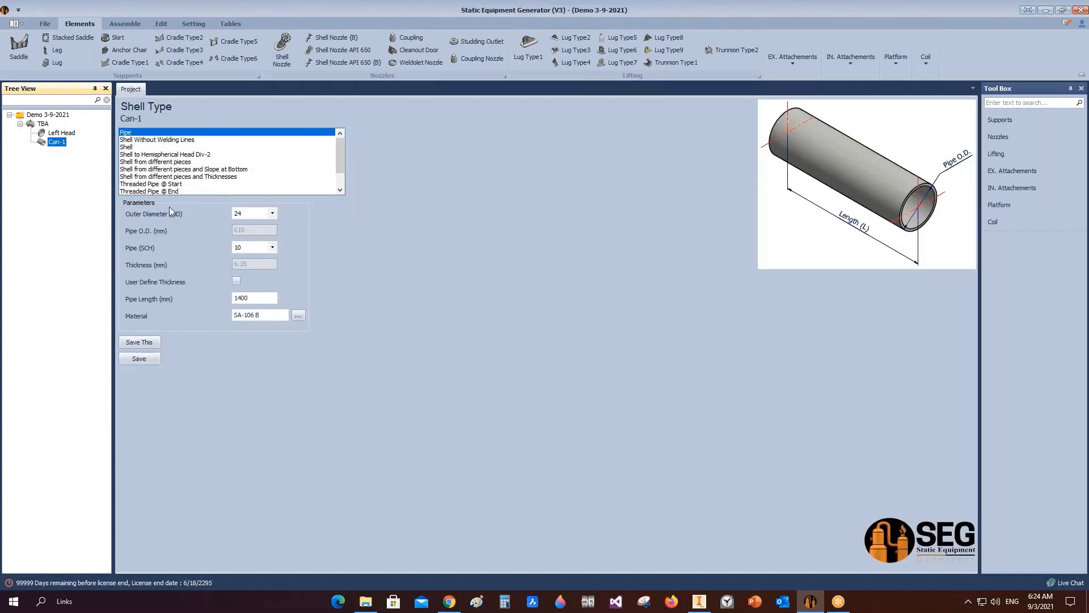
{"action": "left_click", "coordinate": [129, 133]}
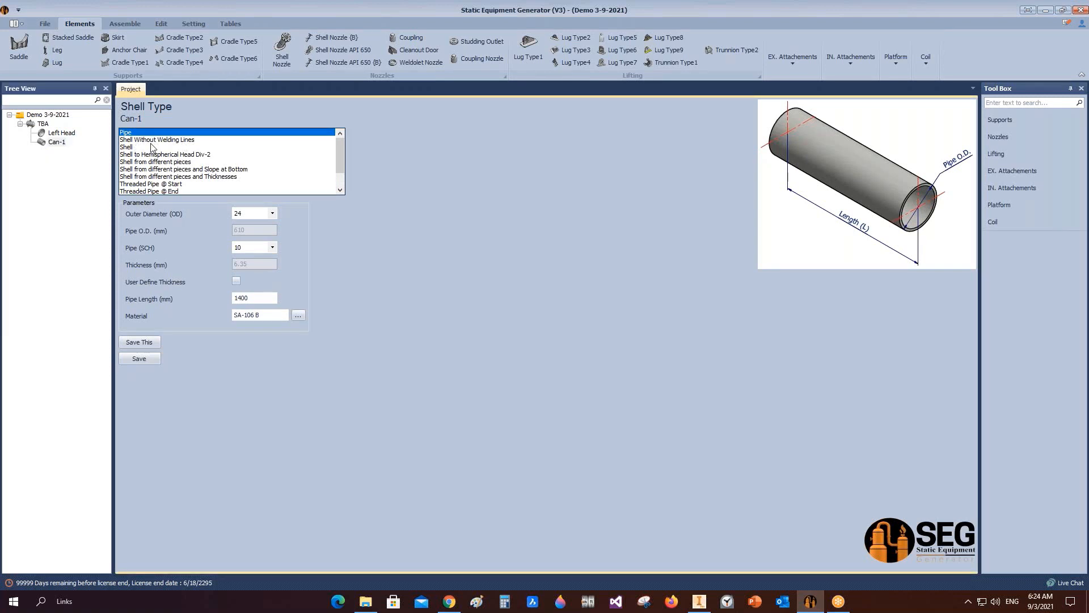
{"action": "left_click", "coordinate": [145, 140]}
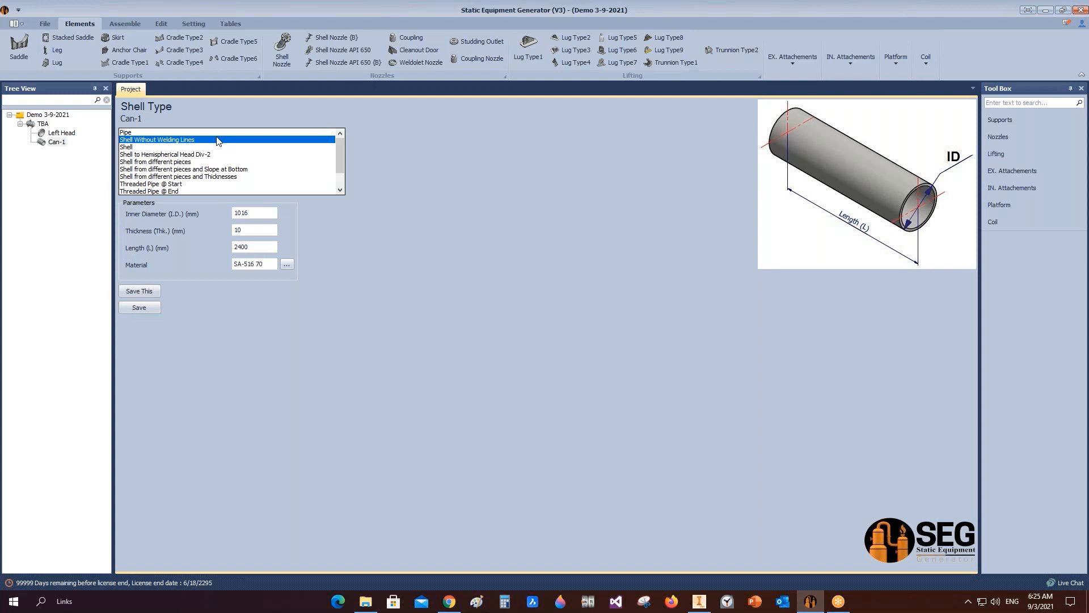
{"action": "left_click", "coordinate": [130, 148]}
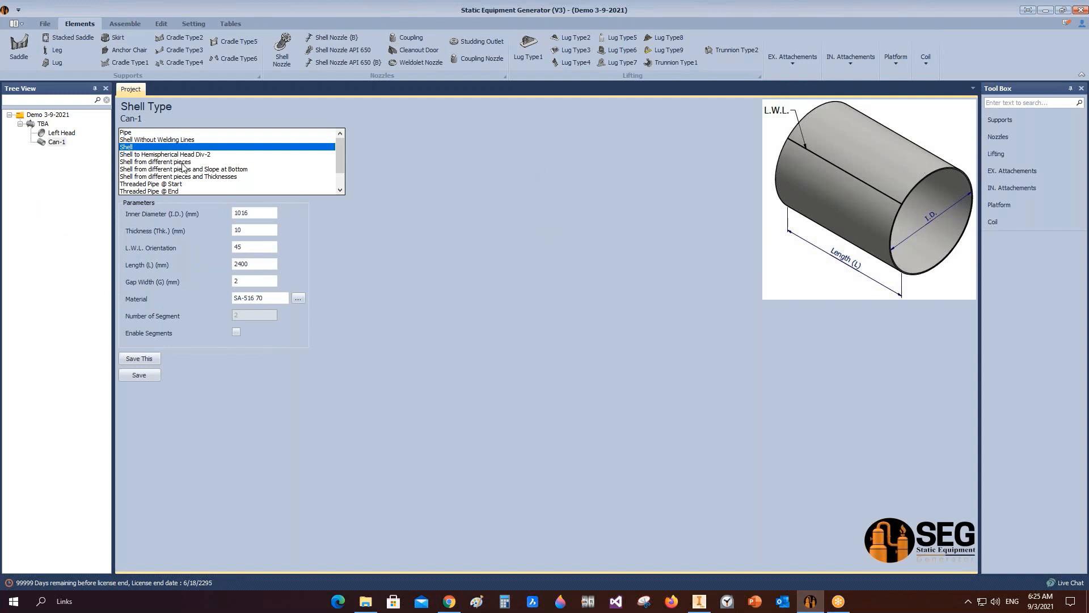
{"action": "left_click", "coordinate": [236, 331]}
{"action": "left_click", "coordinate": [236, 330]}
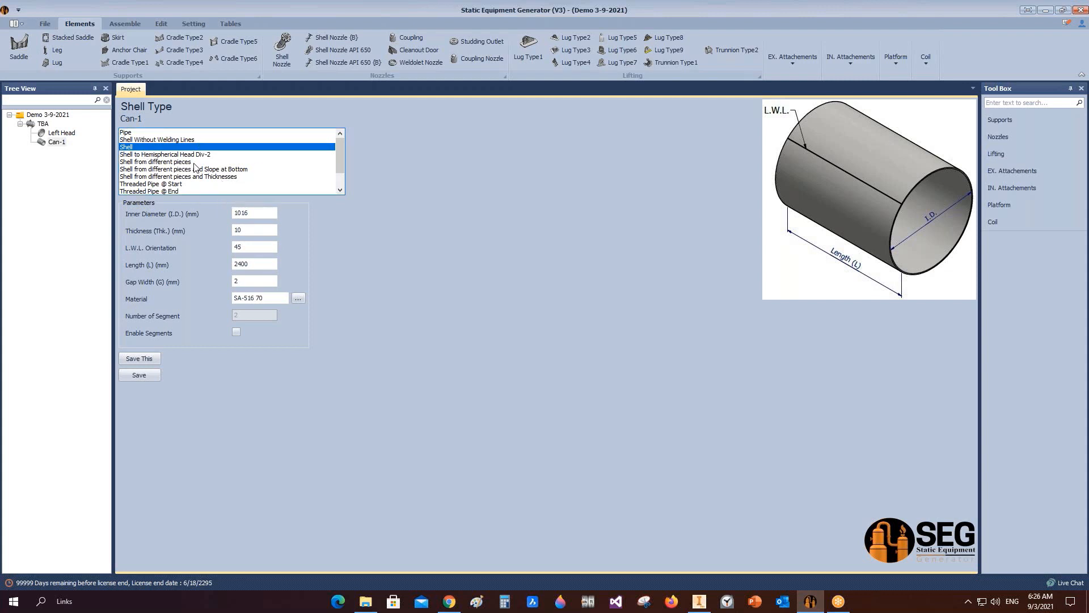
Step: Set Can-1's inner diameter to 2500 mm and save the shell parameters
{"action": "double_click", "coordinate": [250, 213]}
{"action": "type", "text": "2500"}
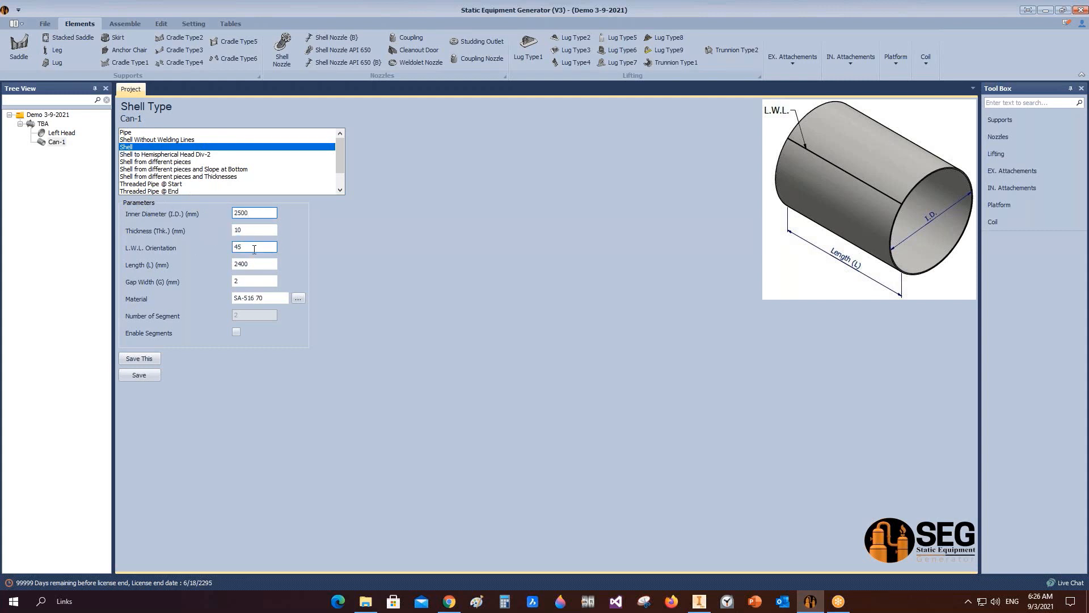
{"action": "double_click", "coordinate": [252, 264]}
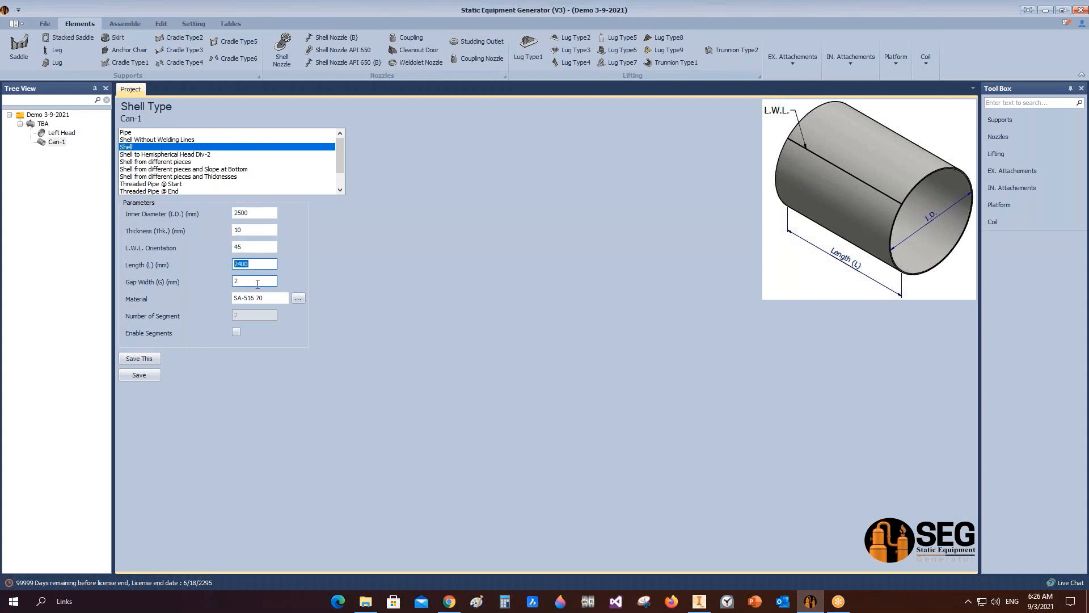
{"action": "left_click", "coordinate": [146, 374]}
Step: Regenerate the assembly in Inventor and check the added shell
{"action": "left_click", "coordinate": [126, 23]}
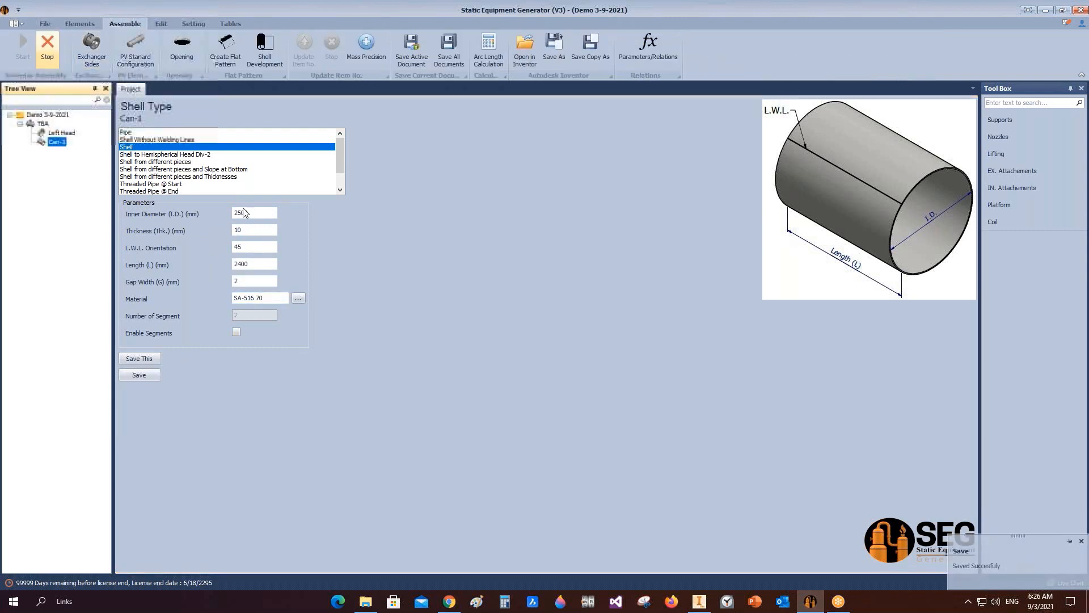
{"action": "left_click", "coordinate": [700, 600]}
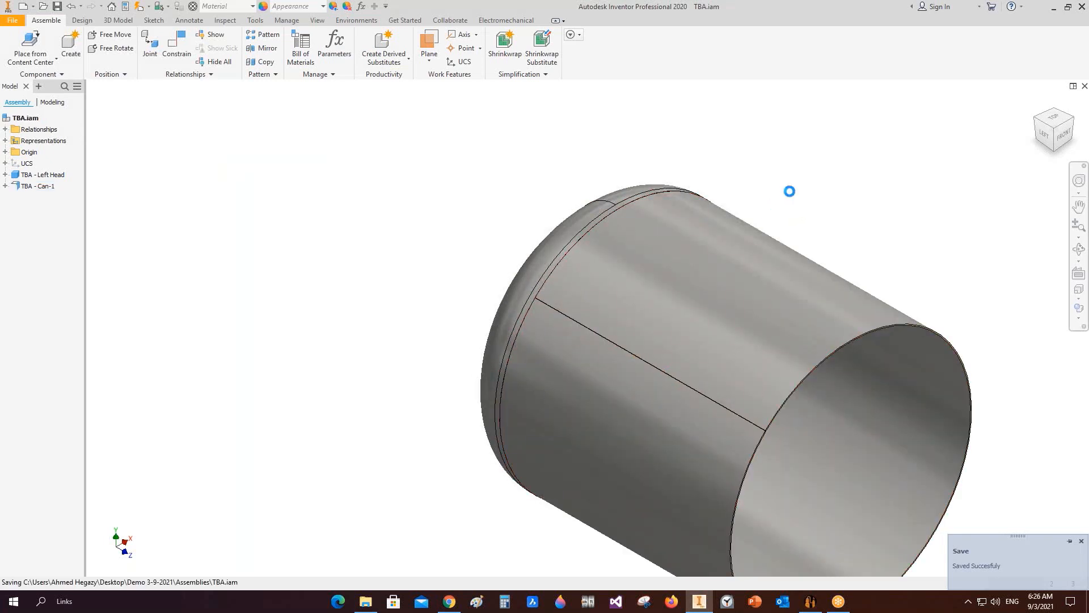
{"action": "left_click", "coordinate": [813, 603]}
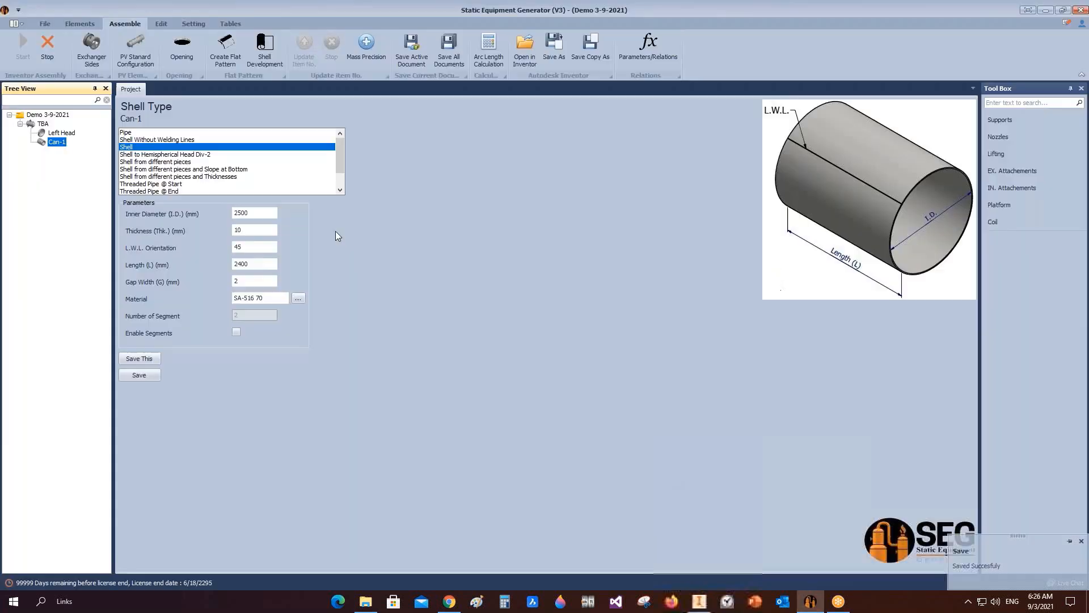
Step: Add a shell named Can-2 using the same parameters as Can-1
{"action": "left_click", "coordinate": [75, 25]}
{"action": "left_click", "coordinate": [55, 46]}
{"action": "type", "text": "Can-2"}
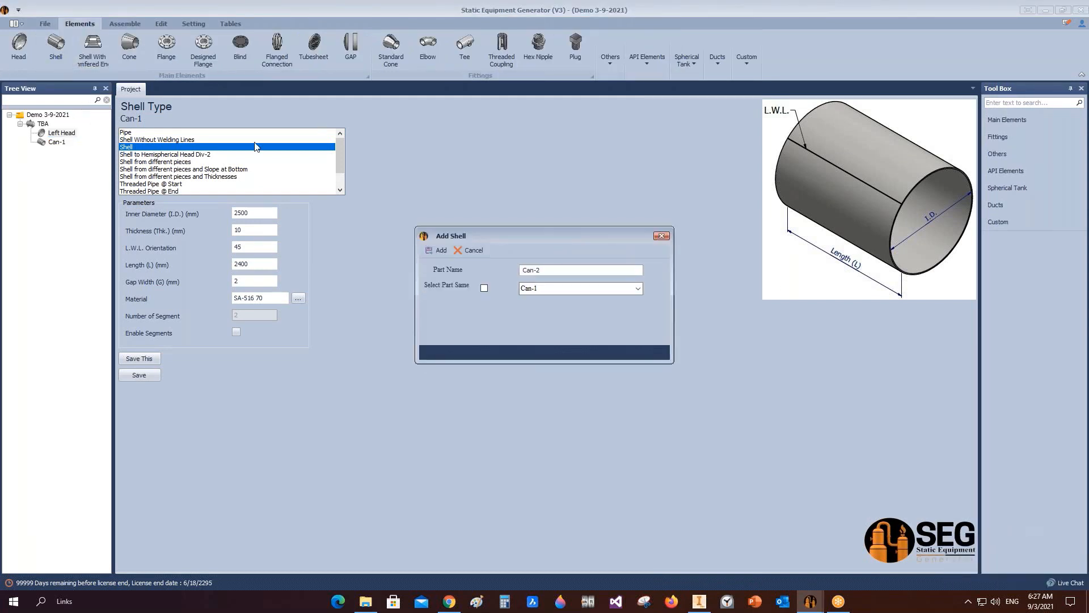
{"action": "left_click", "coordinate": [486, 288]}
{"action": "left_click", "coordinate": [441, 252]}
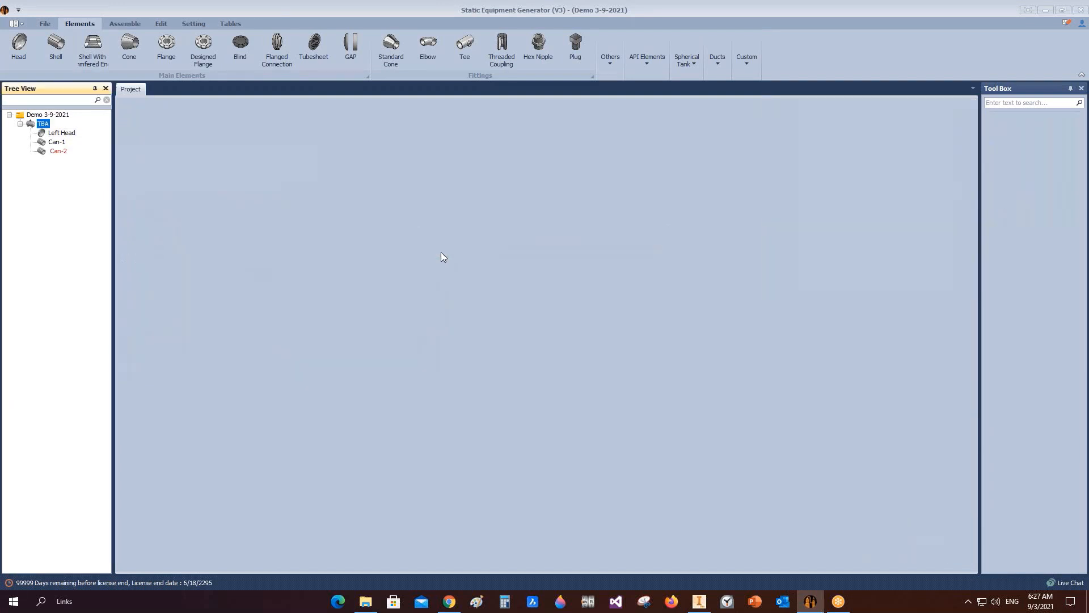
Step: Set Can-2's L.W.L. orientation to 315 and save it
{"action": "left_click", "coordinate": [57, 151]}
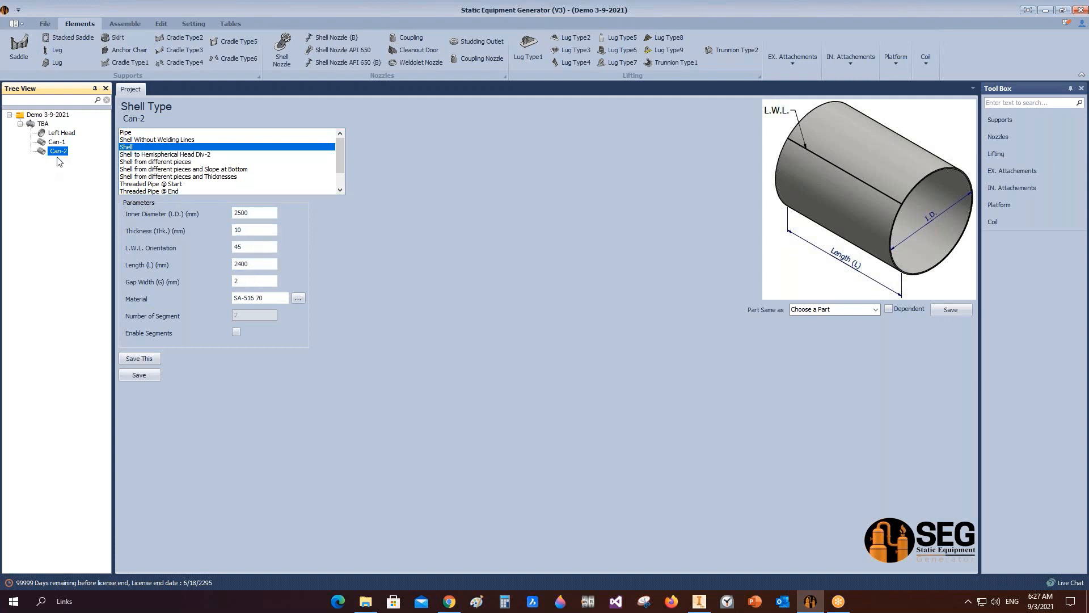
{"action": "left_click", "coordinate": [254, 247]}
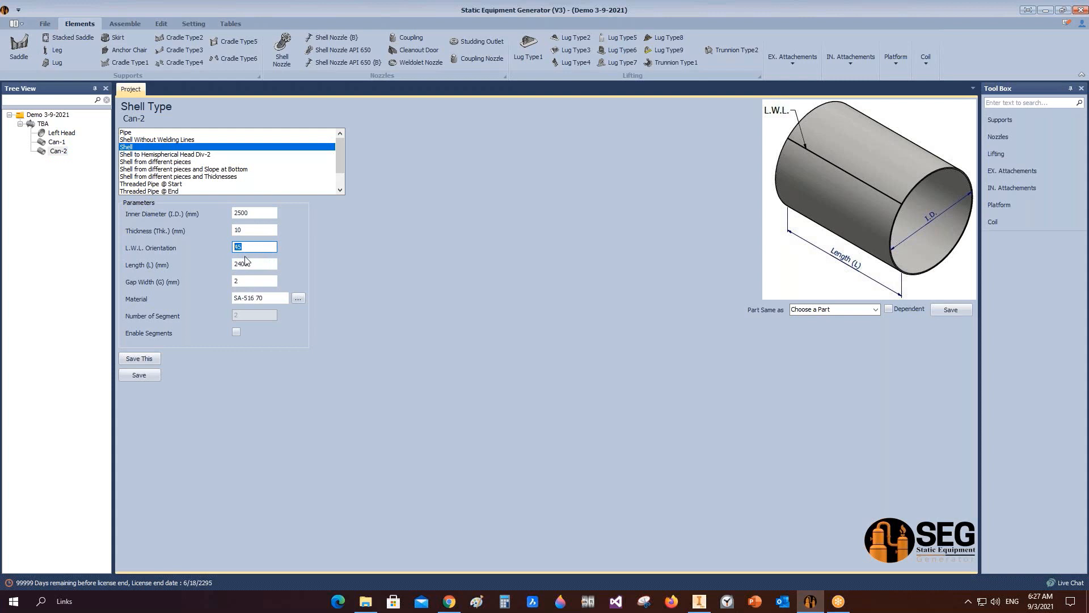
{"action": "type", "text": "315"}
{"action": "left_click", "coordinate": [139, 375]}
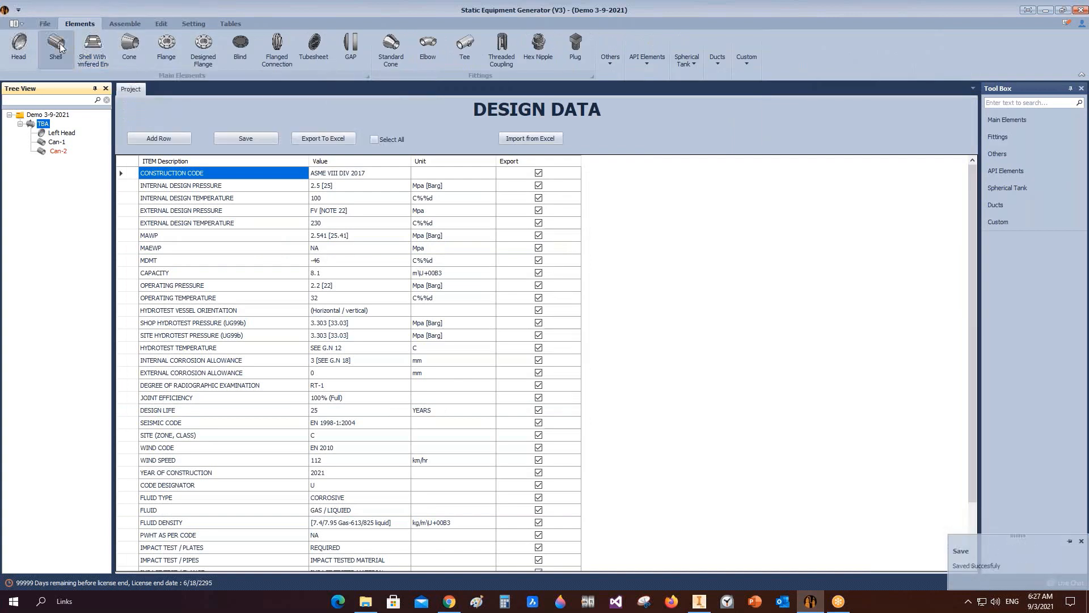
Step: Add a shell named Can-3 using the same parameters as Can-1
{"action": "left_click", "coordinate": [56, 49]}
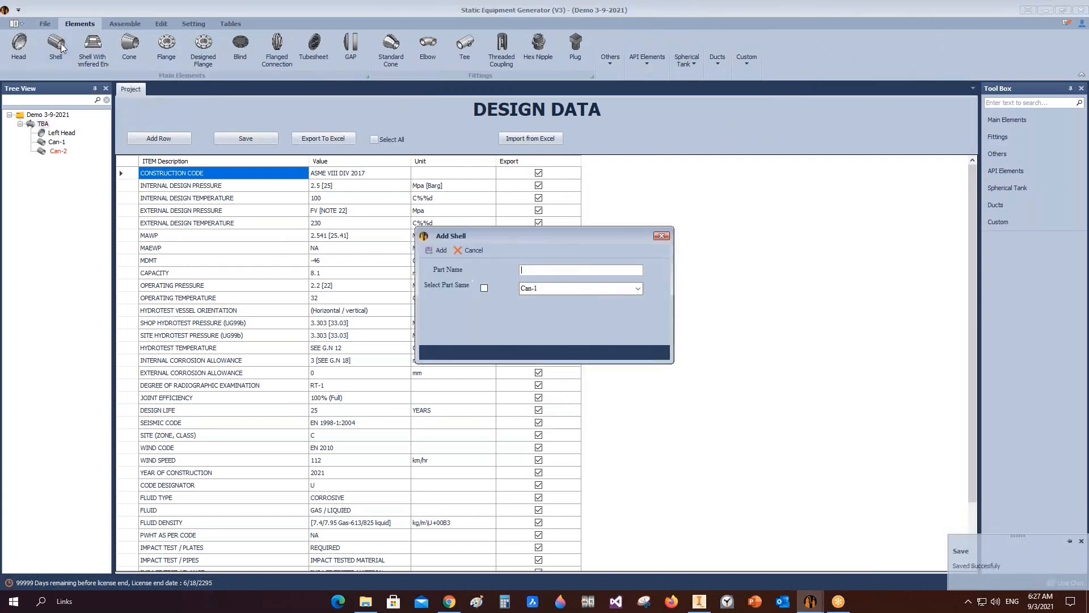
{"action": "type", "text": "Can-3"}
{"action": "left_click", "coordinate": [484, 288]}
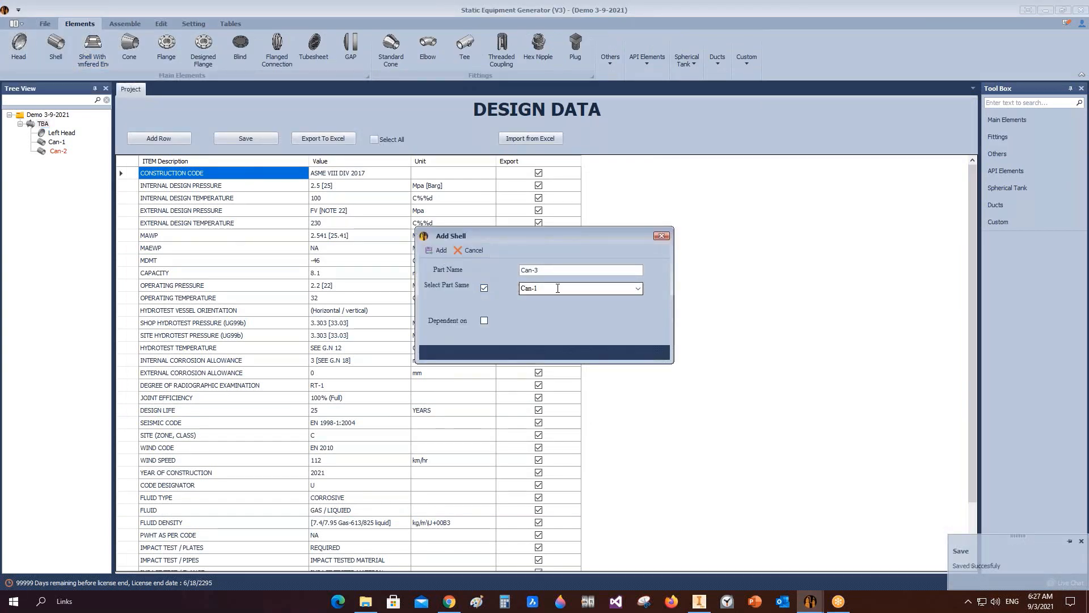
{"action": "left_click", "coordinate": [438, 250]}
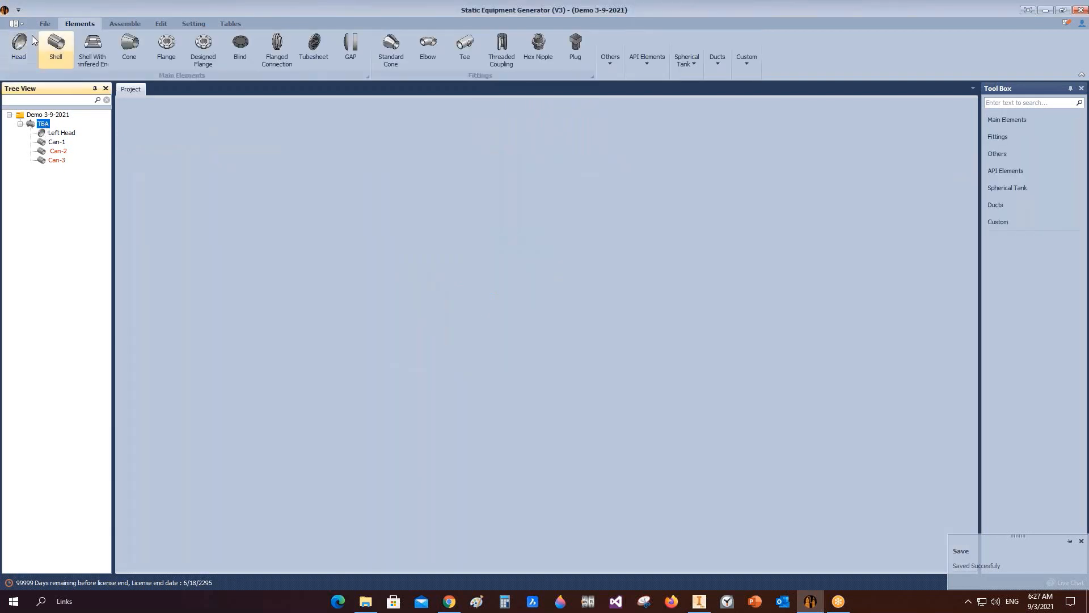
Step: Add a head named Right Head using the same parameters as Left Head
{"action": "left_click", "coordinate": [19, 45]}
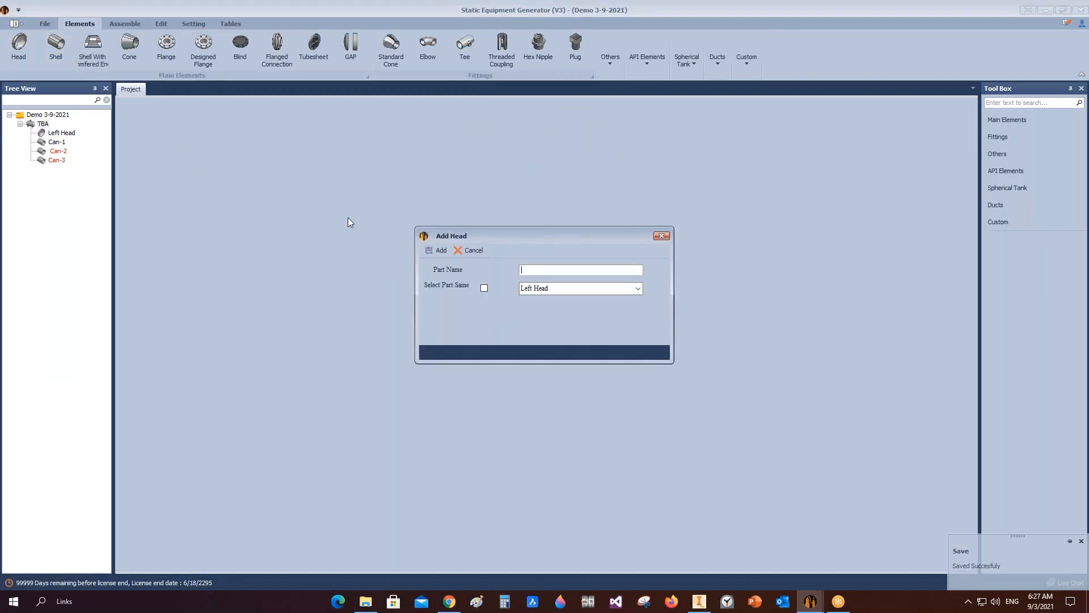
{"action": "type", "text": "Rig"}
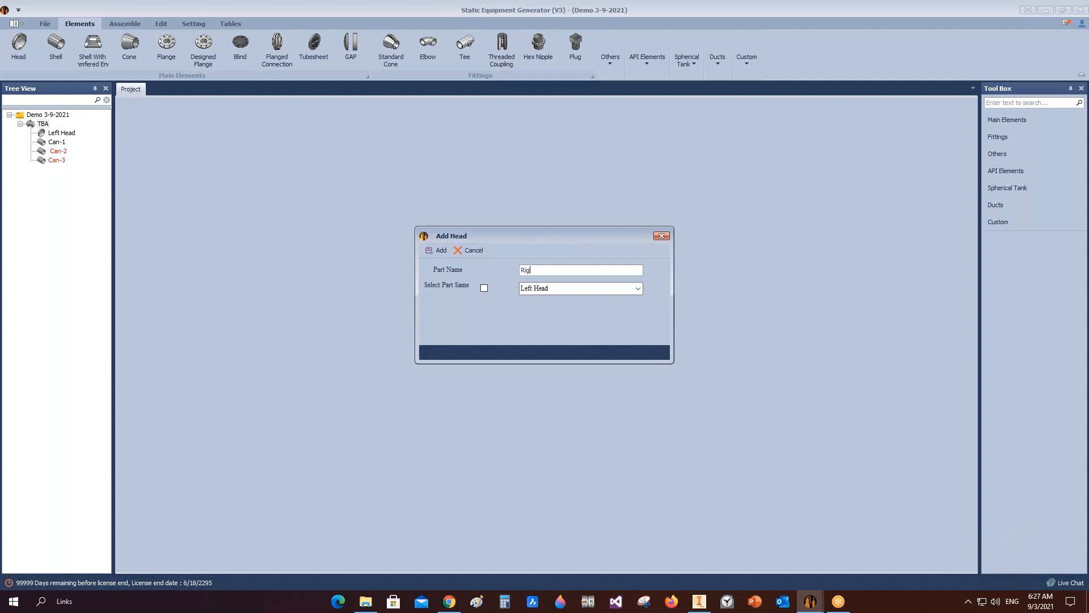
{"action": "type", "text": "ht Head"}
{"action": "left_click", "coordinate": [484, 288]}
{"action": "left_click", "coordinate": [438, 251]}
Step: Build the assembly with the new cans and Right Head in Inventor and save it
{"action": "left_click", "coordinate": [54, 170]}
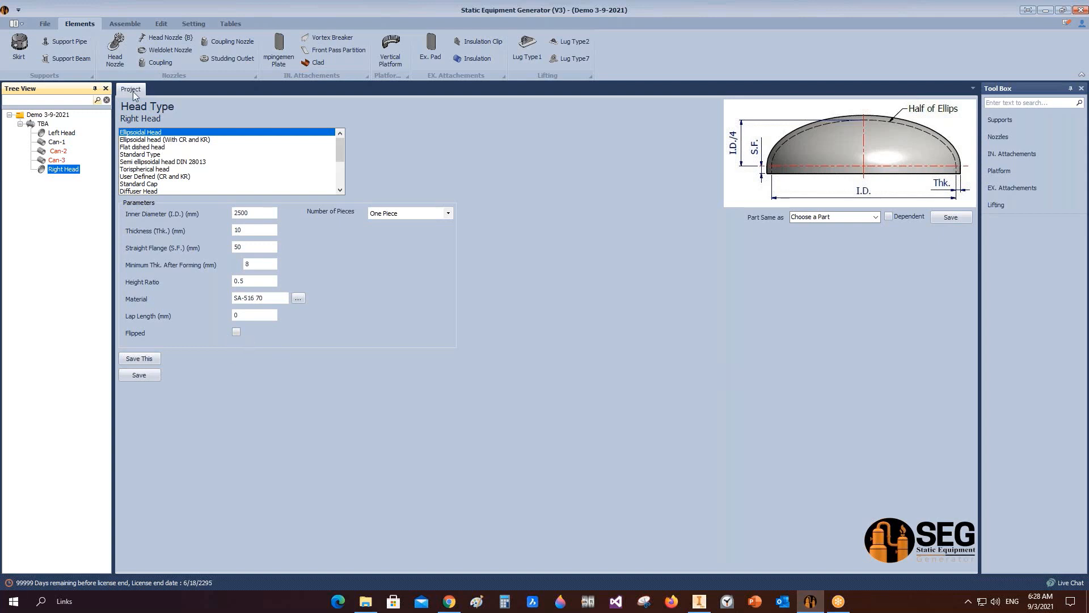
{"action": "left_click", "coordinate": [125, 24]}
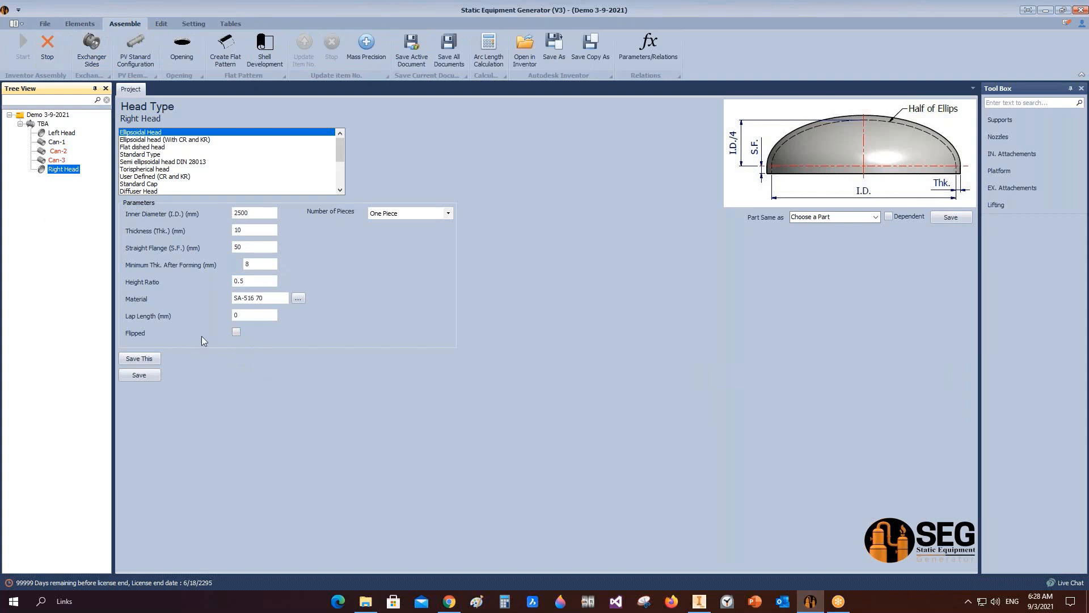
{"action": "left_click", "coordinate": [699, 601]}
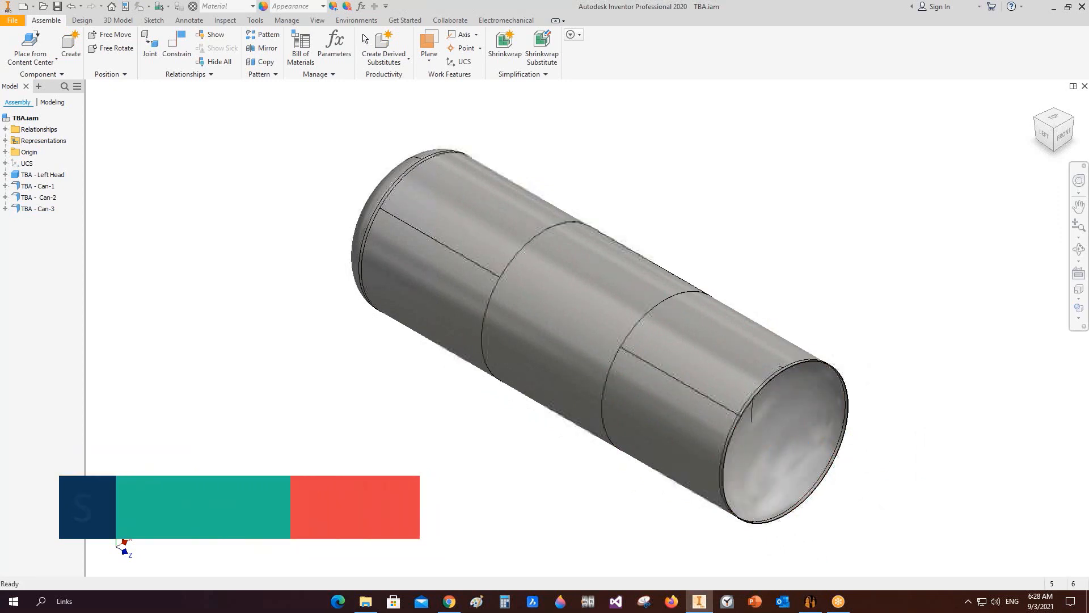
{"action": "key", "text": "ctrl+s"}
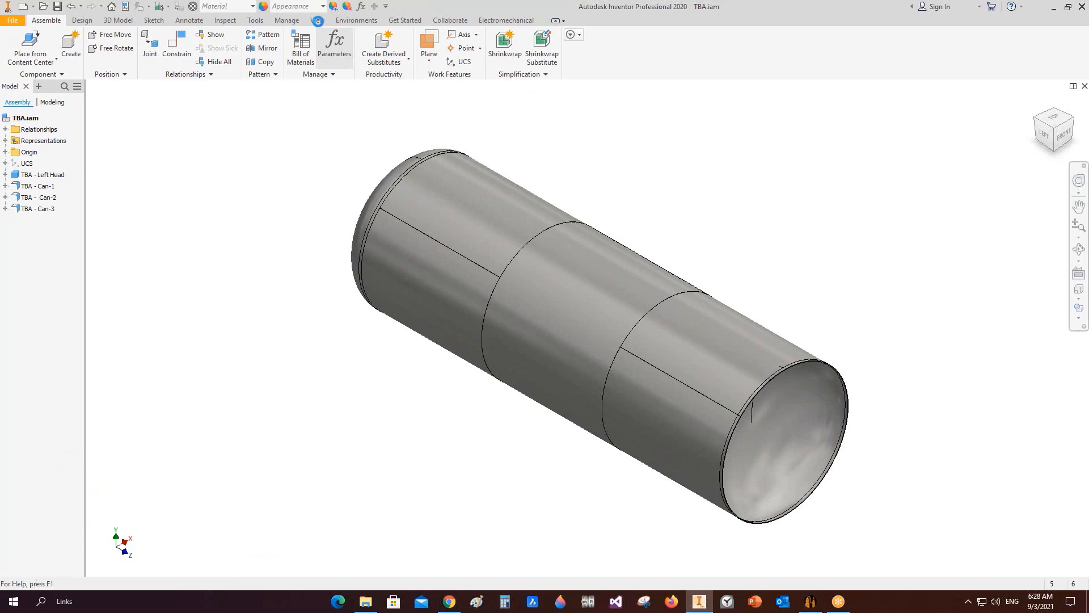
Step: Show a half section view of the vessel on the YZ plane and switch to the left view
{"action": "left_click", "coordinate": [318, 21]}
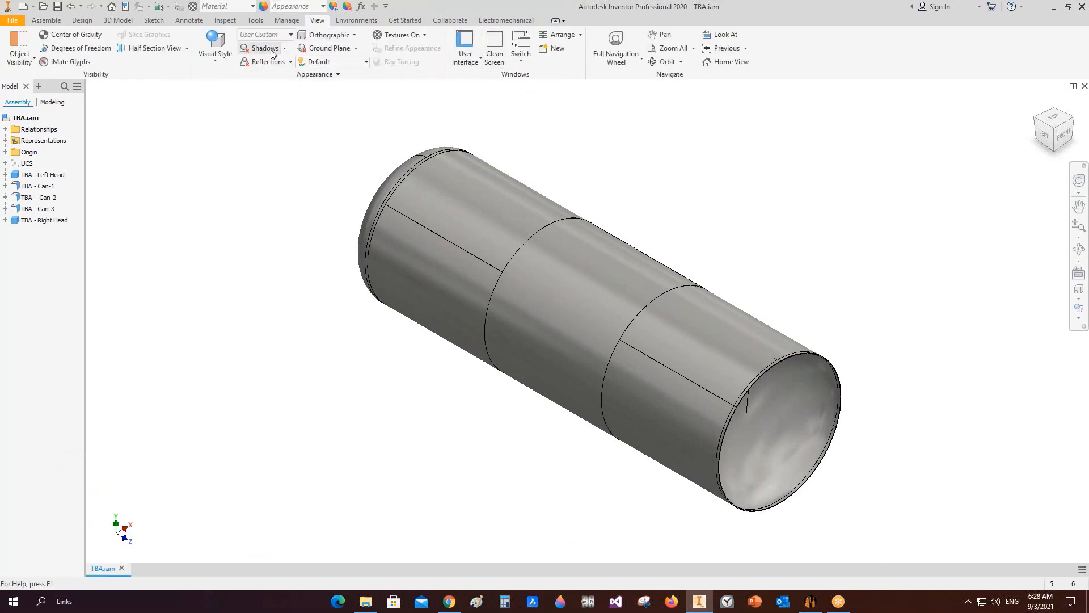
{"action": "left_click", "coordinate": [186, 48]}
{"action": "left_click", "coordinate": [163, 86]}
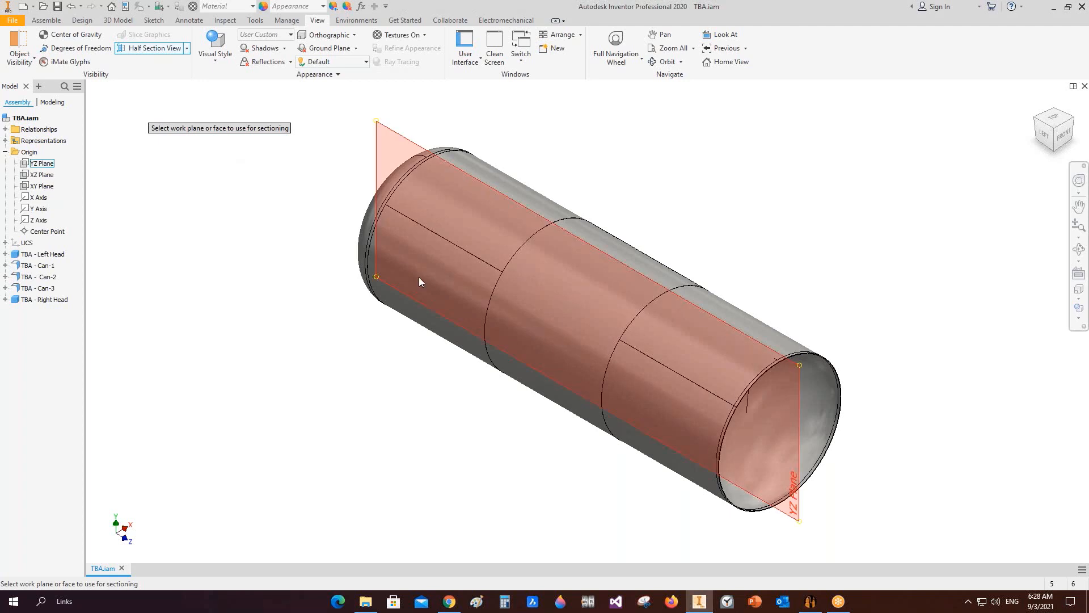
{"action": "left_click", "coordinate": [659, 393]}
{"action": "left_click", "coordinate": [656, 313]}
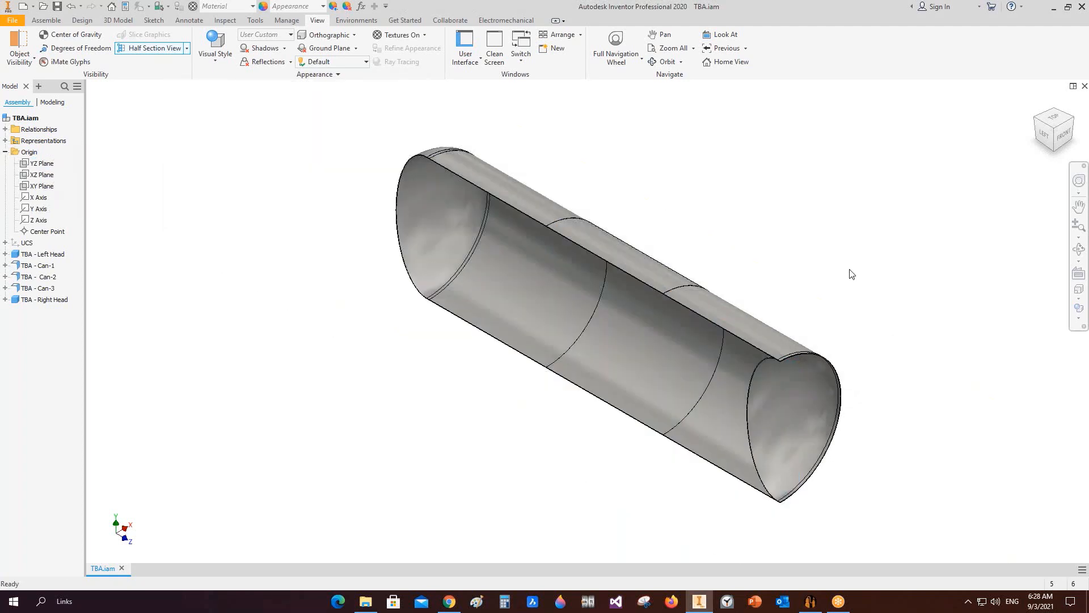
{"action": "left_click", "coordinate": [1044, 133]}
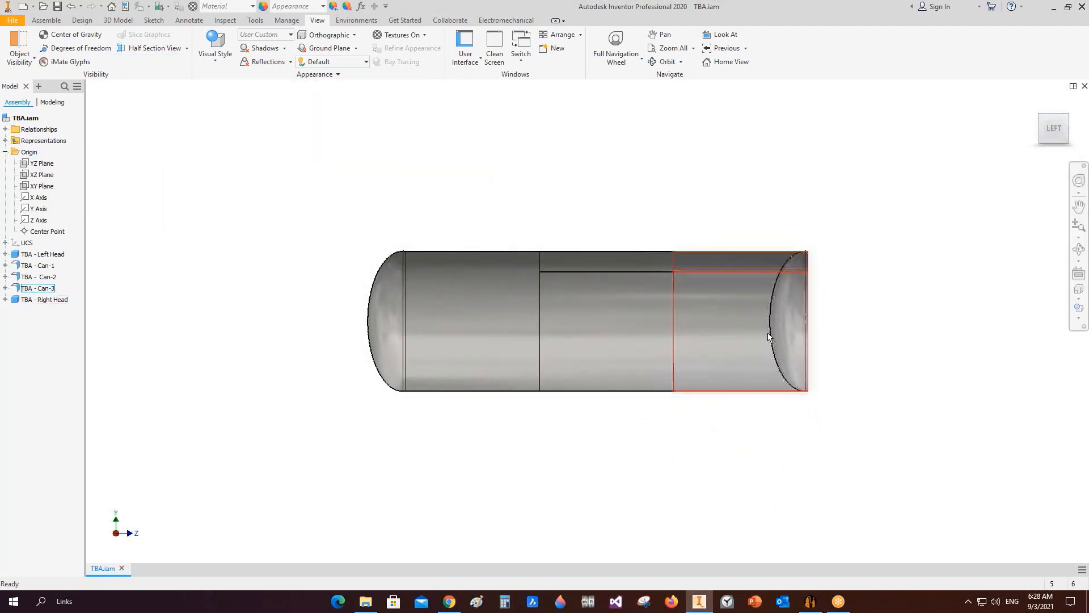
Step: Zoom and orbit the sectioned vessel to inspect it in a 3D view
{"action": "scroll", "coordinate": [404, 260], "scroll_direction": "down", "scroll_amount": 3}
{"action": "scroll", "coordinate": [358, 473], "scroll_direction": "down", "scroll_amount": 1}
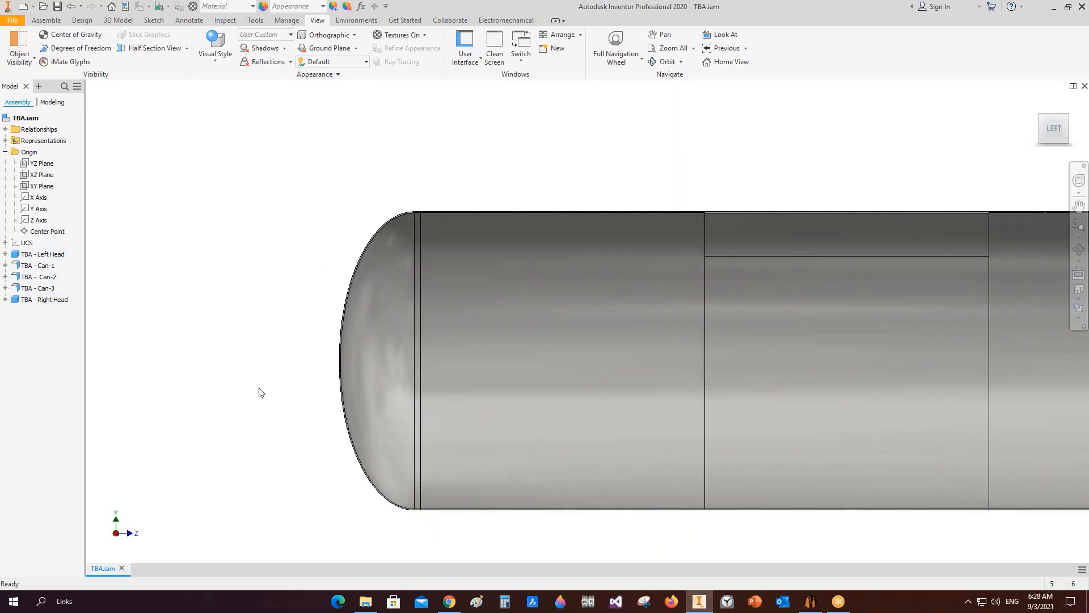
{"action": "scroll", "coordinate": [259, 391], "scroll_direction": "up", "scroll_amount": 5}
{"action": "scroll", "coordinate": [562, 371], "scroll_direction": "down", "scroll_amount": 3}
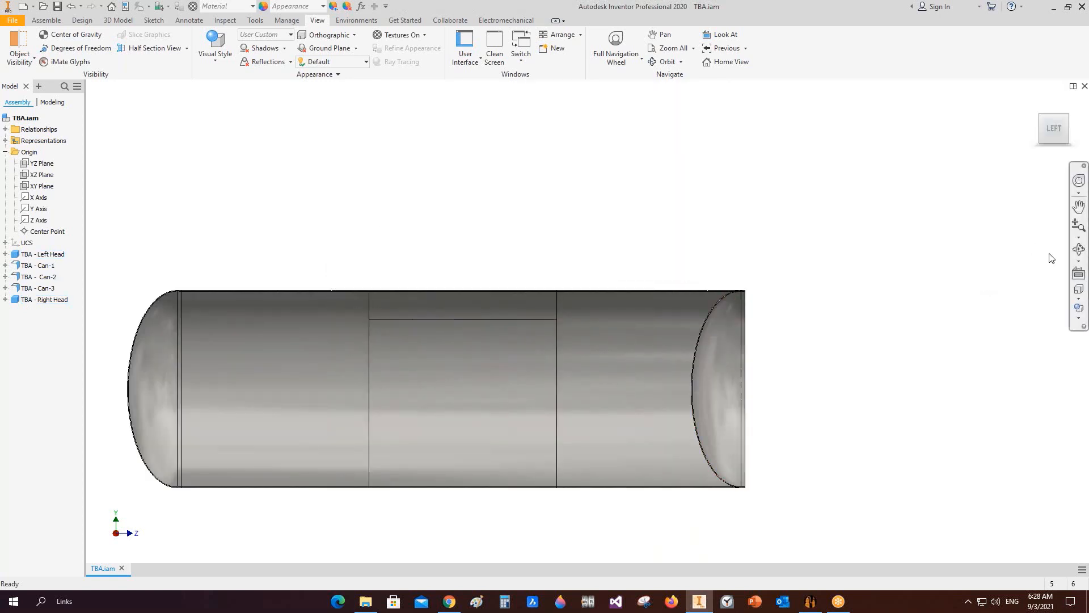
{"action": "left_click", "coordinate": [1079, 249]}
{"action": "left_click_drag", "start_coordinate": [622, 356], "coordinate": [461, 389]}
{"action": "right_click", "coordinate": [461, 389]}
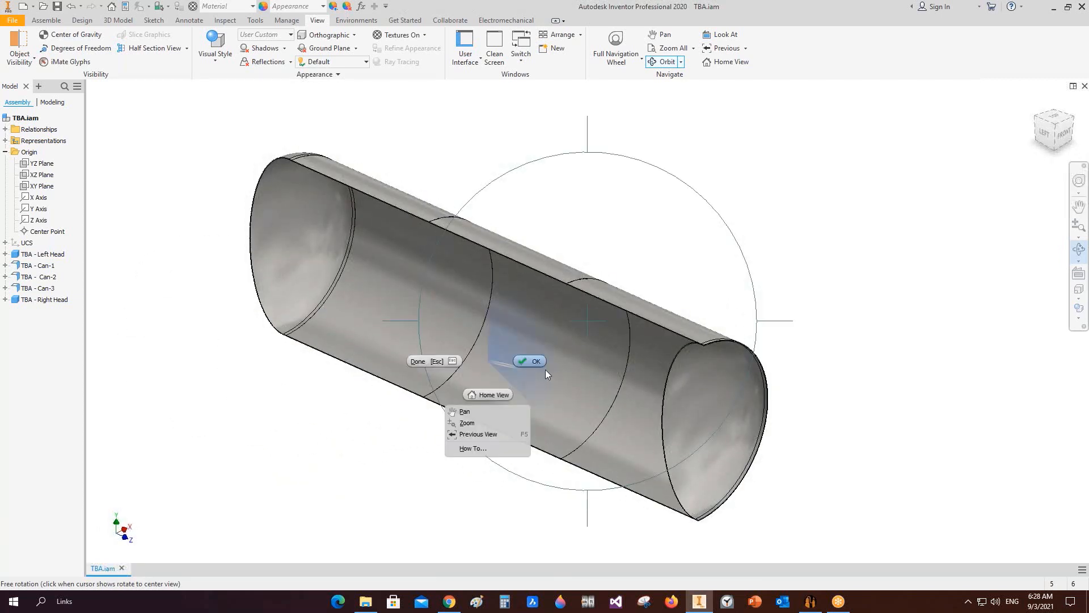
{"action": "left_click", "coordinate": [546, 369]}
Step: Flip the Right Head, save the project, and save the updated assembly in Inventor
{"action": "left_click", "coordinate": [810, 601]}
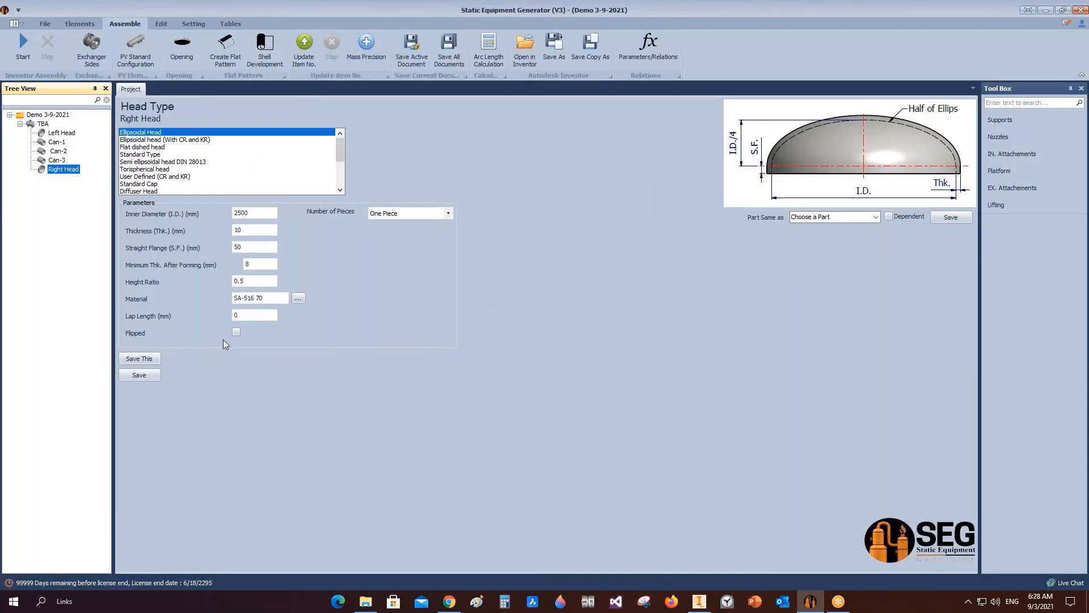
{"action": "left_click", "coordinate": [236, 332]}
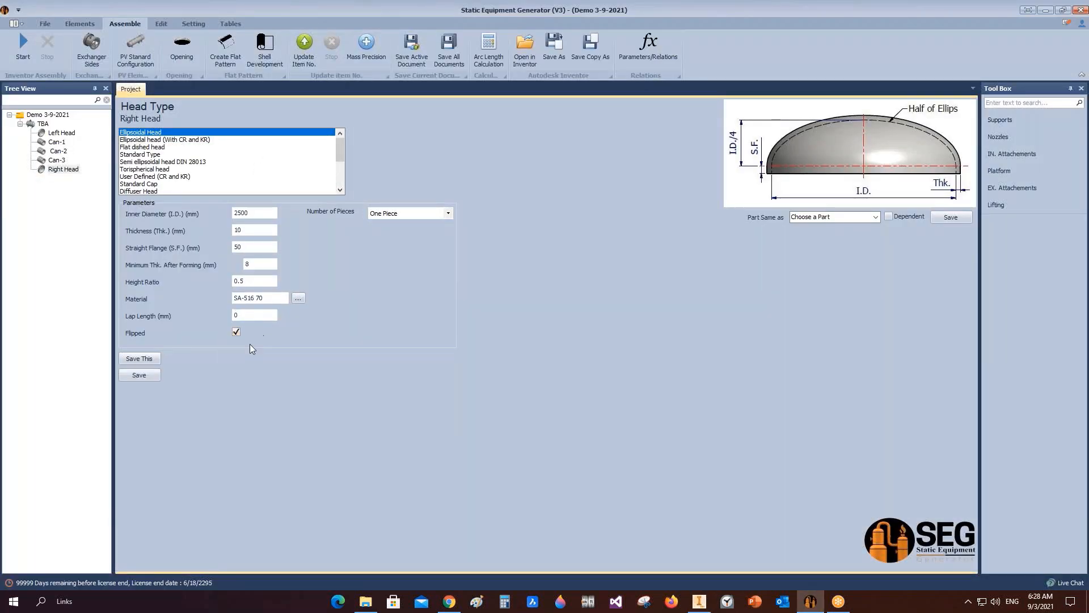
{"action": "left_click", "coordinate": [146, 377]}
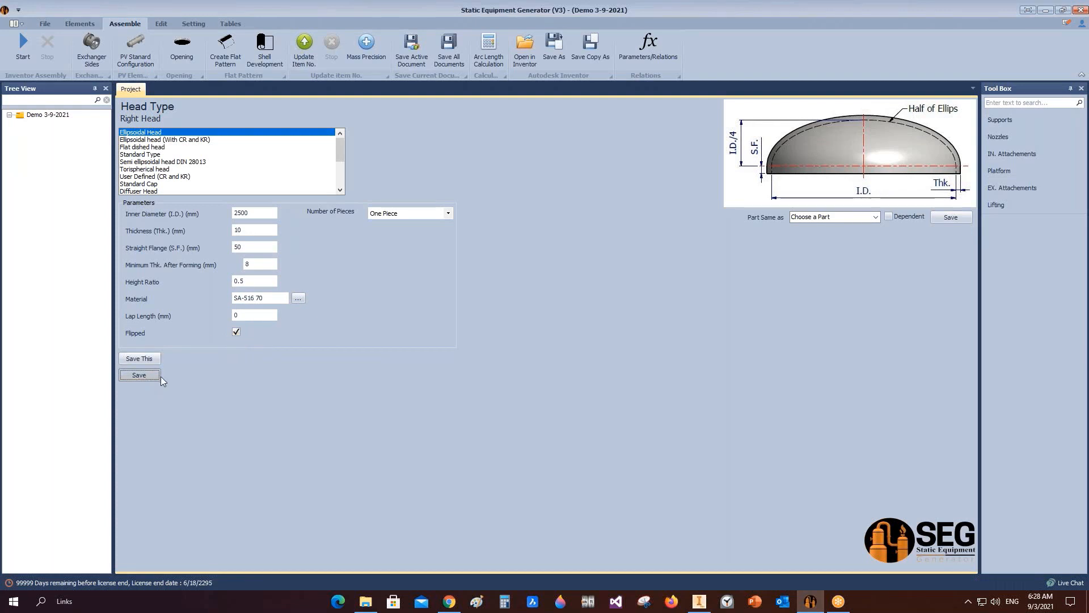
{"action": "left_click", "coordinate": [699, 601]}
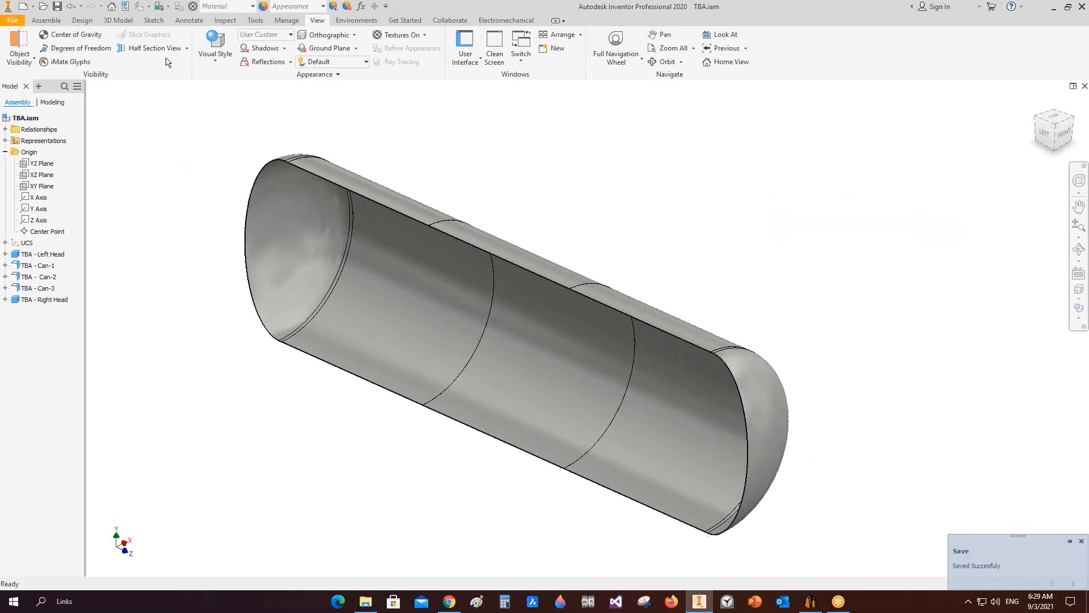
{"action": "key", "text": "ctrl+s"}
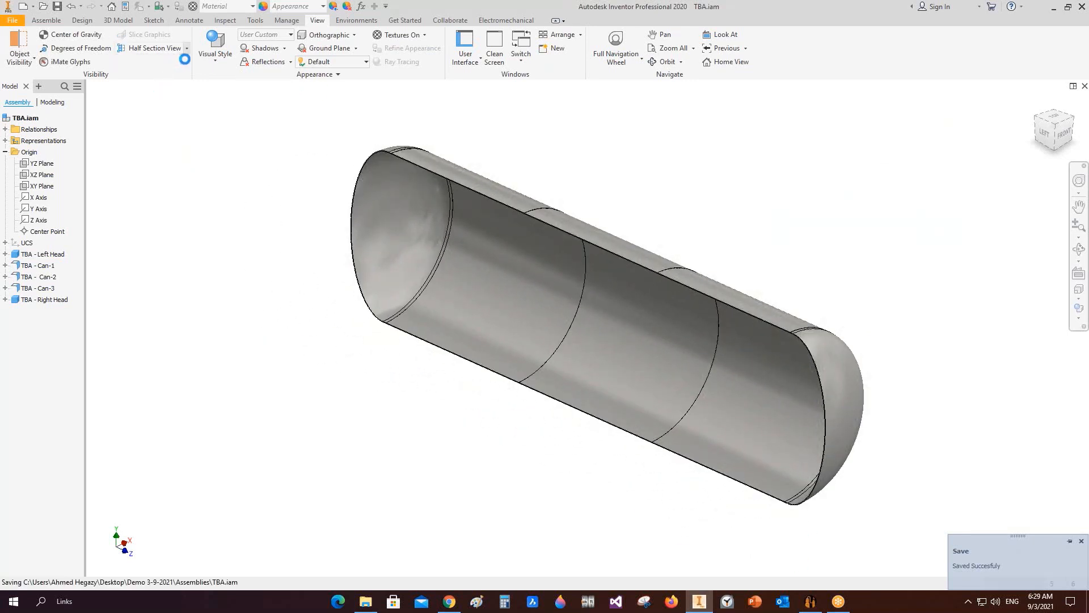
Step: End the section view to show the complete vessel again
{"action": "left_click", "coordinate": [186, 48]}
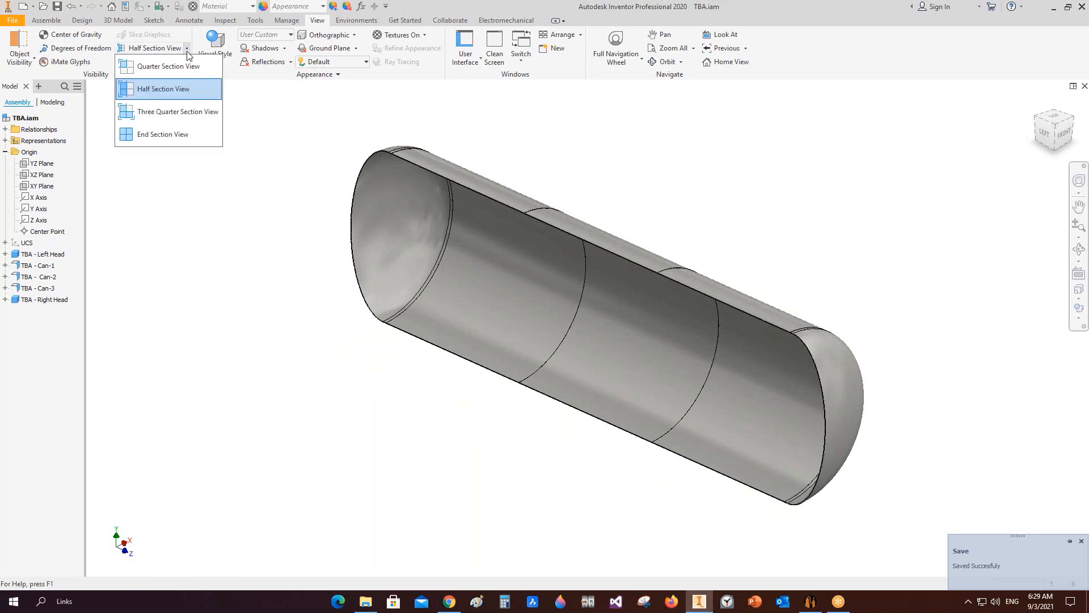
{"action": "left_click", "coordinate": [184, 131]}
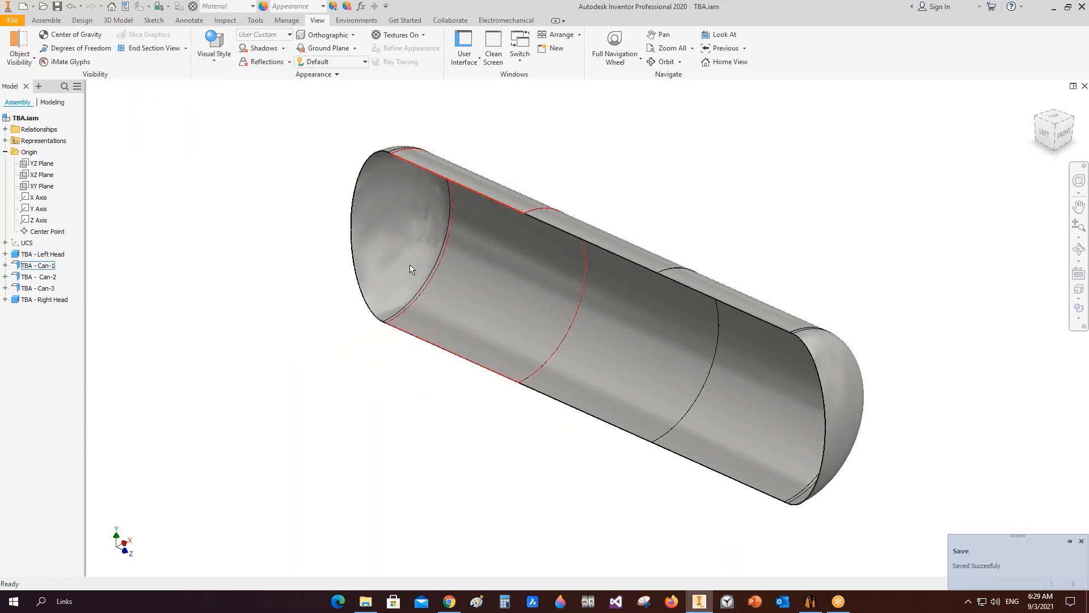
{"action": "left_click", "coordinate": [186, 48]}
{"action": "left_click", "coordinate": [137, 136]}
{"action": "left_click", "coordinate": [5, 152]}
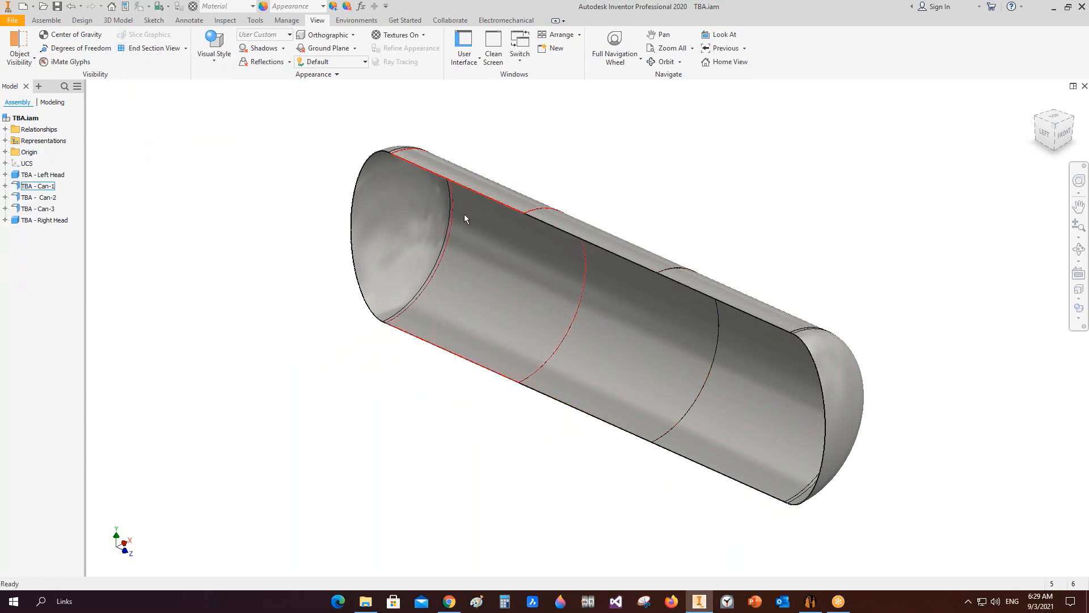
{"action": "scroll", "coordinate": [526, 238], "scroll_direction": "down", "scroll_amount": 2}
{"action": "scroll", "coordinate": [525, 237], "scroll_direction": "up", "scroll_amount": 3}
{"action": "scroll", "coordinate": [825, 267], "scroll_direction": "down", "scroll_amount": 1}
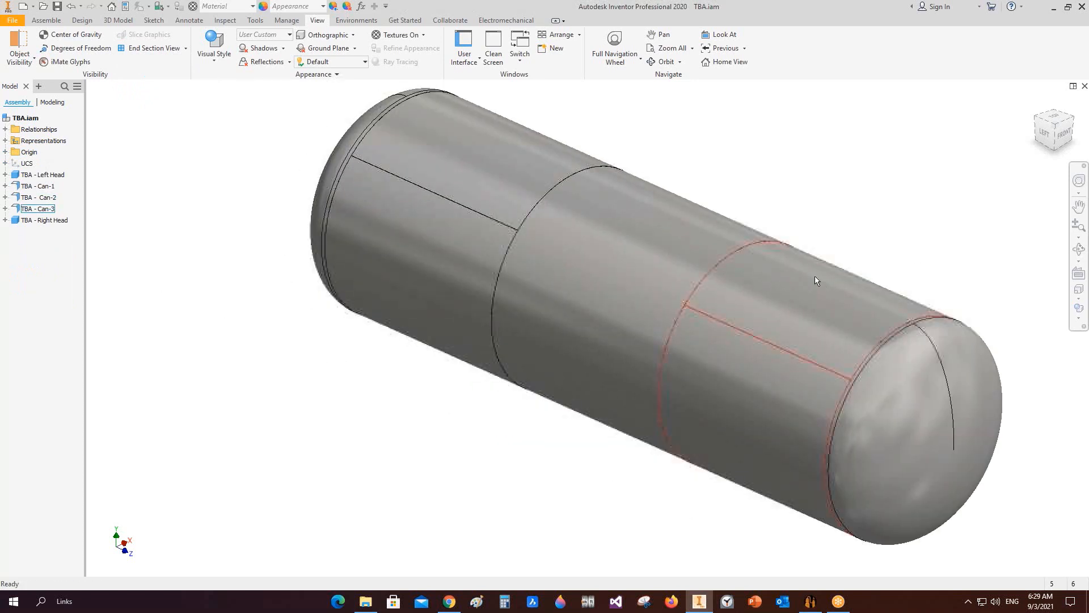
Step: Add a head nozzle named N1 to the Left Head
{"action": "left_click", "coordinate": [811, 601]}
{"action": "left_click", "coordinate": [57, 143]}
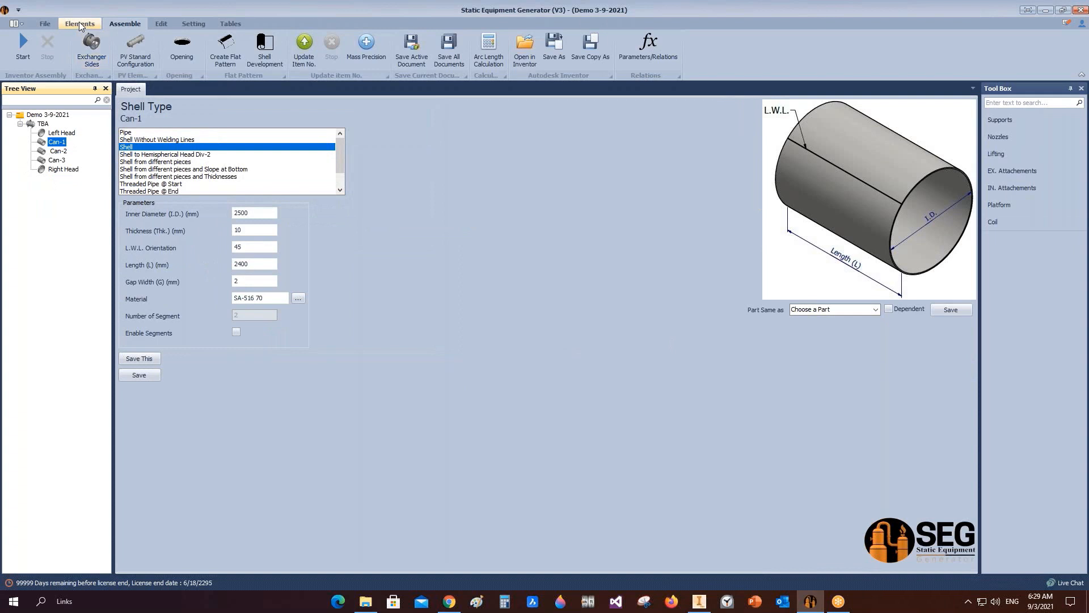
{"action": "left_click", "coordinate": [64, 133]}
{"action": "left_click", "coordinate": [80, 23]}
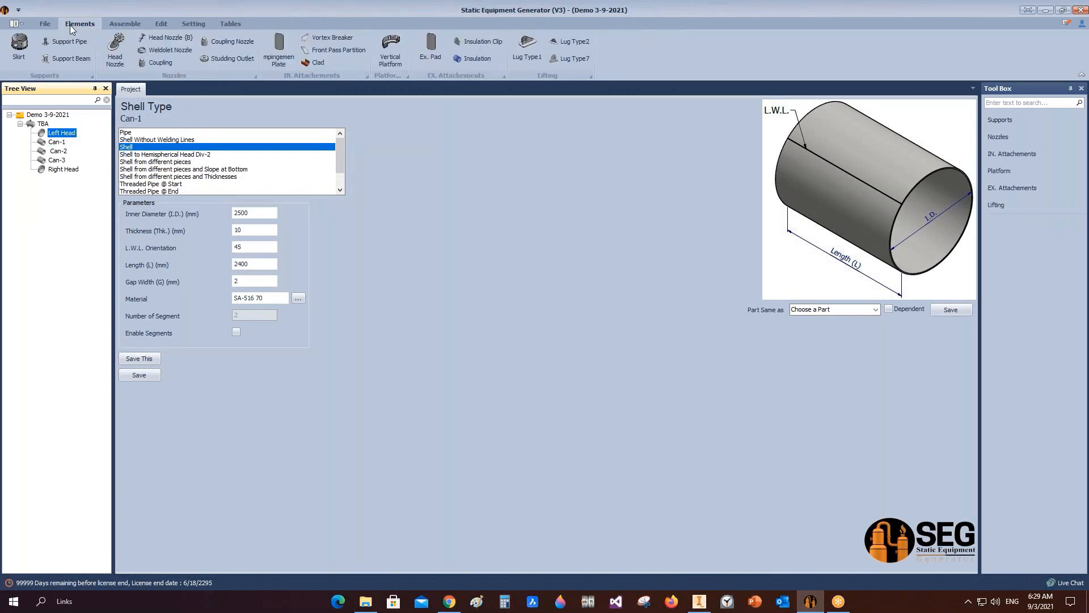
{"action": "left_click", "coordinate": [115, 51]}
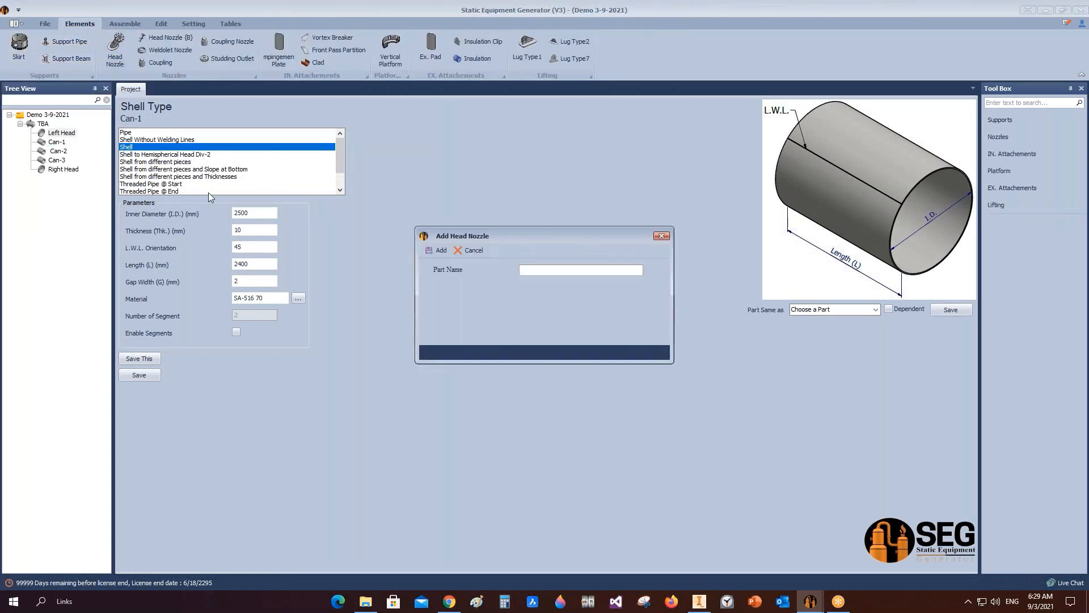
{"action": "left_click", "coordinate": [437, 251]}
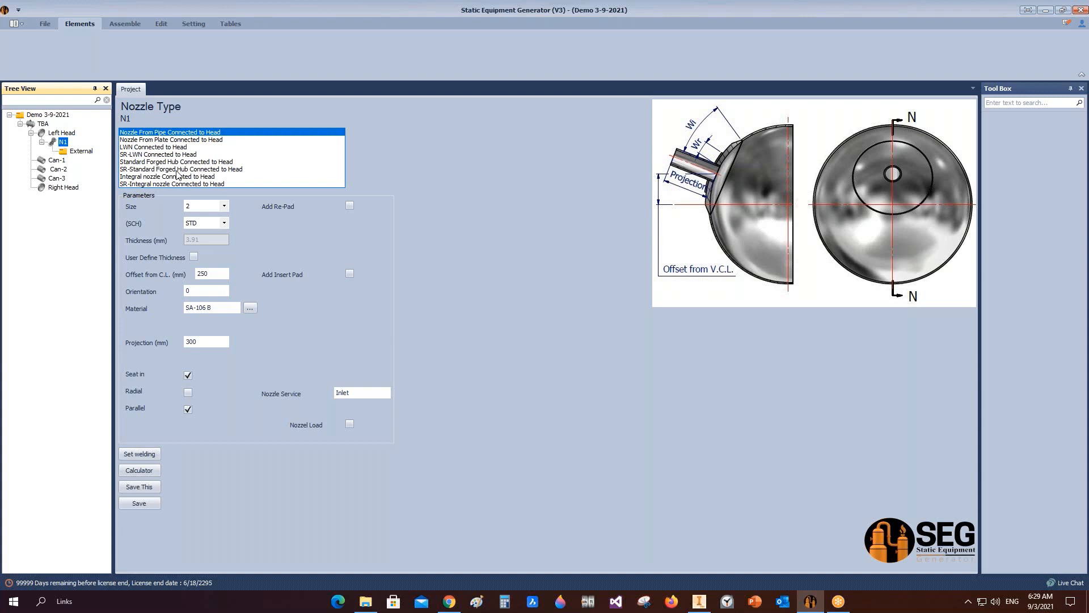
Step: Set nozzle N1 to size 24 and add a re-pad 200 mm wide
{"action": "left_click", "coordinate": [223, 206]}
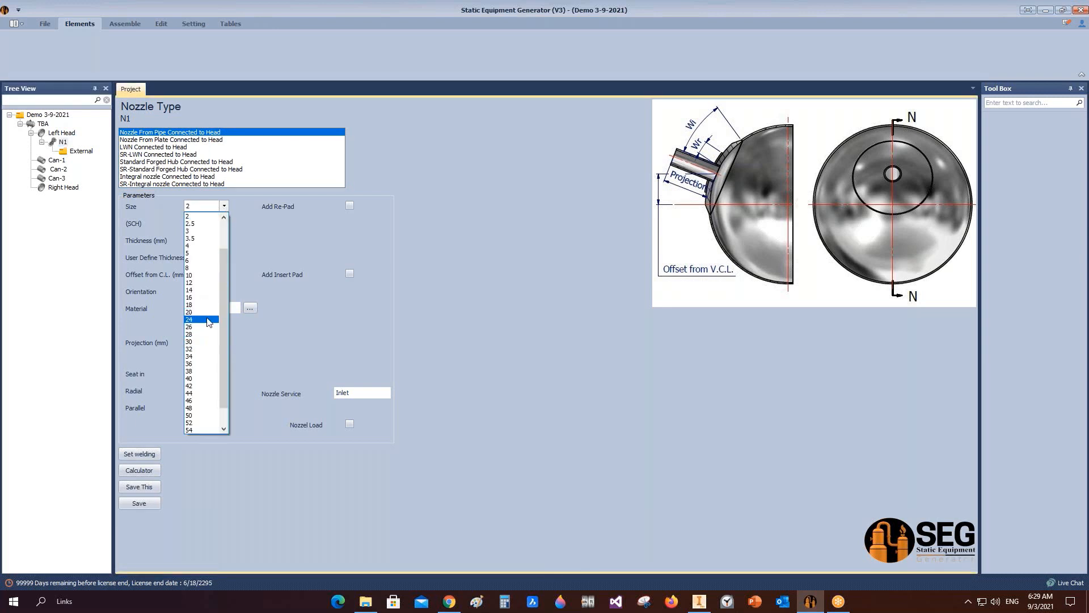
{"action": "left_click", "coordinate": [207, 319]}
{"action": "left_click", "coordinate": [350, 205]}
{"action": "left_click_drag", "start_coordinate": [370, 222], "coordinate": [308, 223]}
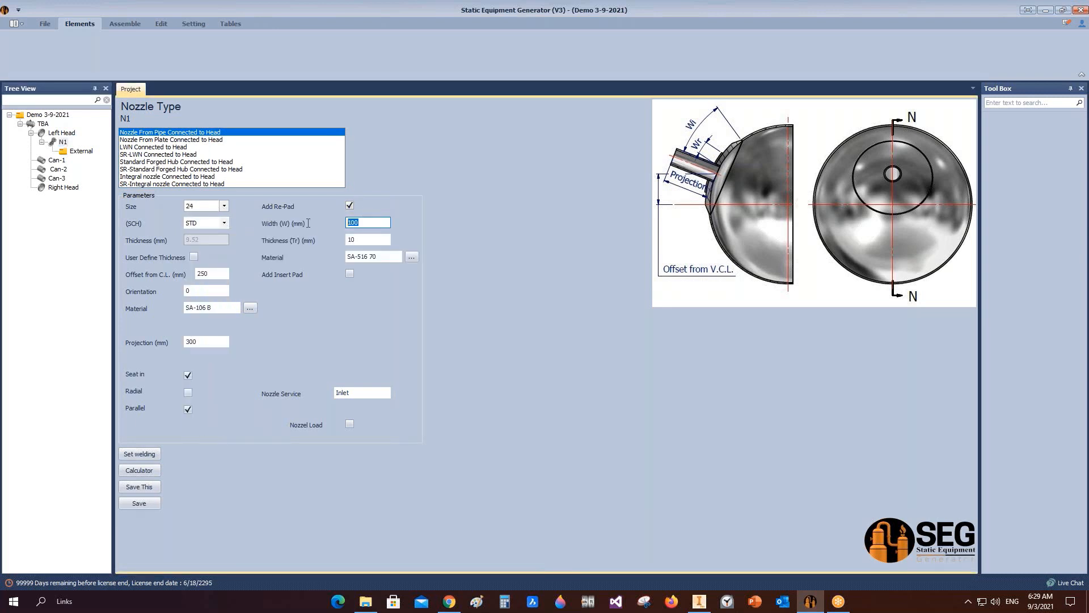
{"action": "type", "text": "200"}
{"action": "key", "text": "Tab"}
Step: Set N1's schedule to 40, offset from C.L. 300 mm, orientation 180 and service MANWAY, then save
{"action": "left_click", "coordinate": [225, 224]}
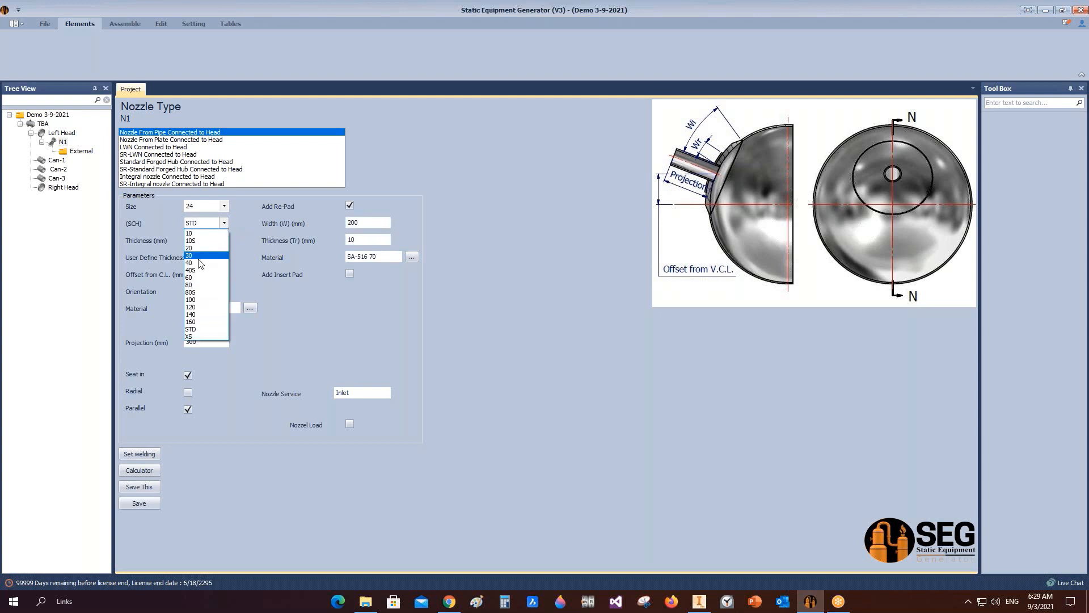
{"action": "left_click", "coordinate": [196, 259]}
{"action": "left_click", "coordinate": [216, 275]}
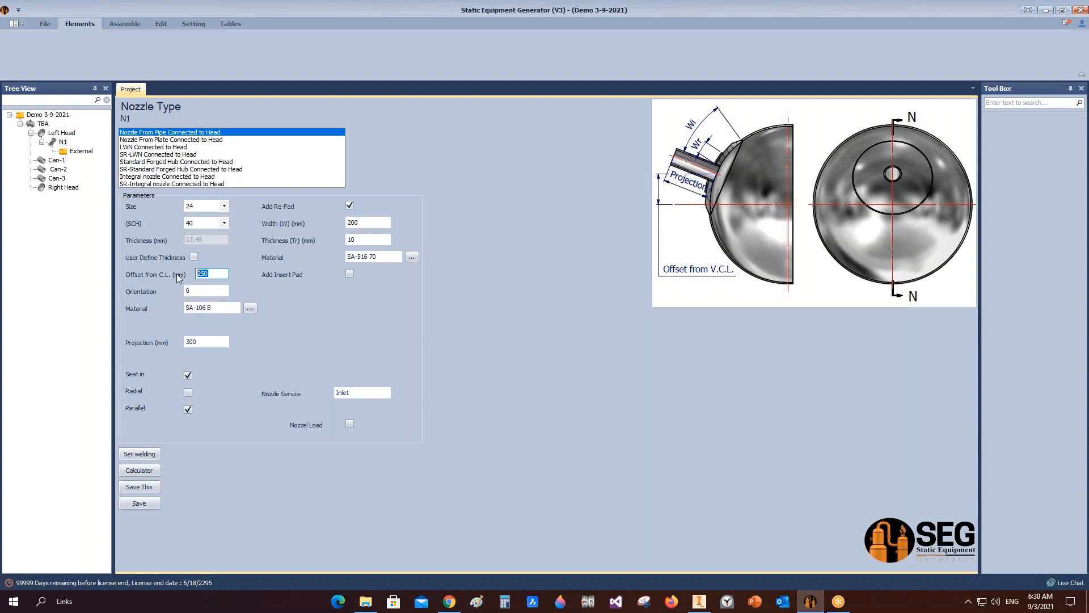
{"action": "type", "text": "300"}
{"action": "left_click", "coordinate": [199, 291]}
{"action": "type", "text": "180"}
{"action": "left_click", "coordinate": [341, 393]}
{"action": "type", "text": "MANWAY"}
{"action": "left_click", "coordinate": [146, 502]}
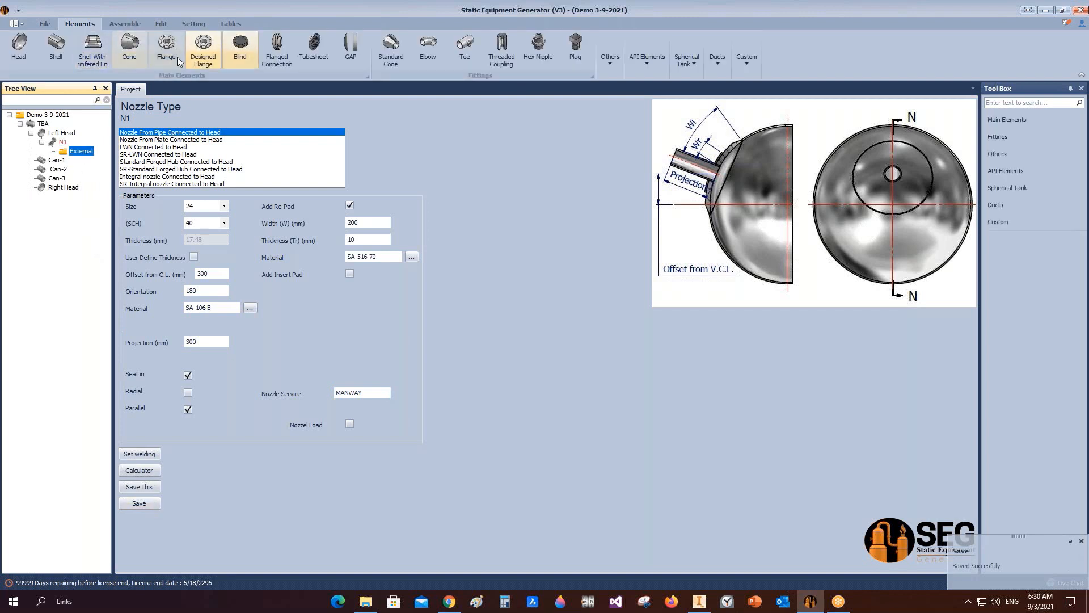
Step: Add a flange named N1-Flange to nozzle N1 and open it
{"action": "left_click", "coordinate": [175, 55]}
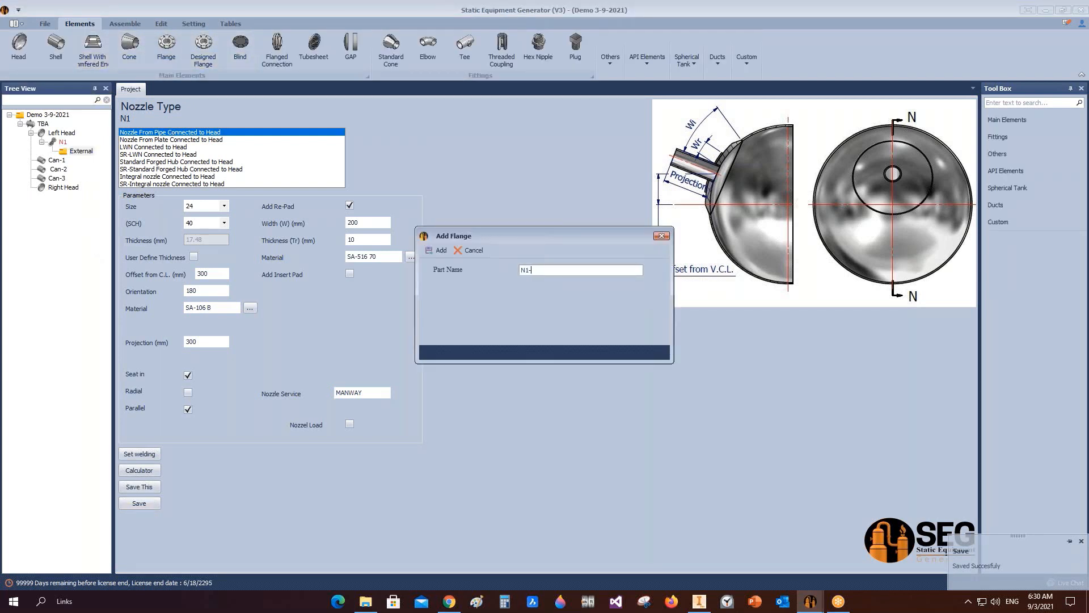
{"action": "key", "text": "Return"}
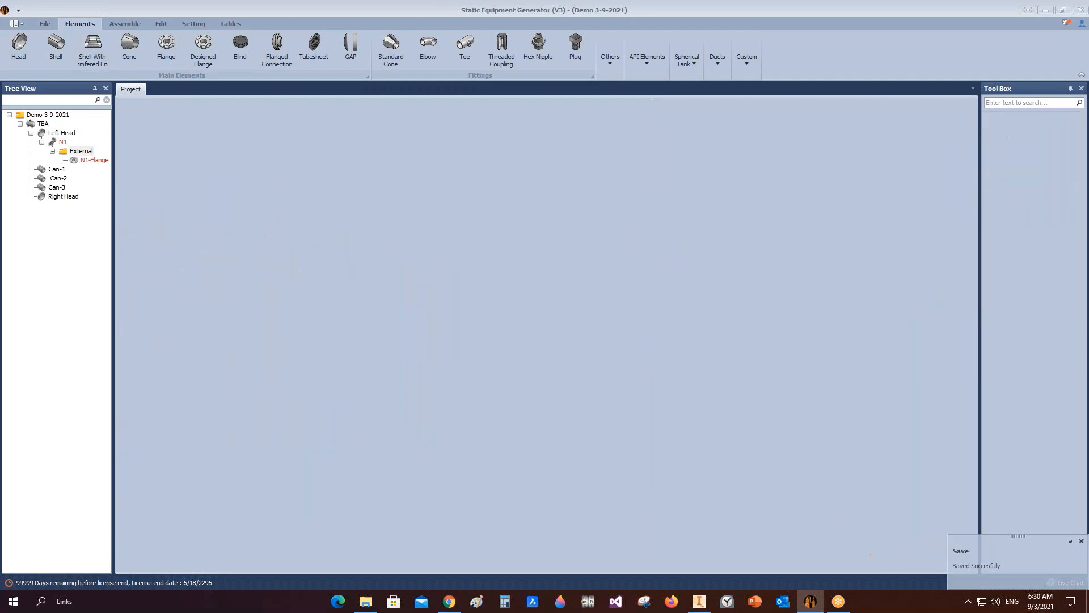
{"action": "left_click", "coordinate": [94, 162]}
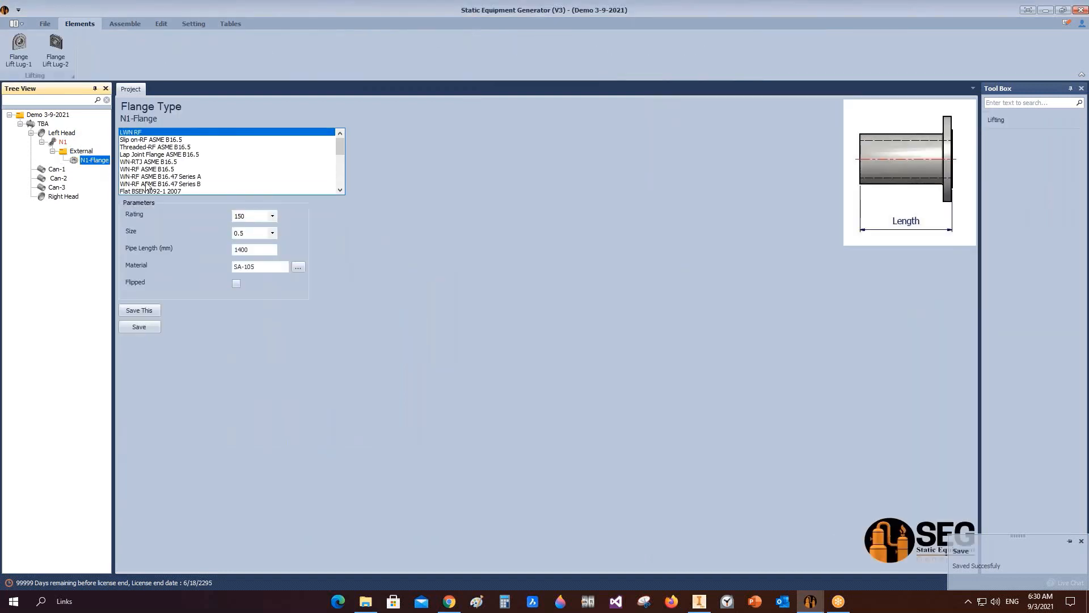
Step: Set the flange type to WN-RF ASME B16.5 with rating 150, size 24 and pipe schedule 40, then save
{"action": "left_click", "coordinate": [146, 169]}
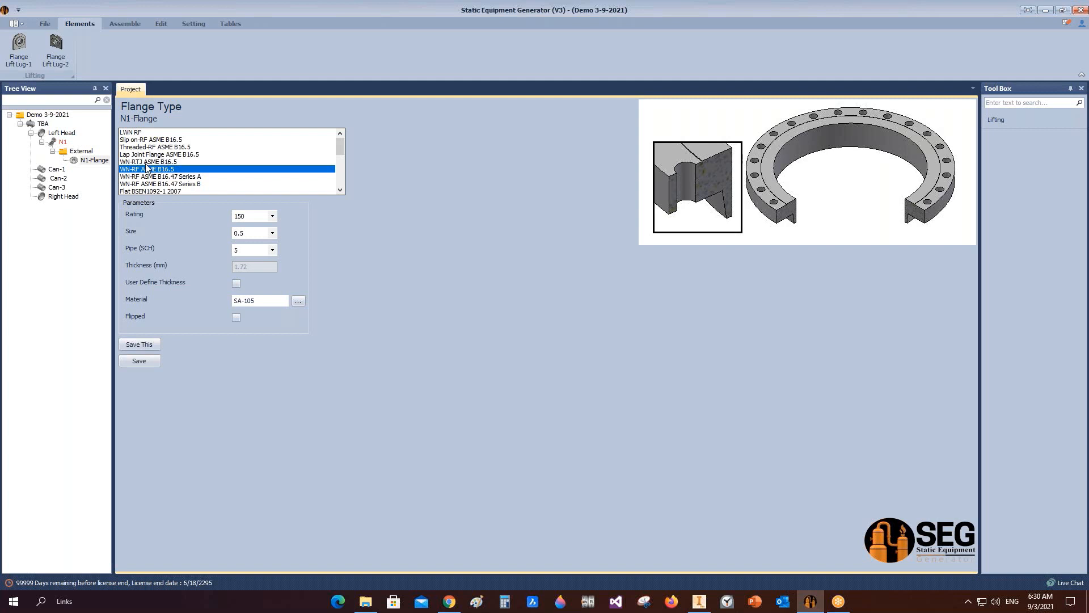
{"action": "scroll", "coordinate": [163, 166], "scroll_direction": "down", "scroll_amount": 1}
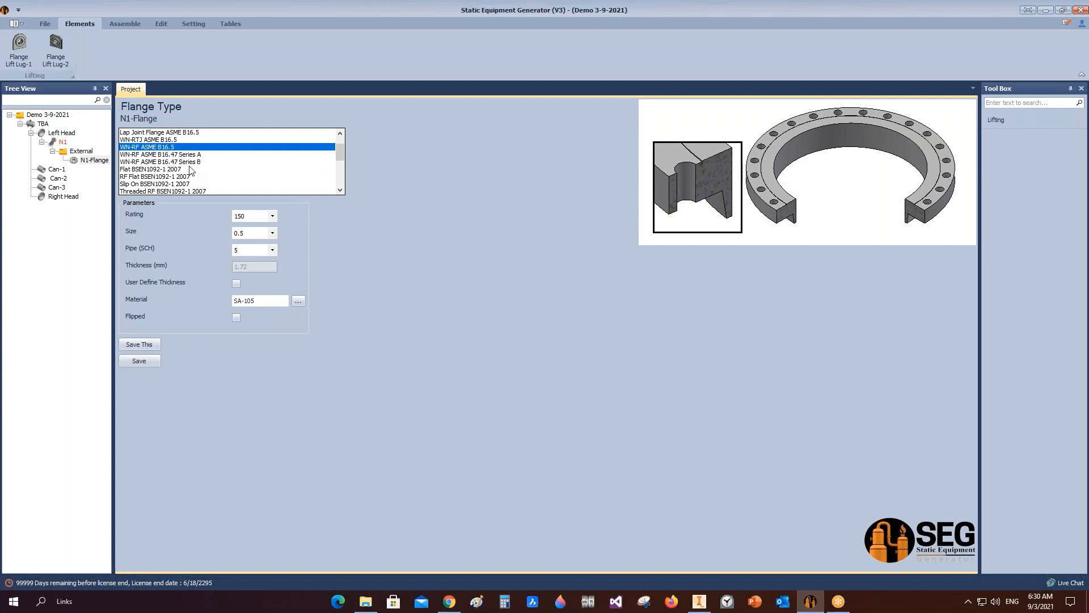
{"action": "scroll", "coordinate": [189, 172], "scroll_direction": "down", "scroll_amount": 3}
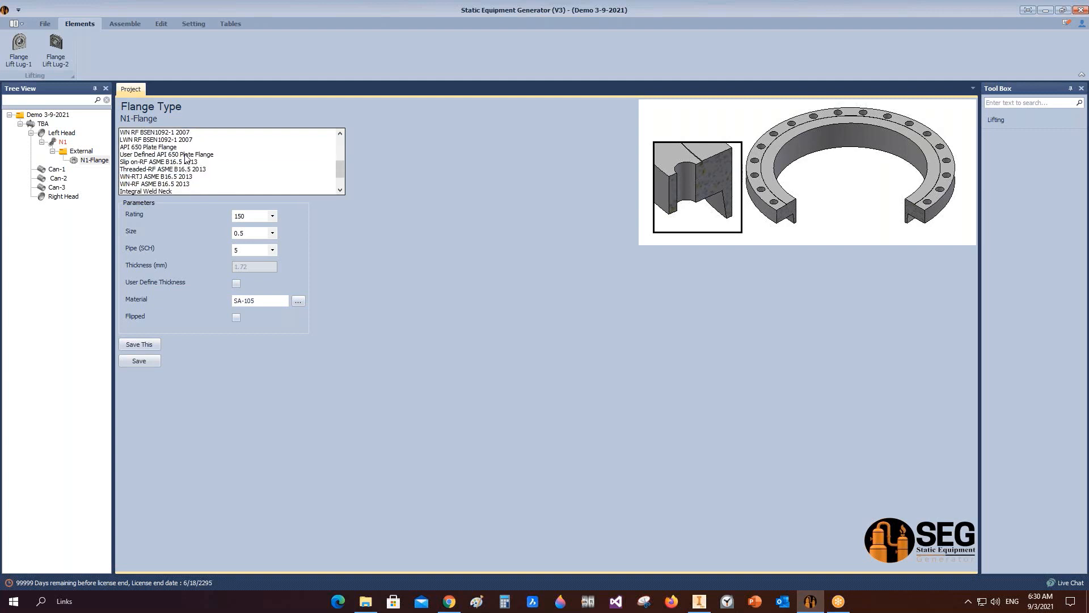
{"action": "scroll", "coordinate": [182, 170], "scroll_direction": "up", "scroll_amount": 3}
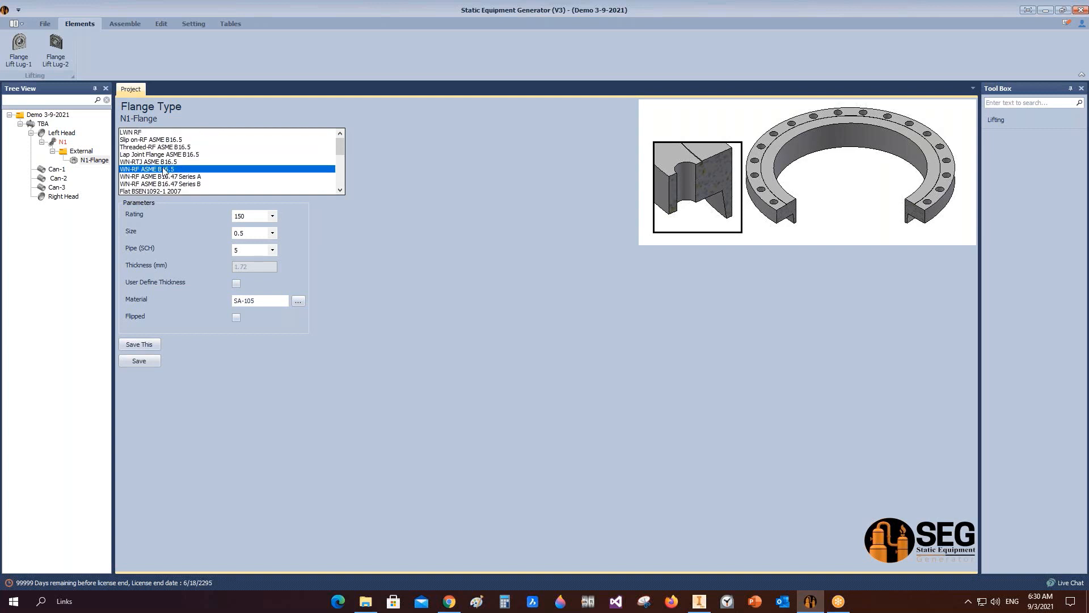
{"action": "left_click", "coordinate": [273, 216]}
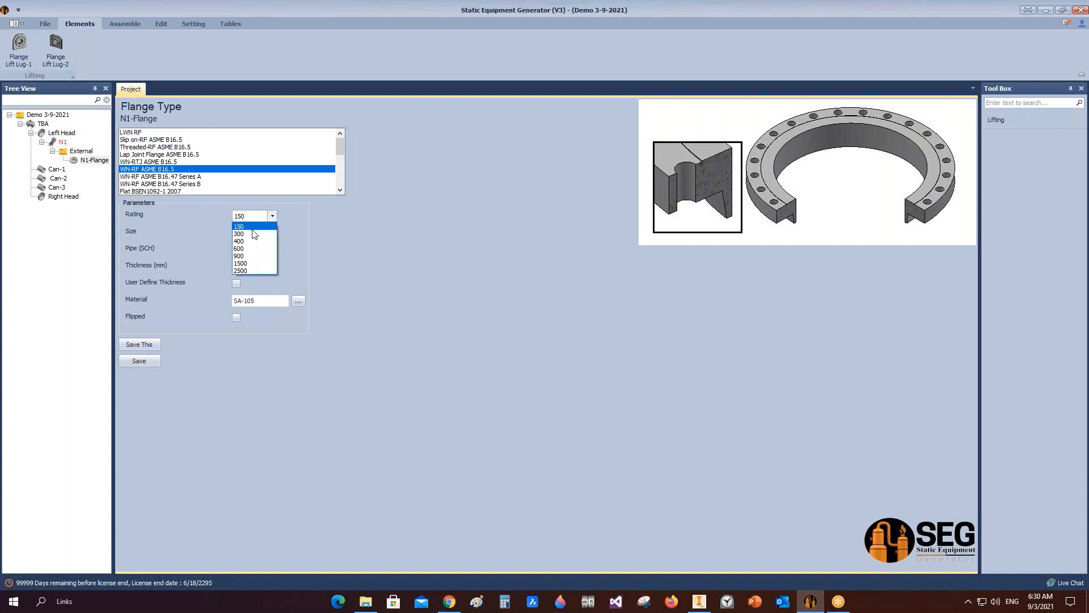
{"action": "left_click", "coordinate": [255, 229]}
{"action": "left_click", "coordinate": [272, 233]}
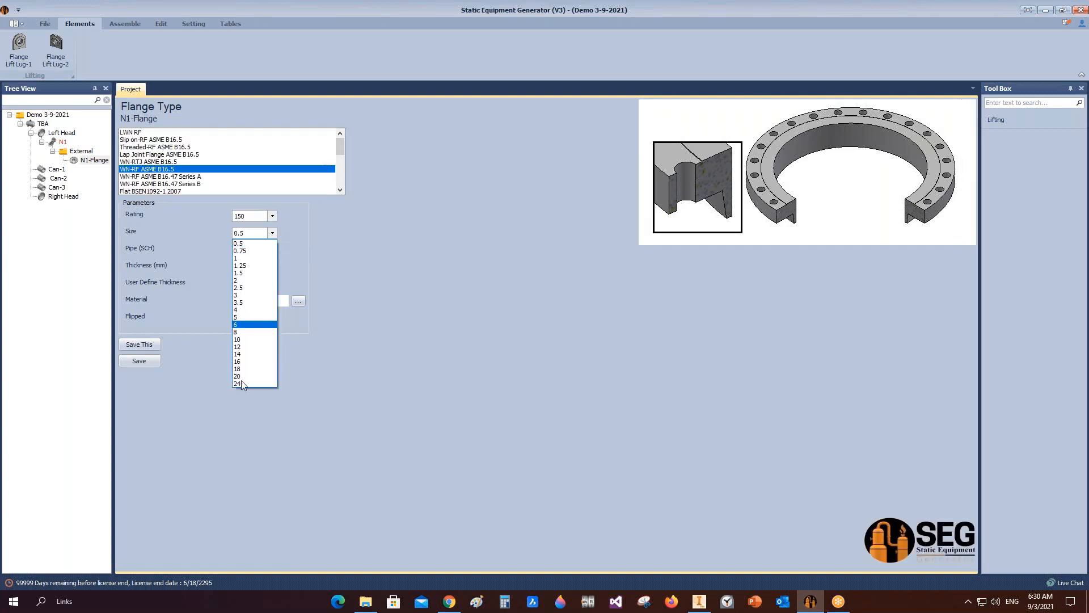
{"action": "left_click", "coordinate": [243, 382]}
{"action": "left_click", "coordinate": [273, 252]}
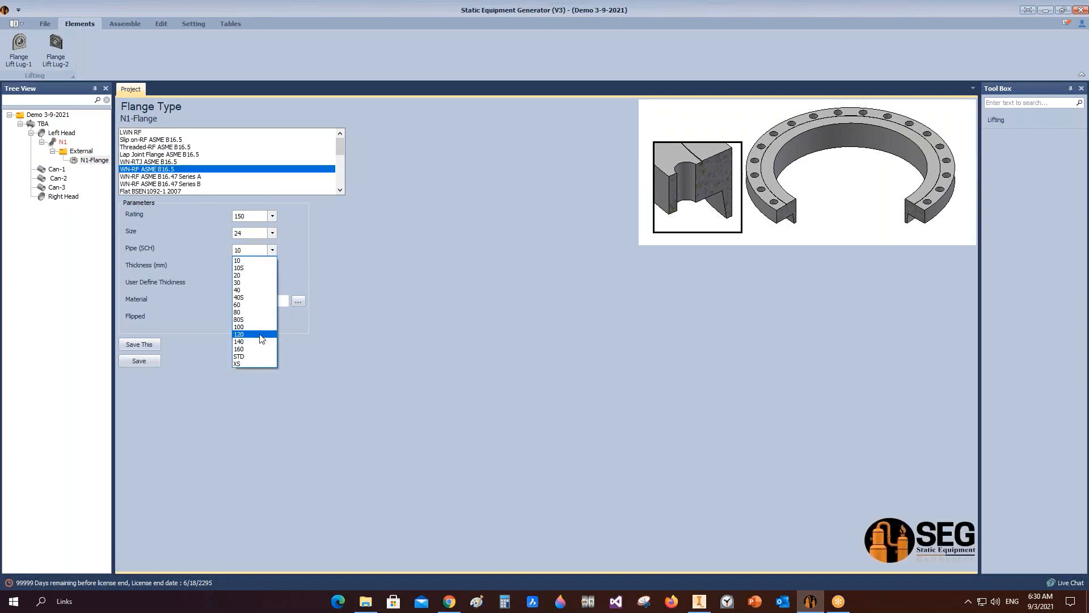
{"action": "left_click", "coordinate": [252, 290]}
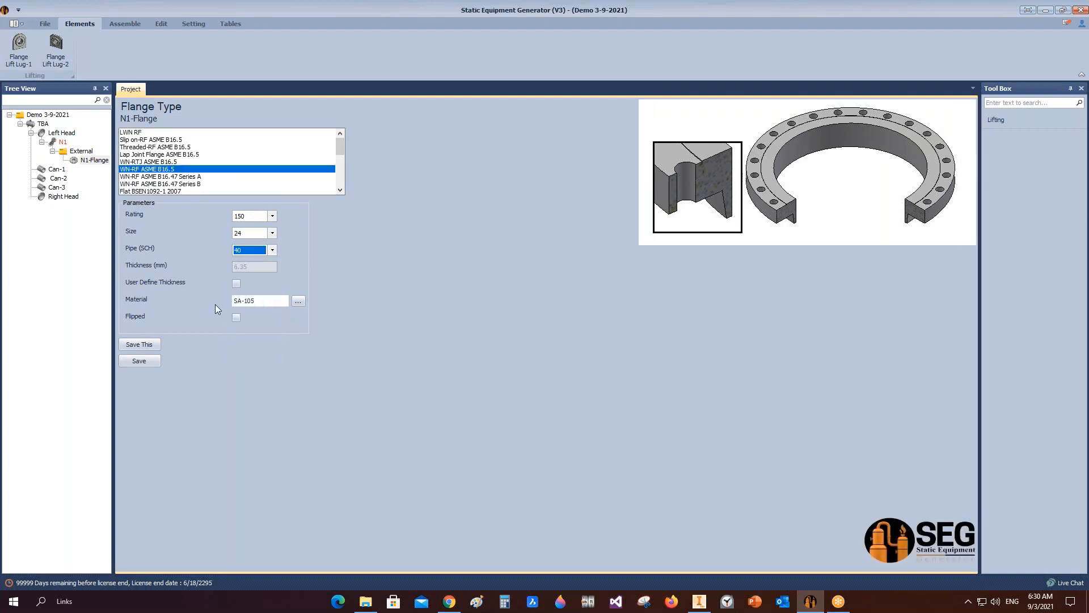
{"action": "left_click", "coordinate": [262, 300]}
{"action": "left_click", "coordinate": [147, 361]}
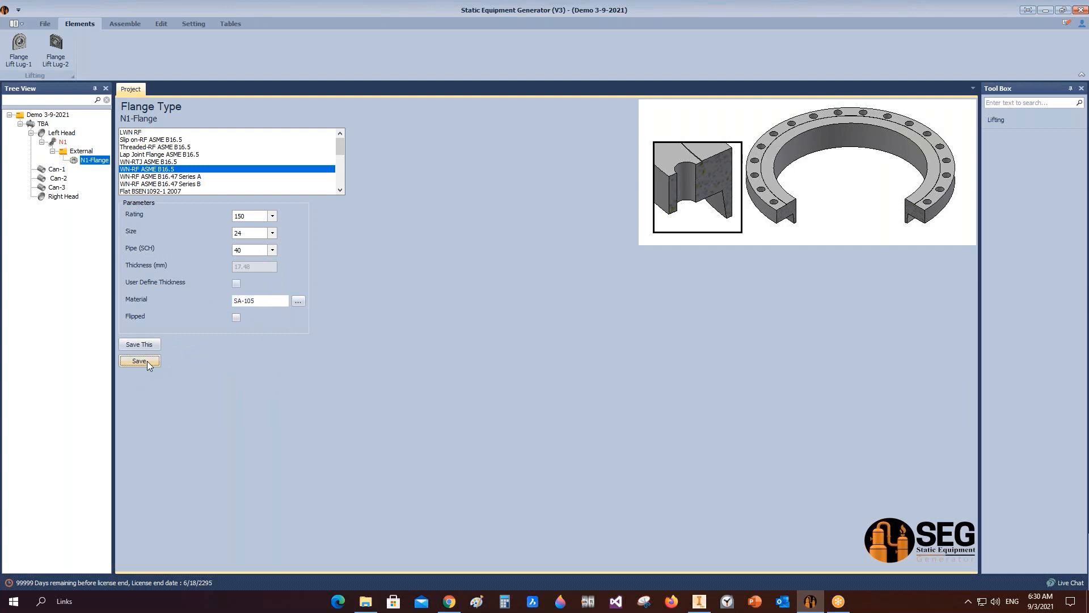
Step: Open nozzle N1's projection calculator, set the projection from V.C.L. to 1500 mm and calculate
{"action": "left_click", "coordinate": [61, 142]}
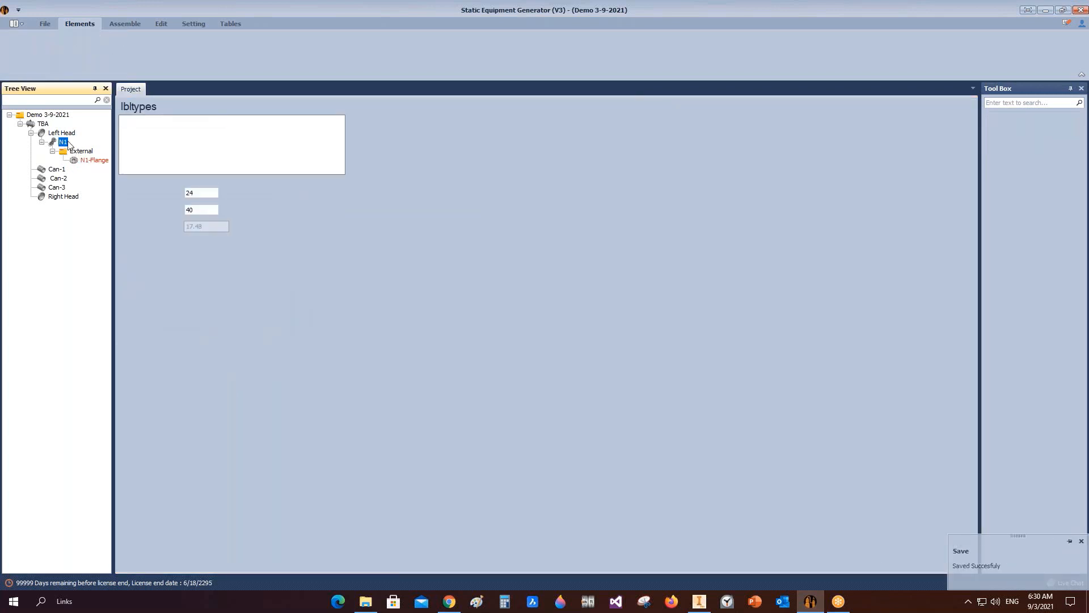
{"action": "left_click", "coordinate": [139, 471]}
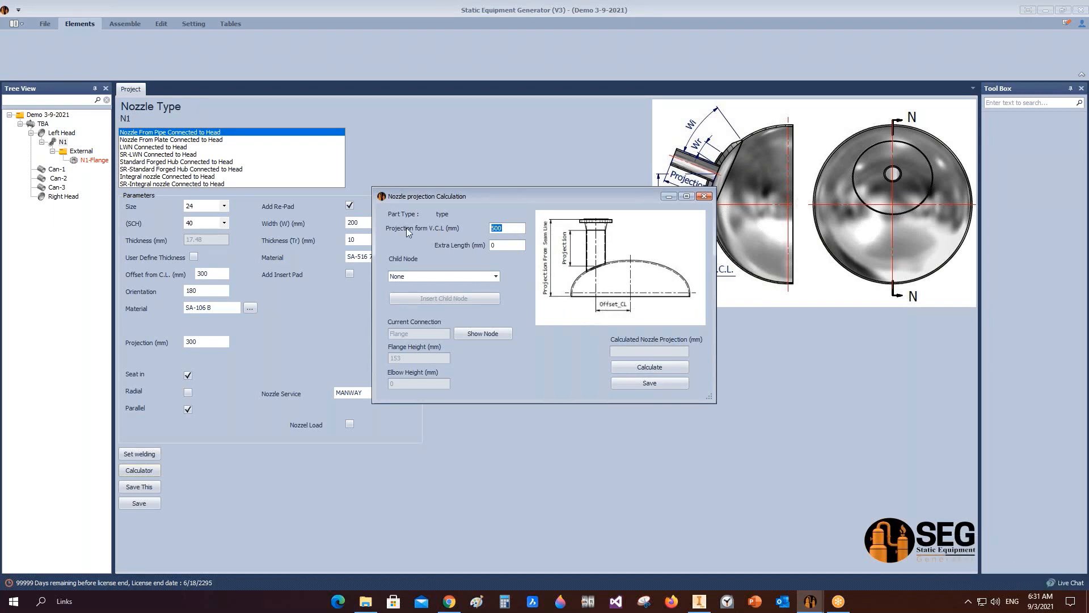
{"action": "type", "text": "1500"}
{"action": "left_click", "coordinate": [677, 367]}
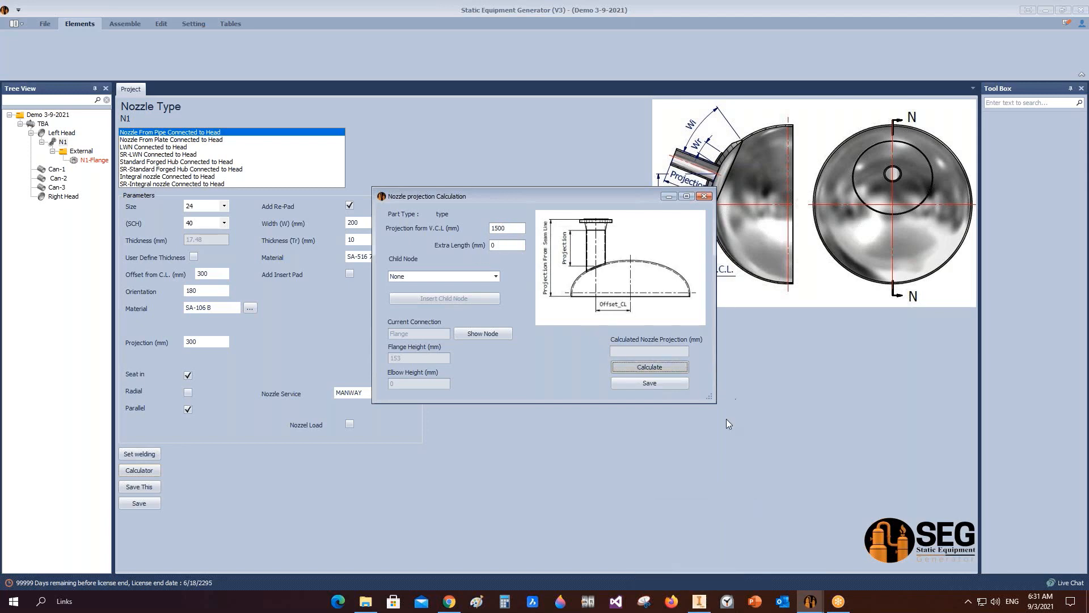
{"action": "left_click", "coordinate": [699, 602]}
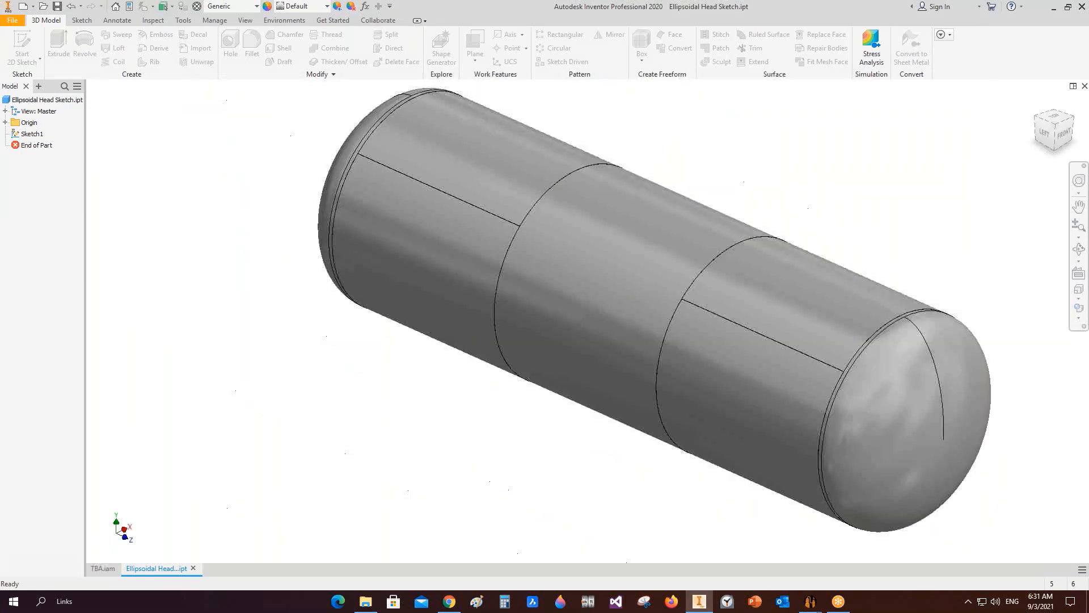
{"action": "mouse_move", "coordinate": [810, 601]}
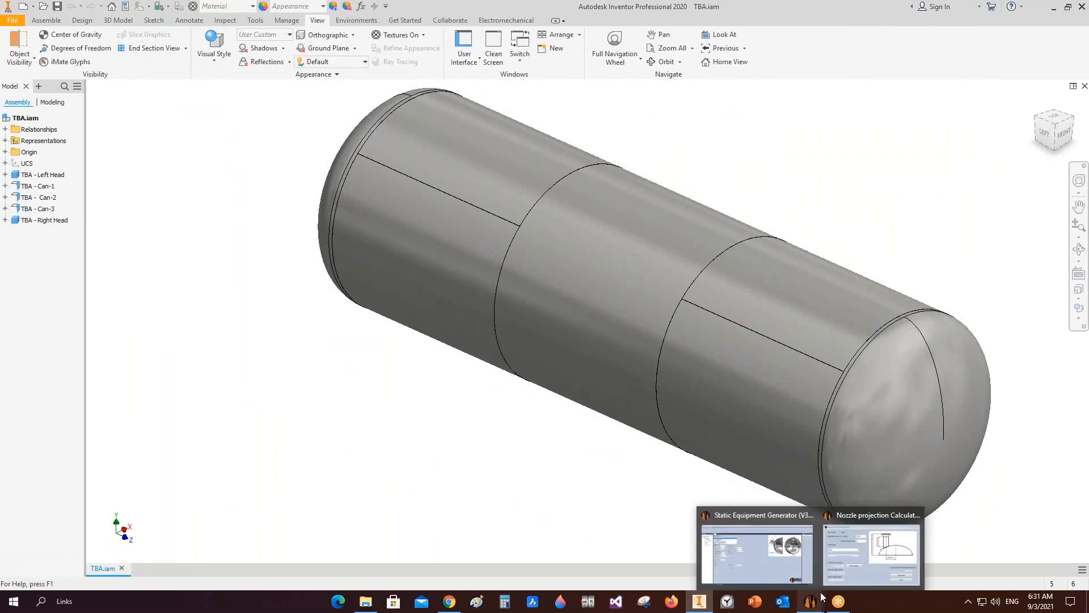
{"action": "left_click", "coordinate": [859, 543]}
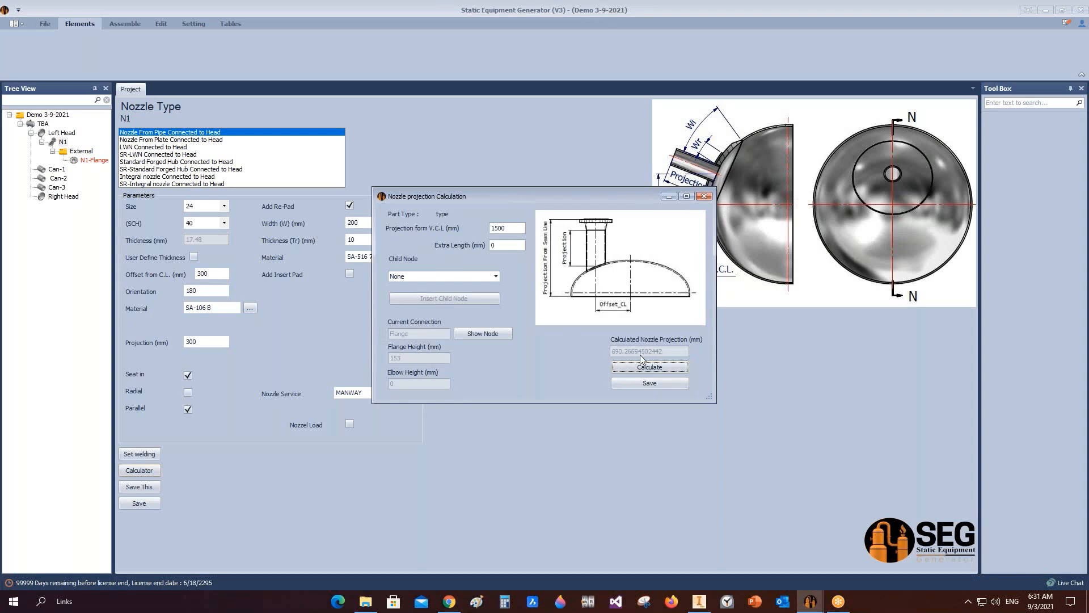
Step: Edit the projection value, recalculate and save the nozzle projection for N1
{"action": "left_click", "coordinate": [498, 228]}
{"action": "type", "text": "0"}
{"action": "left_click", "coordinate": [658, 365]}
{"action": "left_click", "coordinate": [656, 382]}
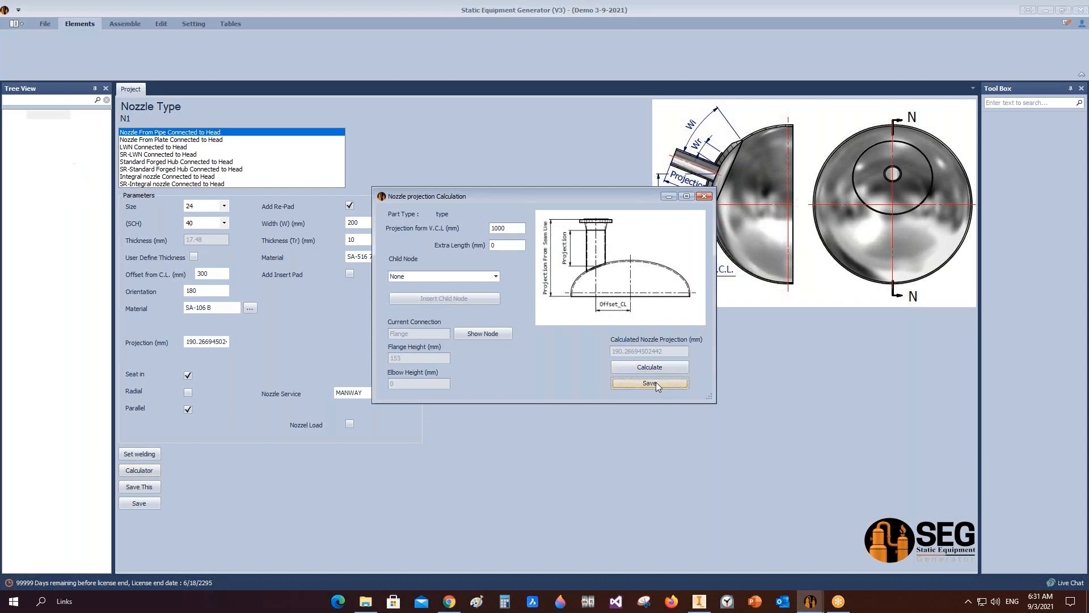
Step: Set N1's nozzle welding detail dimension to 8 mm and save the welding settings
{"action": "left_click", "coordinate": [139, 454]}
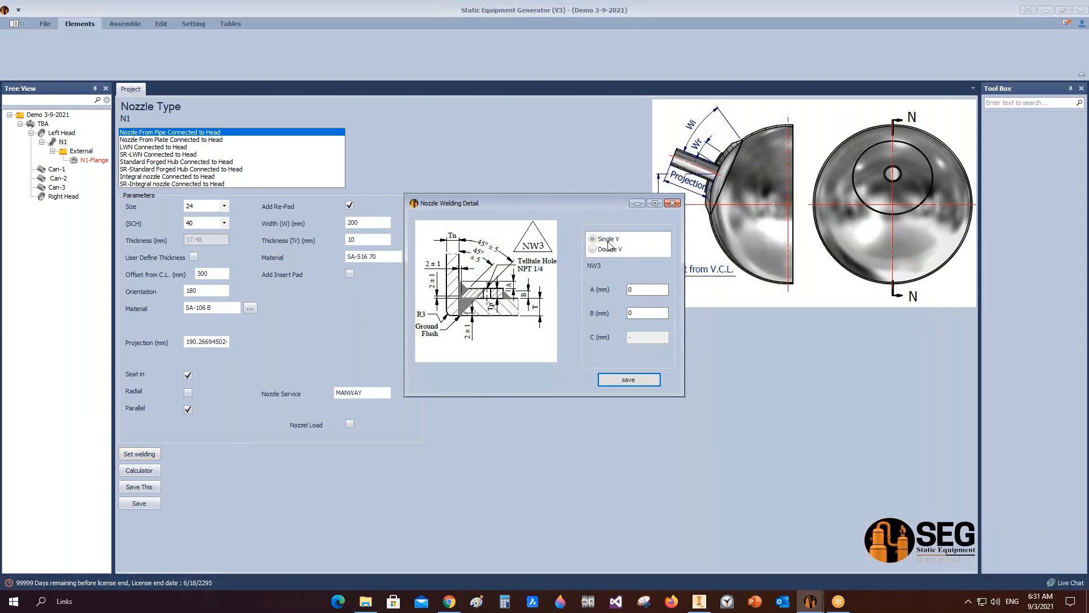
{"action": "key", "text": "Tab"}
{"action": "key", "text": "Tab"}
{"action": "type", "text": "8"}
{"action": "left_click", "coordinate": [613, 378]}
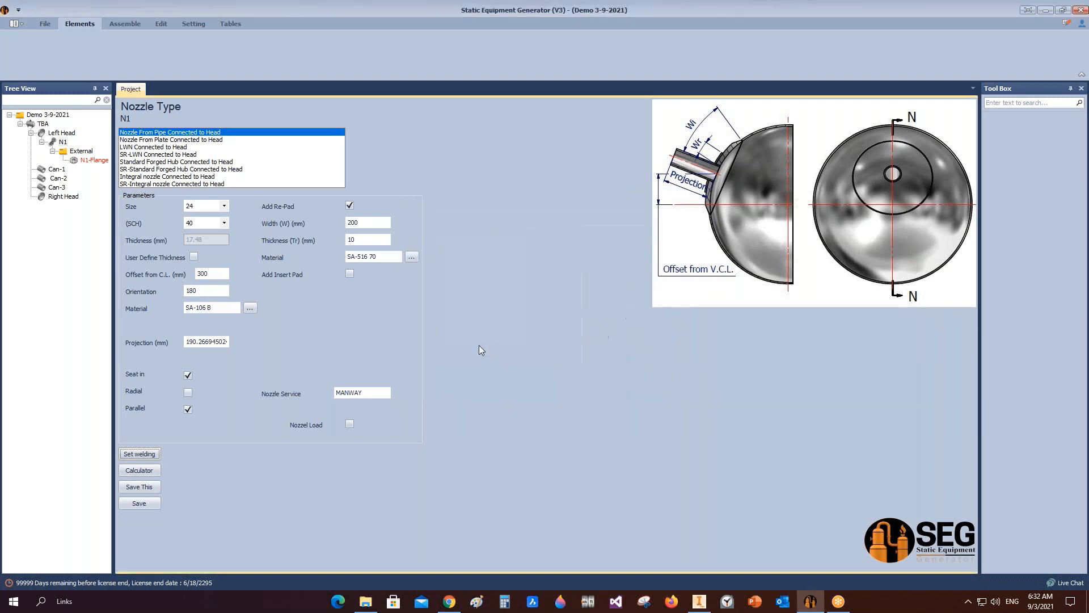
Step: Update the vessel assembly in Inventor with the N1 nozzle, switch to the left view and save it
{"action": "left_click", "coordinate": [126, 24]}
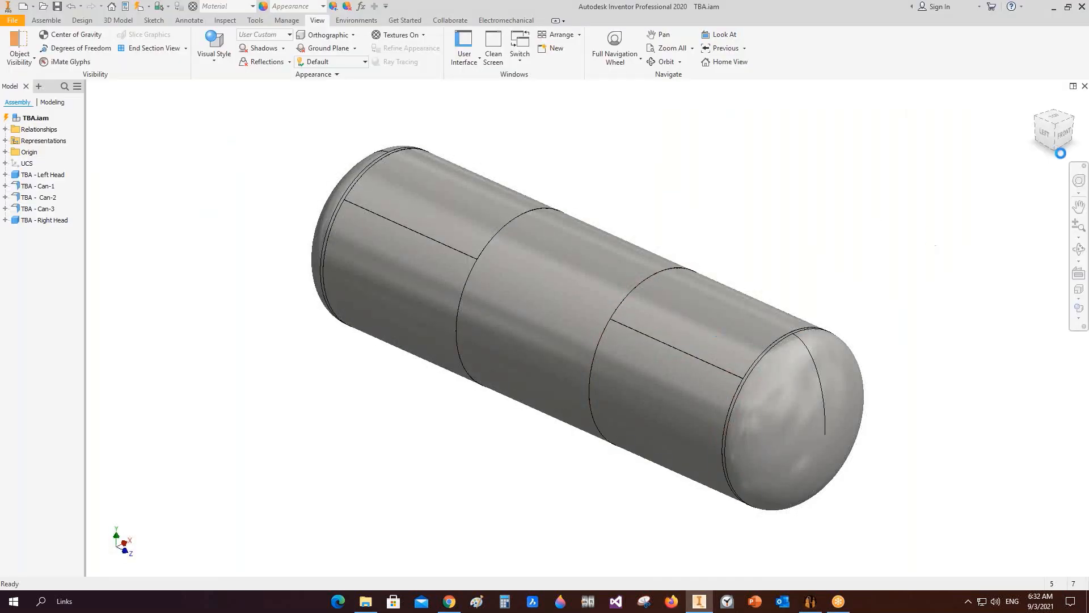
{"action": "left_click", "coordinate": [1045, 131]}
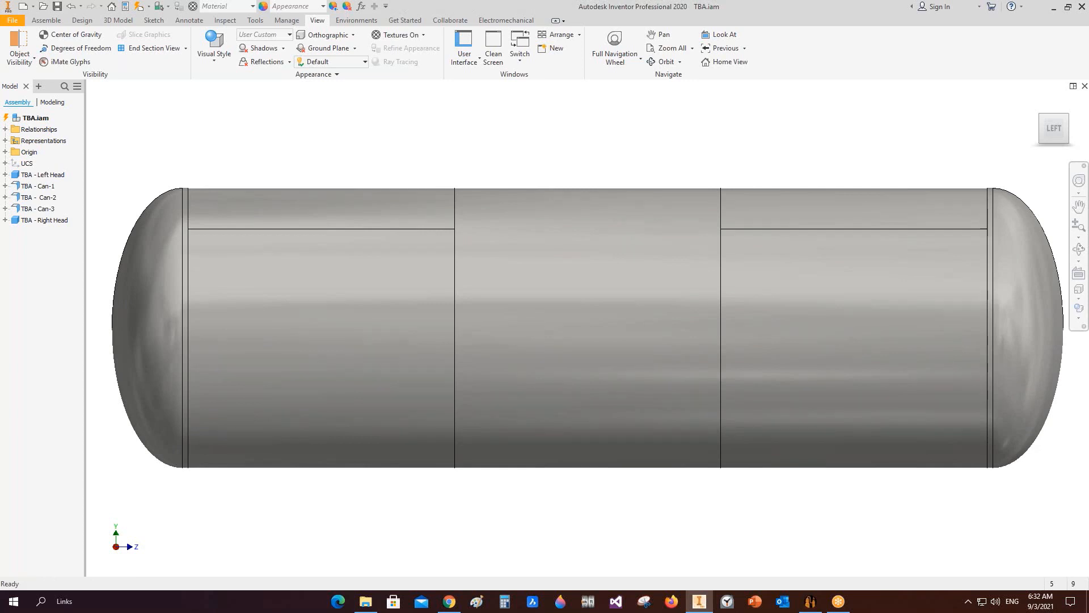
{"action": "key", "text": "ctrl+s"}
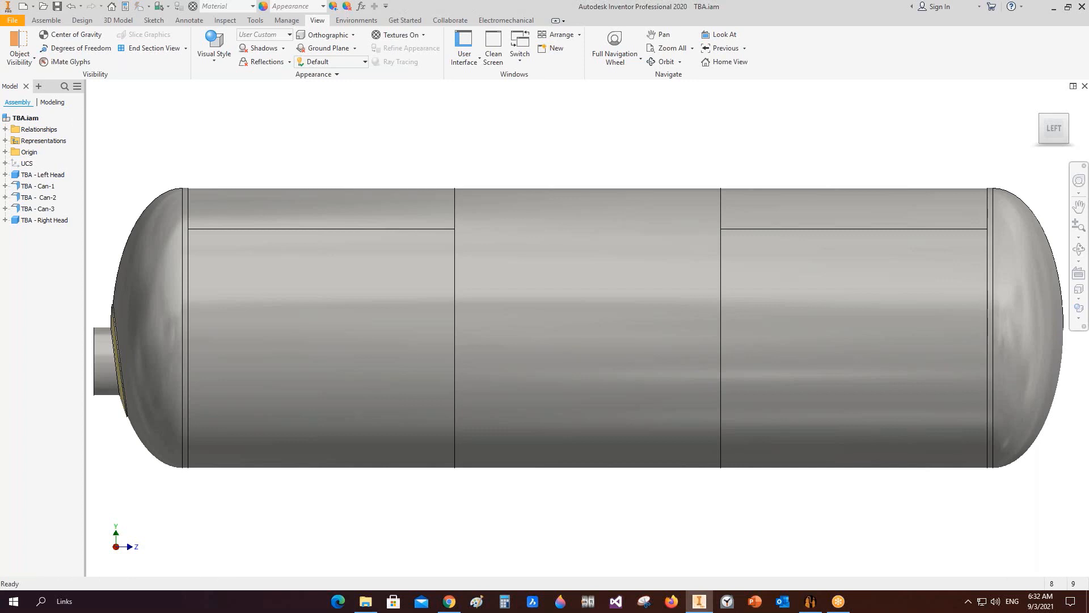
{"action": "key", "text": "ctrl+s"}
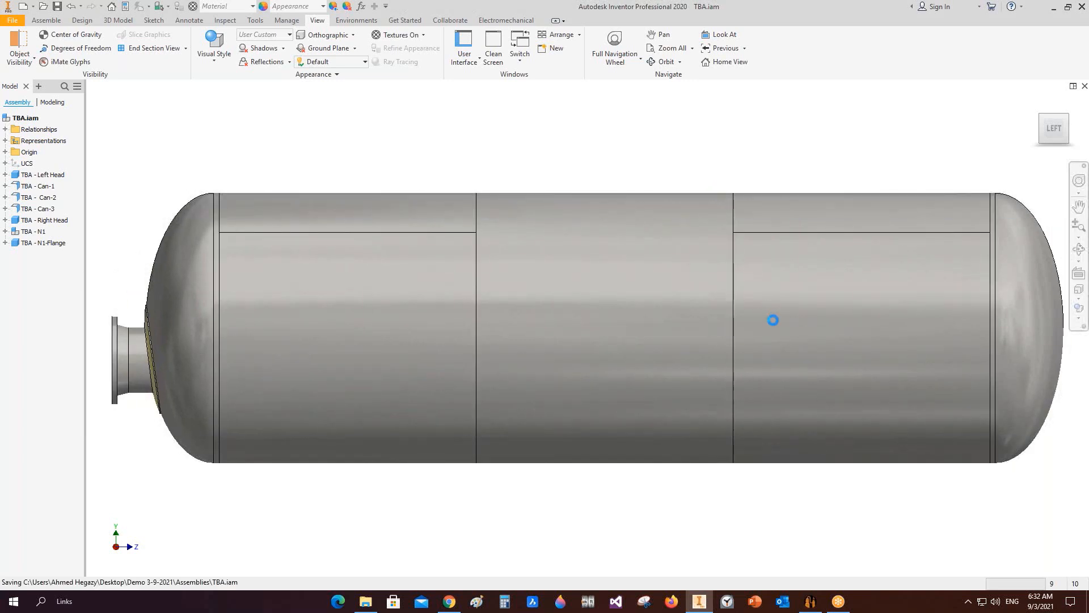
Step: Orbit and zoom around the vessel to inspect nozzle N1 and its flange on the left head
{"action": "left_click", "coordinate": [1079, 250]}
{"action": "left_click_drag", "start_coordinate": [518, 375], "coordinate": [571, 395]}
{"action": "scroll", "coordinate": [568, 392], "scroll_direction": "up", "scroll_amount": 2}
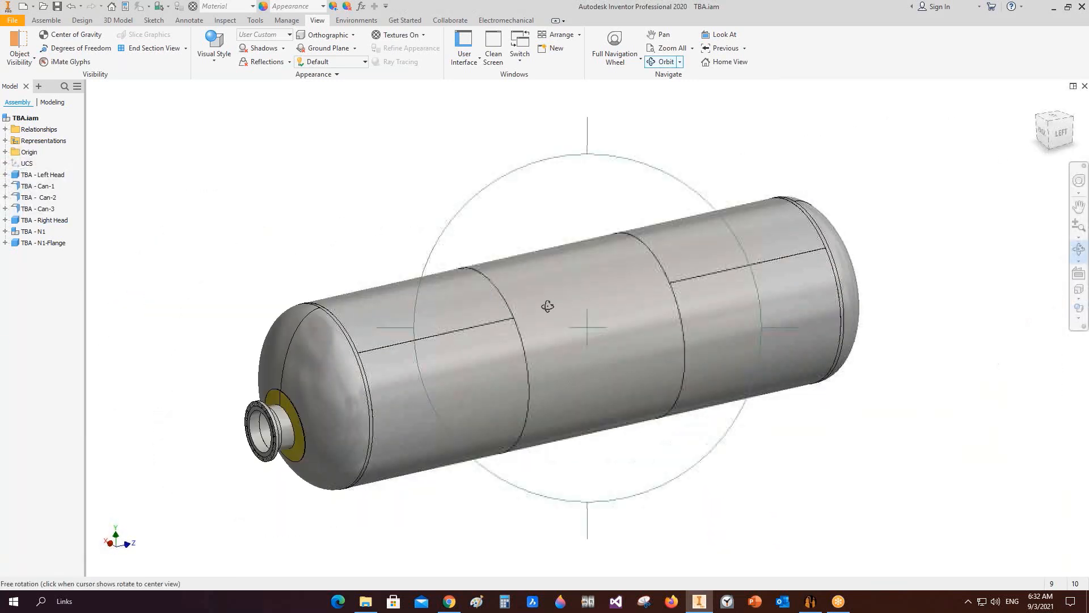
{"action": "scroll", "coordinate": [244, 420], "scroll_direction": "down", "scroll_amount": 3}
{"action": "middle_click_drag", "start_coordinate": [244, 420], "coordinate": [342, 335]}
{"action": "left_click", "coordinate": [1061, 132]}
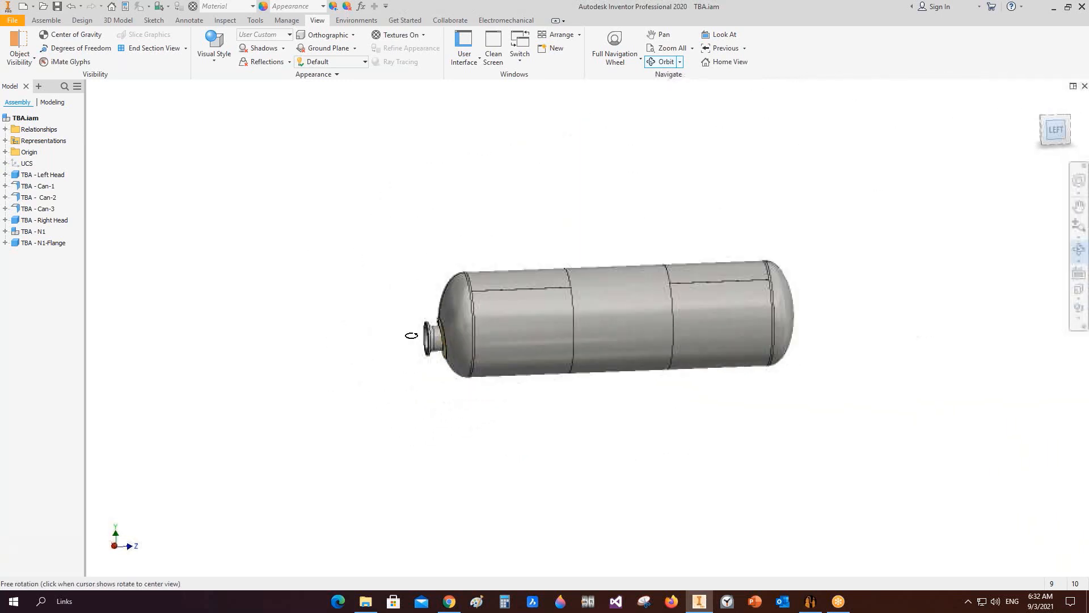
{"action": "scroll", "coordinate": [445, 310], "scroll_direction": "down", "scroll_amount": 4}
{"action": "scroll", "coordinate": [415, 307], "scroll_direction": "down", "scroll_amount": 3}
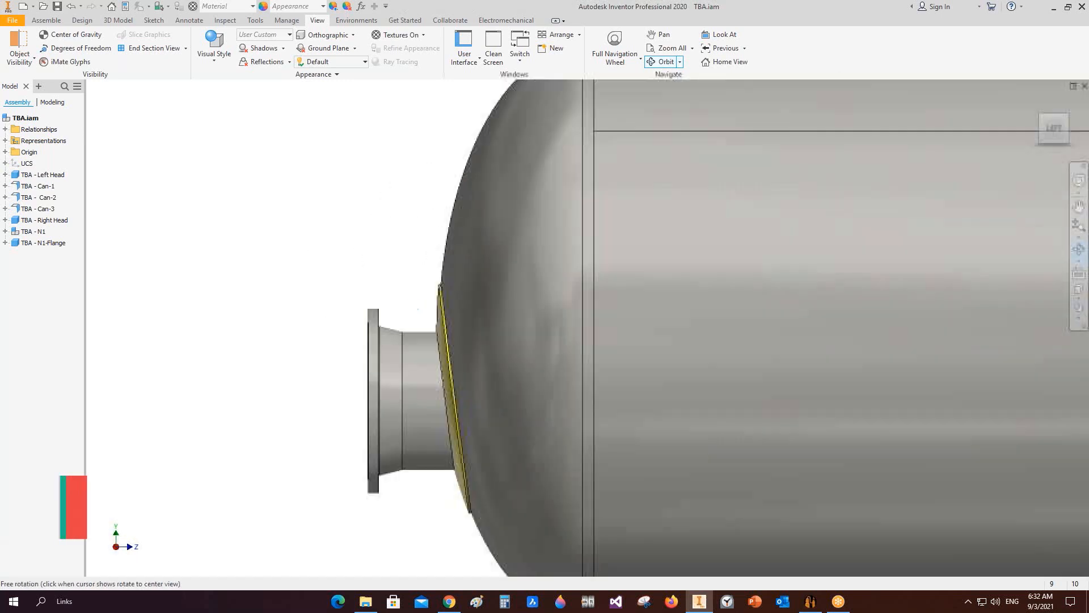
{"action": "scroll", "coordinate": [401, 343], "scroll_direction": "up", "scroll_amount": 2}
{"action": "middle_click_drag", "start_coordinate": [401, 342], "coordinate": [396, 341]}
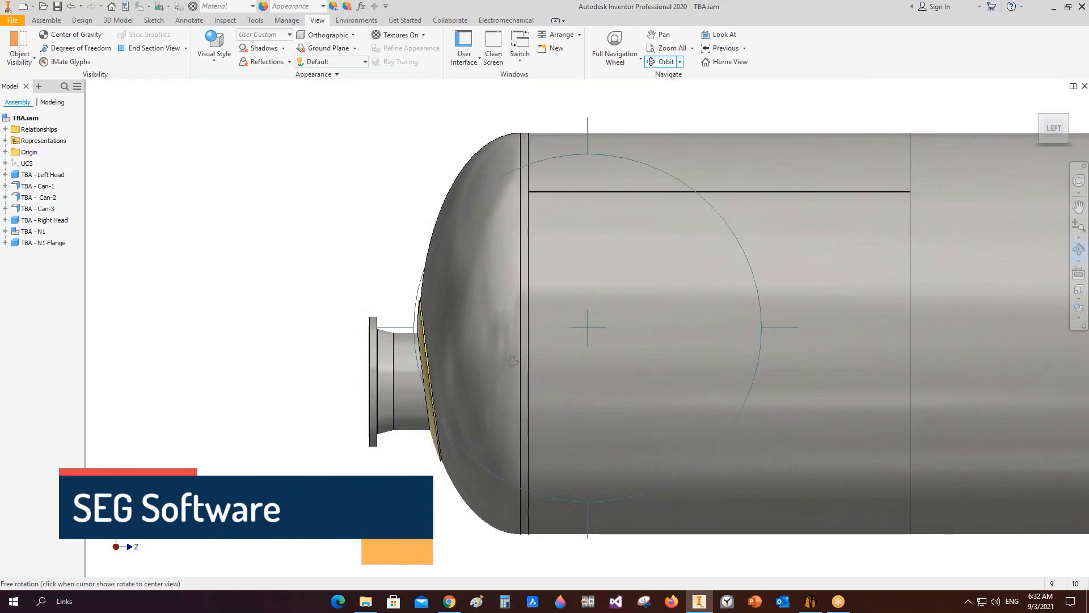
{"action": "scroll", "coordinate": [601, 318], "scroll_direction": "up", "scroll_amount": 3}
{"action": "middle_click_drag", "start_coordinate": [601, 318], "coordinate": [478, 318]}
{"action": "right_click", "coordinate": [591, 201]}
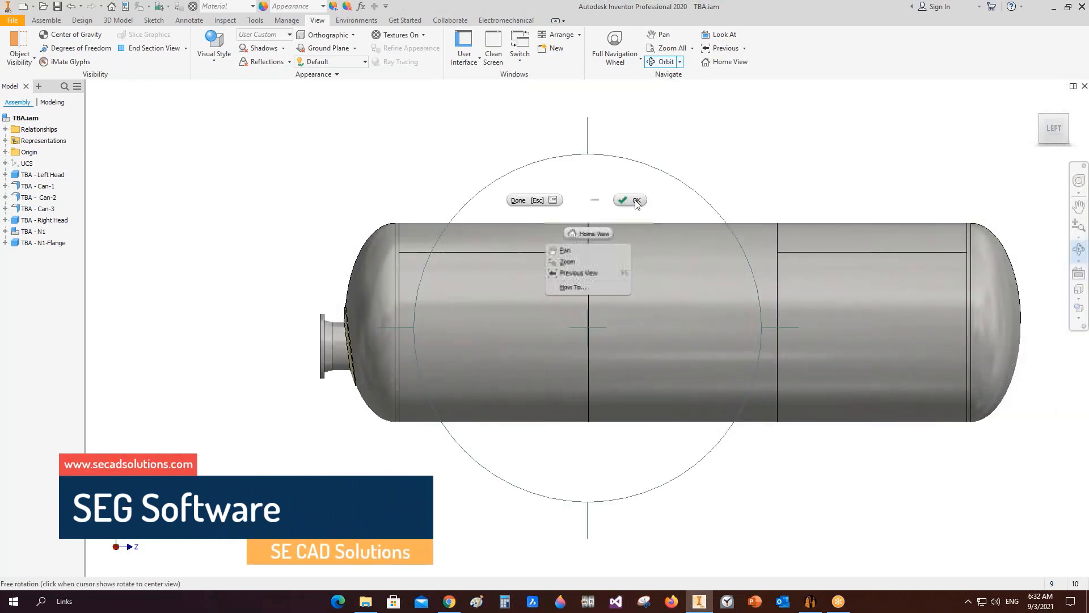
{"action": "left_click", "coordinate": [633, 203]}
{"action": "left_click", "coordinate": [810, 601]}
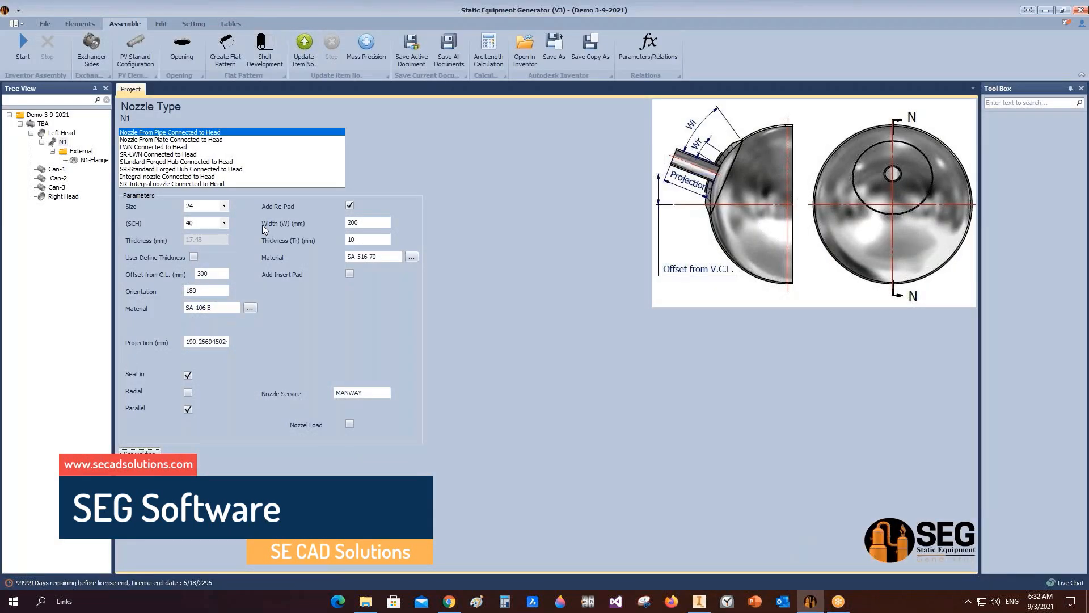
{"action": "left_click", "coordinate": [200, 23]}
{"action": "left_click", "coordinate": [168, 50]}
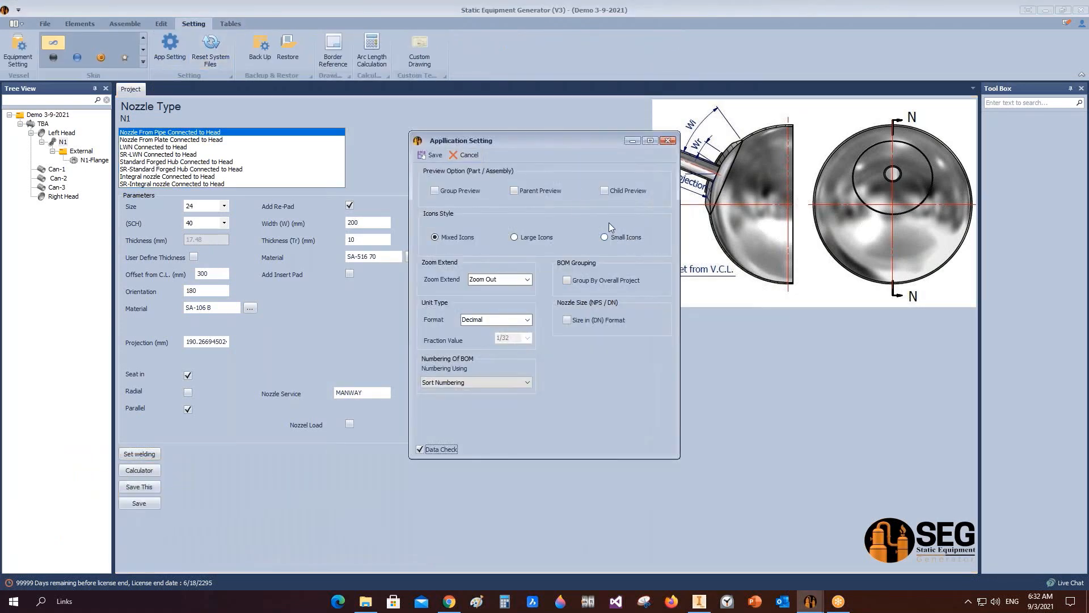
{"action": "left_click", "coordinate": [606, 192]}
{"action": "left_click", "coordinate": [549, 192]}
{"action": "left_click", "coordinate": [468, 154]}
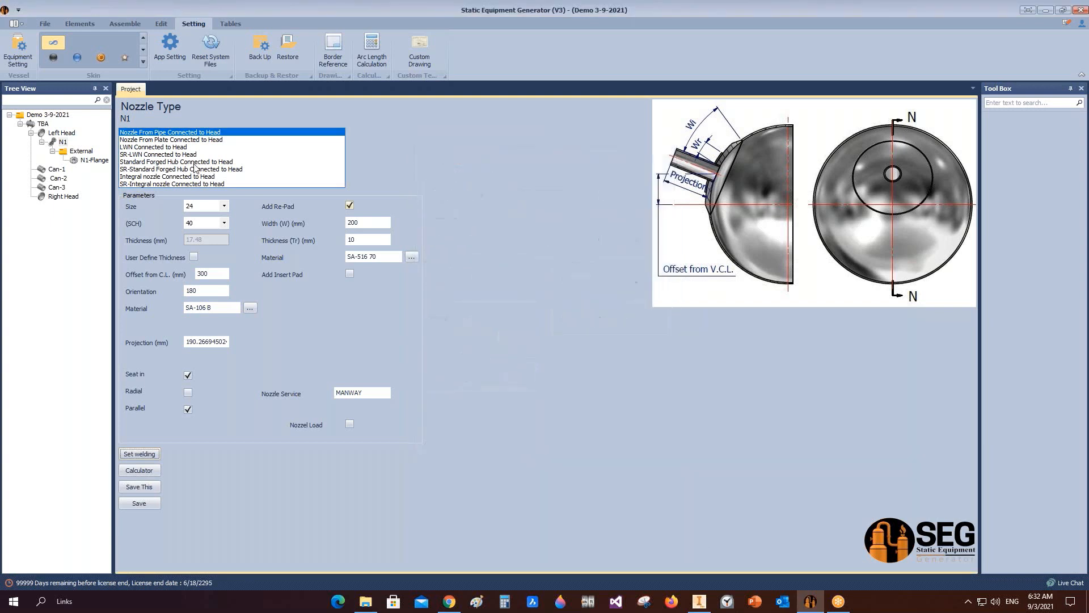
Step: Add a saddle named Left Saddle to Can-1 and open its settings
{"action": "left_click", "coordinate": [56, 169]}
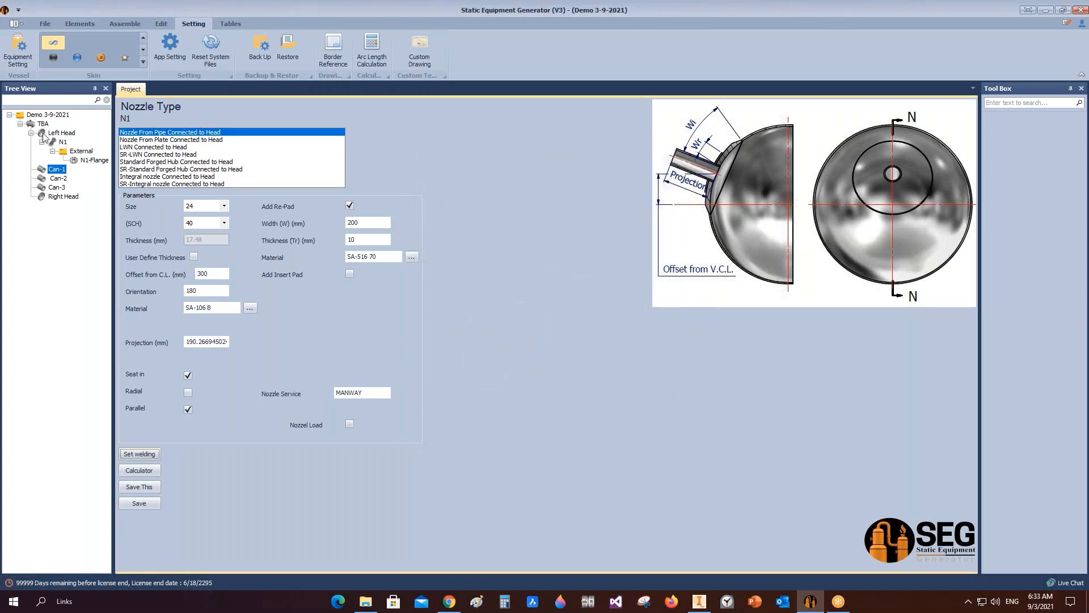
{"action": "left_click", "coordinate": [19, 48]}
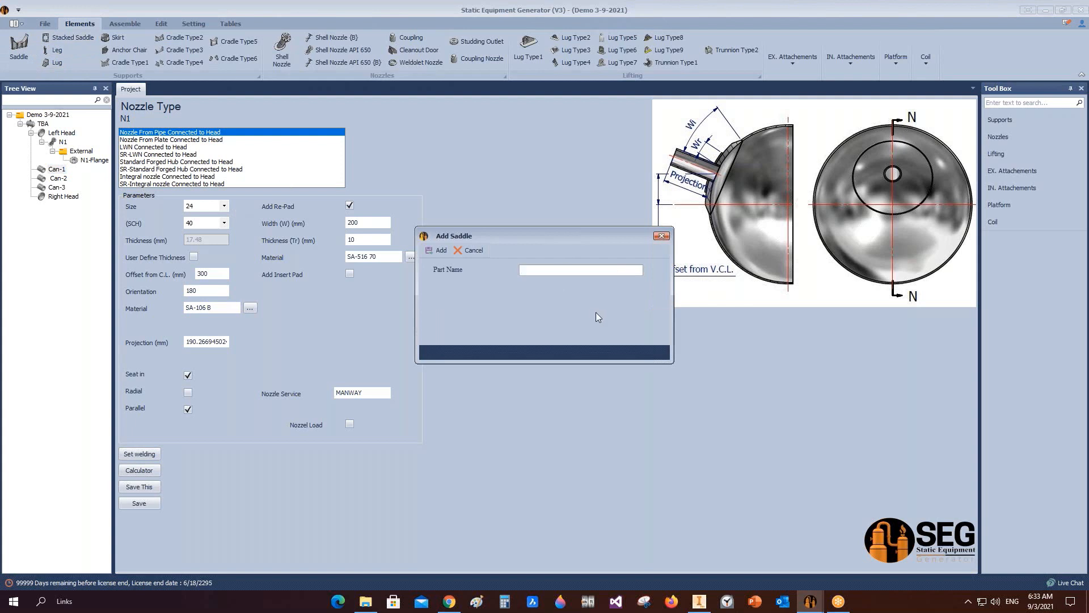
{"action": "type", "text": "Left Saddle"}
{"action": "left_click", "coordinate": [428, 252]}
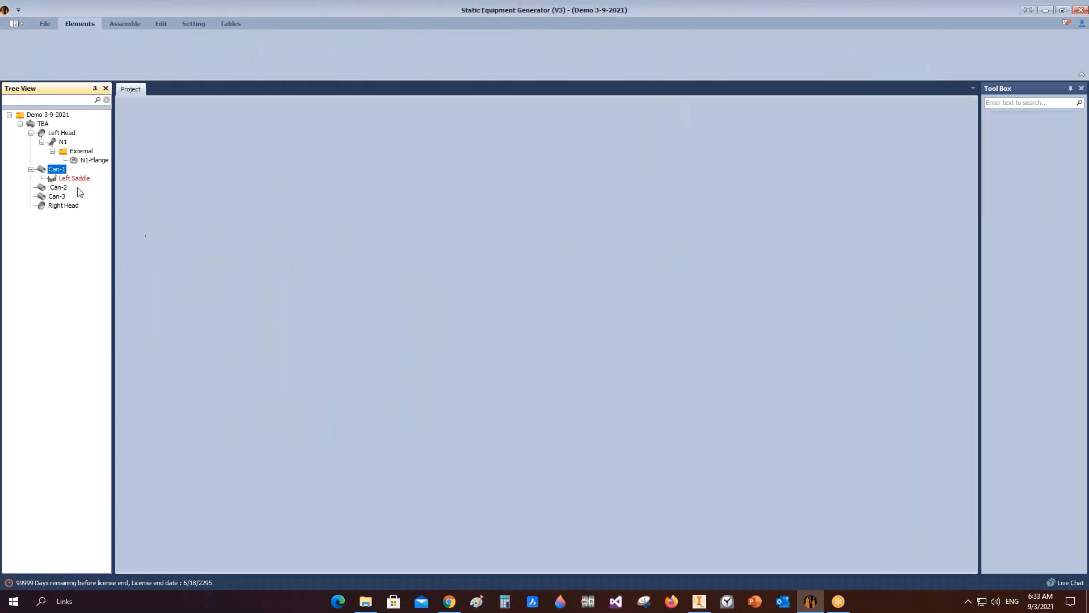
{"action": "left_click", "coordinate": [70, 179]}
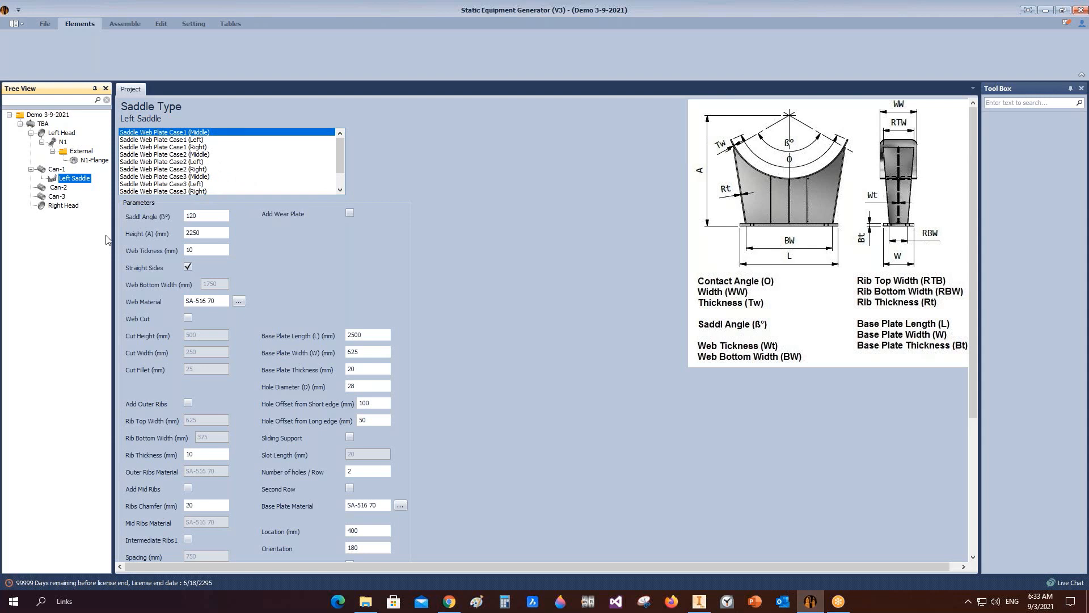
Step: Add a wear plate 500 mm wide with 50 mm fillet, and set base plate length 200 mm and width 500 mm
{"action": "left_click", "coordinate": [349, 214]}
{"action": "left_click", "coordinate": [353, 230]}
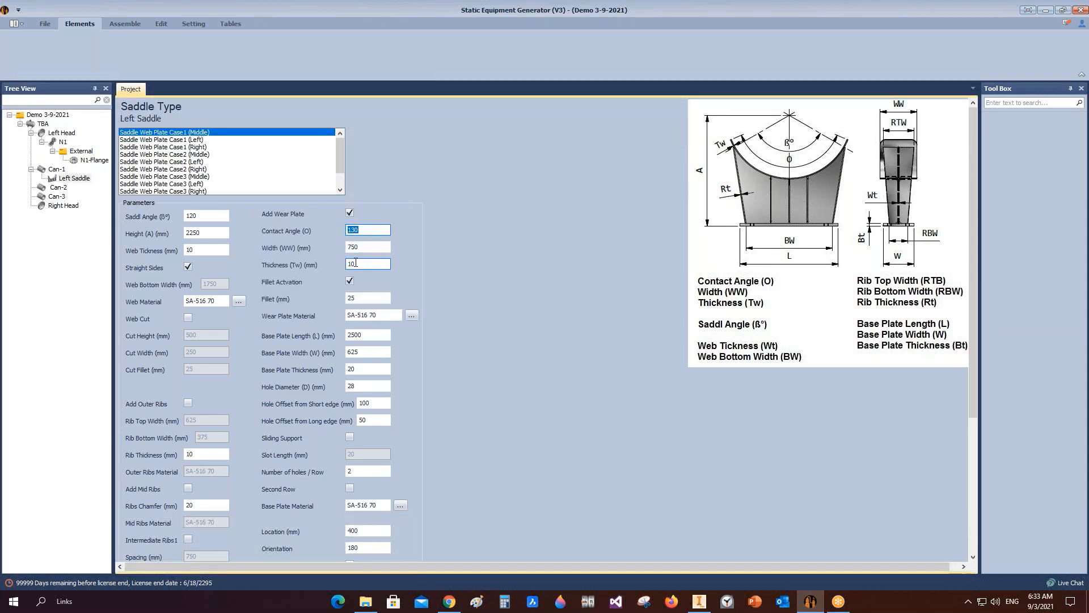
{"action": "key", "text": "Tab"}
{"action": "type", "text": "5"}
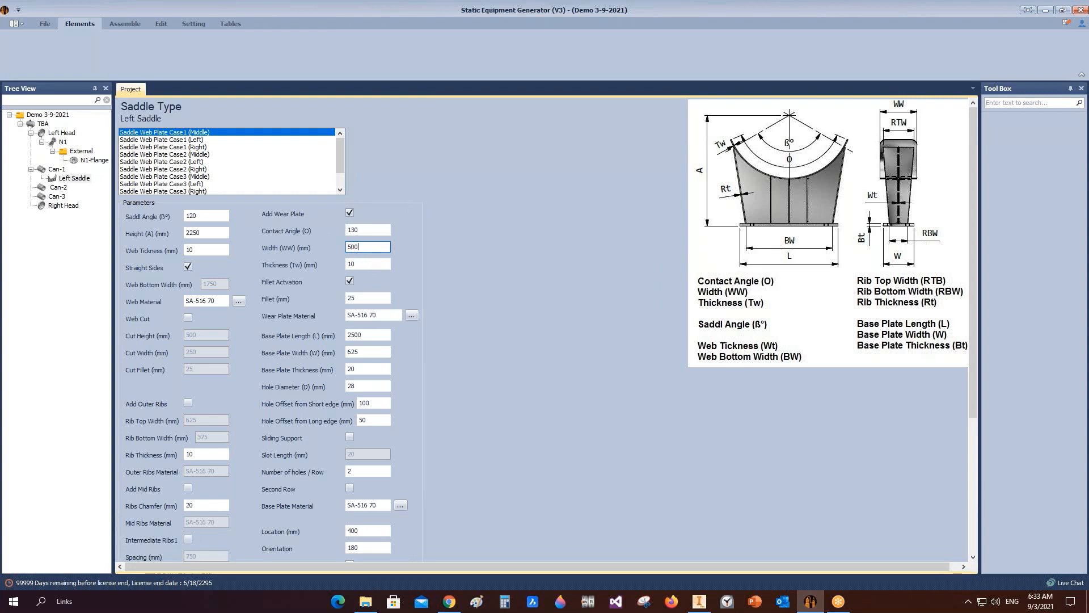
{"action": "type", "text": "00"}
{"action": "key", "text": "Tab"}
{"action": "key", "text": "Tab"}
{"action": "key", "text": "Tab"}
{"action": "type", "text": "50"}
{"action": "key", "text": "Tab"}
{"action": "key", "text": "Tab"}
{"action": "key", "text": "Tab"}
{"action": "type", "text": "200"}
{"action": "key", "text": "Tab"}
{"action": "type", "text": "500"}
{"action": "key", "text": "Tab"}
{"action": "scroll", "coordinate": [393, 373], "scroll_direction": "down", "scroll_amount": 2}
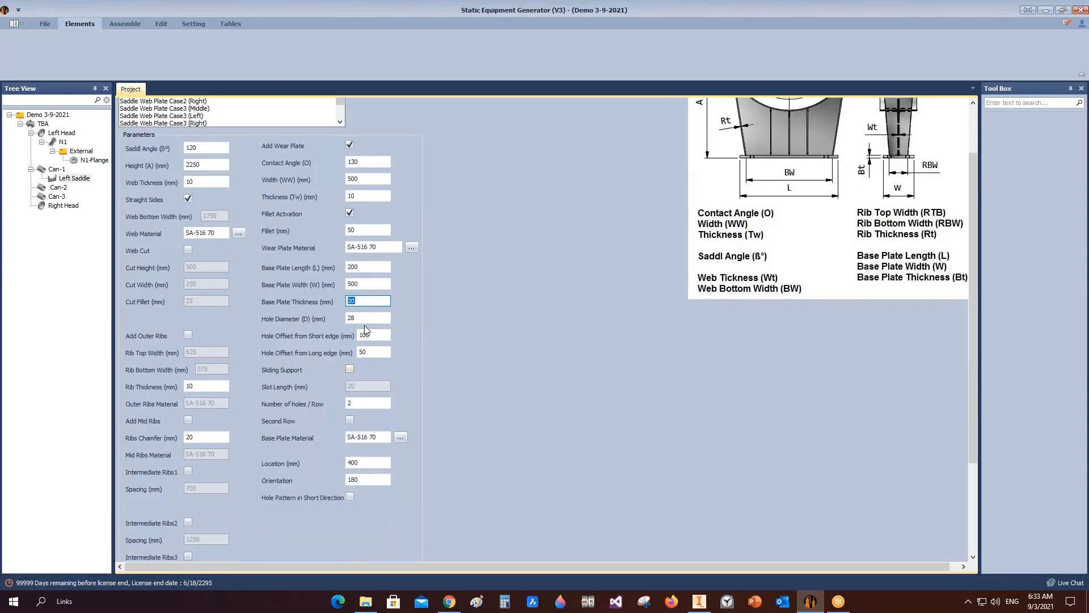
Step: Set hole diameter 50 mm, hole offsets 150 and 80 mm, 4 holes per row and location 100 mm
{"action": "key", "text": "Tab"}
{"action": "type", "text": "5"}
{"action": "key", "text": "Tab"}
{"action": "type", "text": "150"}
{"action": "key", "text": "Tab"}
{"action": "type", "text": "80"}
{"action": "left_click", "coordinate": [370, 403]}
{"action": "type", "text": "4"}
{"action": "key", "text": "Tab"}
{"action": "key", "text": "Tab"}
{"action": "type", "text": "100"}
Step: Set the saddle height to 2000 mm, clear straight sides and set base plate length to 2000 mm
{"action": "left_click", "coordinate": [222, 166]}
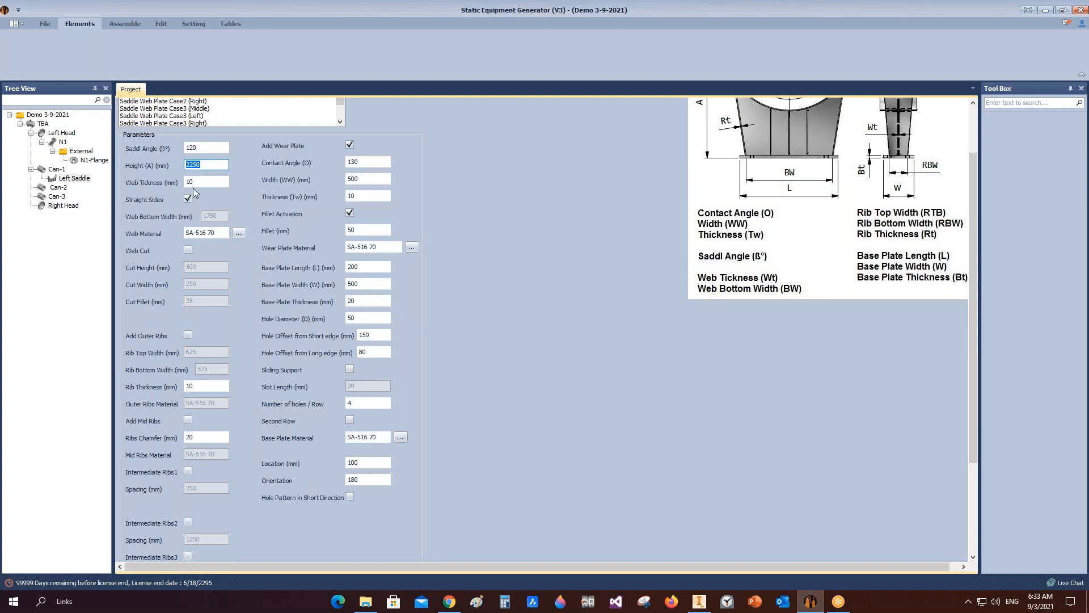
{"action": "type", "text": "2"}
{"action": "left_click", "coordinate": [188, 199]}
{"action": "left_click", "coordinate": [222, 215]}
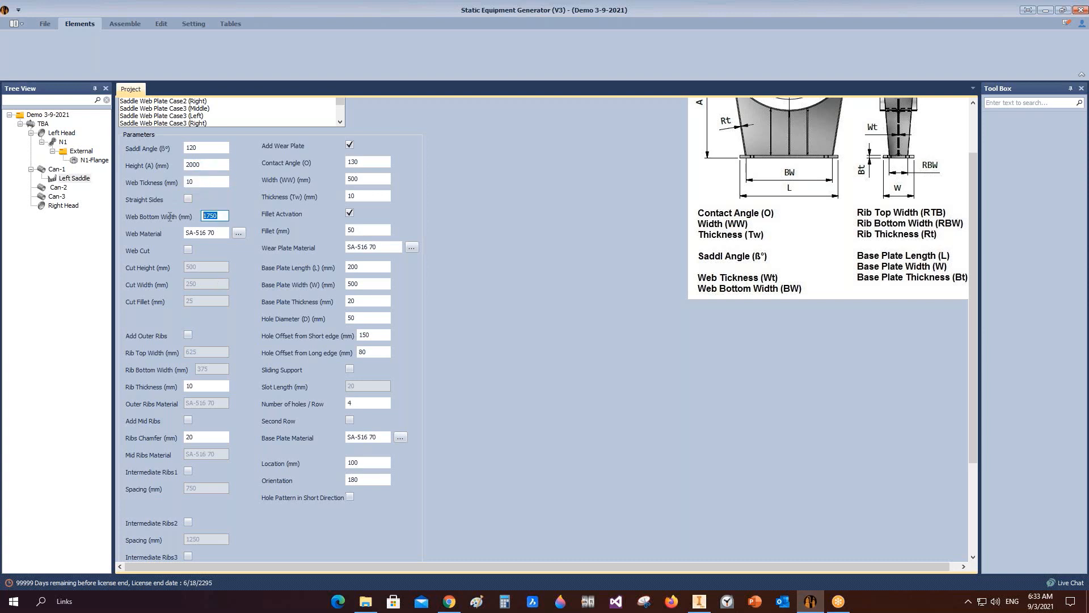
{"action": "left_click", "coordinate": [379, 267]}
{"action": "type", "text": "0"}
Step: Set the saddle's web bottom width to 1900 mm
{"action": "scroll", "coordinate": [805, 211], "scroll_direction": "up", "scroll_amount": 2}
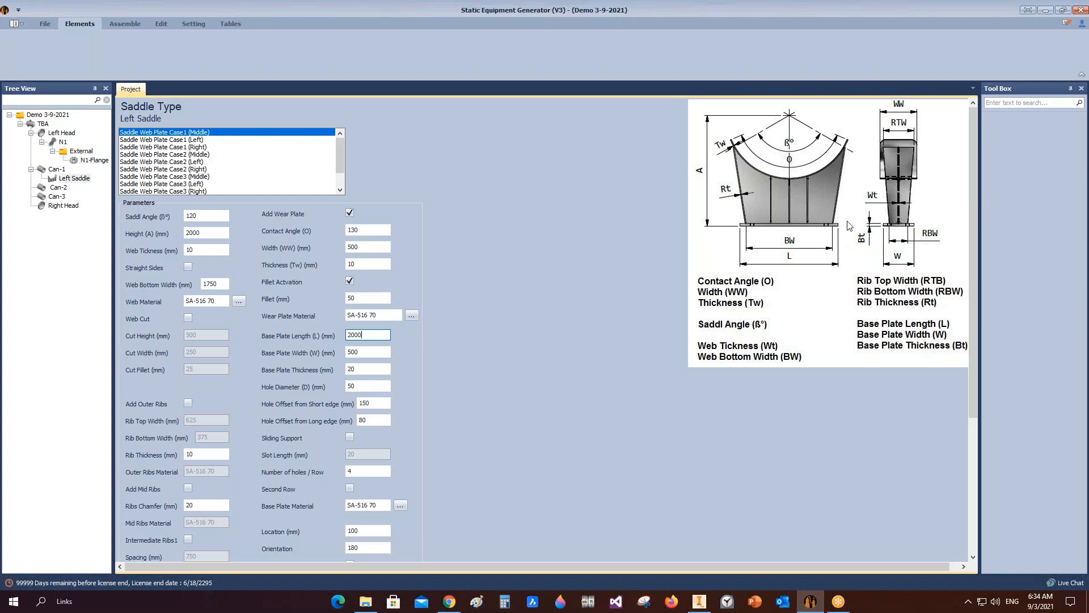
{"action": "left_click", "coordinate": [189, 266]}
{"action": "left_click", "coordinate": [188, 267]}
{"action": "double_click", "coordinate": [213, 283]}
{"action": "type", "text": "1900"}
Step: Add outer ribs with rib top and bottom widths of 400 mm
{"action": "left_click", "coordinate": [188, 403]}
{"action": "left_click", "coordinate": [199, 419]}
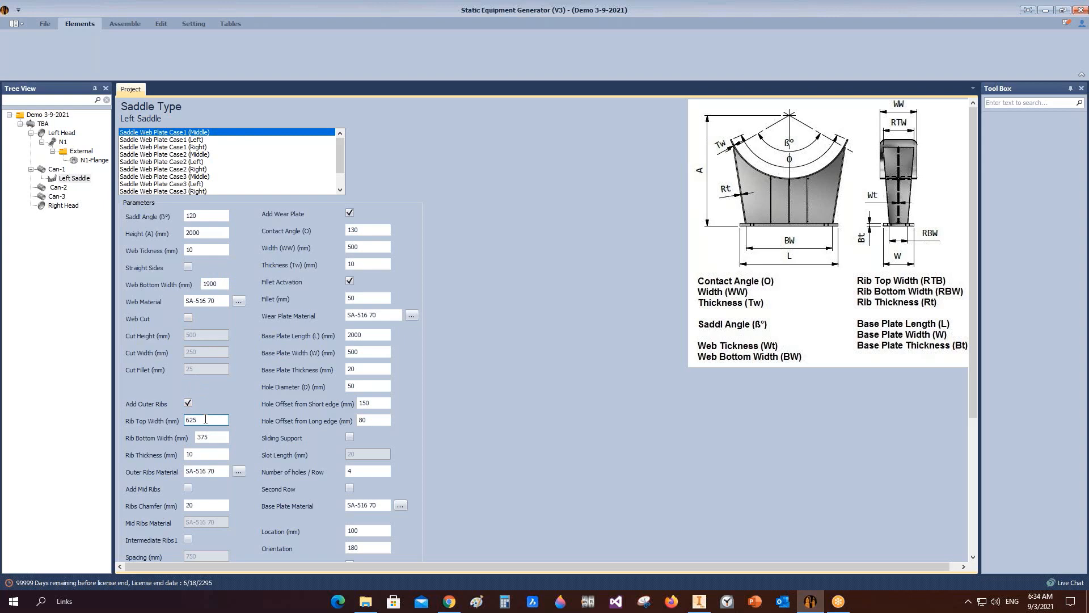
{"action": "type", "text": "4"}
{"action": "key", "text": "Tab"}
{"action": "type", "text": "400"}
{"action": "scroll", "coordinate": [193, 408], "scroll_direction": "down", "scroll_amount": 3}
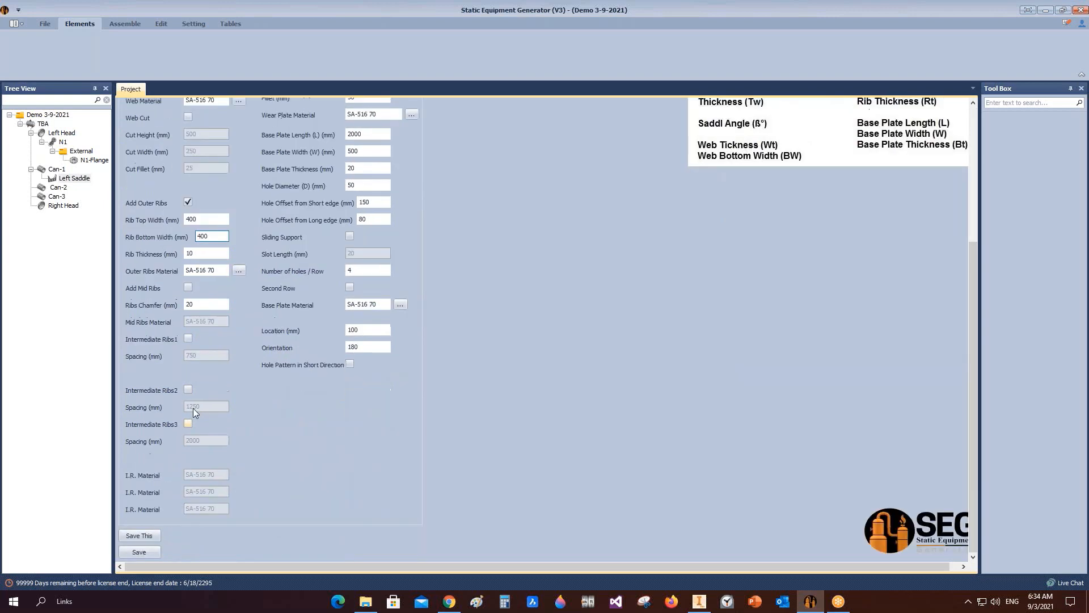
Step: Add mid ribs to the saddle, save it, and build and save it in Inventor
{"action": "left_click", "coordinate": [189, 288]}
{"action": "left_click", "coordinate": [139, 553]}
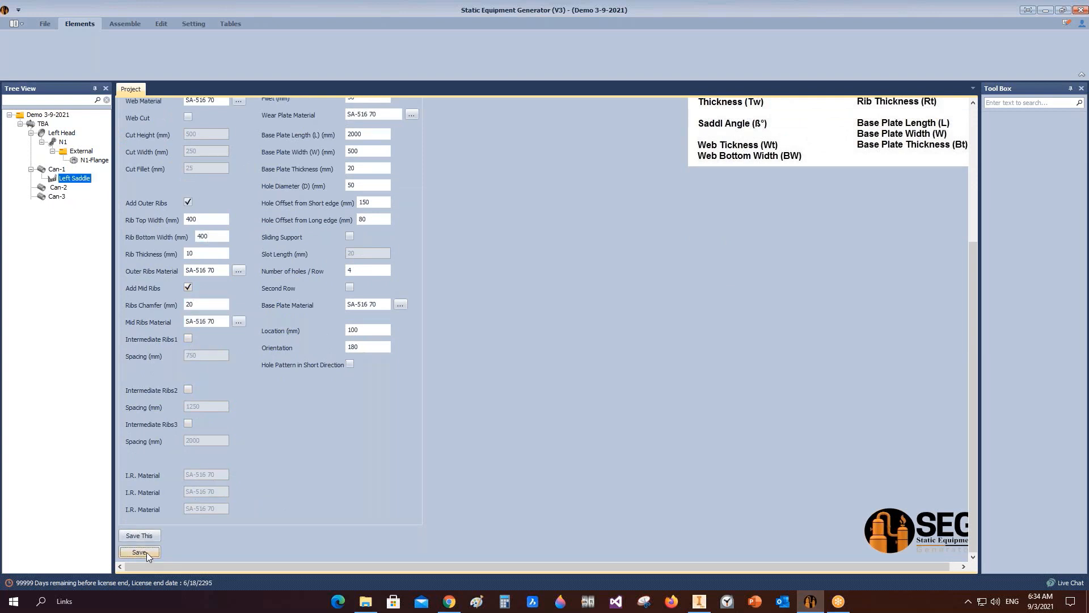
{"action": "left_click", "coordinate": [119, 24]}
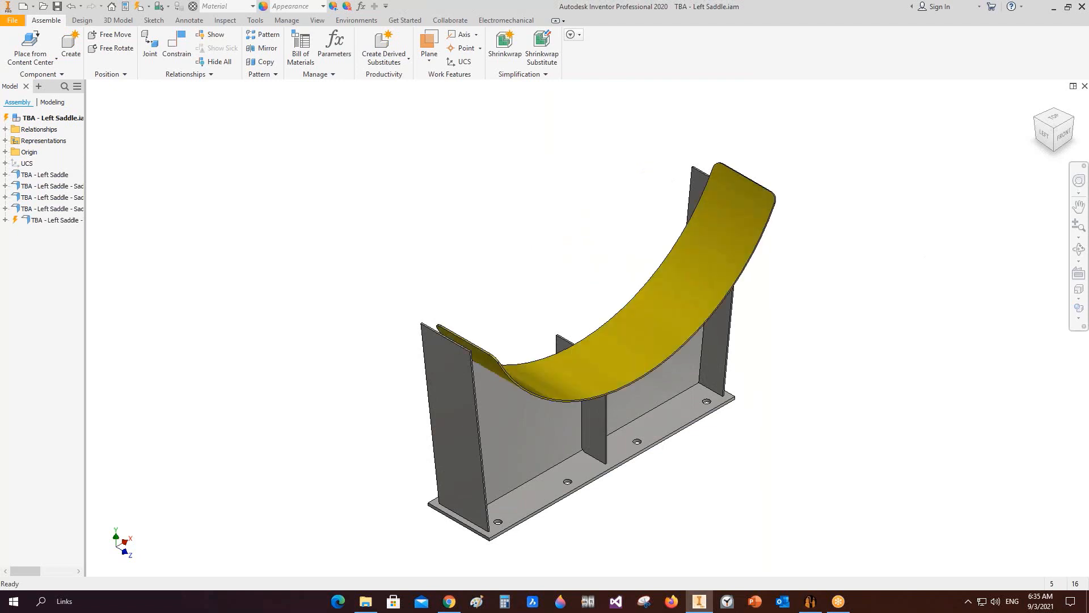
{"action": "key", "text": "ctrl+s"}
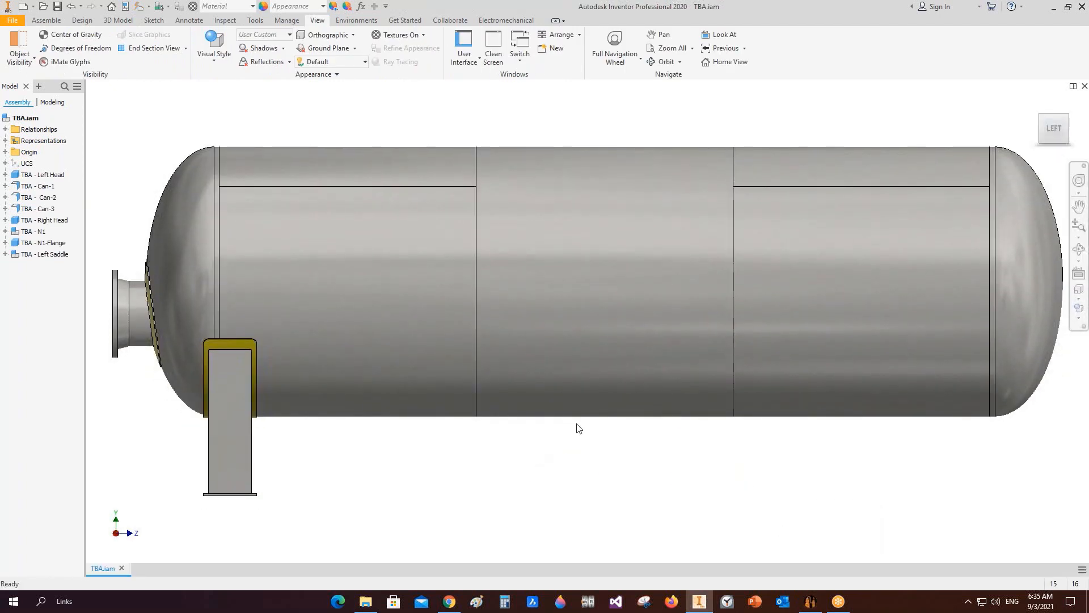
Step: Enable a second row of base plate holes on the left saddle and save it
{"action": "scroll", "coordinate": [231, 367], "scroll_direction": "up", "scroll_amount": 3}
{"action": "scroll", "coordinate": [240, 326], "scroll_direction": "down", "scroll_amount": 2}
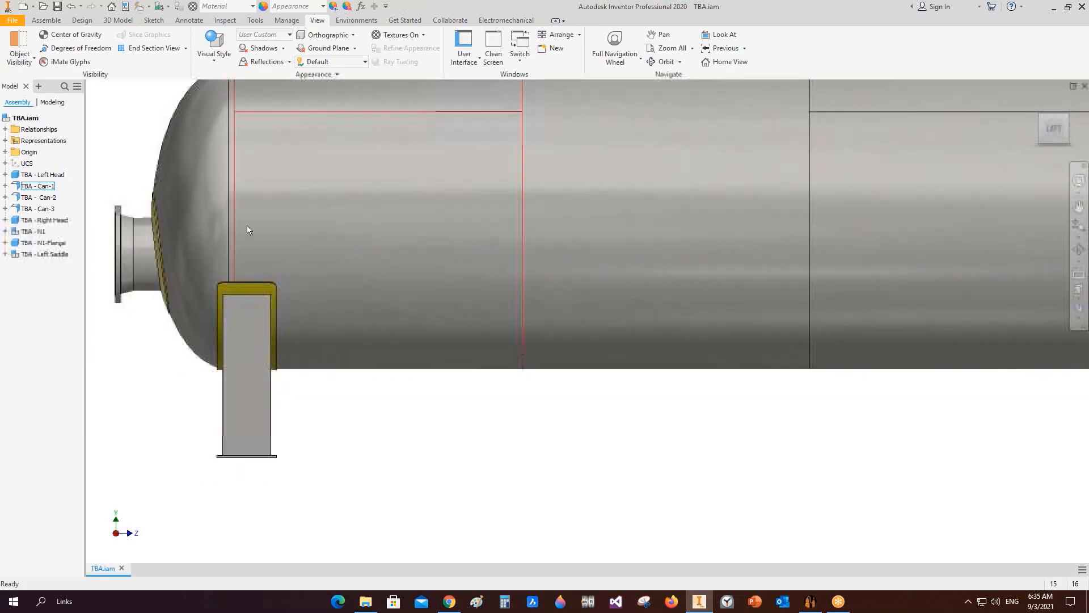
{"action": "left_click", "coordinate": [810, 601]}
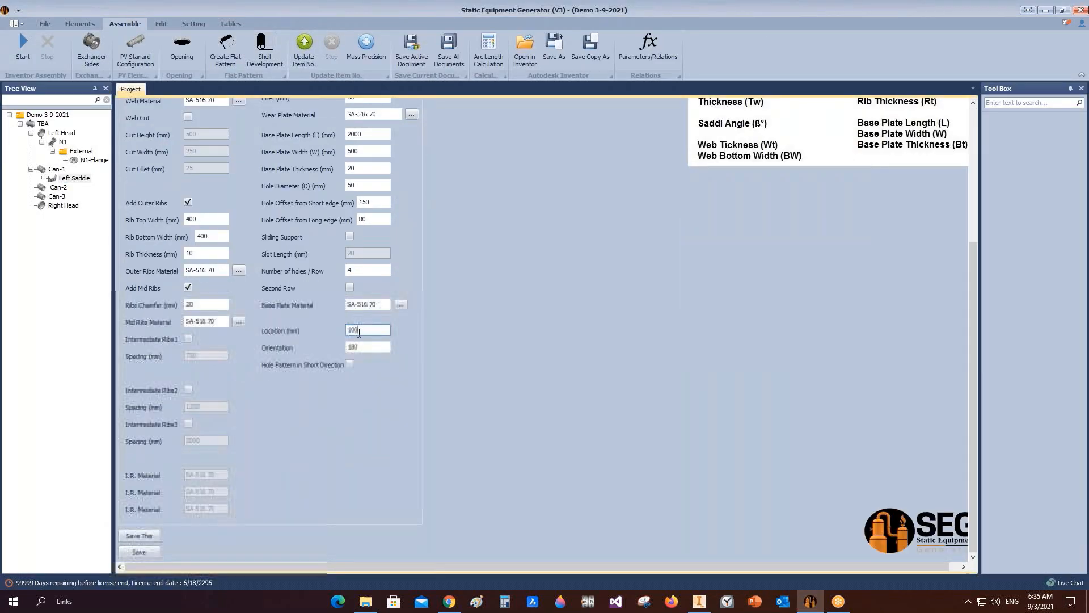
{"action": "left_click", "coordinate": [368, 331]}
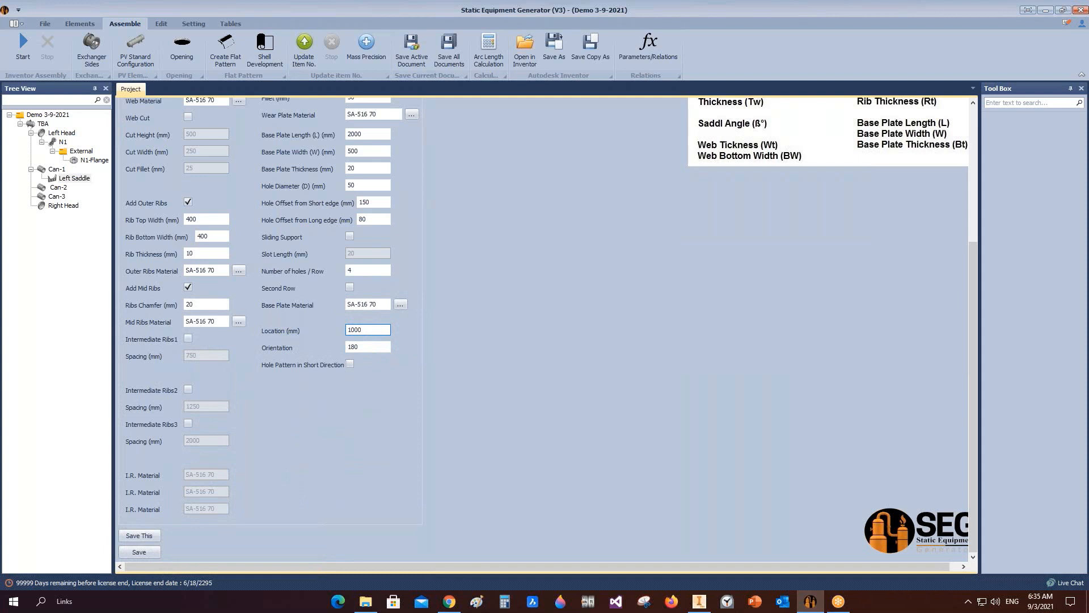
{"action": "double_click", "coordinate": [374, 328]}
{"action": "scroll", "coordinate": [361, 330], "scroll_direction": "up", "scroll_amount": 2}
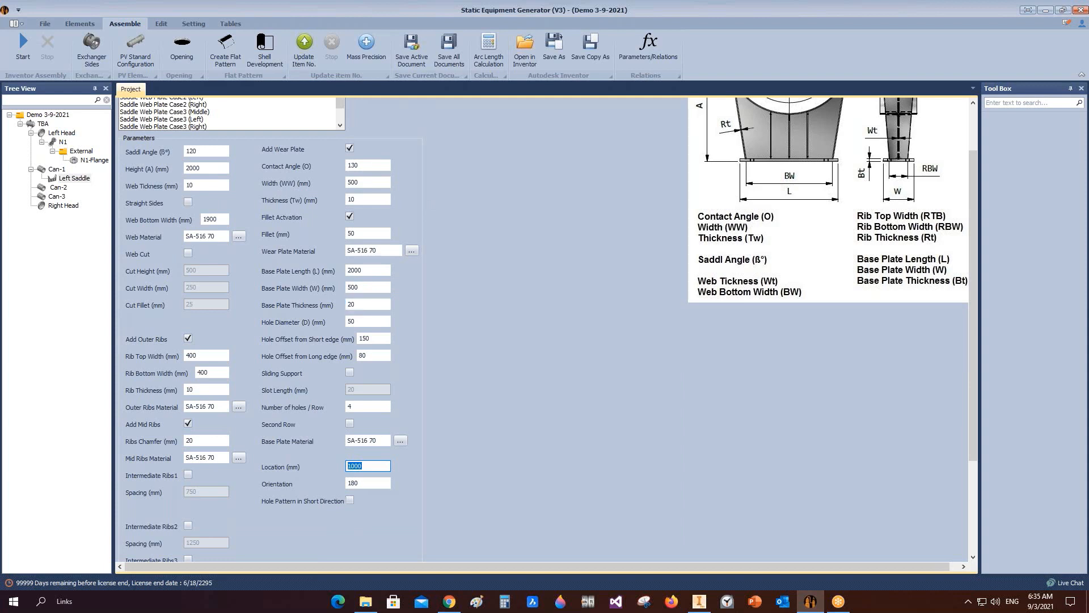
{"action": "left_click", "coordinate": [349, 425]}
{"action": "scroll", "coordinate": [363, 420], "scroll_direction": "down", "scroll_amount": 2}
{"action": "left_click", "coordinate": [147, 550]}
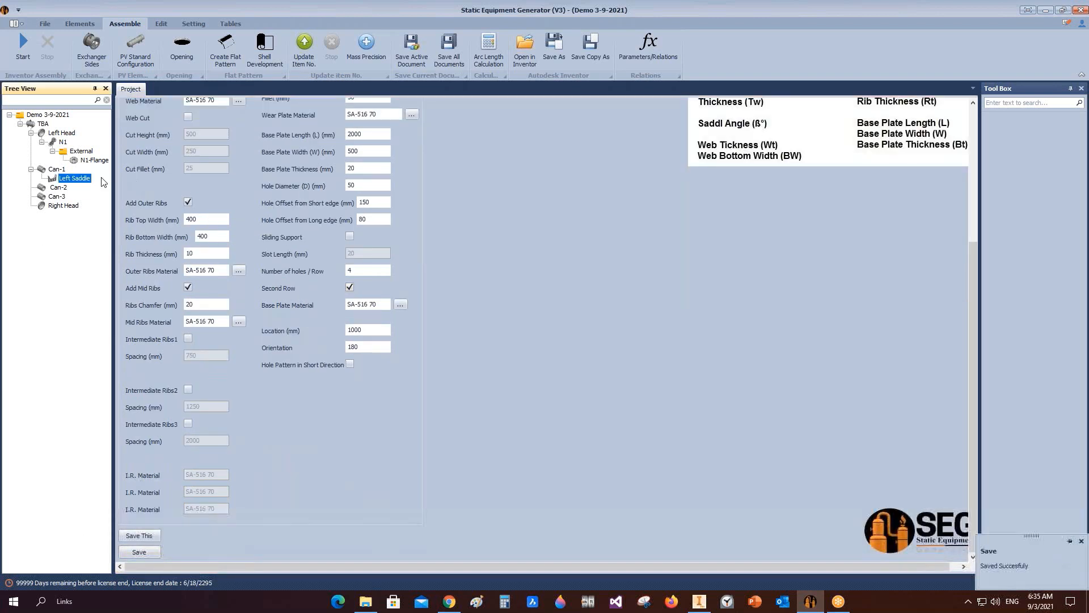
Step: Add a saddle named Right Saddle to Can-1, making it the same part as Left Saddle
{"action": "left_click", "coordinate": [94, 160]}
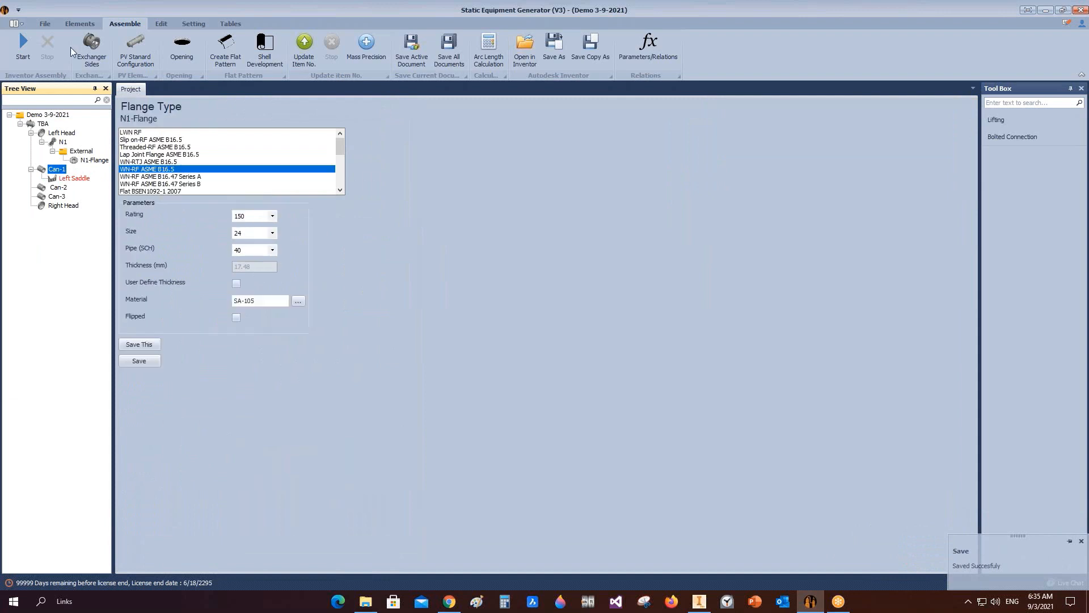
{"action": "left_click", "coordinate": [20, 48]}
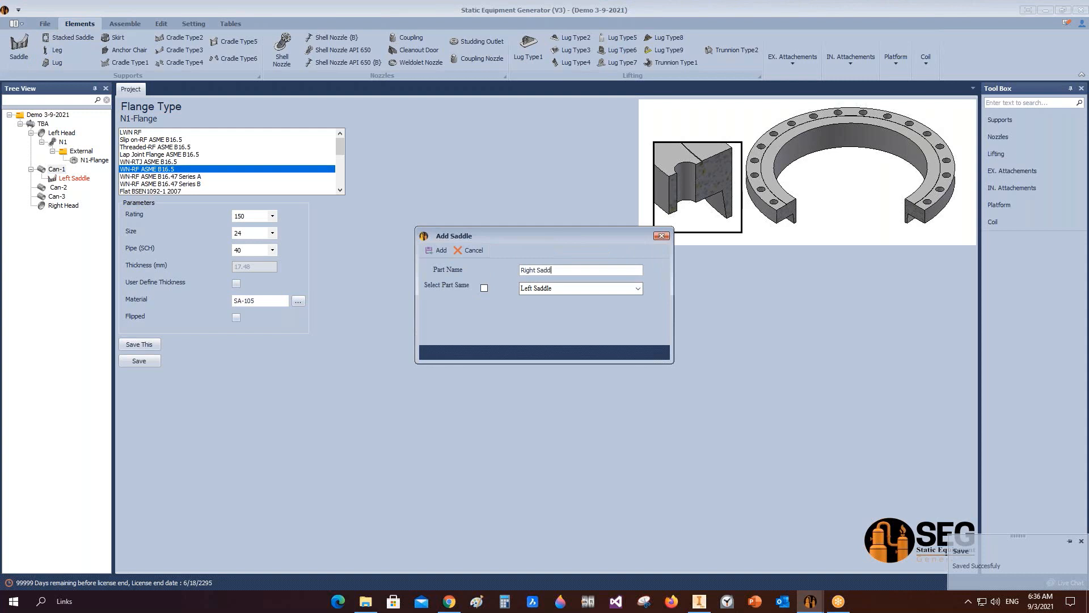
{"action": "left_click", "coordinate": [485, 289]}
{"action": "left_click", "coordinate": [438, 251]}
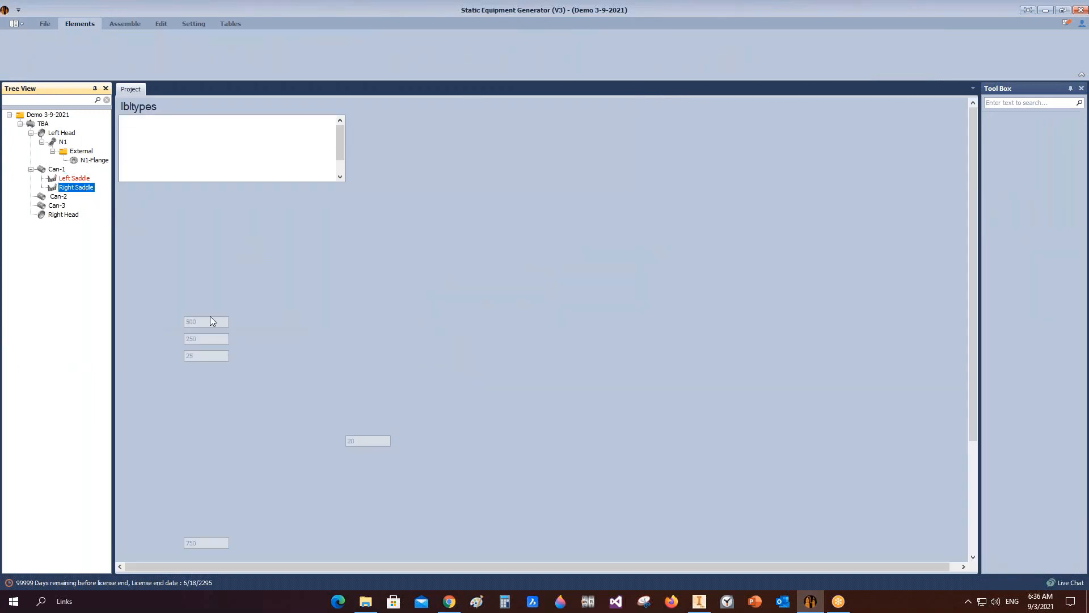
Step: Set the right saddle's location to 6000 mm and enable sliding support with a 30 mm slot length
{"action": "scroll", "coordinate": [365, 384], "scroll_direction": "down", "scroll_amount": 3}
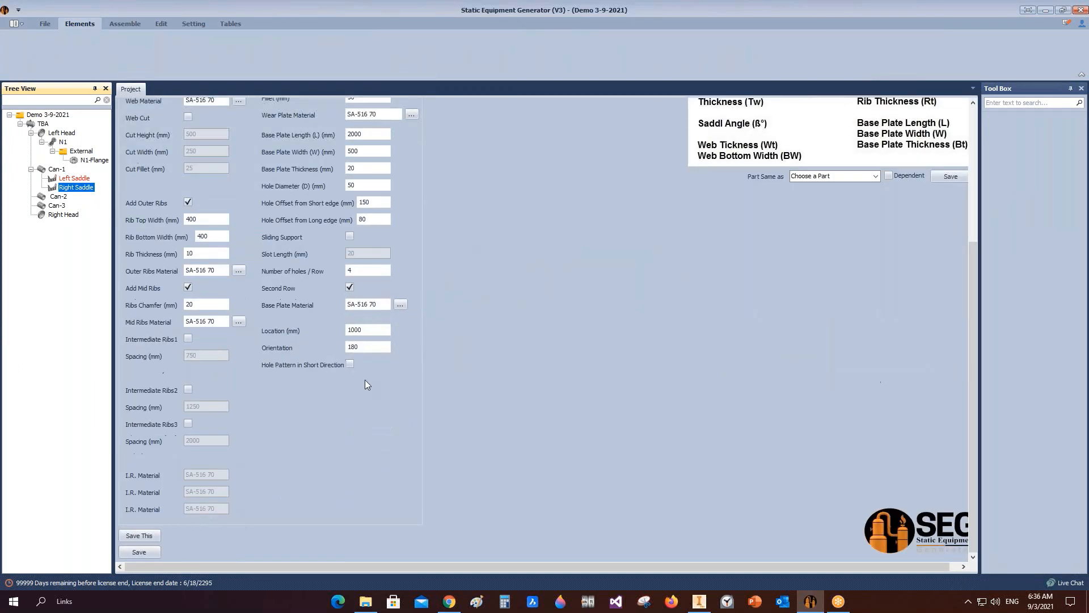
{"action": "double_click", "coordinate": [356, 329]}
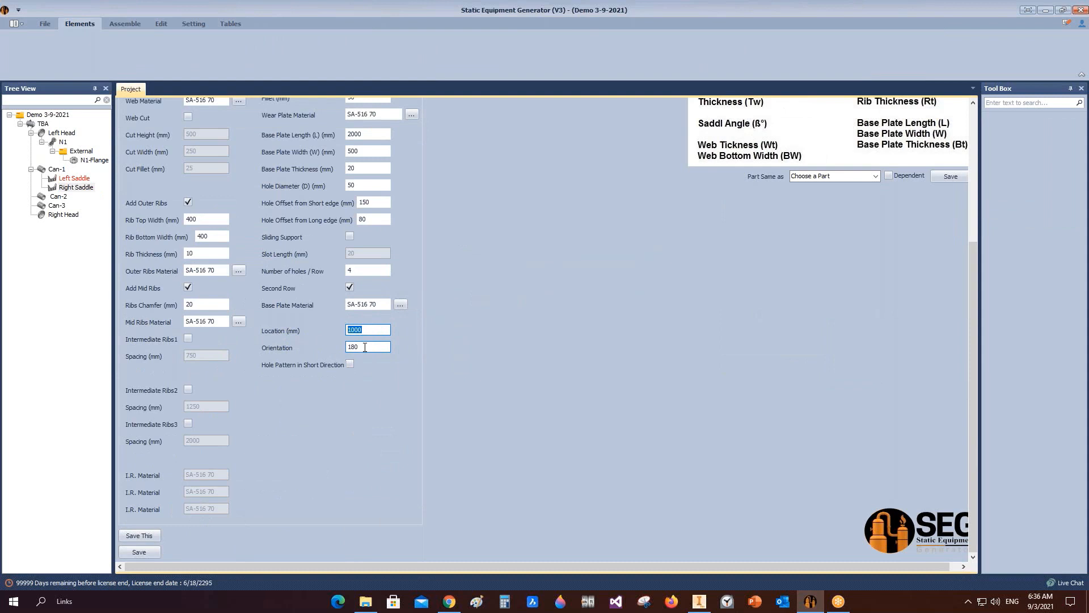
{"action": "type", "text": "600"}
{"action": "scroll", "coordinate": [356, 272], "scroll_direction": "up", "scroll_amount": 2}
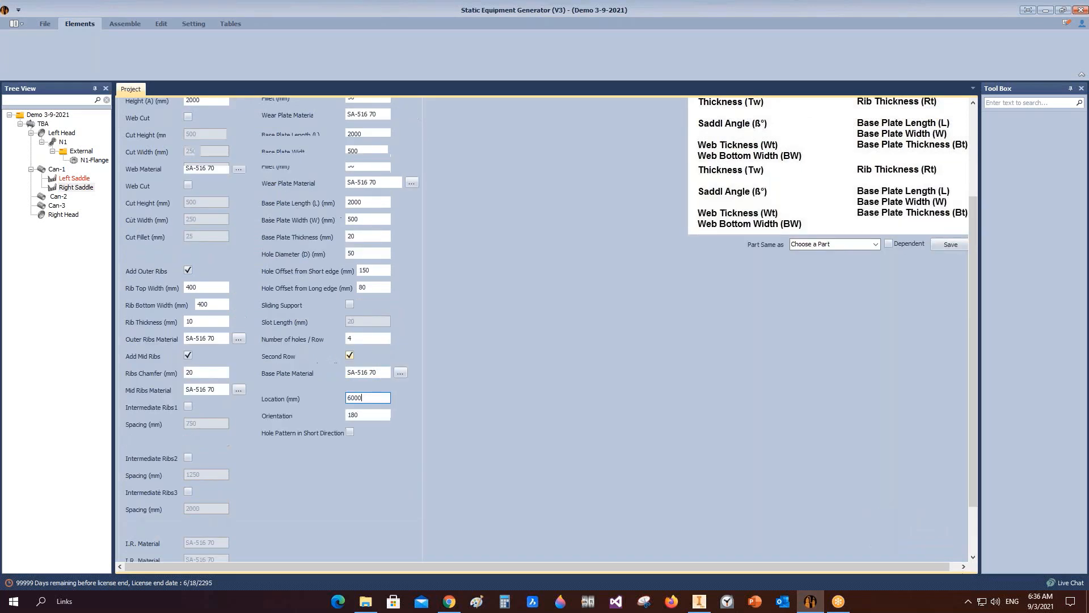
{"action": "left_click", "coordinate": [350, 304]}
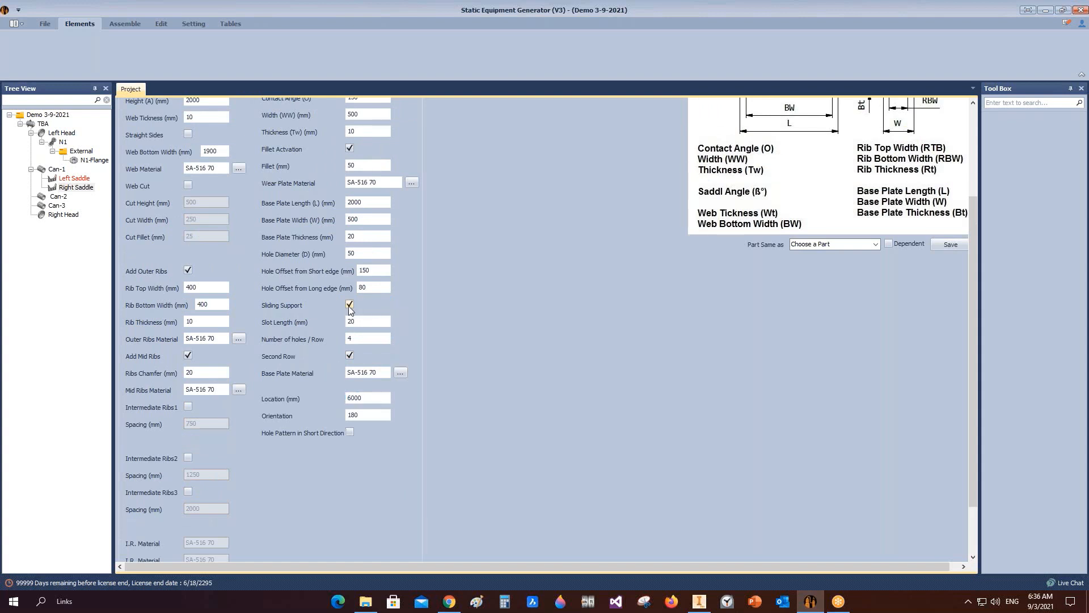
{"action": "key", "text": "Tab"}
Step: Save the right saddle and save the saddle assembly in Inventor
{"action": "scroll", "coordinate": [278, 356], "scroll_direction": "down", "scroll_amount": 2}
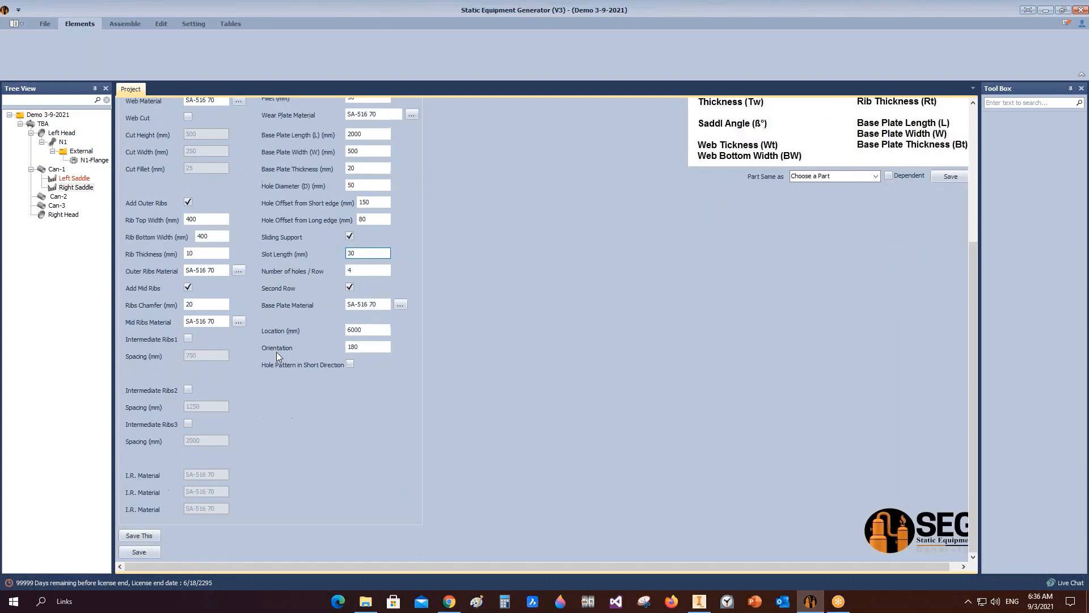
{"action": "left_click", "coordinate": [139, 552]}
{"action": "left_click", "coordinate": [125, 25]}
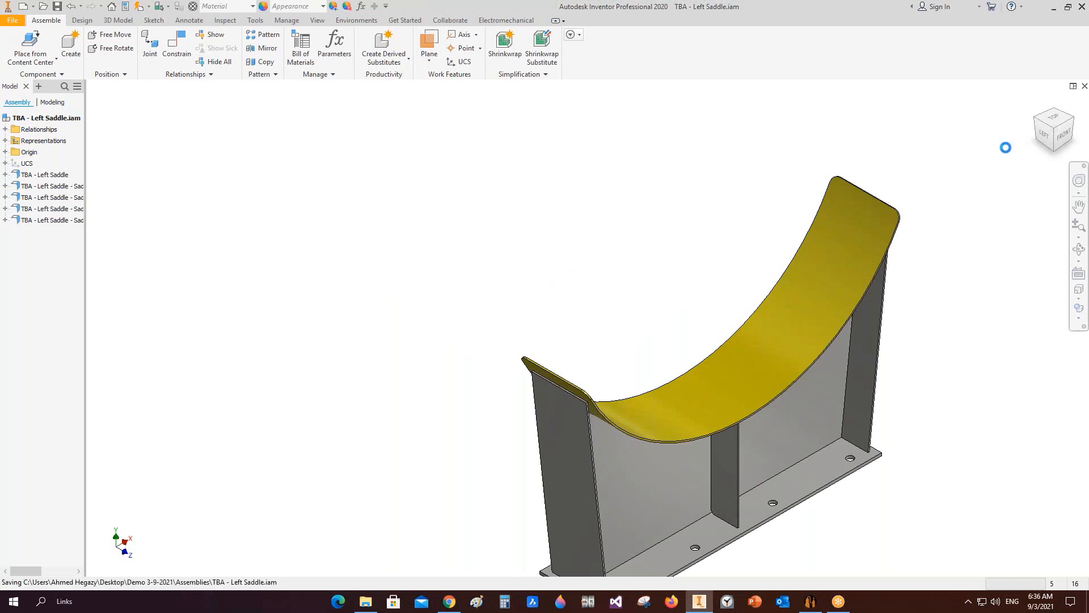
{"action": "key", "text": "ctrl+s"}
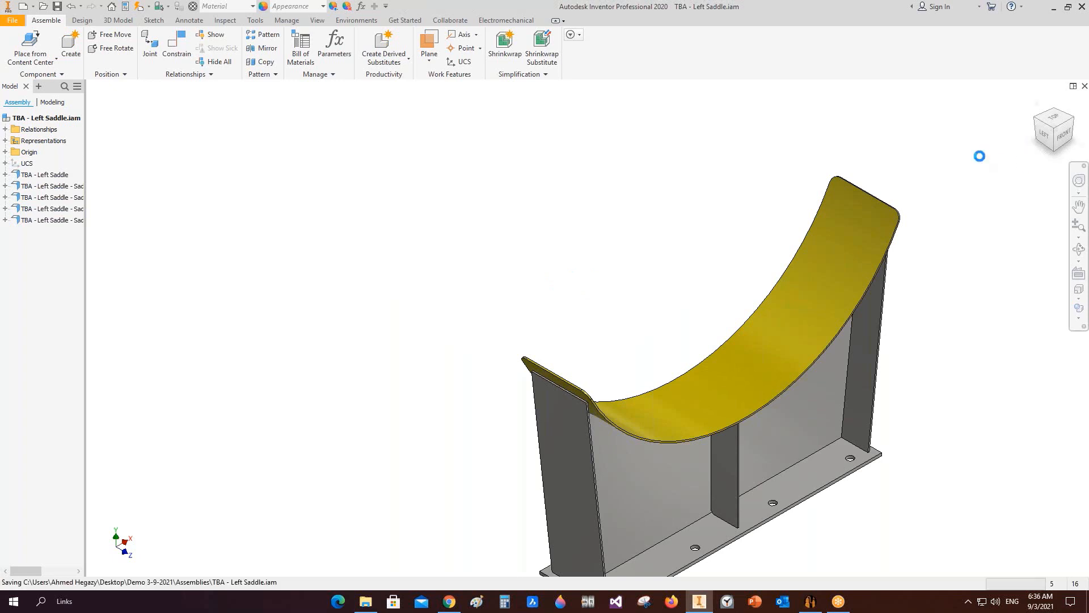
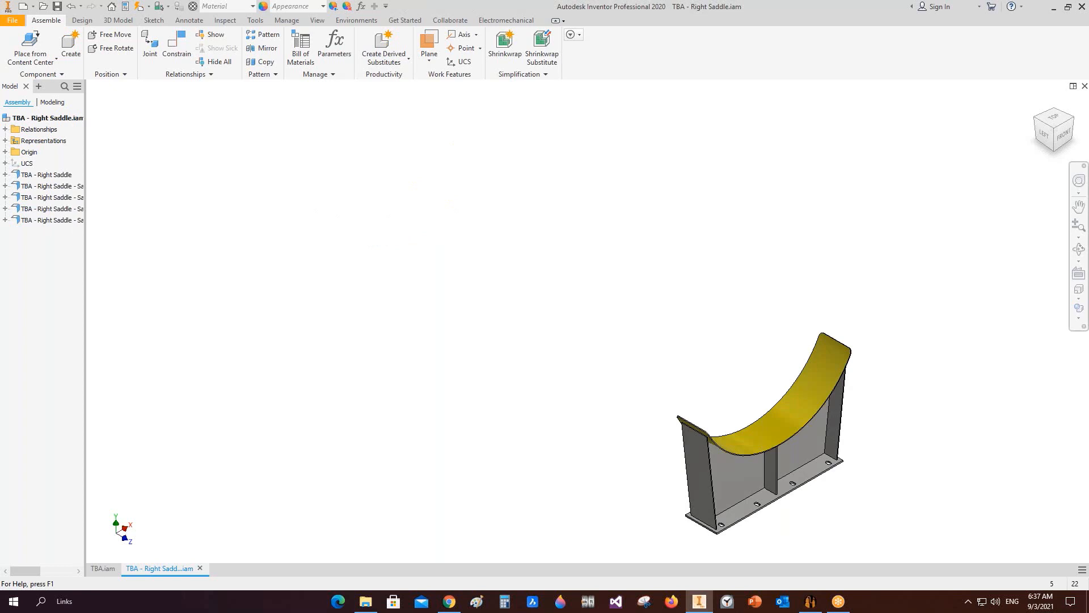
Step: Save the right saddle assembly file
{"action": "key", "text": "ctrl+s"}
{"action": "key", "text": "ctrl+s"}
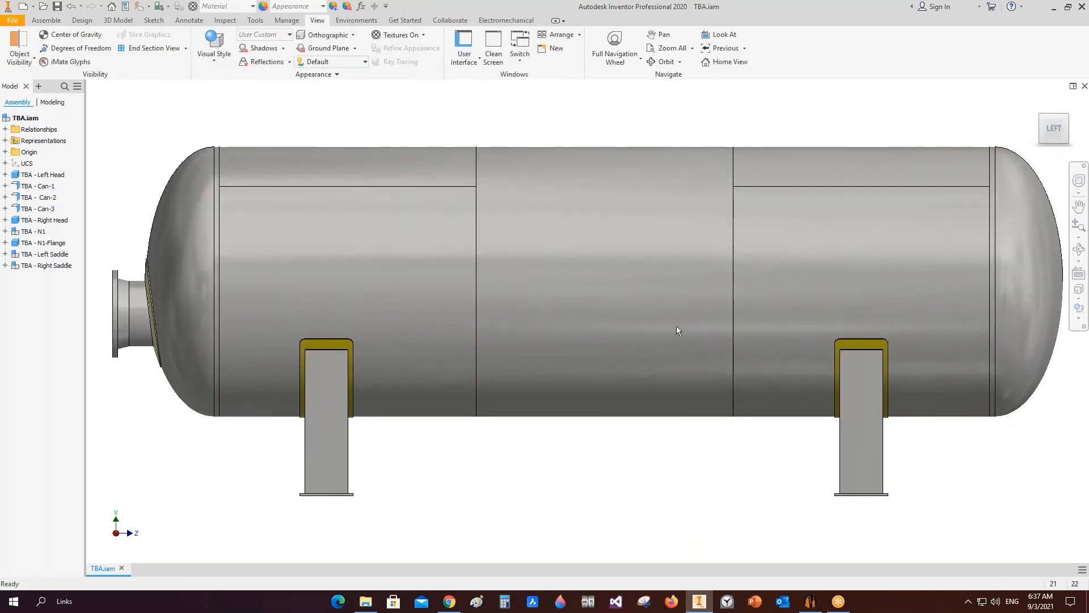
Step: Orbit and zoom around the vessel assembly to inspect the saddles and the N1 nozzle flange
{"action": "scroll", "coordinate": [674, 313], "scroll_direction": "up", "scroll_amount": 5}
{"action": "left_click", "coordinate": [1079, 249]}
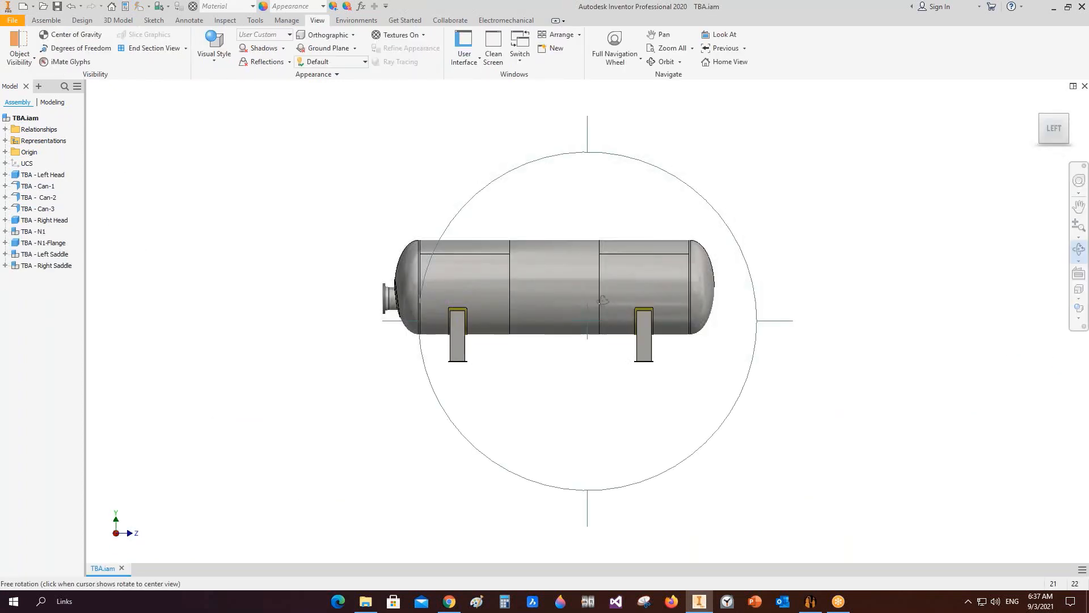
{"action": "left_click_drag", "start_coordinate": [534, 284], "coordinate": [600, 309]}
{"action": "scroll", "coordinate": [601, 309], "scroll_direction": "down", "scroll_amount": 4}
{"action": "left_click_drag", "start_coordinate": [664, 349], "coordinate": [620, 372]}
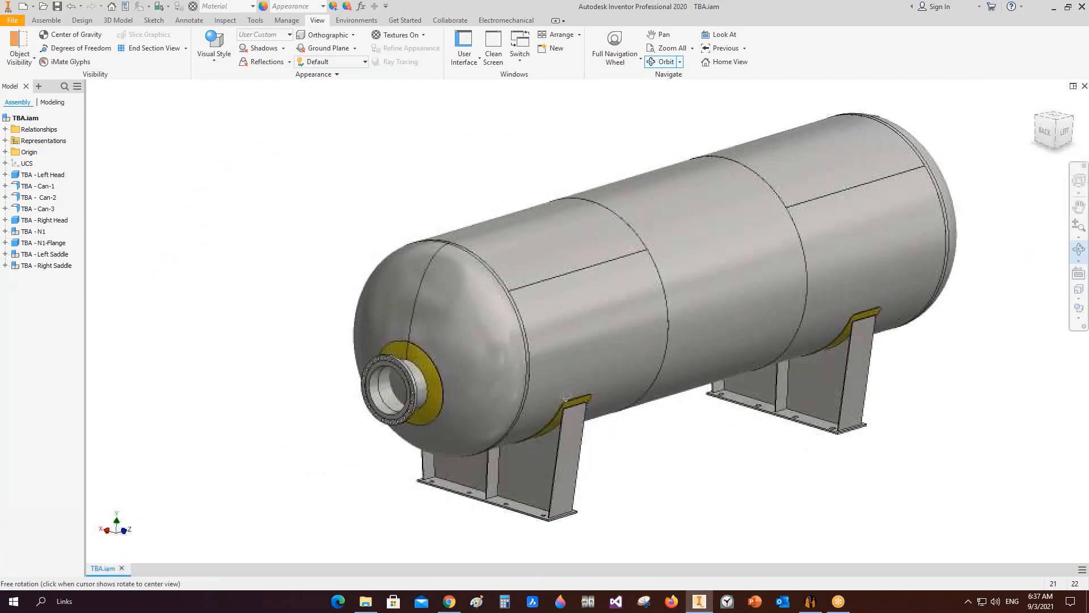
{"action": "scroll", "coordinate": [844, 449], "scroll_direction": "down", "scroll_amount": 3}
{"action": "scroll", "coordinate": [840, 431], "scroll_direction": "down", "scroll_amount": 5}
{"action": "scroll", "coordinate": [850, 438], "scroll_direction": "up", "scroll_amount": 3}
{"action": "left_click_drag", "start_coordinate": [743, 378], "coordinate": [714, 403]}
{"action": "scroll", "coordinate": [766, 240], "scroll_direction": "down", "scroll_amount": 3}
{"action": "scroll", "coordinate": [760, 245], "scroll_direction": "up", "scroll_amount": 8}
{"action": "middle_click_drag", "start_coordinate": [693, 283], "coordinate": [736, 240]}
{"action": "scroll", "coordinate": [504, 360], "scroll_direction": "down", "scroll_amount": 4}
{"action": "scroll", "coordinate": [521, 352], "scroll_direction": "down", "scroll_amount": 2}
{"action": "scroll", "coordinate": [521, 353], "scroll_direction": "up", "scroll_amount": 5}
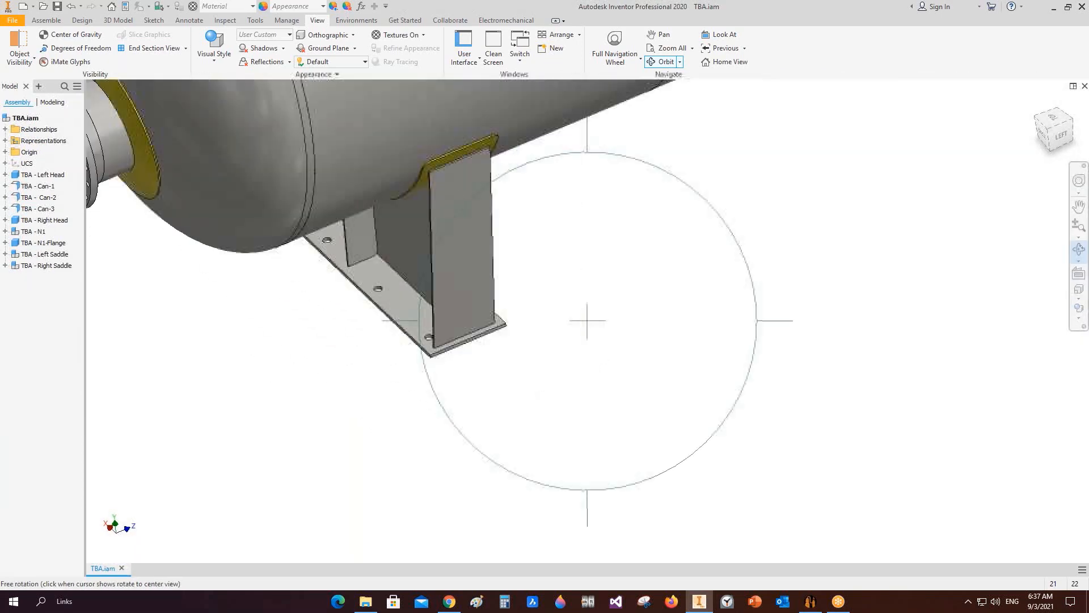
{"action": "scroll", "coordinate": [521, 352], "scroll_direction": "down", "scroll_amount": 2}
{"action": "scroll", "coordinate": [520, 352], "scroll_direction": "up", "scroll_amount": 2}
{"action": "left_click_drag", "start_coordinate": [565, 370], "coordinate": [532, 342]}
{"action": "scroll", "coordinate": [269, 286], "scroll_direction": "down", "scroll_amount": 5}
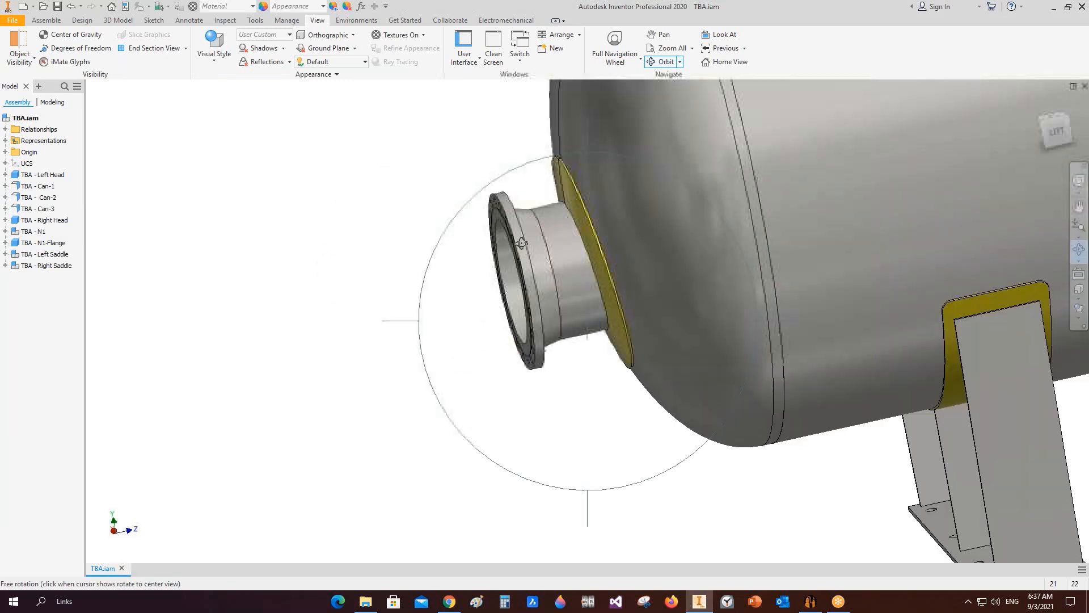
{"action": "scroll", "coordinate": [406, 317], "scroll_direction": "up", "scroll_amount": 6}
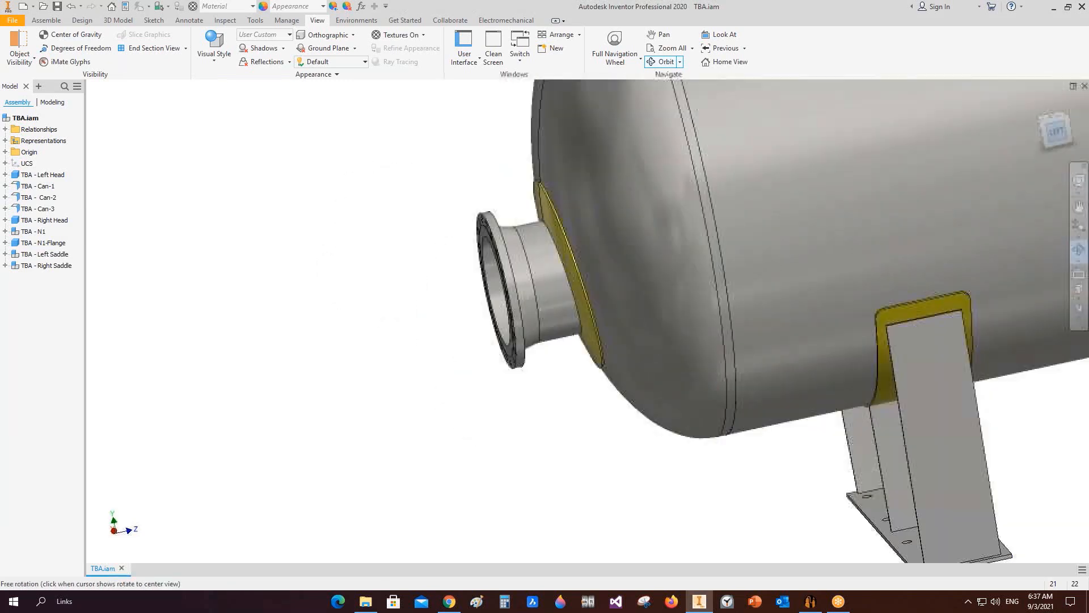
{"action": "scroll", "coordinate": [406, 317], "scroll_direction": "down", "scroll_amount": 6}
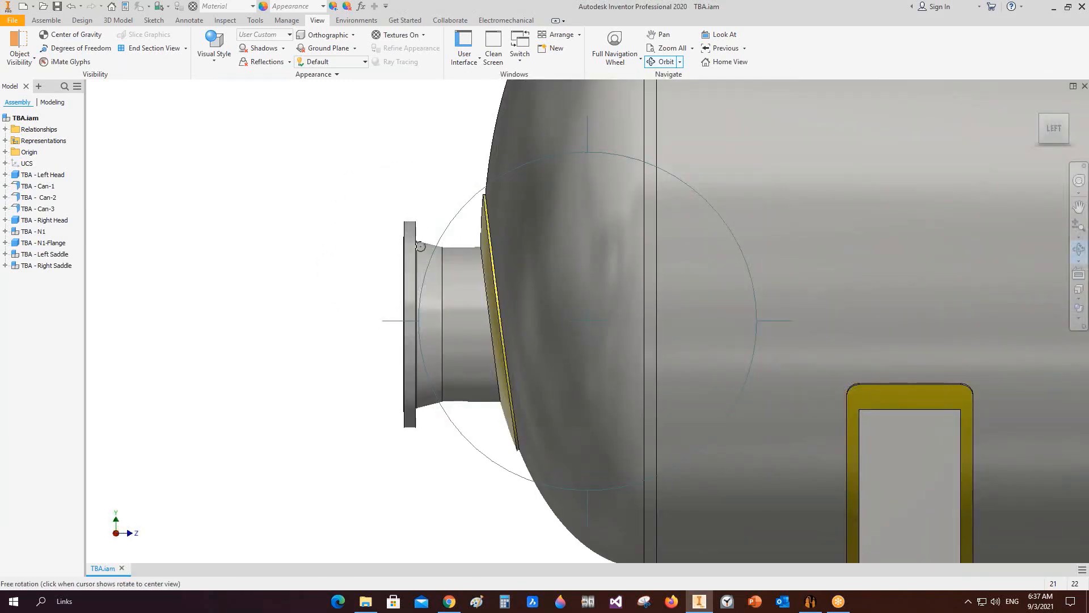
{"action": "right_click", "coordinate": [462, 255]}
{"action": "left_click", "coordinate": [495, 258]}
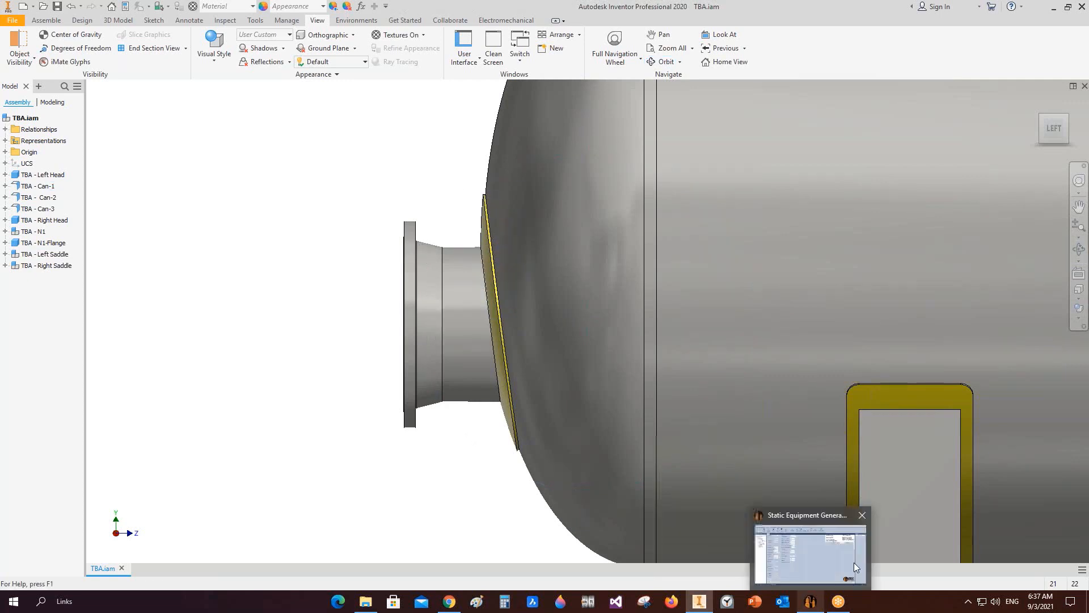
Step: Switch to Static Equipment Generator and add a gasket named N1-Gasket under the N1 nozzle's External folder
{"action": "left_click", "coordinate": [813, 603]}
{"action": "left_click", "coordinate": [81, 151]}
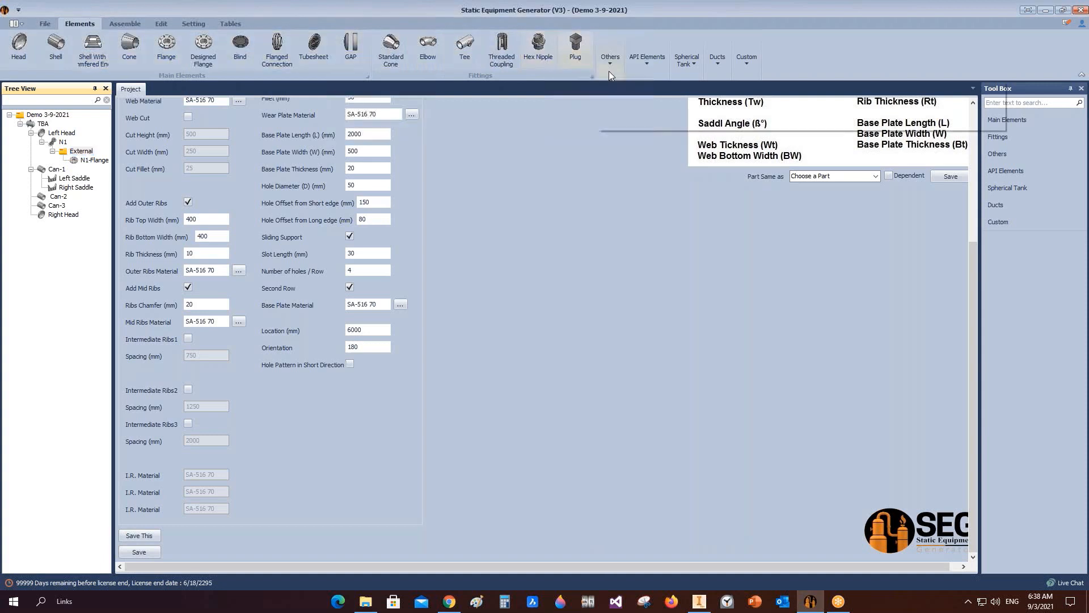
{"action": "left_click", "coordinate": [610, 59]}
{"action": "left_click", "coordinate": [622, 97]}
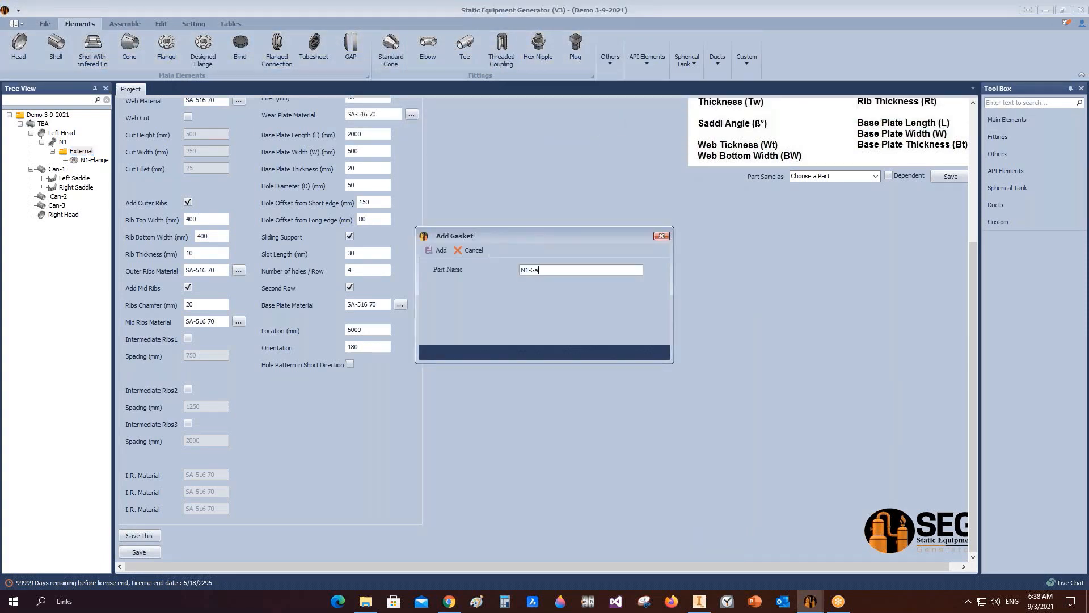
{"action": "key", "text": "Return"}
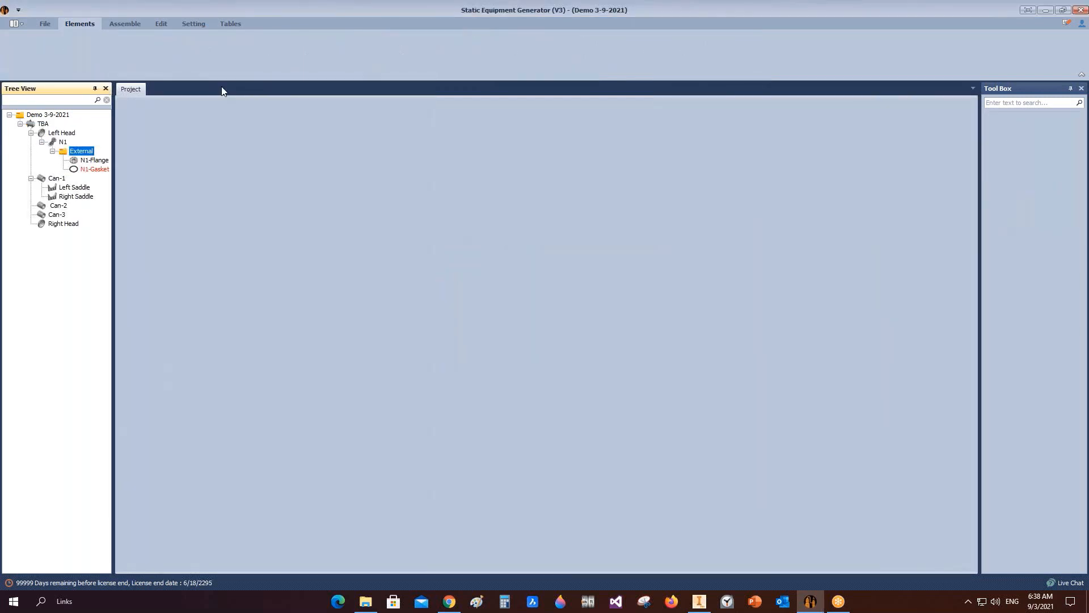
Step: Set N1-Gasket to an RF Gasket For ASME B16.5 Flanges, rating 150, size 24, and save it
{"action": "left_click", "coordinate": [81, 170]}
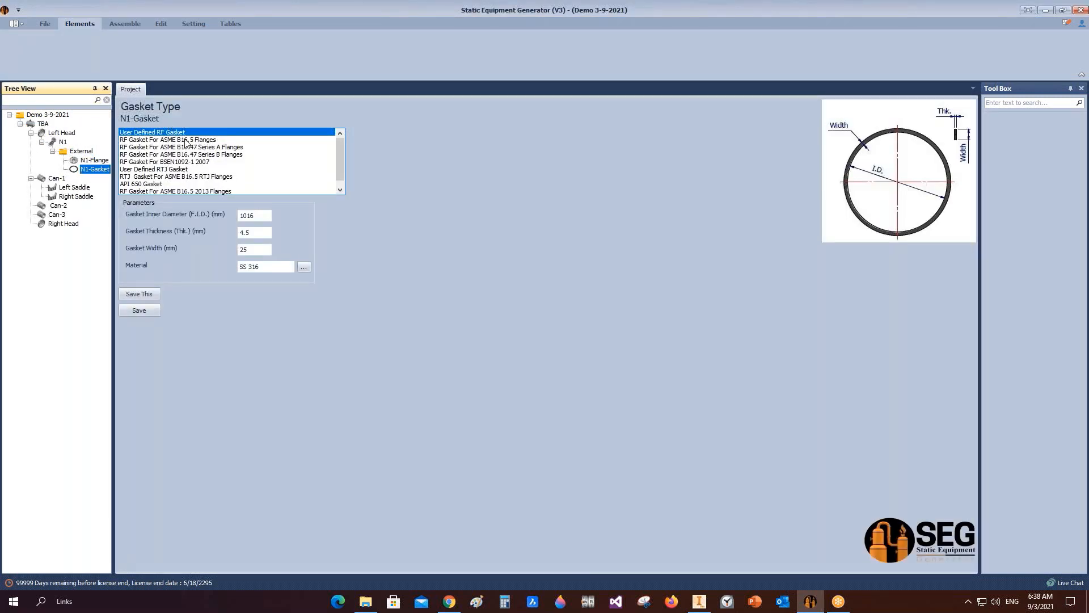
{"action": "left_click", "coordinate": [165, 141]}
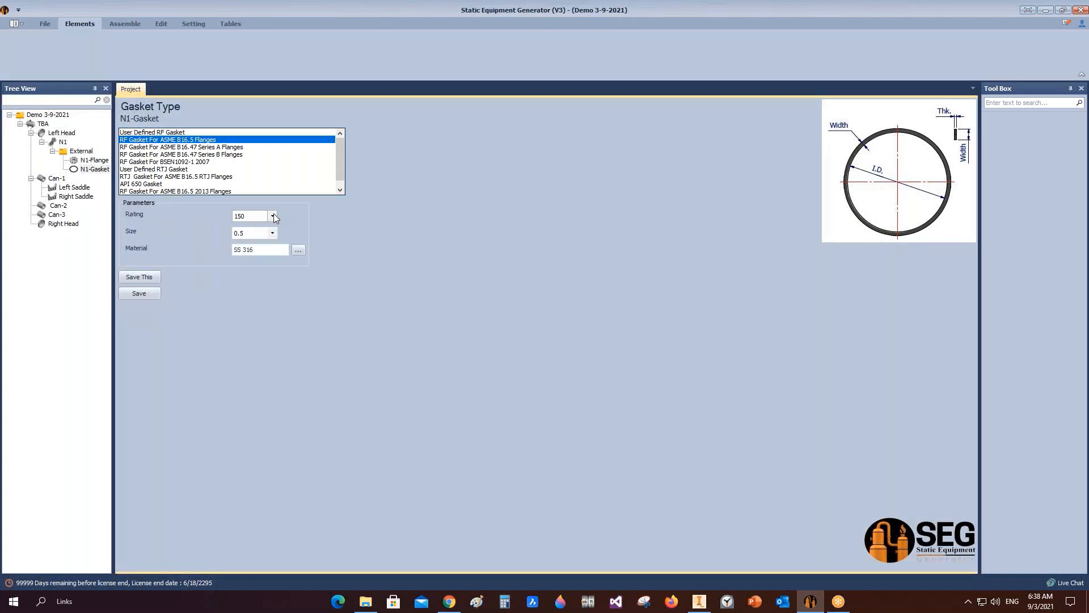
{"action": "left_click", "coordinate": [272, 233]}
{"action": "left_click", "coordinate": [254, 384]}
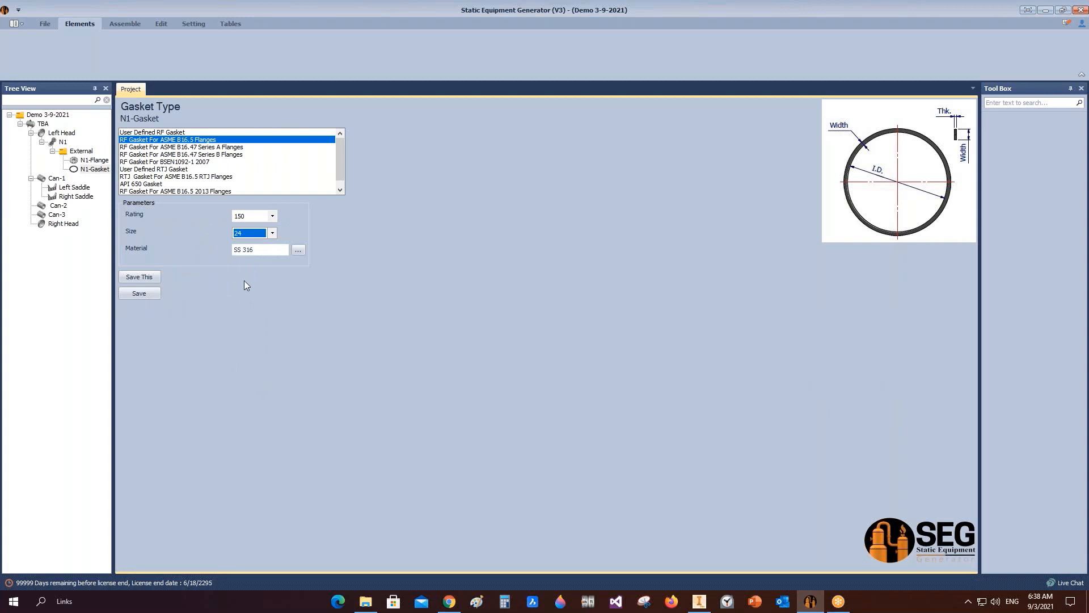
{"action": "left_click", "coordinate": [270, 253]}
{"action": "left_click", "coordinate": [156, 293]}
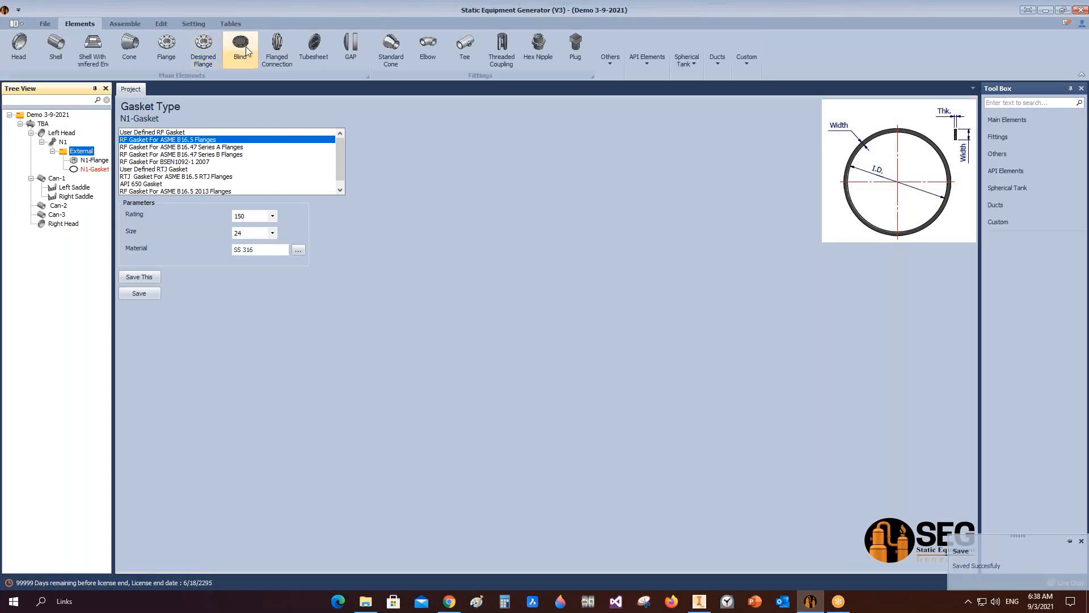
Step: Add a blind named N1-Blind under N1's External folder as RF Blind ASME B16.5, size 24, flipped, and save it
{"action": "left_click", "coordinate": [240, 46]}
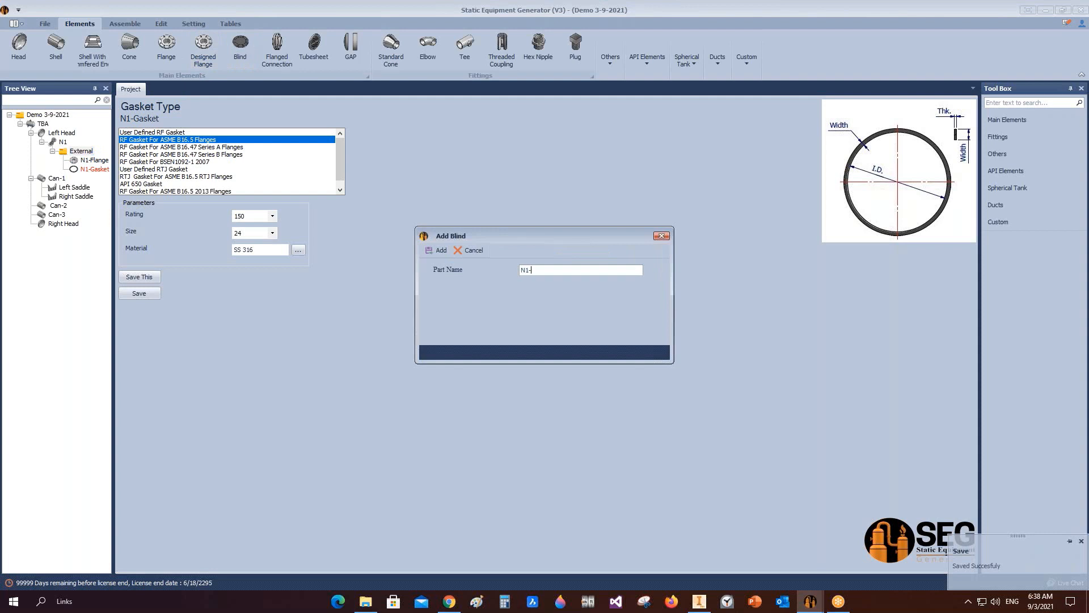
{"action": "key", "text": "Return"}
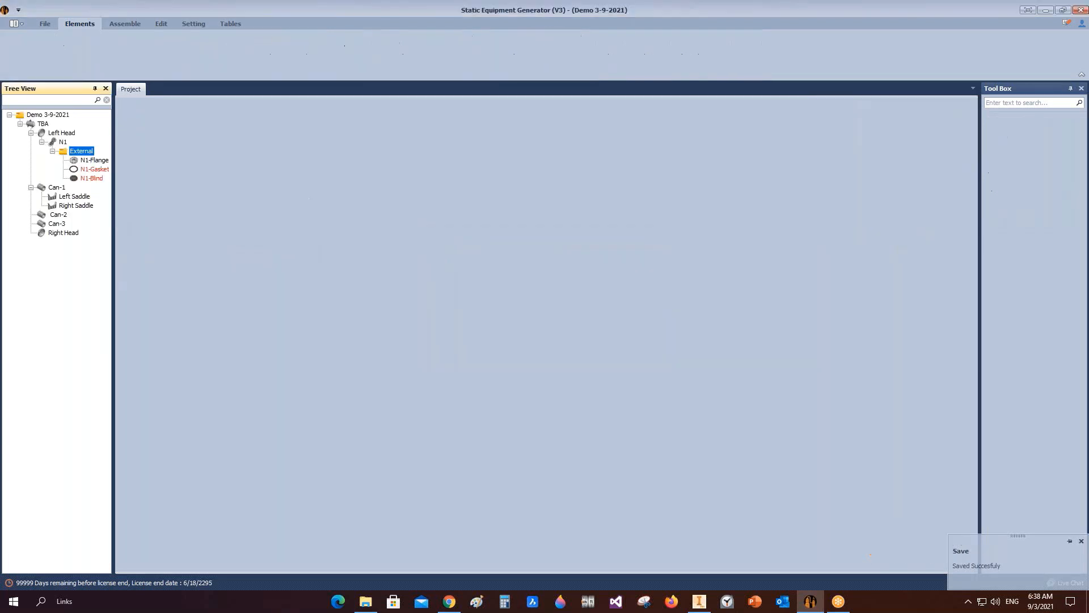
{"action": "left_click", "coordinate": [74, 179]}
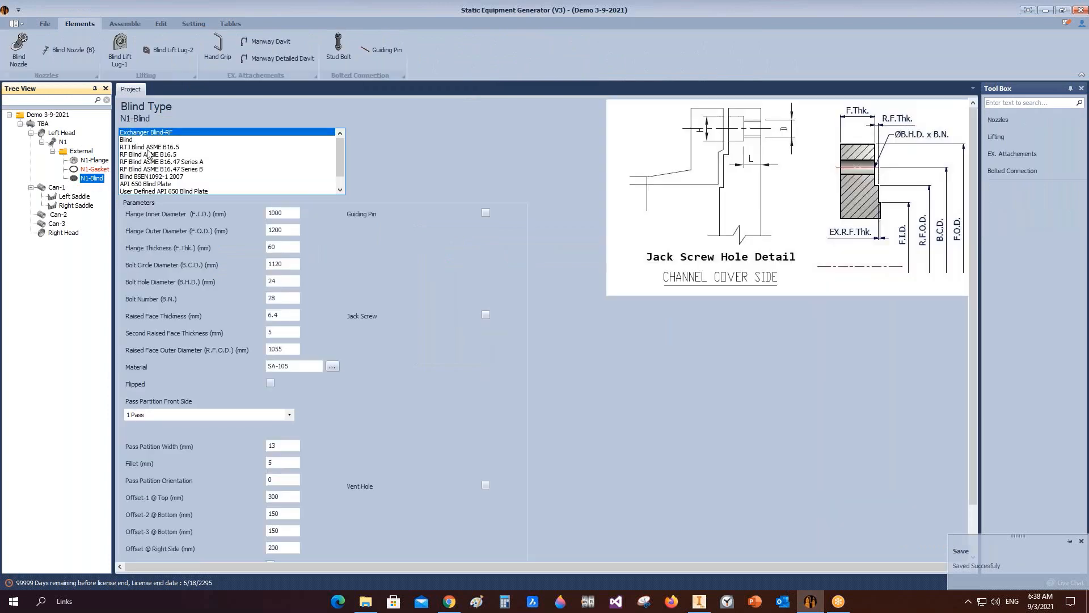
{"action": "left_click", "coordinate": [147, 155]}
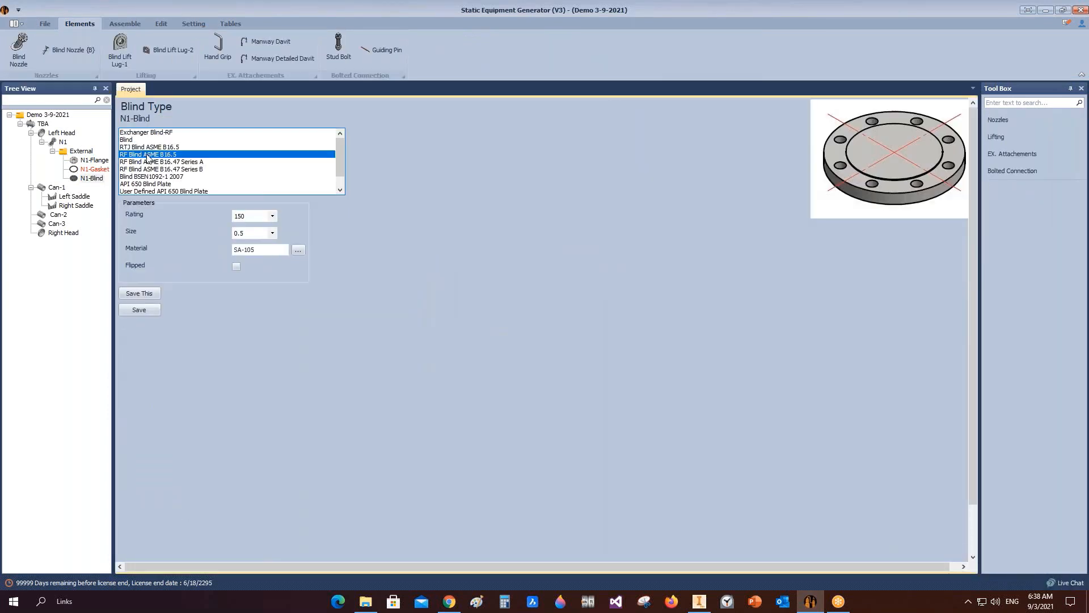
{"action": "left_click", "coordinate": [273, 232]}
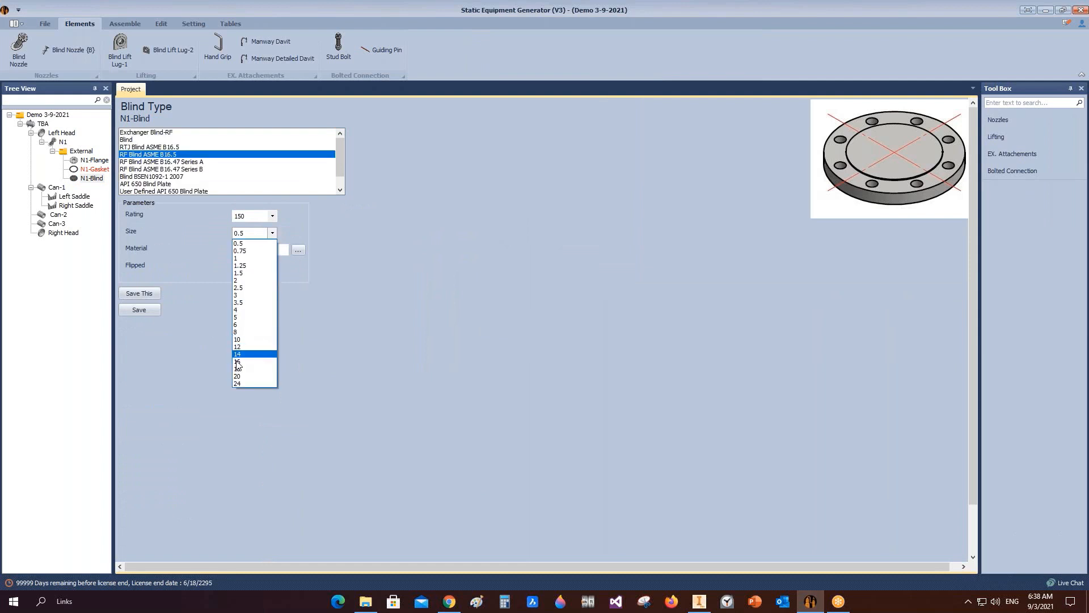
{"action": "left_click", "coordinate": [250, 356]}
{"action": "left_click", "coordinate": [236, 268]}
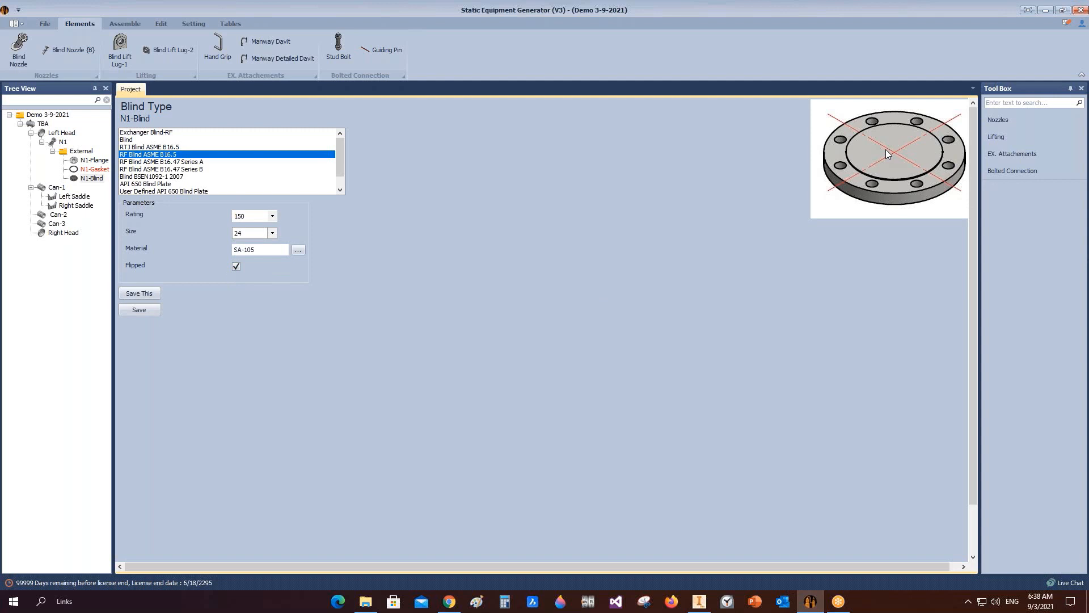
{"action": "left_click", "coordinate": [154, 311]}
Step: Assemble the new gasket and blind into the vessel in Inventor and save the assembly
{"action": "left_click", "coordinate": [124, 24]}
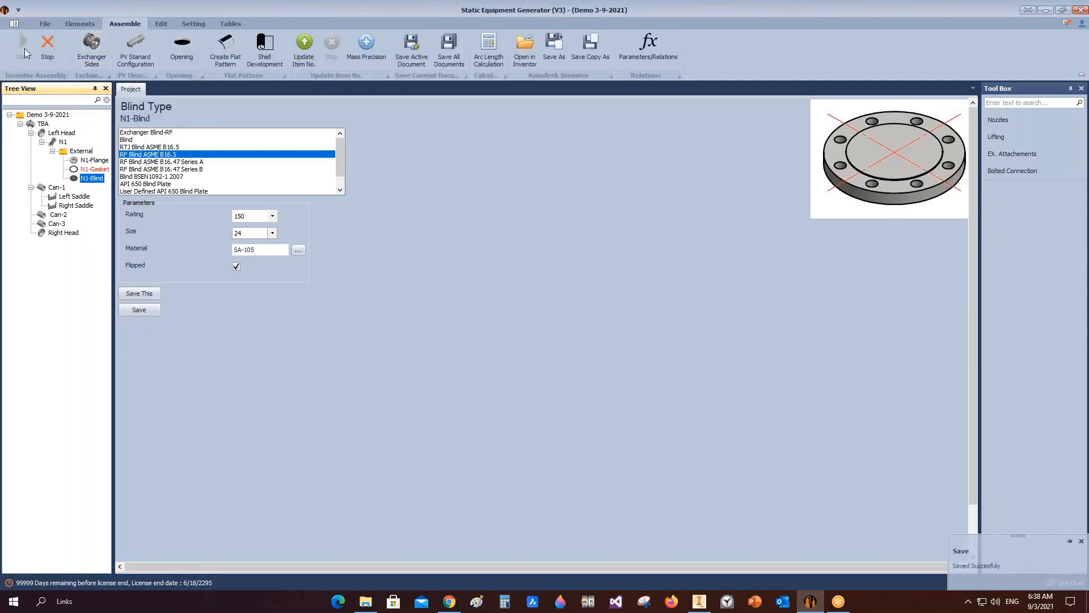
{"action": "left_click", "coordinate": [702, 554]}
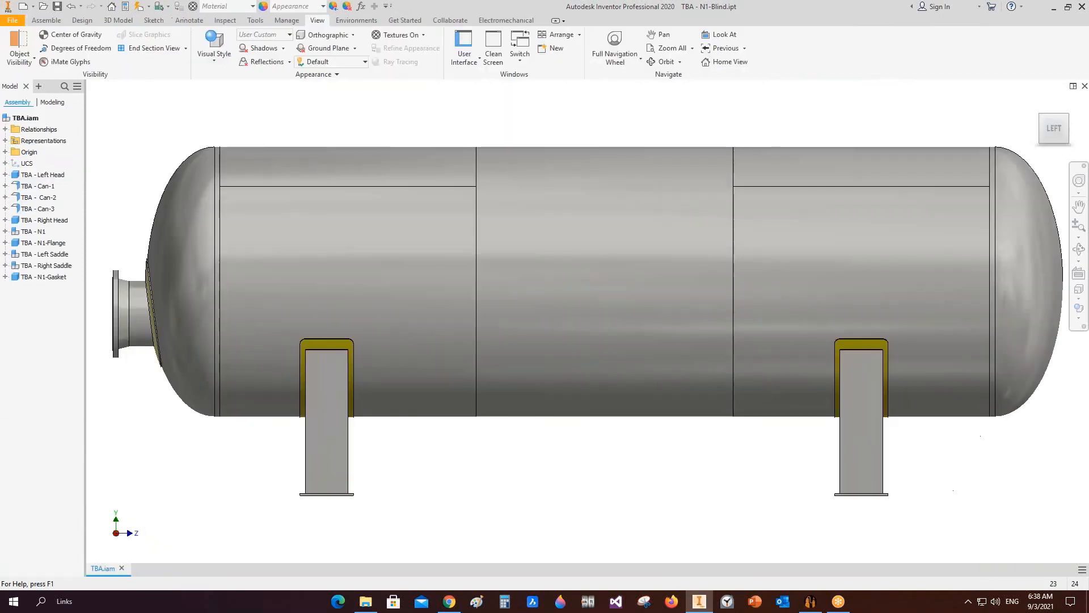
{"action": "key", "text": "ctrl+s"}
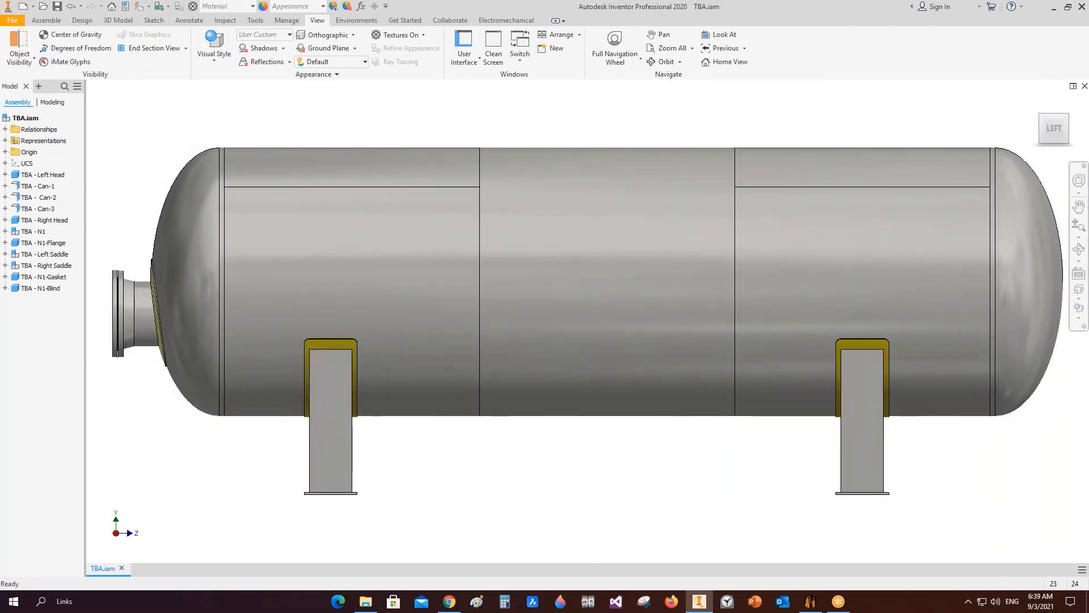
Step: Orbit and zoom in to inspect the blind on the N1 nozzle
{"action": "left_click", "coordinate": [1079, 249]}
{"action": "left_click_drag", "start_coordinate": [577, 334], "coordinate": [652, 363]}
{"action": "scroll", "coordinate": [196, 407], "scroll_direction": "down", "scroll_amount": 1}
{"action": "middle_click_drag", "start_coordinate": [196, 407], "coordinate": [549, 325]}
{"action": "left_click_drag", "start_coordinate": [549, 324], "coordinate": [494, 344]}
{"action": "scroll", "coordinate": [285, 352], "scroll_direction": "up", "scroll_amount": 2}
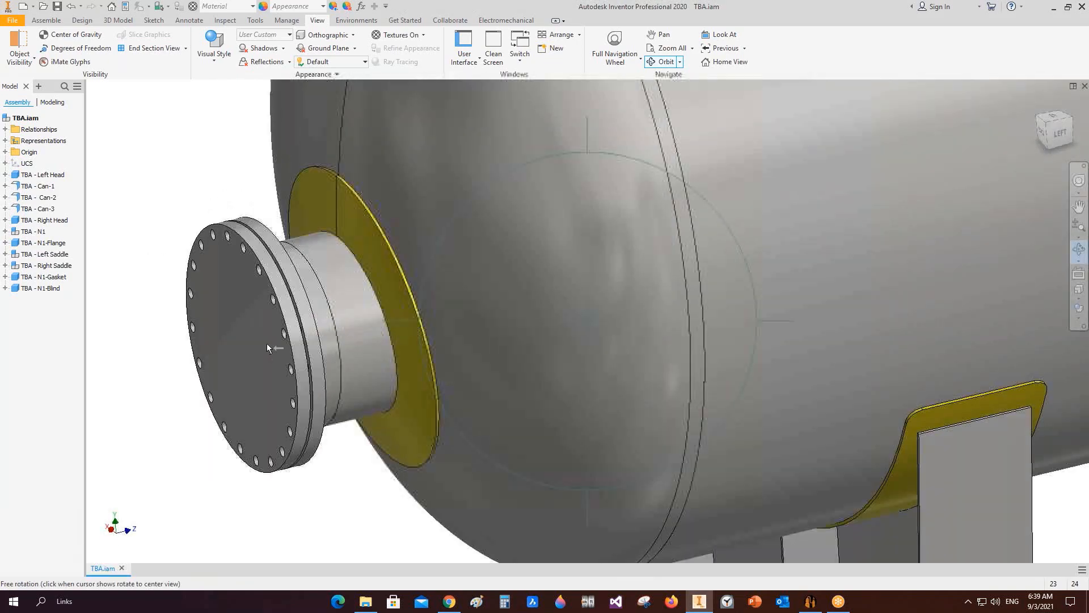
{"action": "right_click", "coordinate": [268, 242]}
{"action": "left_click", "coordinate": [293, 241]}
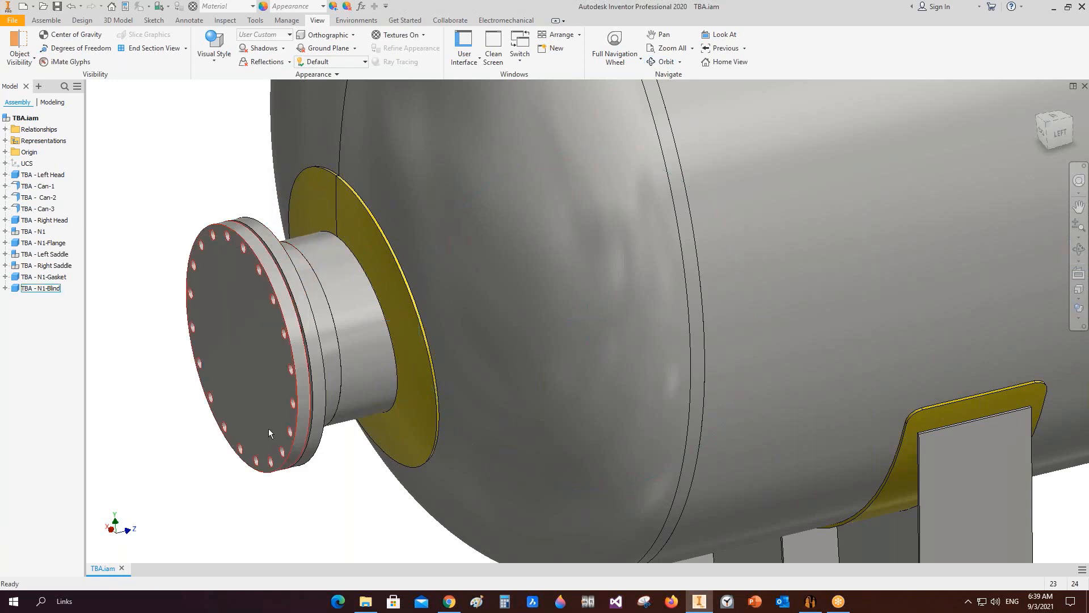
Step: Switch to Static Equipment Generator and add a hand grip named N1-Grip to N1-Blind
{"action": "left_click", "coordinate": [811, 600]}
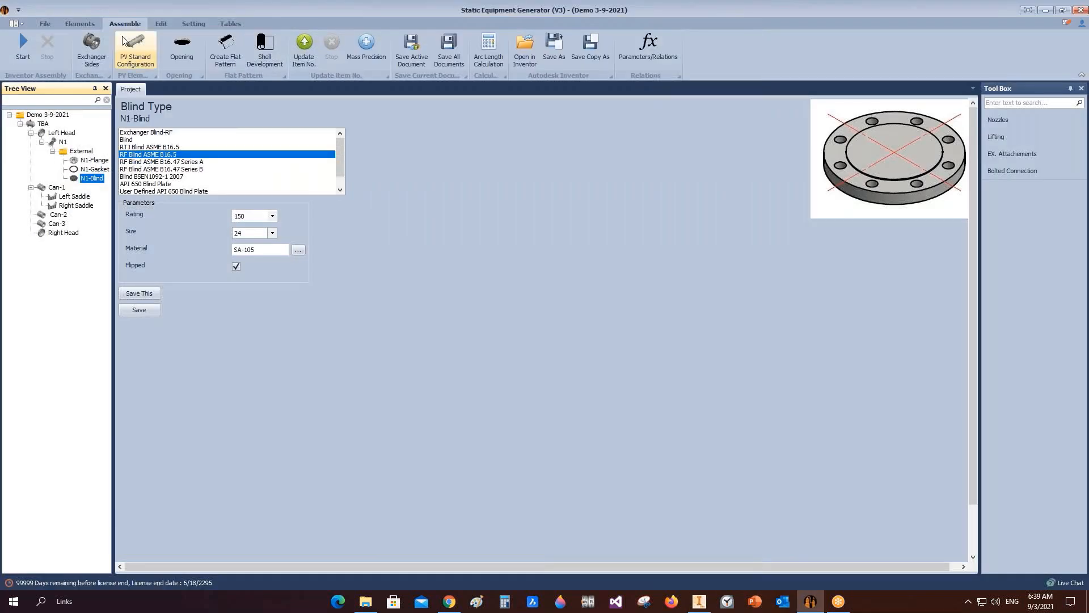
{"action": "left_click", "coordinate": [79, 23]}
{"action": "left_click", "coordinate": [218, 49]}
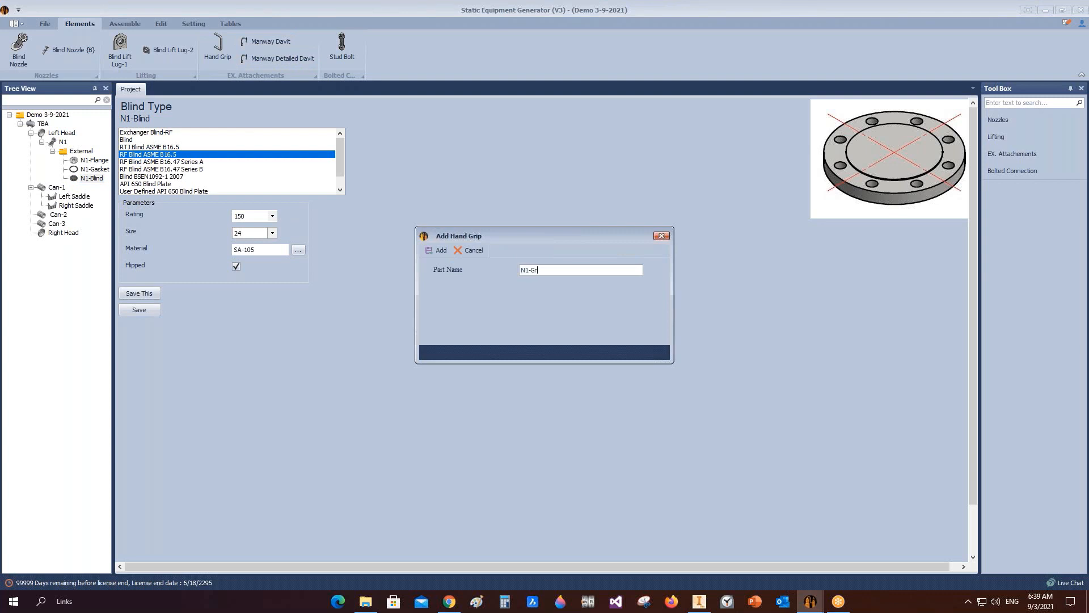
{"action": "left_click", "coordinate": [437, 251]}
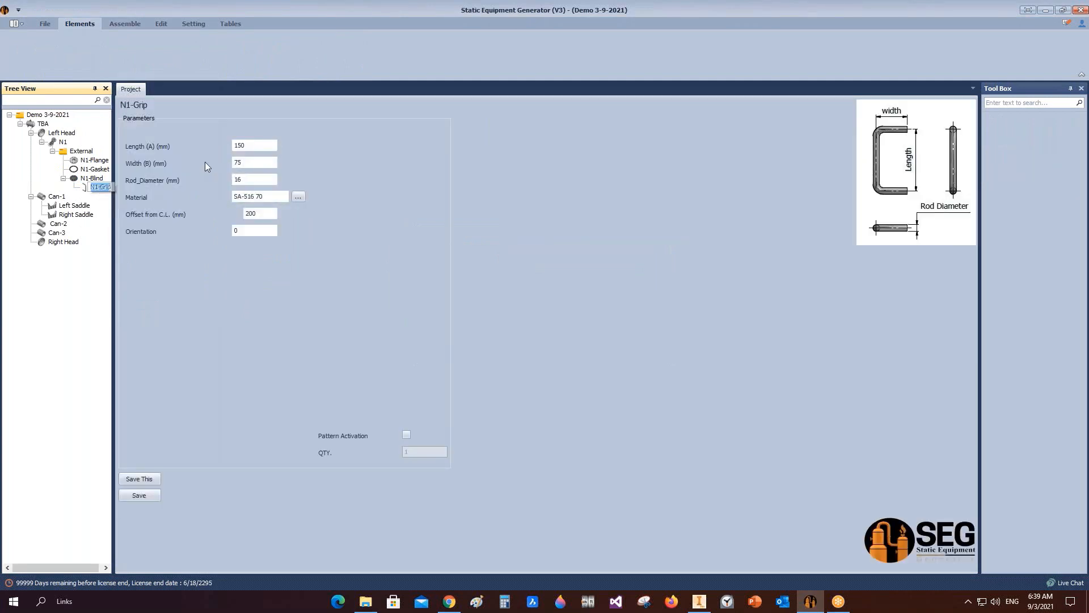
Step: Enable pattern activation for N1-Grip with a quantity of 2 and save it
{"action": "left_click", "coordinate": [234, 146]}
{"action": "key", "text": "Tab"}
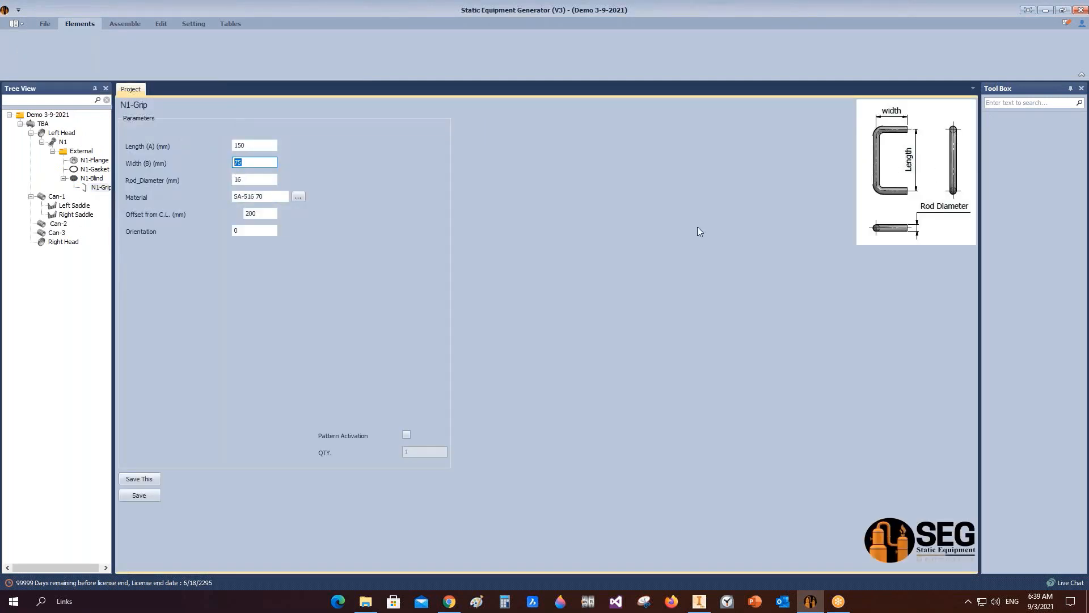
{"action": "left_click", "coordinate": [407, 435]}
{"action": "left_click", "coordinate": [418, 456]}
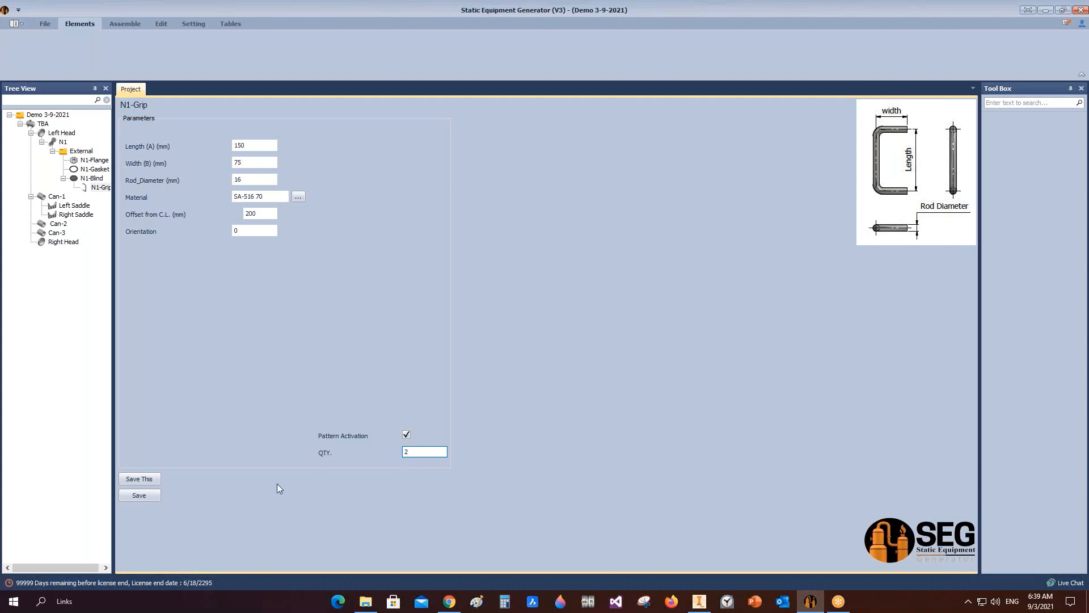
{"action": "left_click", "coordinate": [151, 497]}
Step: Assemble the N1 hand grips into the vessel in Inventor
{"action": "left_click", "coordinate": [123, 23]}
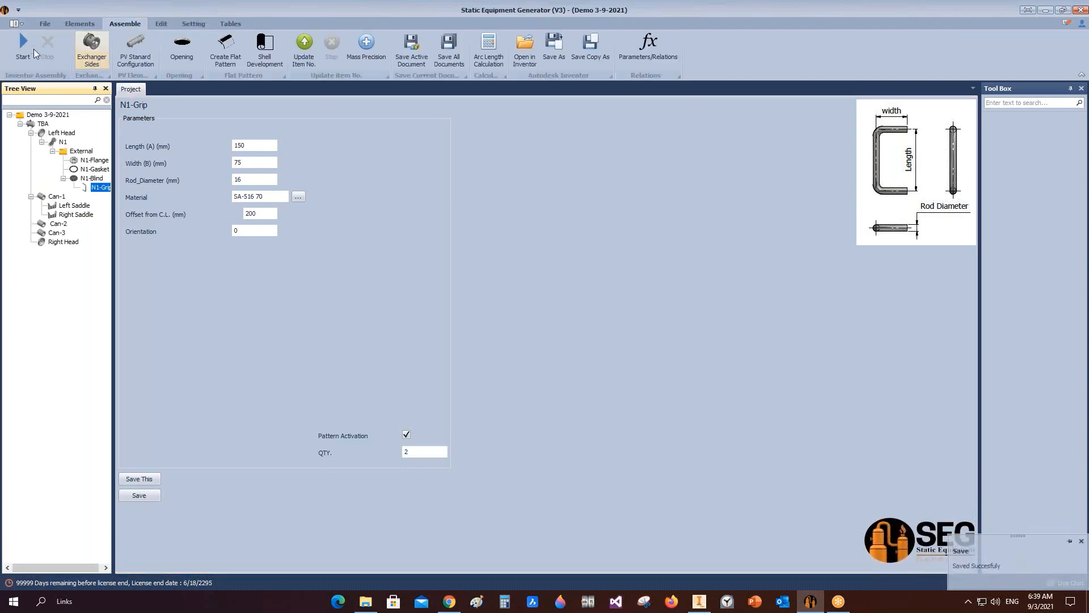
{"action": "left_click", "coordinate": [699, 601]}
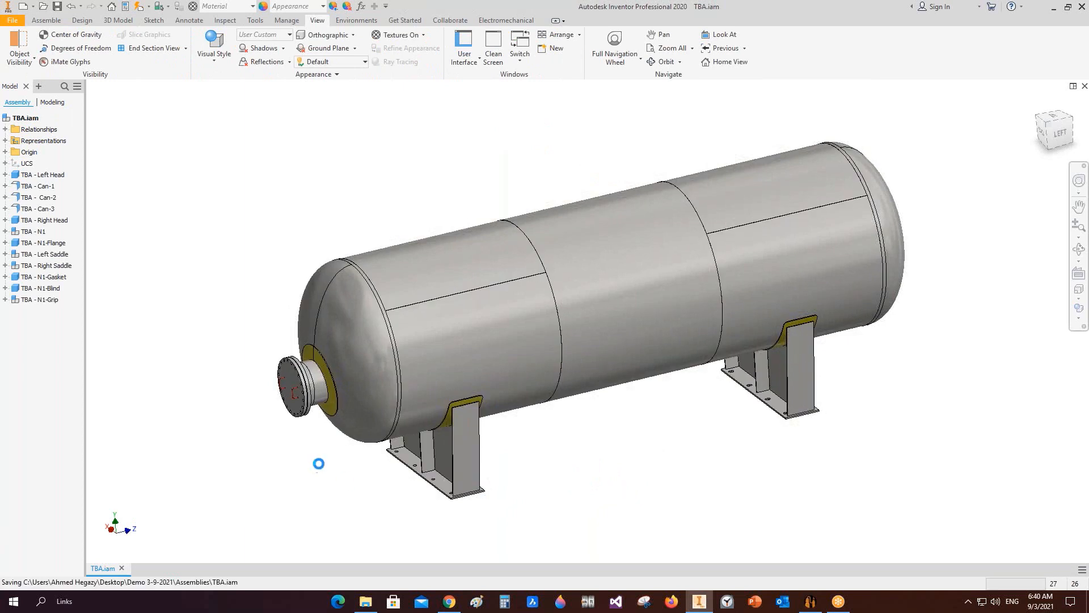
{"action": "scroll", "coordinate": [297, 387], "scroll_direction": "up", "scroll_amount": 8}
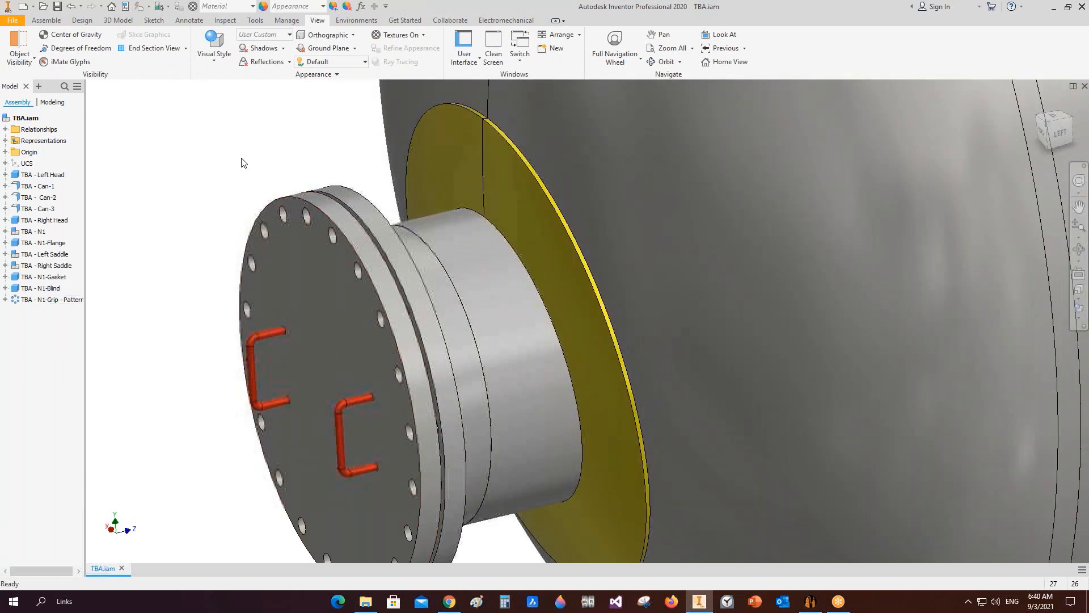
{"action": "left_click", "coordinate": [256, 20]}
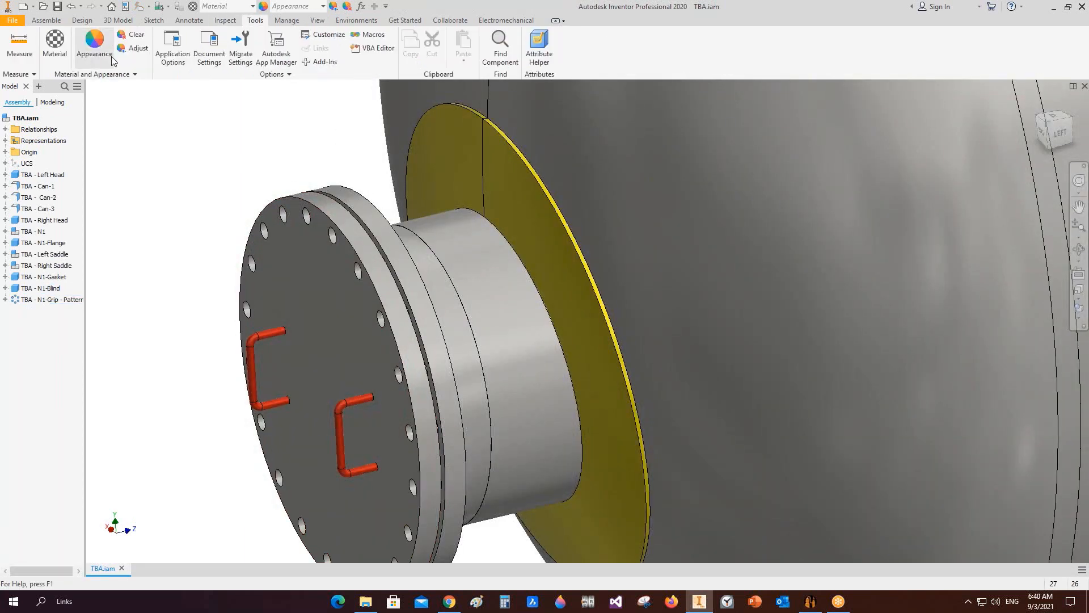
Step: Measure the distance between the blind's face and the nozzle flange's circular edge
{"action": "left_click", "coordinate": [19, 43]}
{"action": "left_click", "coordinate": [334, 272]}
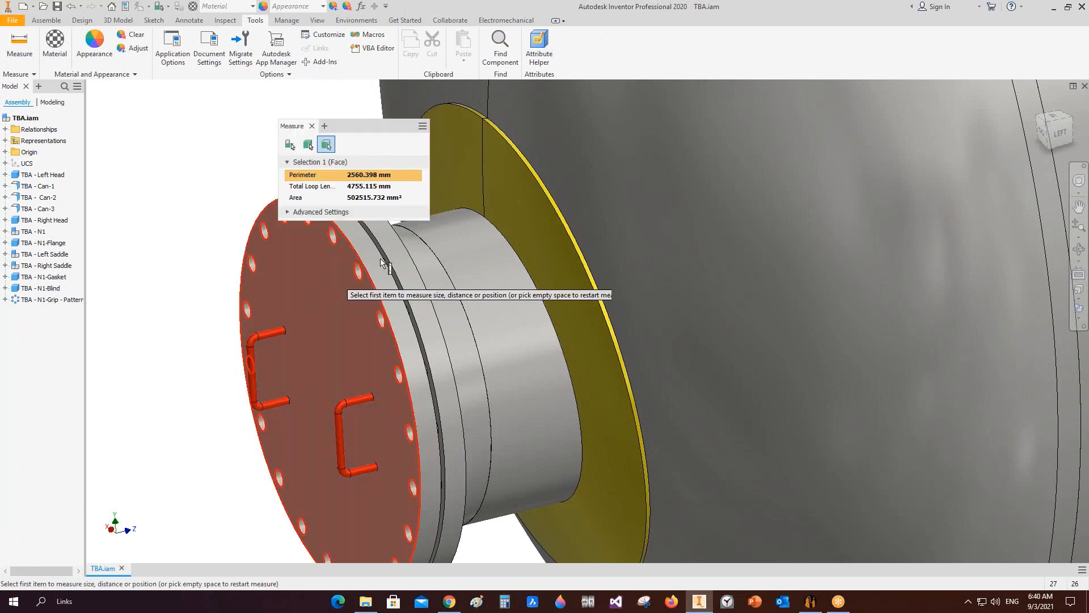
{"action": "left_click", "coordinate": [411, 236]}
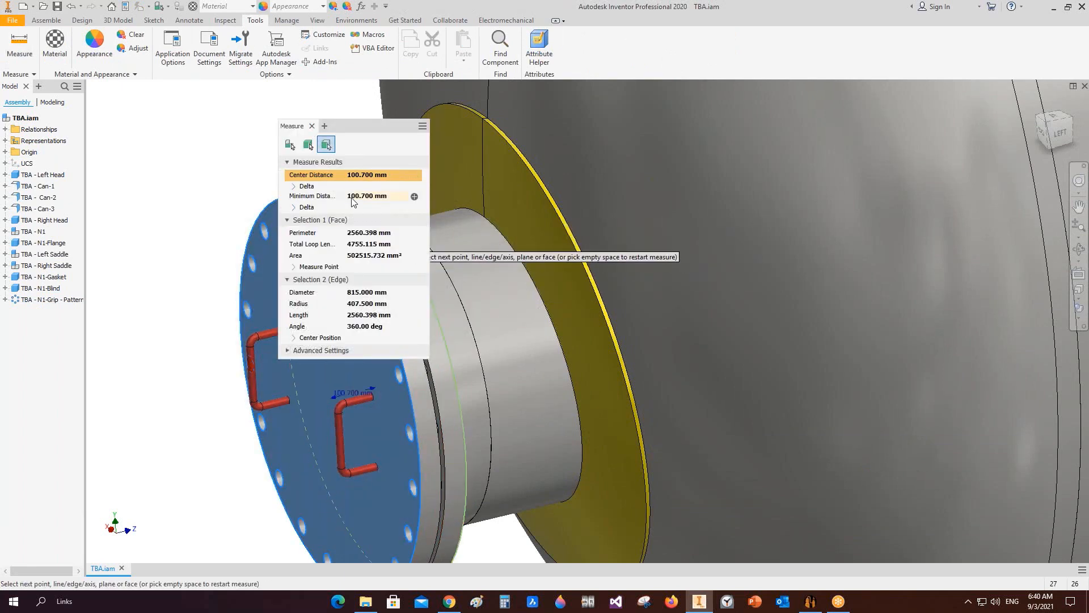
{"action": "left_click", "coordinate": [312, 126]}
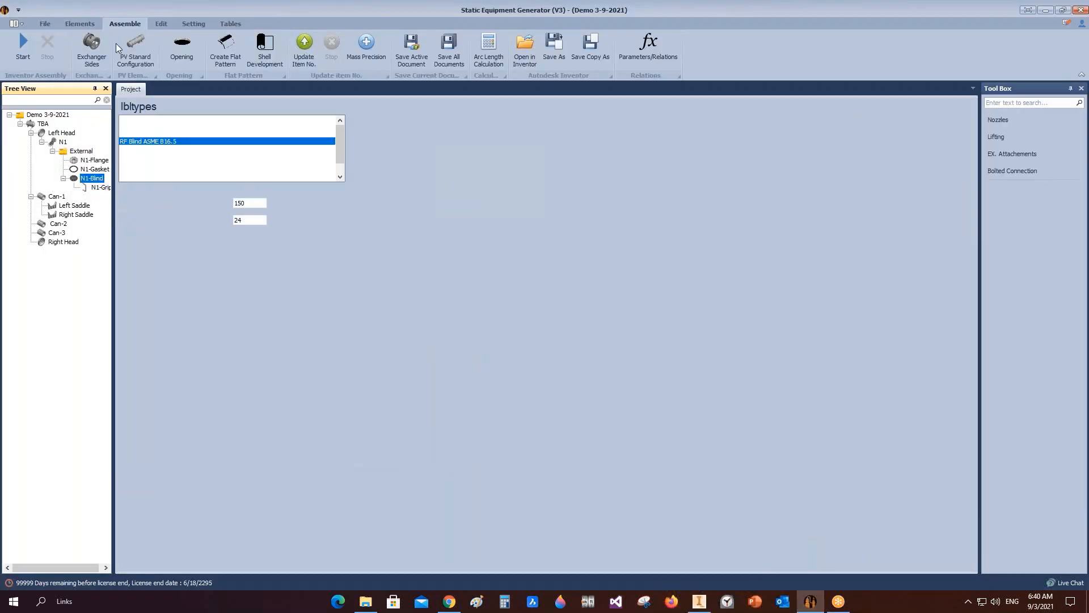
Step: Switch to Static Equipment Generator and add a stud bolt named N1-Stud to N1-Blind
{"action": "left_click", "coordinate": [80, 23]}
{"action": "left_click", "coordinate": [340, 54]}
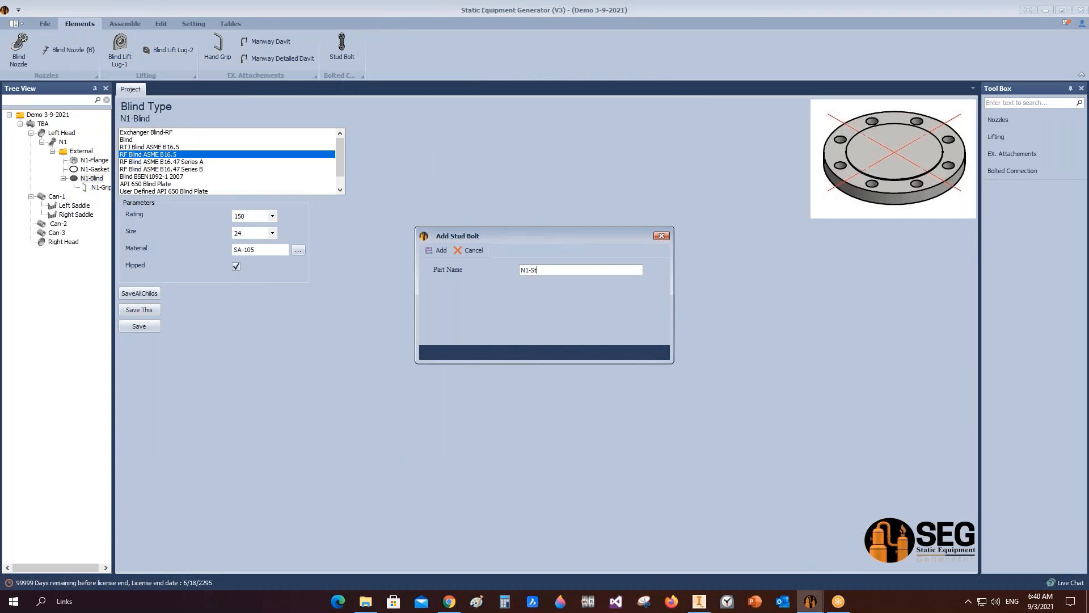
{"action": "left_click", "coordinate": [428, 251]}
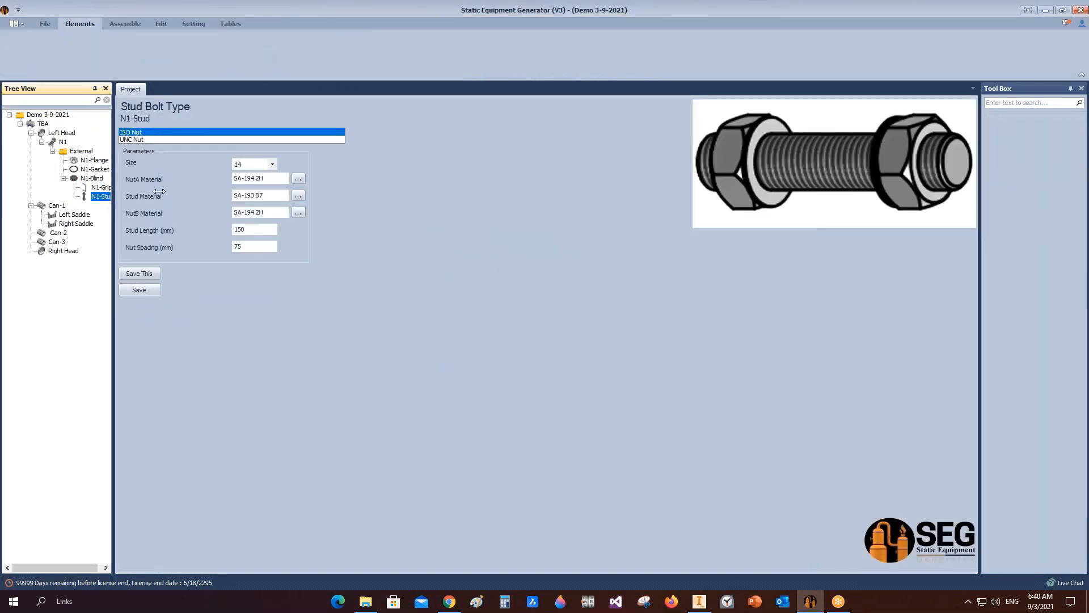
Step: Set N1-Stud to UNC Nut, size 1 1/4, stud length 185 mm and nut spacing 100.7 mm, then save it
{"action": "left_click_drag", "start_coordinate": [159, 192], "coordinate": [159, 191]}
{"action": "left_click", "coordinate": [261, 140]}
{"action": "left_click", "coordinate": [317, 164]}
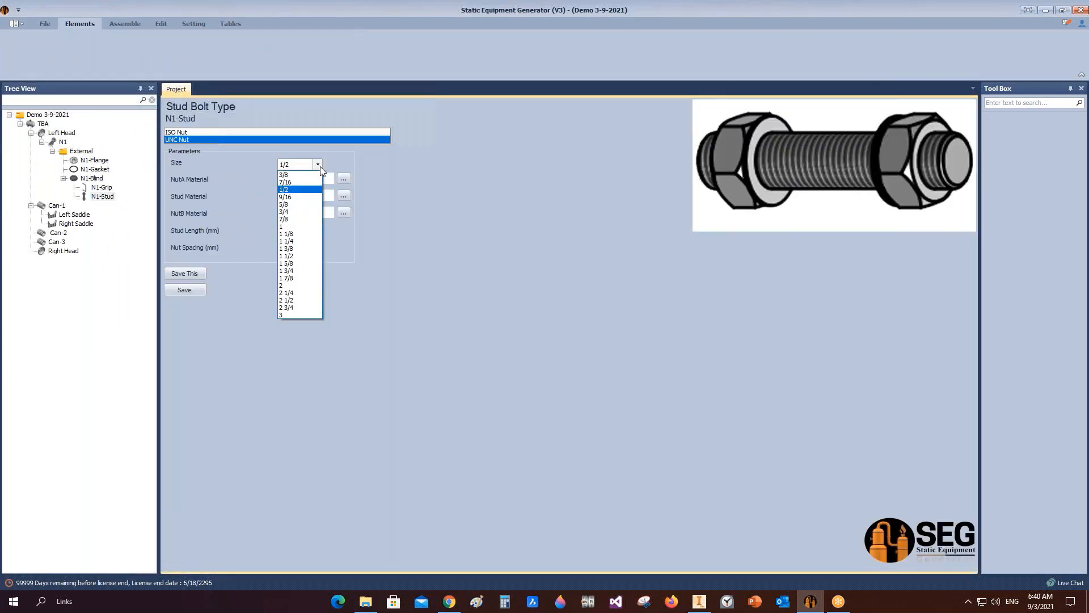
{"action": "left_click", "coordinate": [289, 241]}
{"action": "left_click", "coordinate": [299, 247]}
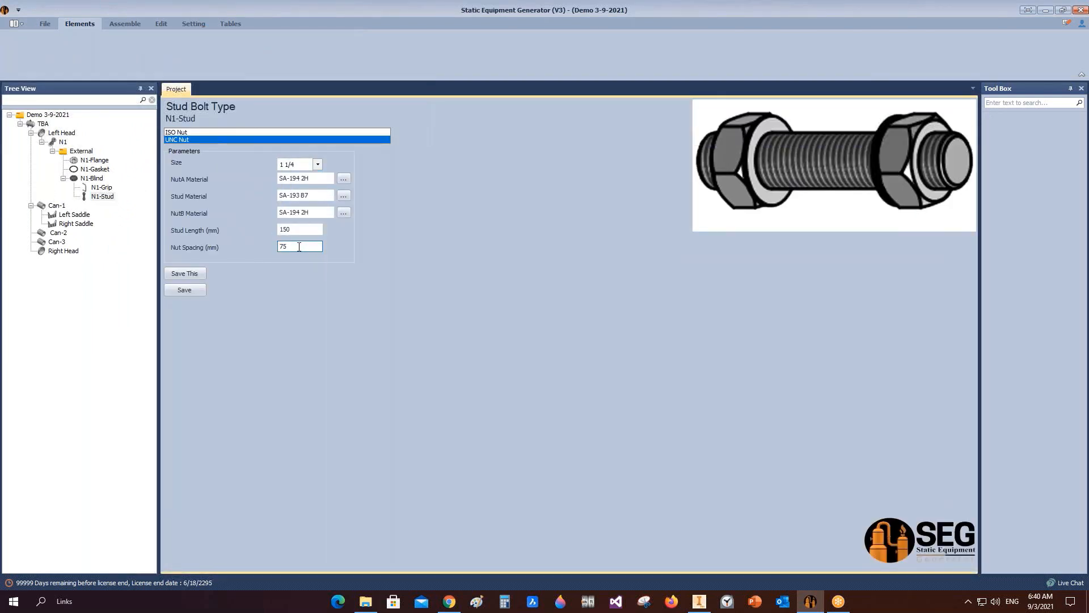
{"action": "left_click_drag", "start_coordinate": [299, 246], "coordinate": [214, 222]}
{"action": "type", "text": "1"}
{"action": "left_click", "coordinate": [185, 290]}
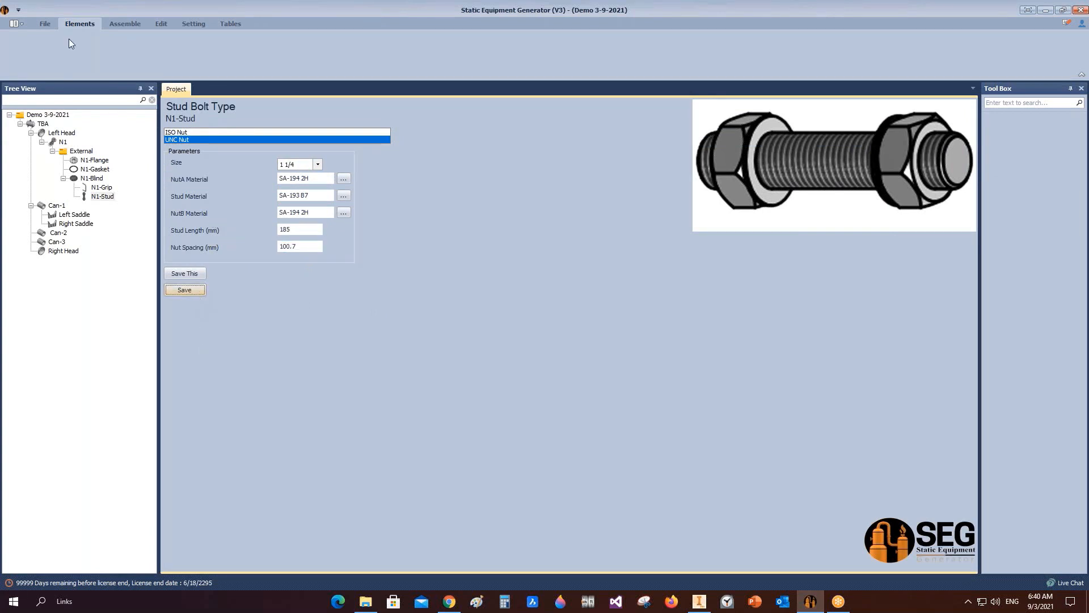
Step: Assemble the N1 stud bolts into the vessel in Inventor
{"action": "left_click", "coordinate": [123, 24]}
{"action": "left_click", "coordinate": [699, 599]}
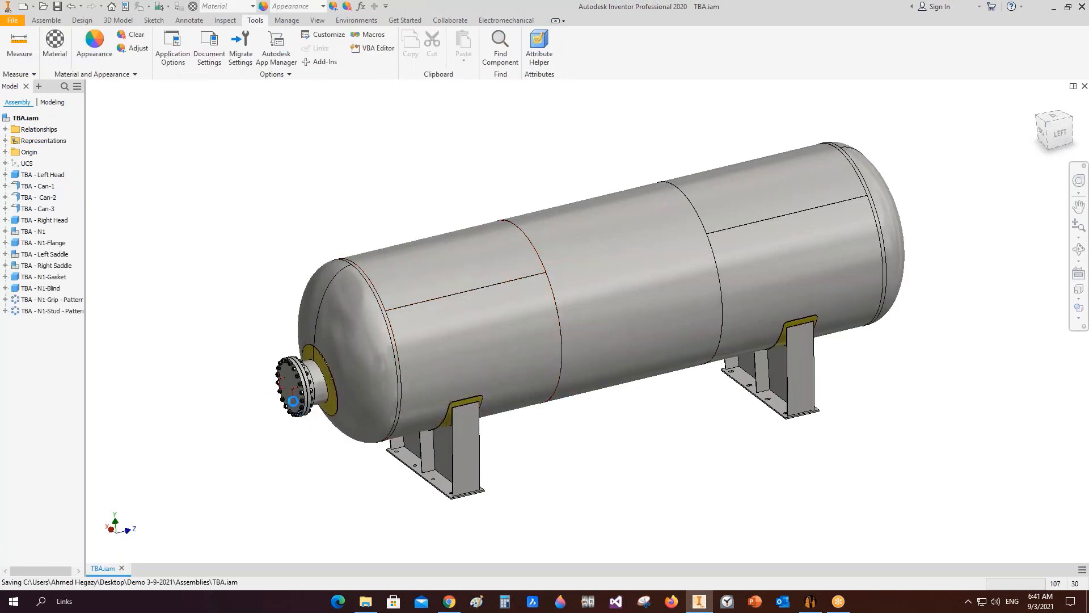
Step: Orbit and zoom around the vessel to inspect the stud bolts on the N1 nozzle
{"action": "scroll", "coordinate": [295, 400], "scroll_direction": "down", "scroll_amount": 5}
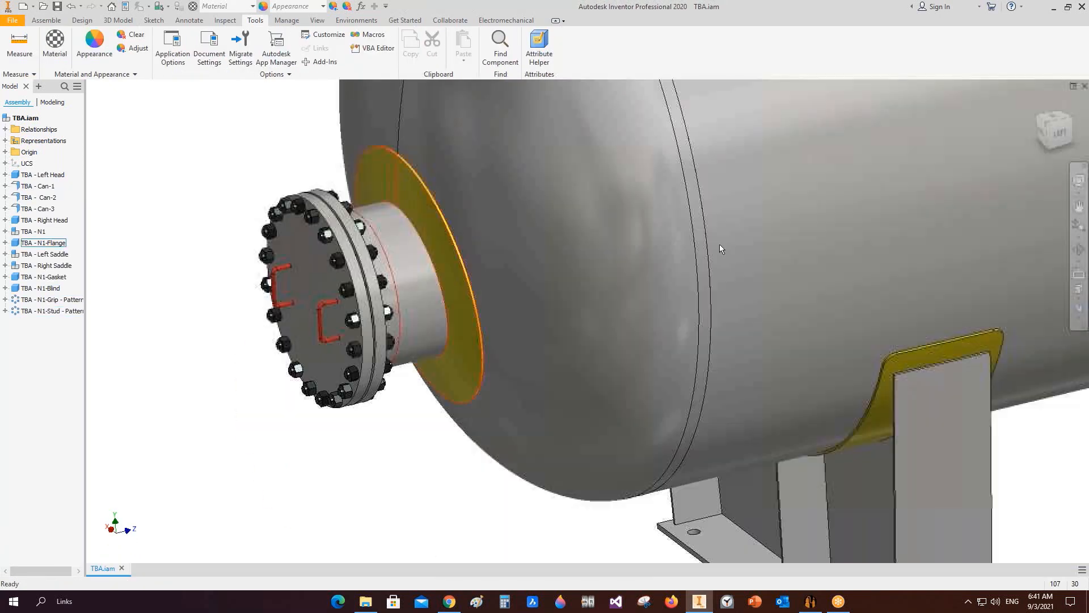
{"action": "left_click", "coordinate": [1080, 253]}
{"action": "scroll", "coordinate": [457, 272], "scroll_direction": "up", "scroll_amount": 2}
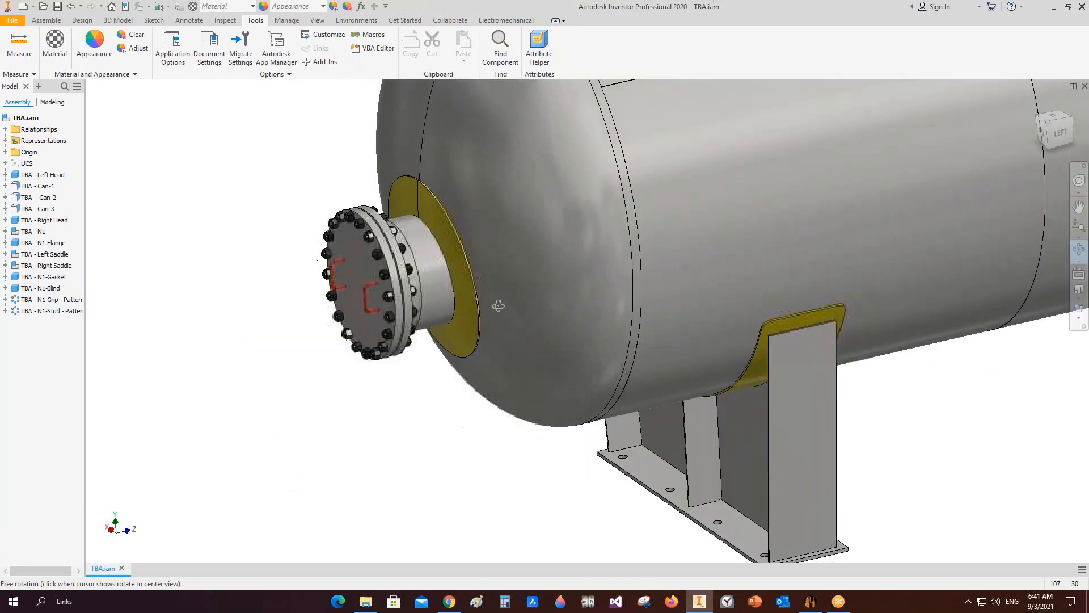
{"action": "left_click_drag", "start_coordinate": [499, 306], "coordinate": [700, 353]}
{"action": "scroll", "coordinate": [908, 238], "scroll_direction": "down", "scroll_amount": 4}
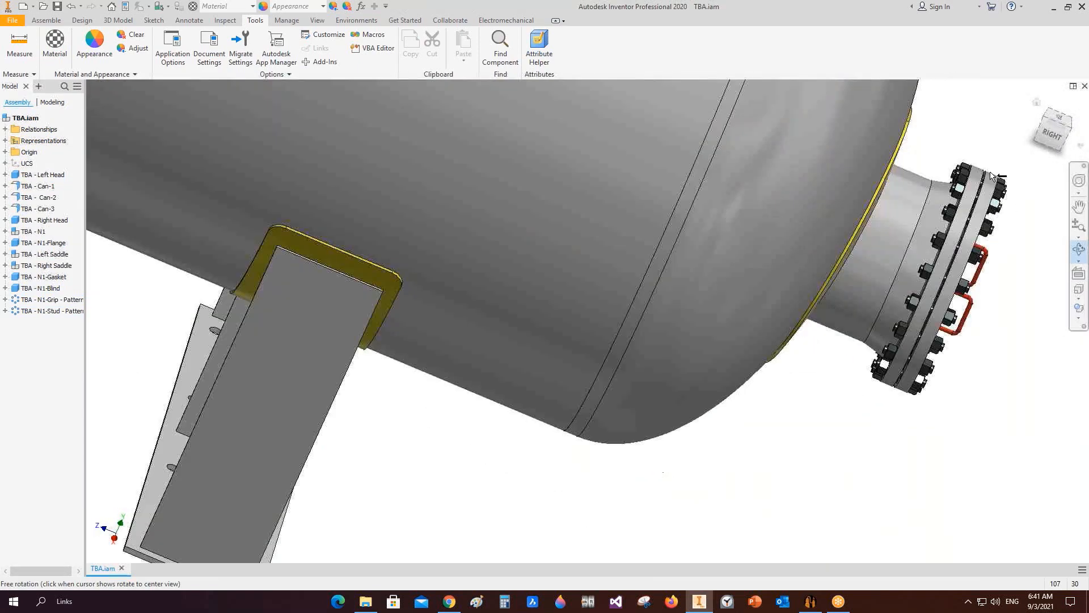
{"action": "scroll", "coordinate": [714, 250], "scroll_direction": "up", "scroll_amount": 2}
{"action": "left_click_drag", "start_coordinate": [713, 249], "coordinate": [482, 283]}
{"action": "right_click", "coordinate": [482, 276]}
{"action": "left_click", "coordinate": [431, 273]}
Step: Open the Bill of Material, fit its columns and review the part quantities before closing it
{"action": "left_click", "coordinate": [810, 601]}
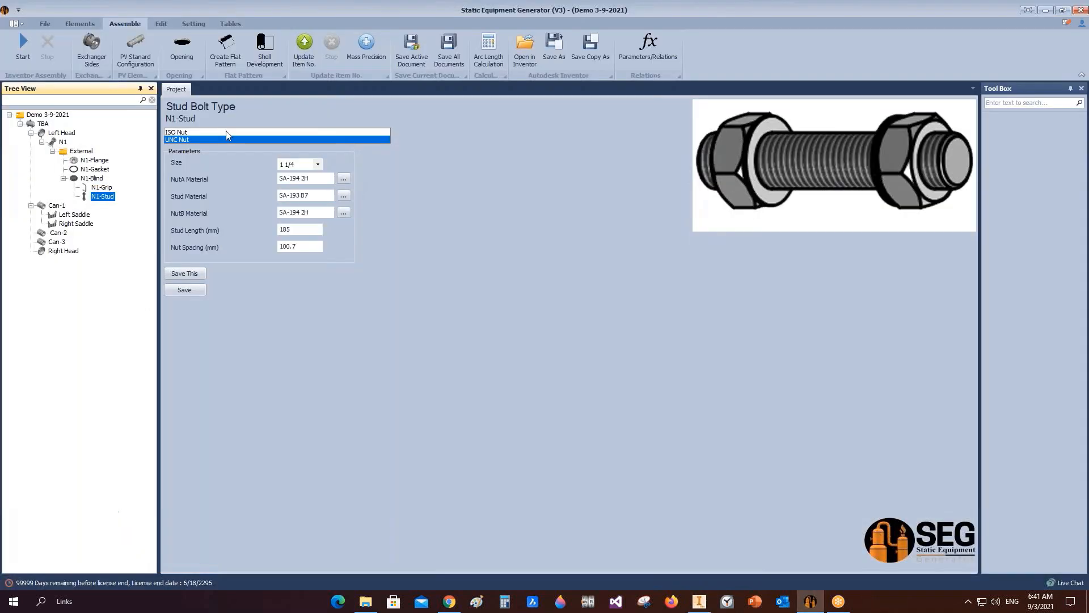
{"action": "left_click", "coordinate": [15, 56]}
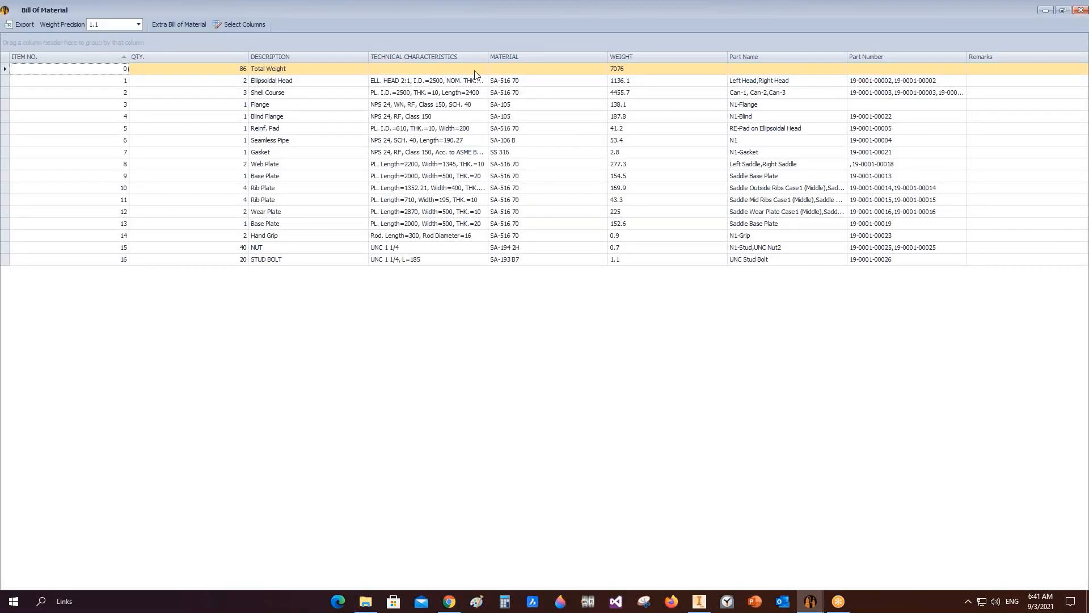
{"action": "double_click", "coordinate": [250, 57]}
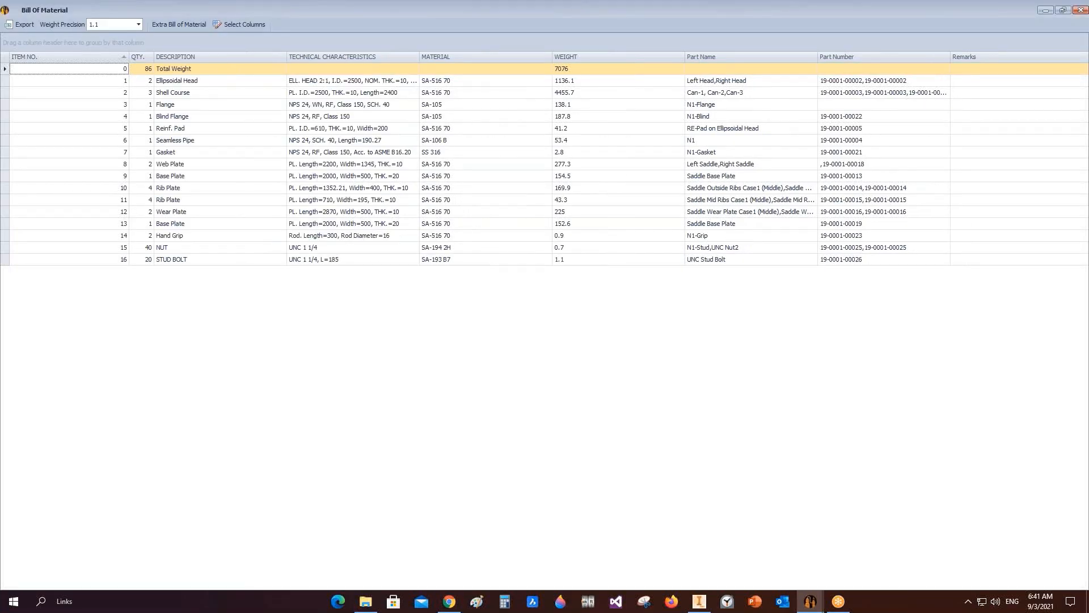
{"action": "double_click", "coordinate": [288, 56]}
{"action": "double_click", "coordinate": [350, 57]}
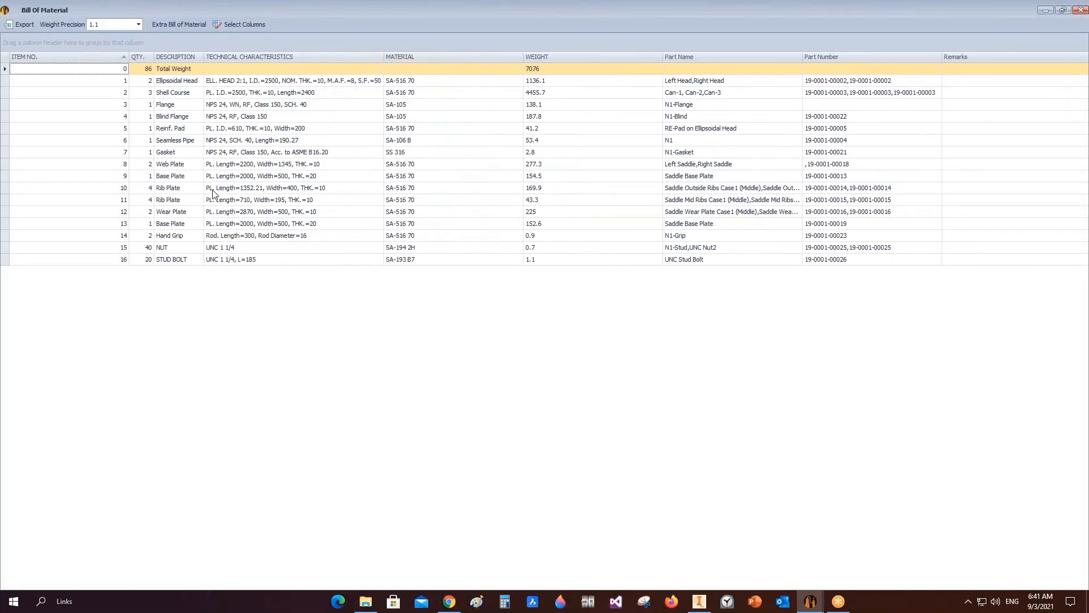
{"action": "left_click", "coordinate": [146, 84]}
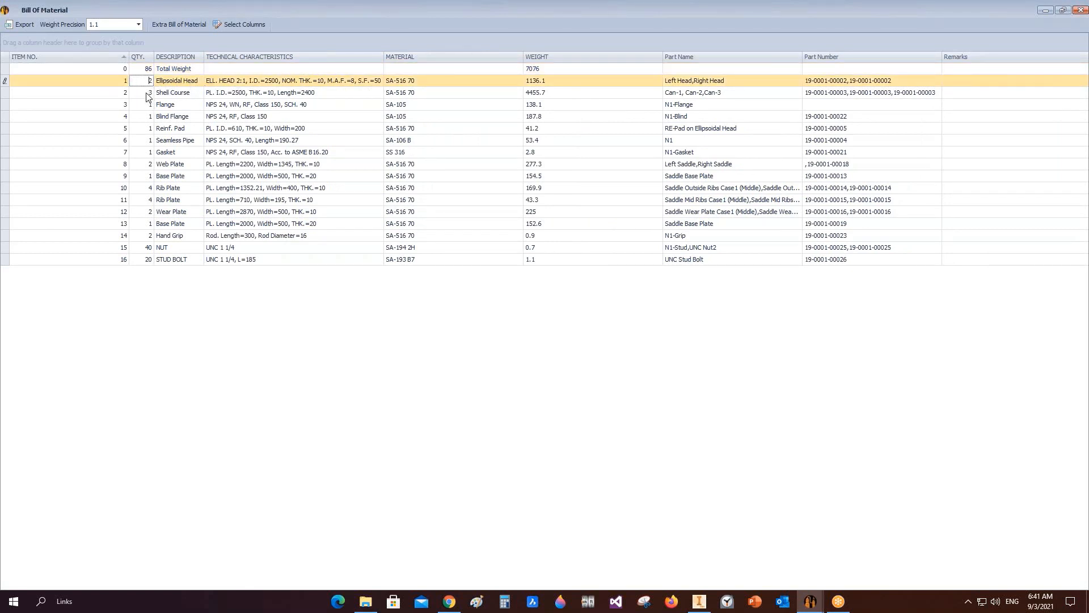
{"action": "left_click", "coordinate": [149, 94]}
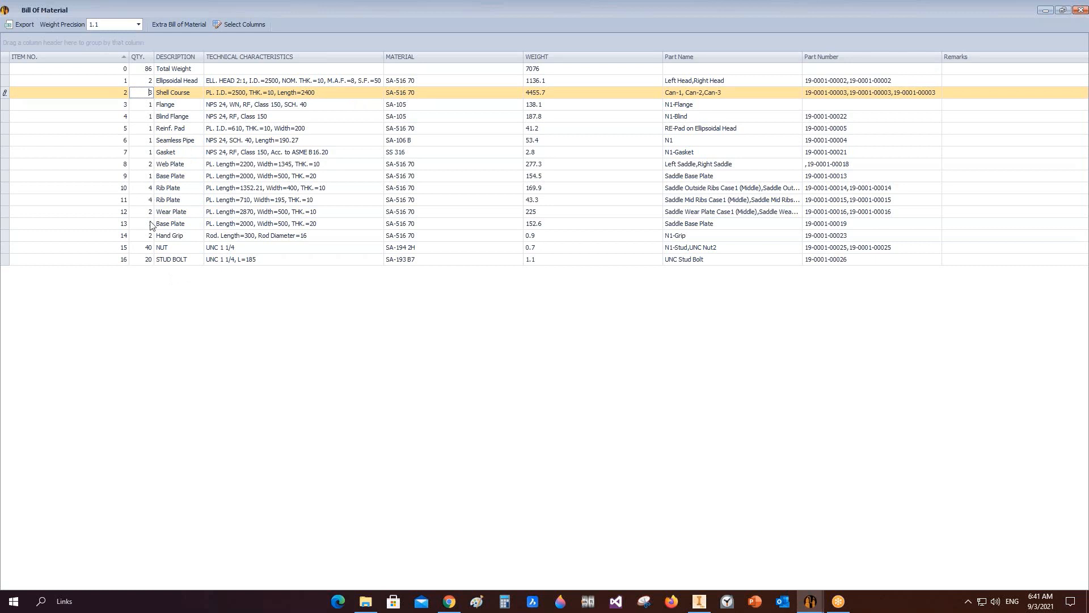
{"action": "left_click", "coordinate": [144, 248]}
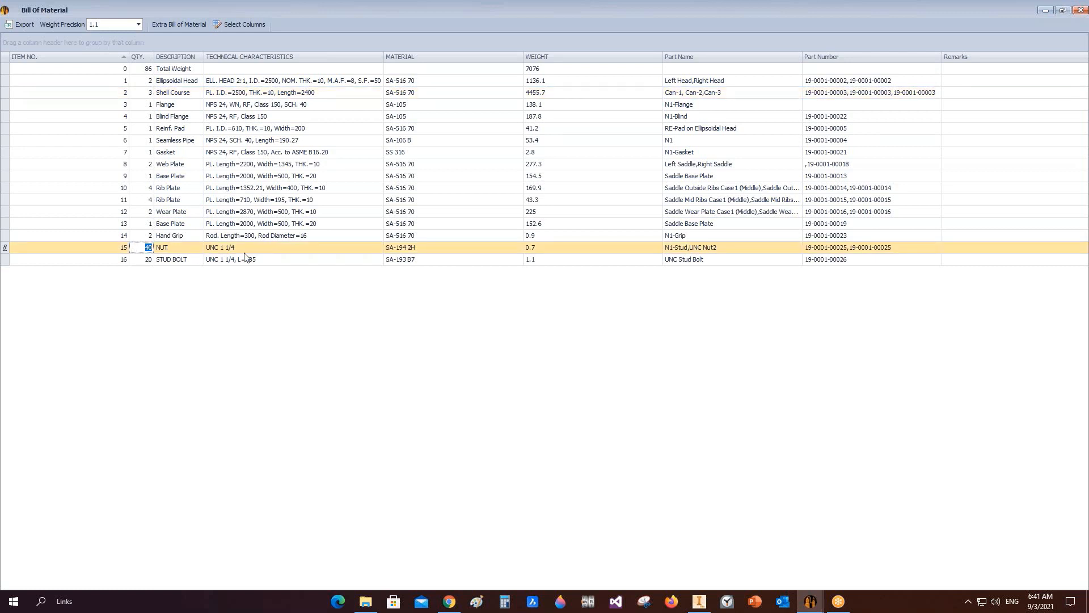
{"action": "left_click", "coordinate": [141, 260]}
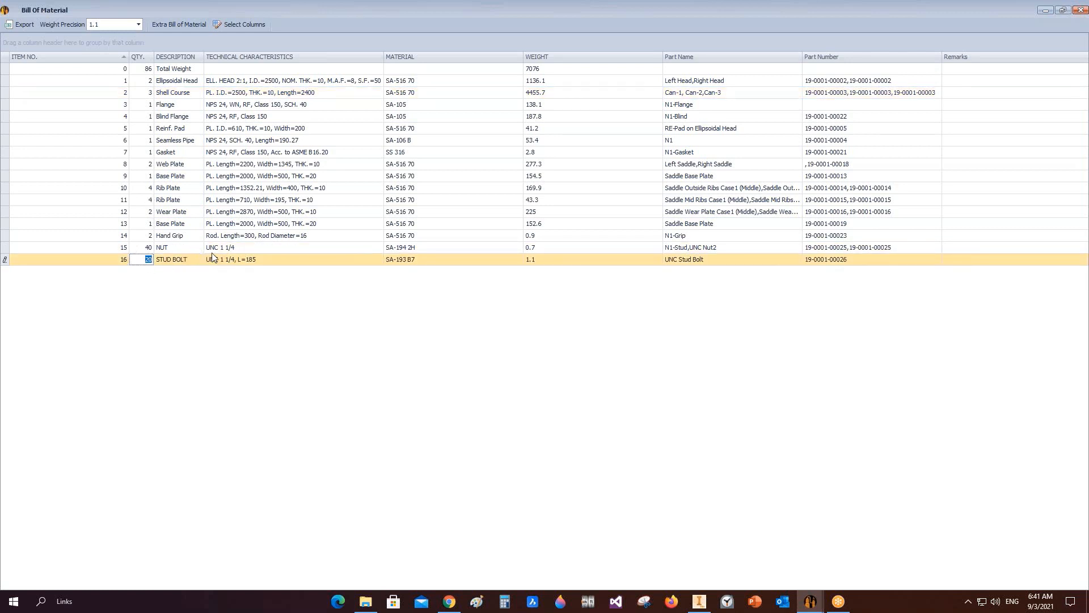
{"action": "left_click", "coordinate": [246, 248]}
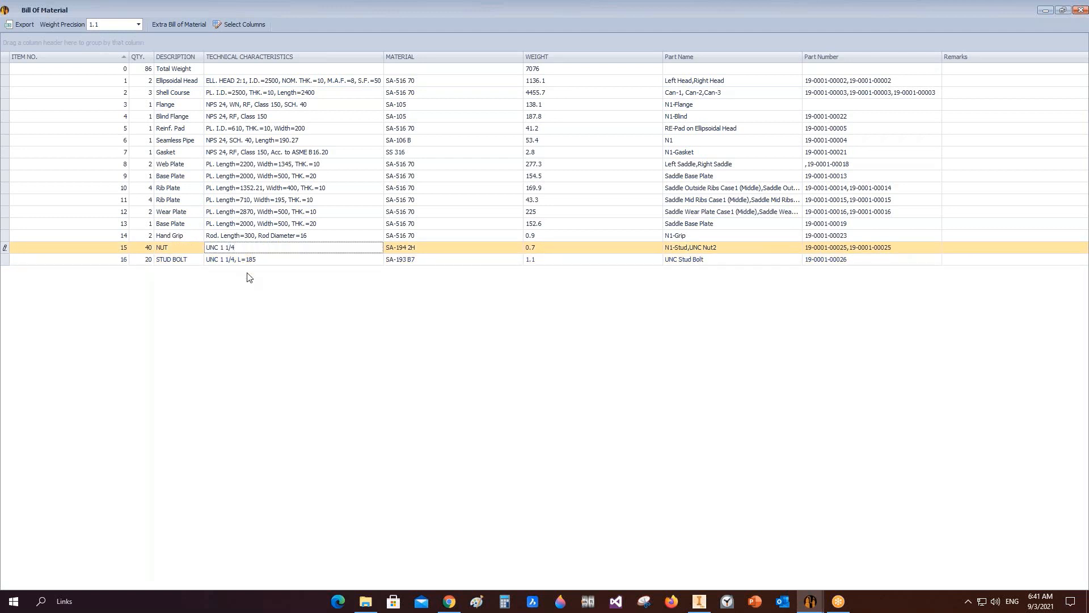
{"action": "left_click", "coordinate": [1080, 9]}
Step: Add a manway davit named N1-DavitA to N1-Blind and open it
{"action": "left_click", "coordinate": [90, 179]}
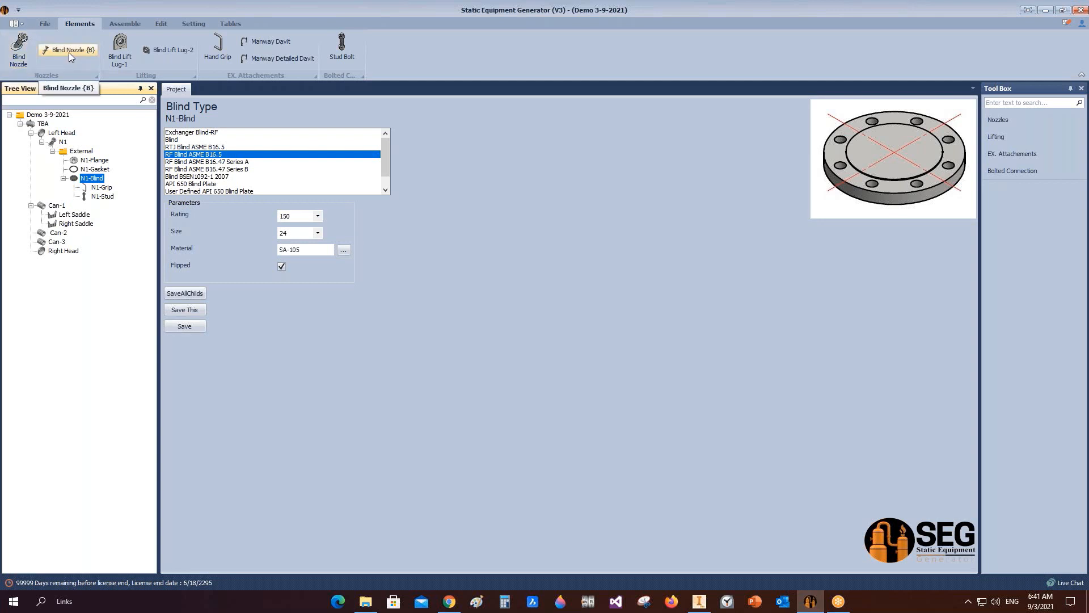
{"action": "left_click", "coordinate": [282, 44]}
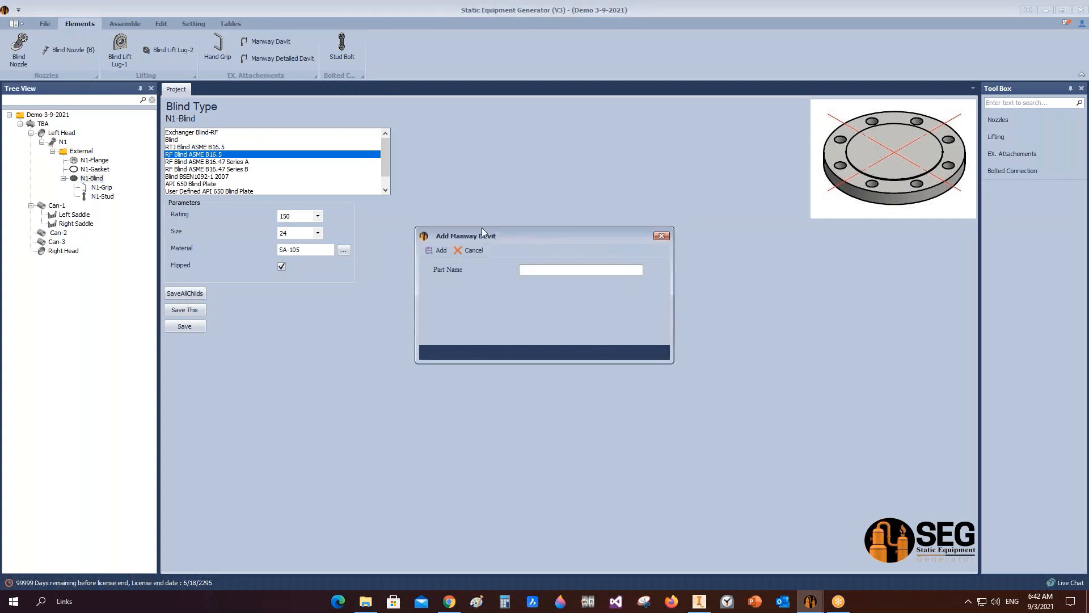
{"action": "type", "text": "N1-DavitA"}
{"action": "left_click", "coordinate": [441, 252]}
{"action": "left_click", "coordinate": [103, 206]}
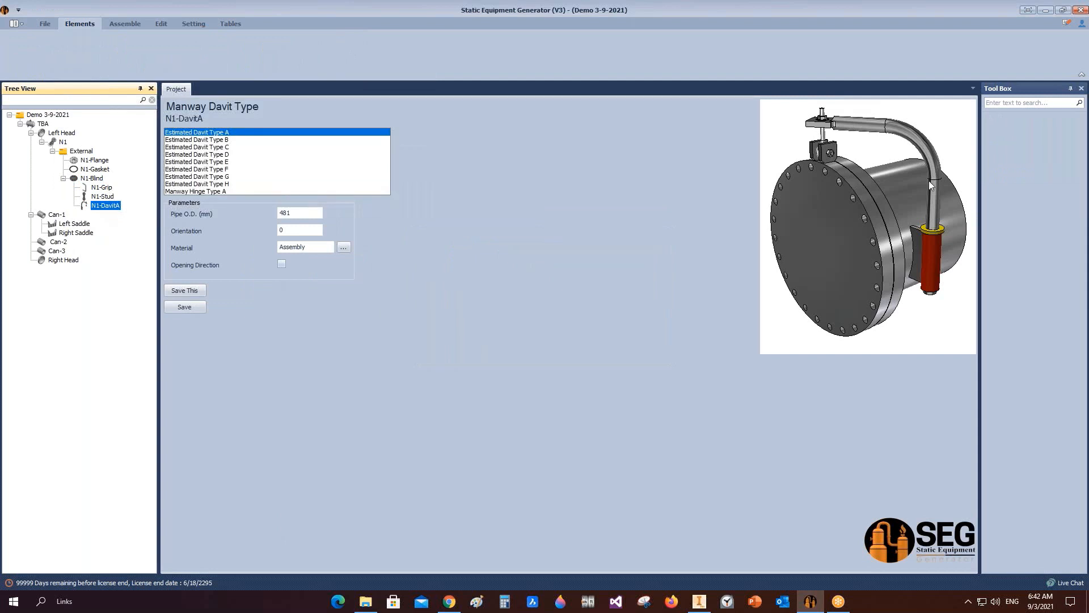
Step: Set the davit type to Estimated Davit Type G and save it
{"action": "left_click", "coordinate": [236, 140]}
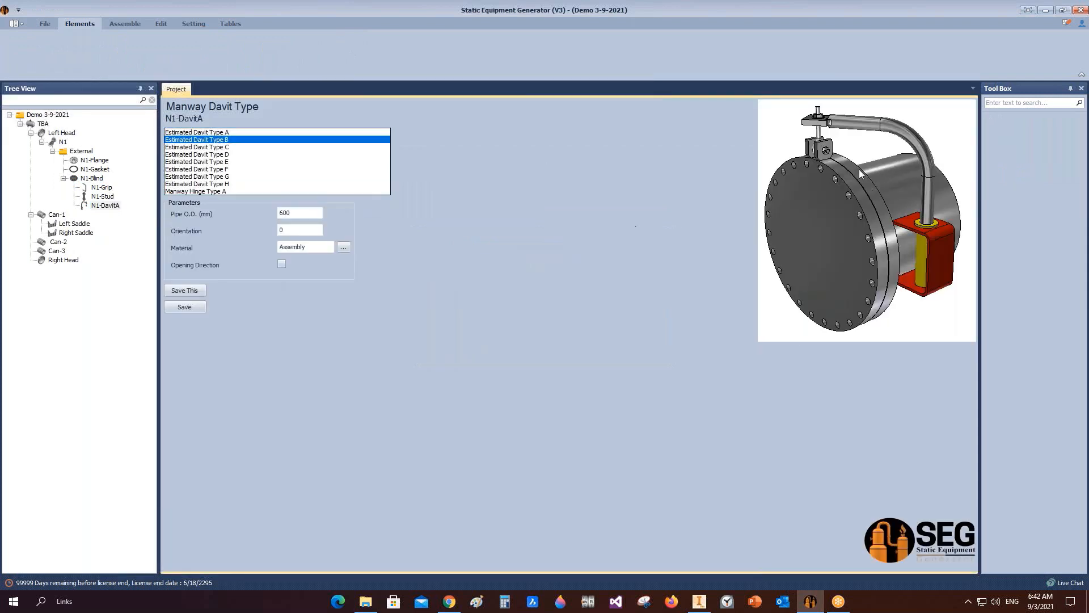
{"action": "left_click", "coordinate": [230, 148]}
{"action": "left_click", "coordinate": [226, 170]}
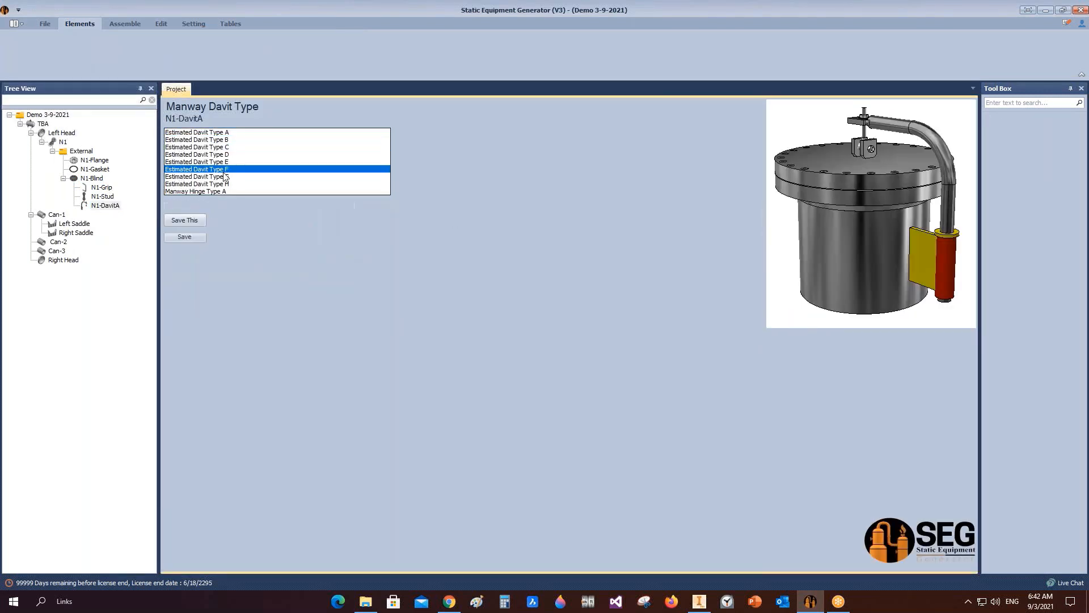
{"action": "left_click", "coordinate": [226, 177]}
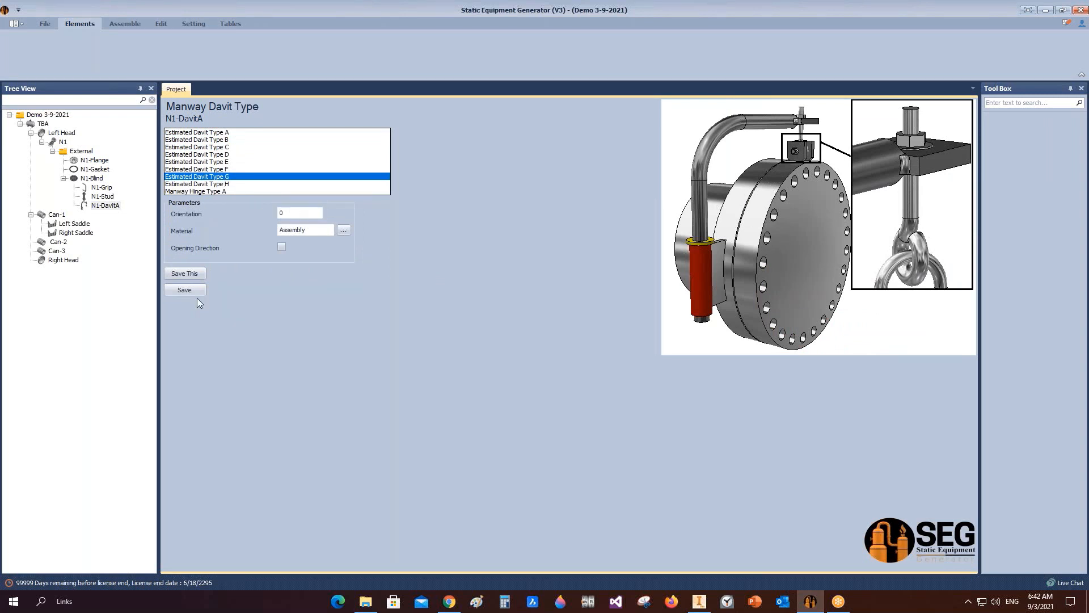
{"action": "left_click", "coordinate": [290, 214]}
{"action": "left_click_drag", "start_coordinate": [290, 214], "coordinate": [259, 218]}
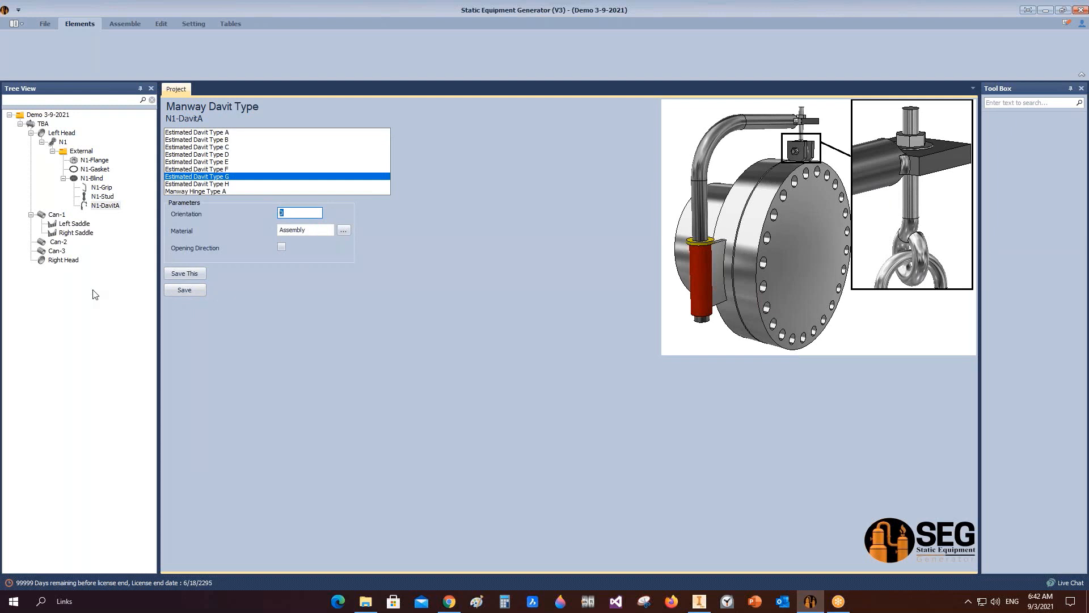
{"action": "left_click", "coordinate": [185, 292]}
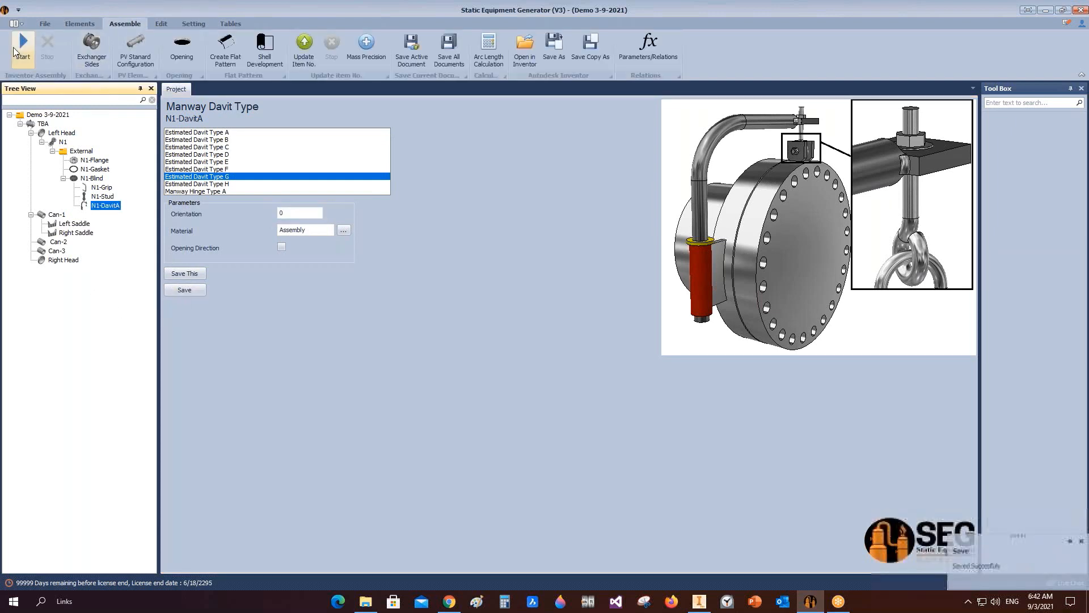
Step: Assemble the N1 davit in Inventor and save the assembly
{"action": "left_click", "coordinate": [22, 43]}
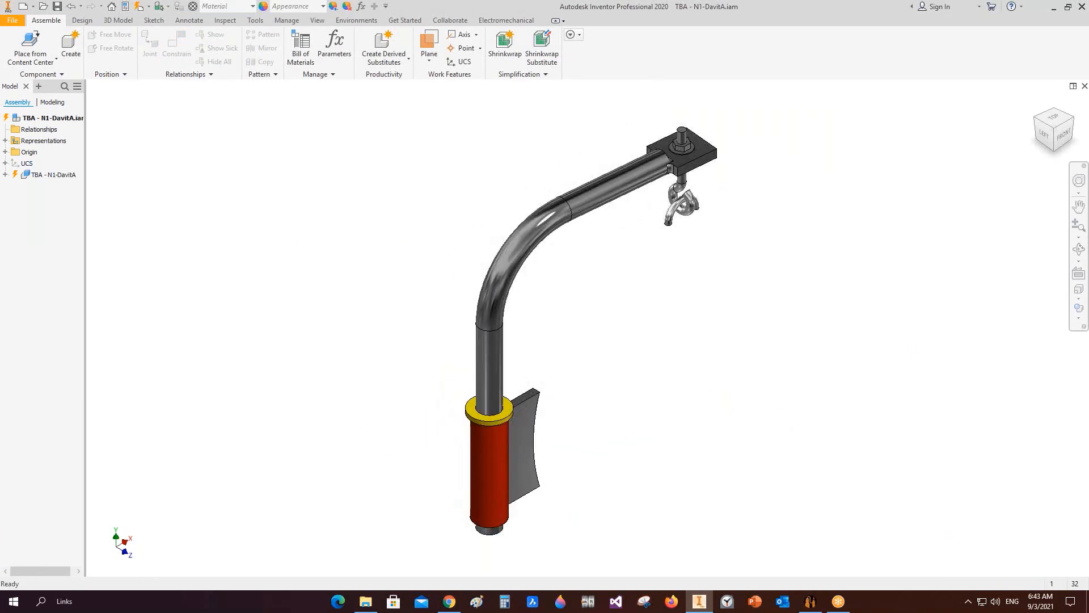
{"action": "key", "text": "ctrl+s"}
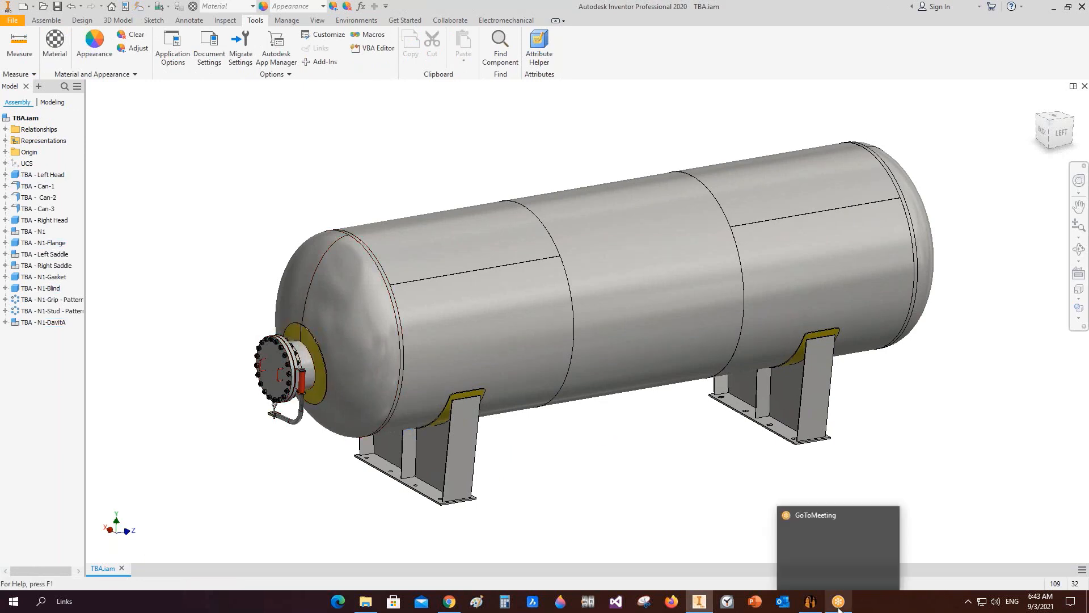
Step: Back in Static Equipment Generator, set the davit orientation to 180 and save it
{"action": "left_click", "coordinate": [810, 600]}
{"action": "double_click", "coordinate": [294, 212]}
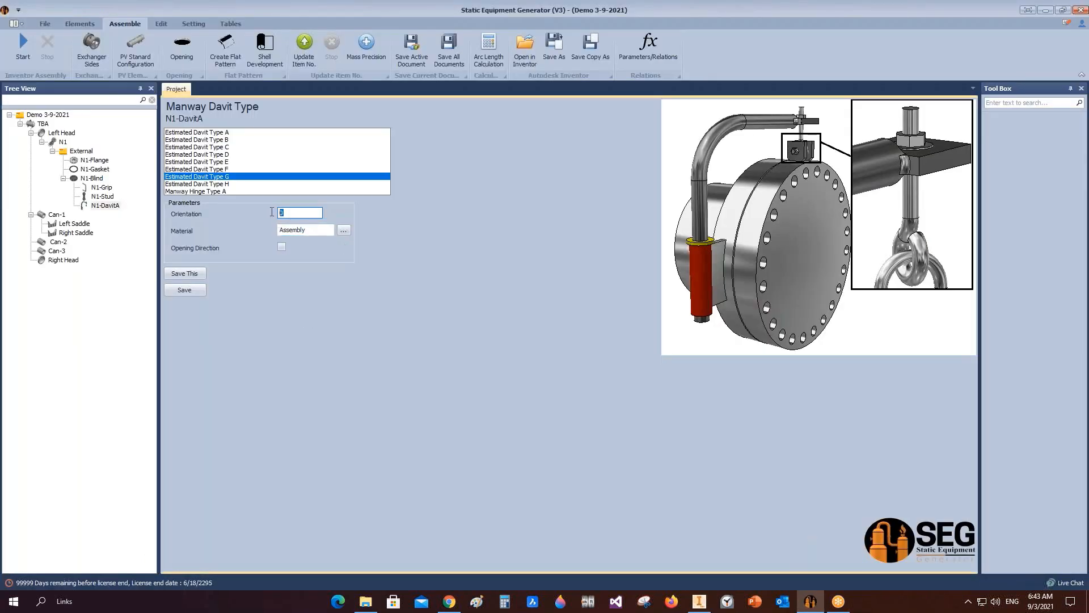
{"action": "type", "text": "180"}
{"action": "left_click", "coordinate": [196, 289]}
Step: Open the Bill of Material and check the davit entry
{"action": "left_click", "coordinate": [231, 23]}
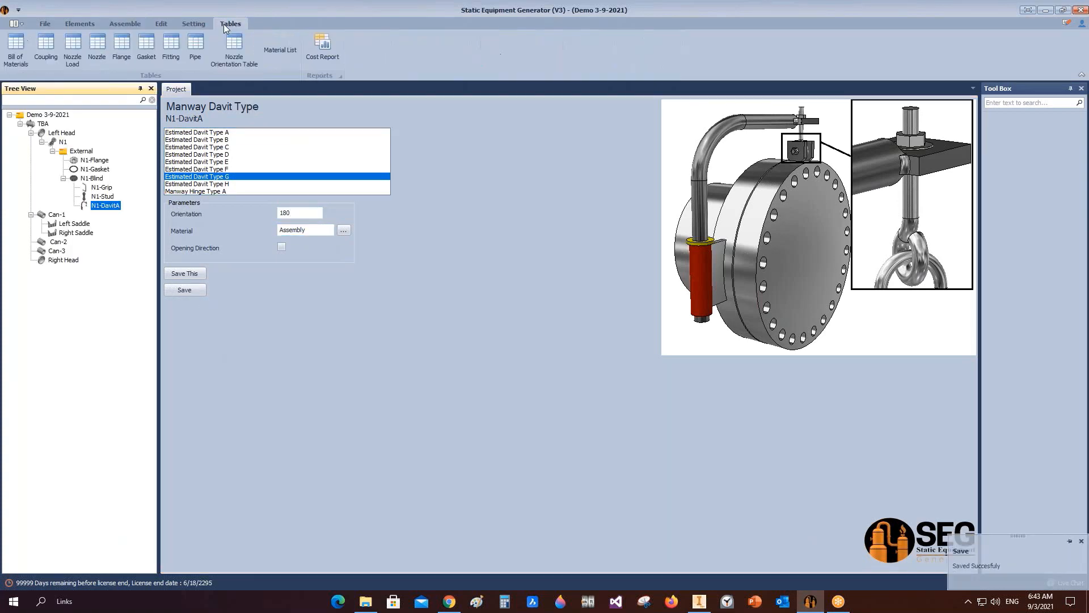
{"action": "left_click", "coordinate": [22, 60]}
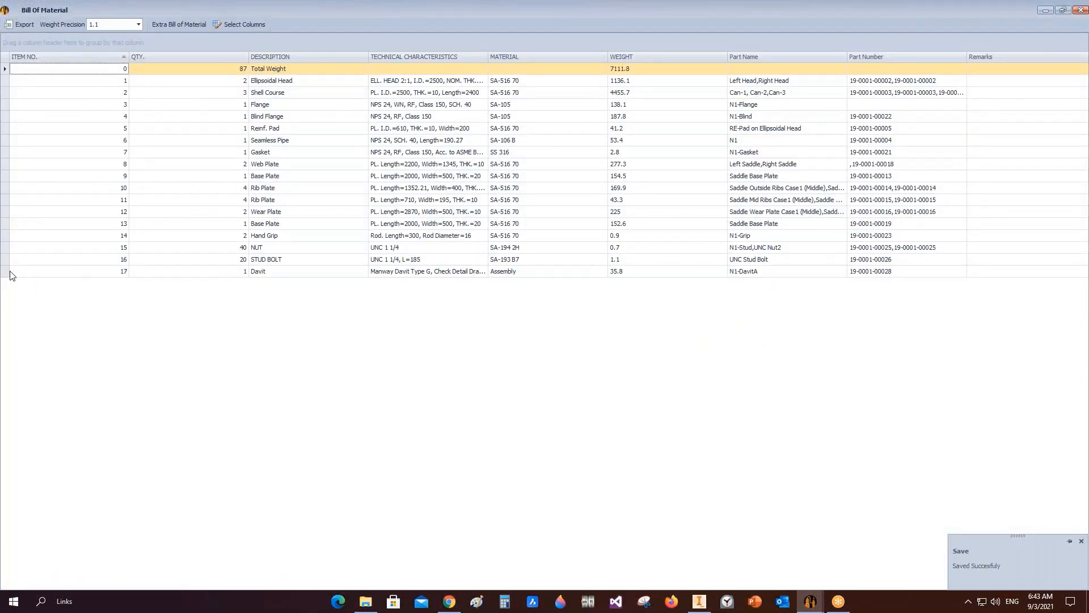
{"action": "left_click", "coordinate": [305, 273]}
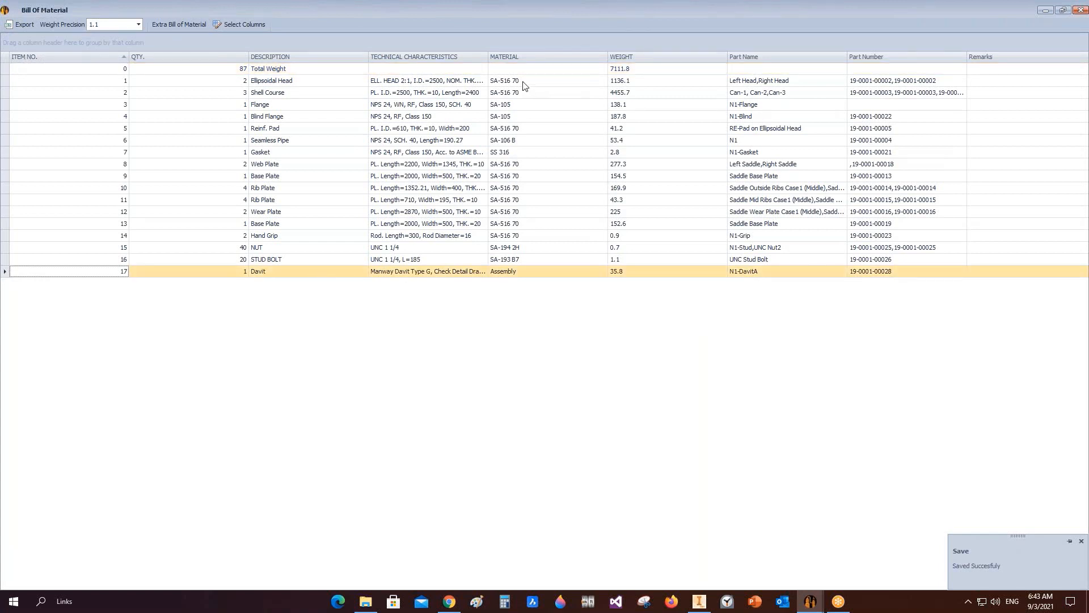
Step: Widen the Material column of the Bill of Material to read it, then close the Bill of Material
{"action": "double_click", "coordinate": [488, 56]}
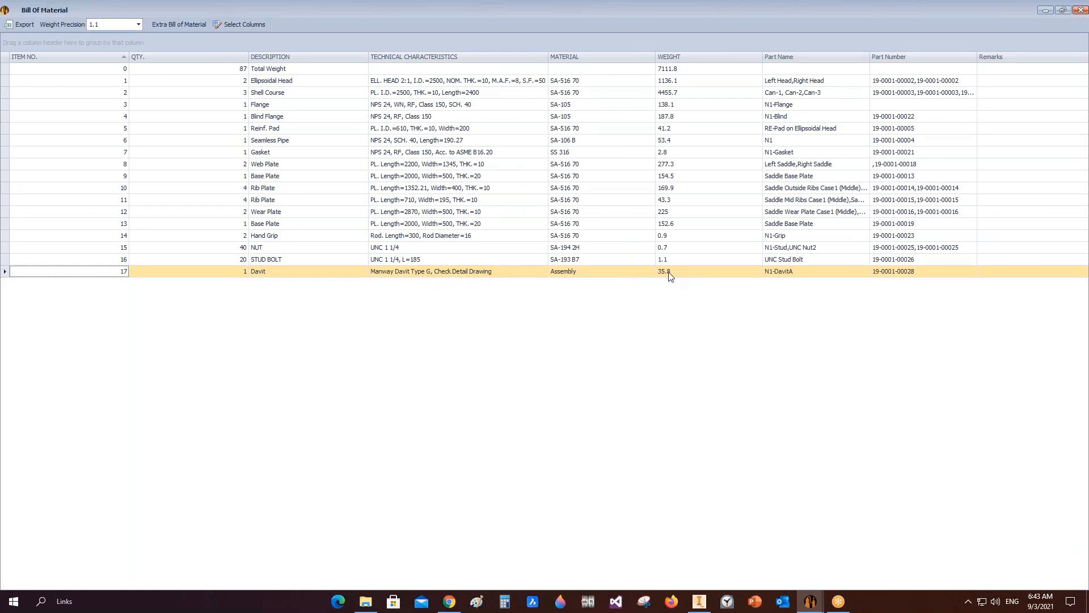
{"action": "left_click", "coordinate": [1081, 8]}
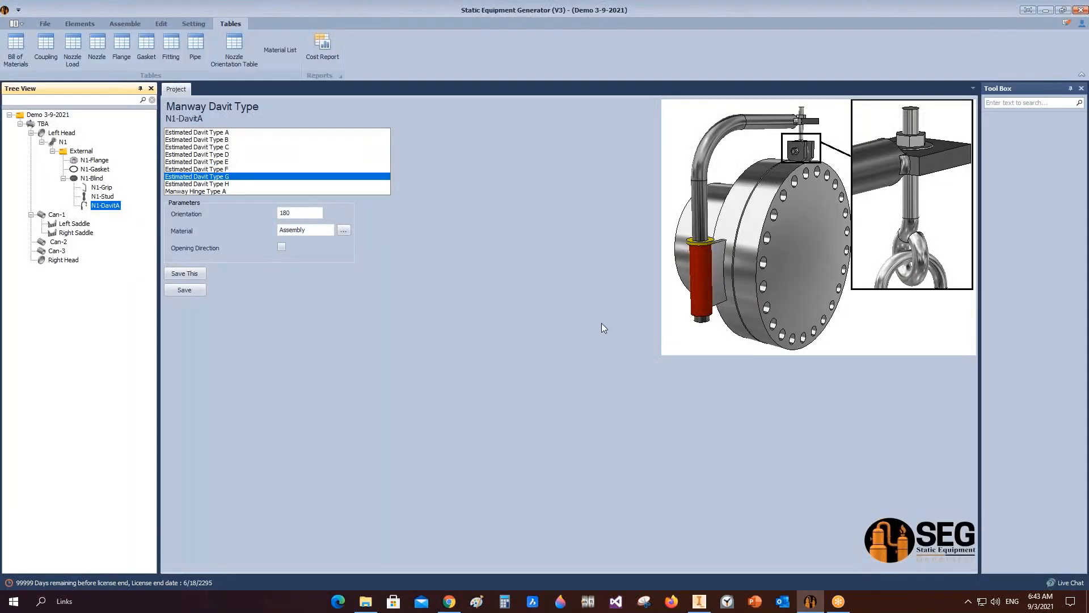
Step: Add a Manway Detailed Davit under the N1 blind, naming it N1-DavitB
{"action": "left_click", "coordinate": [91, 179]}
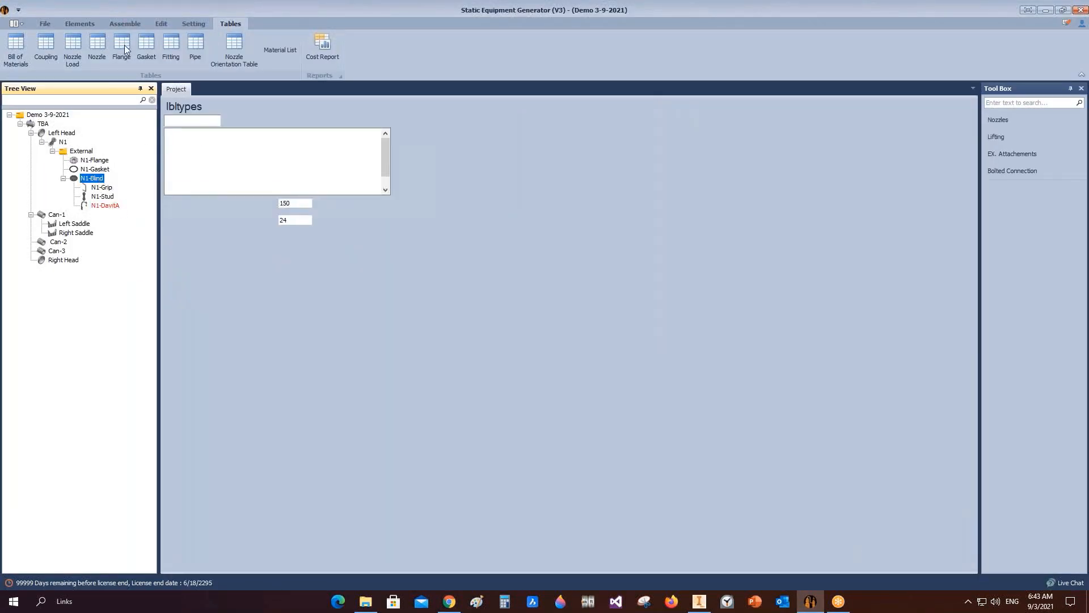
{"action": "left_click", "coordinate": [74, 24]}
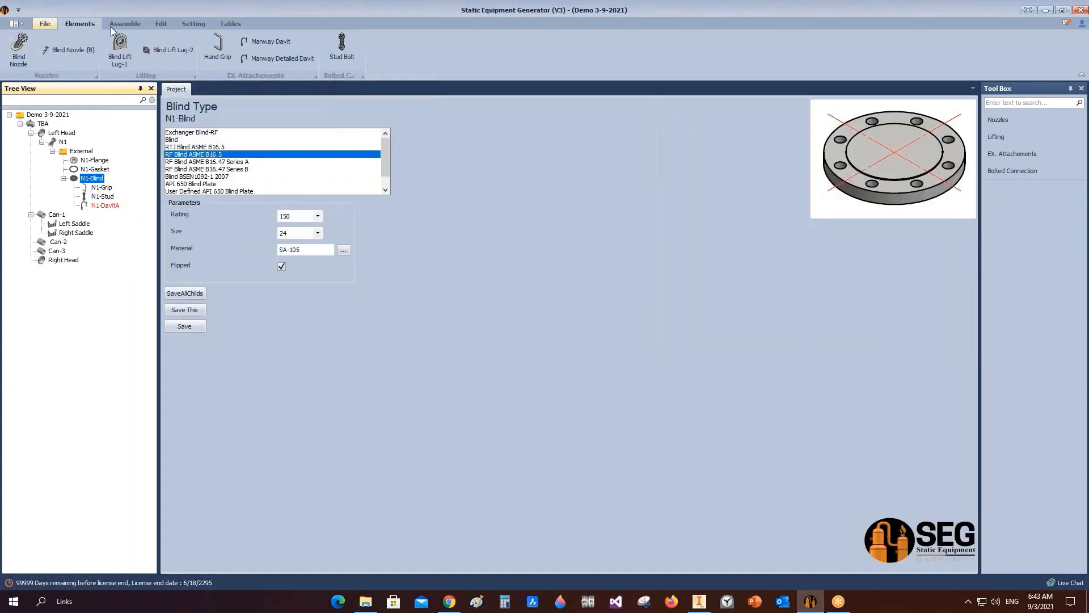
{"action": "left_click", "coordinate": [270, 59]}
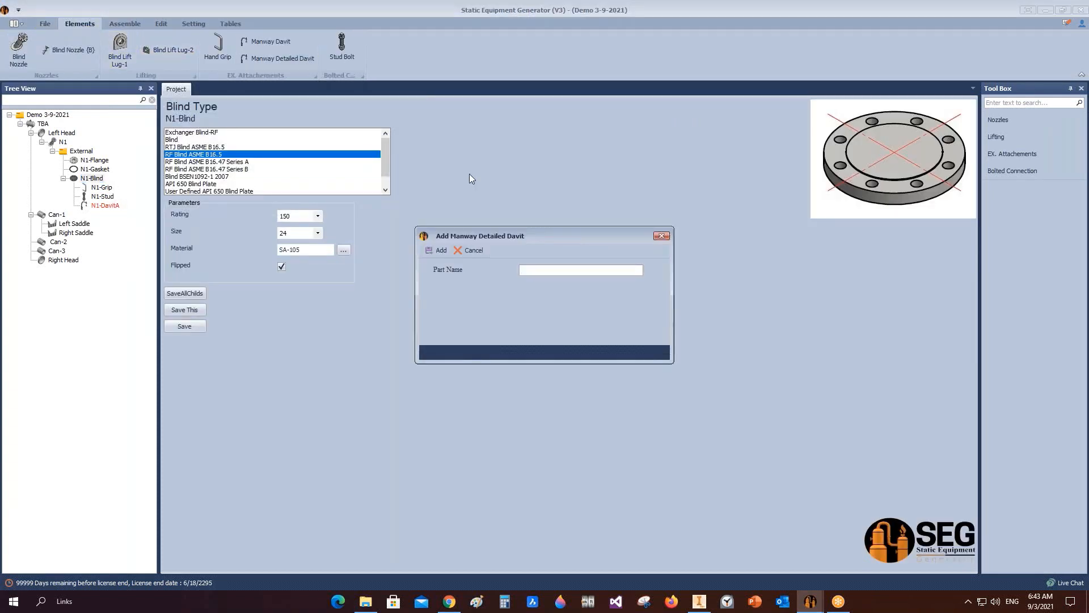
{"action": "type", "text": "N1-DavitB"}
{"action": "left_click", "coordinate": [428, 251]}
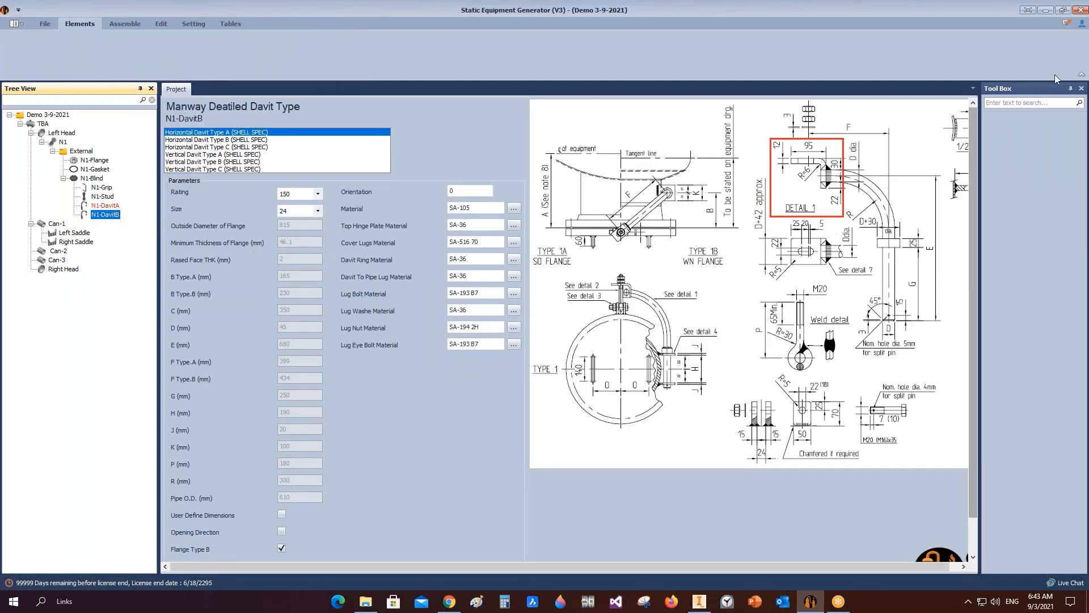
Step: Set the detailed davit's orientation to 180
{"action": "left_click", "coordinate": [1031, 123]}
{"action": "left_click", "coordinate": [1071, 88]}
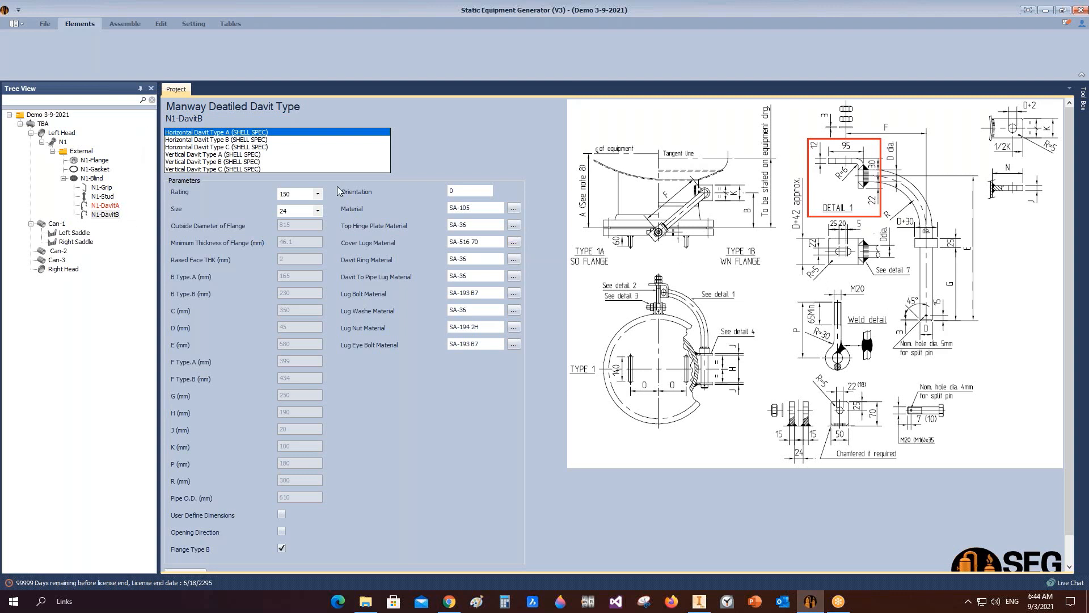
{"action": "left_click", "coordinate": [321, 211]}
{"action": "left_click", "coordinate": [321, 212]}
{"action": "left_click", "coordinate": [471, 191]}
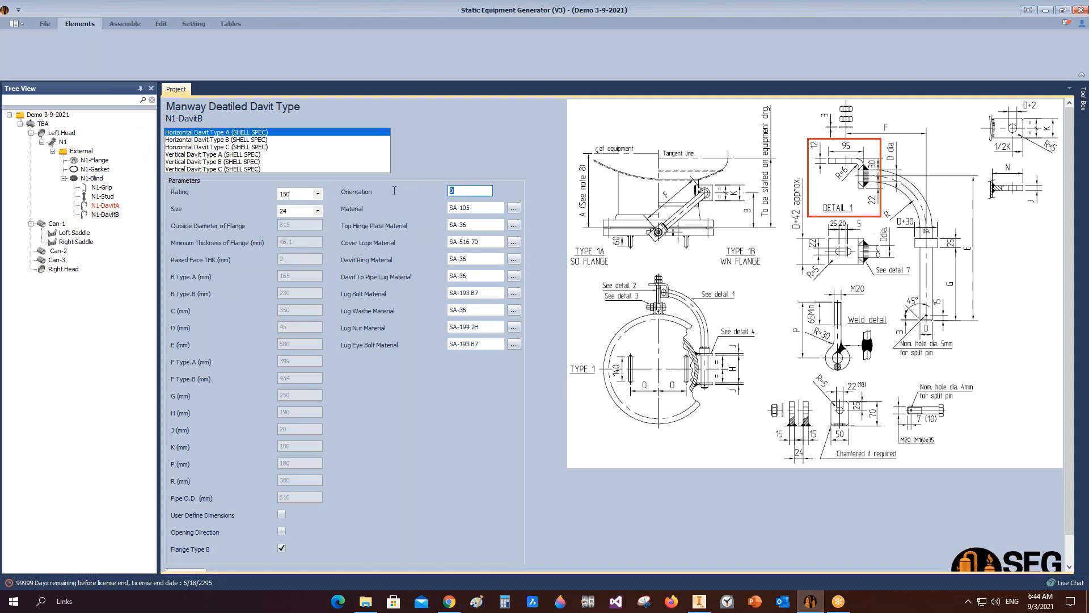
{"action": "type", "text": "180"}
{"action": "scroll", "coordinate": [318, 539], "scroll_direction": "down", "scroll_amount": 1}
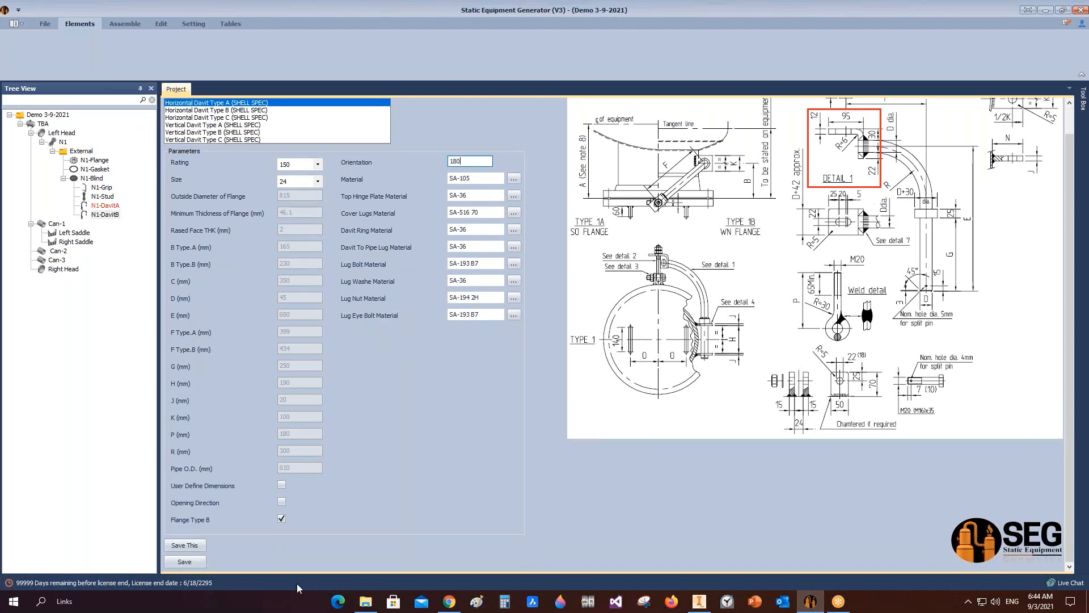
Step: Clear the Flange Type B option for the detailed davit and save this element
{"action": "left_click", "coordinate": [281, 520]}
{"action": "left_click", "coordinate": [281, 485]}
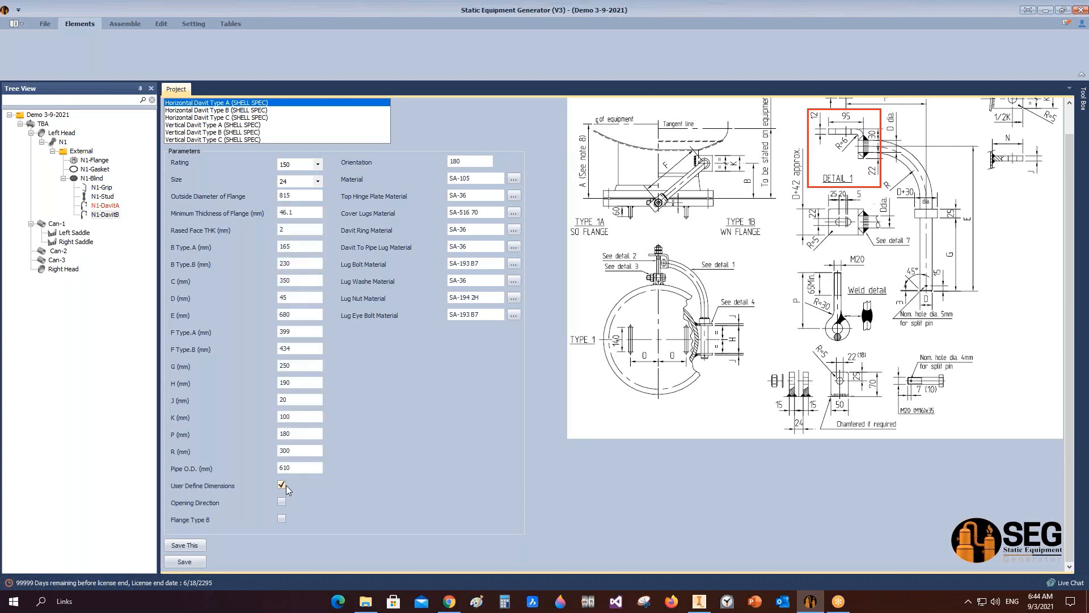
{"action": "left_click", "coordinate": [281, 486]}
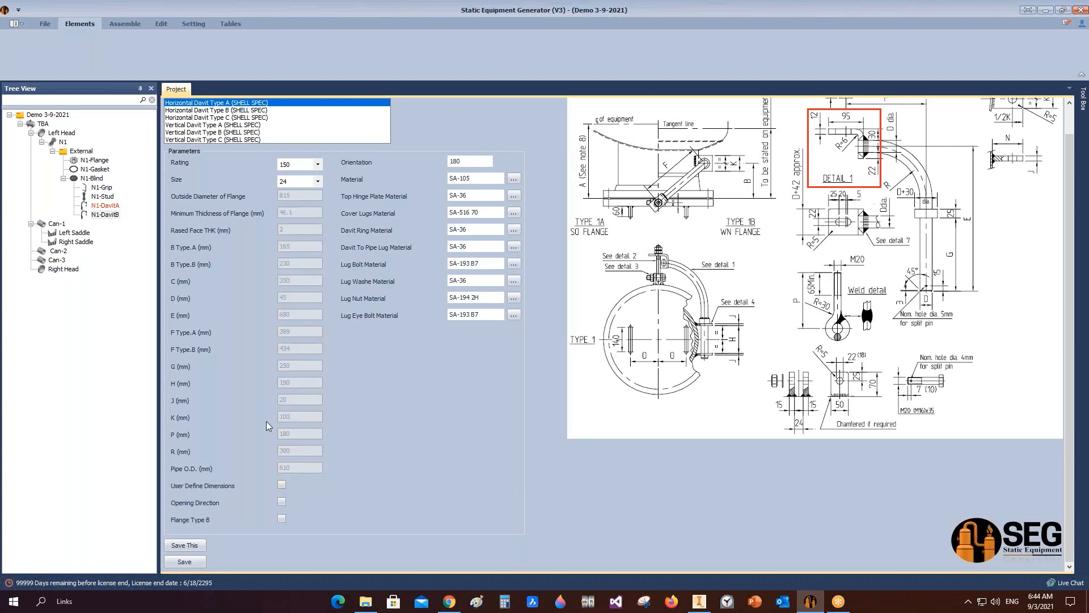
{"action": "left_click", "coordinate": [282, 487]}
{"action": "left_click", "coordinate": [280, 197]}
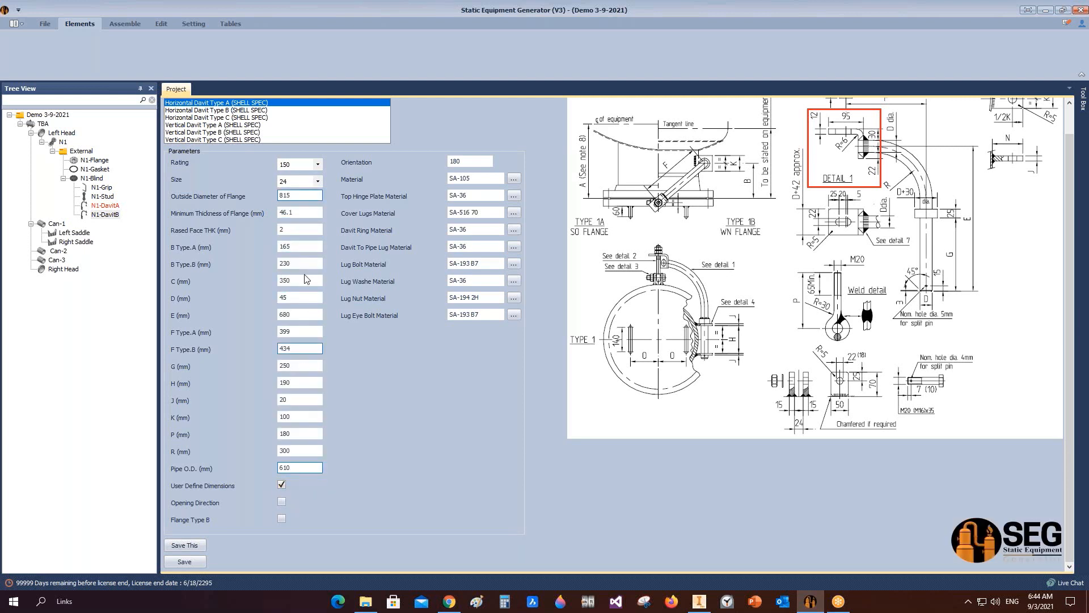
{"action": "left_click", "coordinate": [282, 484]}
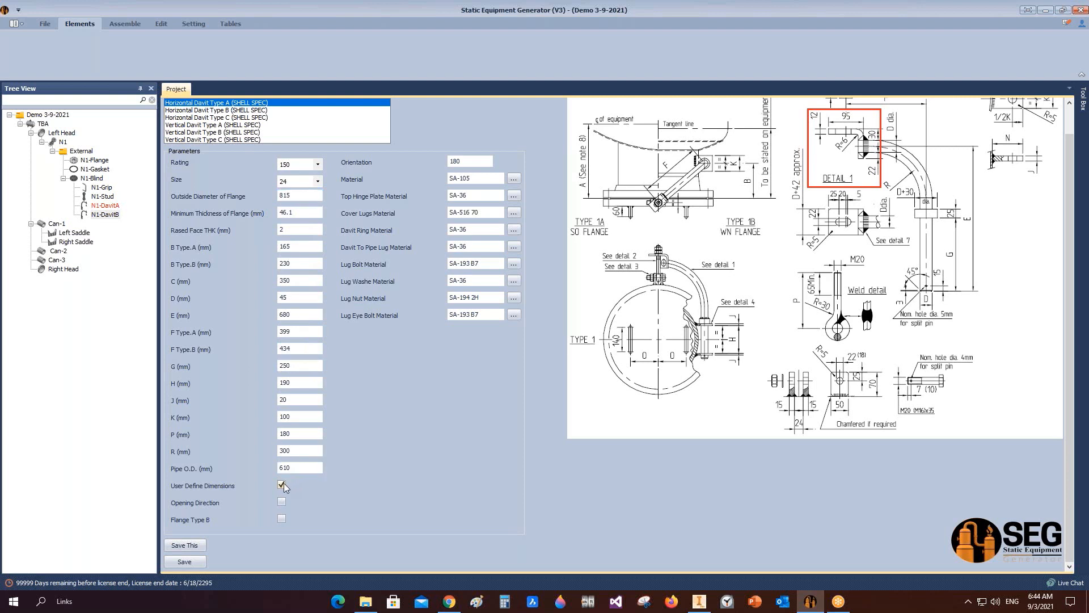
{"action": "left_click", "coordinate": [197, 565]}
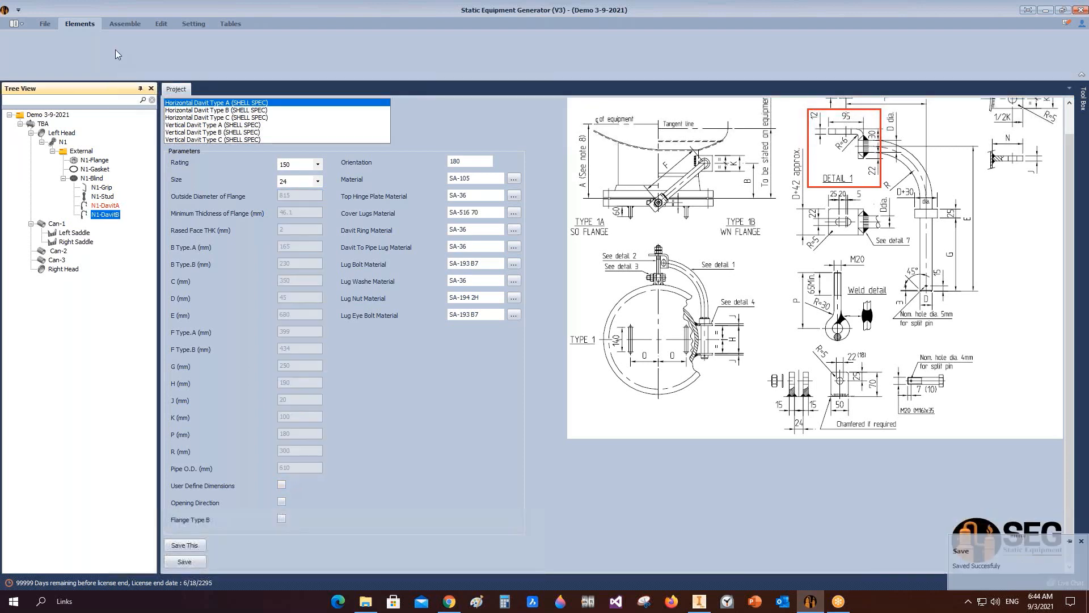
Step: Switch to Inventor, save the N1-DavitB assembly, close it and save the main TBA assembly
{"action": "left_click", "coordinate": [126, 25]}
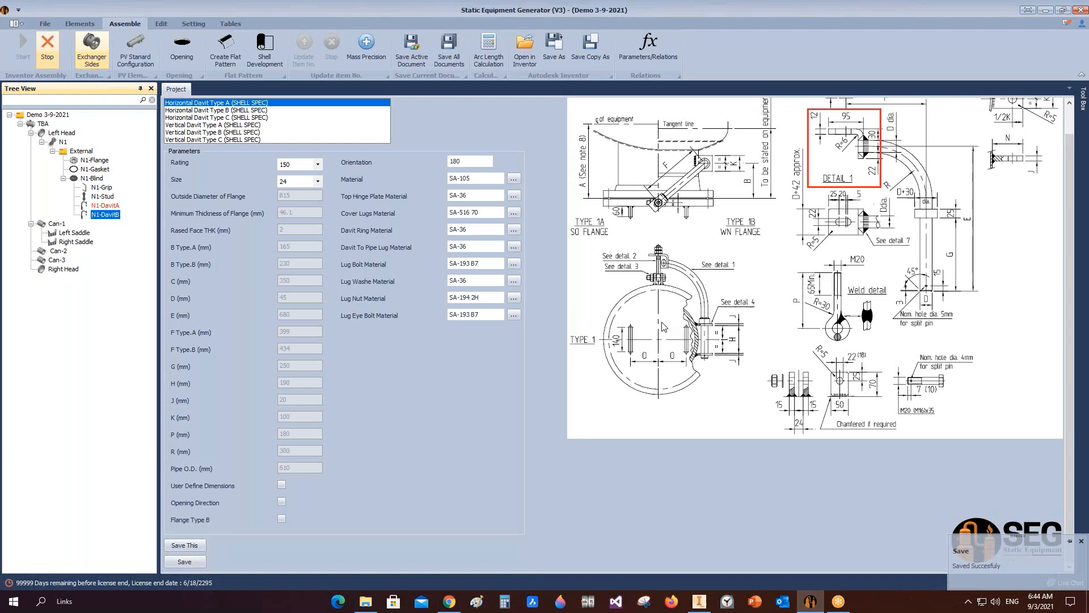
{"action": "left_click", "coordinate": [700, 601]}
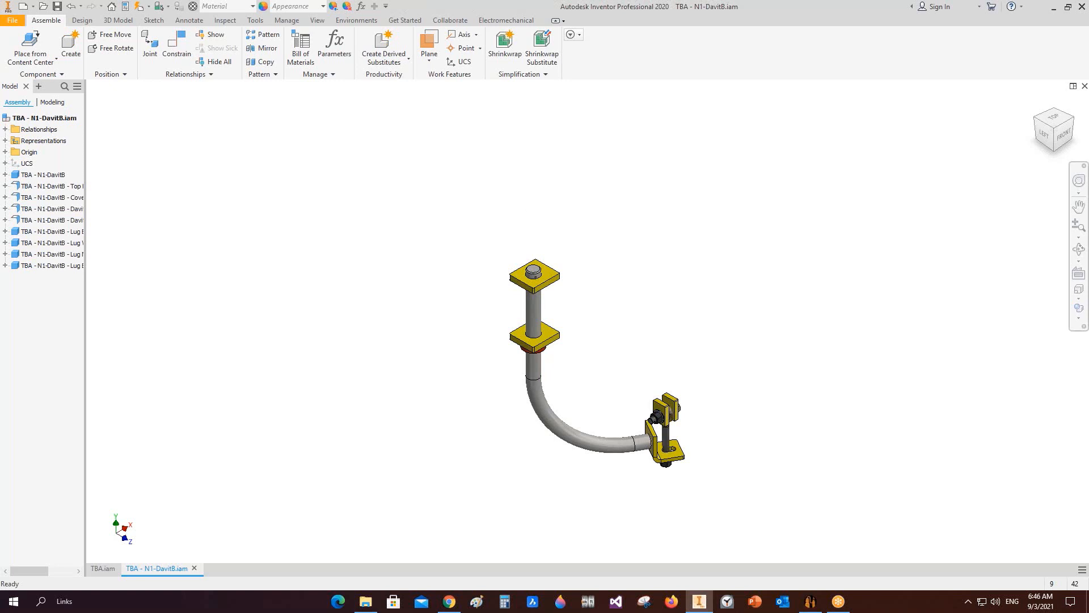
{"action": "key", "text": "ctrl+s"}
{"action": "key", "text": "ctrl+s"}
{"action": "key", "text": "ctrl+F4"}
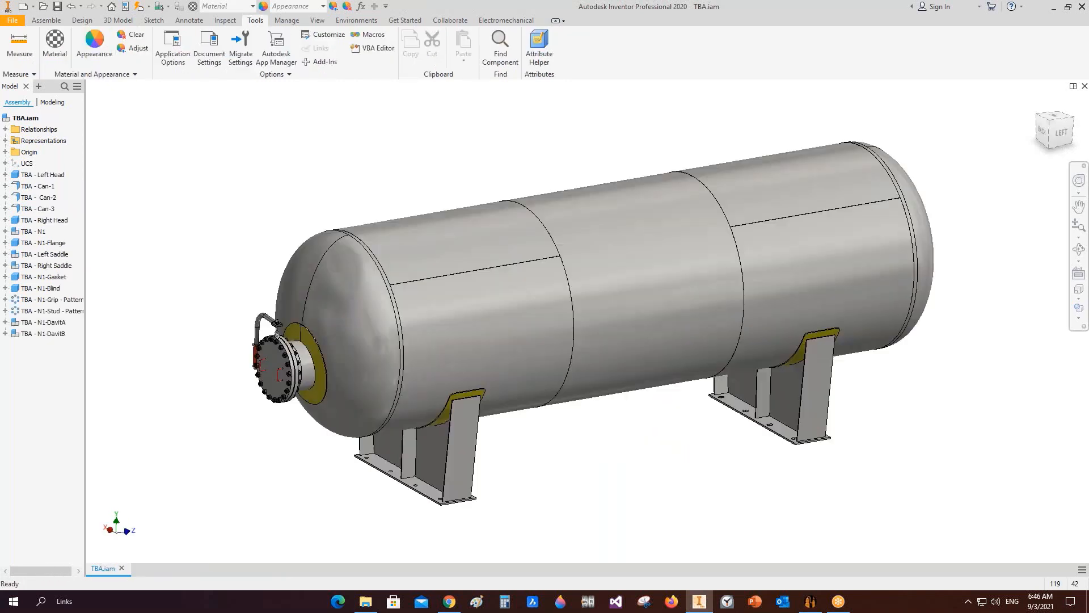
{"action": "key", "text": "ctrl+s"}
Step: Orbit and zoom around the N1 nozzle to examine how the new davit sits on the blind and flange
{"action": "middle_click_drag", "start_coordinate": [919, 274], "coordinate": [788, 290], "text": "shift"}
{"action": "scroll", "coordinate": [303, 369], "scroll_direction": "up", "scroll_amount": 4}
{"action": "middle_click_drag", "start_coordinate": [227, 352], "coordinate": [597, 339]}
{"action": "scroll", "coordinate": [472, 325], "scroll_direction": "up", "scroll_amount": 2}
{"action": "middle_click_drag", "start_coordinate": [597, 338], "coordinate": [493, 379]}
{"action": "left_click", "coordinate": [1045, 135]}
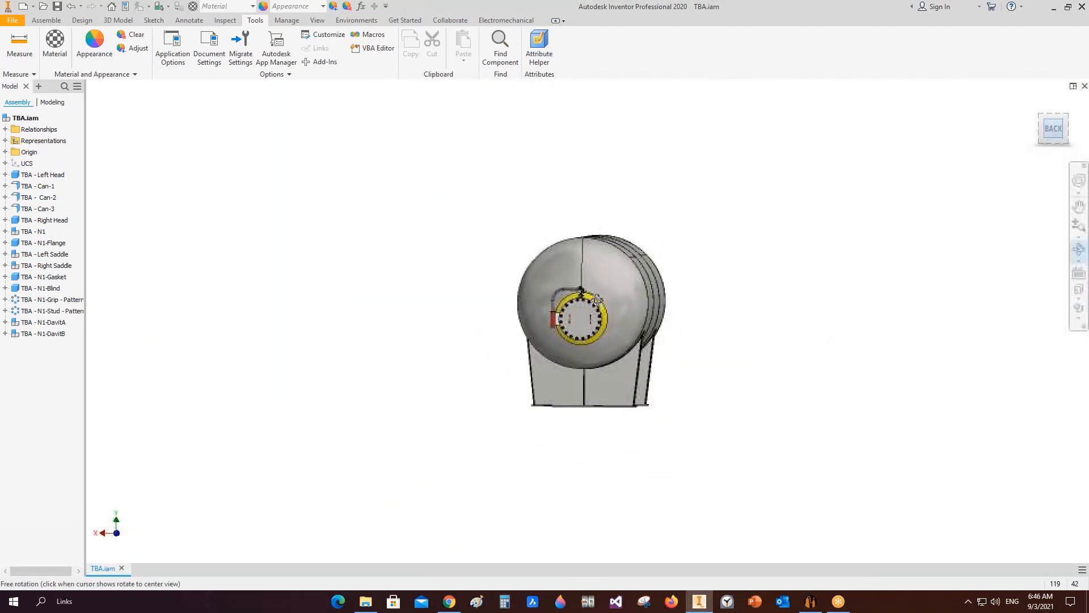
{"action": "scroll", "coordinate": [596, 312], "scroll_direction": "up", "scroll_amount": 6}
{"action": "left_click_drag", "start_coordinate": [589, 317], "coordinate": [531, 342]}
{"action": "middle_click_drag", "start_coordinate": [532, 342], "coordinate": [602, 307], "text": "shift"}
{"action": "scroll", "coordinate": [573, 306], "scroll_direction": "up", "scroll_amount": 2}
{"action": "scroll", "coordinate": [590, 318], "scroll_direction": "down", "scroll_amount": 3}
{"action": "middle_click_drag", "start_coordinate": [602, 306], "coordinate": [378, 310]}
{"action": "scroll", "coordinate": [705, 229], "scroll_direction": "down", "scroll_amount": 3}
{"action": "scroll", "coordinate": [366, 338], "scroll_direction": "up", "scroll_amount": 4}
{"action": "scroll", "coordinate": [377, 309], "scroll_direction": "up", "scroll_amount": 3}
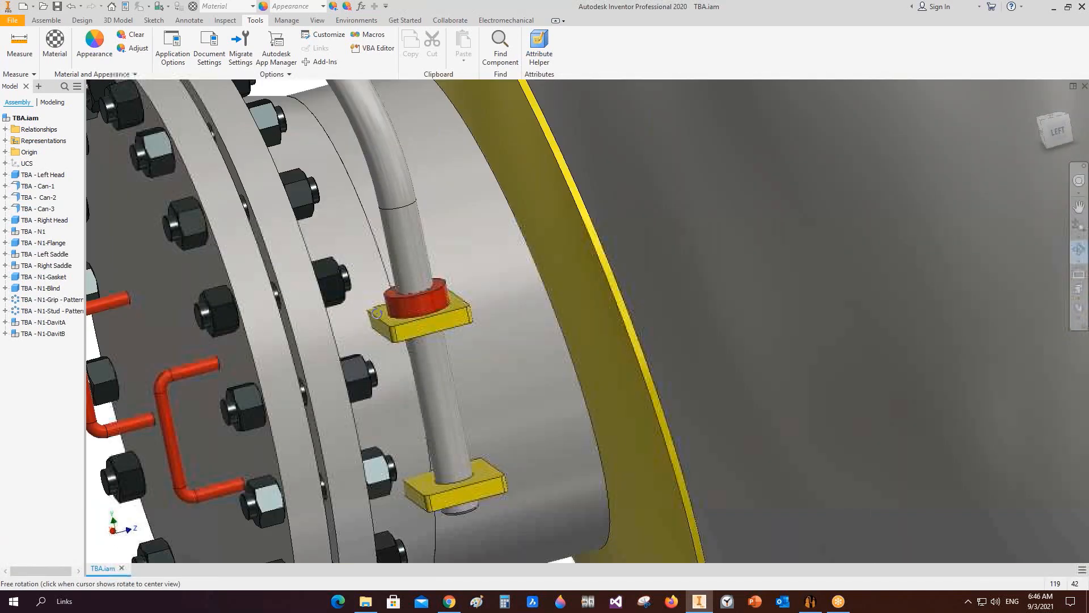
{"action": "scroll", "coordinate": [397, 323], "scroll_direction": "down", "scroll_amount": 1}
{"action": "left_click", "coordinate": [428, 346]}
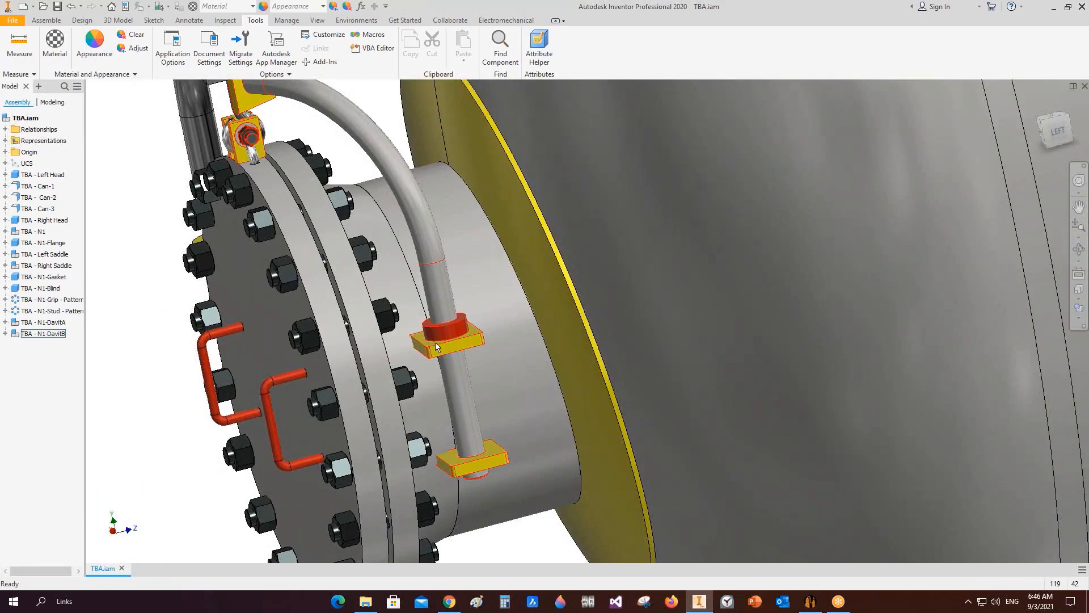
Step: Back in Static Equipment Generator, enable Flange Type B for the detailed davit and save
{"action": "left_click", "coordinate": [811, 600]}
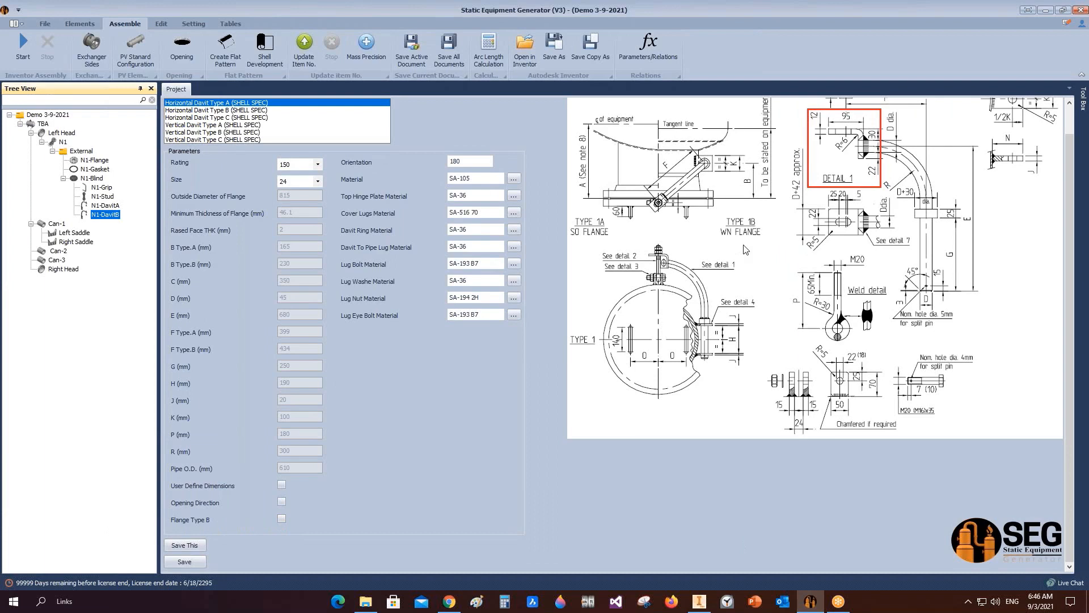
{"action": "left_click", "coordinate": [282, 519]}
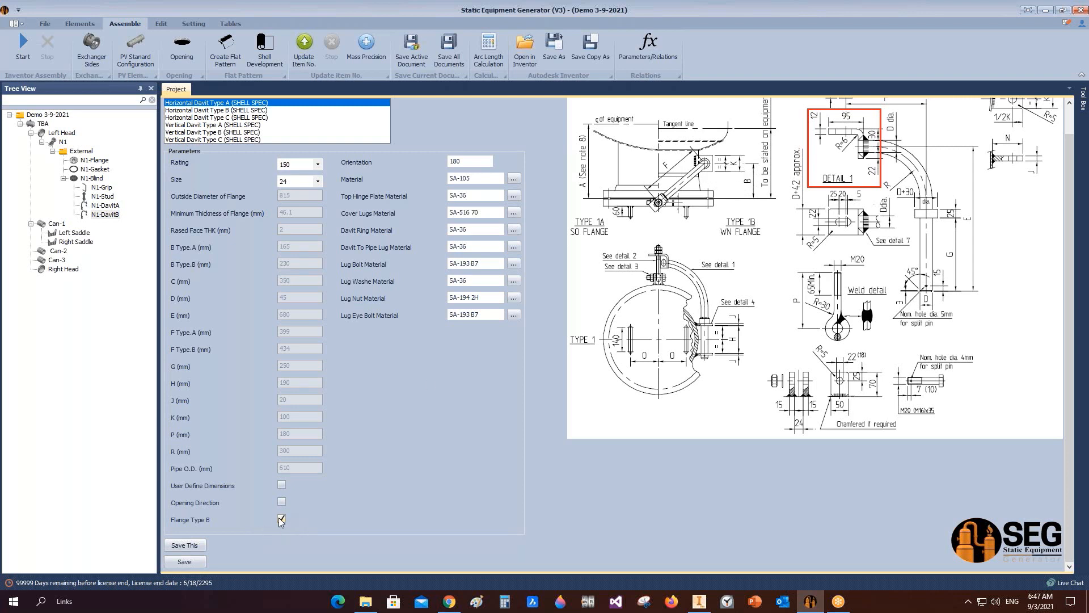
{"action": "left_click", "coordinate": [203, 561]}
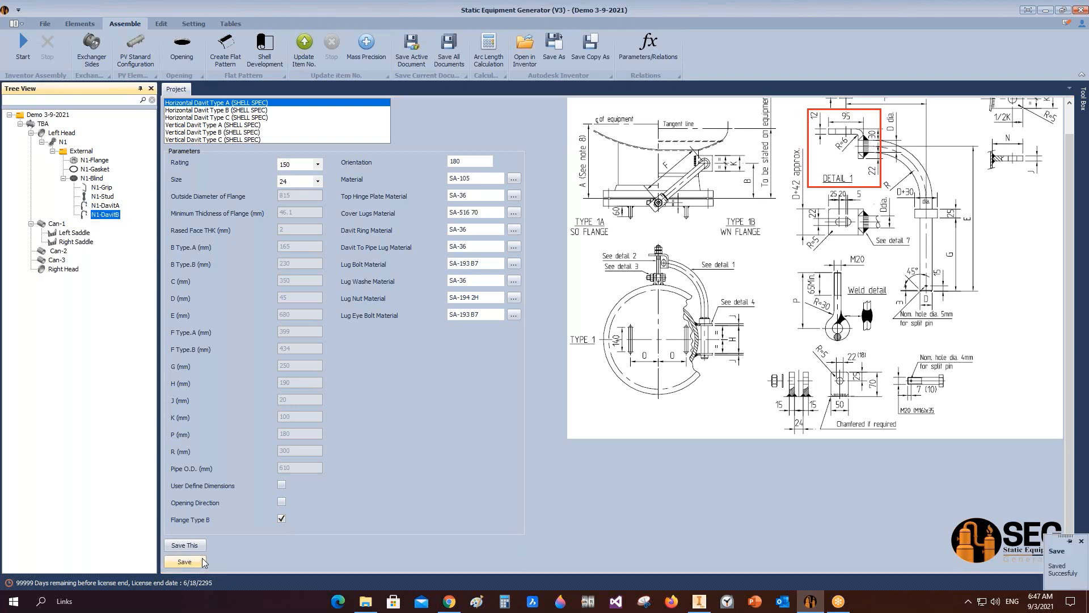
Step: Delete the N1-DavitA davit from the project tree
{"action": "right_click", "coordinate": [120, 206]}
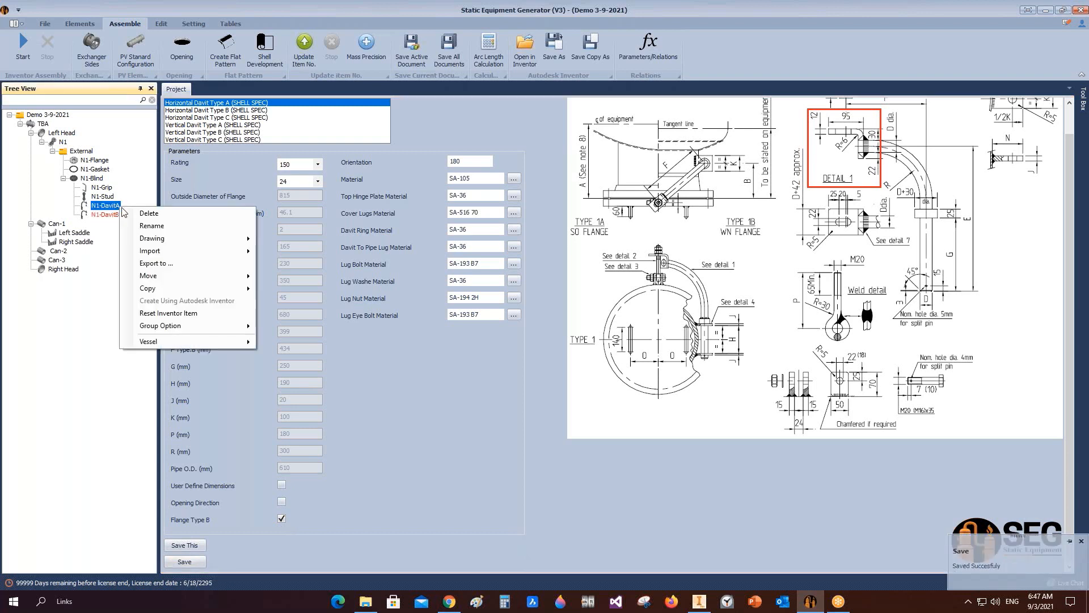
{"action": "left_click", "coordinate": [165, 214]}
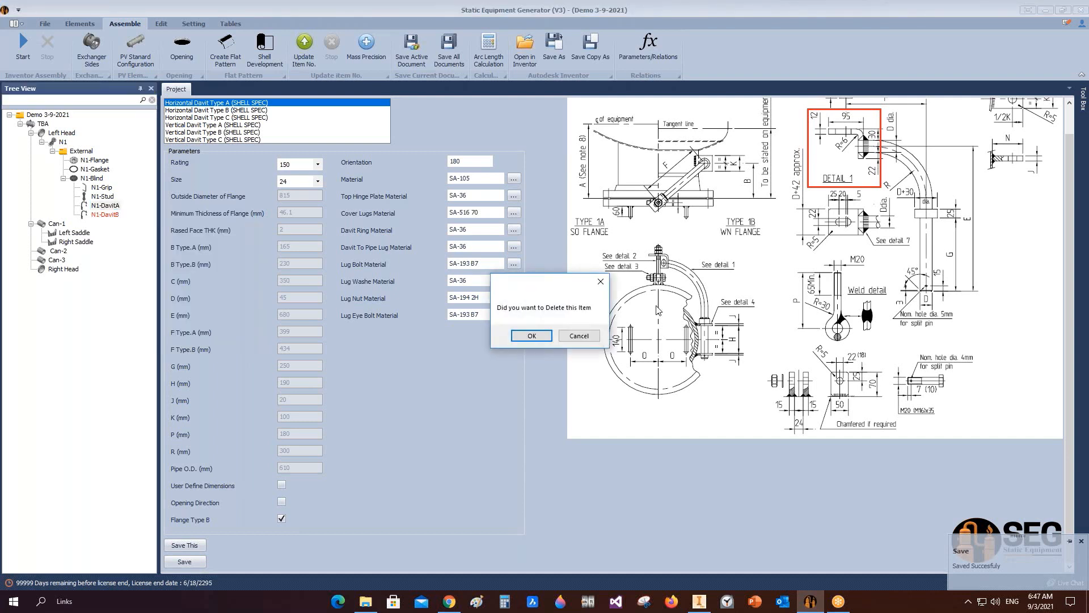
{"action": "left_click", "coordinate": [535, 337]}
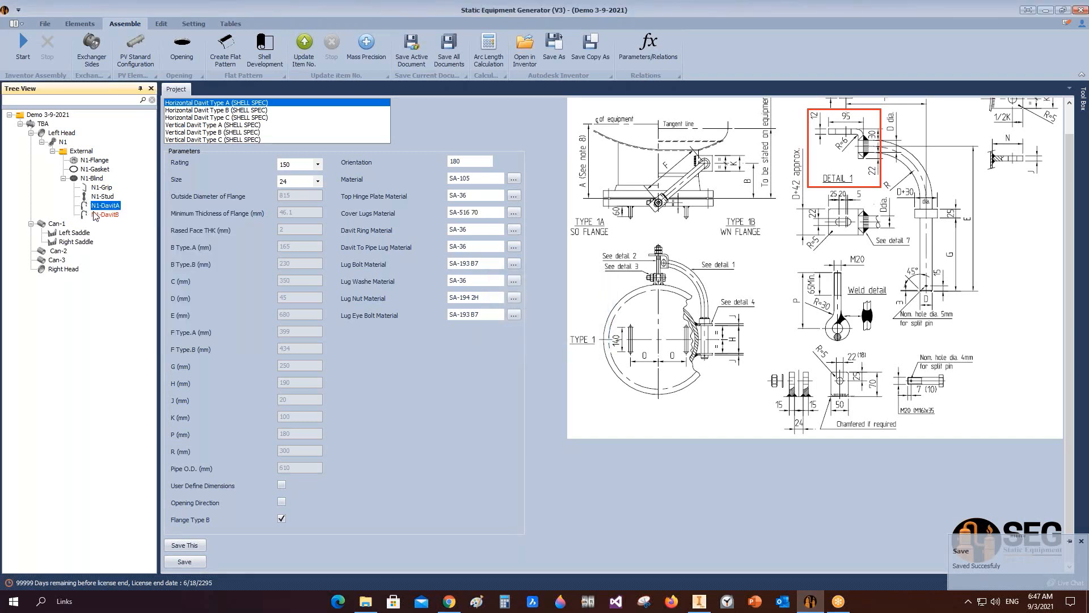
Step: Reassemble the N1-DavitB davit in Inventor and save its assembly
{"action": "left_click", "coordinate": [105, 214]}
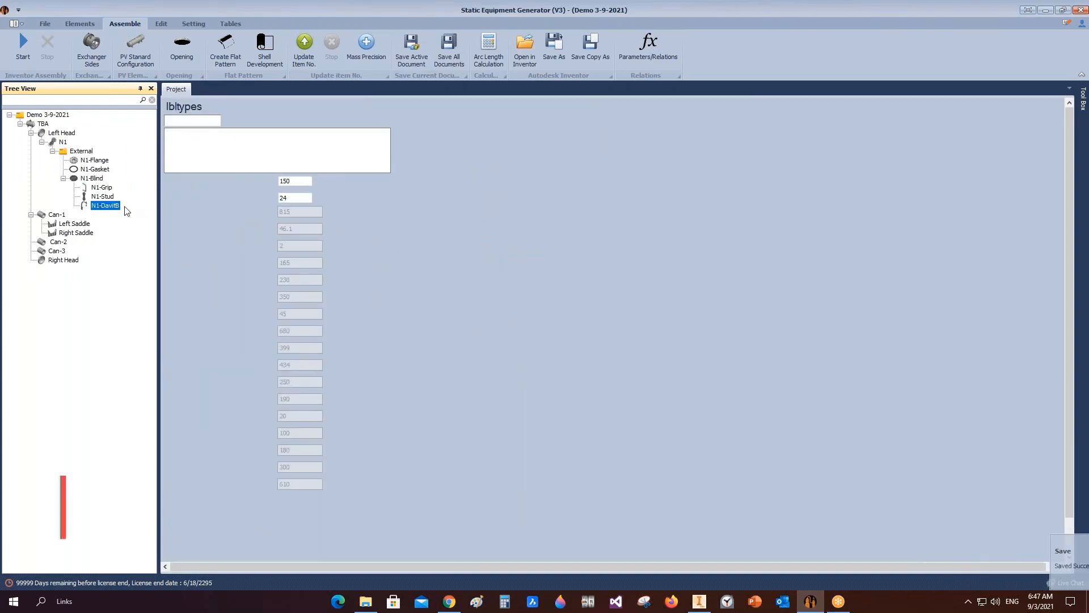
{"action": "left_click", "coordinate": [22, 54]}
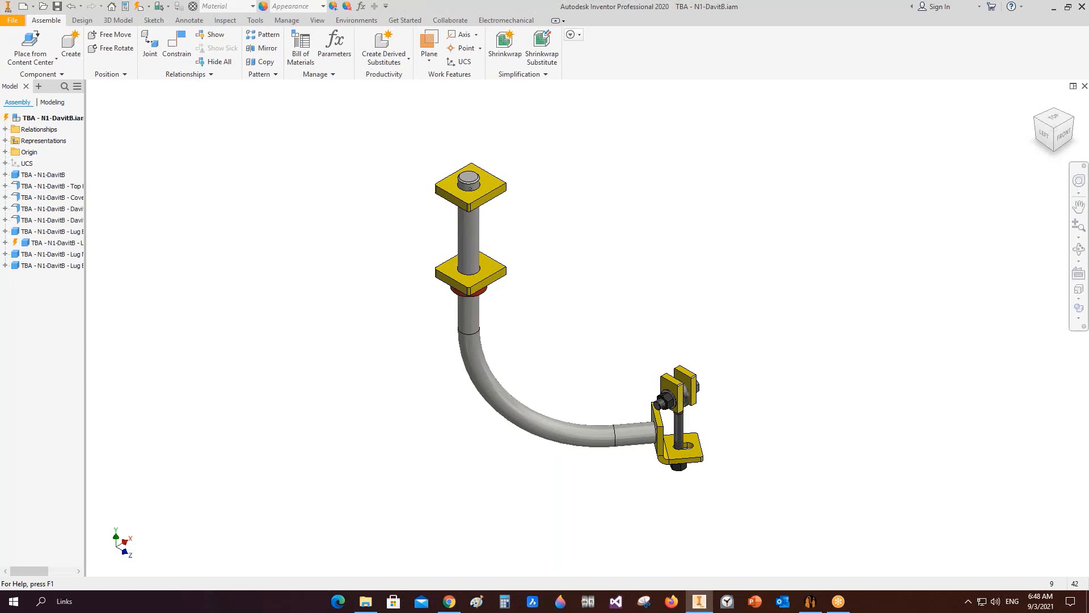
{"action": "left_click", "coordinate": [1056, 154]}
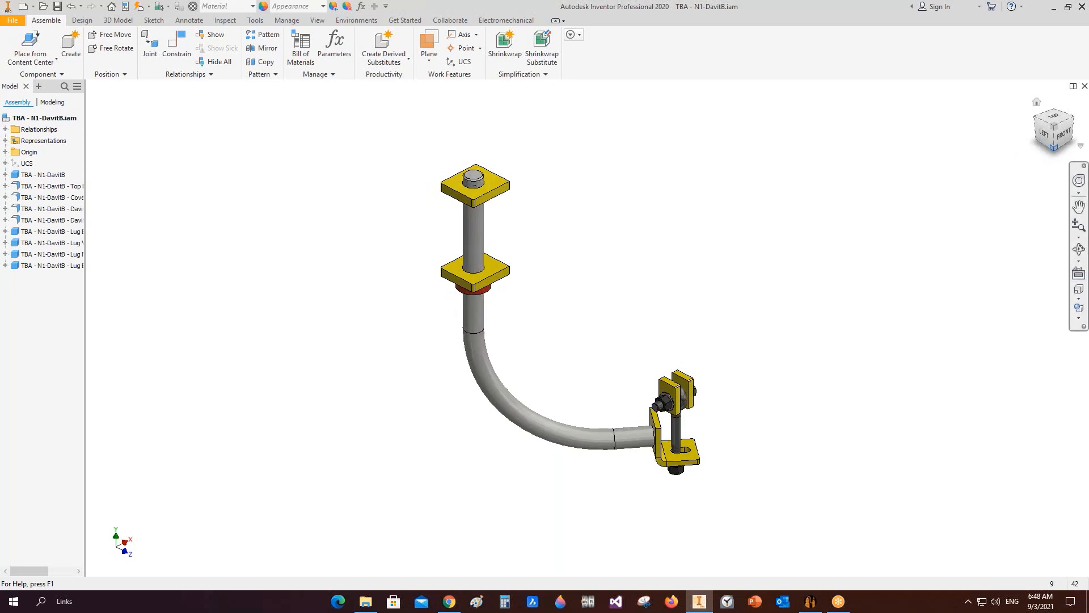
{"action": "left_click", "coordinate": [1055, 153]}
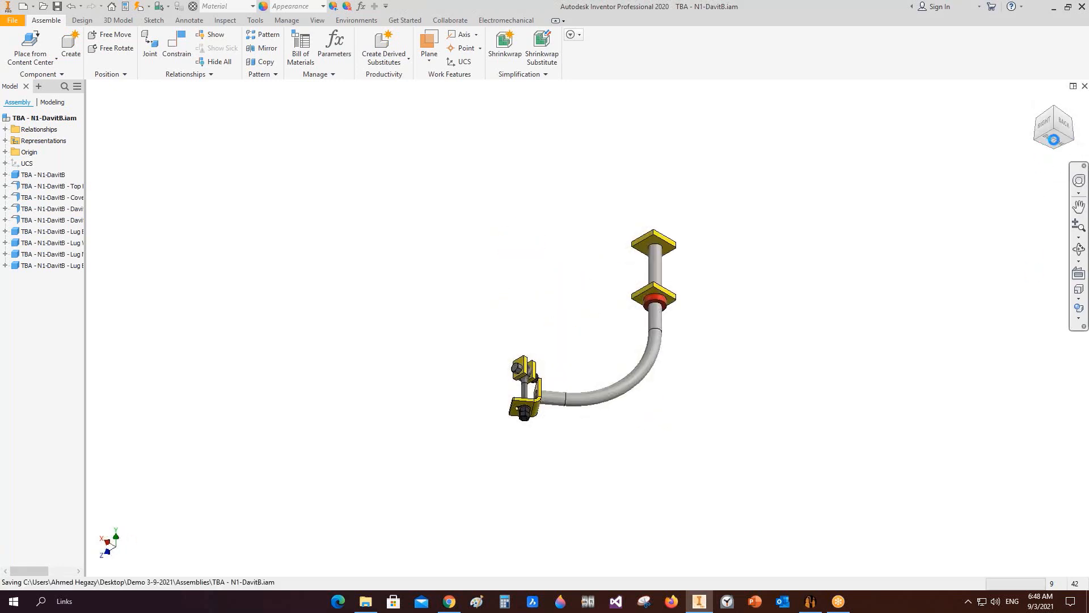
{"action": "key", "text": "ctrl+s"}
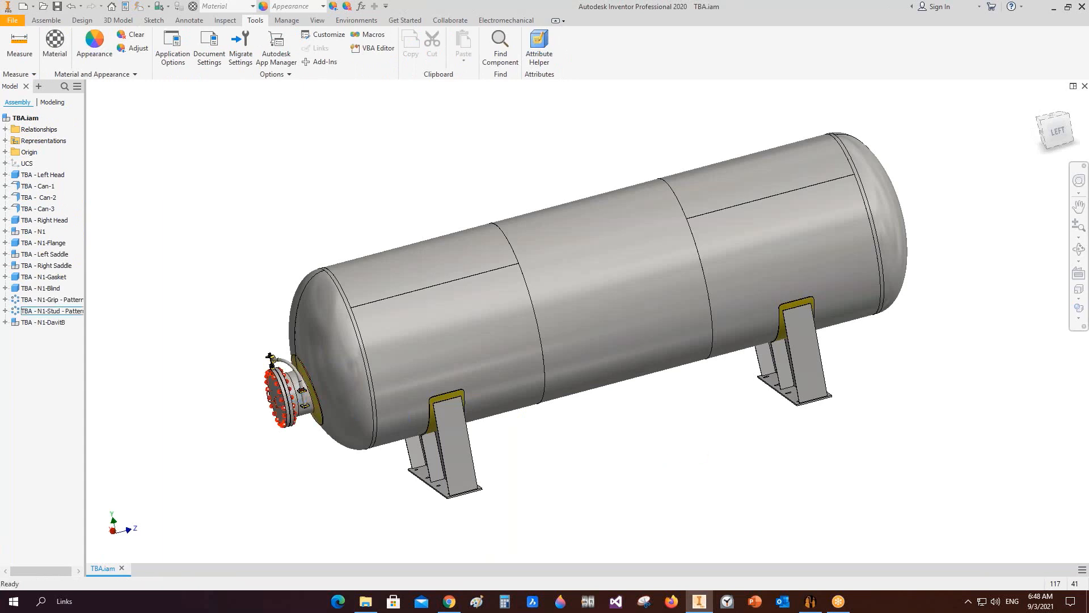
Step: Examine the updated davit on the vessel's nozzle in the main assembly, then return to Static Equipment Generator
{"action": "scroll", "coordinate": [301, 389], "scroll_direction": "up", "scroll_amount": 5}
{"action": "scroll", "coordinate": [346, 385], "scroll_direction": "up", "scroll_amount": 5}
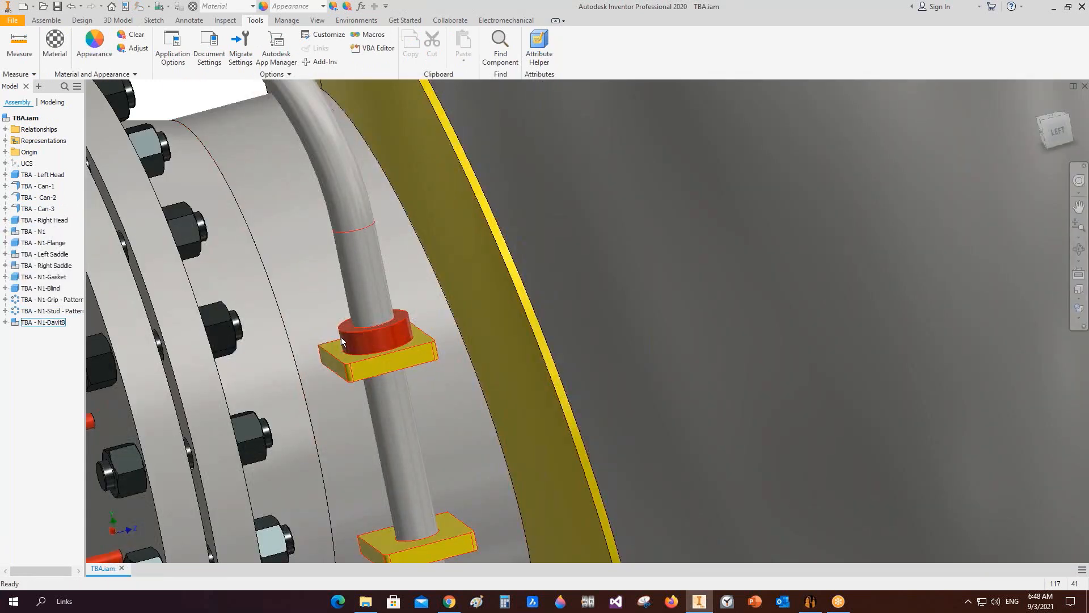
{"action": "scroll", "coordinate": [331, 358], "scroll_direction": "down", "scroll_amount": 5}
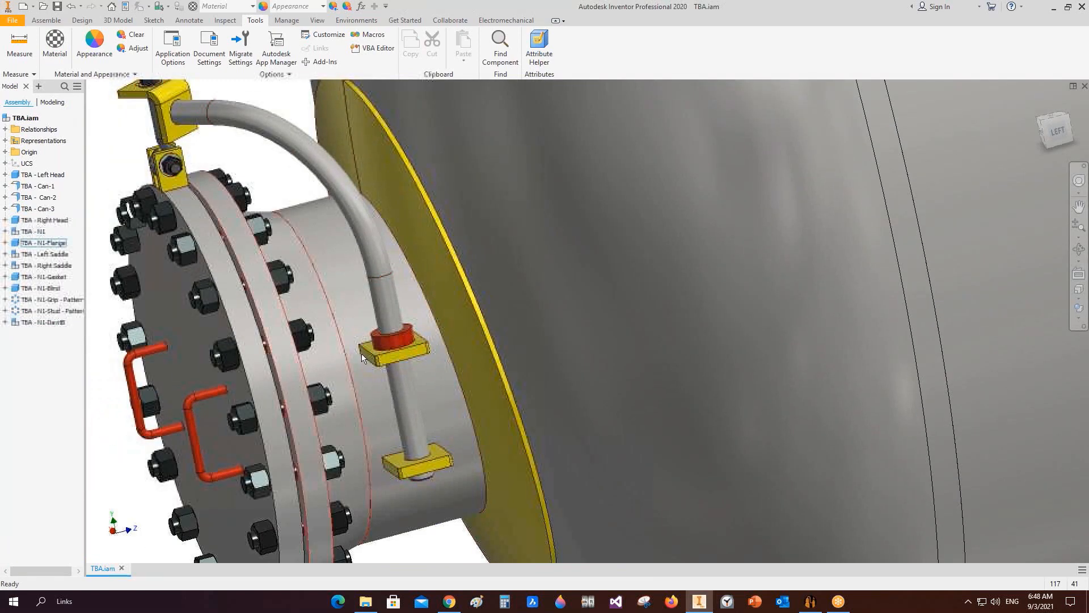
{"action": "left_click", "coordinate": [1078, 249]}
{"action": "scroll", "coordinate": [546, 301], "scroll_direction": "down", "scroll_amount": 3}
{"action": "left_click_drag", "start_coordinate": [545, 297], "coordinate": [550, 334]}
{"action": "scroll", "coordinate": [406, 296], "scroll_direction": "up", "scroll_amount": 3}
{"action": "scroll", "coordinate": [493, 300], "scroll_direction": "down", "scroll_amount": 3}
{"action": "scroll", "coordinate": [596, 323], "scroll_direction": "down", "scroll_amount": 3}
{"action": "scroll", "coordinate": [596, 323], "scroll_direction": "down", "scroll_amount": 3}
{"action": "scroll", "coordinate": [598, 332], "scroll_direction": "up", "scroll_amount": 3}
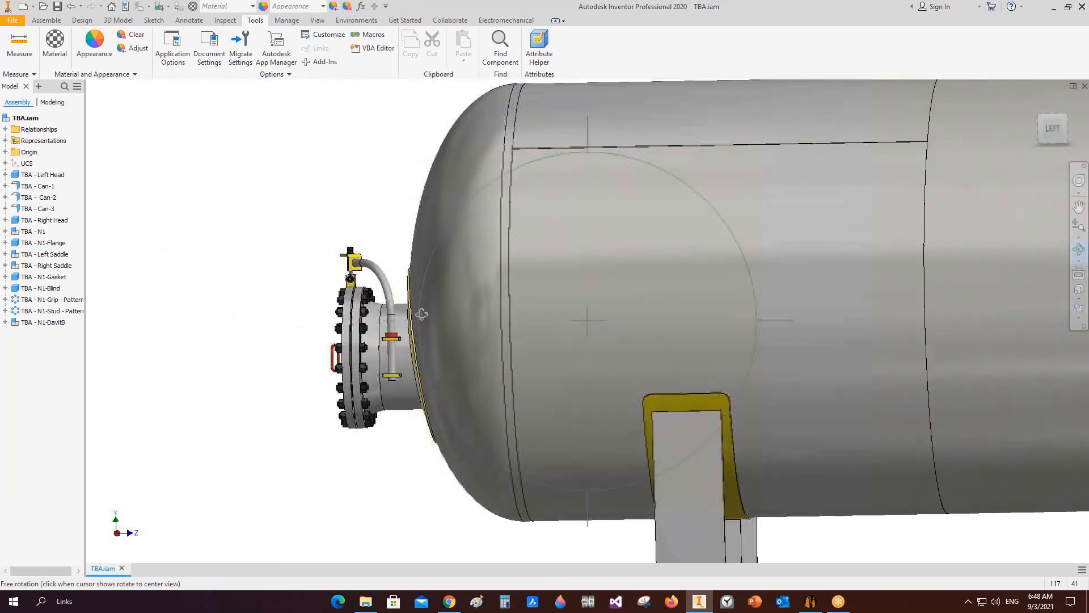
{"action": "right_click", "coordinate": [418, 298]}
{"action": "left_click", "coordinate": [474, 301]}
{"action": "left_click", "coordinate": [810, 602]}
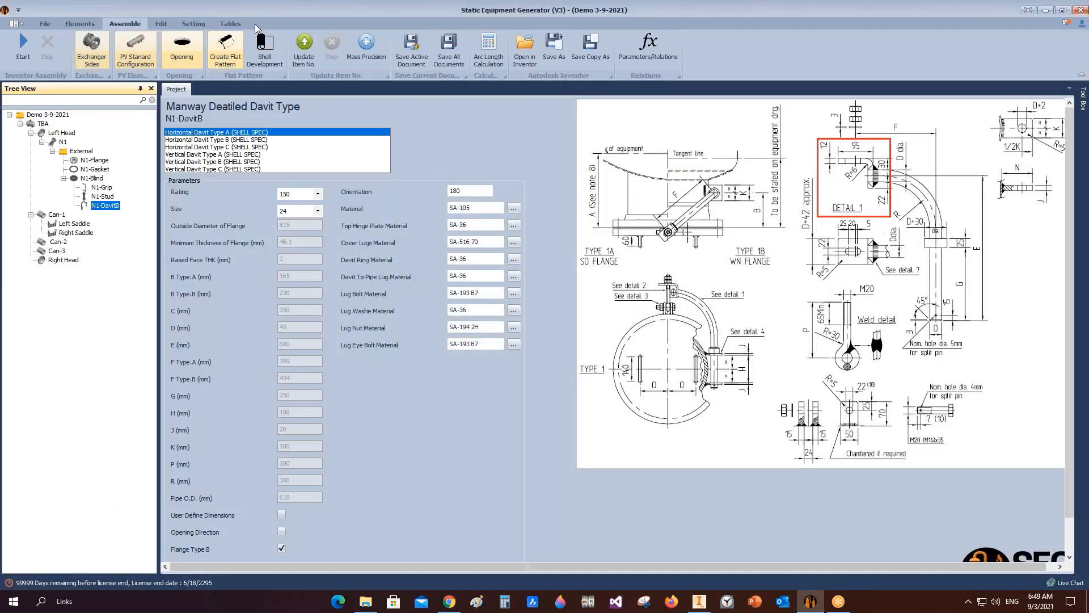
Step: Open the bill of materials to review the parts list, then close it
{"action": "left_click", "coordinate": [16, 45]}
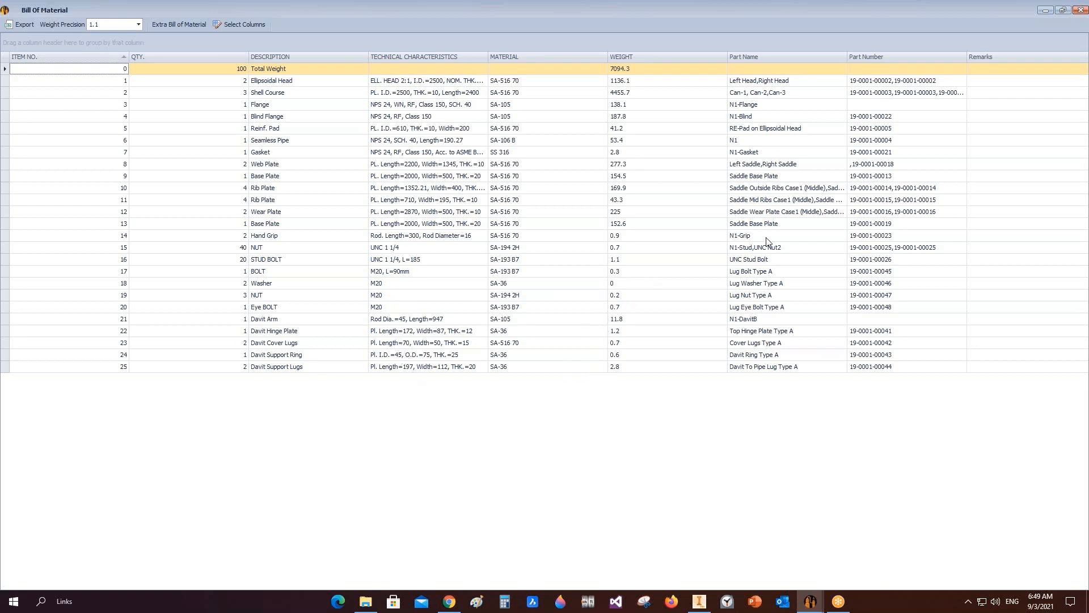
{"action": "left_click", "coordinate": [1081, 9]}
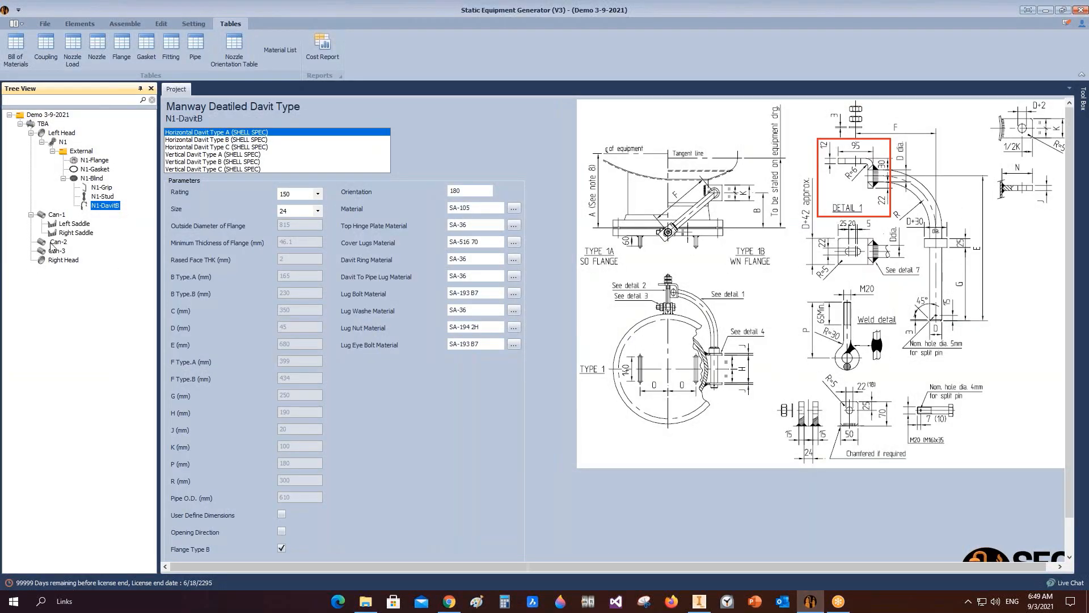
Step: Add a shell nozzle named Boot Nozzle to Can-1 and open it for editing
{"action": "left_click", "coordinate": [56, 214]}
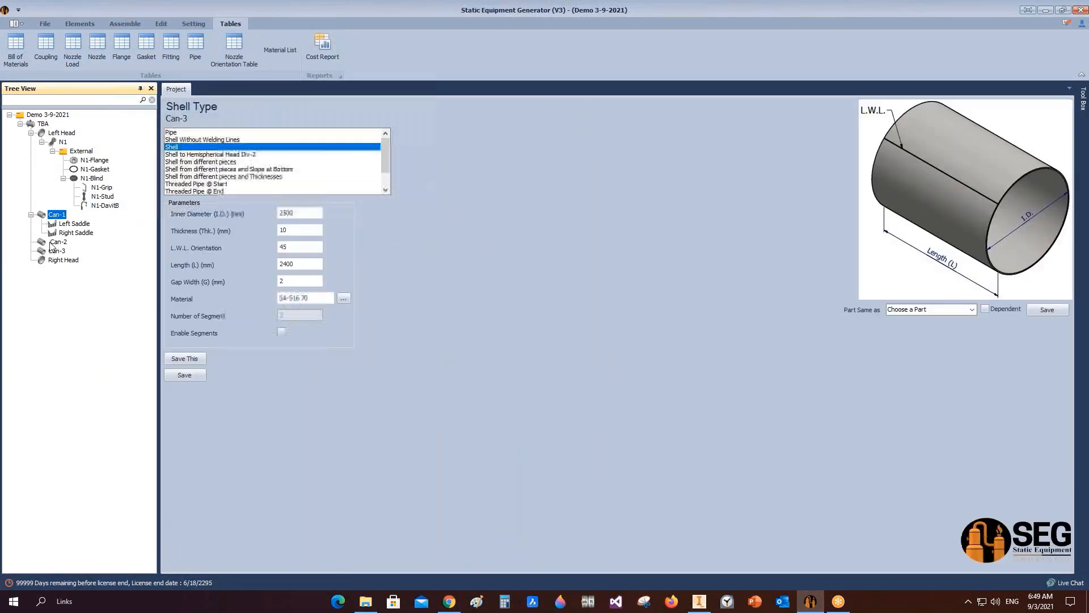
{"action": "left_click", "coordinate": [79, 23]}
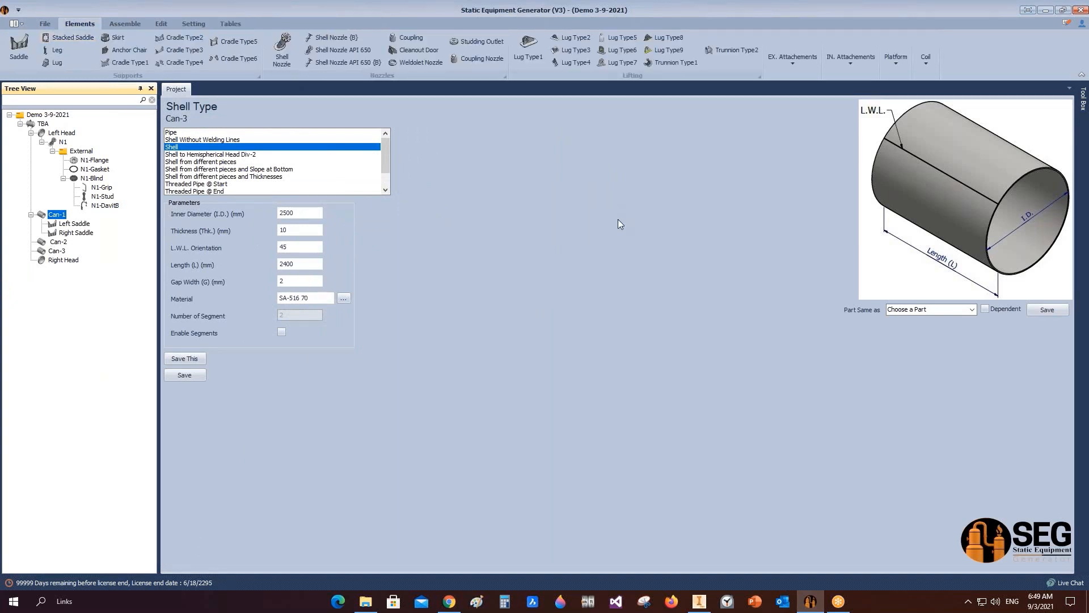
{"action": "left_click", "coordinate": [284, 51]}
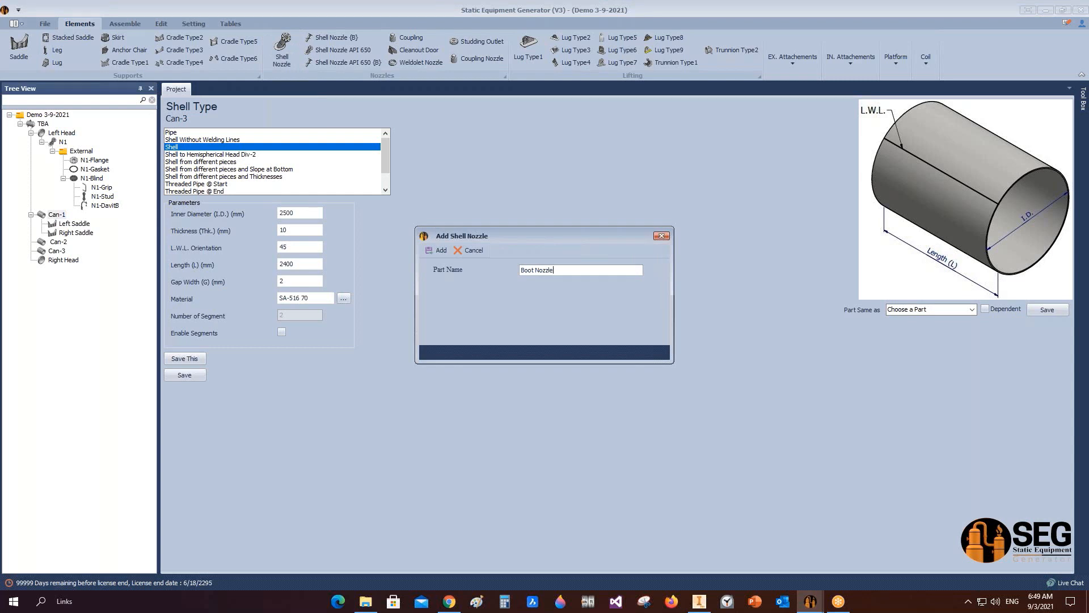
{"action": "left_click", "coordinate": [441, 250]}
{"action": "left_click", "coordinate": [80, 244]}
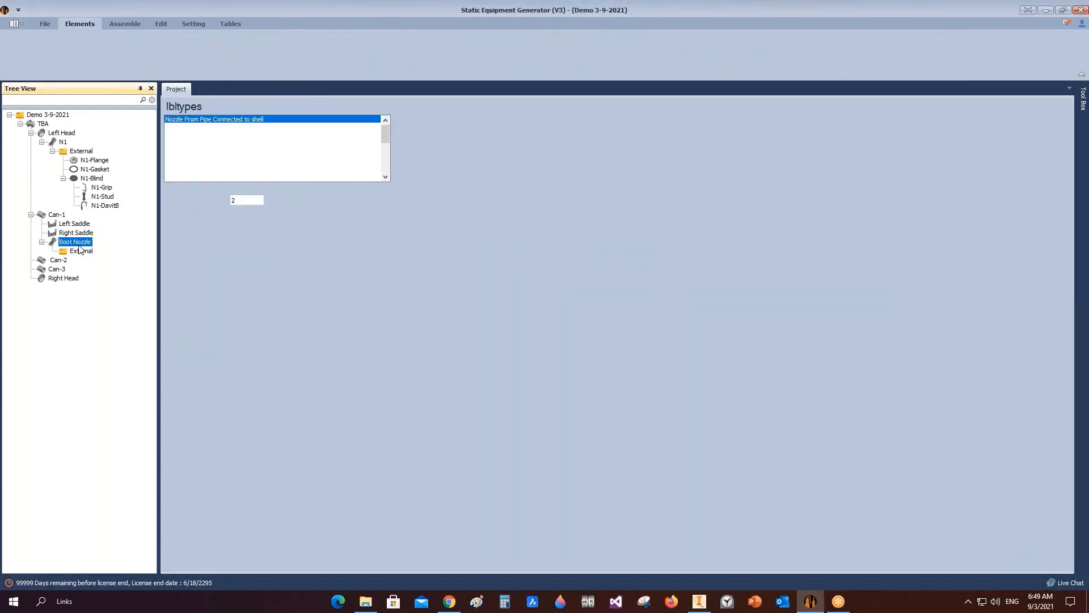
Step: Set the boot nozzle type to Nozzle From Plate Connected to shell with a pipe OD of 1000 mm
{"action": "left_click", "coordinate": [270, 214]}
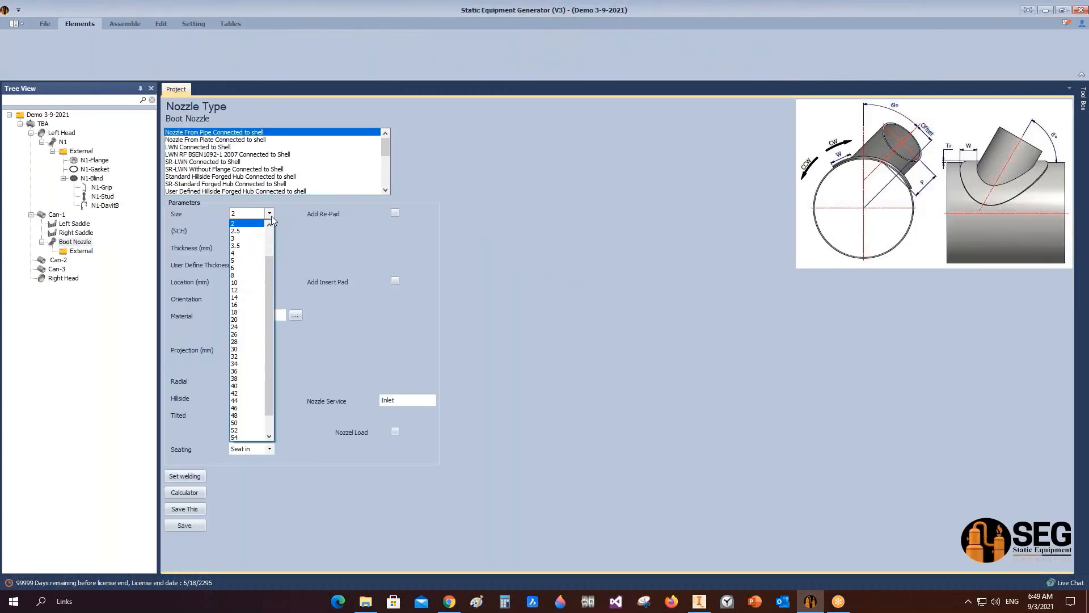
{"action": "left_click", "coordinate": [248, 143]}
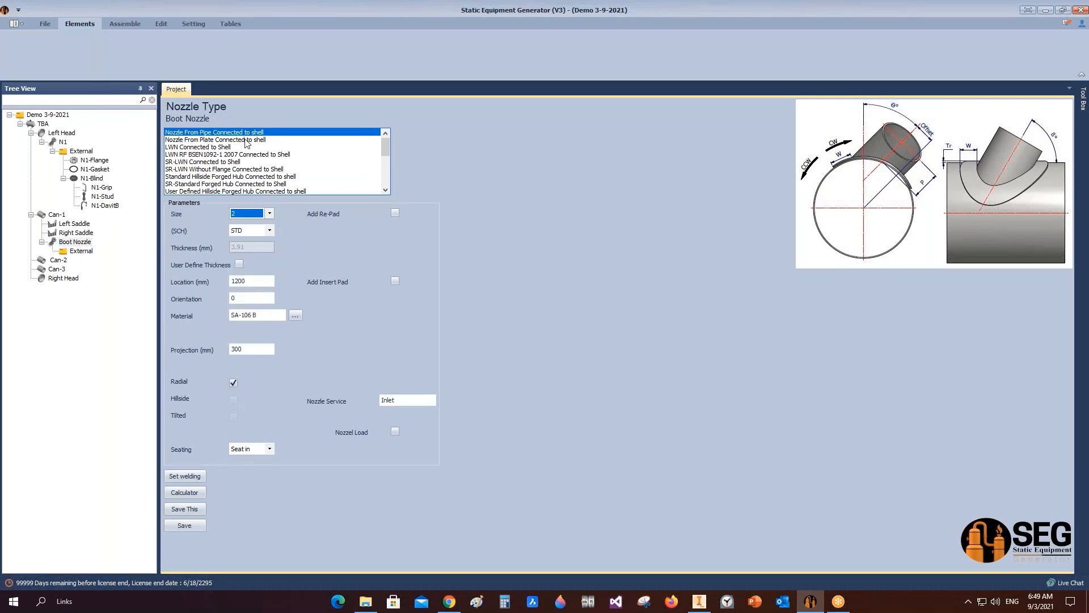
{"action": "left_click", "coordinate": [247, 142]}
{"action": "left_click", "coordinate": [262, 230]}
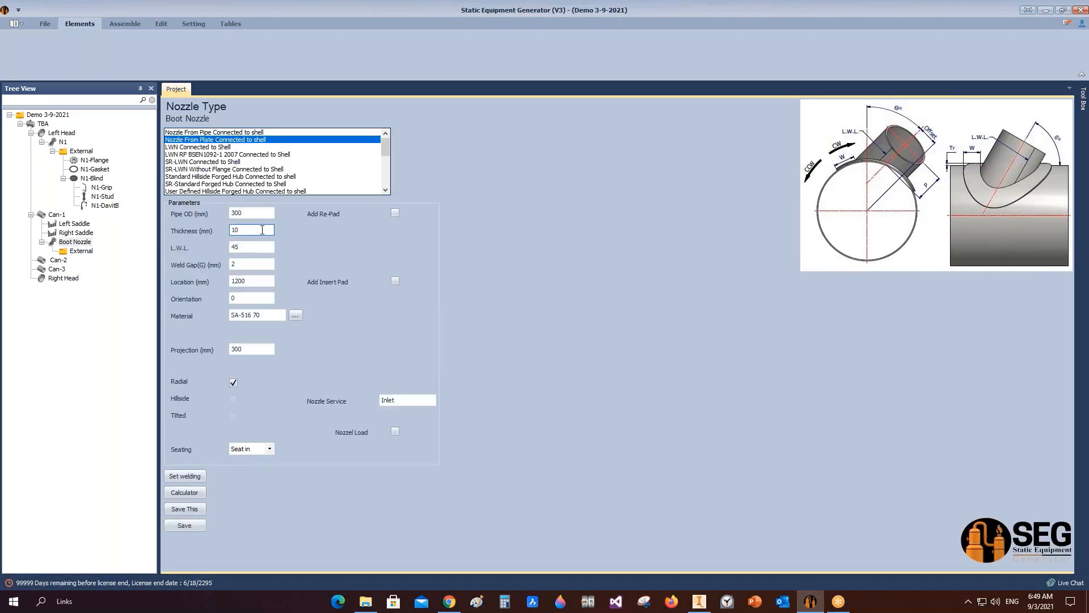
{"action": "key", "text": "shift+Tab"}
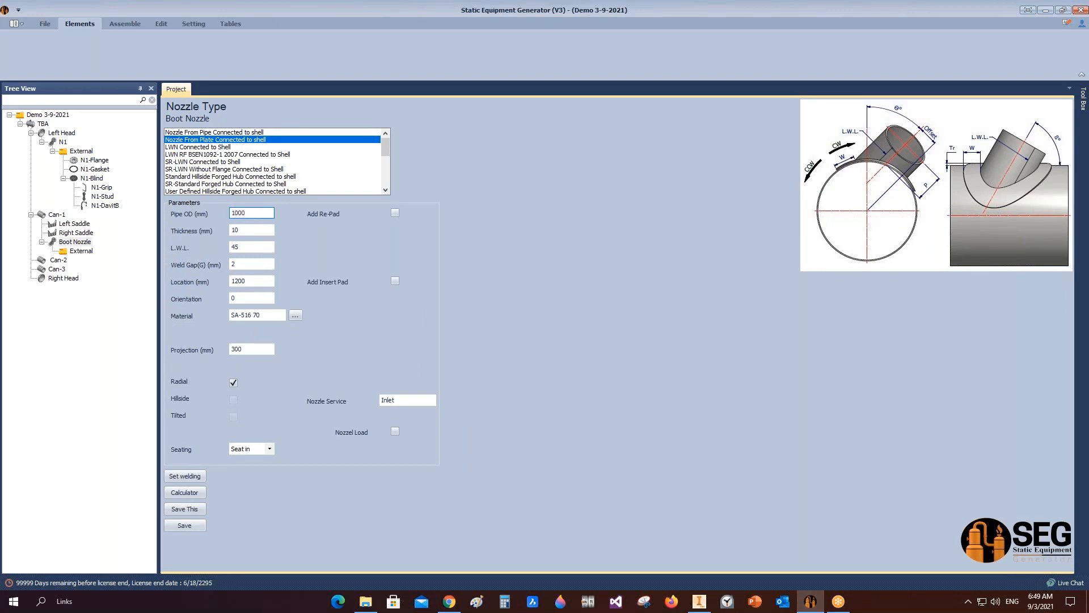
Step: Add a re-pad to the boot nozzle, set its location to 4000 mm and orientation 180, and save
{"action": "left_click", "coordinate": [395, 213]}
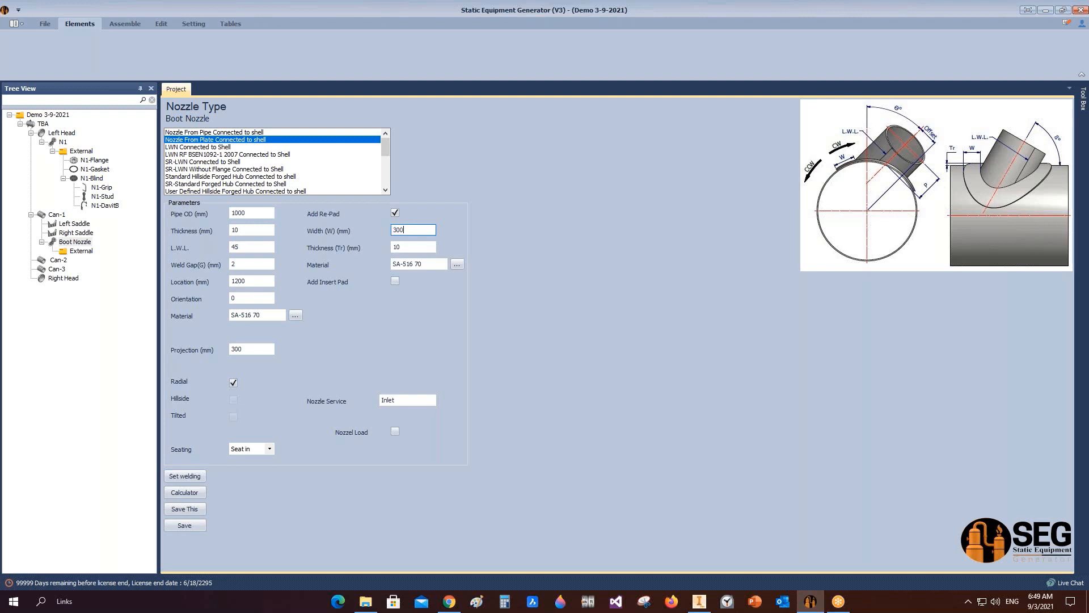
{"action": "double_click", "coordinate": [252, 281]}
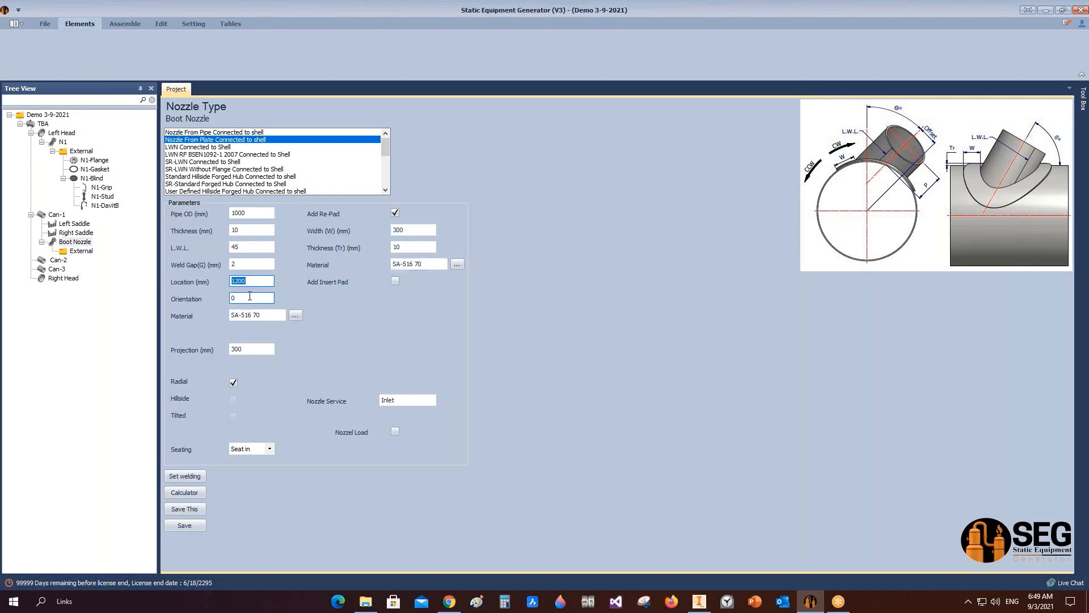
{"action": "type", "text": "3"}
{"action": "type", "text": "000"}
{"action": "key", "text": "Tab"}
{"action": "left_click", "coordinate": [256, 349]}
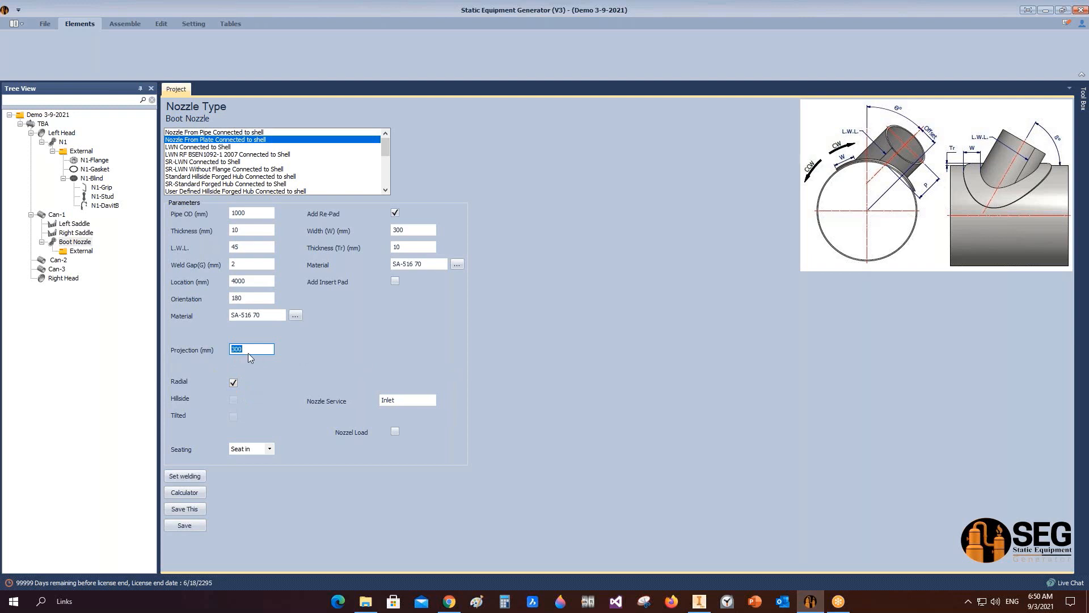
{"action": "left_click", "coordinate": [194, 525]}
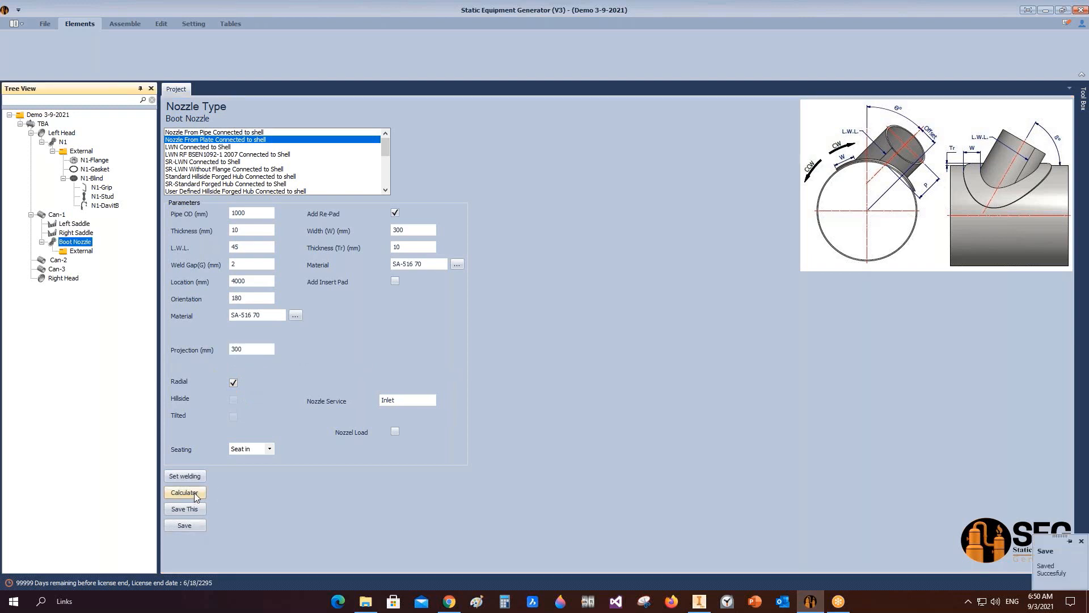
Step: Use the nozzle calculator with a projection from V.C.L. of 2500 mm to calculate and save the nozzle projection
{"action": "left_click", "coordinate": [194, 492]}
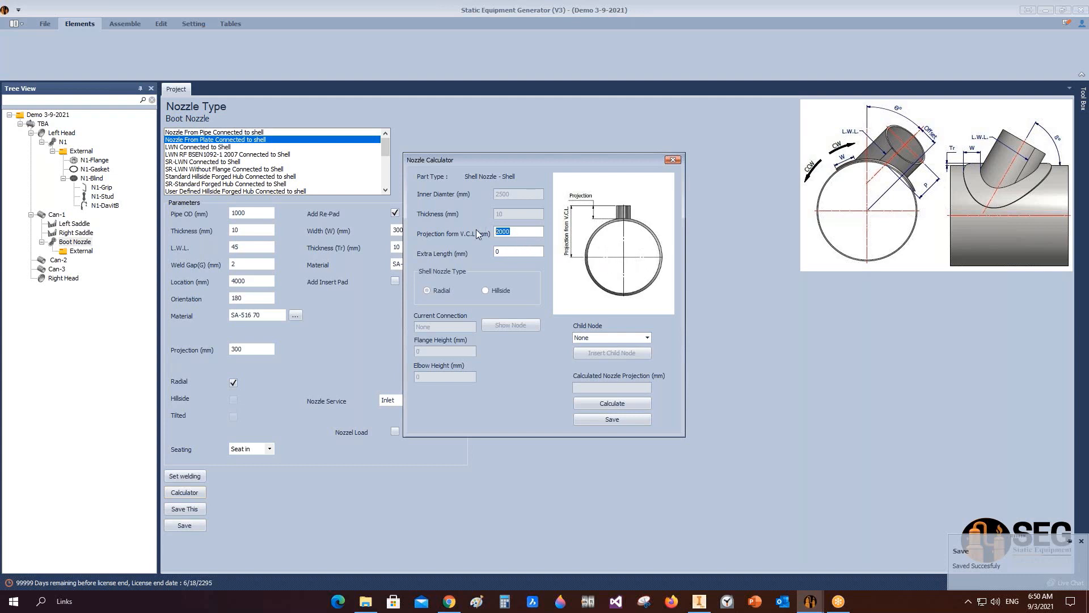
{"action": "type", "text": "300"}
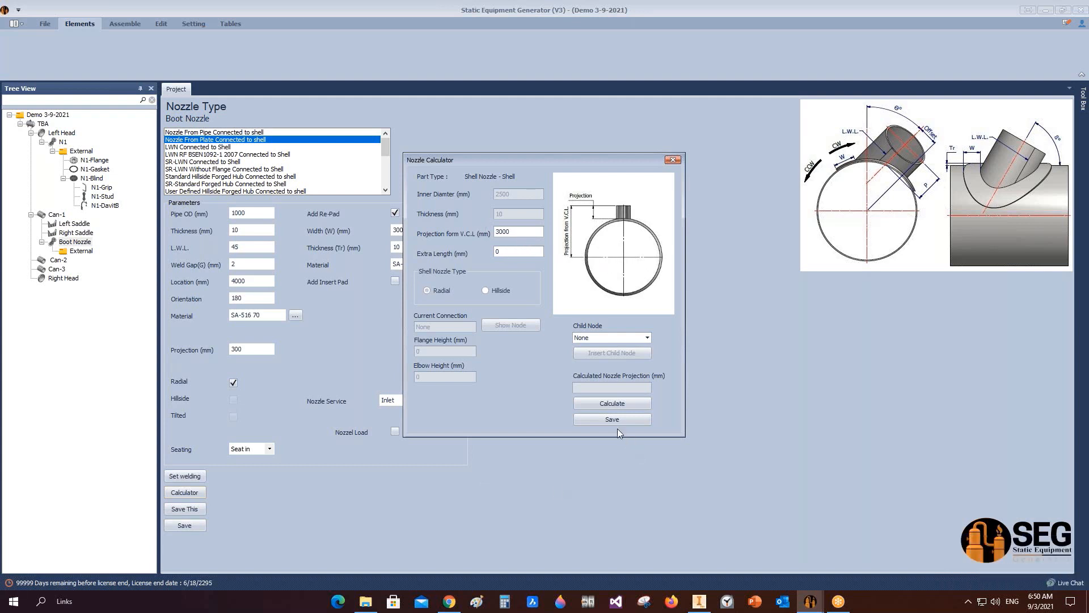
{"action": "left_click", "coordinate": [625, 403]}
{"action": "left_click", "coordinate": [502, 232]}
{"action": "type", "text": "25"}
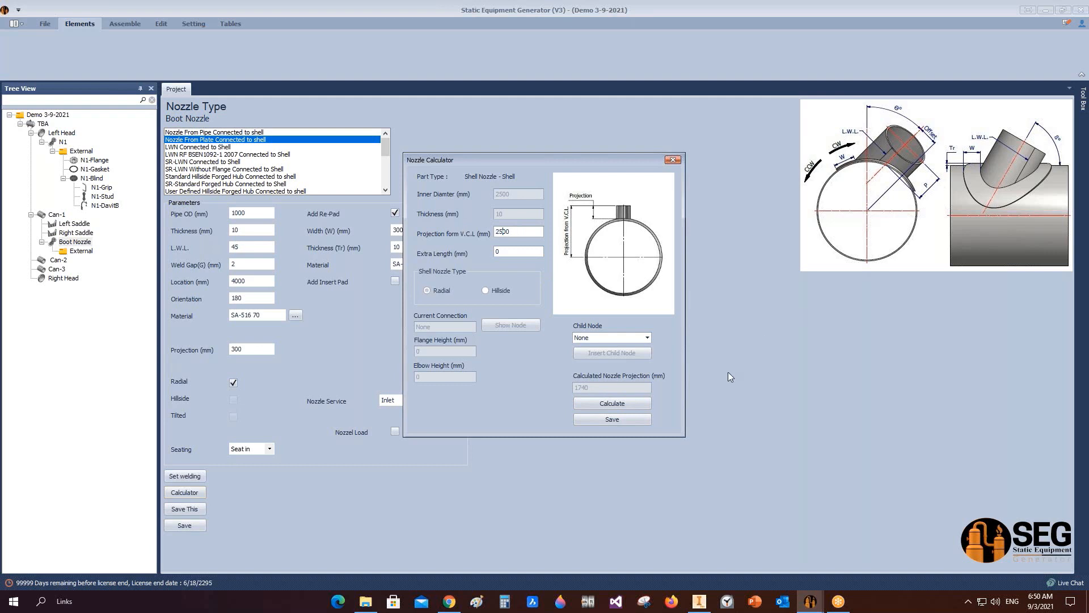
{"action": "left_click", "coordinate": [612, 403]}
{"action": "left_click", "coordinate": [612, 419]}
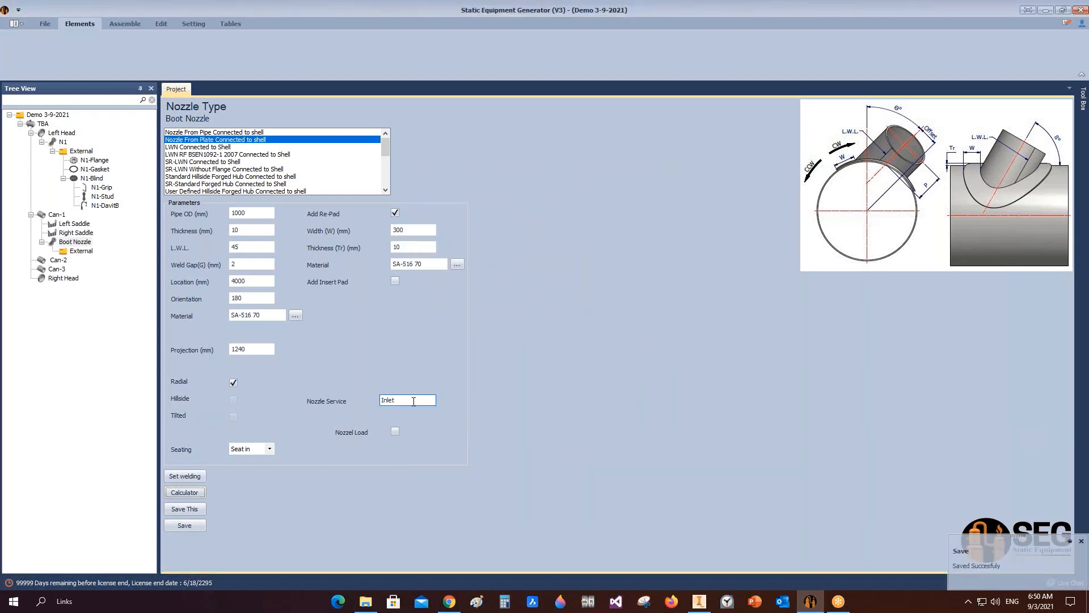
Step: Set the nozzle service to Boot and save the boot nozzle
{"action": "double_click", "coordinate": [392, 400]}
{"action": "type", "text": "Boot"}
{"action": "left_click", "coordinate": [173, 526]}
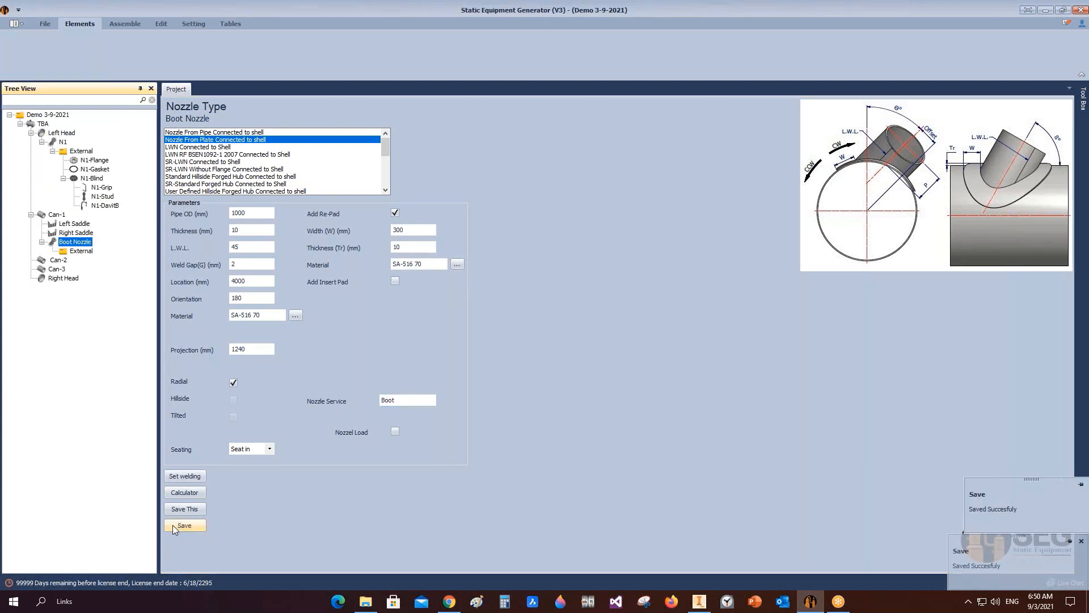
Step: Set the boot nozzle's welding detail dimensions A and B to 8 mm and save
{"action": "left_click", "coordinate": [197, 477]}
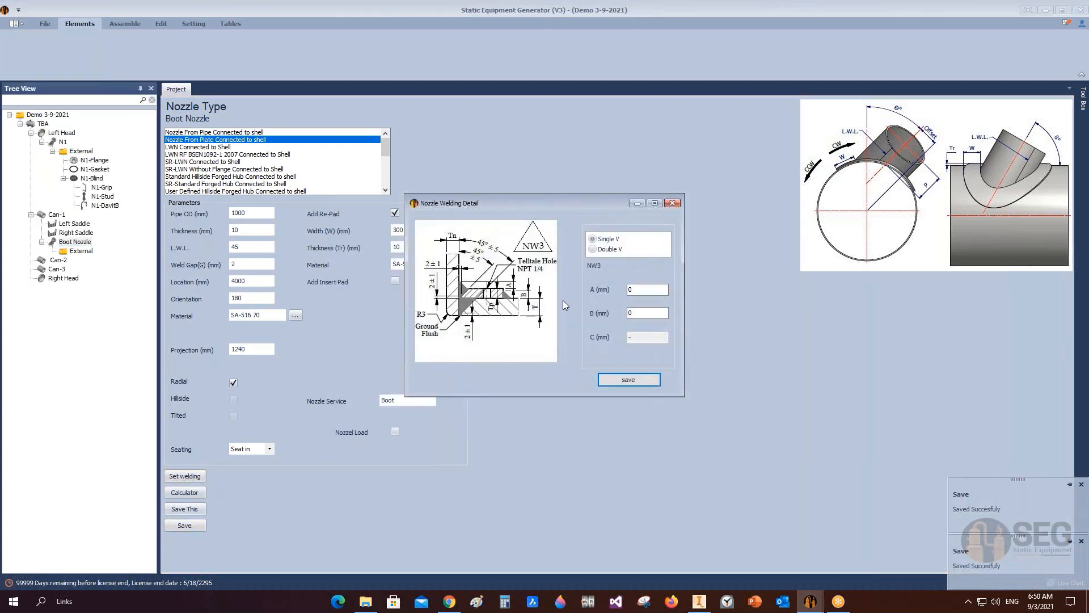
{"action": "double_click", "coordinate": [658, 289]}
{"action": "type", "text": "8"}
{"action": "double_click", "coordinate": [652, 312]}
{"action": "type", "text": "8"}
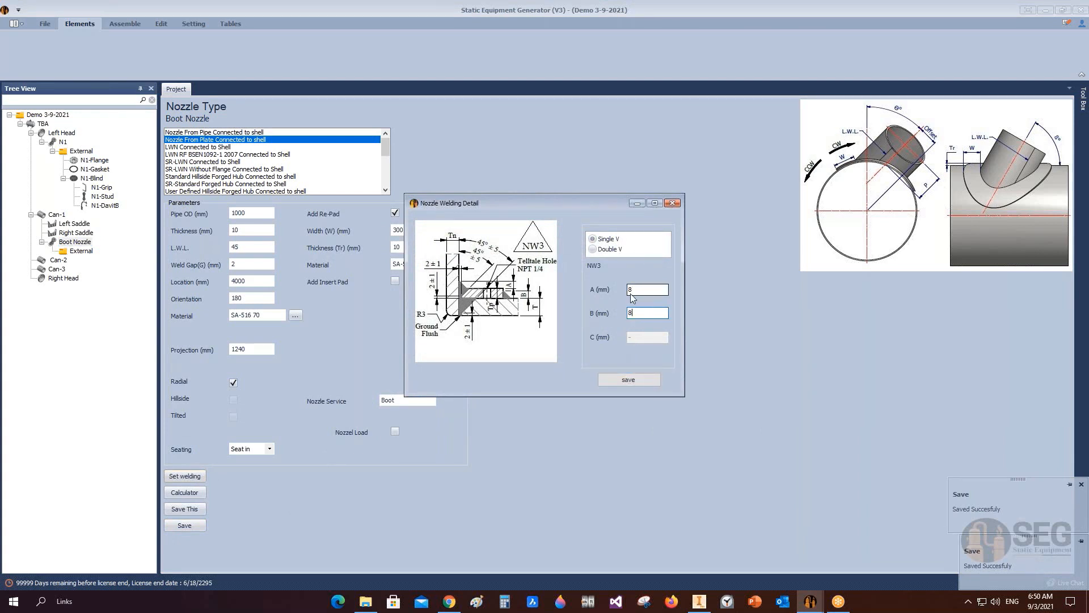
{"action": "left_click", "coordinate": [627, 380]}
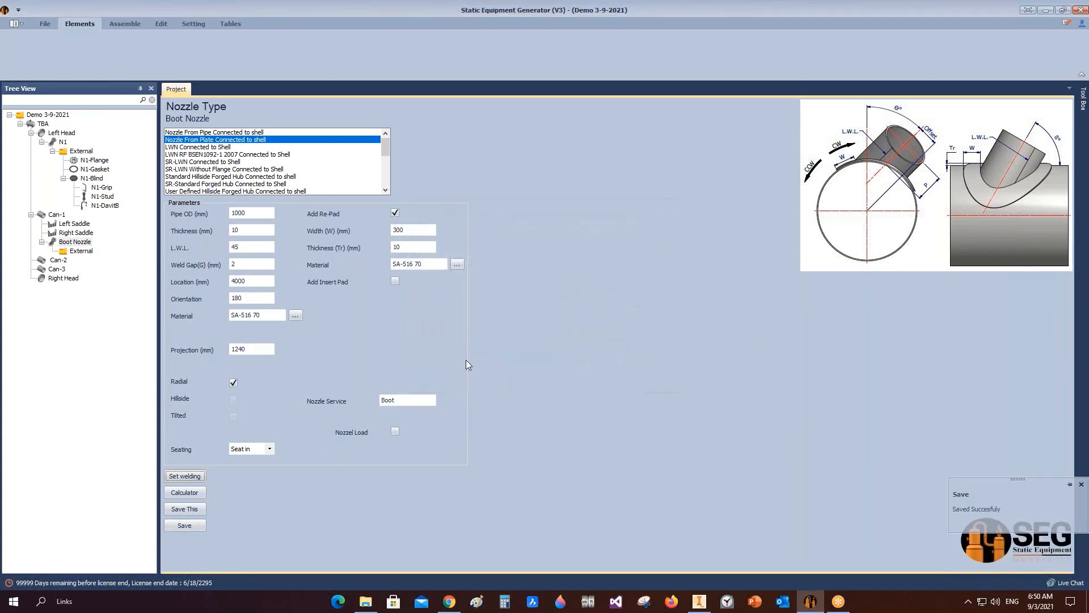
Step: Add a head named Sumb Head under the boot nozzle's External folder and open it
{"action": "left_click", "coordinate": [74, 250]}
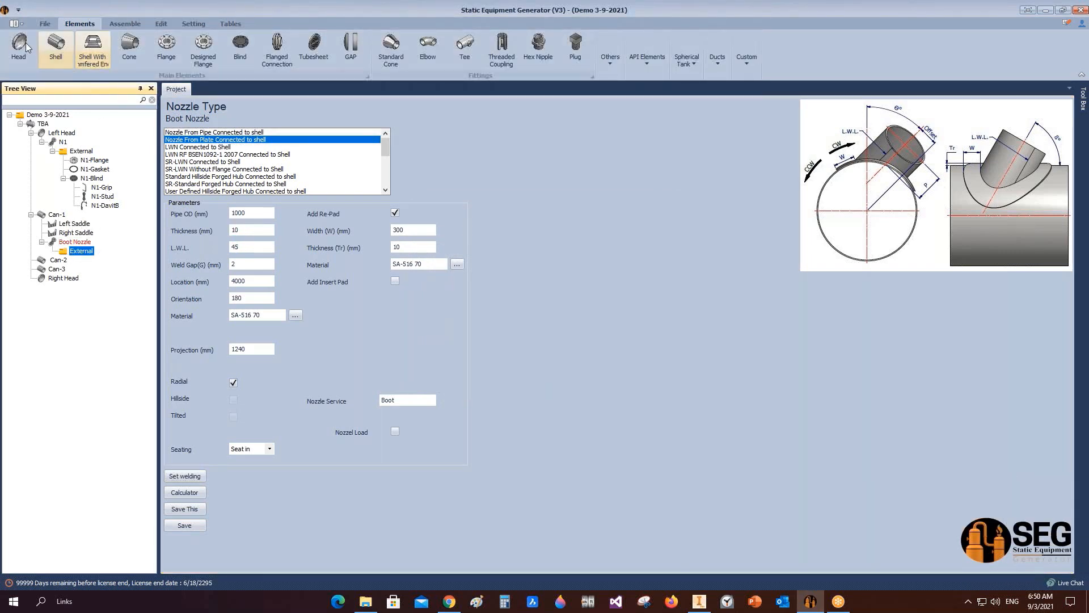
{"action": "left_click", "coordinate": [20, 44]}
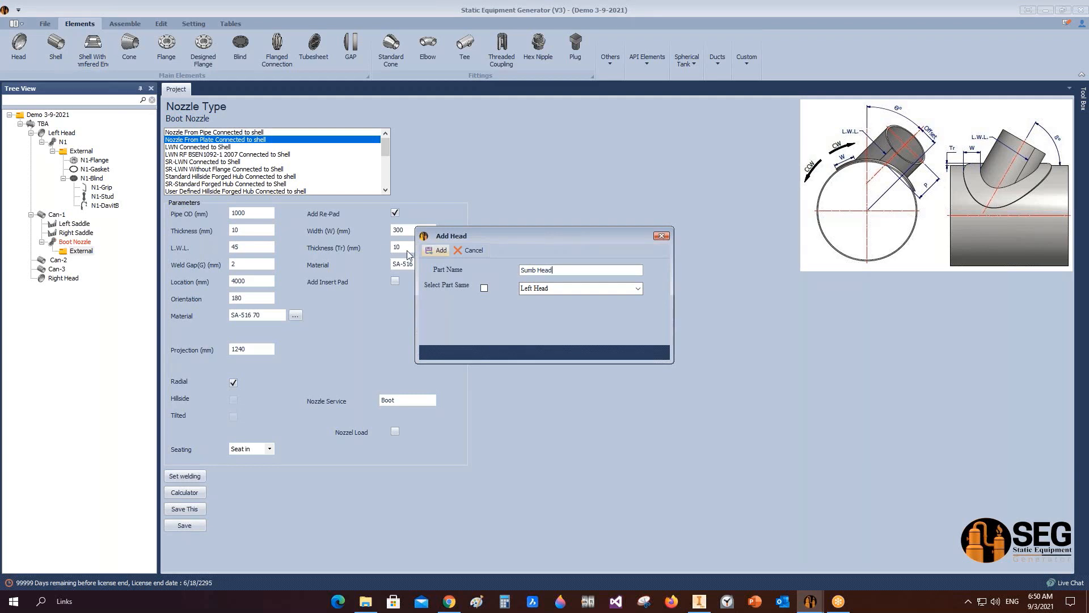
{"action": "left_click", "coordinate": [437, 250]}
{"action": "left_click", "coordinate": [105, 262]}
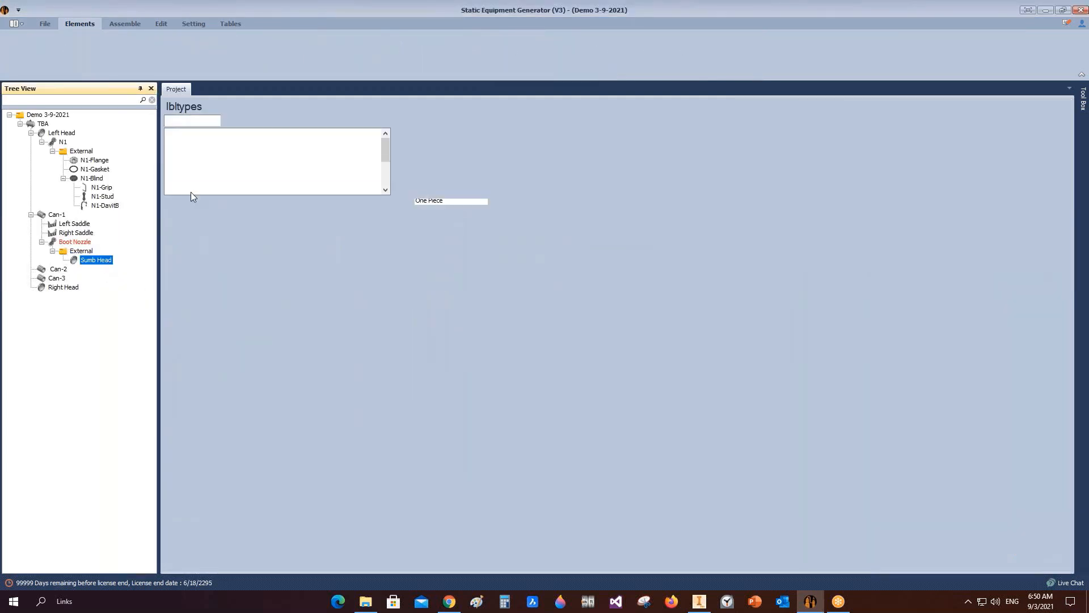
Step: Set the sump head's inner diameter to 1000 mm and straight flange to 50 mm, flip it, and save
{"action": "type", "text": "100"}
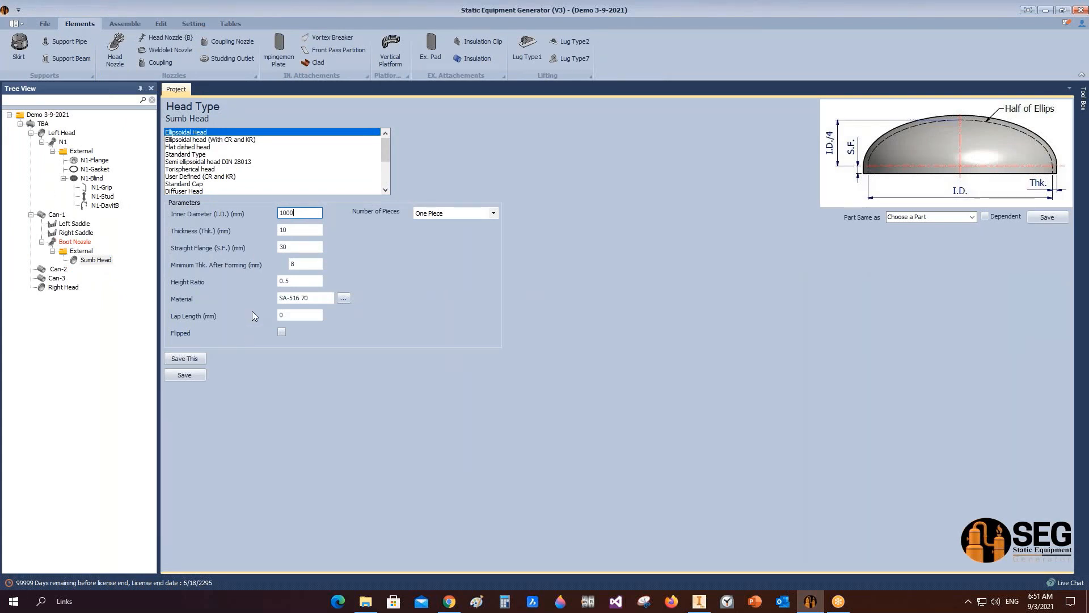
{"action": "type", "text": "0"}
{"action": "key", "text": "Tab"}
{"action": "key", "text": "Tab"}
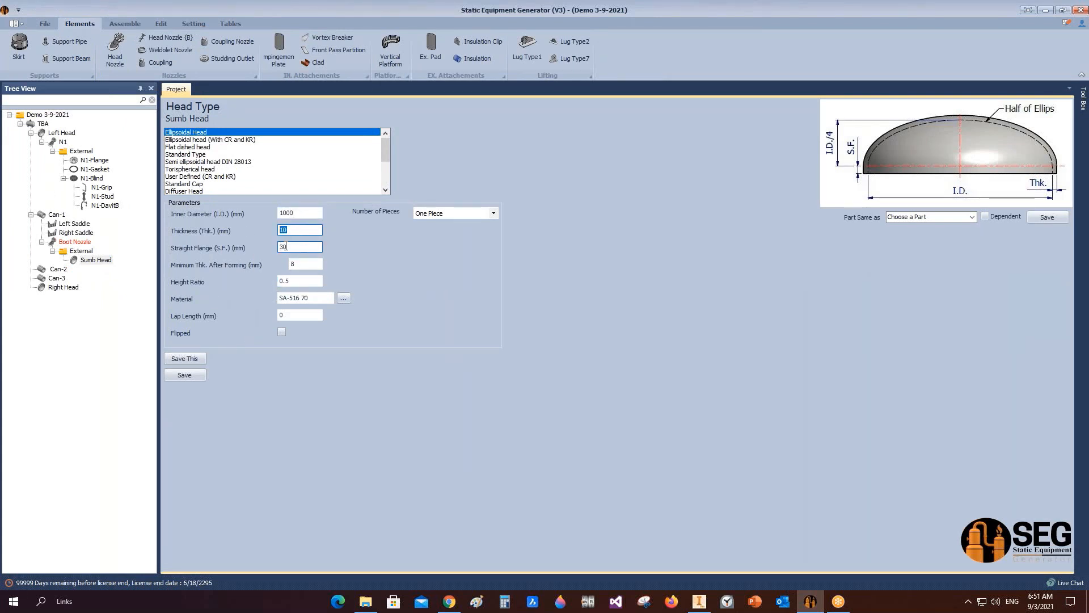
{"action": "type", "text": "50"}
{"action": "left_click", "coordinate": [282, 331]}
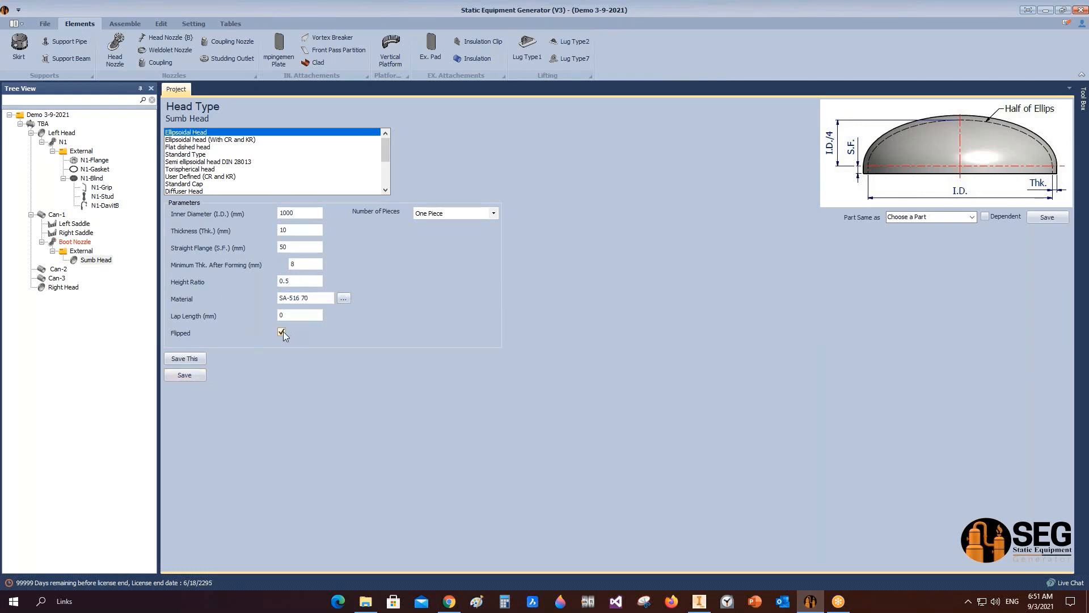
{"action": "left_click", "coordinate": [199, 375]}
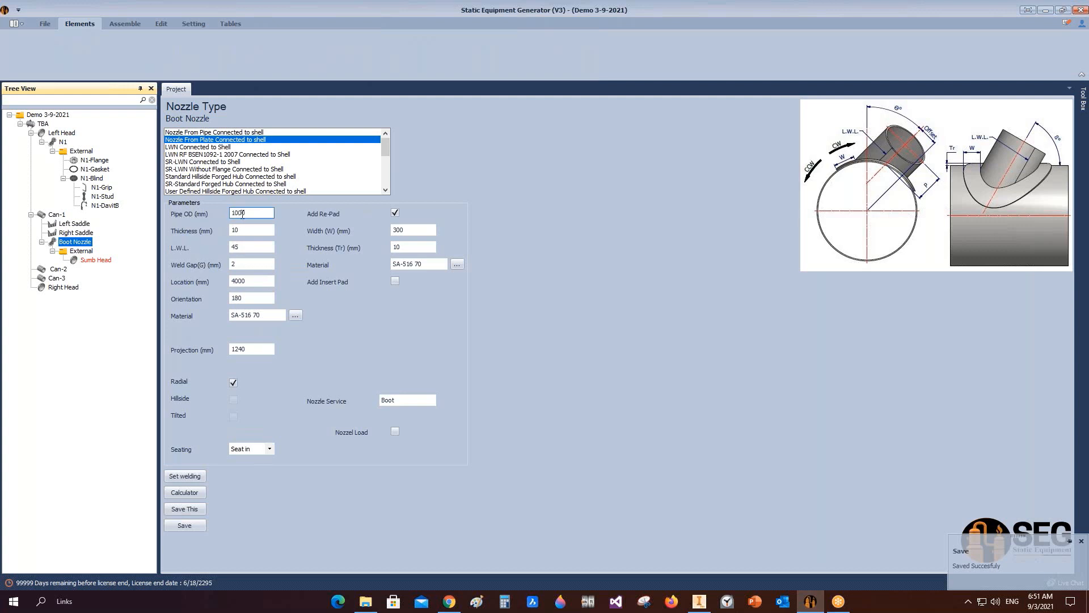
Step: Change the sump head's inner diameter to 980 mm and save
{"action": "left_click", "coordinate": [103, 261]}
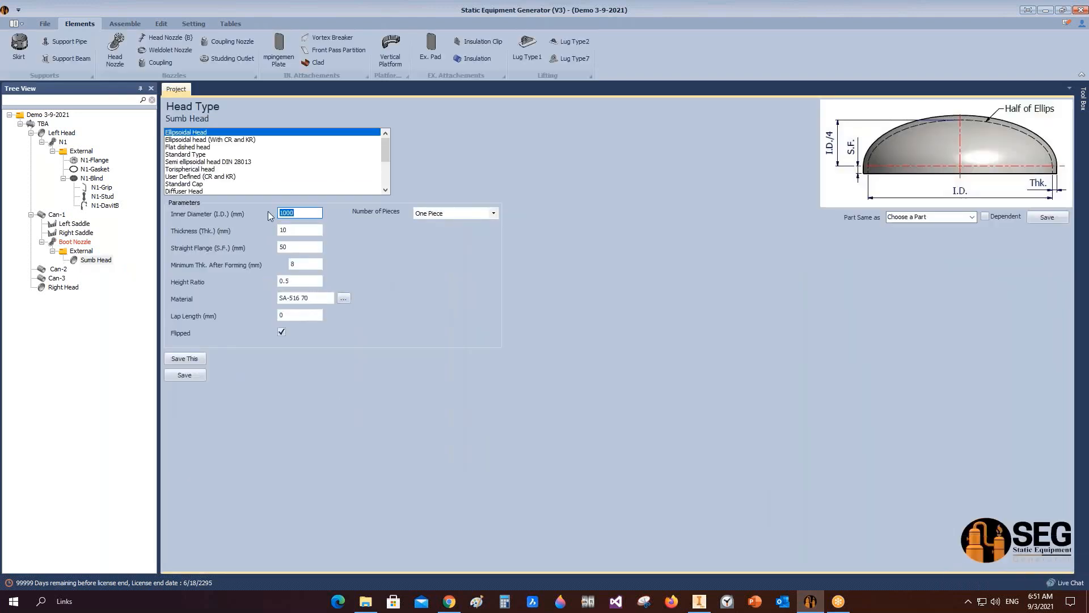
{"action": "type", "text": "980"}
{"action": "left_click", "coordinate": [199, 379]}
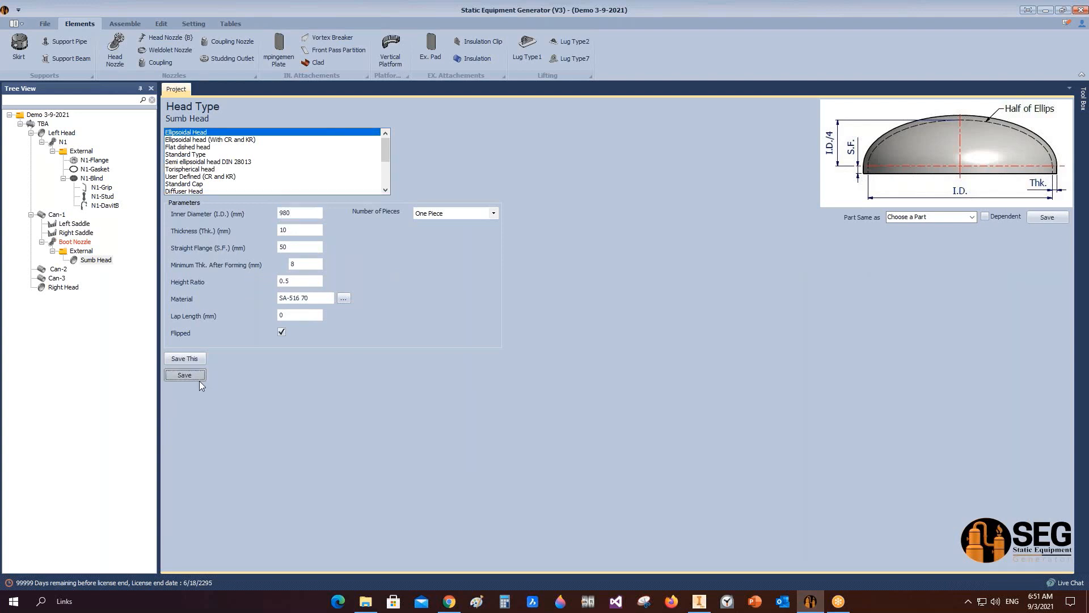
Step: Reassemble the vessel in Inventor
{"action": "left_click", "coordinate": [125, 23]}
{"action": "left_click", "coordinate": [31, 47]}
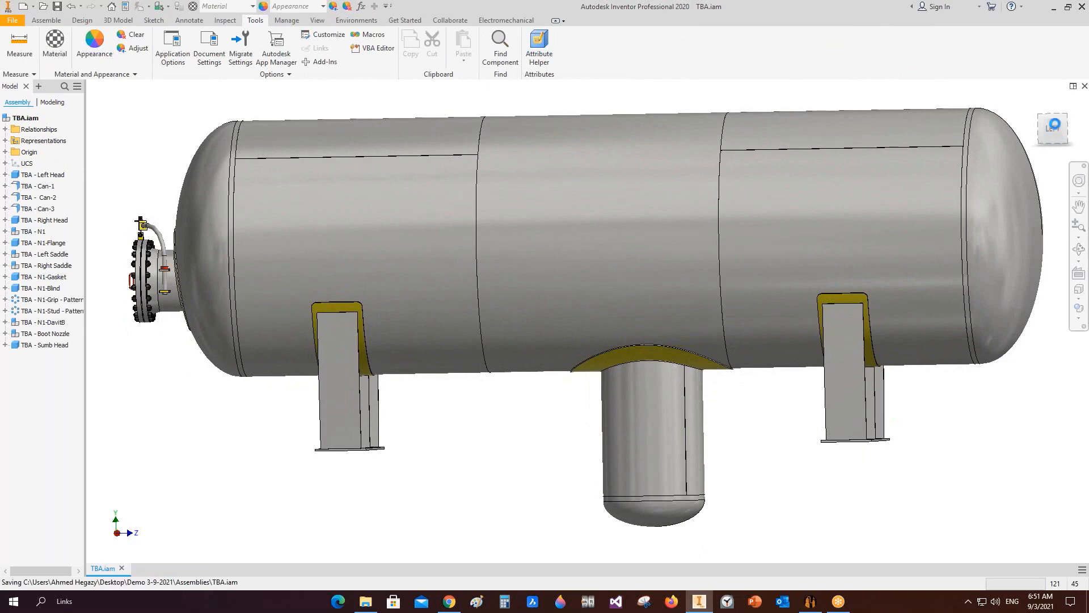
Step: Inspect the boot nozzle and sump head on the assembled vessel from several angles
{"action": "scroll", "coordinate": [667, 445], "scroll_direction": "down", "scroll_amount": 3}
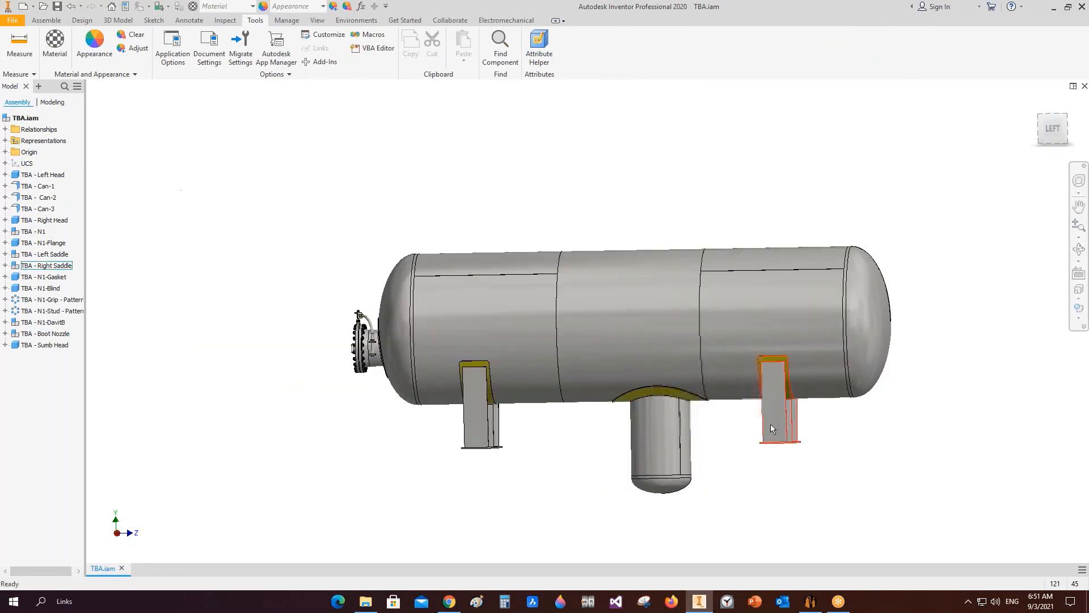
{"action": "left_click", "coordinate": [1078, 249]}
{"action": "left_click_drag", "start_coordinate": [703, 392], "coordinate": [720, 365]}
{"action": "scroll", "coordinate": [672, 430], "scroll_direction": "up", "scroll_amount": 3}
{"action": "left_click_drag", "start_coordinate": [674, 405], "coordinate": [658, 364]}
{"action": "scroll", "coordinate": [680, 402], "scroll_direction": "up", "scroll_amount": 5}
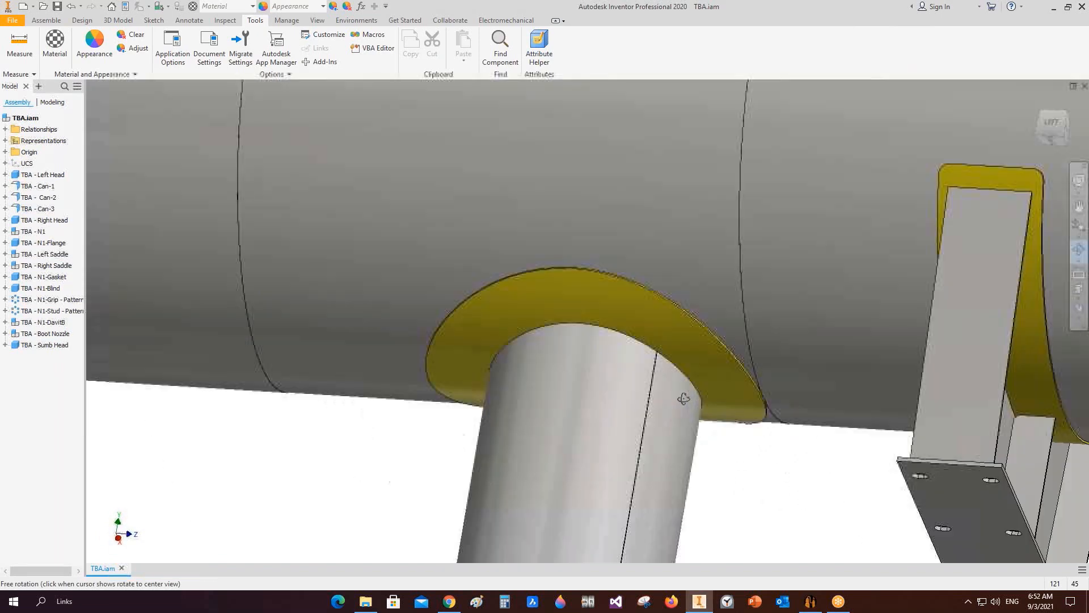
{"action": "middle_click_drag", "start_coordinate": [683, 399], "coordinate": [773, 314]}
{"action": "scroll", "coordinate": [654, 377], "scroll_direction": "down", "scroll_amount": 2}
{"action": "scroll", "coordinate": [674, 390], "scroll_direction": "down", "scroll_amount": 2}
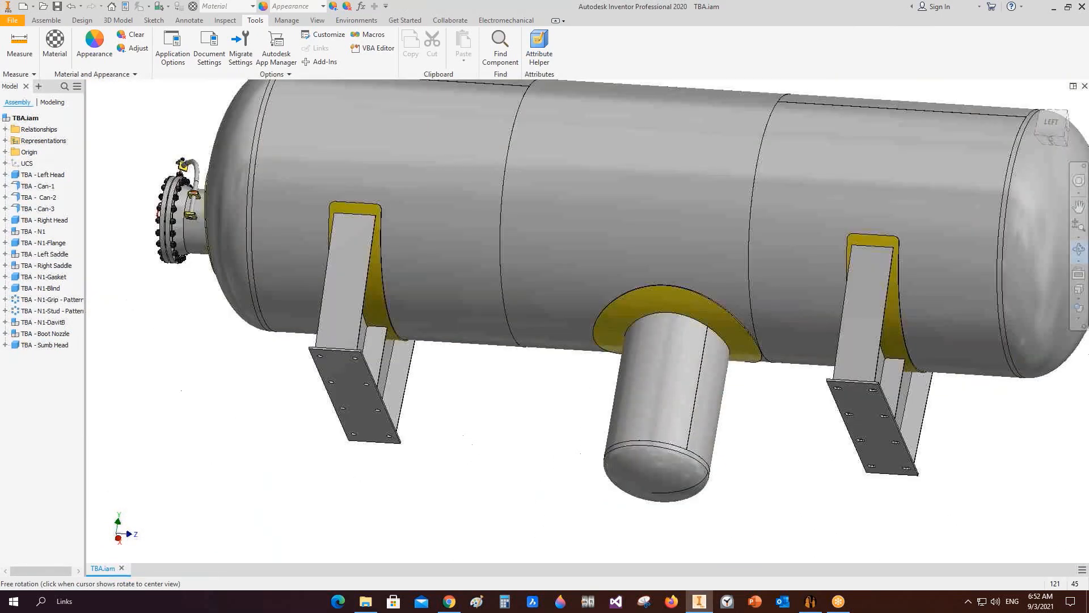
Step: Orbit and zoom around the boot nozzle and its reinforcing pad on the assembled vessel
{"action": "middle_click_drag", "start_coordinate": [674, 390], "coordinate": [716, 403]}
{"action": "right_click", "coordinate": [714, 389]}
{"action": "left_click", "coordinate": [750, 386]}
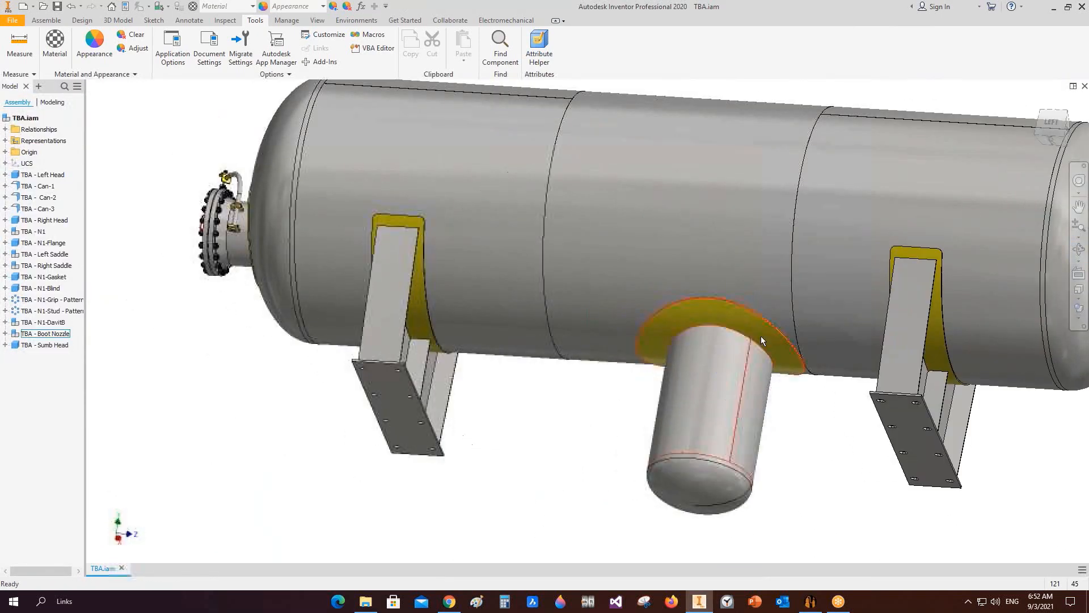
{"action": "left_click", "coordinate": [808, 358]}
{"action": "scroll", "coordinate": [810, 359], "scroll_direction": "up", "scroll_amount": 3}
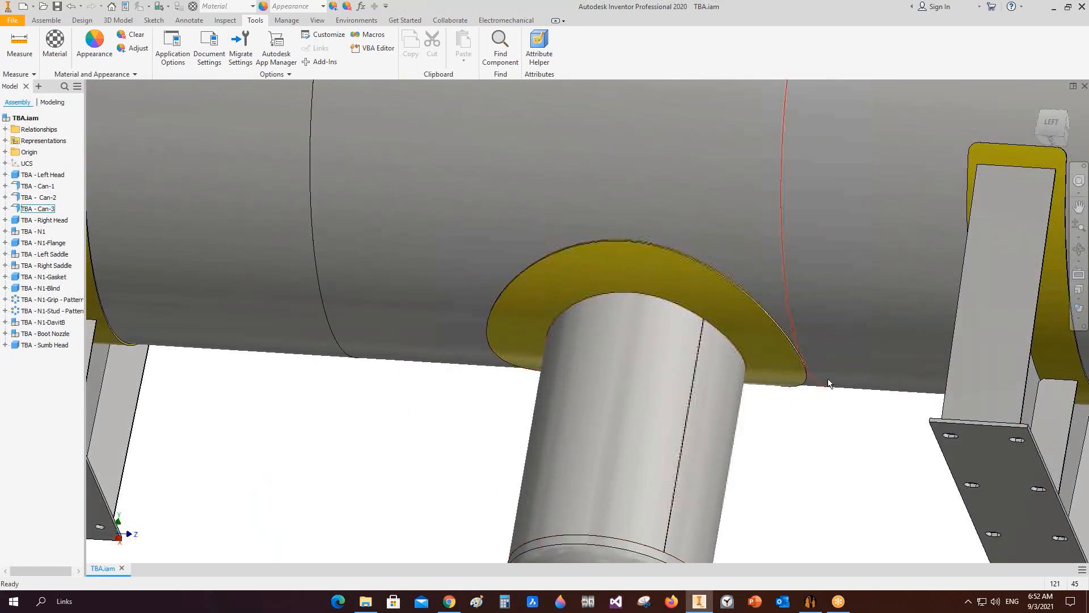
{"action": "scroll", "coordinate": [808, 375], "scroll_direction": "down", "scroll_amount": 3}
{"action": "middle_click_drag", "start_coordinate": [808, 426], "coordinate": [814, 417]}
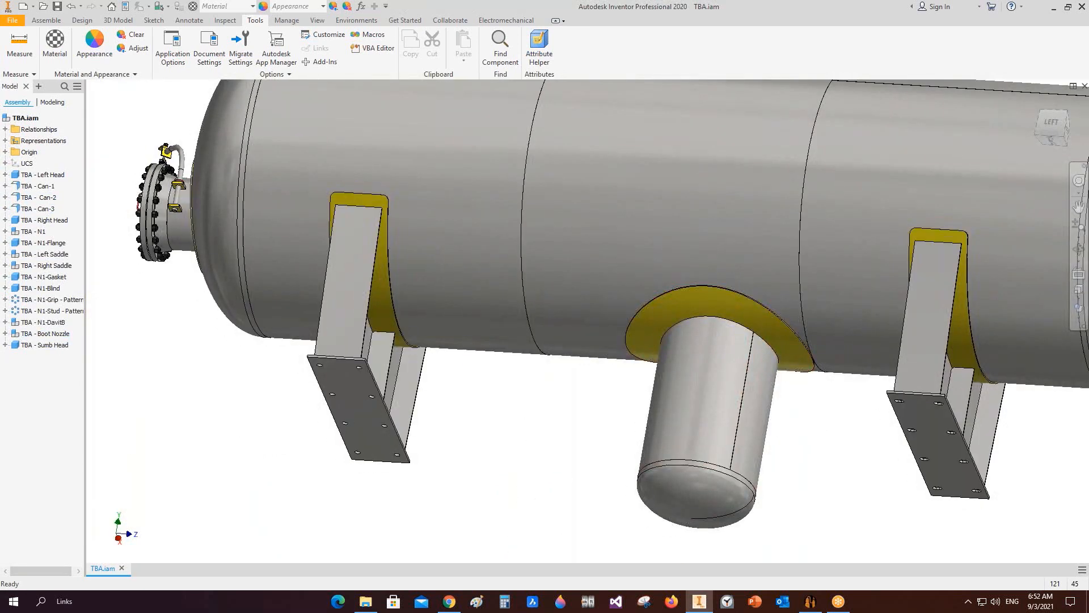
Step: Open the boot nozzle pipe part from the assembly and review its sheet metal defaults
{"action": "double_click", "coordinate": [717, 373]}
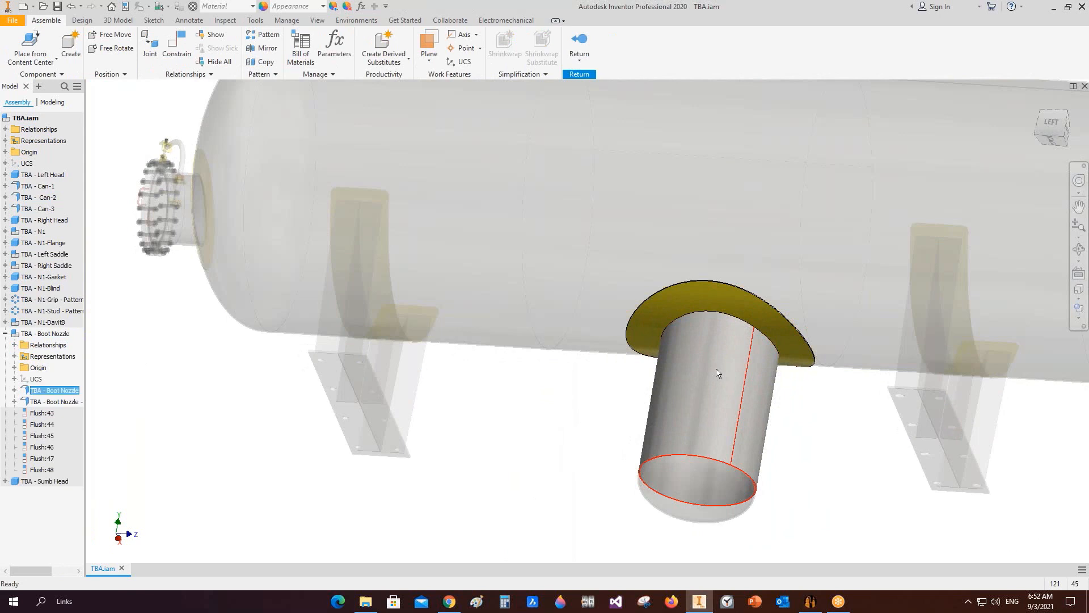
{"action": "right_click", "coordinate": [716, 373]}
{"action": "left_click", "coordinate": [718, 349]}
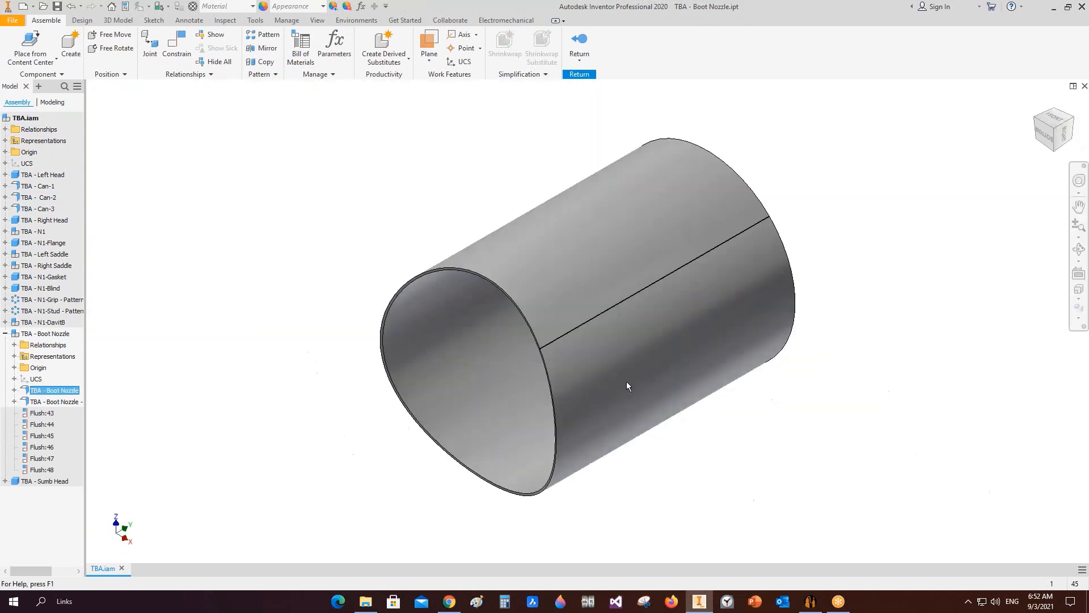
{"action": "left_click", "coordinate": [600, 46]}
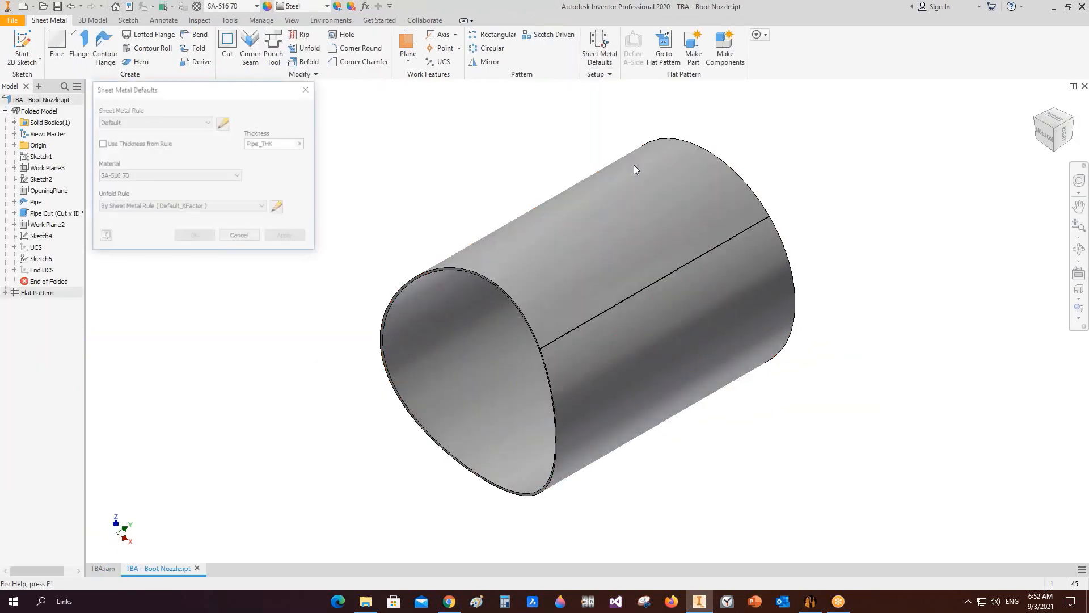
{"action": "left_click", "coordinate": [240, 237]}
{"action": "left_click", "coordinate": [616, 222]}
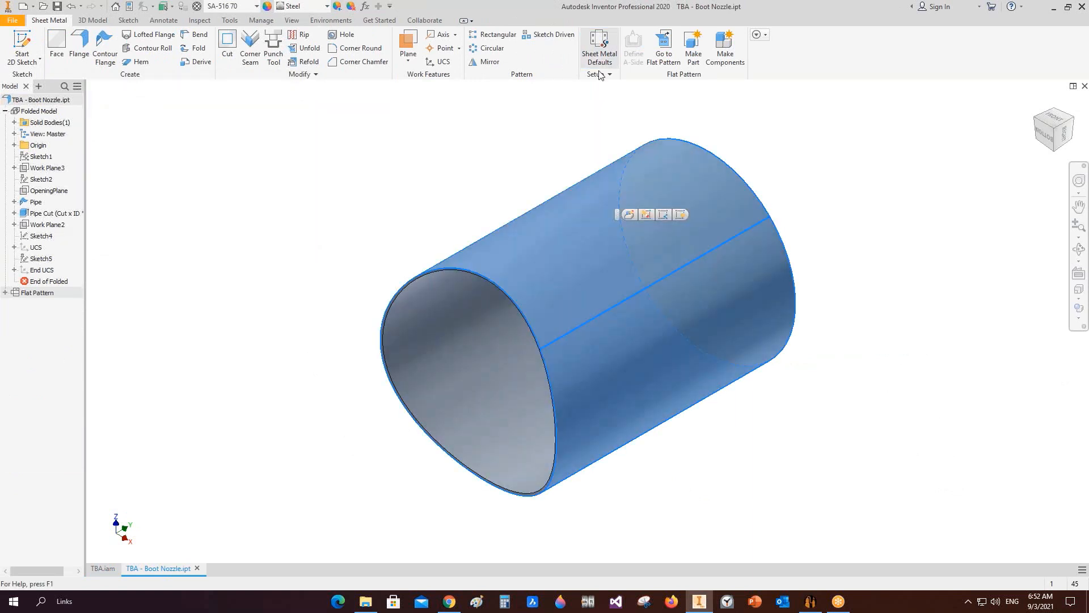
Step: View the boot nozzle pipe's flat pattern and orient it to the front view
{"action": "left_click", "coordinate": [664, 48]}
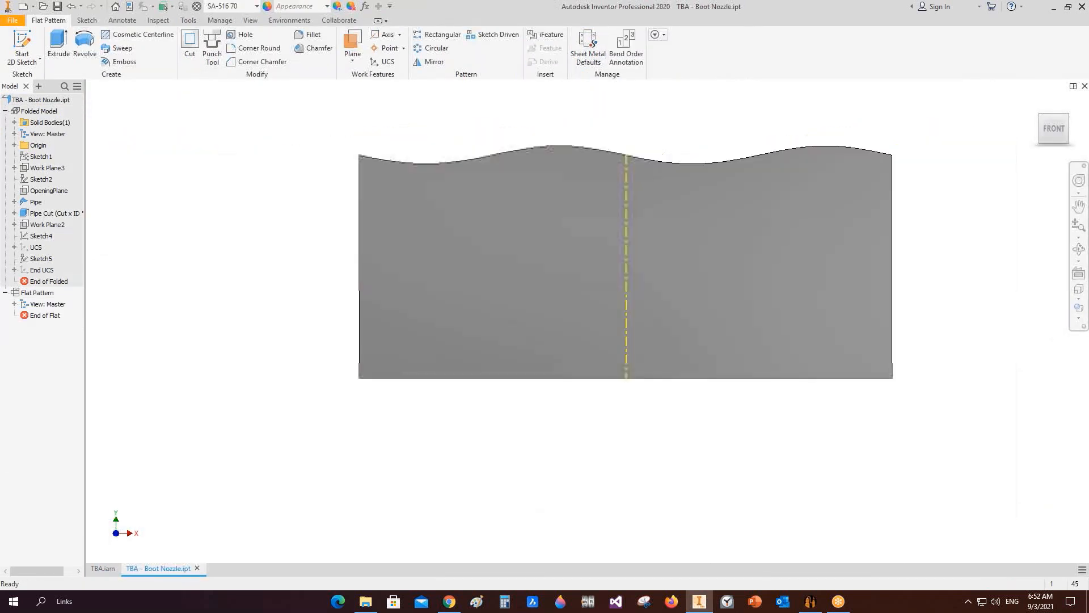
{"action": "left_click", "coordinate": [1079, 249]}
{"action": "left_click_drag", "start_coordinate": [653, 295], "coordinate": [647, 327]}
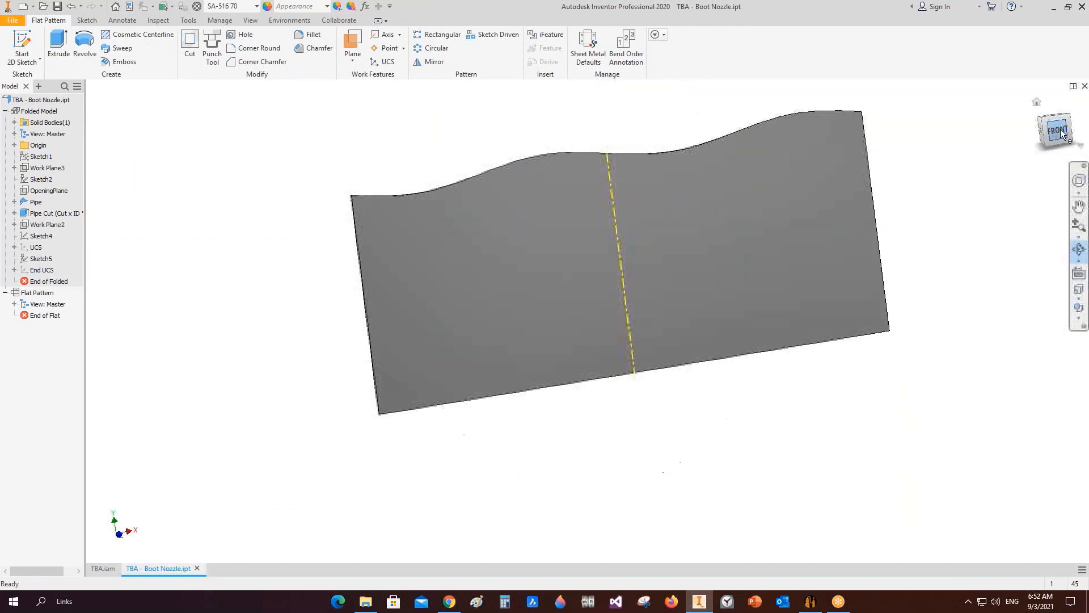
{"action": "left_click", "coordinate": [1055, 131]}
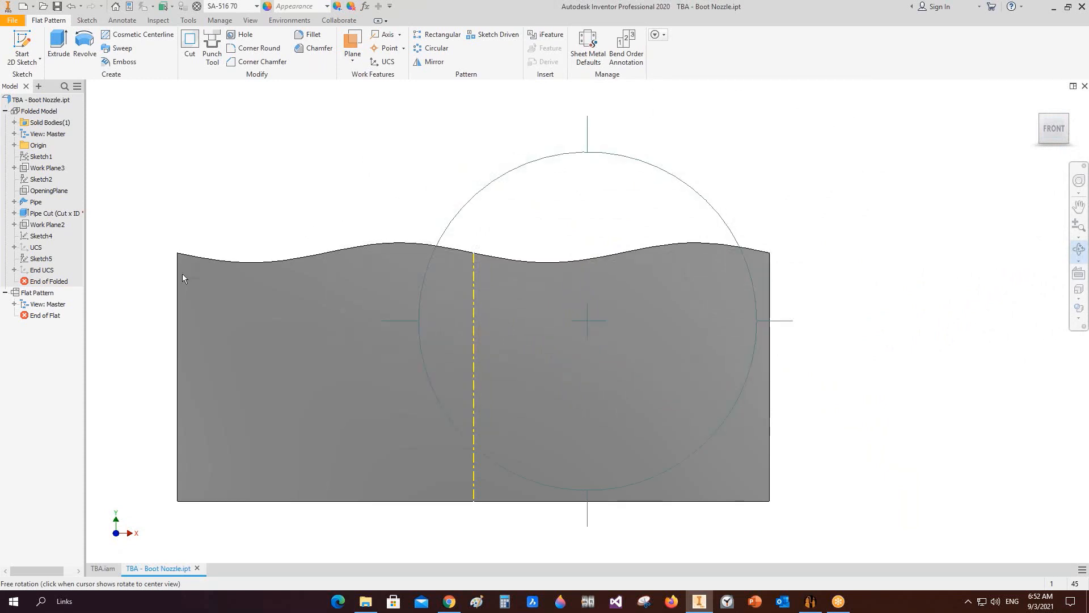
{"action": "right_click", "coordinate": [478, 189]}
{"action": "left_click", "coordinate": [511, 182]}
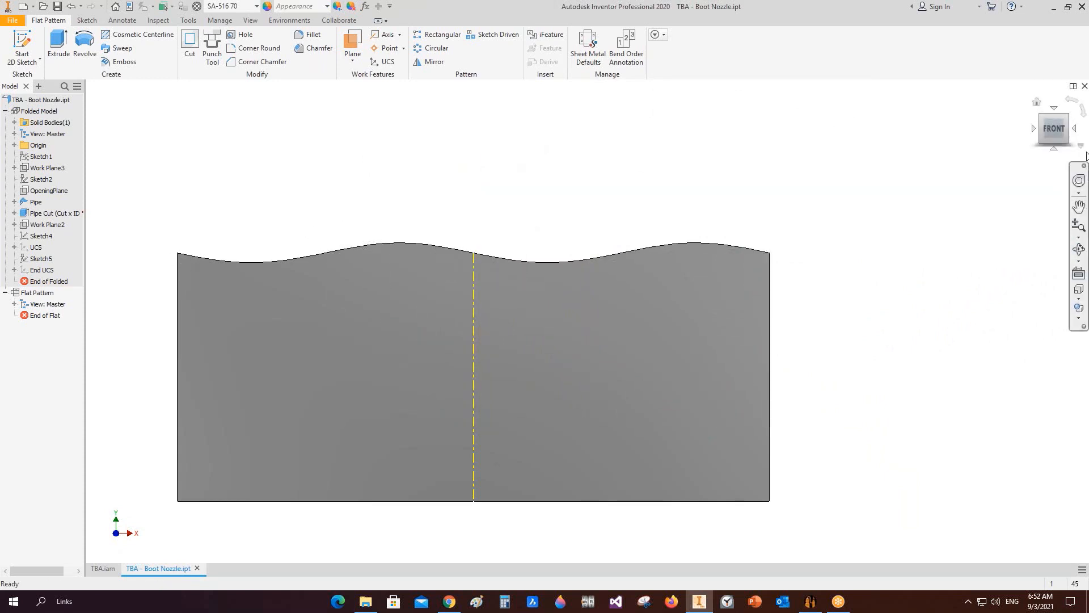
Step: Return the pipe part to its folded model, orbit it, and close the part
{"action": "left_click", "coordinate": [37, 101]}
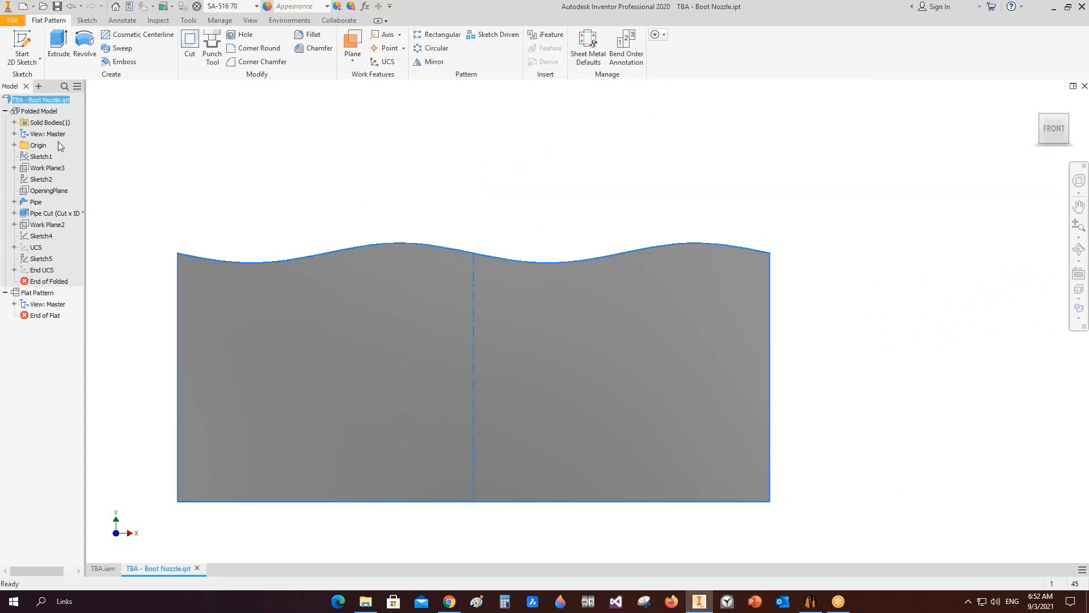
{"action": "double_click", "coordinate": [37, 112]}
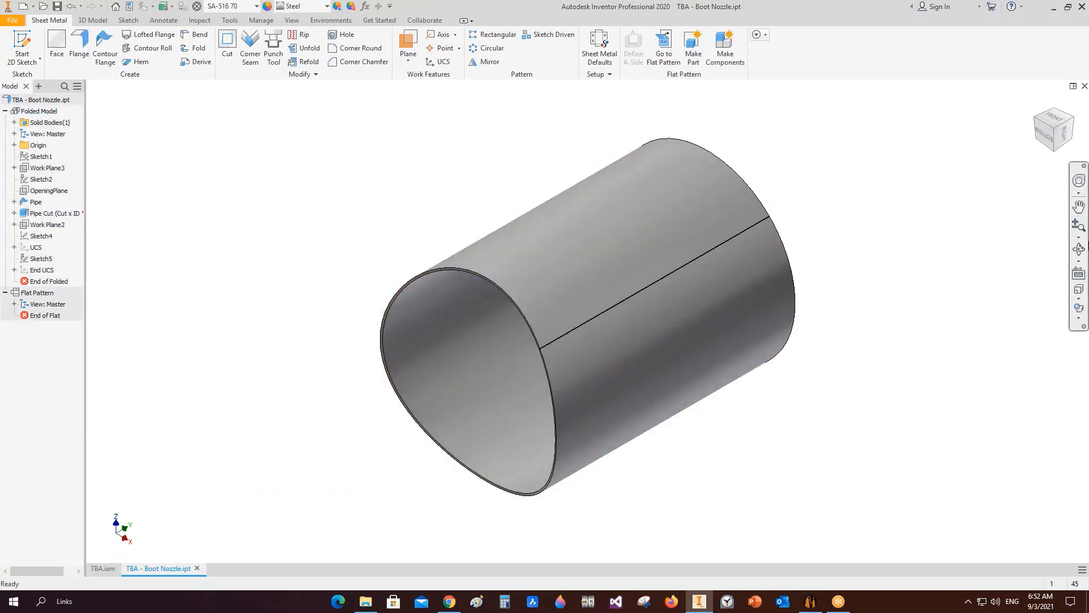
{"action": "left_click", "coordinate": [1079, 249]}
{"action": "left_click_drag", "start_coordinate": [520, 365], "coordinate": [573, 269]}
{"action": "left_click_drag", "start_coordinate": [613, 297], "coordinate": [655, 271]}
{"action": "right_click", "coordinate": [656, 272]}
{"action": "left_click", "coordinate": [691, 272]}
{"action": "left_click", "coordinate": [1085, 87]}
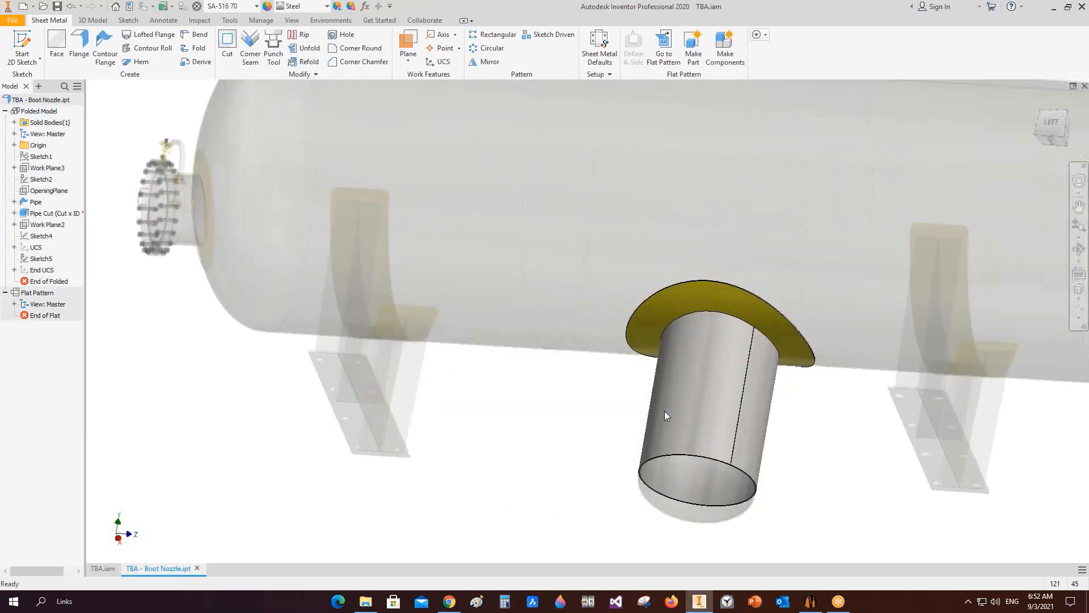
Step: Open the boot nozzle's re-pad part, create its flat pattern, close it, and finish editing the subassembly
{"action": "left_click", "coordinate": [775, 321]}
{"action": "right_click", "coordinate": [775, 317]}
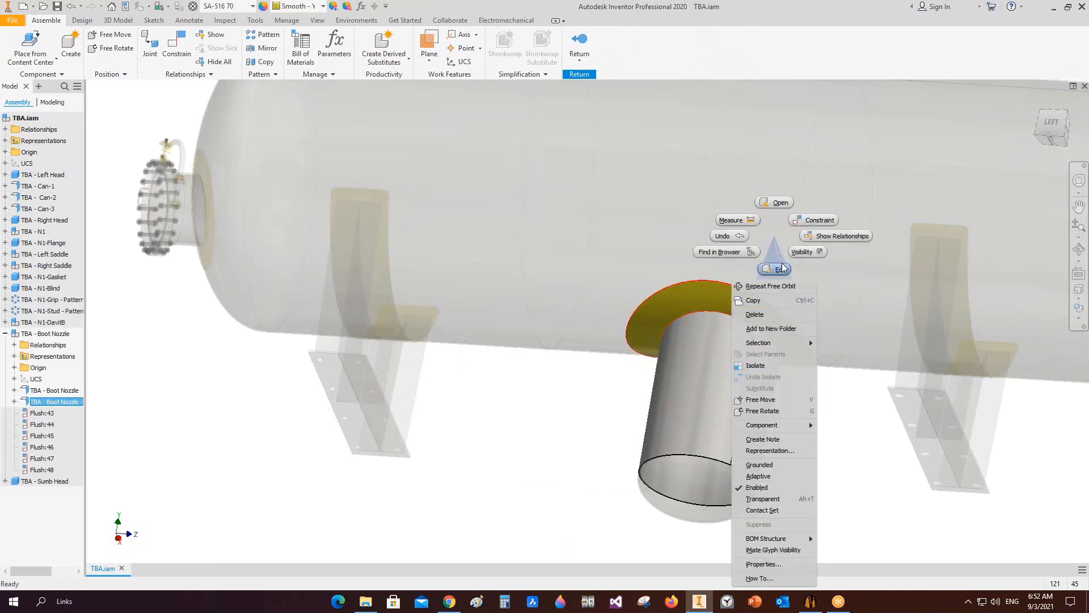
{"action": "left_click", "coordinate": [775, 203]}
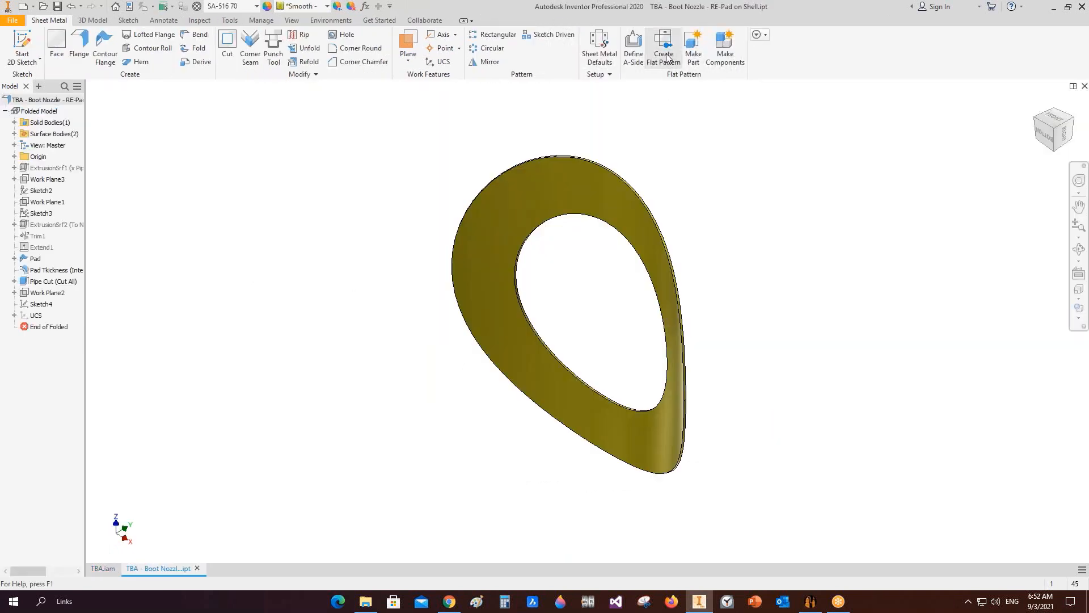
{"action": "left_click", "coordinate": [665, 56]}
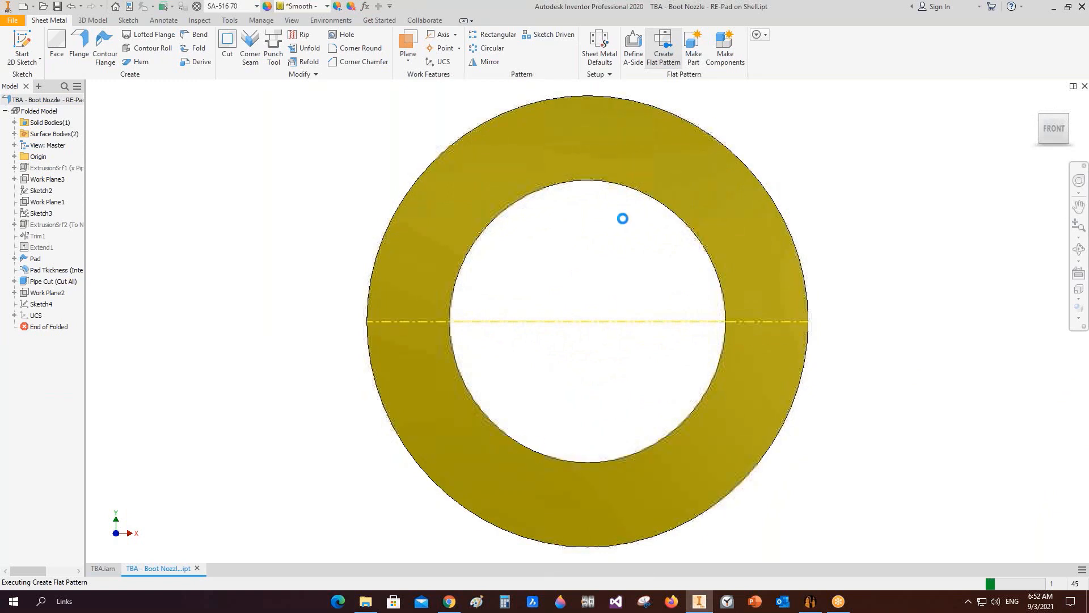
{"action": "left_click", "coordinate": [1078, 249]}
{"action": "mouse_move", "coordinate": [591, 334]}
{"action": "left_mouse_down"}
{"action": "mouse_move", "coordinate": [713, 343]}
{"action": "mouse_move", "coordinate": [620, 343]}
{"action": "mouse_move", "coordinate": [584, 324]}
{"action": "left_mouse_up"}
{"action": "key", "text": "Escape"}
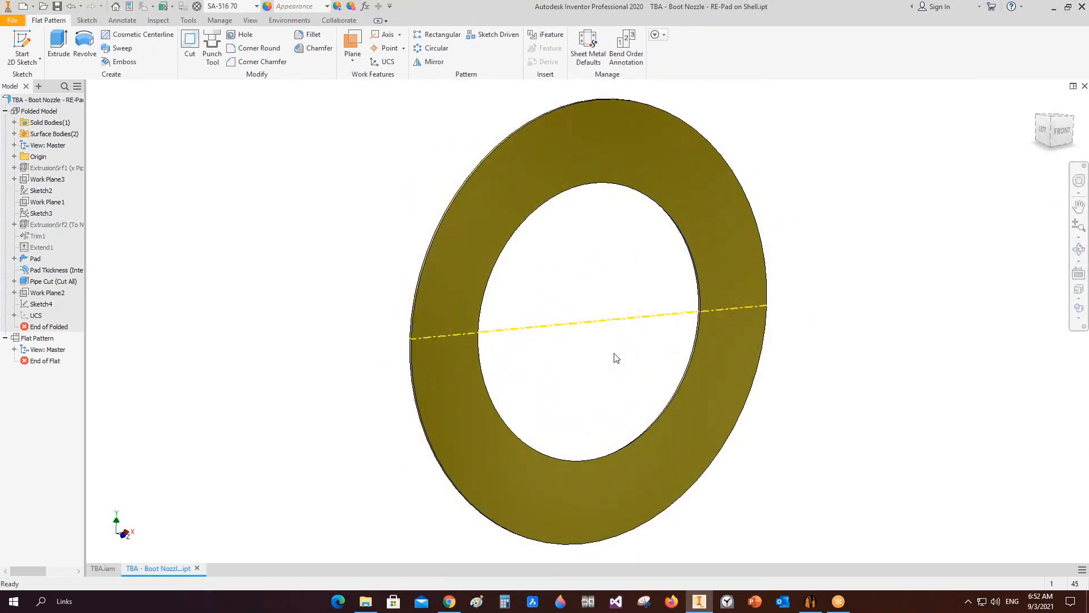
{"action": "left_click", "coordinate": [1084, 86]}
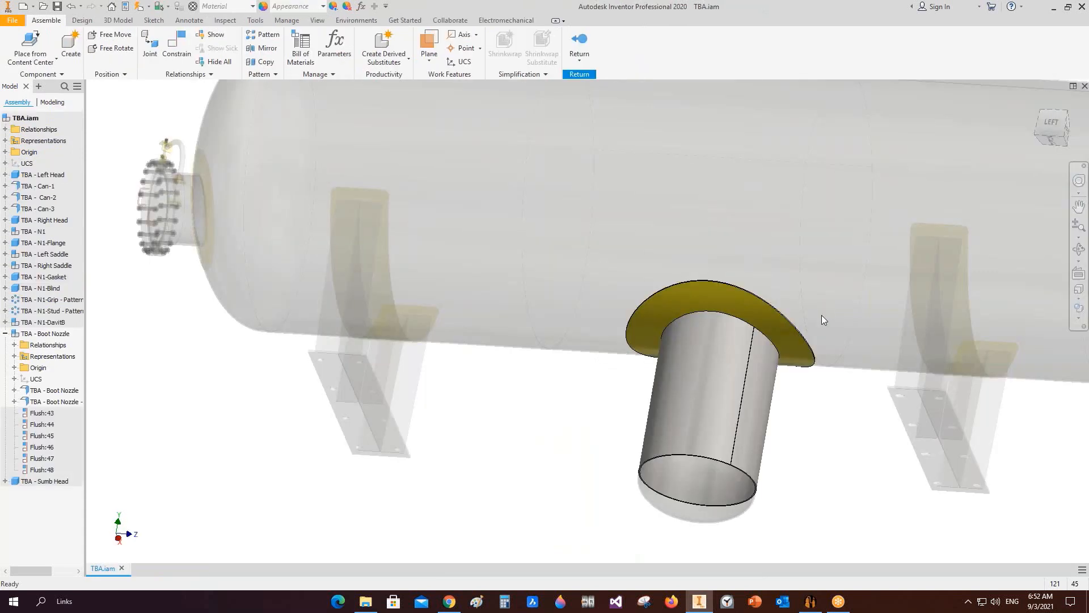
{"action": "right_click", "coordinate": [594, 385]}
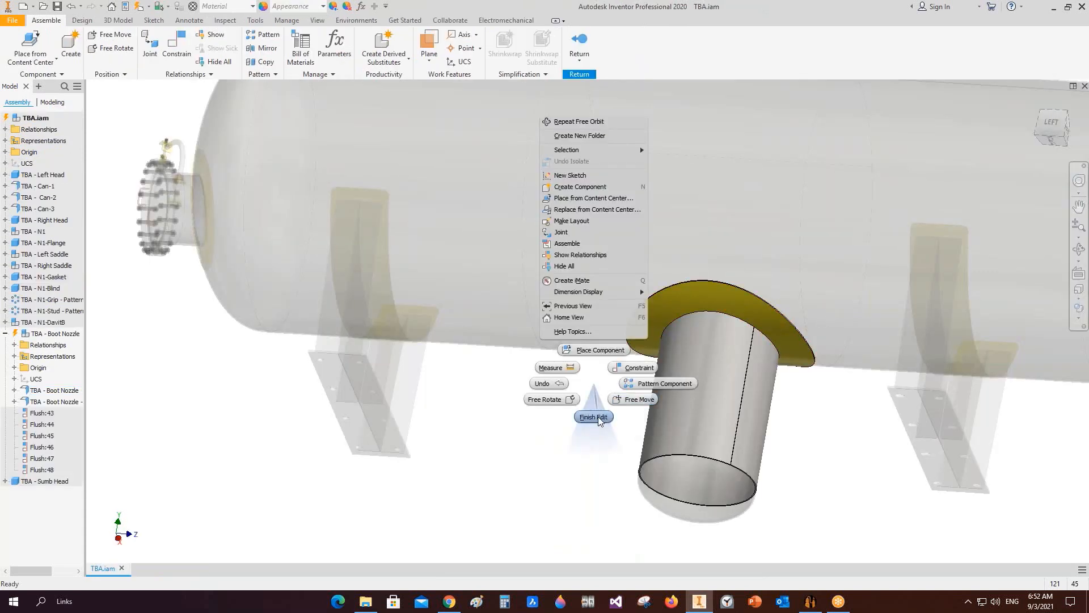
{"action": "left_click", "coordinate": [593, 418]}
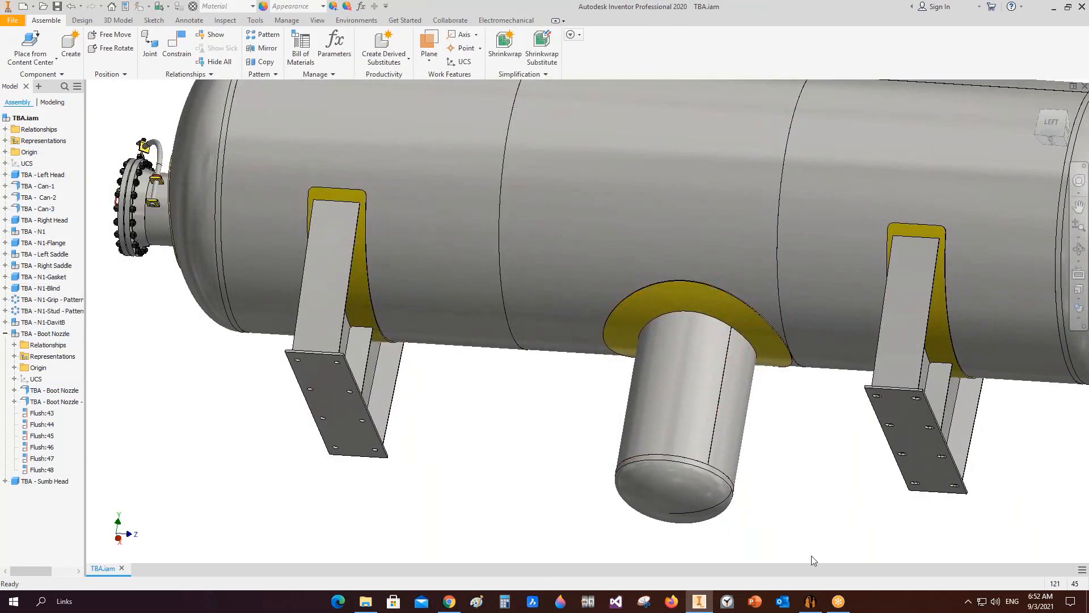
Step: Switch to Static Equipment Generator, change the boot nozzle's location, and save
{"action": "left_click", "coordinate": [810, 602]}
{"action": "left_click", "coordinate": [69, 242]}
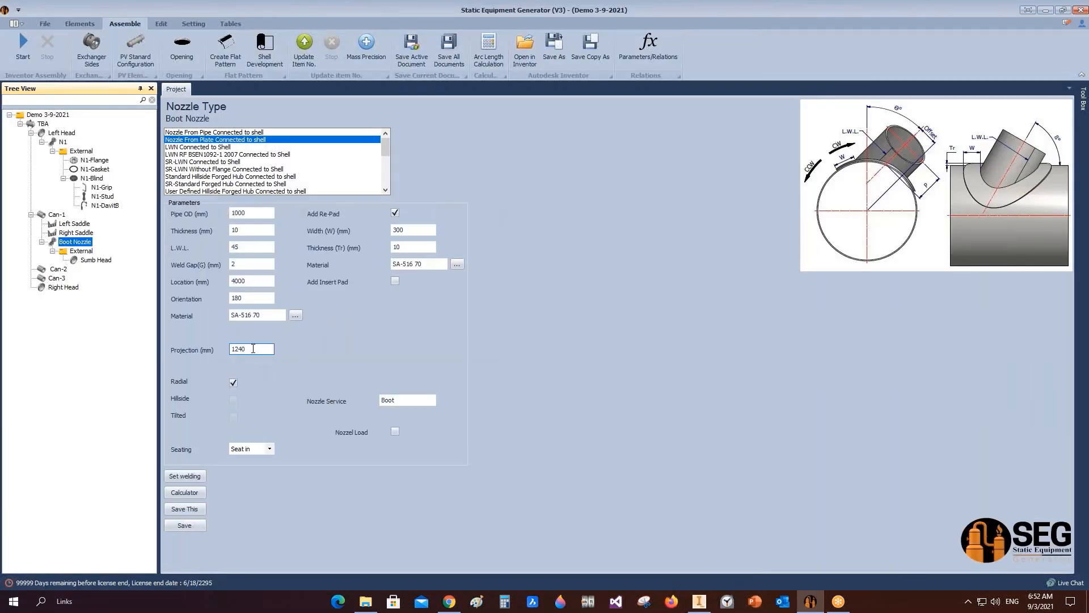
{"action": "left_click", "coordinate": [252, 282]}
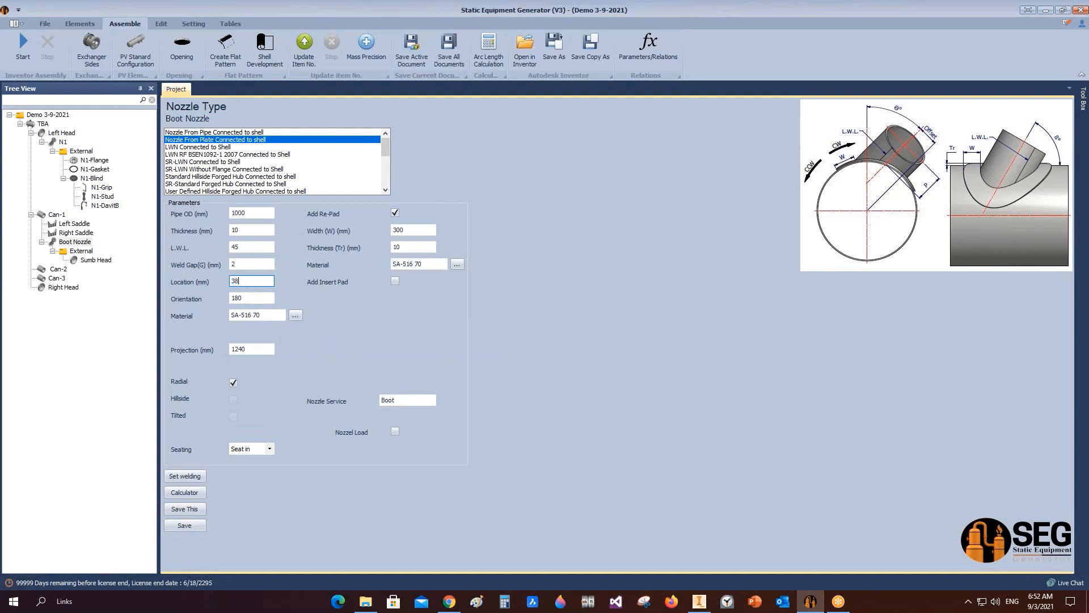
{"action": "left_click", "coordinate": [184, 525]}
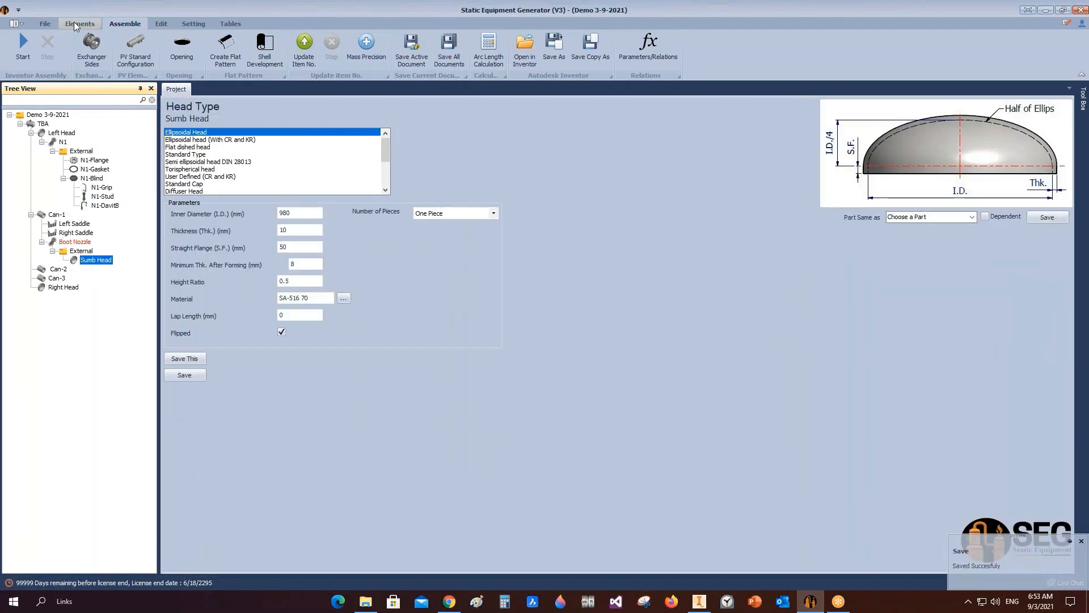
Step: Add a head nozzle named N2 to the sump head
{"action": "left_click", "coordinate": [76, 23]}
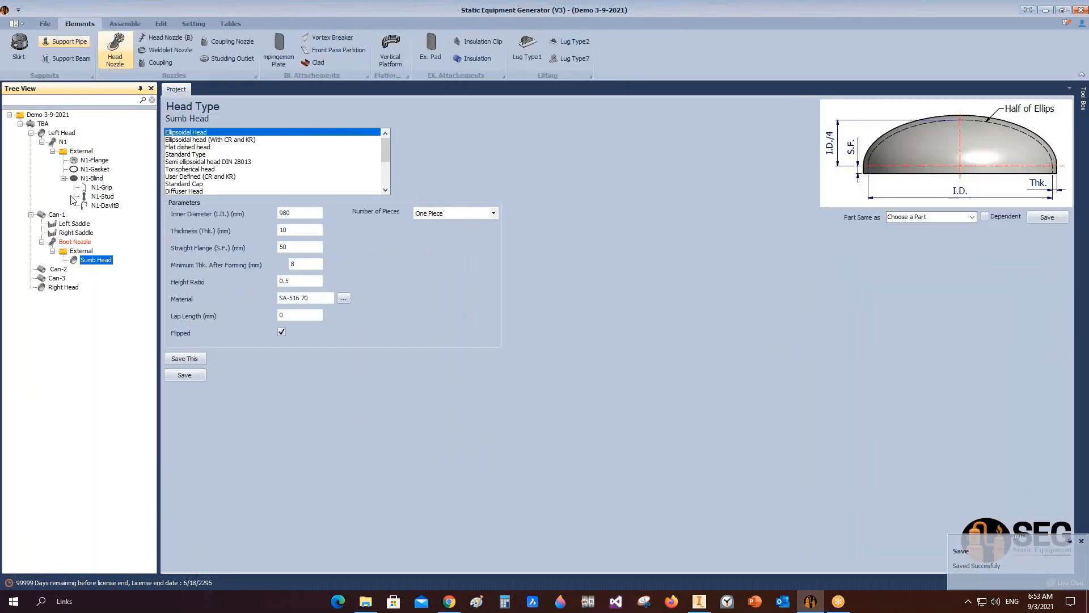
{"action": "left_click", "coordinate": [115, 63]}
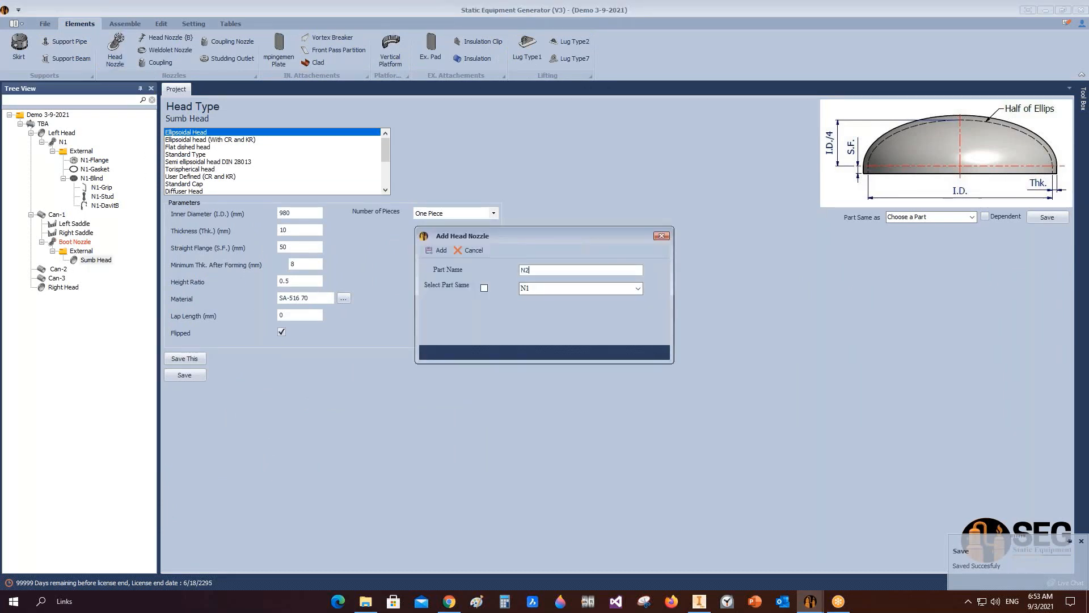
{"action": "left_click", "coordinate": [425, 249]}
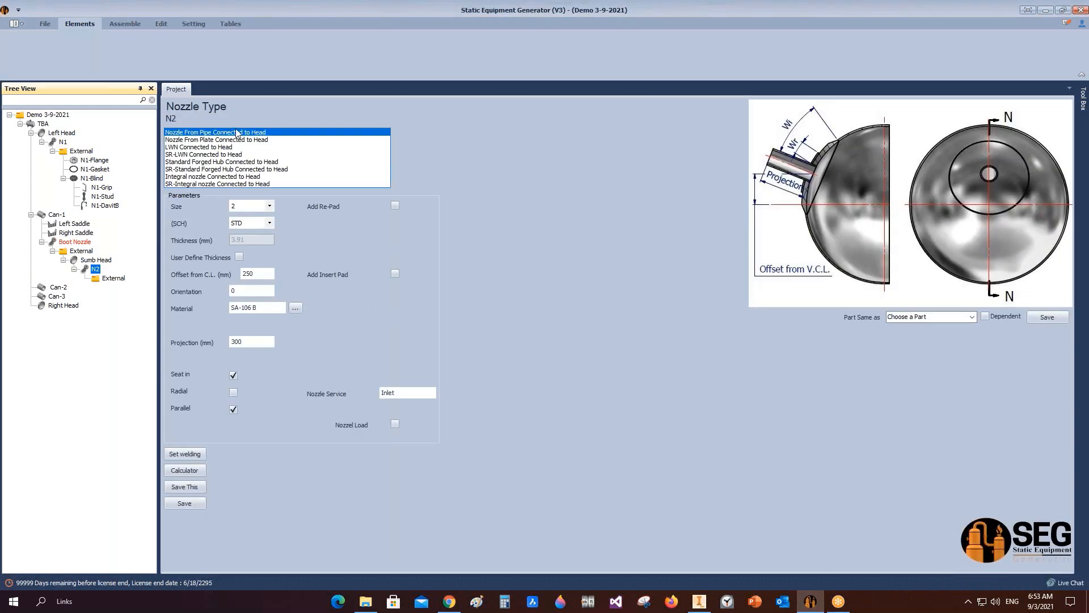
Step: Configure N2 as an LWN nozzle connected to head, size 4, offset 0 mm from C.L., with calculated projection
{"action": "left_click", "coordinate": [211, 148]}
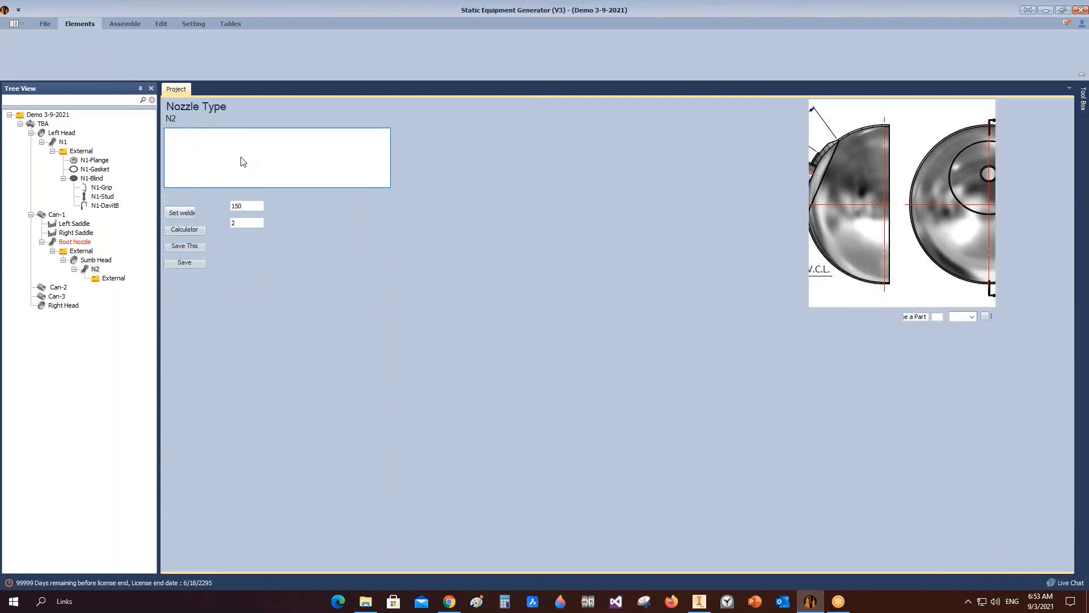
{"action": "left_click", "coordinate": [269, 223]}
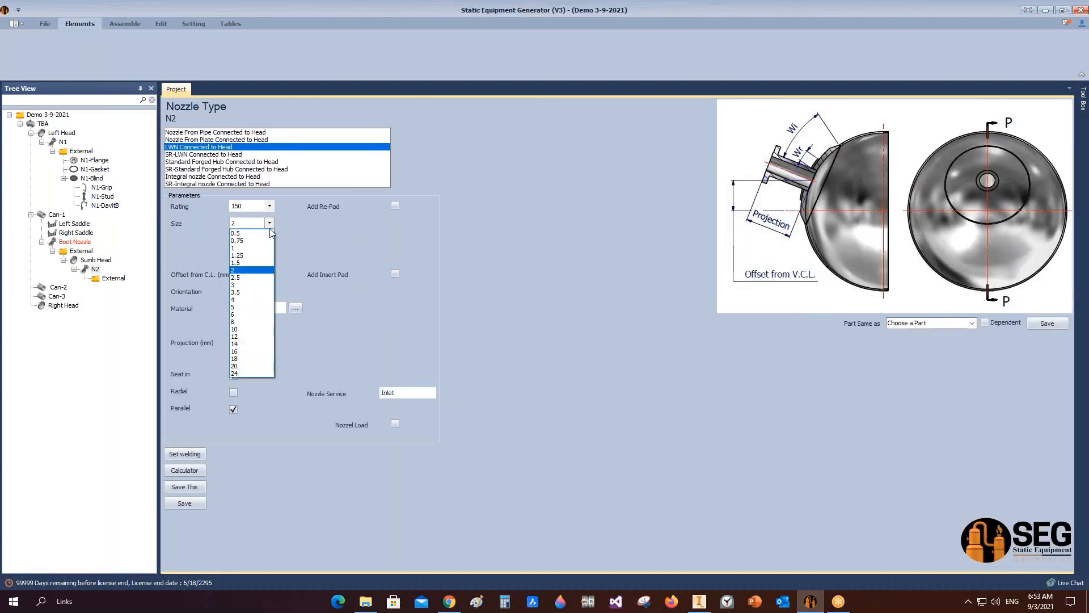
{"action": "left_click", "coordinate": [250, 309]}
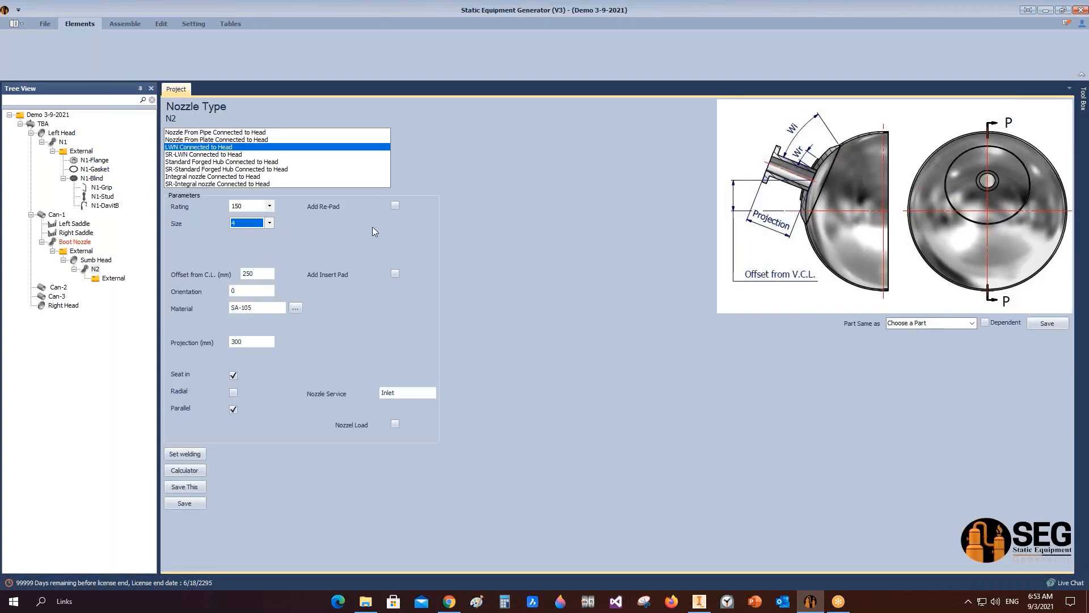
{"action": "left_click", "coordinate": [257, 274]}
{"action": "type", "text": "0"}
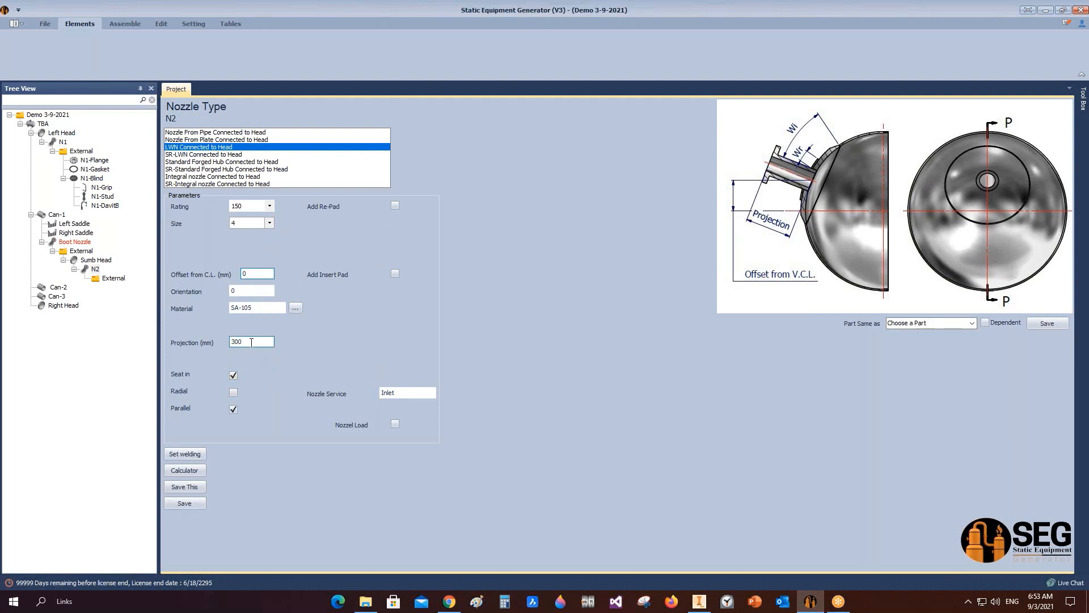
{"action": "left_click", "coordinate": [193, 504]}
{"action": "left_click", "coordinate": [190, 471]}
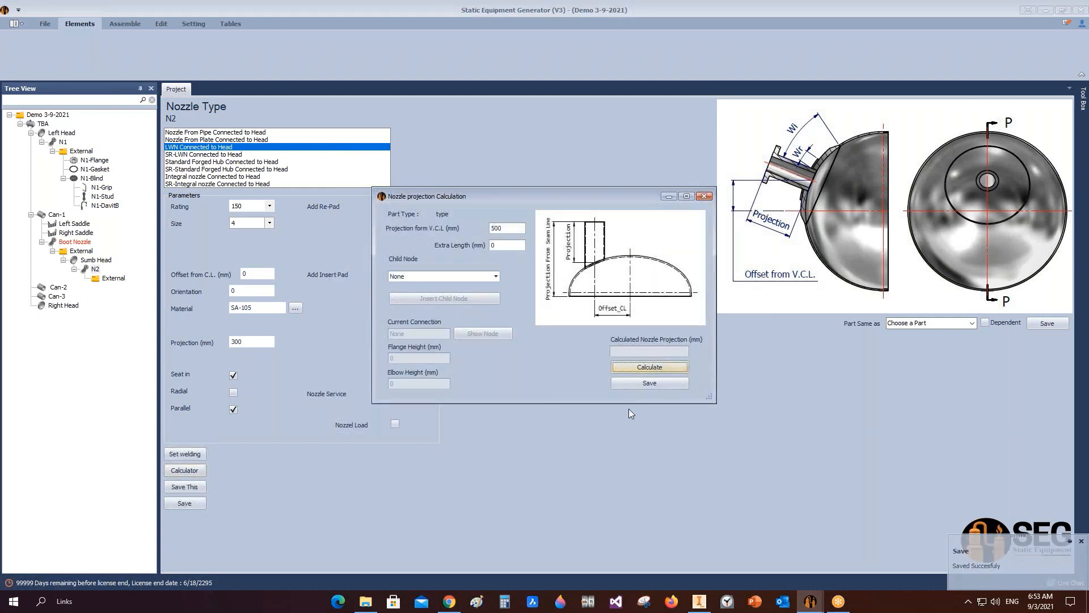
{"action": "left_click", "coordinate": [650, 383]}
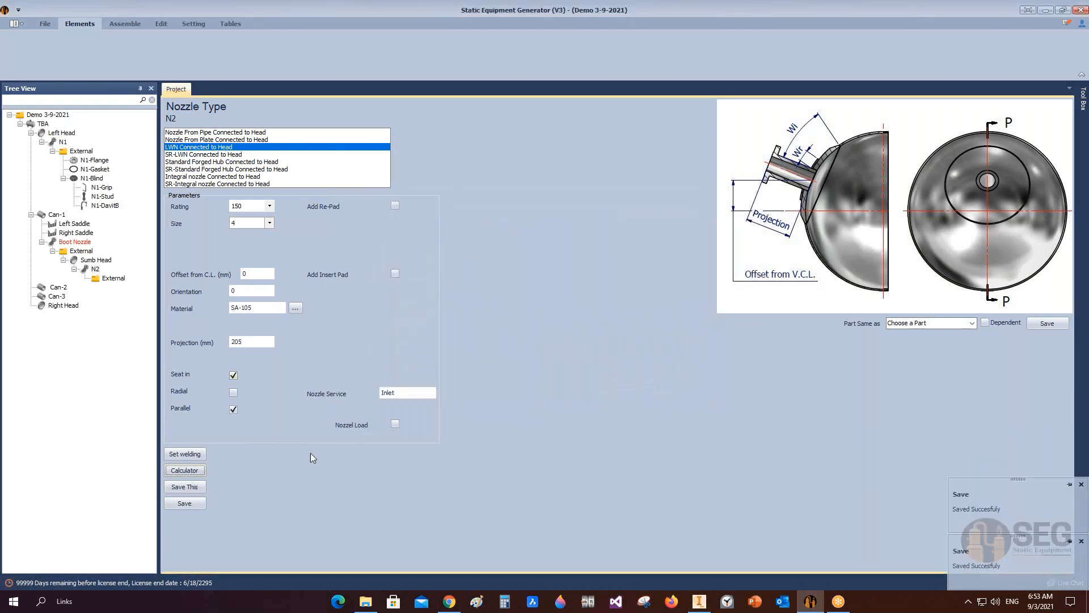
Step: Set the N2 nozzle service to Drain and save
{"action": "left_click_drag", "start_coordinate": [402, 394], "coordinate": [318, 398]}
{"action": "type", "text": "Drain"}
{"action": "left_click", "coordinate": [185, 504]}
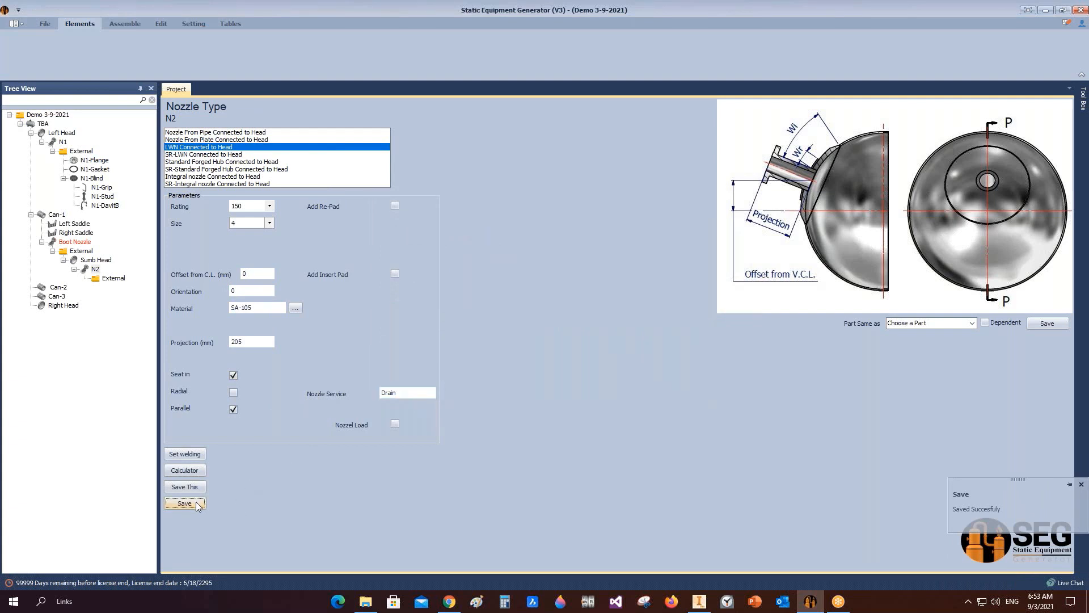
Step: Set the N2 nozzle welding detail dimension A to 6 mm and save the welding settings
{"action": "left_click", "coordinate": [185, 454]}
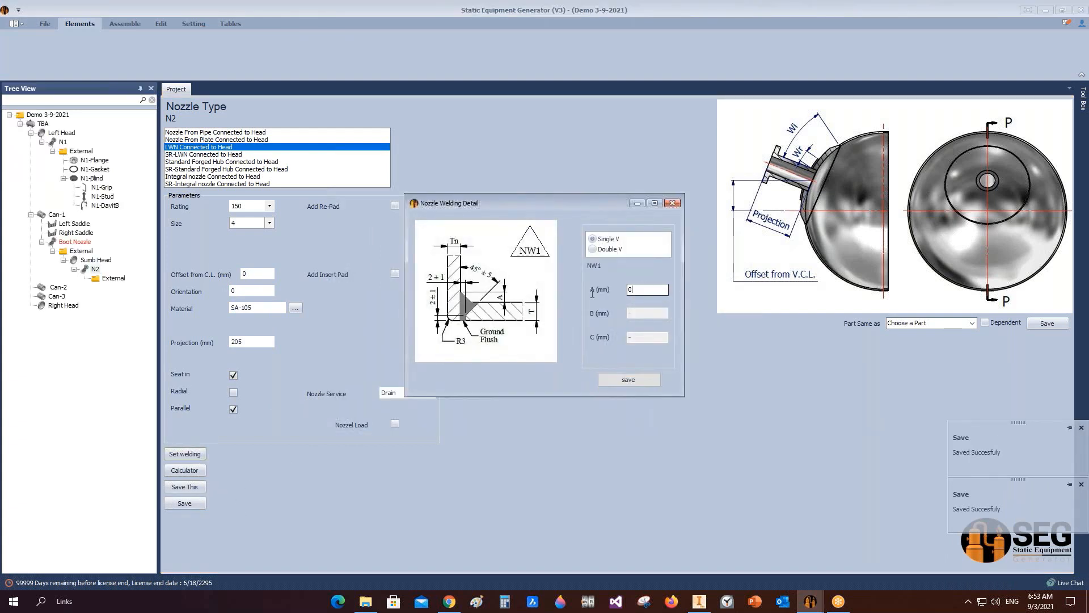
{"action": "double_click", "coordinate": [647, 290]}
{"action": "type", "text": "6"}
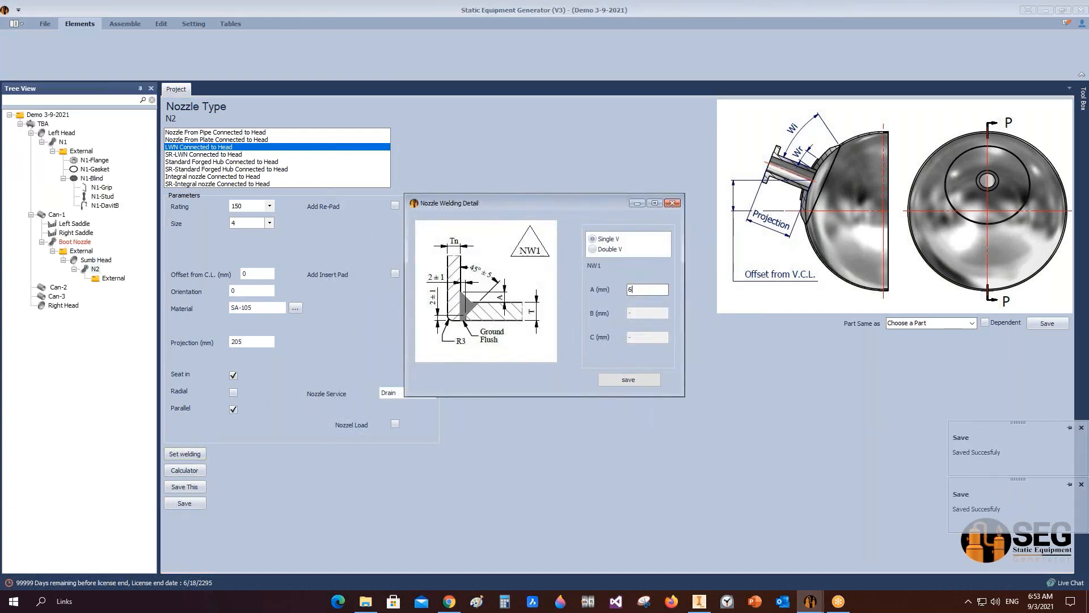
{"action": "left_click", "coordinate": [628, 379]}
Step: Assemble the vessel with the new N2 drain nozzle in Inventor and save the nozzle and vessel assemblies
{"action": "left_click", "coordinate": [125, 23]}
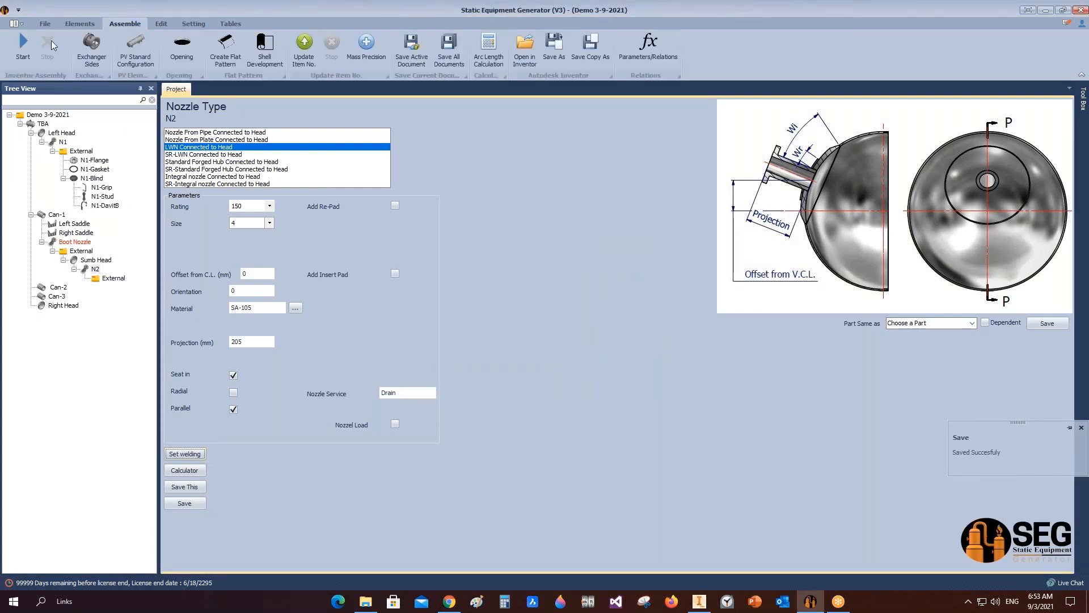
{"action": "left_click", "coordinate": [702, 600]}
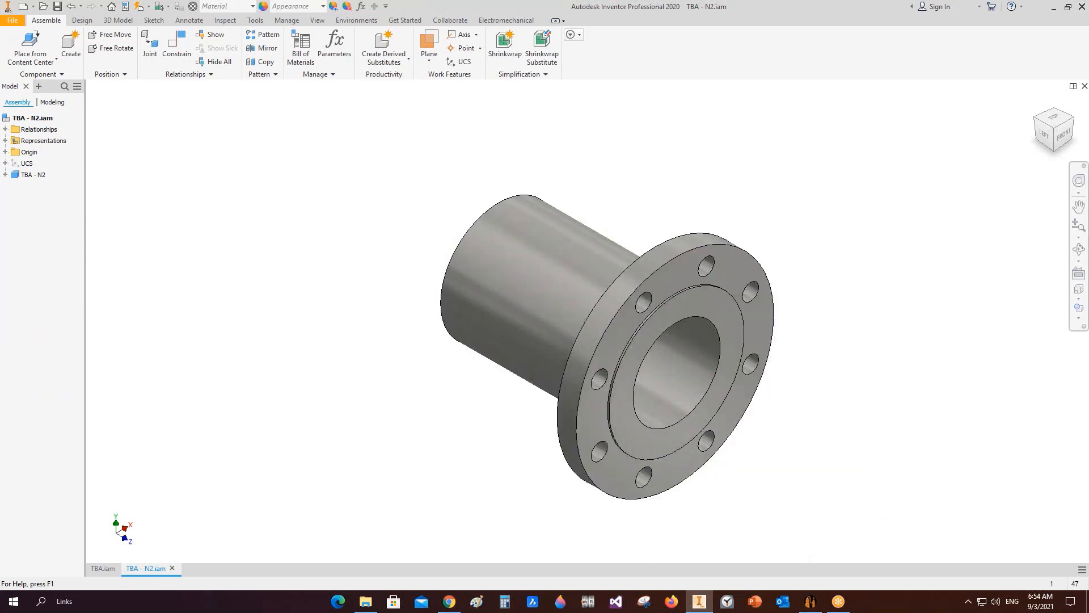
{"action": "key", "text": "ctrl+s"}
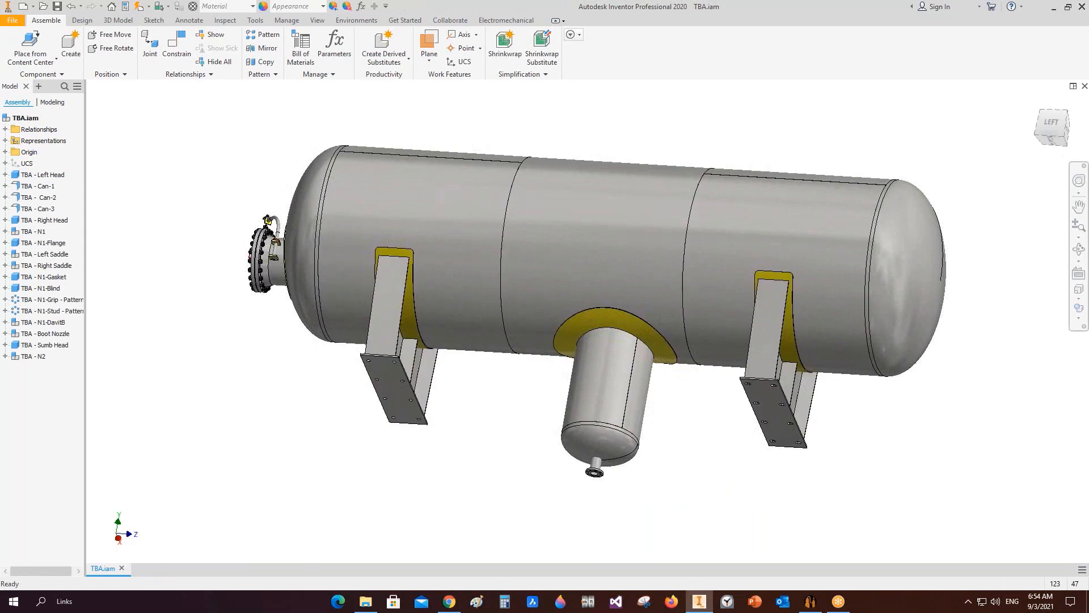
{"action": "key", "text": "ctrl+s"}
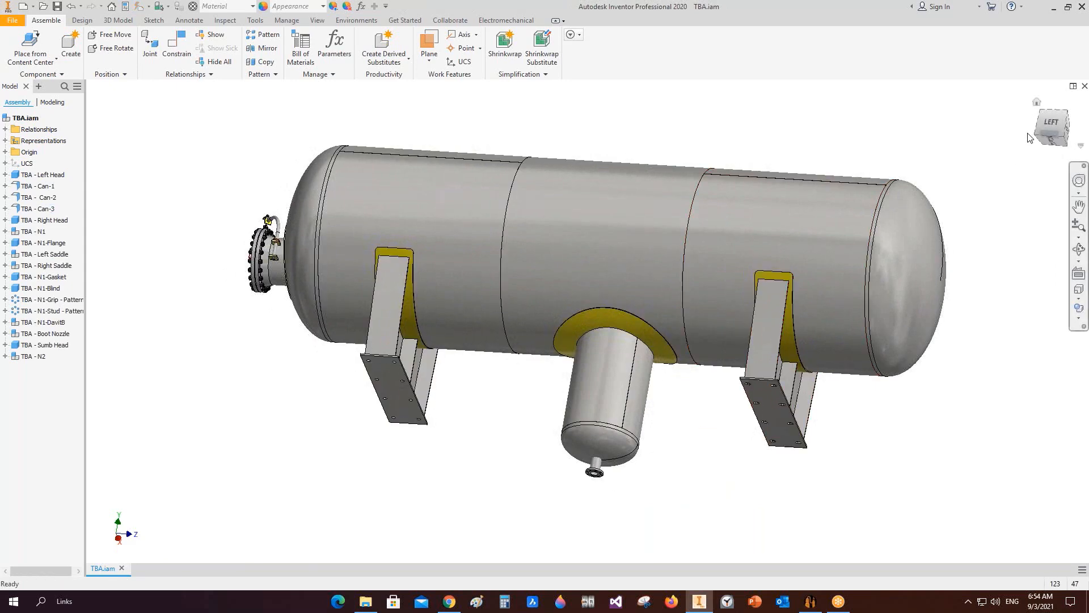
Step: Inspect the drain nozzle and sump head area of the assembled vessel up close
{"action": "scroll", "coordinate": [713, 344], "scroll_direction": "down", "scroll_amount": 2}
{"action": "left_click", "coordinate": [1052, 123]}
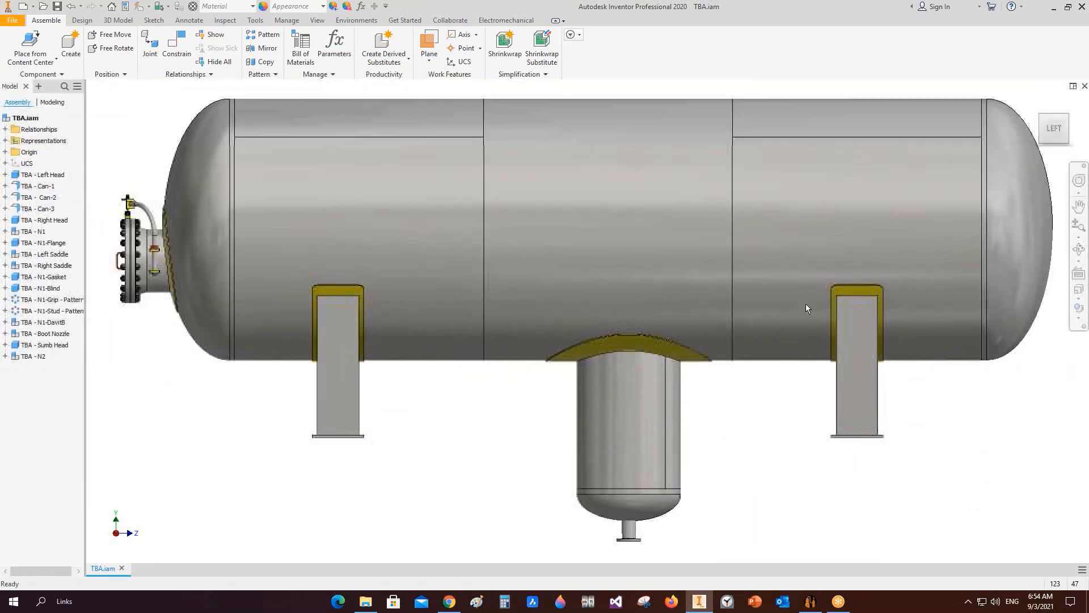
{"action": "left_click", "coordinate": [1079, 249]}
{"action": "scroll", "coordinate": [568, 318], "scroll_direction": "up", "scroll_amount": 3}
{"action": "mouse_move", "coordinate": [590, 327]}
{"action": "left_mouse_down"}
{"action": "mouse_move", "coordinate": [709, 363]}
{"action": "mouse_move", "coordinate": [591, 338]}
{"action": "left_mouse_up"}
{"action": "right_click", "coordinate": [590, 339]}
{"action": "left_click", "coordinate": [618, 354]}
{"action": "left_click", "coordinate": [811, 601]}
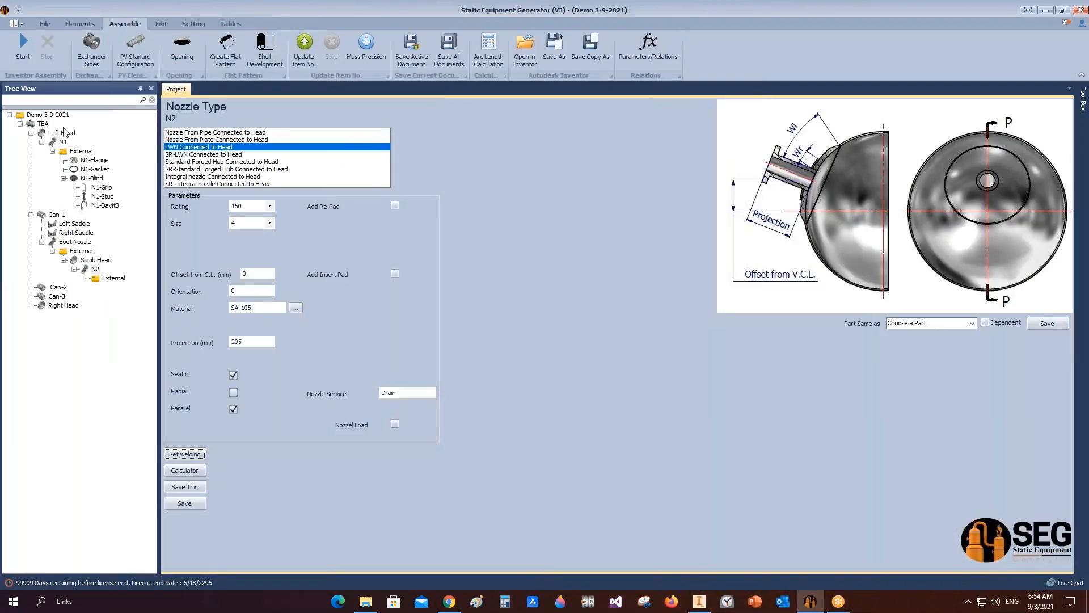
{"action": "left_click", "coordinate": [59, 216]}
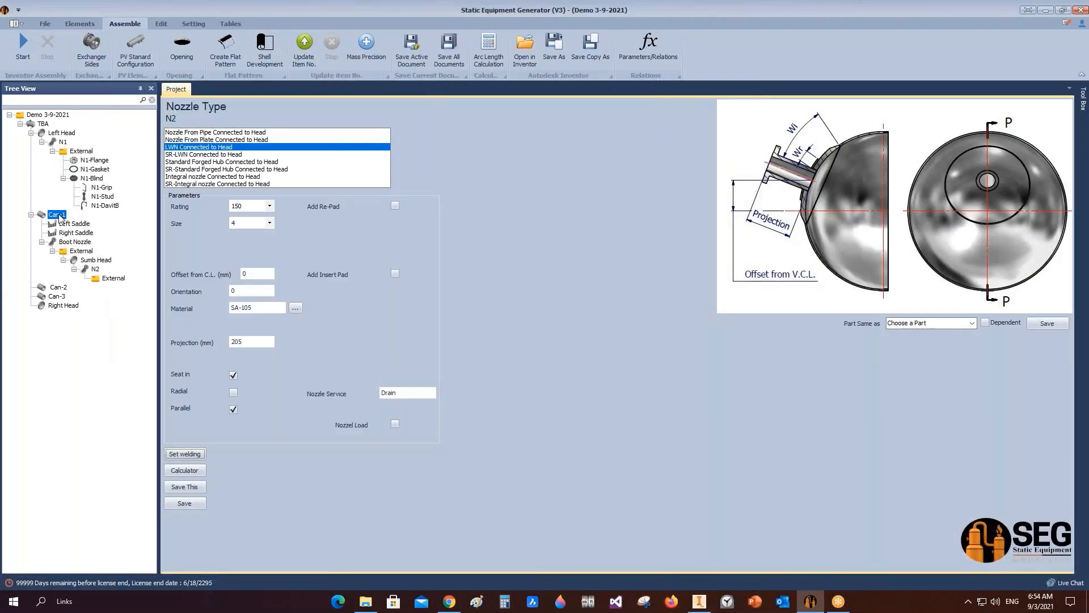
{"action": "left_click", "coordinate": [85, 24]}
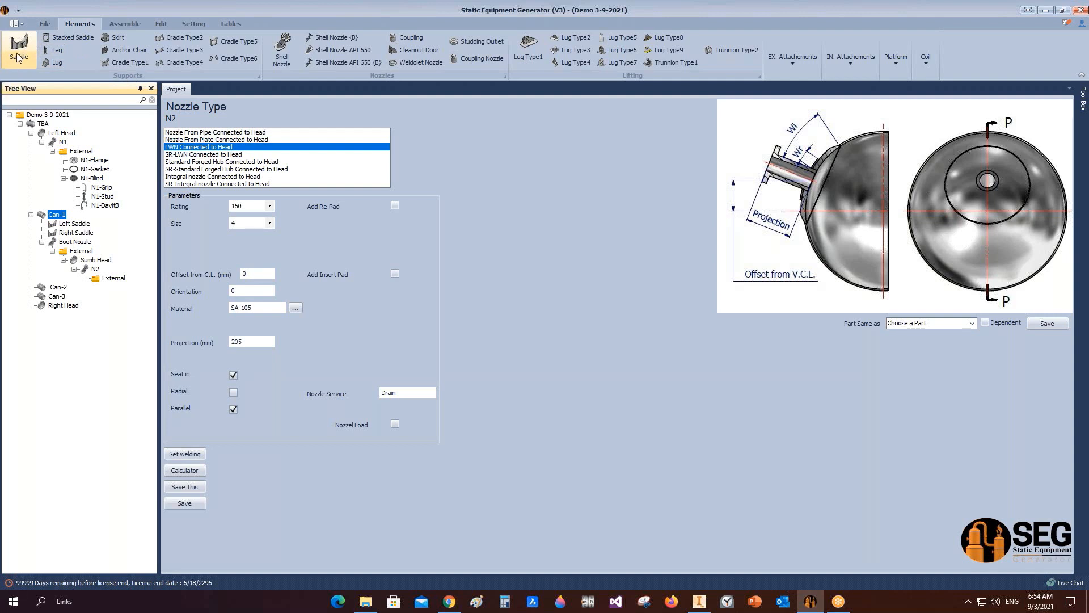
Step: Open the SEG Saddles.pptx presentation from the SEG Brochure Webinar folder on drive D
{"action": "mouse_move", "coordinate": [367, 601]}
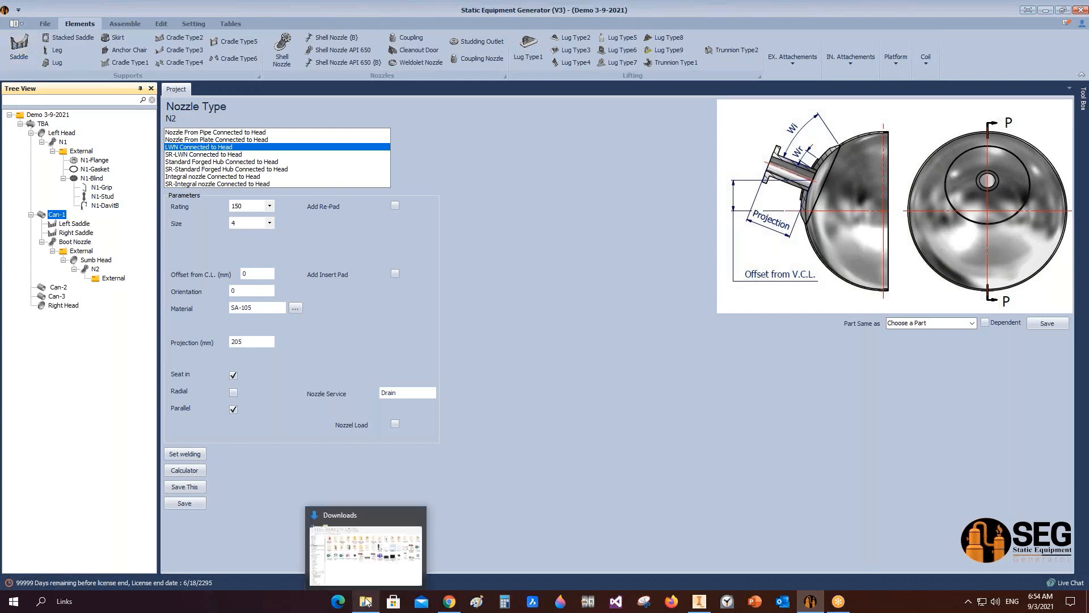
{"action": "left_click", "coordinate": [372, 577]}
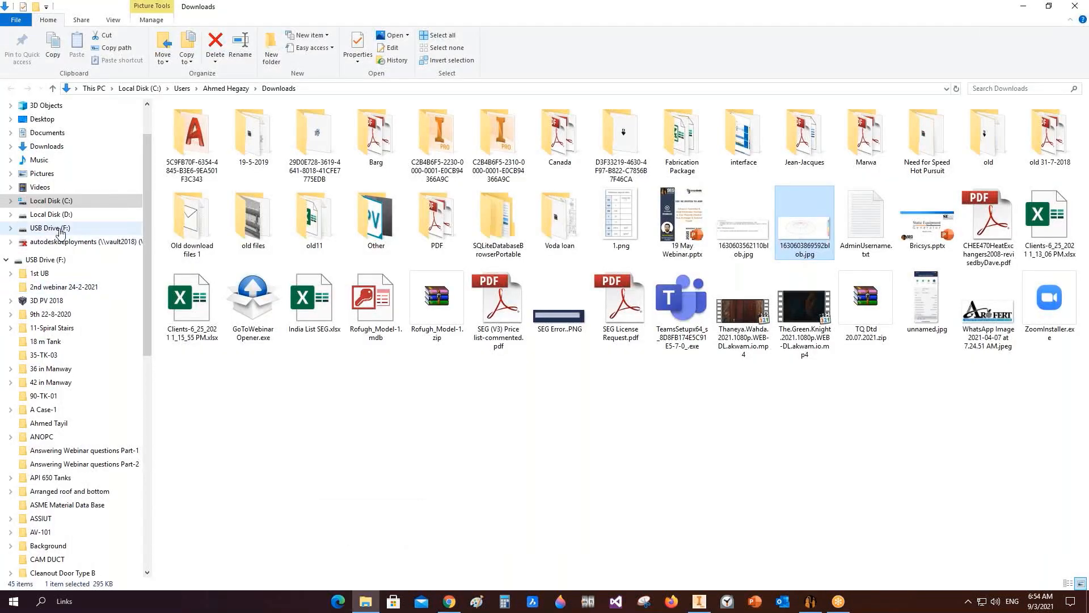
{"action": "left_click", "coordinate": [57, 215]}
{"action": "double_click", "coordinate": [682, 207]}
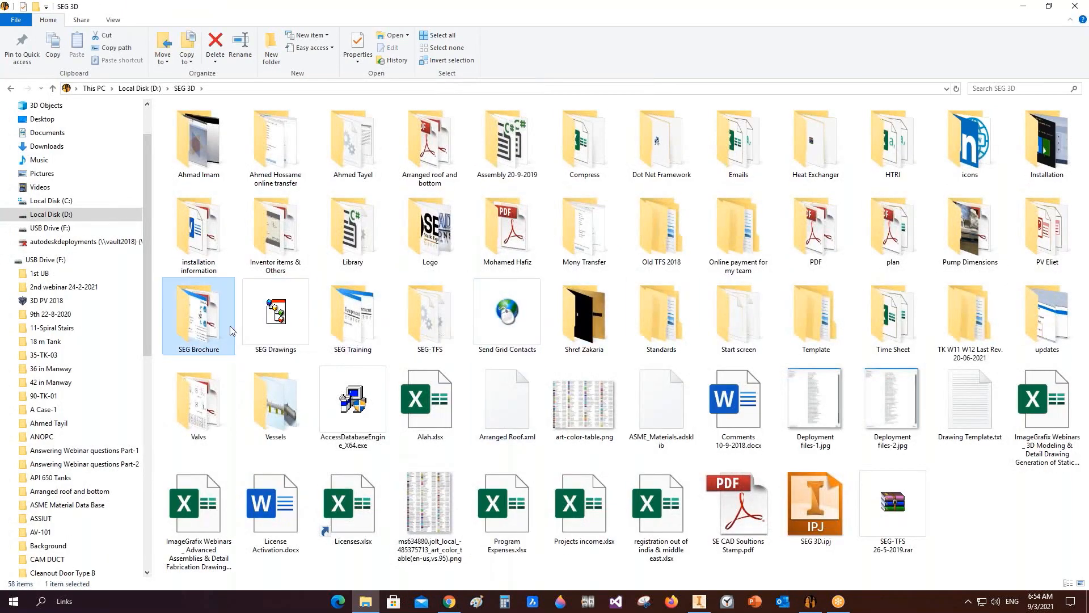
{"action": "double_click", "coordinate": [211, 320]}
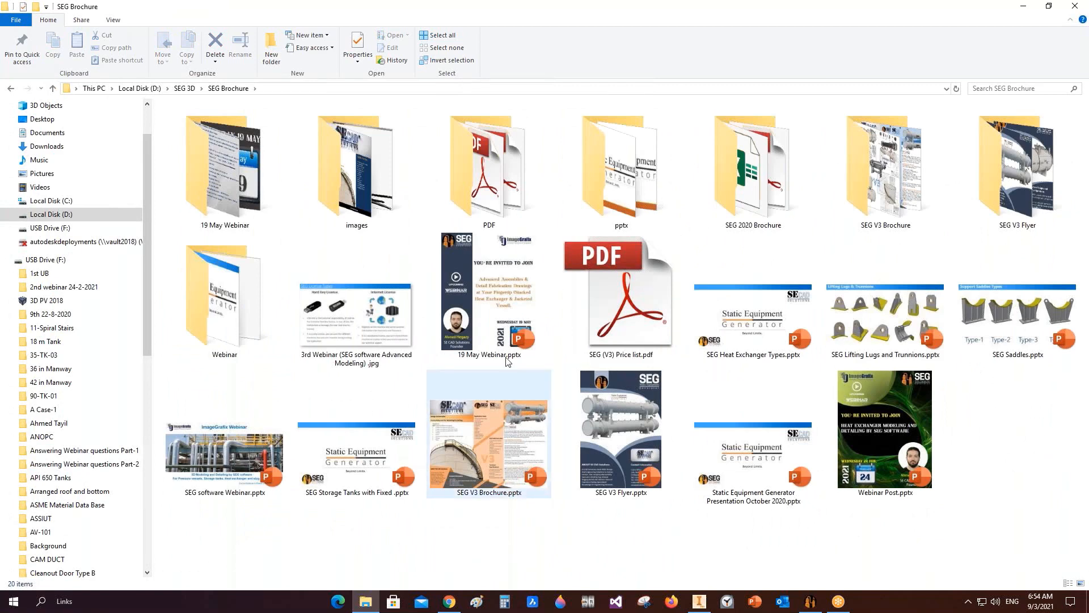
{"action": "double_click", "coordinate": [658, 193]}
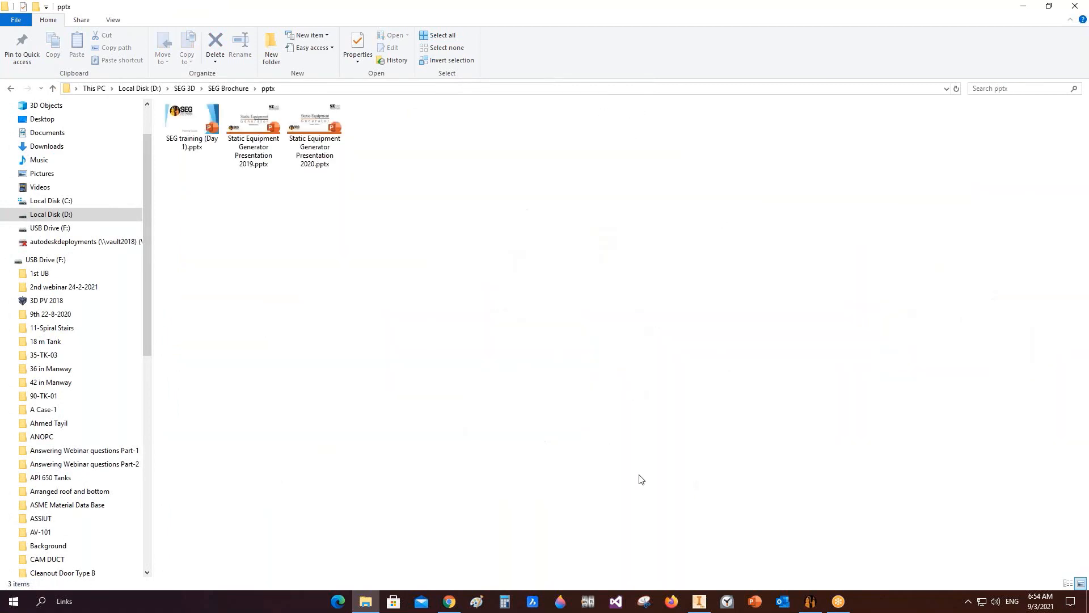
{"action": "left_click", "coordinate": [239, 88]}
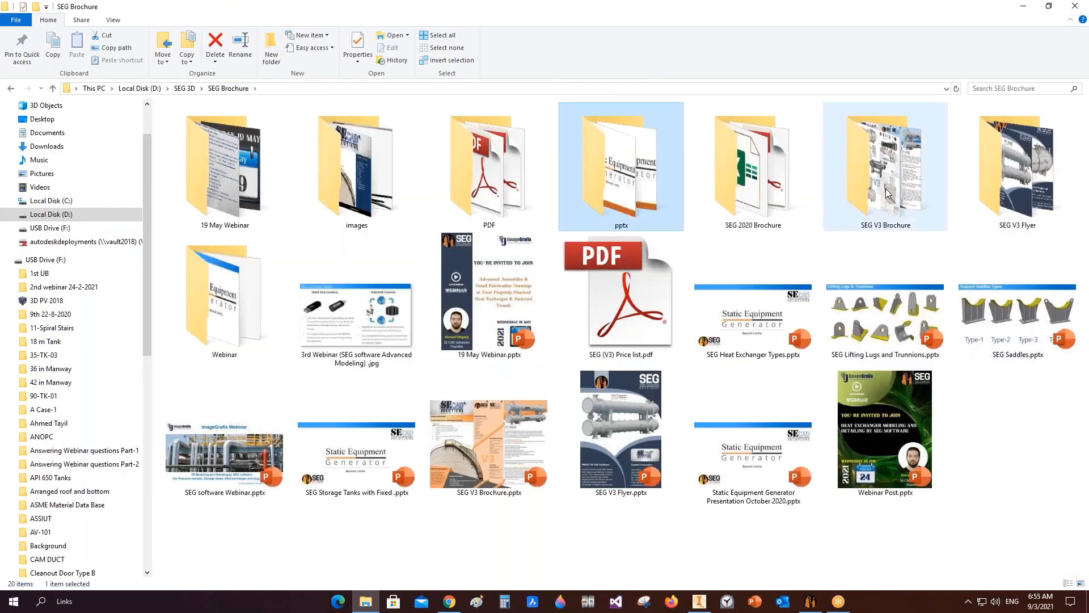
{"action": "double_click", "coordinate": [270, 332]}
{"action": "left_click", "coordinate": [1010, 147]}
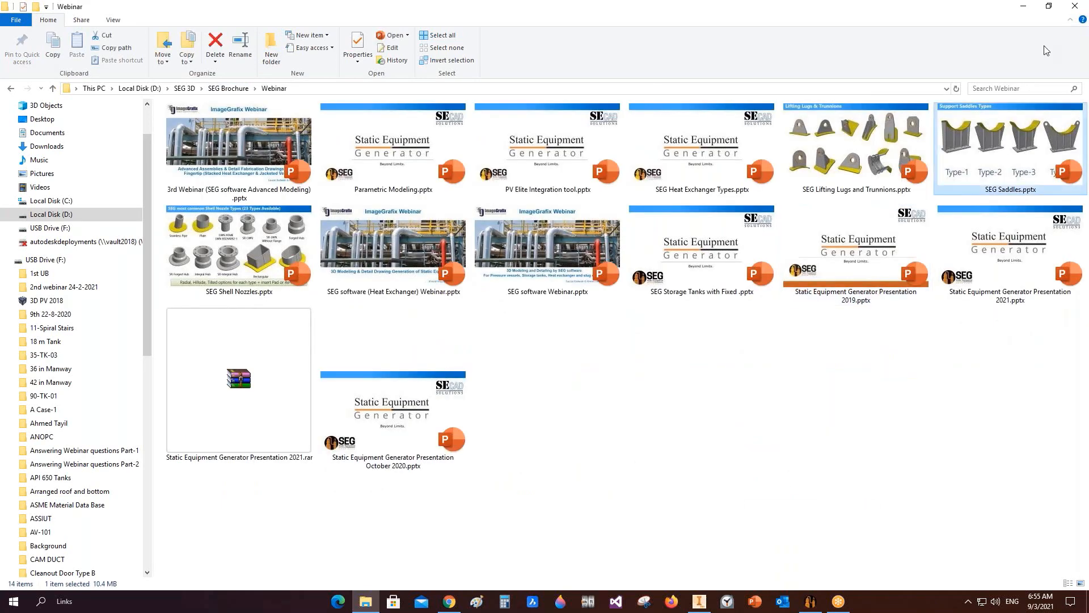
{"action": "left_click", "coordinate": [1024, 6]}
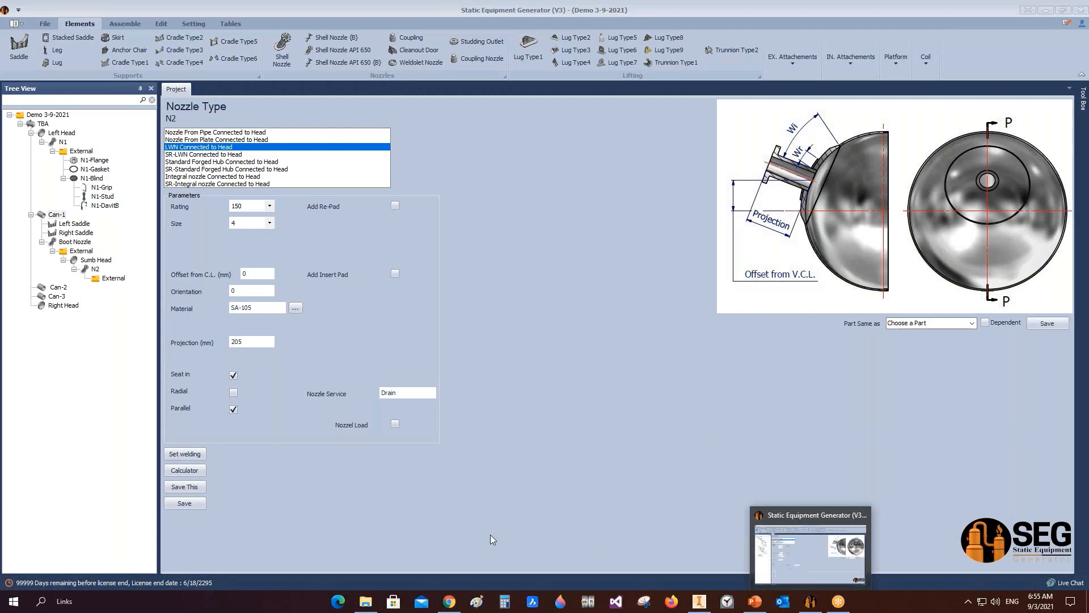
{"action": "mouse_move", "coordinate": [366, 604]}
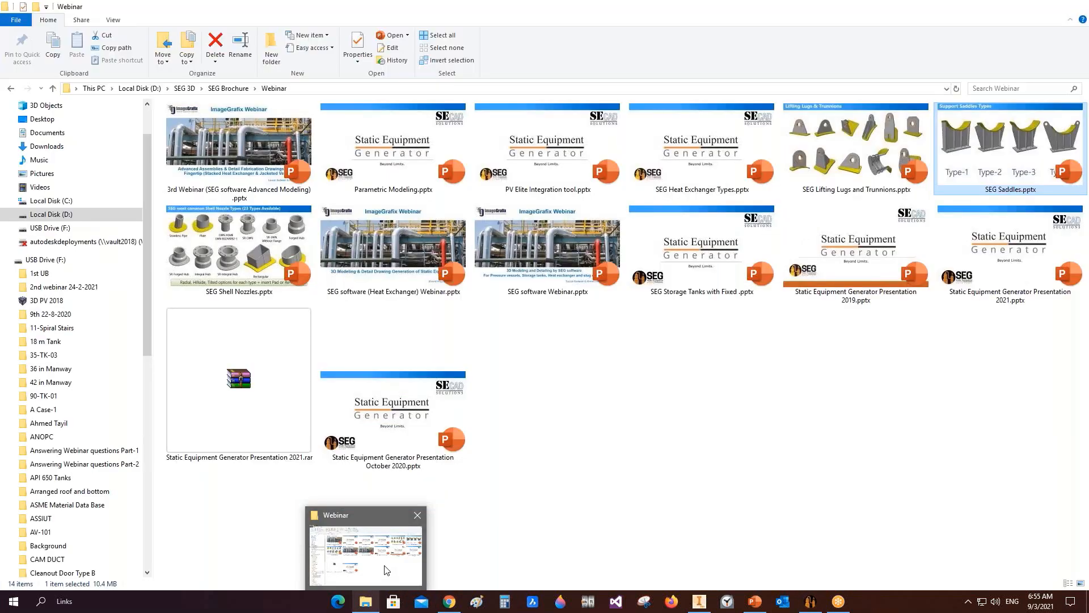
{"action": "left_click", "coordinate": [386, 572]}
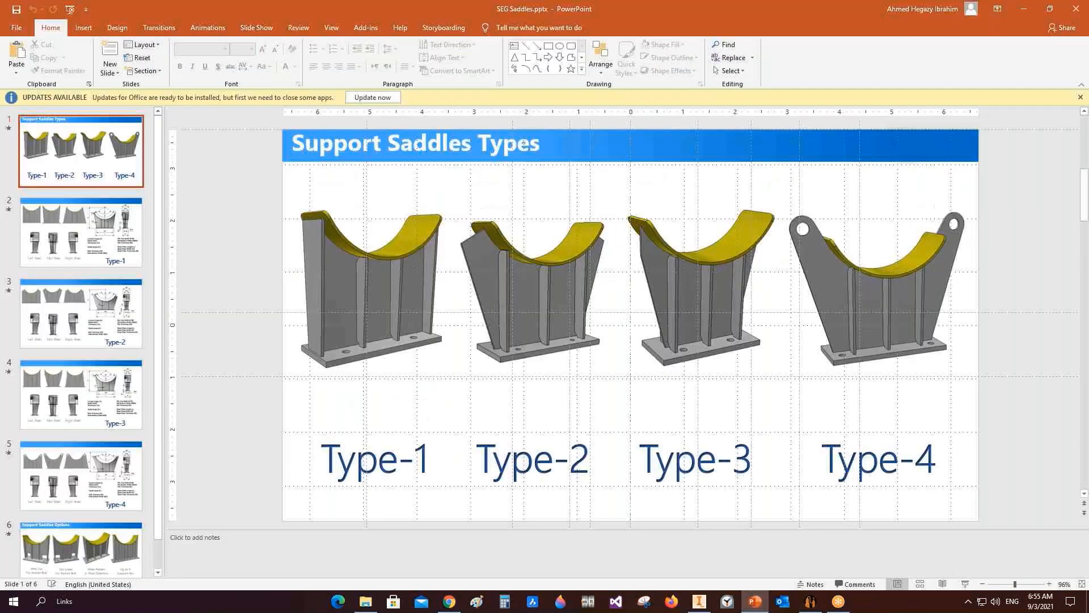
{"action": "left_click", "coordinate": [837, 446]}
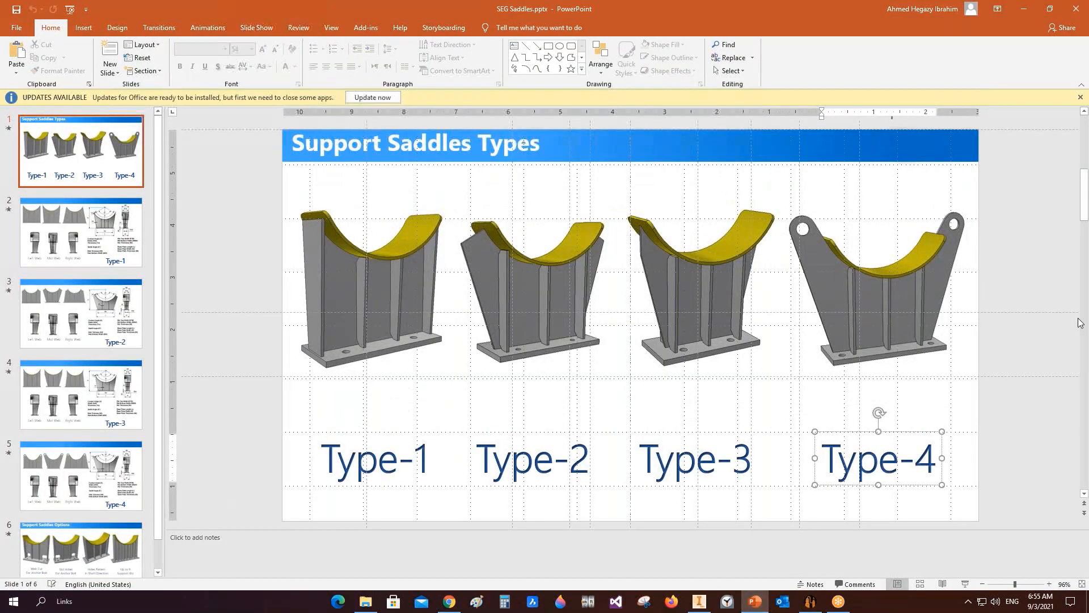
Step: Start the slide show from the first slide showing the support saddle types
{"action": "left_click", "coordinate": [1082, 320]}
{"action": "left_click", "coordinate": [86, 150]}
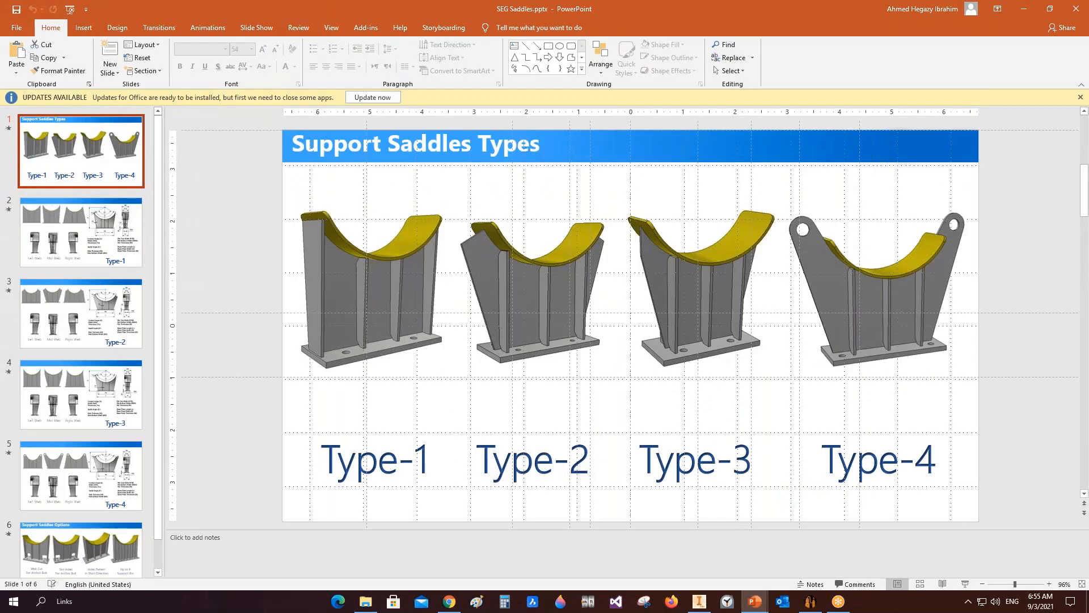
{"action": "key", "text": "F5"}
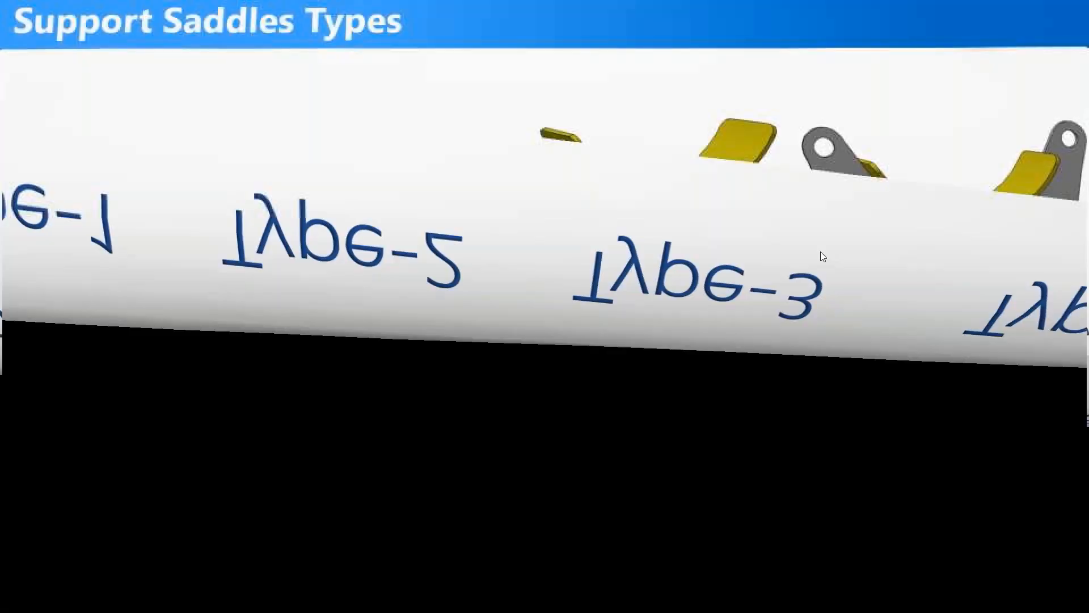
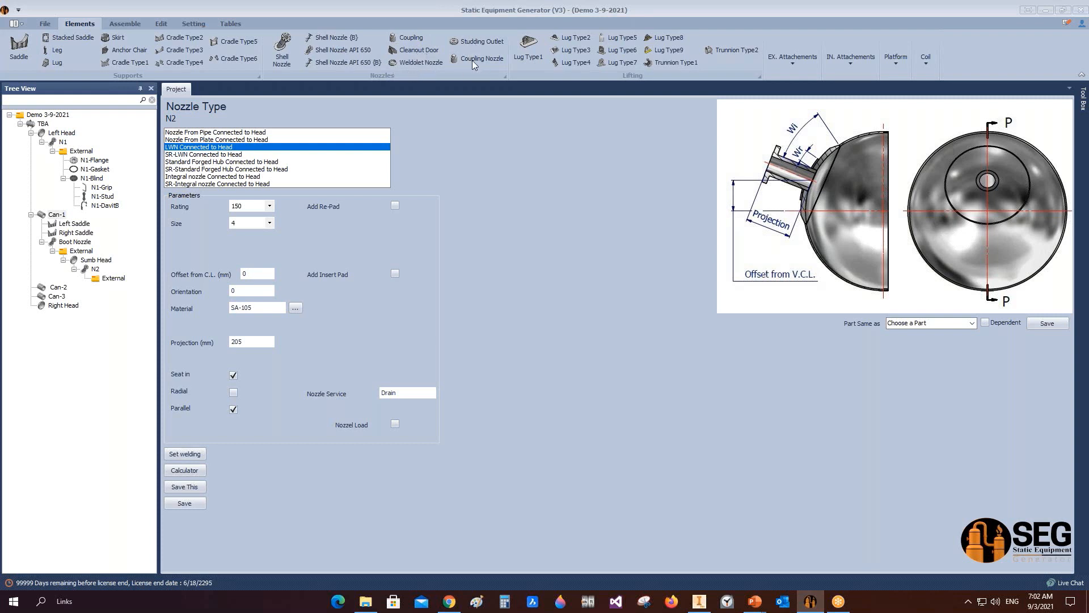
Step: Browse the external attachment, internal attachment, platform and coil element galleries
{"action": "left_click", "coordinate": [792, 62]}
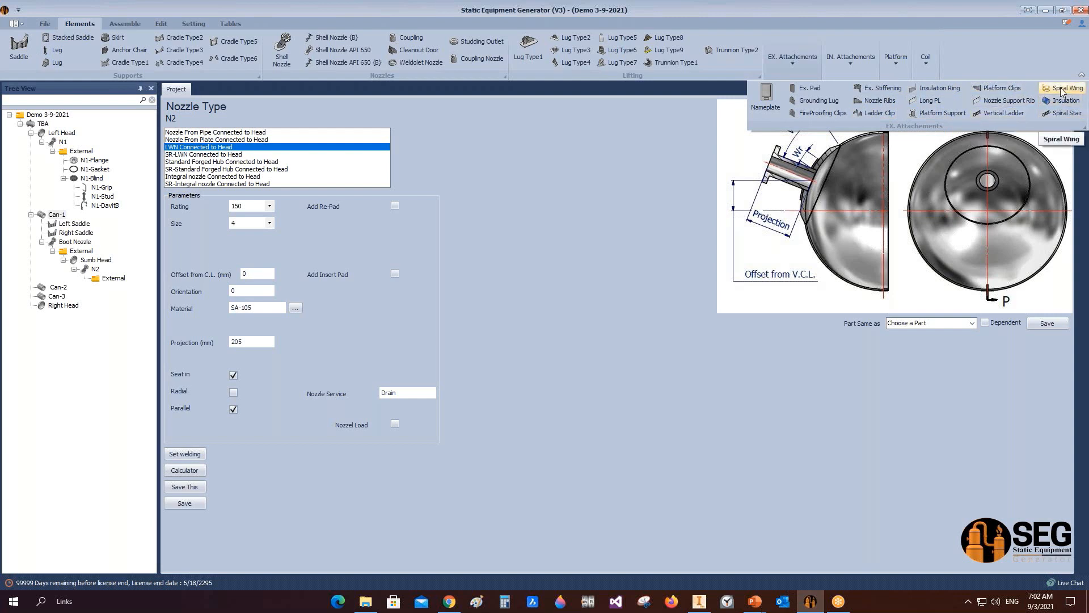
{"action": "left_click", "coordinate": [842, 67]}
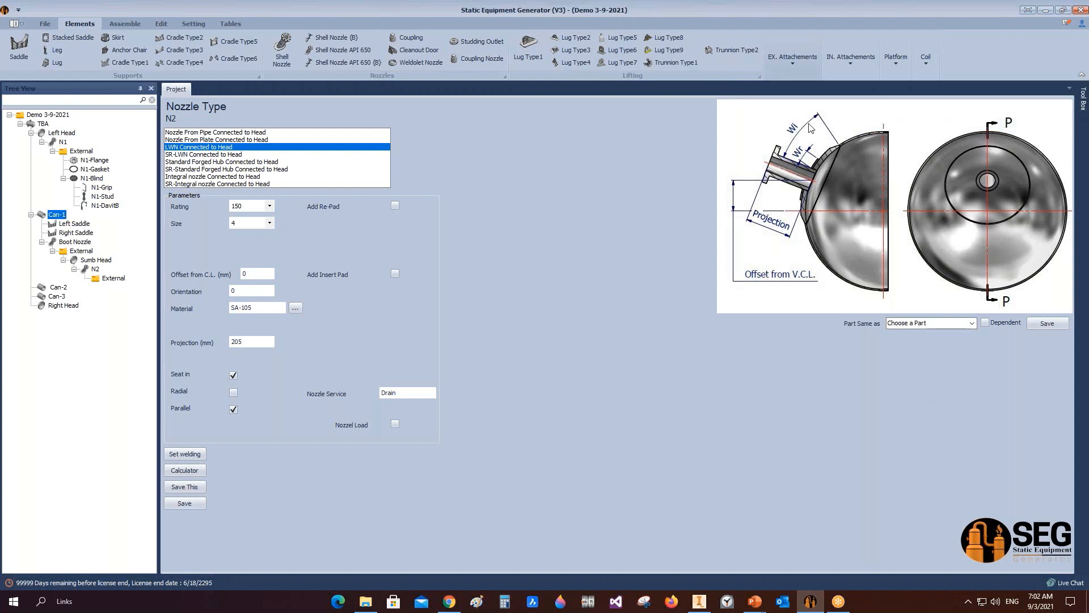
{"action": "left_click", "coordinate": [843, 67]}
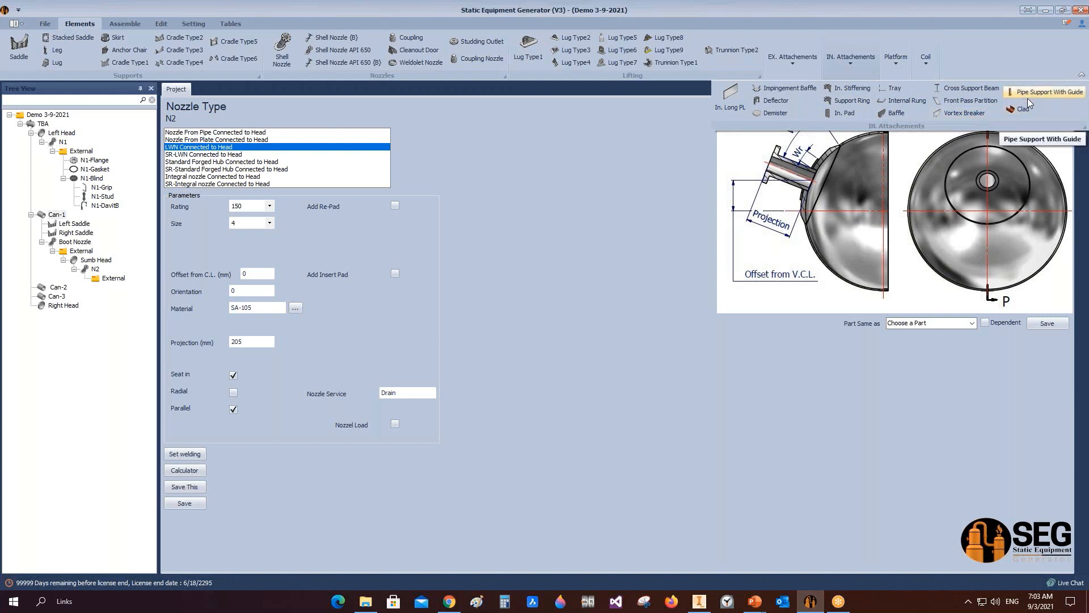
{"action": "left_click", "coordinate": [920, 95]}
{"action": "left_click", "coordinate": [897, 65]}
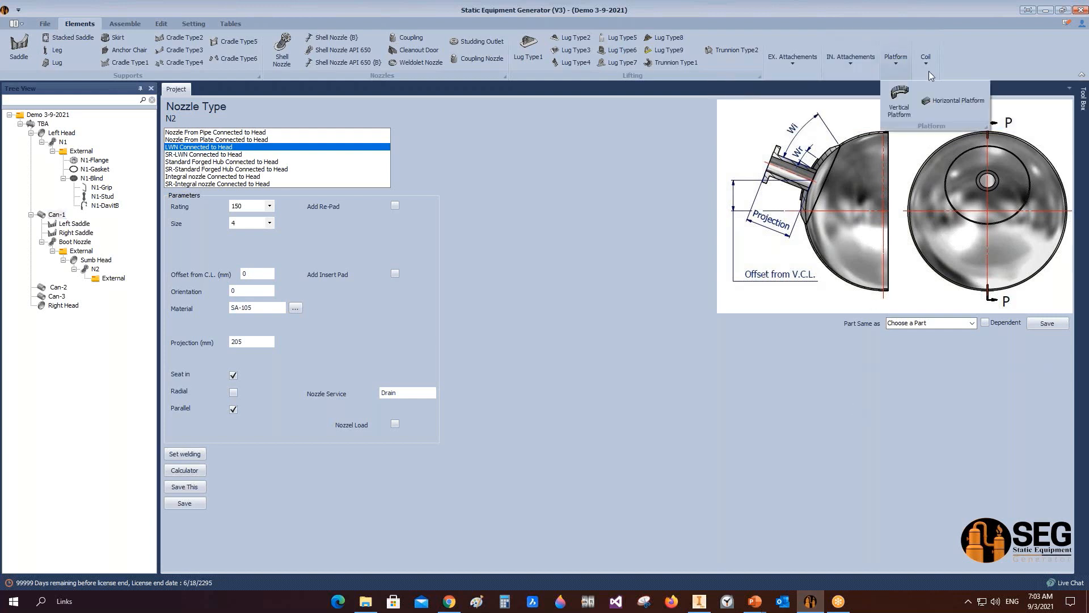
{"action": "left_click", "coordinate": [928, 69]}
{"action": "left_click", "coordinate": [929, 69]}
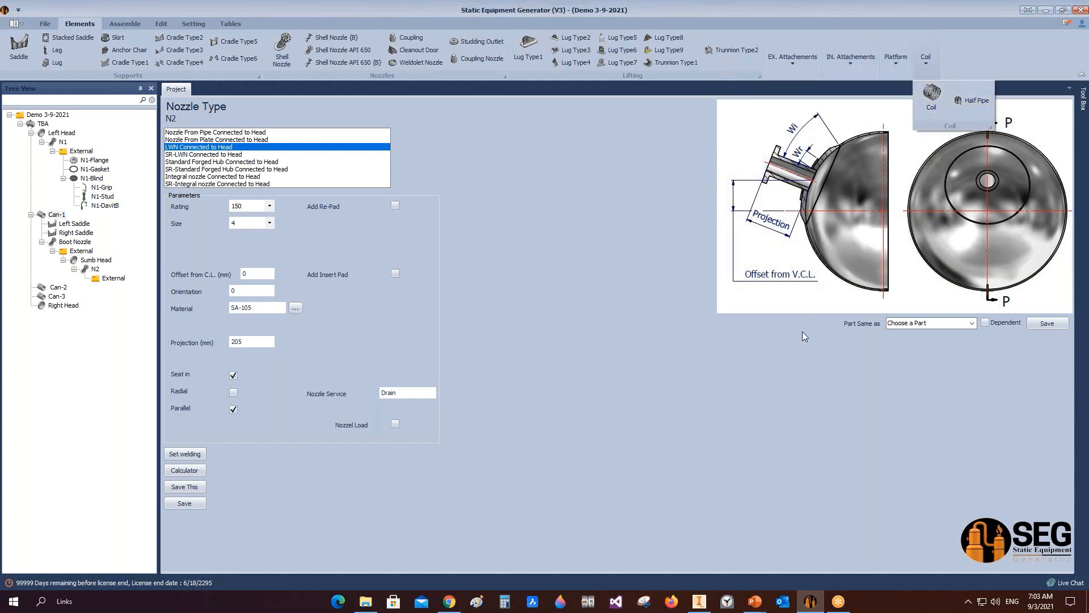
{"action": "left_click", "coordinate": [664, 295]}
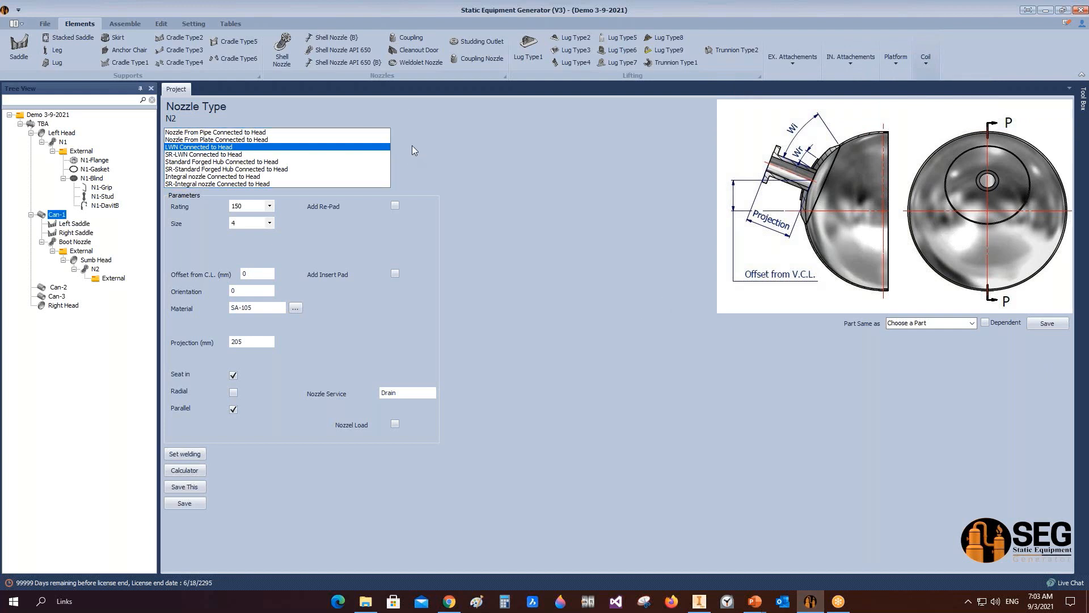
Step: Select the left head in the tree view and glance at the assembled vessel in Inventor
{"action": "left_click", "coordinate": [61, 125]}
{"action": "left_click", "coordinate": [63, 132]}
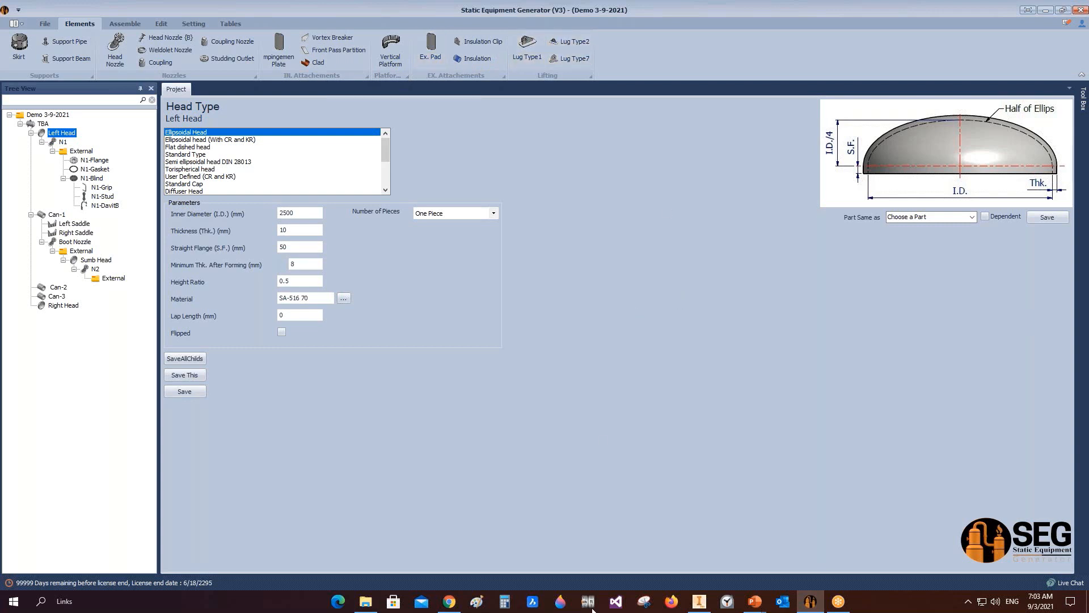
{"action": "left_click", "coordinate": [701, 602]}
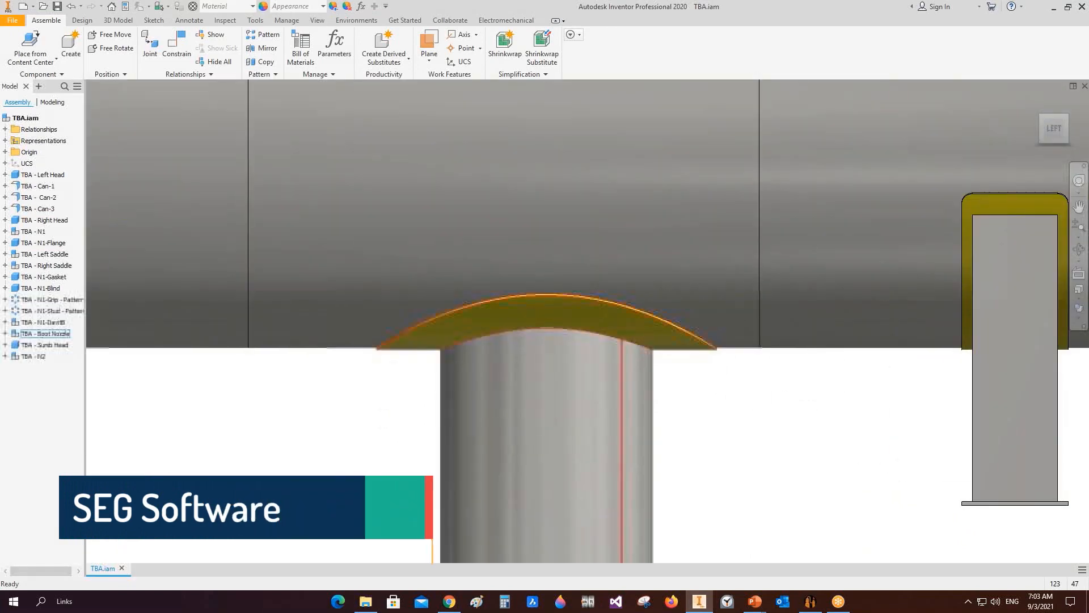
{"action": "scroll", "coordinate": [666, 311], "scroll_direction": "down", "scroll_amount": 5}
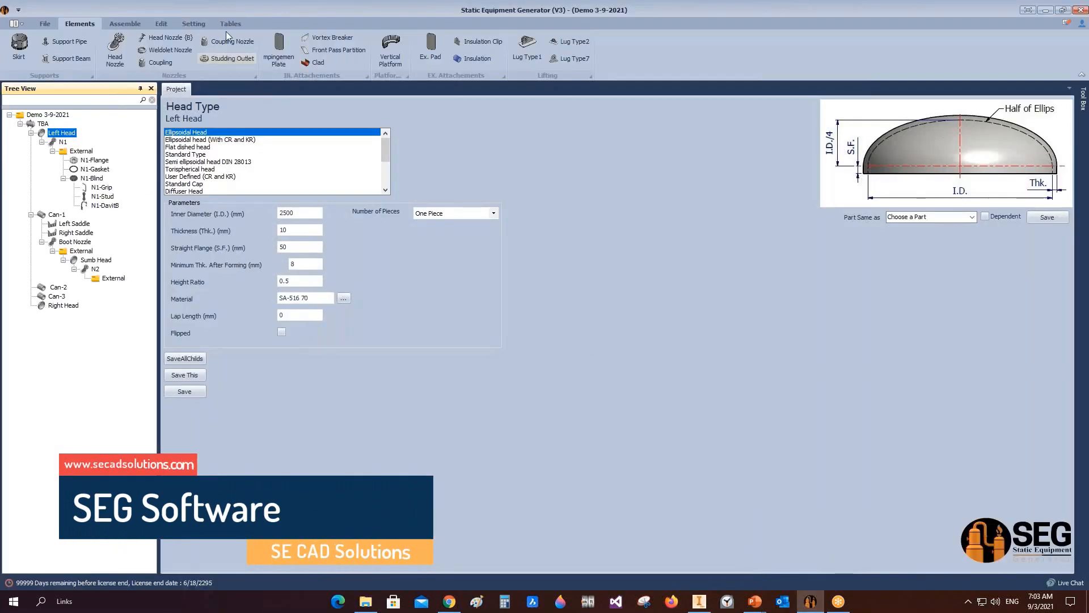
Step: Open the Bill of Materials table, widen the technical characteristics column and review the part quantities
{"action": "left_click", "coordinate": [228, 25]}
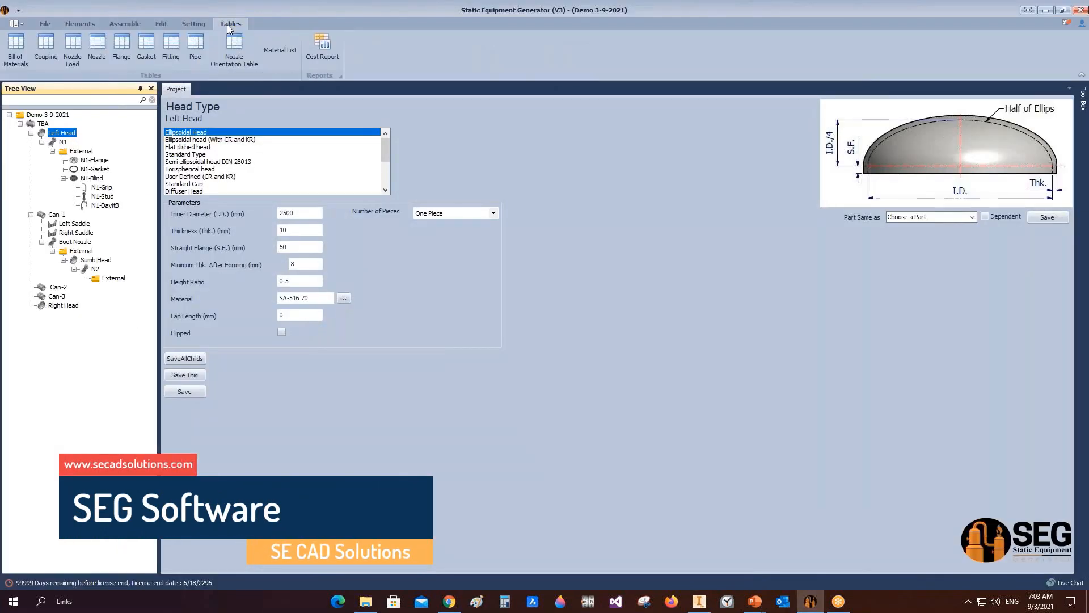
{"action": "left_click", "coordinate": [22, 53]}
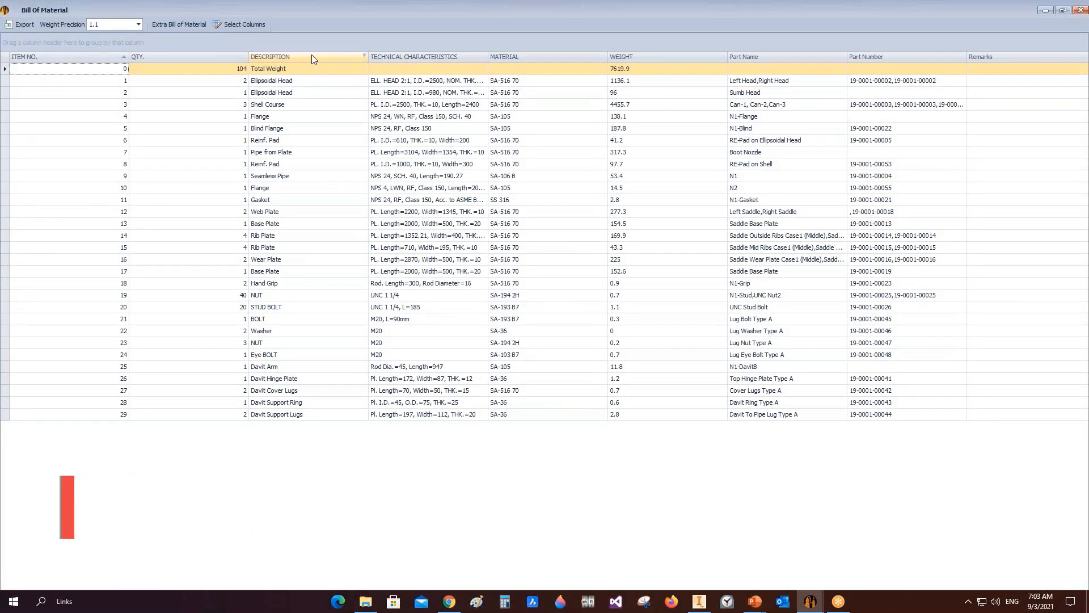
{"action": "double_click", "coordinate": [489, 57]}
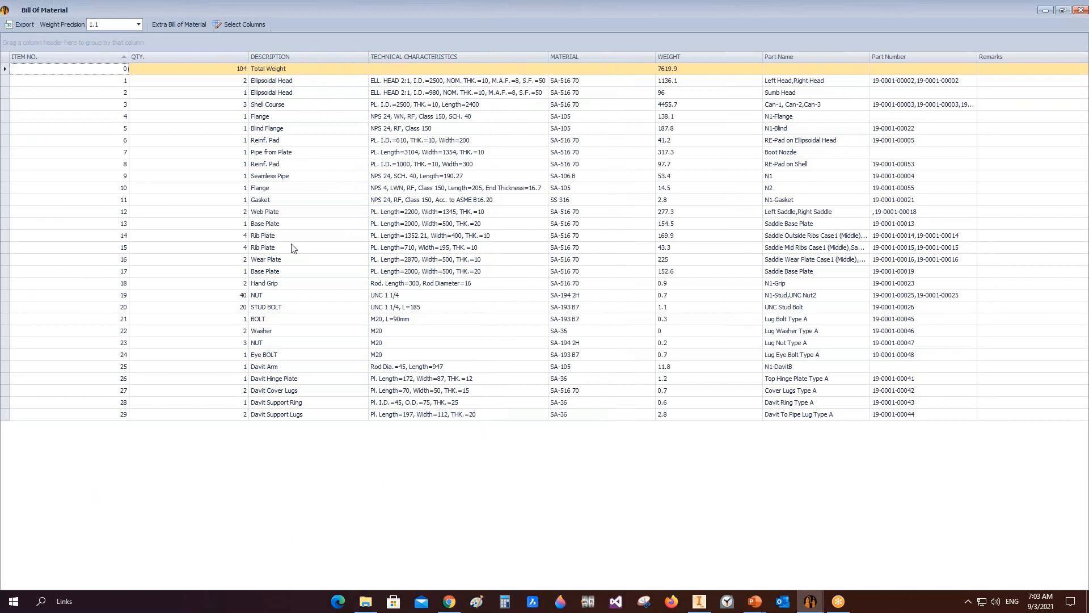
{"action": "left_click", "coordinate": [242, 81]}
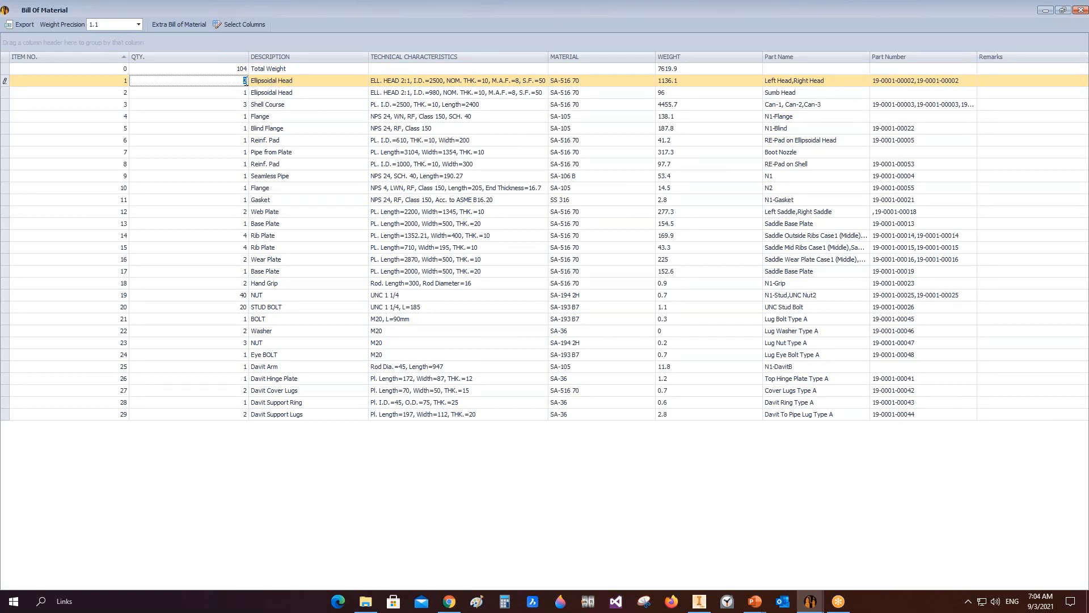
{"action": "left_click", "coordinate": [235, 102]}
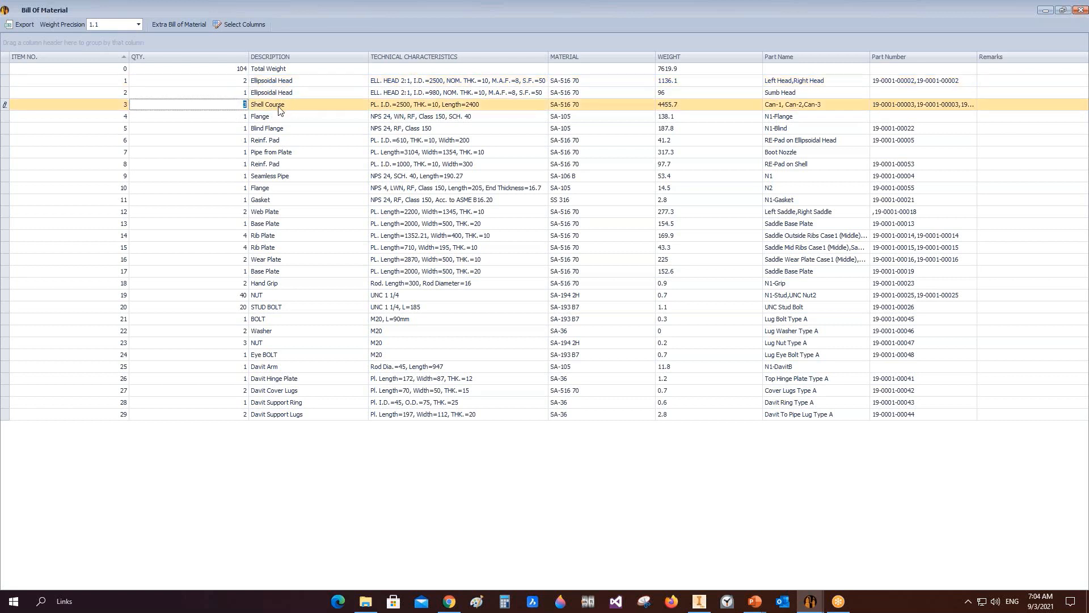
{"action": "left_click", "coordinate": [246, 250]}
{"action": "left_click", "coordinate": [242, 236]}
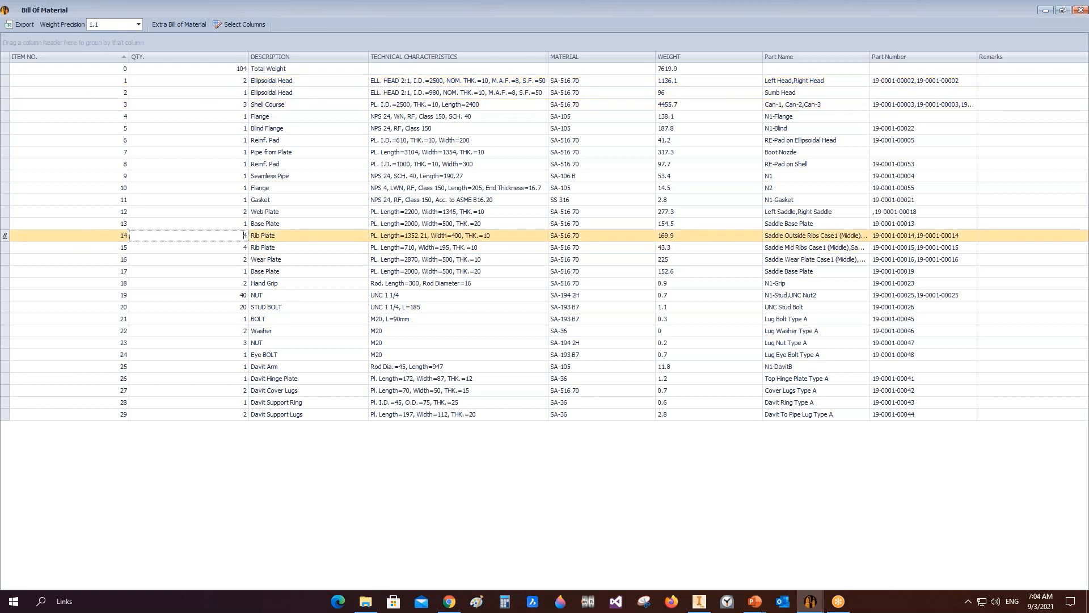
{"action": "left_click", "coordinate": [243, 248]}
{"action": "left_click", "coordinate": [225, 260]}
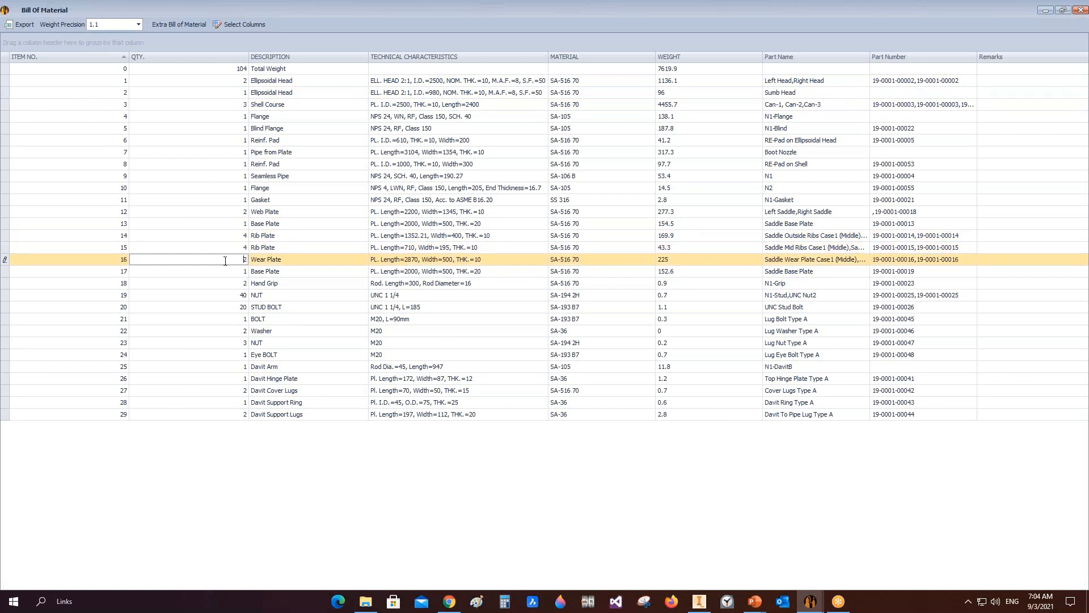
{"action": "left_click", "coordinate": [238, 296]}
{"action": "left_click", "coordinate": [239, 307]}
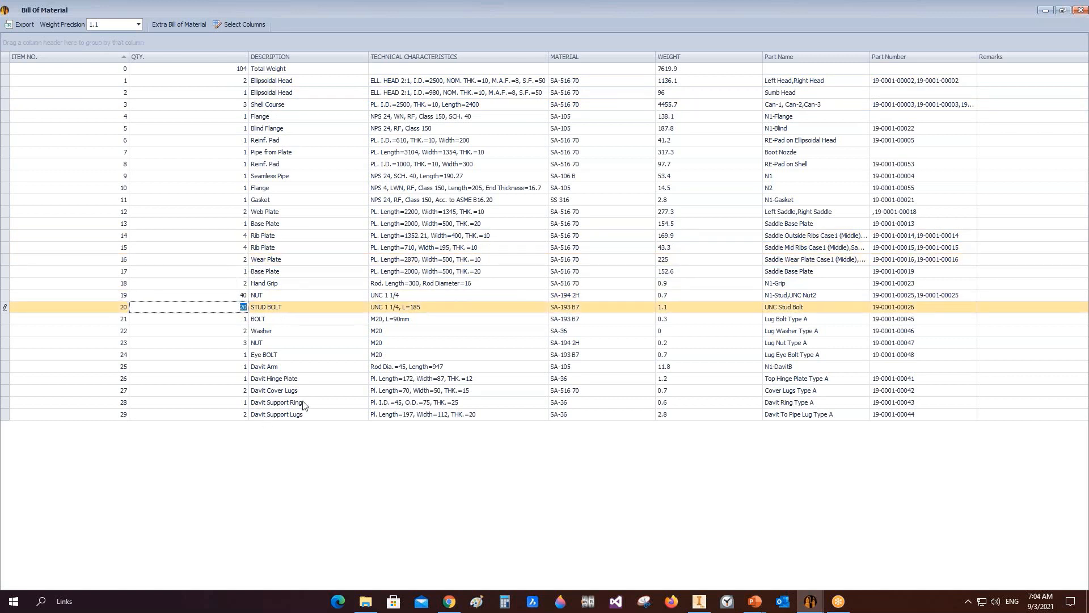
{"action": "left_click", "coordinate": [1081, 11]}
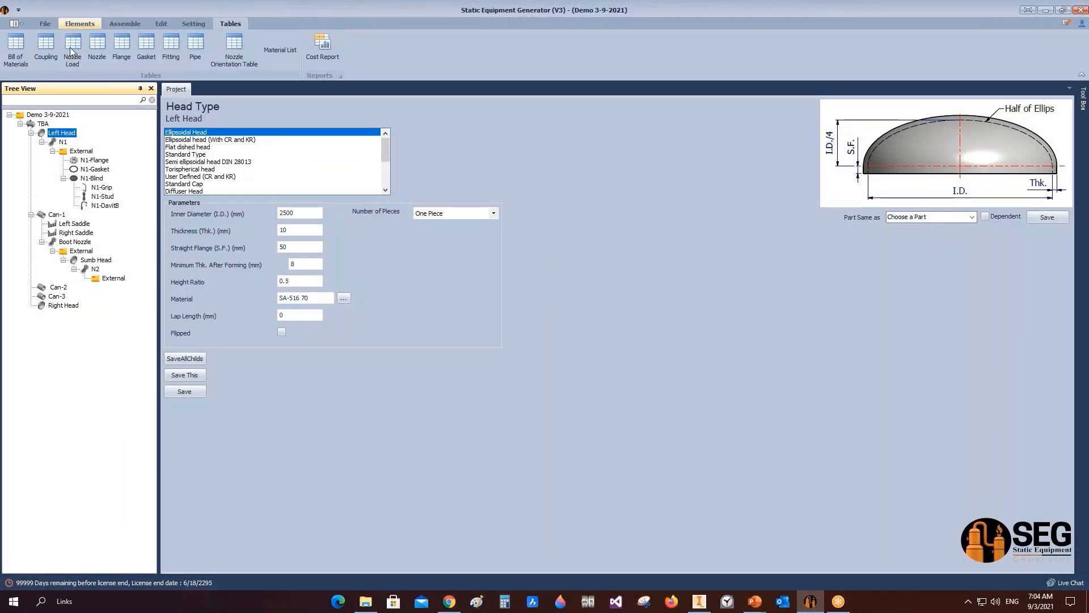
Step: Review the N1 manway row in the Nozzle Table, then check and close the Flange Table
{"action": "left_click", "coordinate": [98, 50]}
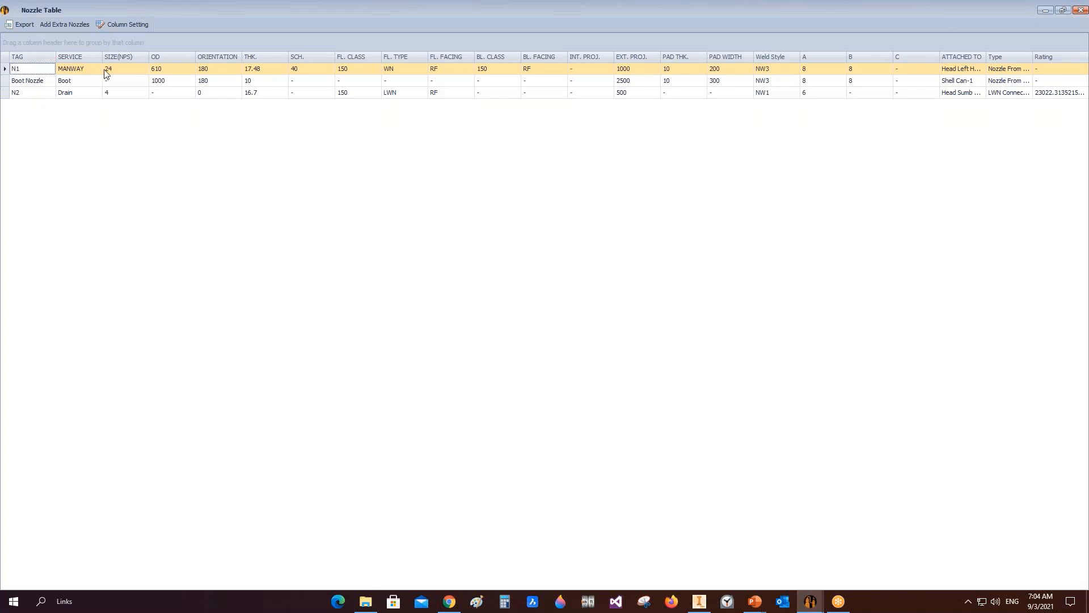
{"action": "left_click", "coordinate": [122, 69]}
{"action": "left_click", "coordinate": [167, 73]}
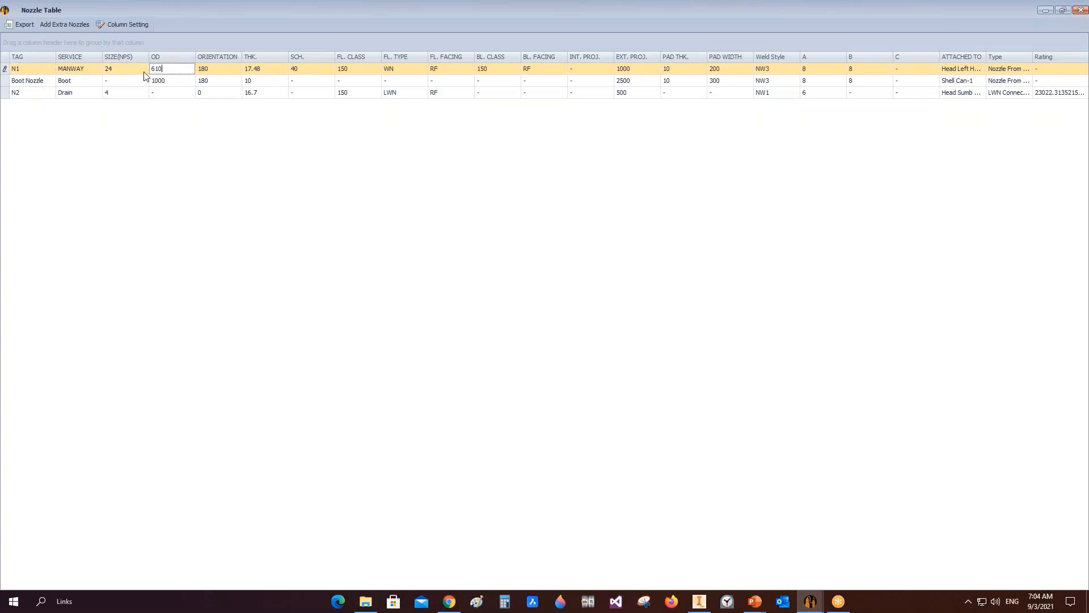
{"action": "left_click", "coordinate": [222, 69]}
{"action": "left_click", "coordinate": [282, 69]}
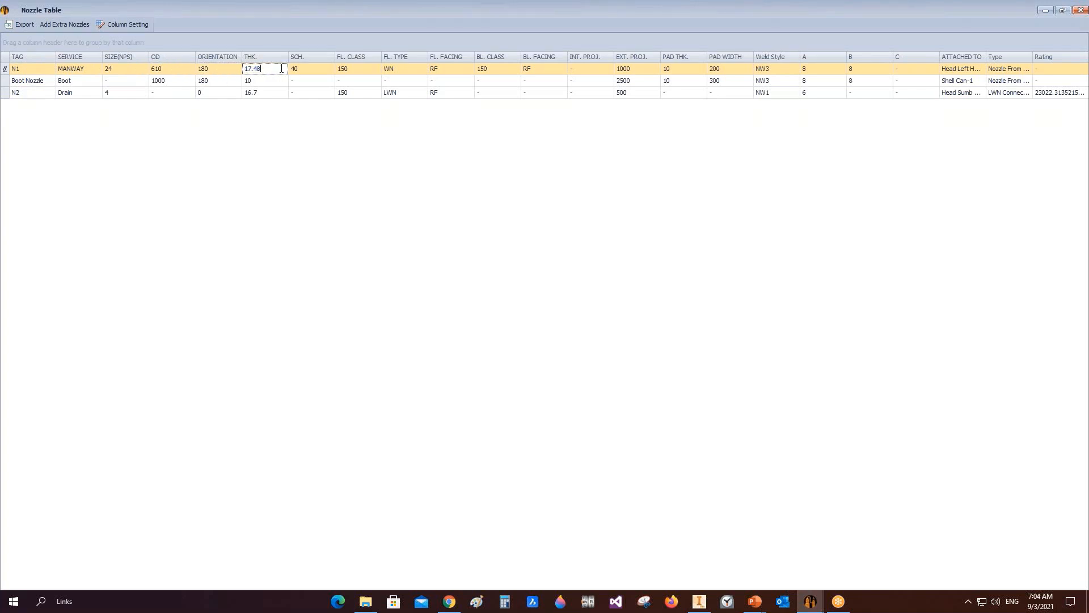
{"action": "left_click", "coordinate": [311, 71]}
{"action": "left_click", "coordinate": [350, 70]}
{"action": "left_click", "coordinate": [416, 70]}
{"action": "key", "text": "Tab"}
{"action": "key", "text": "Tab"}
{"action": "left_click", "coordinate": [542, 69]}
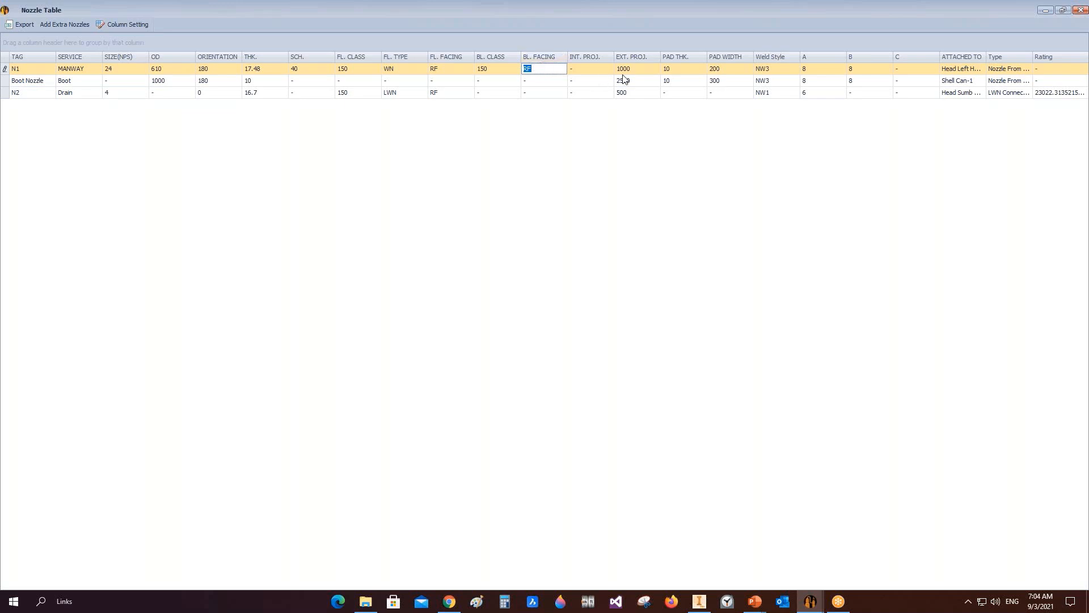
{"action": "left_click", "coordinate": [648, 69]}
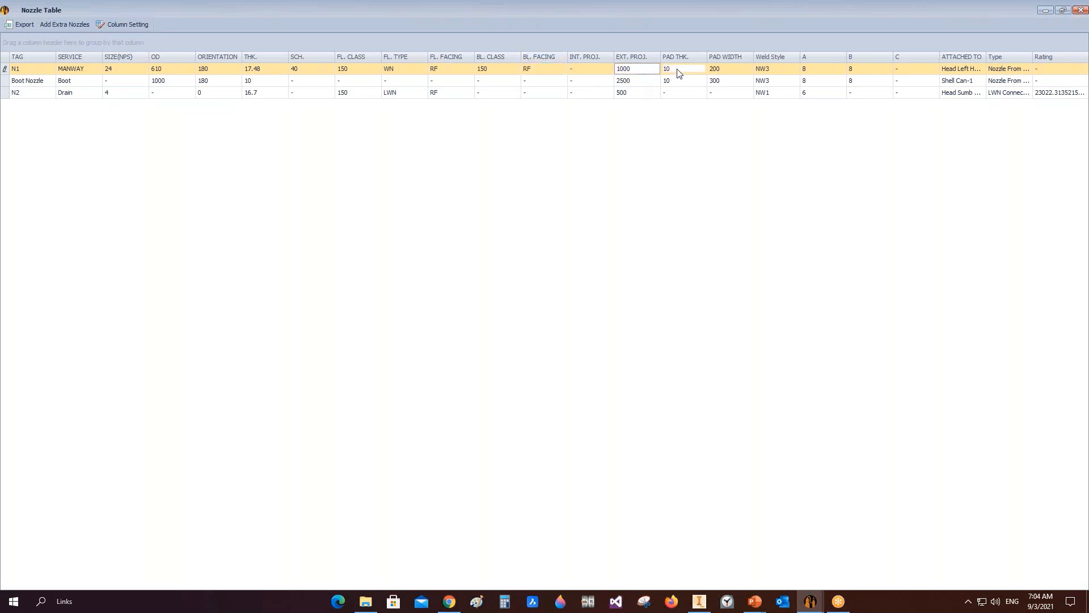
{"action": "left_click", "coordinate": [672, 72]}
{"action": "left_click", "coordinate": [738, 69]}
{"action": "left_click", "coordinate": [772, 69]}
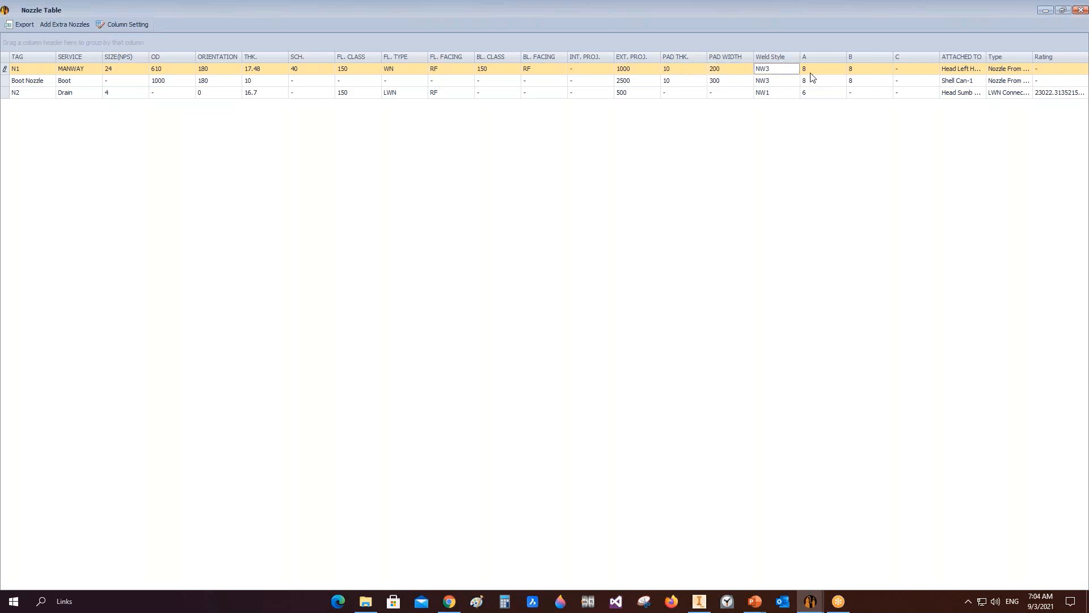
{"action": "left_click", "coordinate": [824, 71]}
{"action": "left_click", "coordinate": [876, 69]}
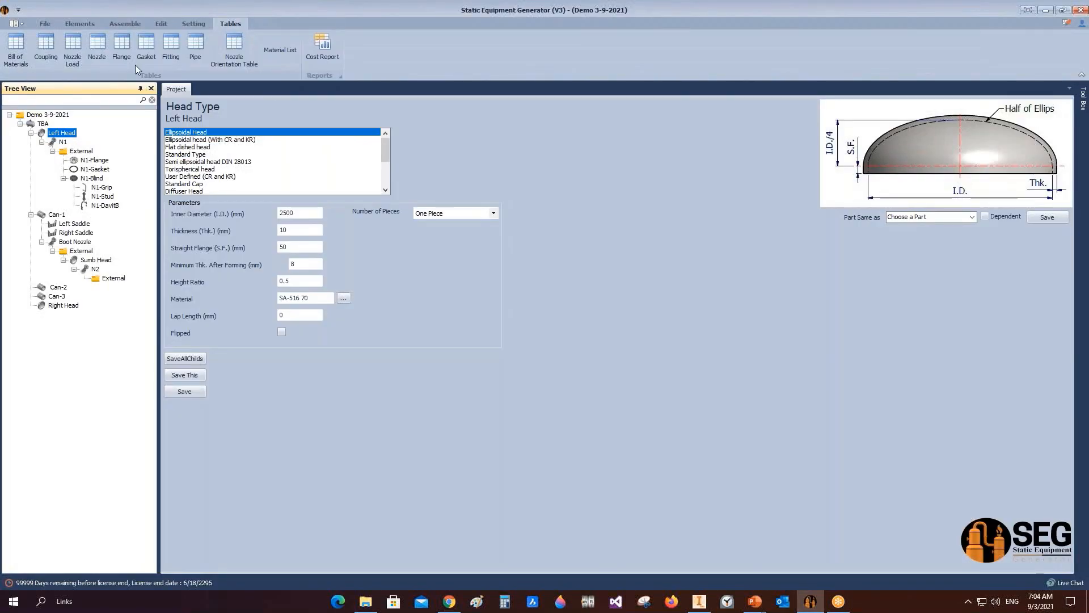
{"action": "left_click", "coordinate": [127, 55]}
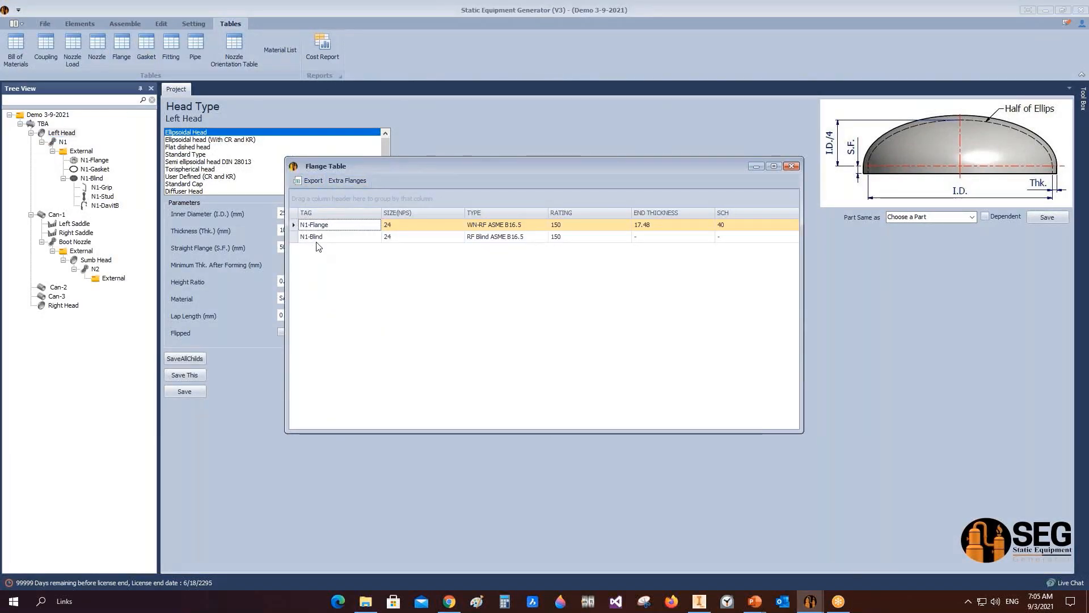
{"action": "left_click", "coordinate": [792, 165]}
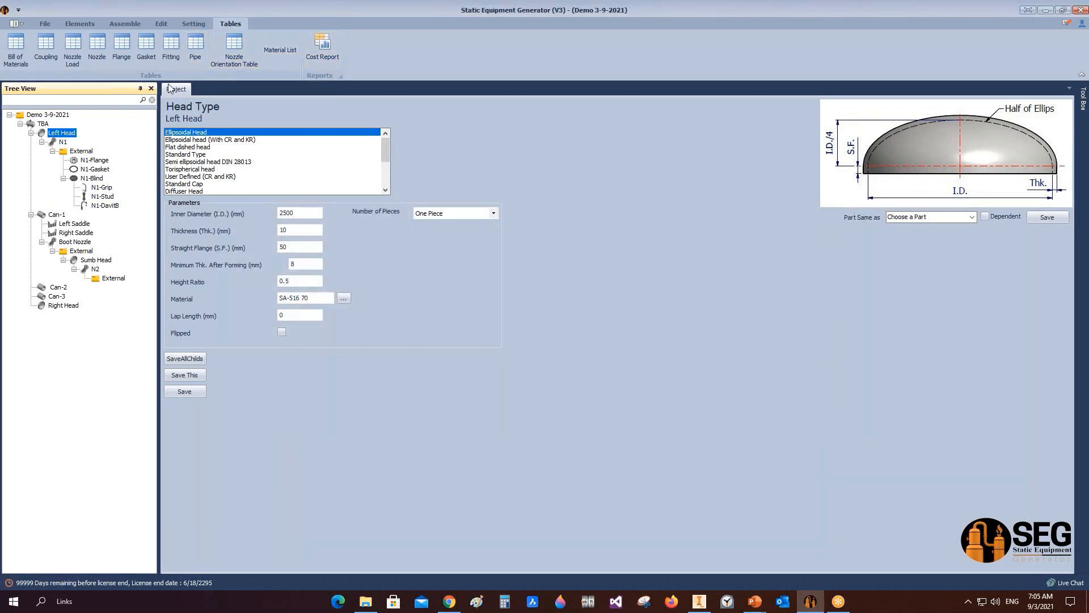
Step: Update the item numbers of the vessel assembly
{"action": "left_click", "coordinate": [304, 264]}
{"action": "left_click", "coordinate": [132, 23]}
{"action": "left_click", "coordinate": [303, 61]}
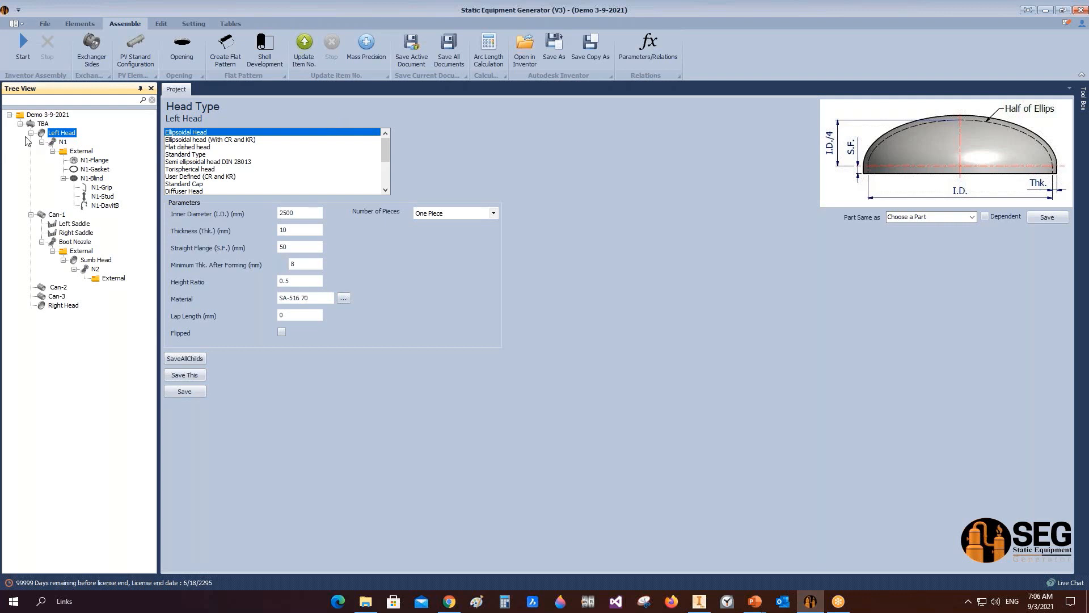
Step: Select the TBA vessel to view its design data sheet and its context options
{"action": "left_click", "coordinate": [33, 125]}
{"action": "right_click", "coordinate": [33, 124]}
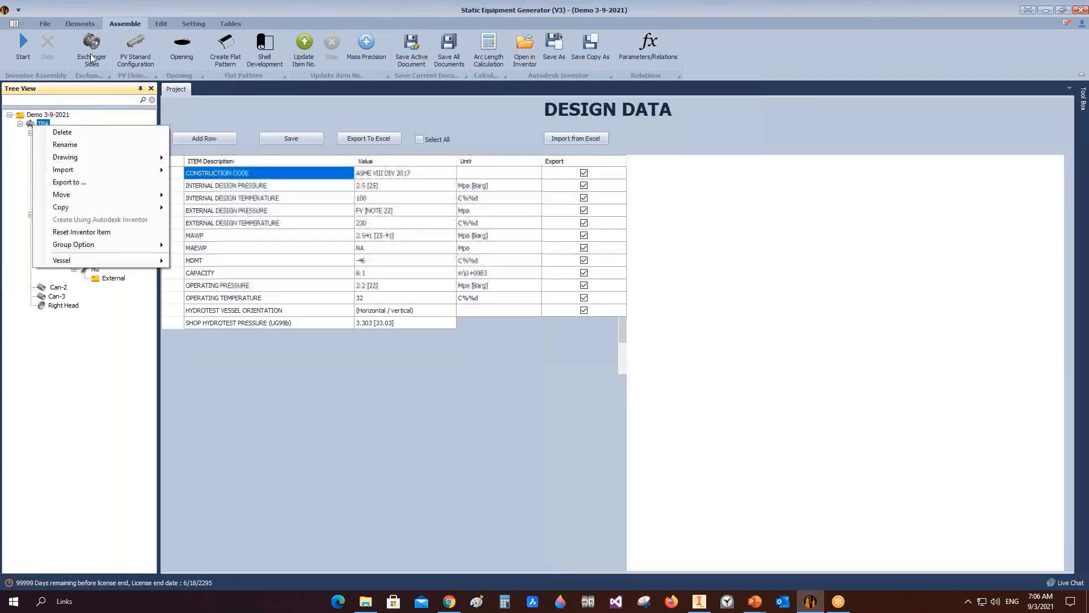
{"action": "left_click", "coordinate": [230, 24]}
{"action": "left_click", "coordinate": [192, 22]}
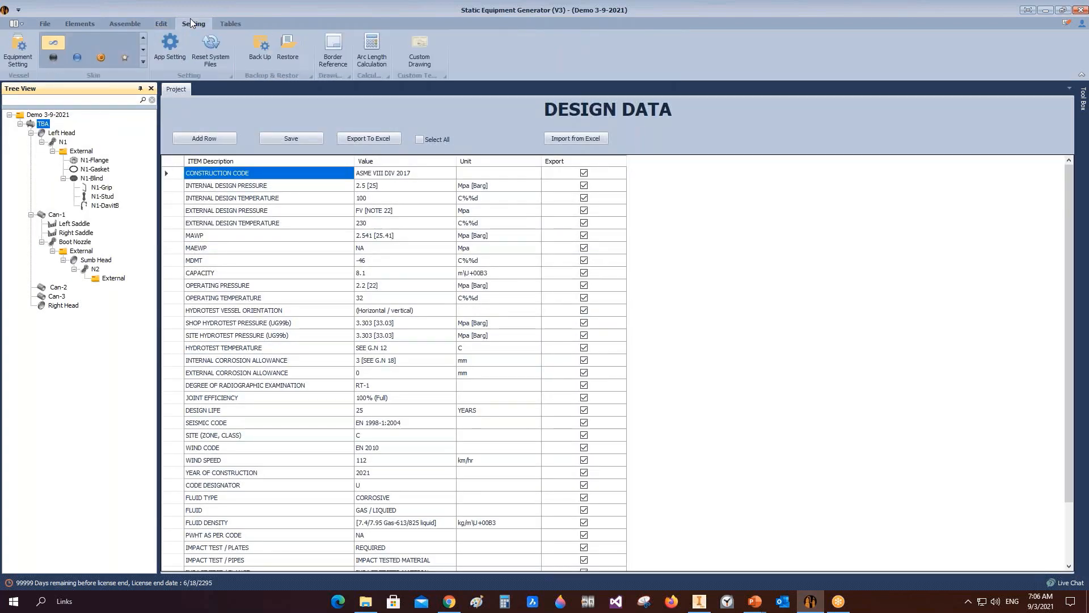
Step: Open the custom drawing templates, browse for a template file, and select the A3 Format_vertical vessel template to inspect its border and title block sizes
{"action": "left_click", "coordinate": [423, 52]}
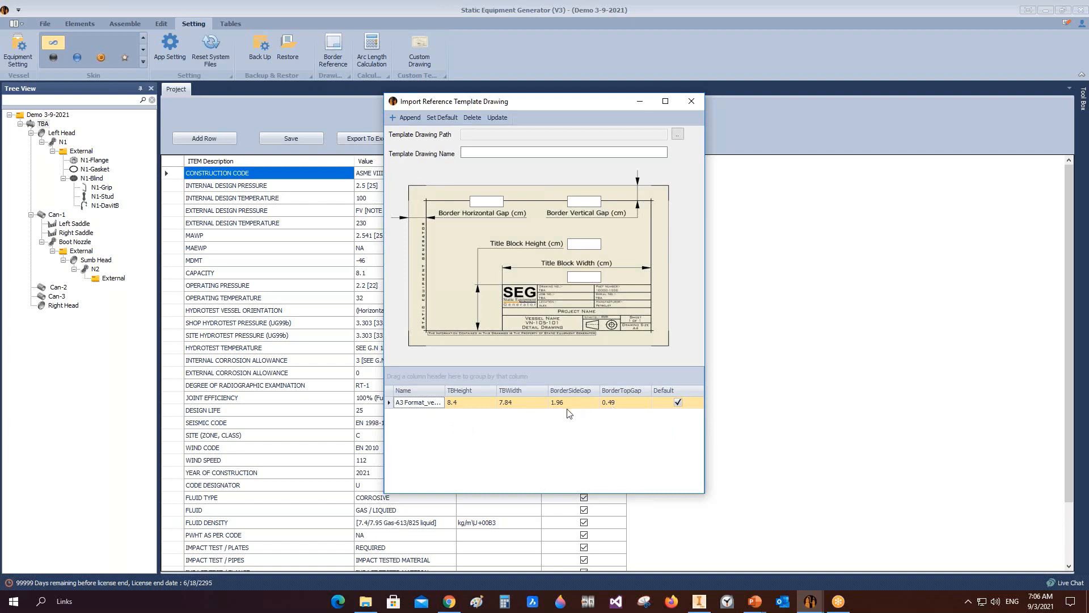
{"action": "left_click", "coordinate": [678, 135]}
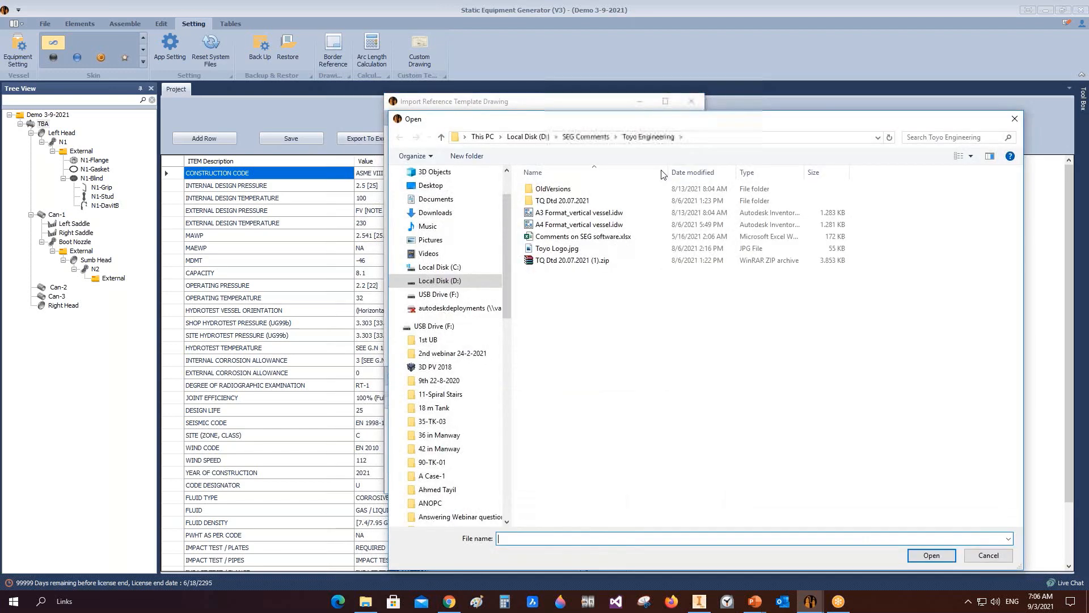
{"action": "left_click", "coordinate": [1020, 121]}
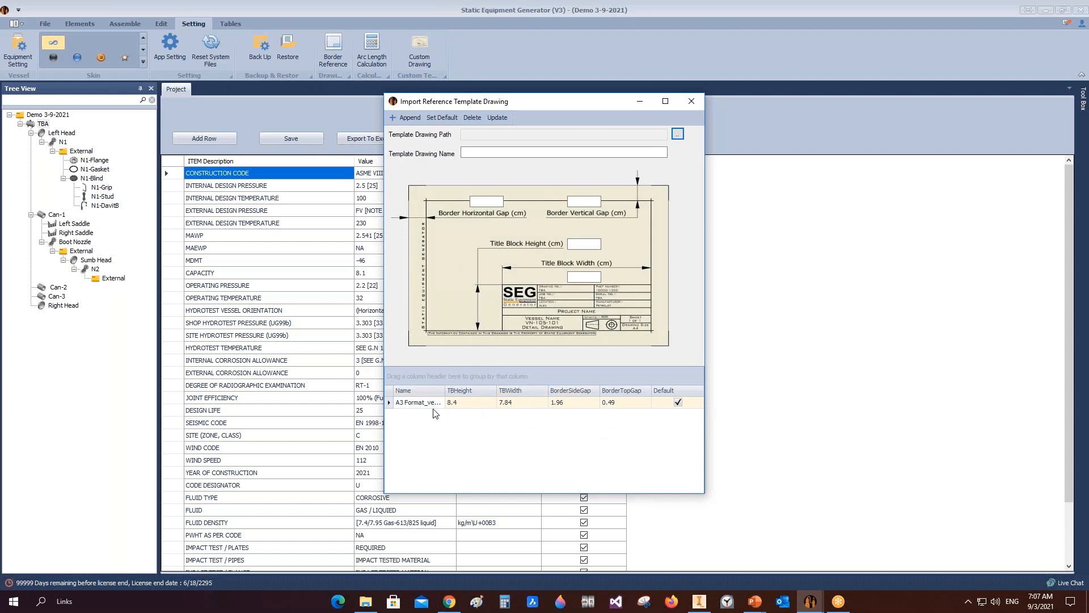
{"action": "left_click", "coordinate": [392, 404]}
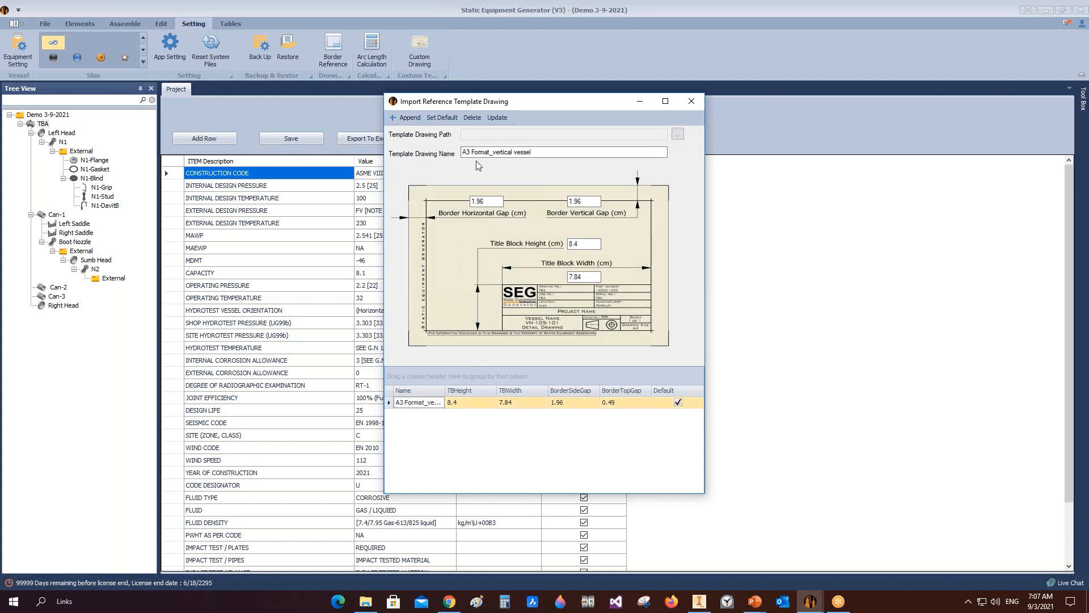
{"action": "left_click", "coordinate": [473, 118]}
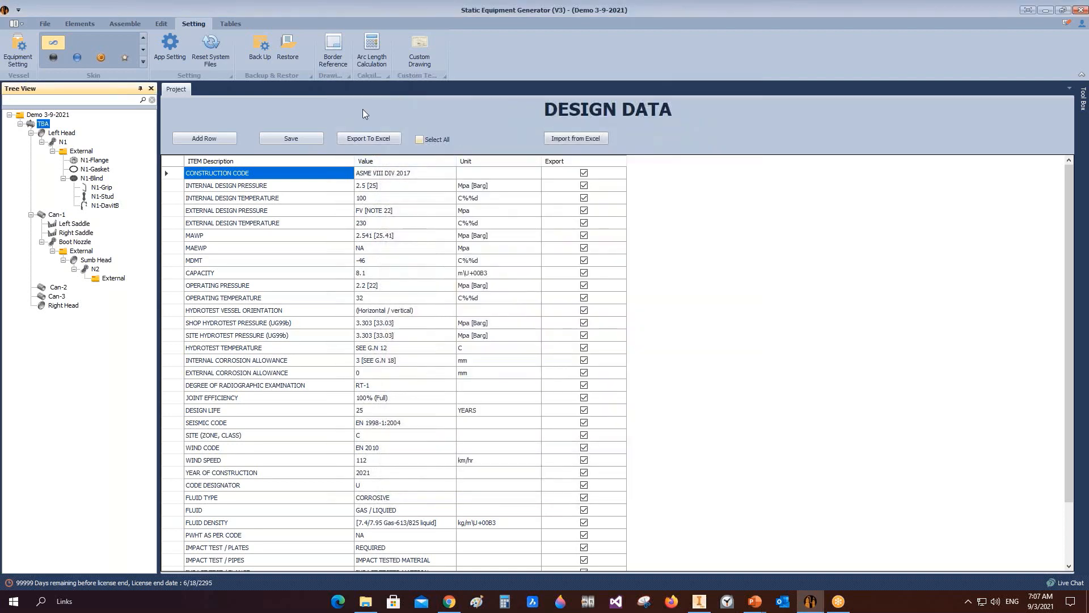
Step: Open the border reference settings and confirm SEG as the company
{"action": "left_click", "coordinate": [334, 47]}
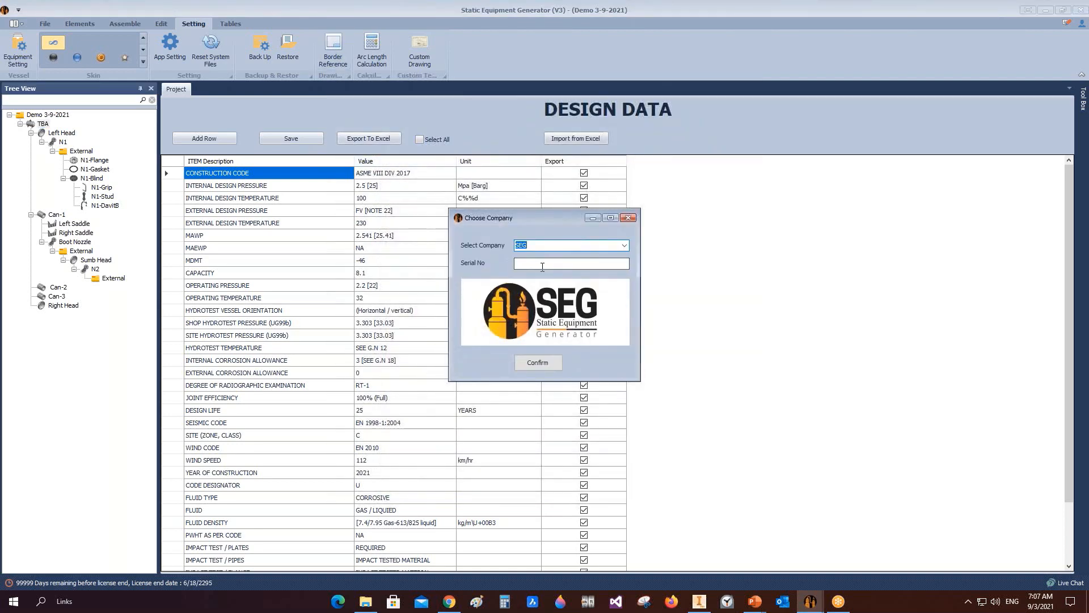
{"action": "left_click", "coordinate": [538, 363]}
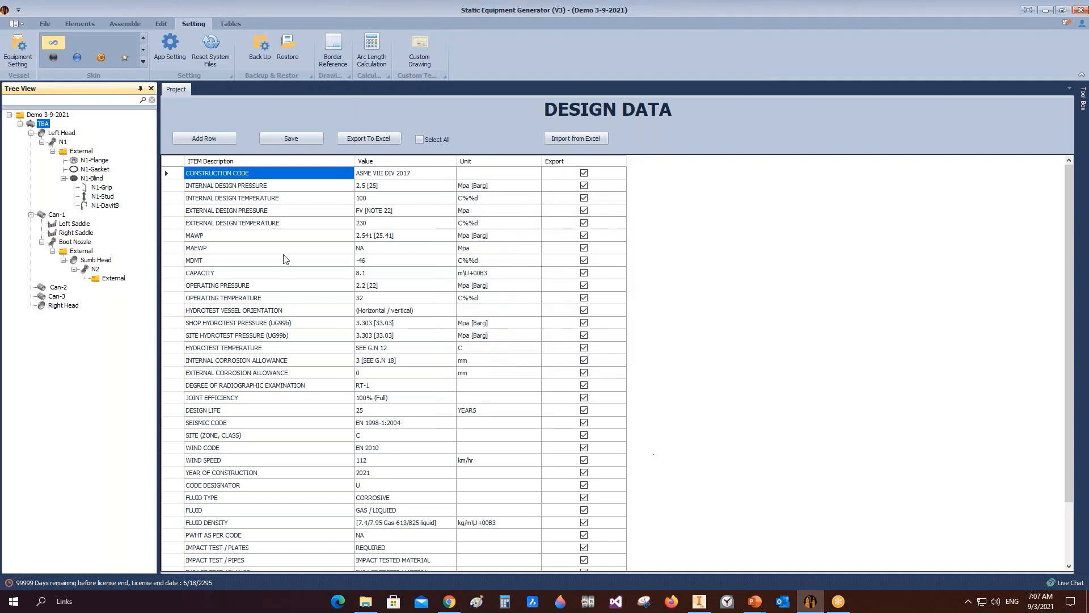
Step: Start creating a drawing of the TBA vessel on an A1 landscape sheet
{"action": "left_click", "coordinate": [125, 24]}
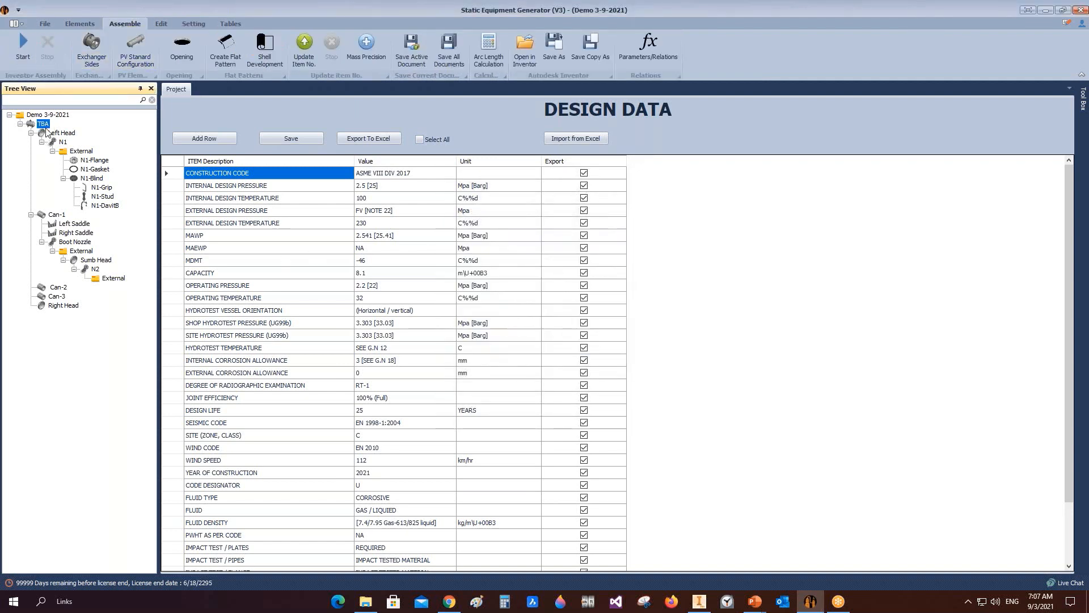
{"action": "right_click", "coordinate": [44, 124]}
{"action": "mouse_move", "coordinate": [109, 172]}
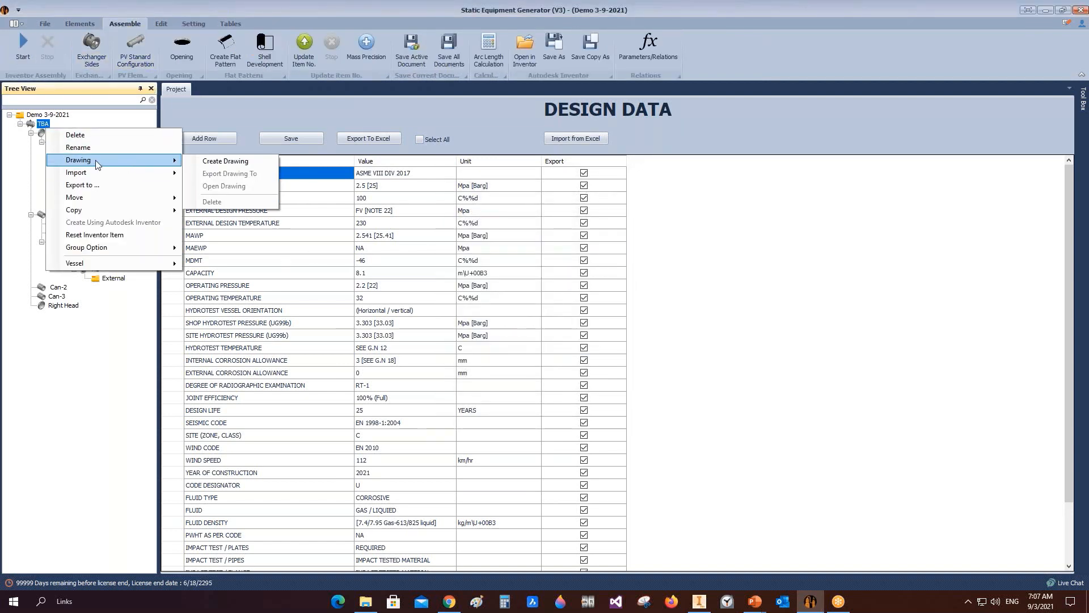
{"action": "mouse_move", "coordinate": [160, 162]}
{"action": "left_click", "coordinate": [220, 161]}
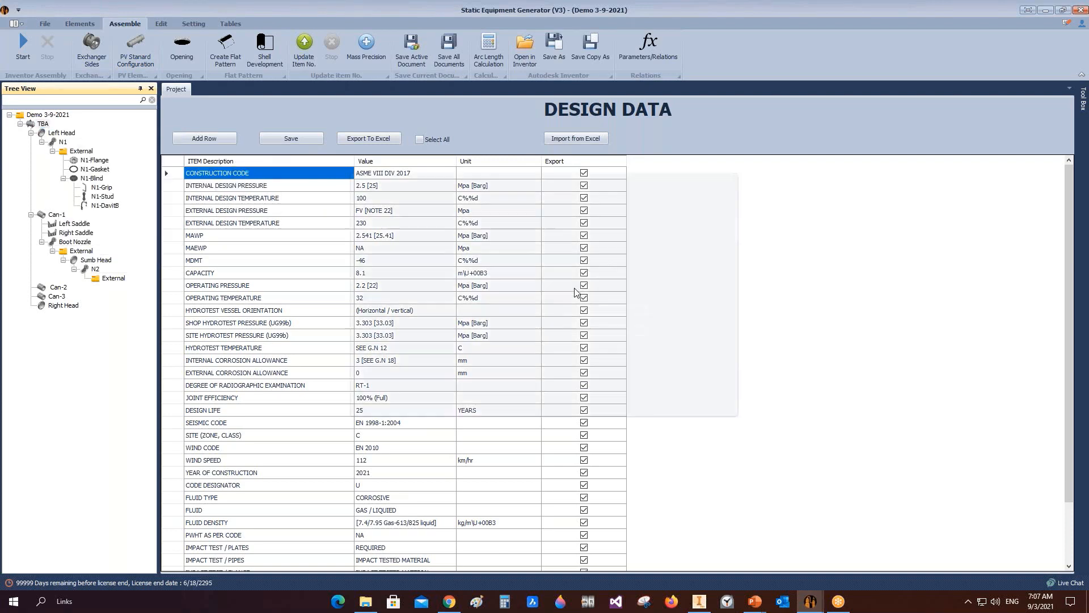
{"action": "left_click", "coordinate": [602, 291]}
{"action": "left_click", "coordinate": [590, 323]}
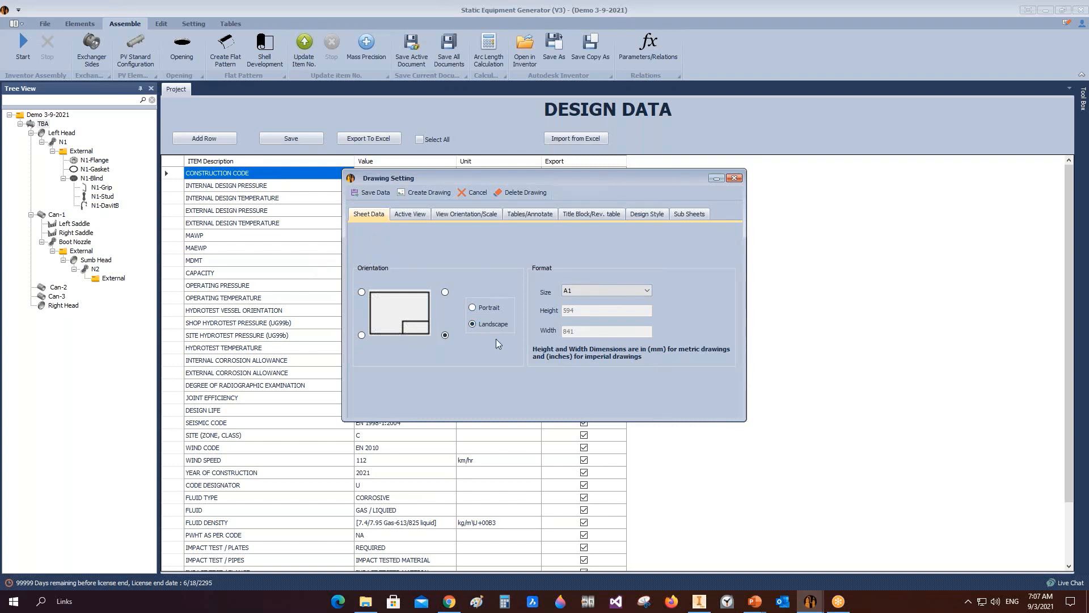
{"action": "left_click", "coordinate": [362, 335]}
{"action": "left_click", "coordinate": [445, 335]}
Step: Enable the Right Side active view labelled BACK VIEW and set its spacing to 3 cm
{"action": "left_click", "coordinate": [412, 214]}
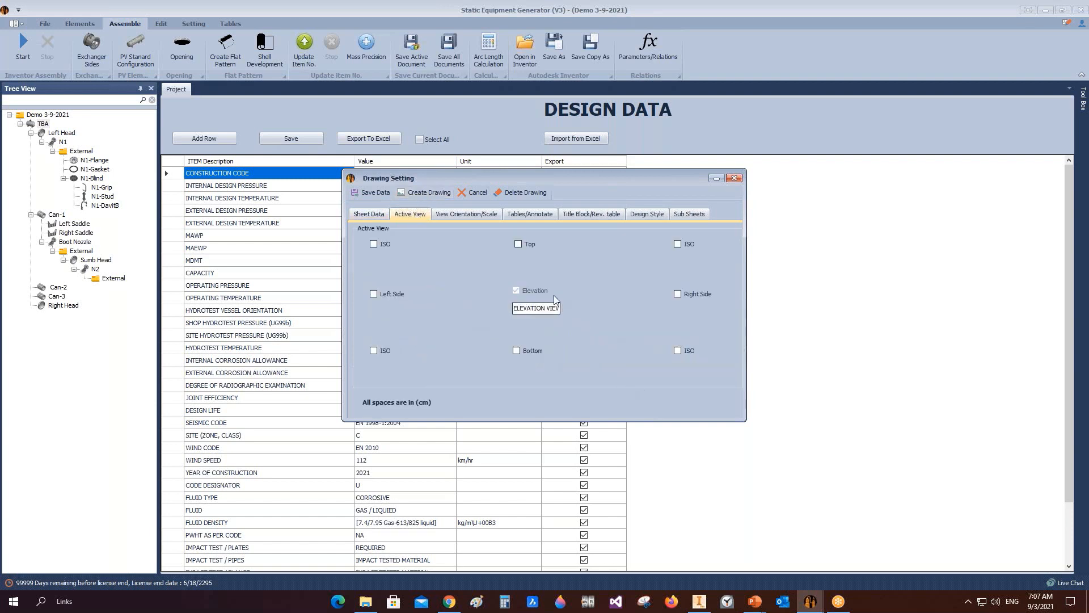
{"action": "left_click_drag", "start_coordinate": [516, 308], "coordinate": [581, 308]}
{"action": "key", "text": "BackSpace"}
{"action": "left_click", "coordinate": [678, 294]}
{"action": "left_click", "coordinate": [618, 295]}
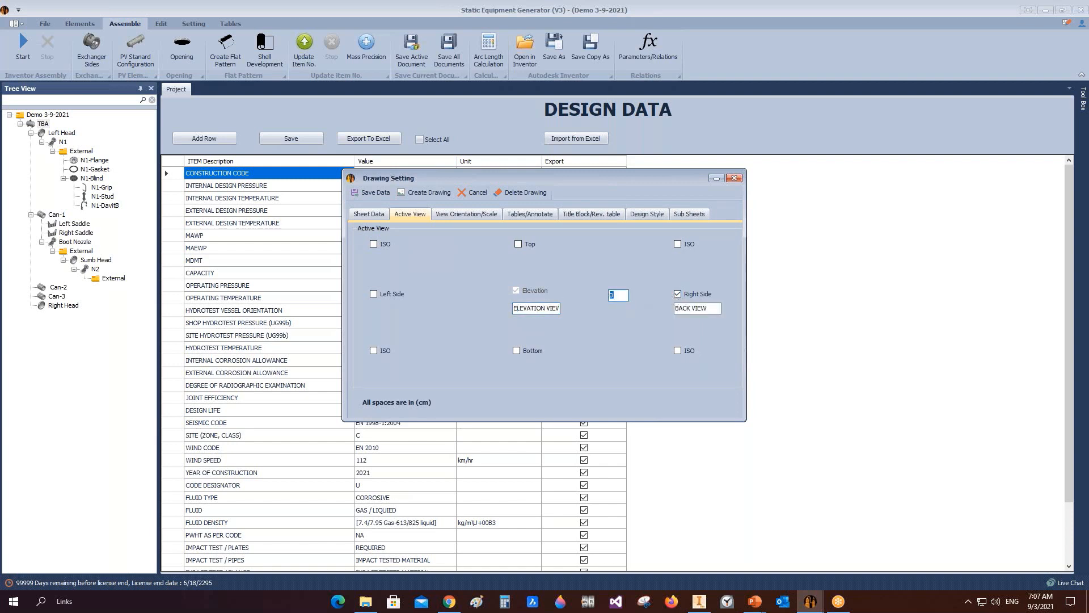
{"action": "type", "text": "3"}
Step: Compare the vessel's left and back faces in the Inventor model against the elevation view orientation options
{"action": "left_click", "coordinate": [465, 215]}
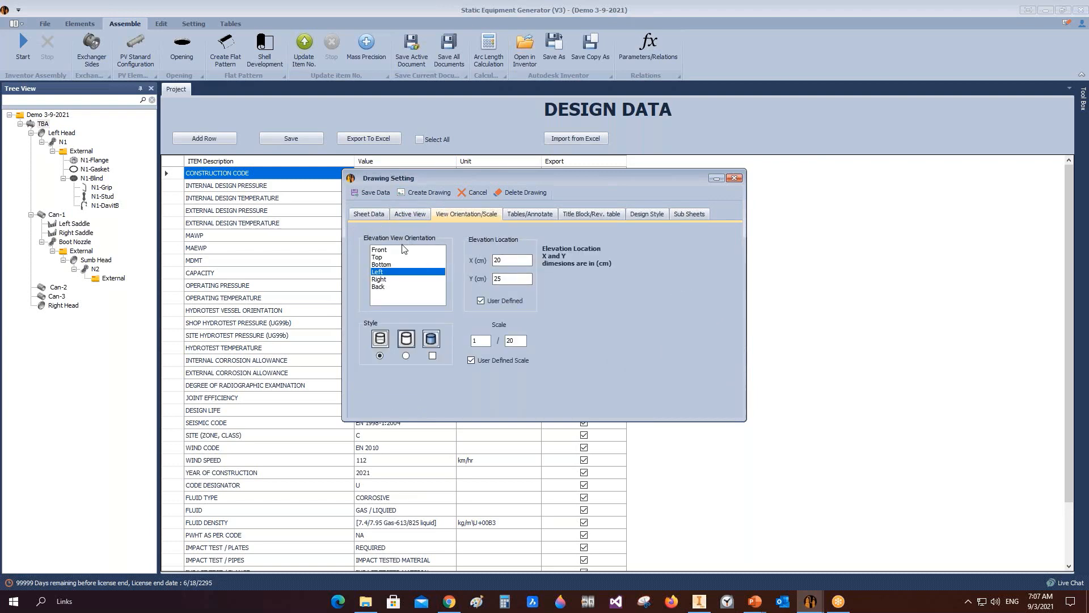
{"action": "left_click", "coordinate": [700, 601]}
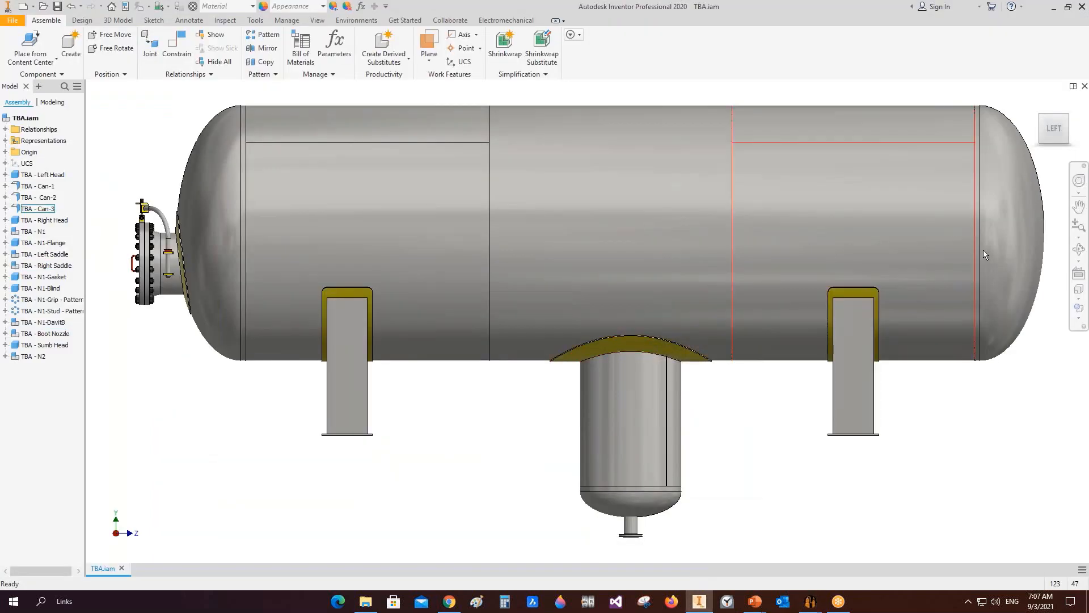
{"action": "left_click", "coordinate": [1080, 251]}
{"action": "scroll", "coordinate": [627, 289], "scroll_direction": "down", "scroll_amount": 3}
{"action": "left_click_drag", "start_coordinate": [627, 289], "coordinate": [710, 306]}
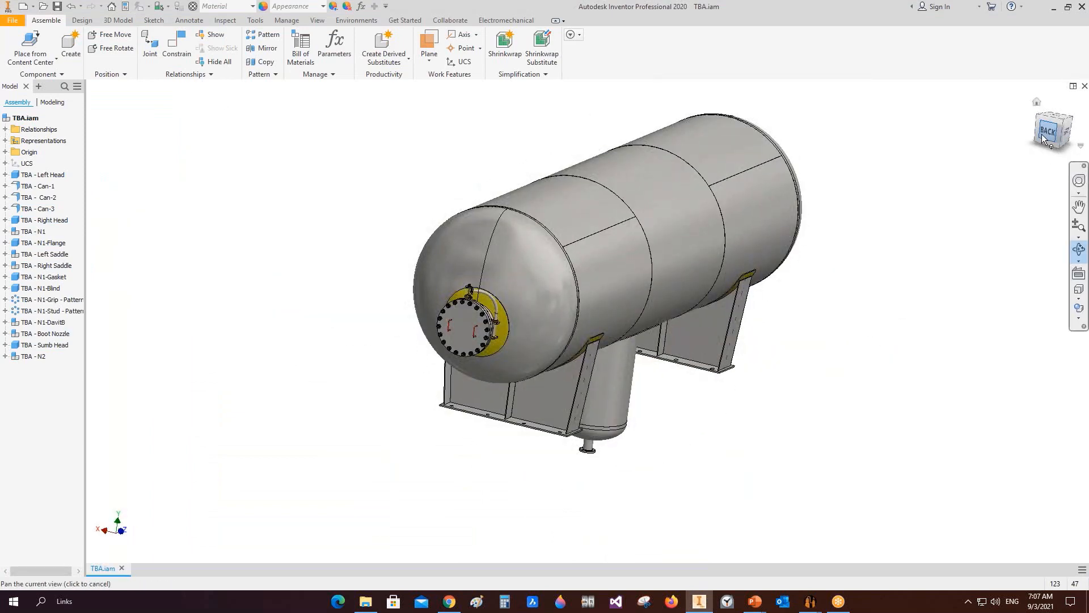
{"action": "scroll", "coordinate": [590, 318], "scroll_direction": "up", "scroll_amount": 3}
{"action": "left_click_drag", "start_coordinate": [635, 256], "coordinate": [684, 247]}
{"action": "scroll", "coordinate": [968, 185], "scroll_direction": "down", "scroll_amount": 4}
{"action": "right_click", "coordinate": [902, 161]}
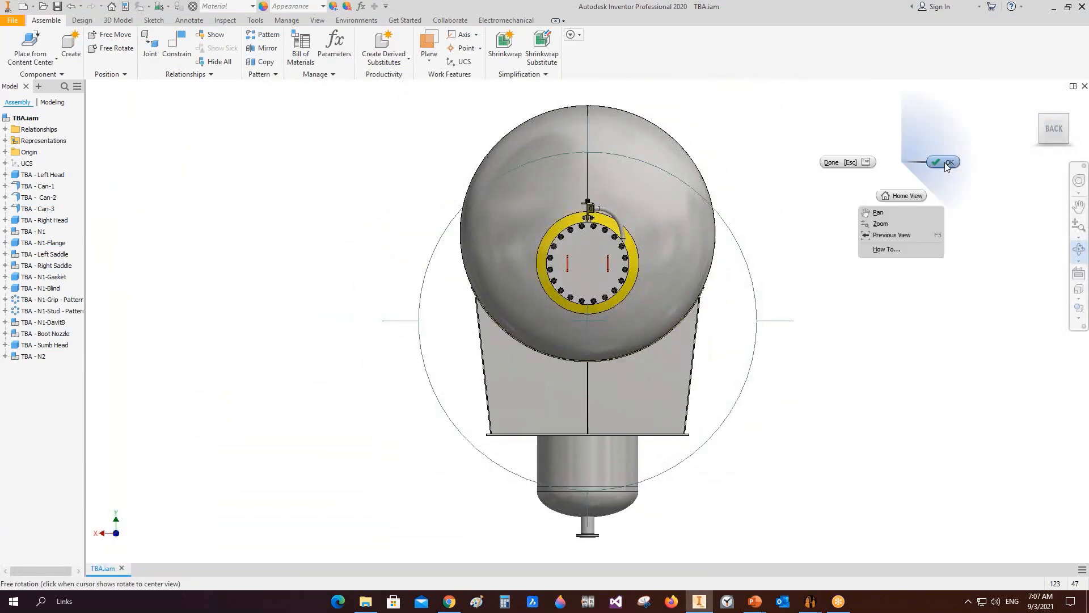
{"action": "left_click", "coordinate": [944, 162]}
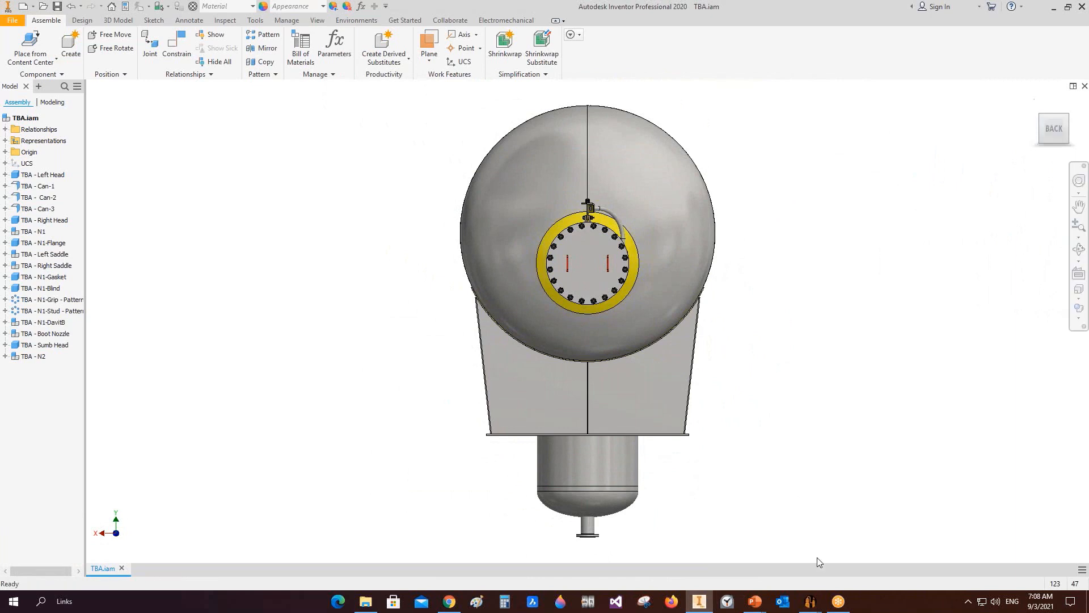
{"action": "mouse_move", "coordinate": [810, 602]}
{"action": "left_click", "coordinate": [859, 559]}
Step: Try the Back elevation view orientation and recheck the active view labels
{"action": "left_click", "coordinate": [378, 286]}
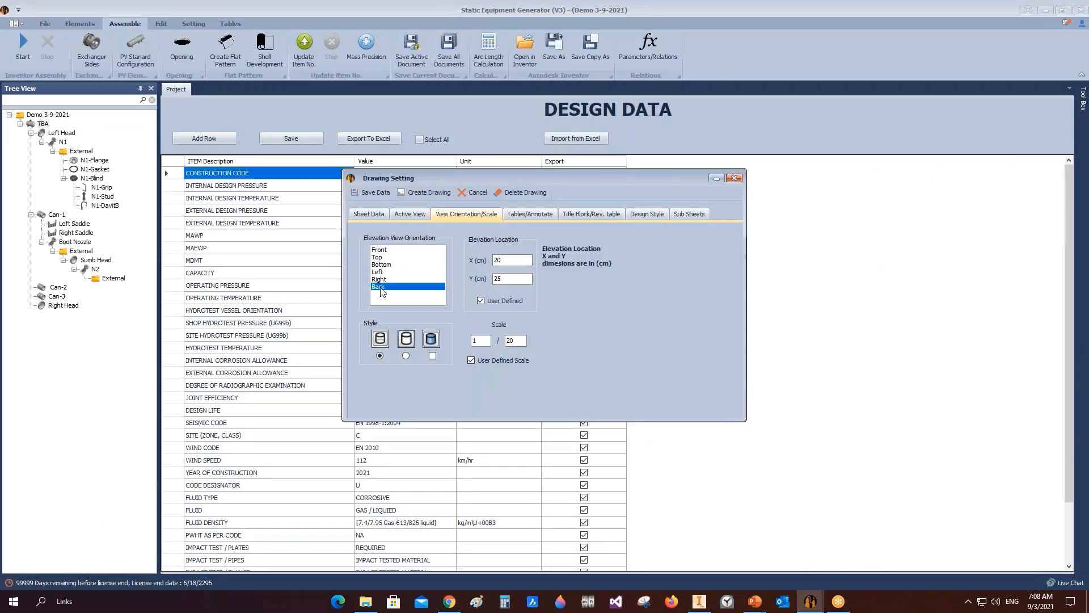
{"action": "left_click", "coordinate": [410, 214]}
{"action": "mouse_move", "coordinate": [545, 310]}
{"action": "left_mouse_down"}
{"action": "mouse_move", "coordinate": [494, 308]}
{"action": "mouse_move", "coordinate": [566, 310]}
{"action": "left_mouse_up"}
{"action": "left_click", "coordinate": [535, 308]}
{"action": "left_click", "coordinate": [491, 213]}
Step: Return the Inventor model to its Left view and set the elevation view orientation to Left
{"action": "left_click", "coordinate": [699, 601]}
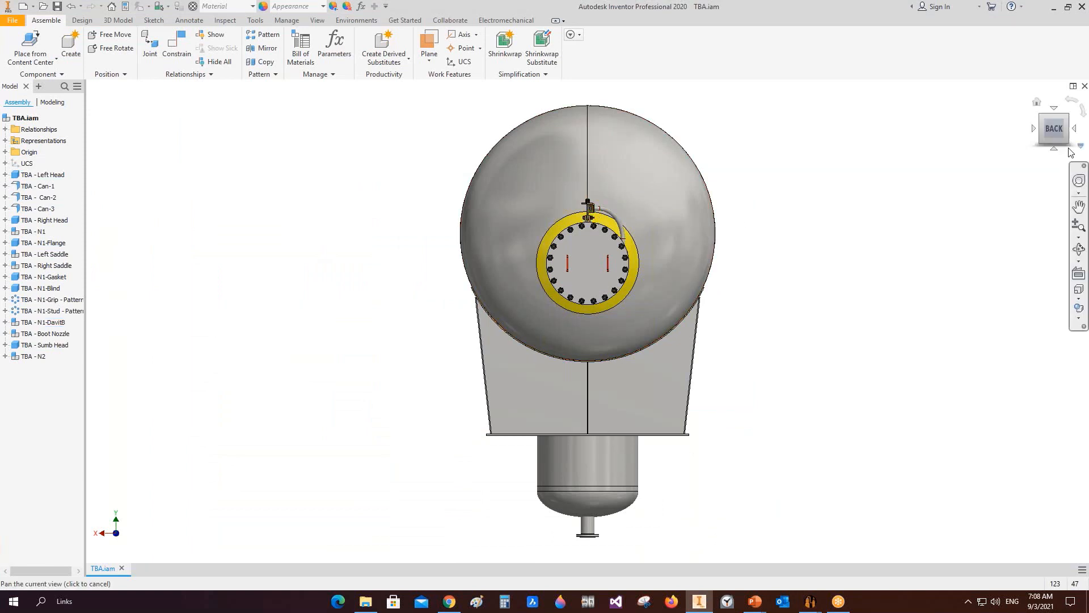
{"action": "left_click", "coordinate": [1074, 128]}
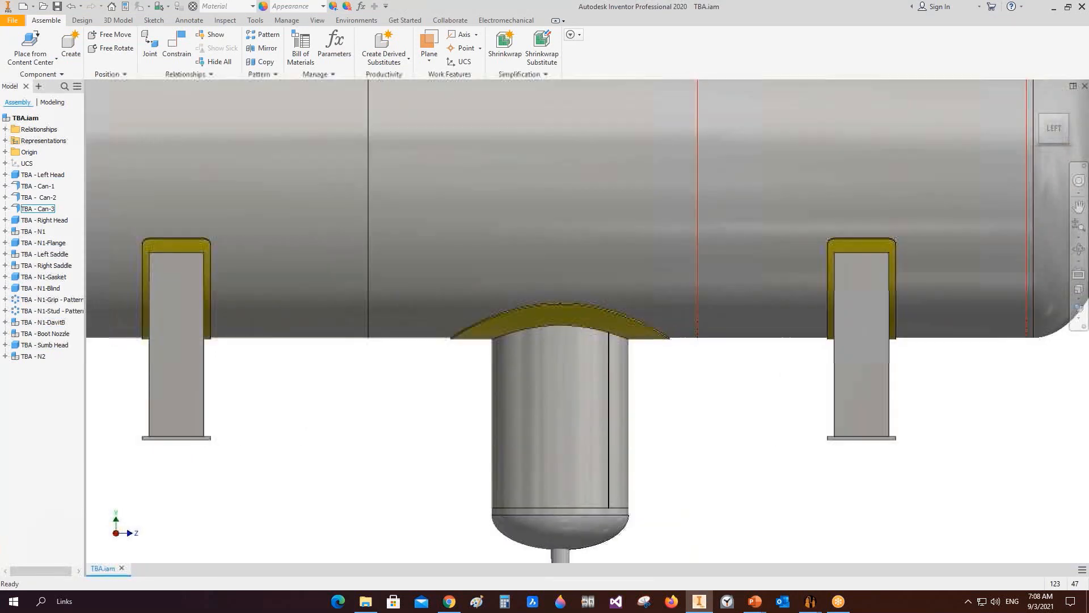
{"action": "mouse_move", "coordinate": [811, 601]}
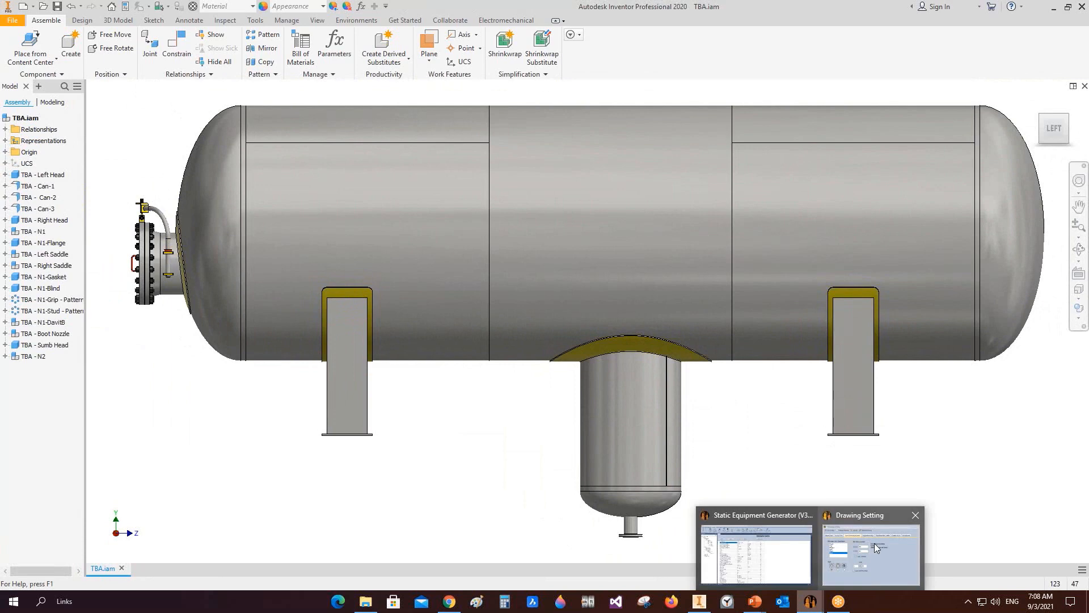
{"action": "left_click", "coordinate": [874, 543]}
{"action": "left_click", "coordinate": [385, 273]}
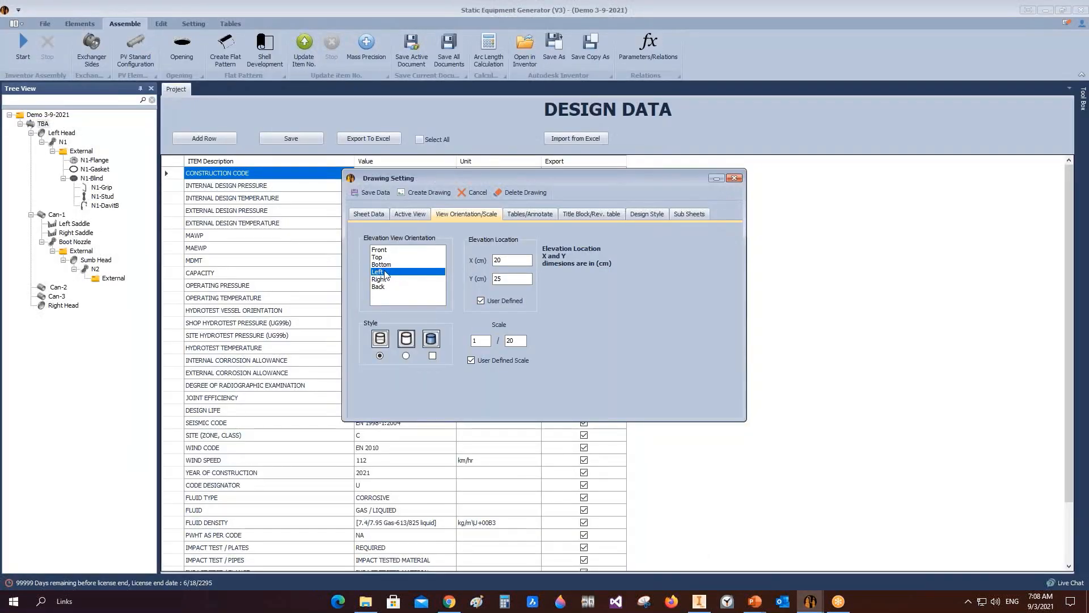
Step: Set the elevation location to X 30 cm and Y 30 cm and the drawing scale to 1/40
{"action": "double_click", "coordinate": [498, 260]}
{"action": "type", "text": "30"}
{"action": "key", "text": "Tab"}
{"action": "type", "text": "30"}
{"action": "double_click", "coordinate": [513, 340]}
{"action": "type", "text": "40"}
Step: Include the Bill of Material, Design Data and Nozzle Table in the drawing's tables
{"action": "left_click", "coordinate": [530, 214]}
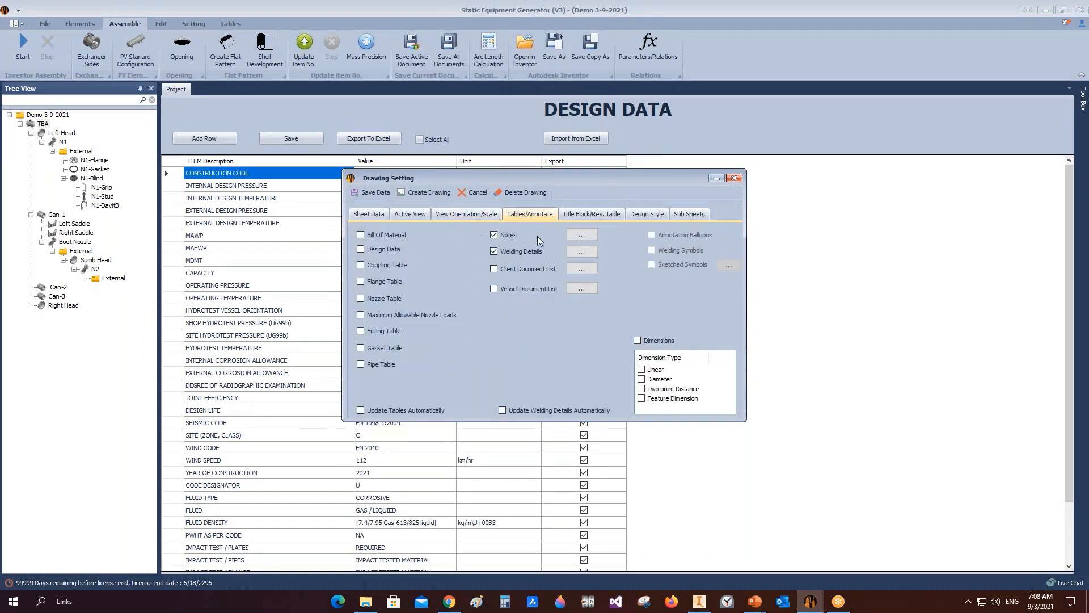
{"action": "left_click", "coordinate": [360, 235]}
{"action": "left_click", "coordinate": [362, 250]}
{"action": "left_click", "coordinate": [360, 298]}
Step: Open and review the client document list for the drawing, then close it
{"action": "left_click", "coordinate": [571, 269]}
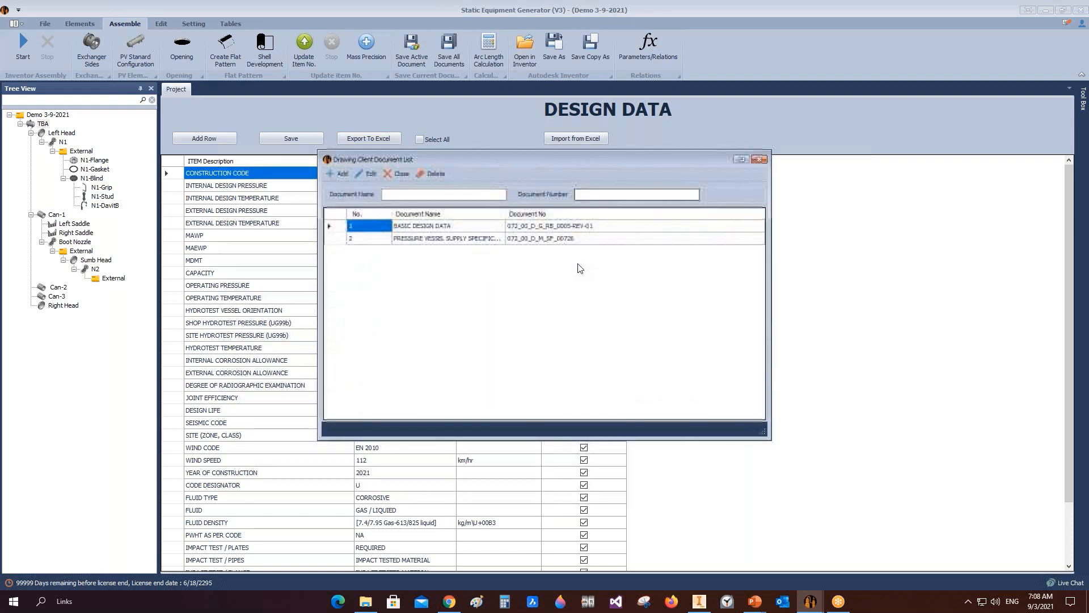
{"action": "left_click", "coordinate": [759, 159]}
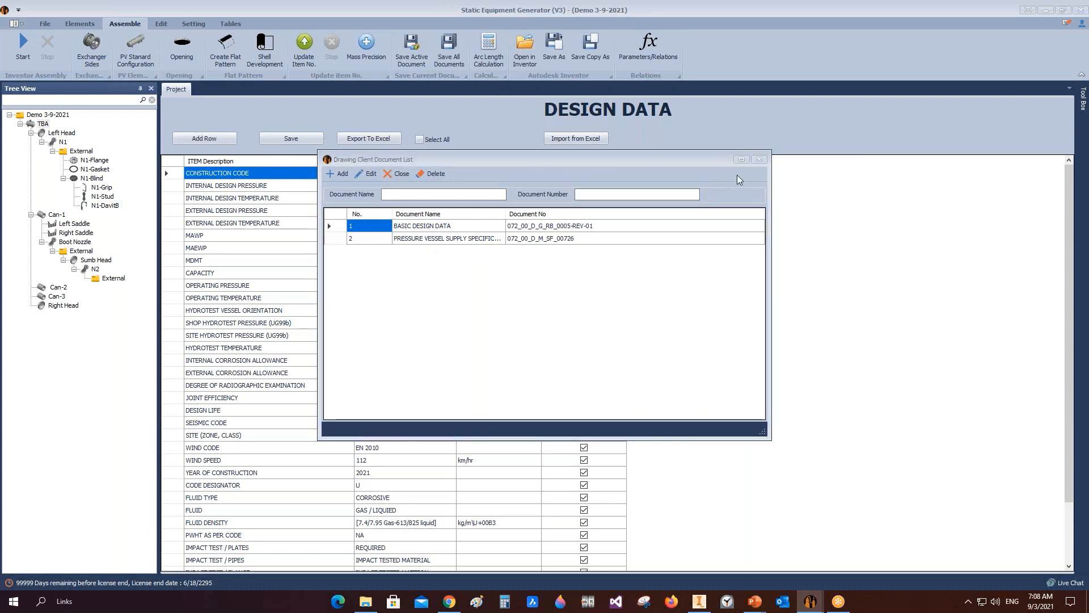
{"action": "left_click", "coordinate": [582, 288]}
{"action": "left_click", "coordinate": [760, 140]}
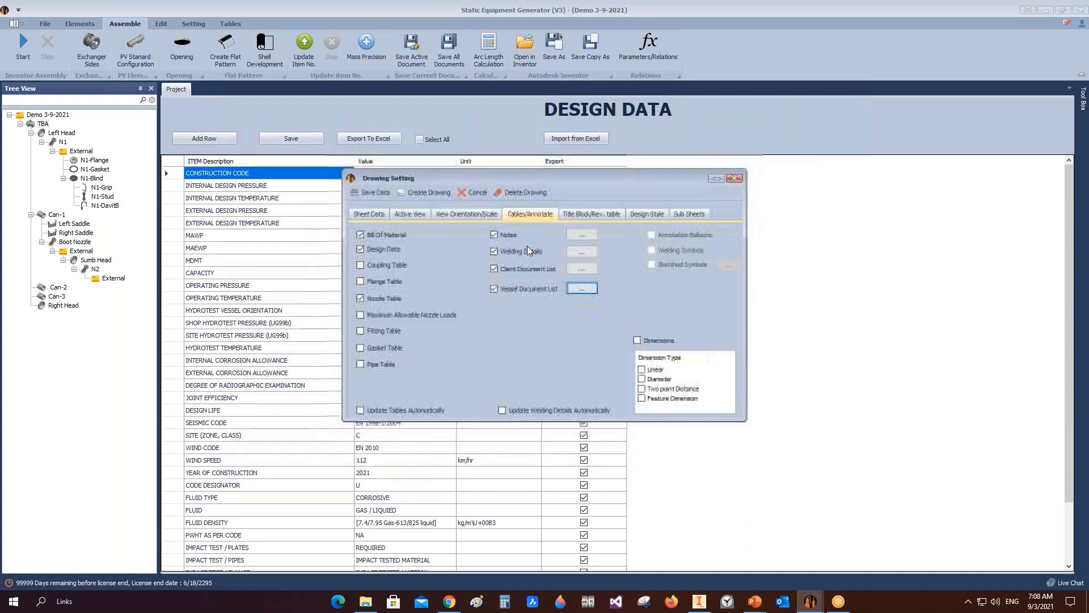
Step: Review the drawing notes list and try importing notes from Excel before closing the notes window
{"action": "left_click", "coordinate": [581, 235]}
{"action": "left_click", "coordinate": [664, 190]}
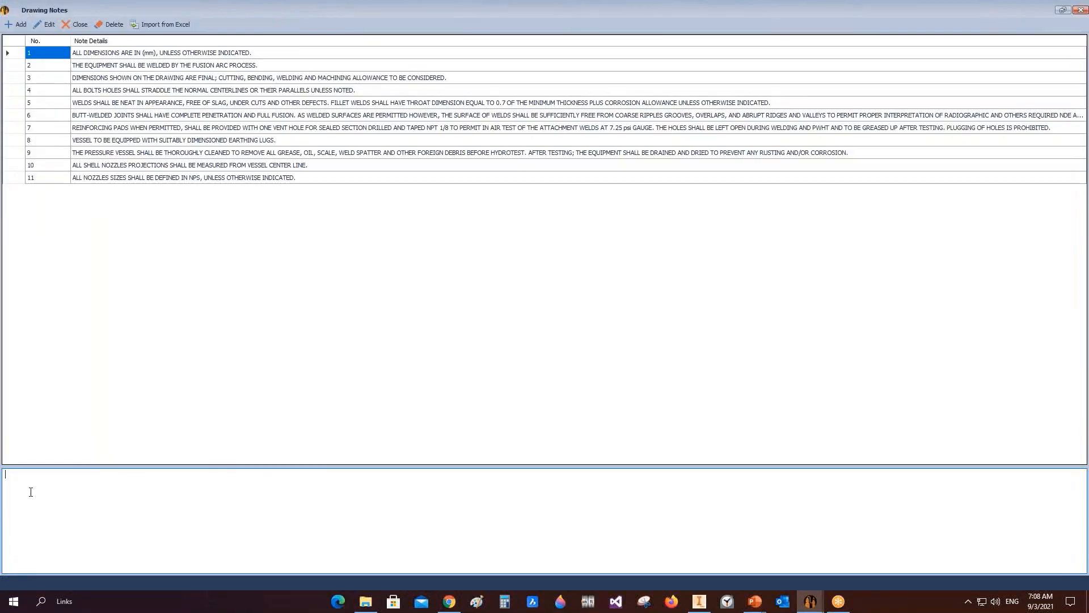
{"action": "left_click", "coordinate": [9, 78]}
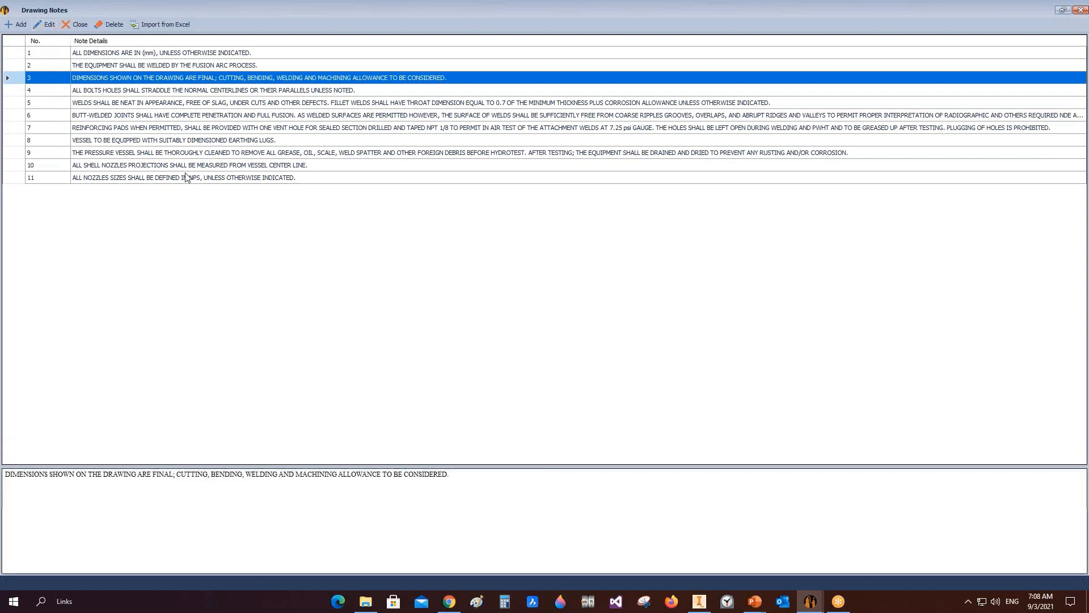
{"action": "left_click", "coordinate": [25, 25]}
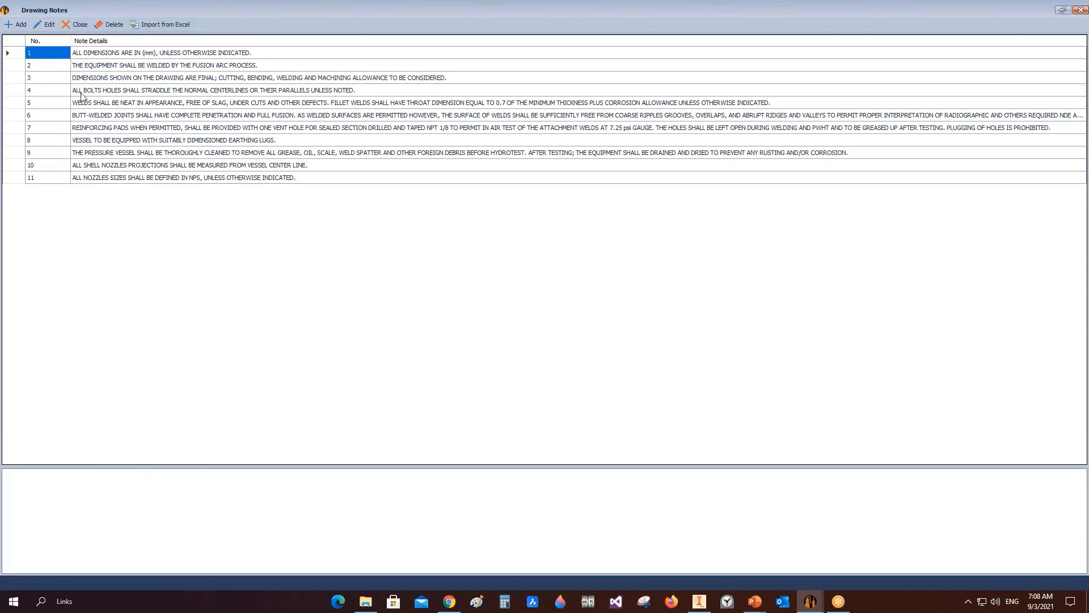
{"action": "left_click", "coordinate": [161, 24]}
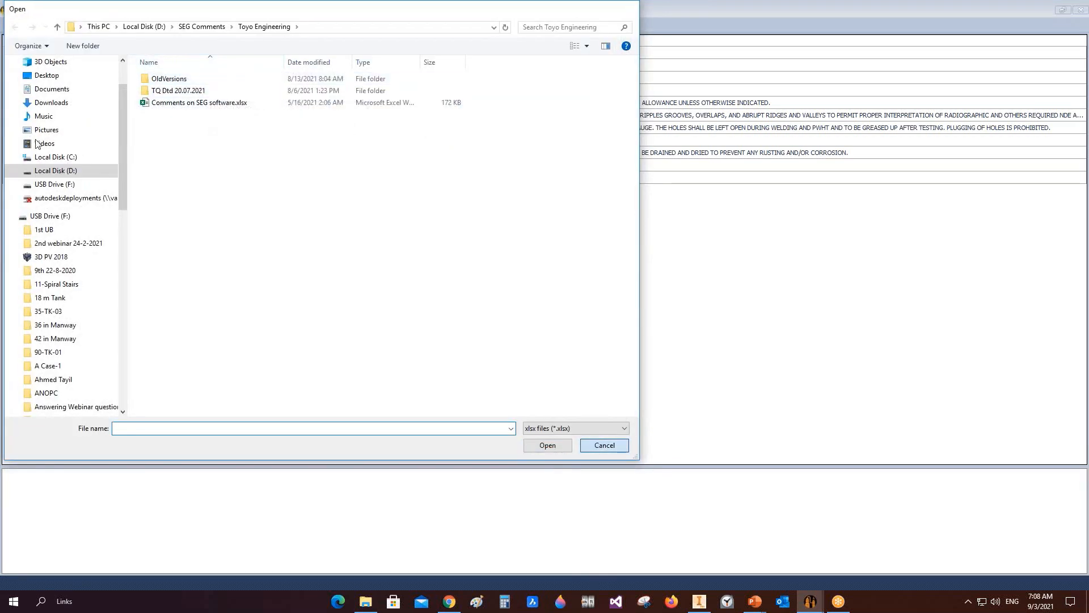
{"action": "key", "text": "Escape"}
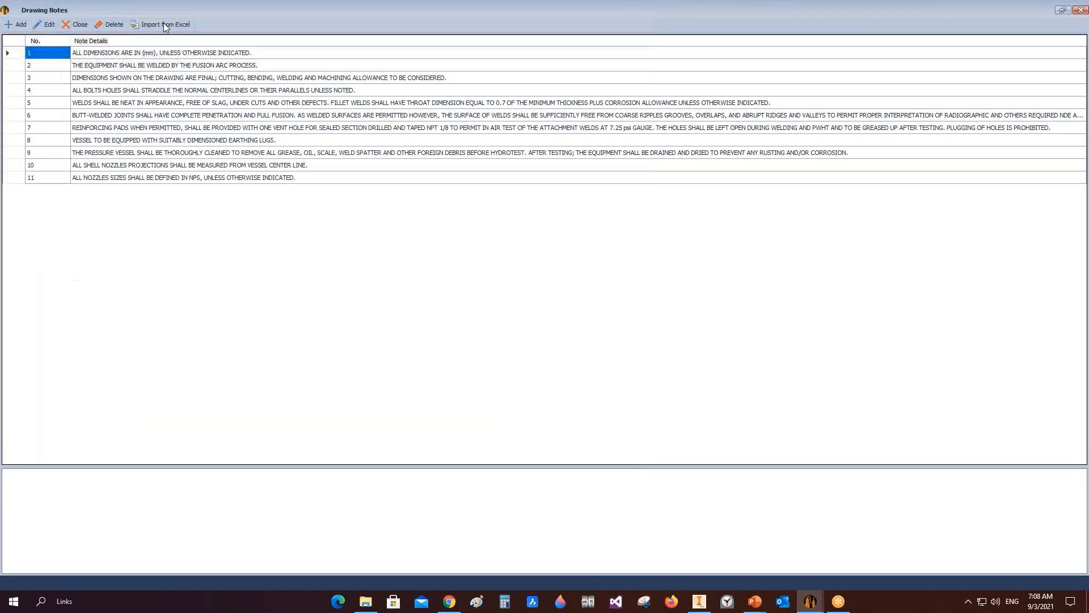
{"action": "left_click", "coordinate": [1075, 12]}
Step: Open and browse the library of welding detail sketches
{"action": "left_click", "coordinate": [582, 253]}
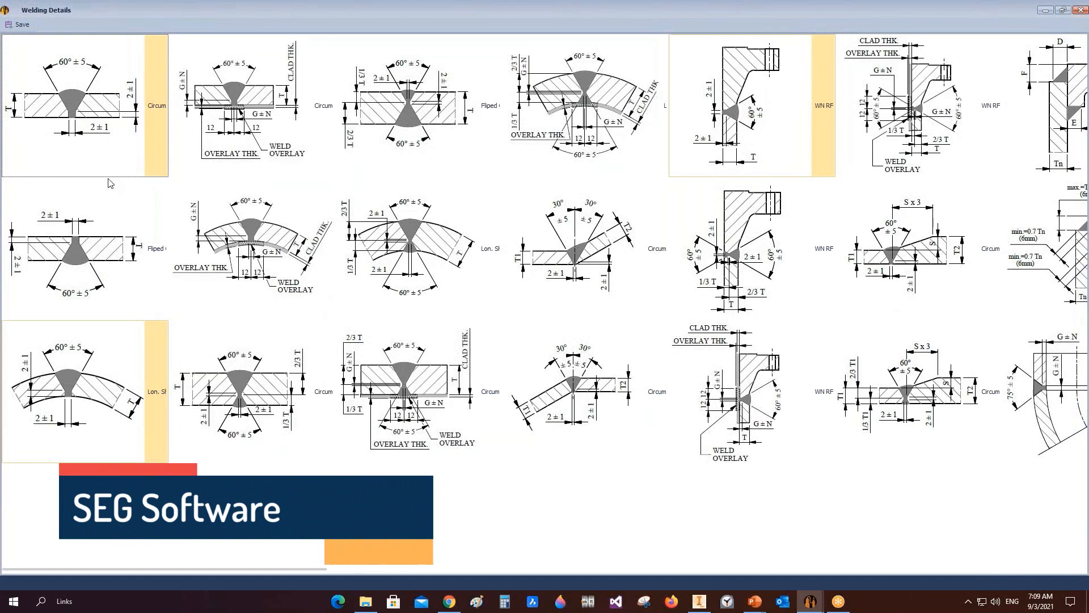
{"action": "scroll", "coordinate": [109, 183], "scroll_direction": "right", "scroll_amount": 3}
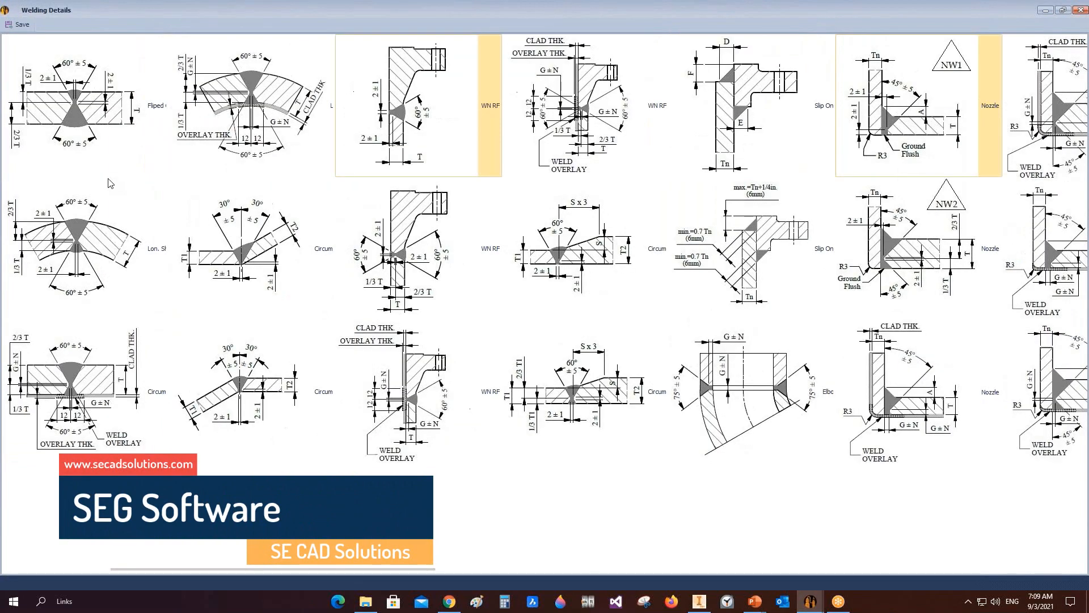
{"action": "scroll", "coordinate": [109, 182], "scroll_direction": "right", "scroll_amount": 1}
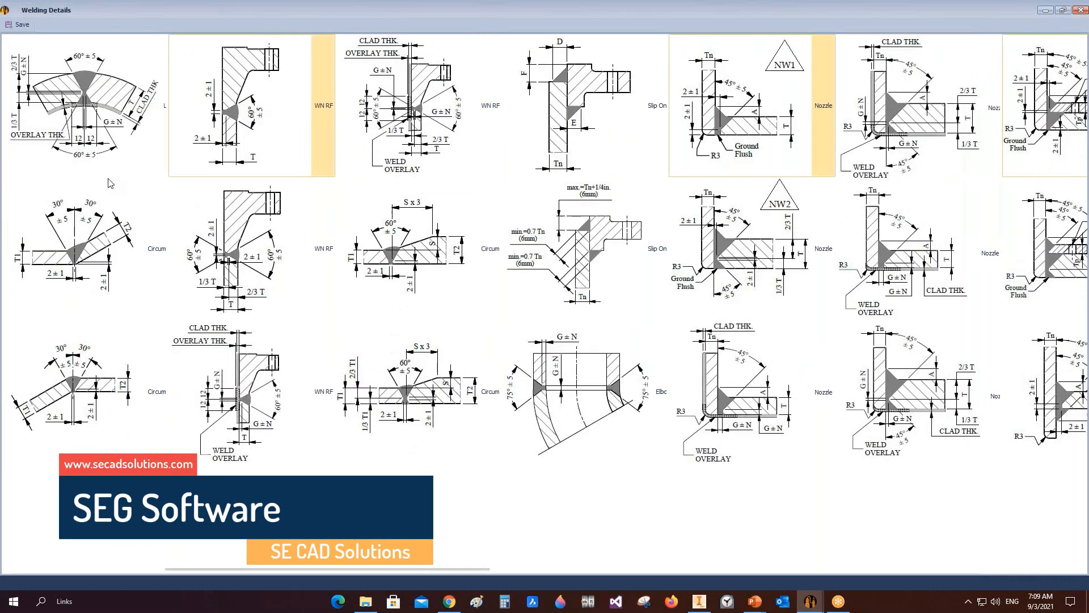
Step: Scroll through the remaining welding detail sketches in the library
{"action": "scroll", "coordinate": [110, 183], "scroll_direction": "right", "scroll_amount": 3}
{"action": "scroll", "coordinate": [110, 183], "scroll_direction": "right", "scroll_amount": 2}
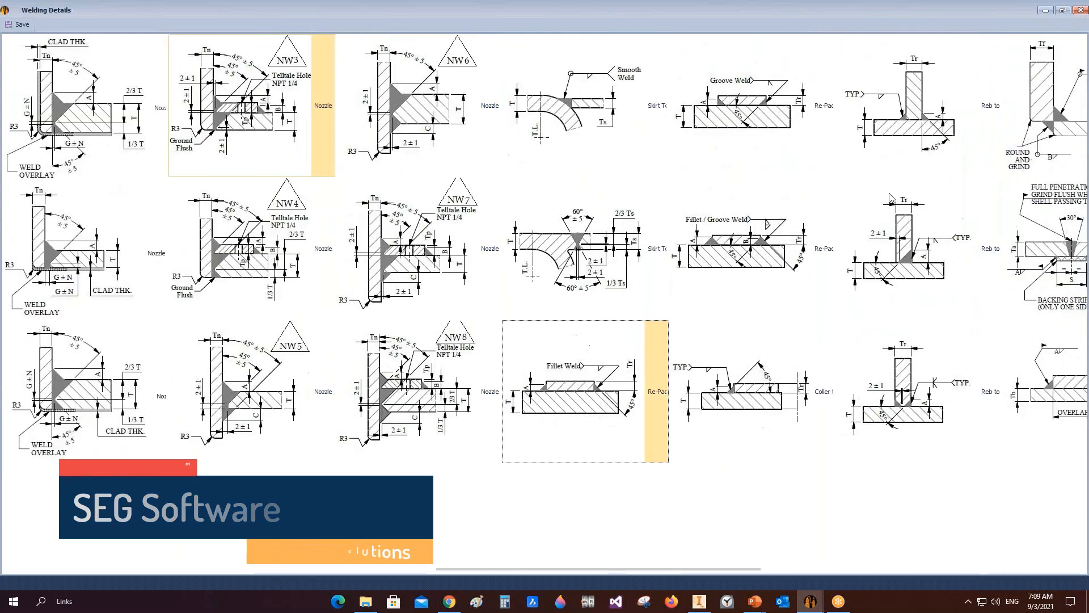
{"action": "left_click", "coordinate": [909, 118]}
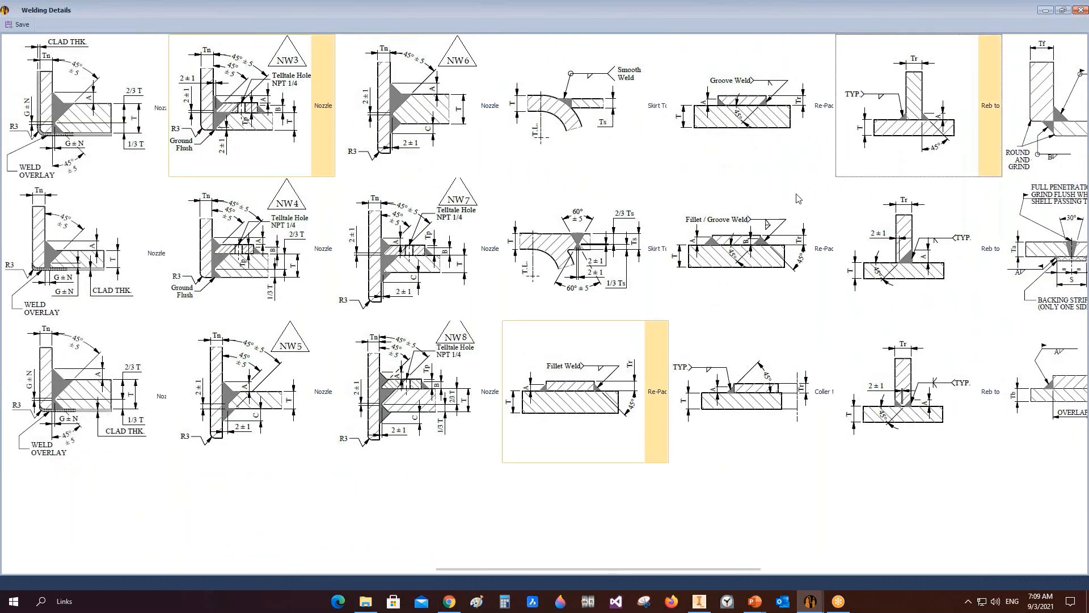
{"action": "scroll", "coordinate": [798, 198], "scroll_direction": "right", "scroll_amount": 3}
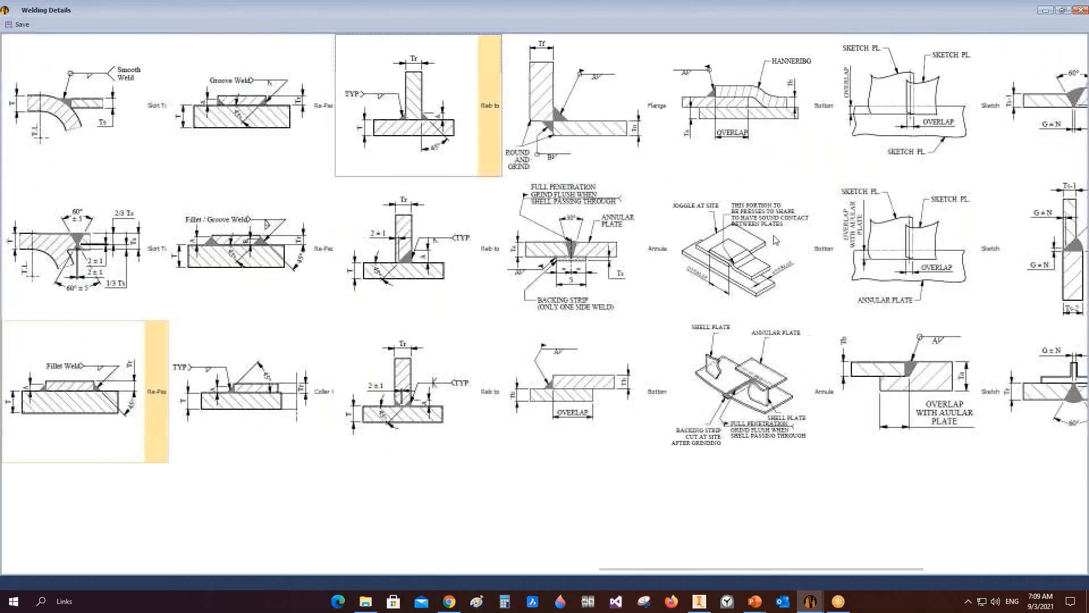
{"action": "scroll", "coordinate": [156, 105], "scroll_direction": "left", "scroll_amount": 12}
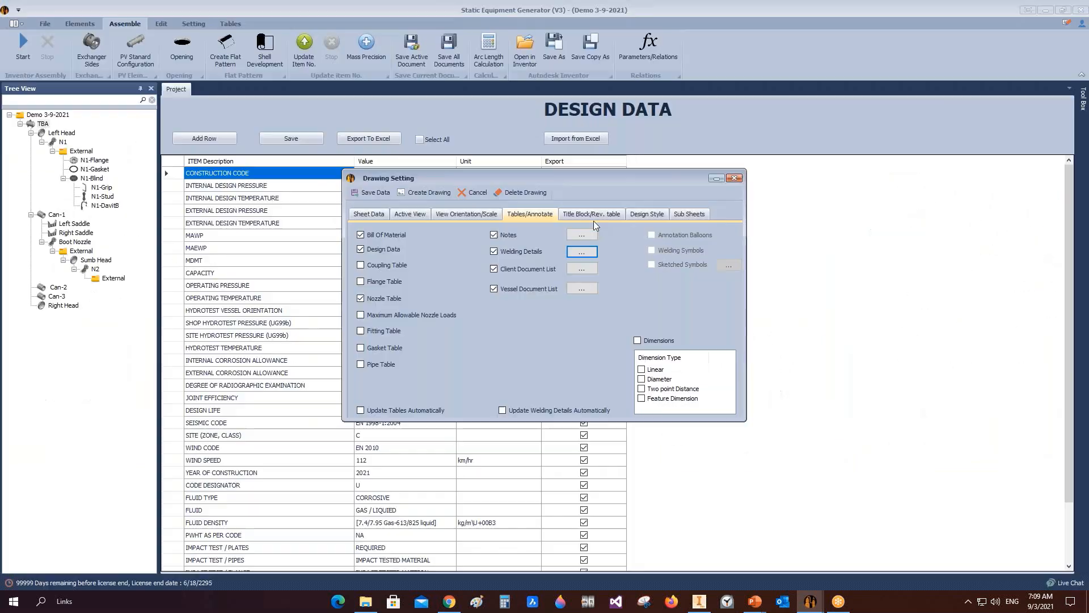
Step: On the title block settings, set the drawing name to General Arrangement and the drawing number to DWG-1001
{"action": "left_click", "coordinate": [591, 214]}
{"action": "double_click", "coordinate": [505, 248]}
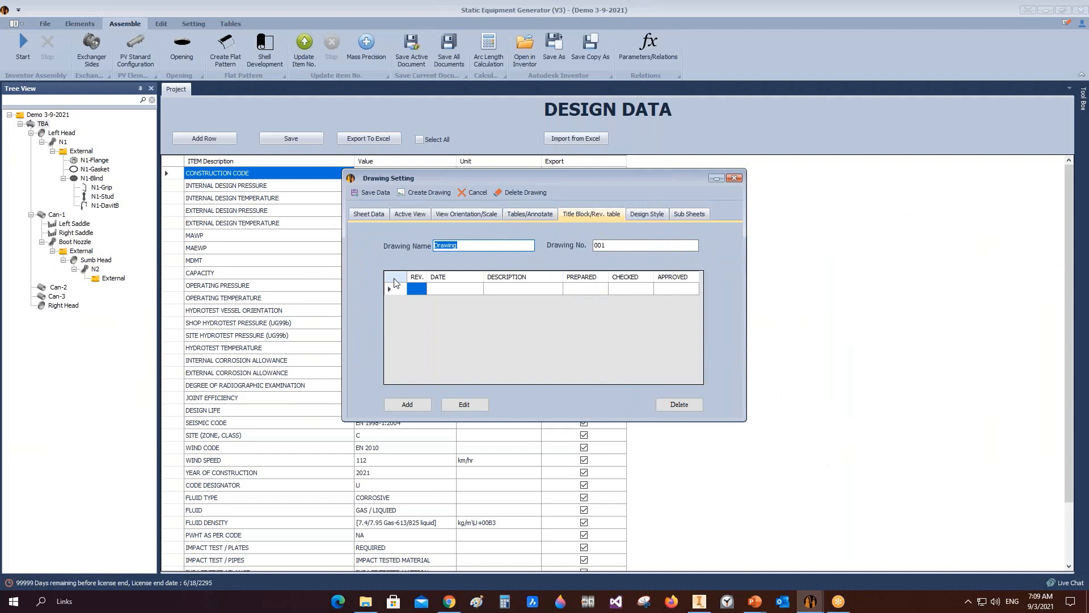
{"action": "type", "text": "General Arrangement"}
{"action": "key", "text": "Tab"}
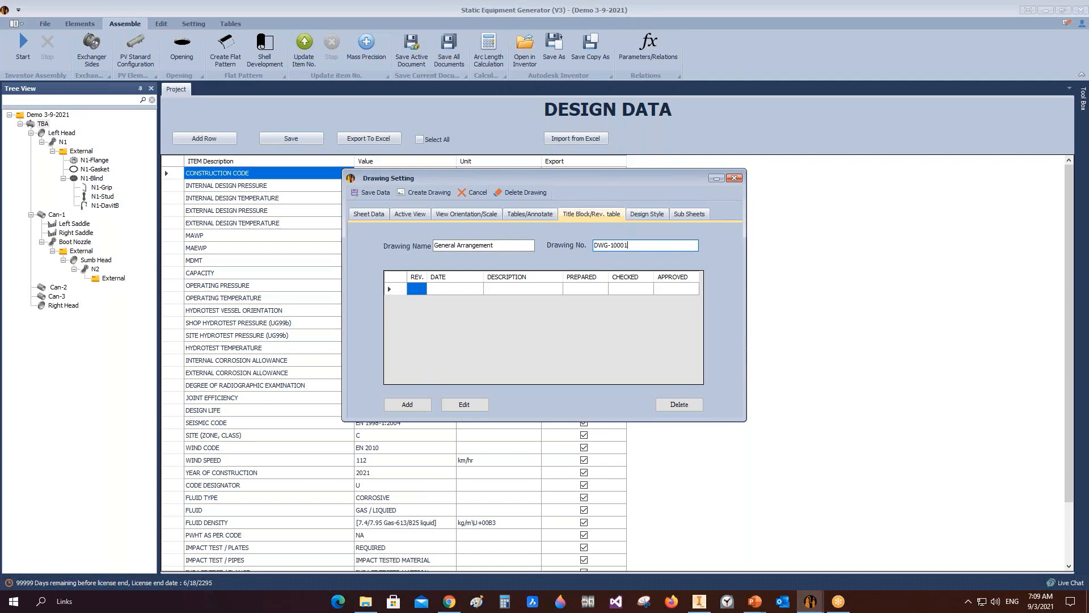
Step: Edit the first revision row with revision 0, description Issued for review and the preparer's initials, and save it
{"action": "left_click", "coordinate": [403, 291]}
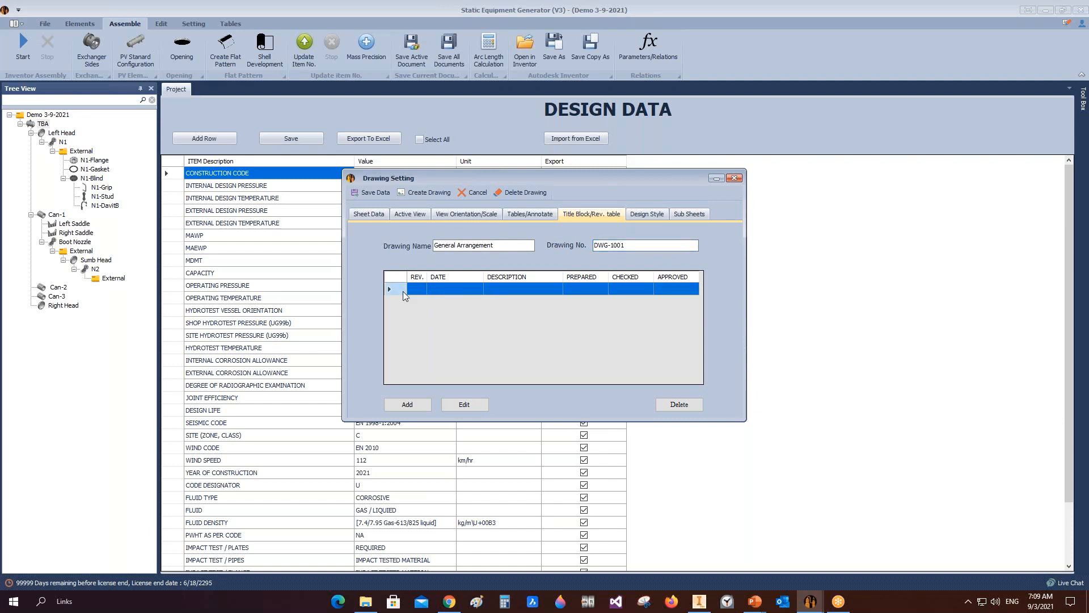
{"action": "left_click", "coordinate": [464, 404]}
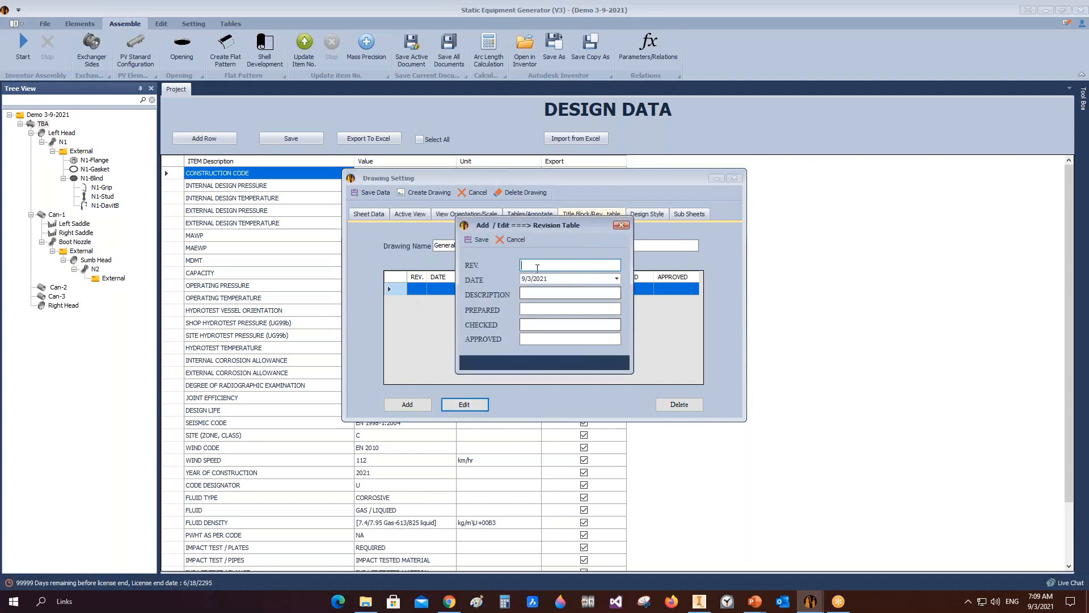
{"action": "left_click", "coordinate": [534, 292]}
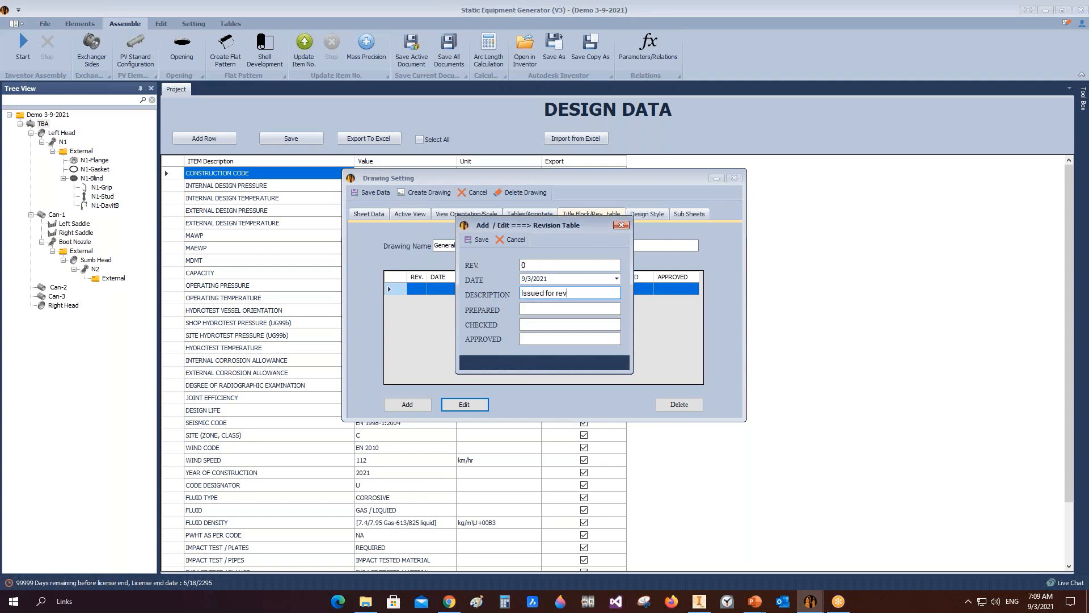
{"action": "left_click", "coordinate": [554, 309]}
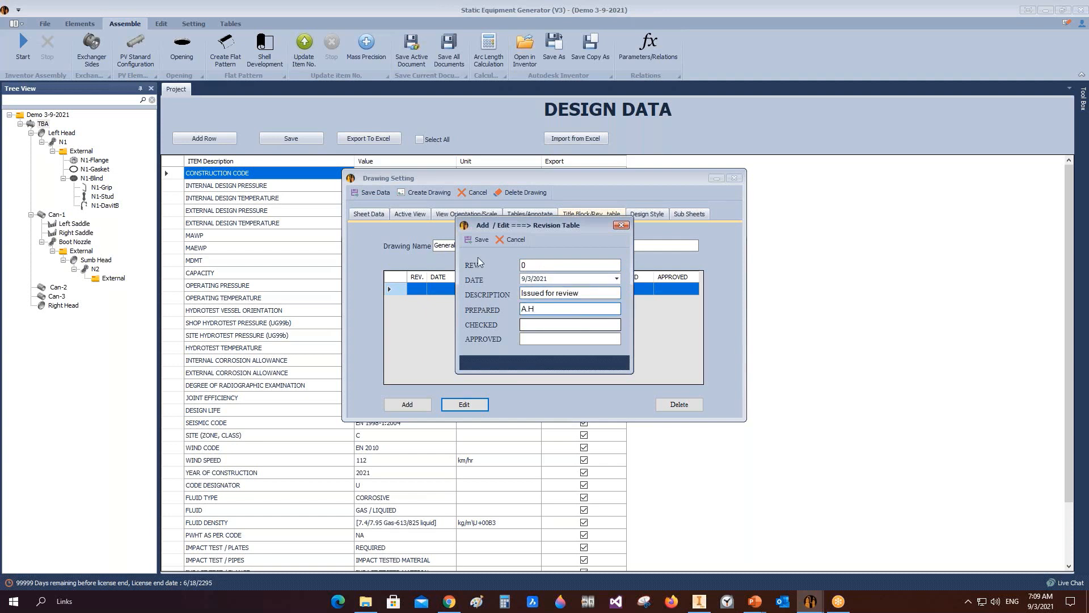
{"action": "left_click", "coordinate": [481, 239]}
Step: Try adding further revision entries to the revision table
{"action": "left_click", "coordinate": [409, 404]}
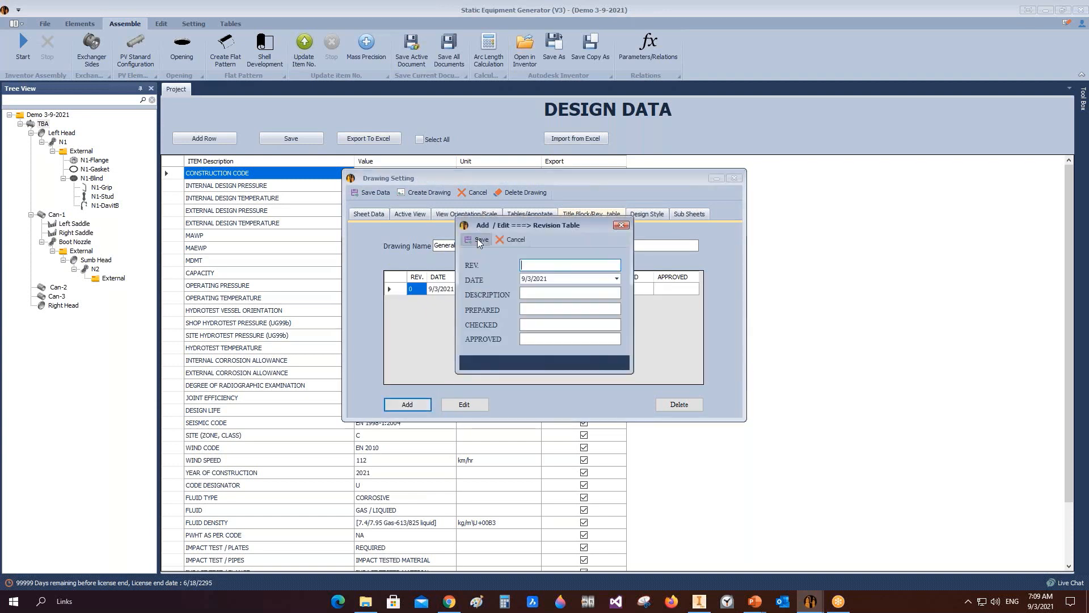
{"action": "left_click", "coordinate": [479, 239]}
{"action": "left_click", "coordinate": [404, 404]}
{"action": "left_click", "coordinate": [479, 239]}
Step: Review the available design style types and create the drawing
{"action": "left_click", "coordinate": [641, 215]}
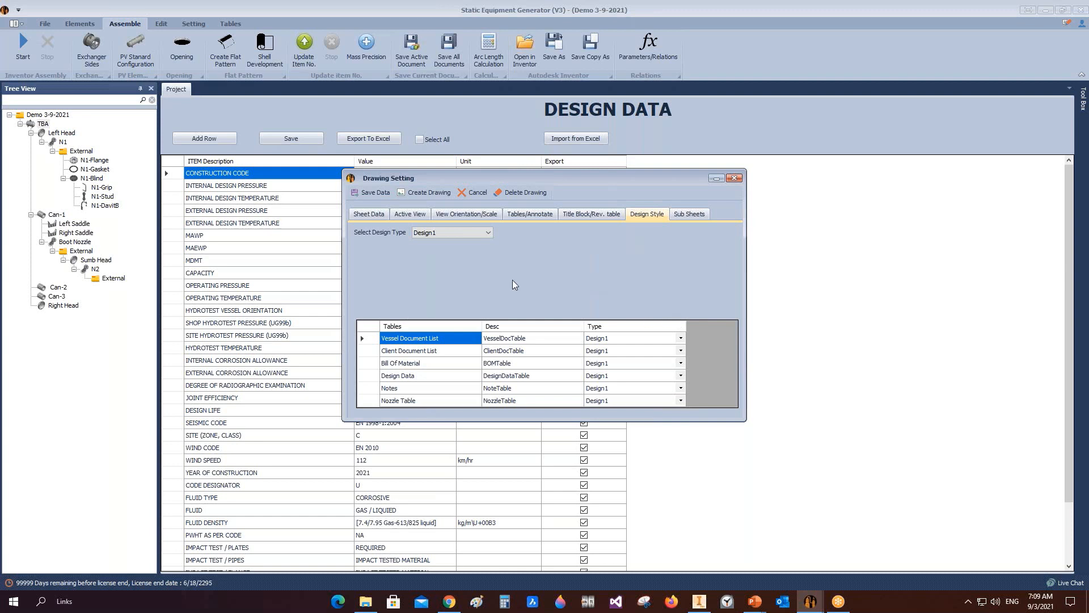
{"action": "left_click", "coordinate": [487, 232]}
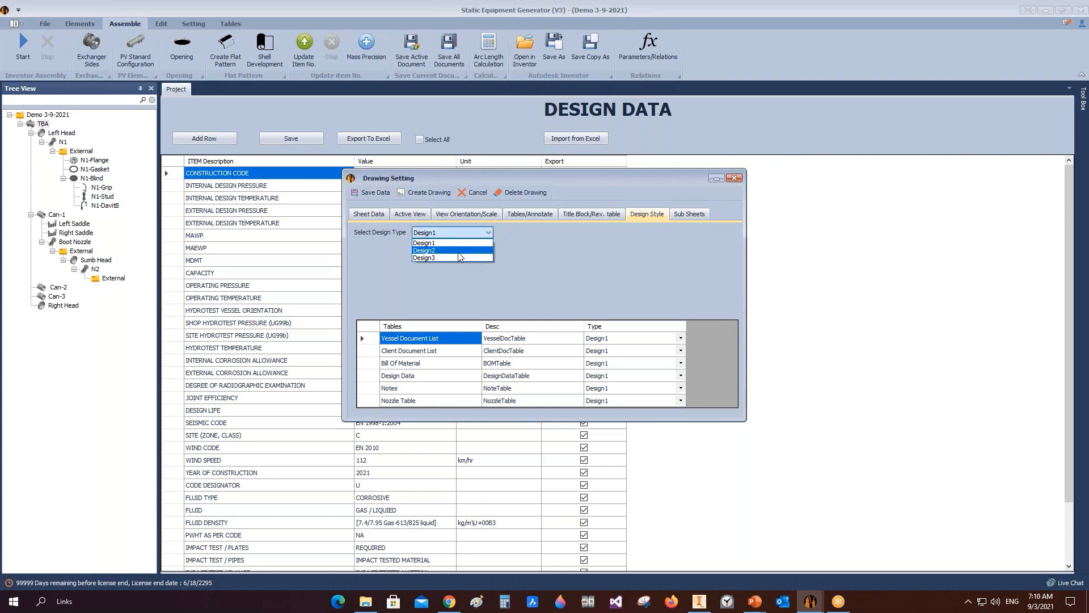
{"action": "left_click", "coordinate": [541, 272]}
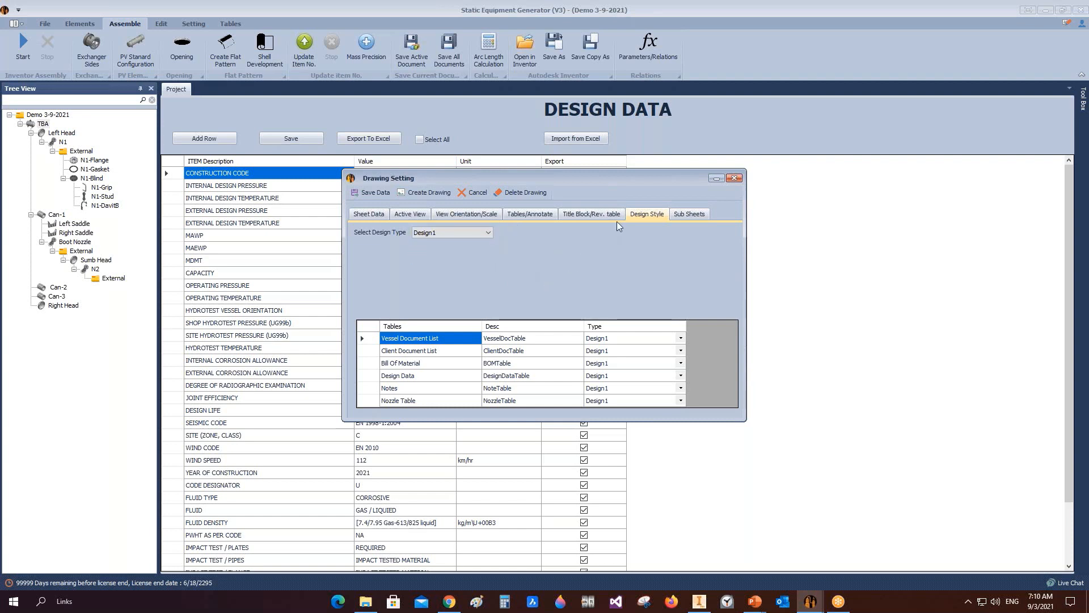
{"action": "left_click", "coordinate": [414, 194]}
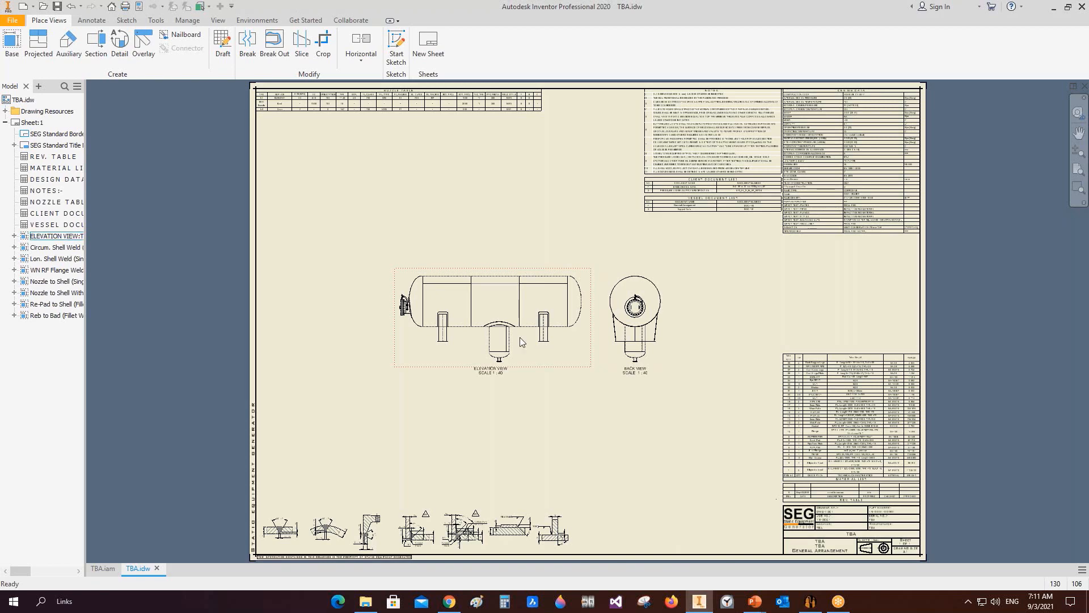
Step: Inspect the generated drawing's views and switch back to Static Equipment Generator
{"action": "scroll", "coordinate": [482, 312], "scroll_direction": "up", "scroll_amount": 3}
{"action": "scroll", "coordinate": [472, 271], "scroll_direction": "down", "scroll_amount": 3}
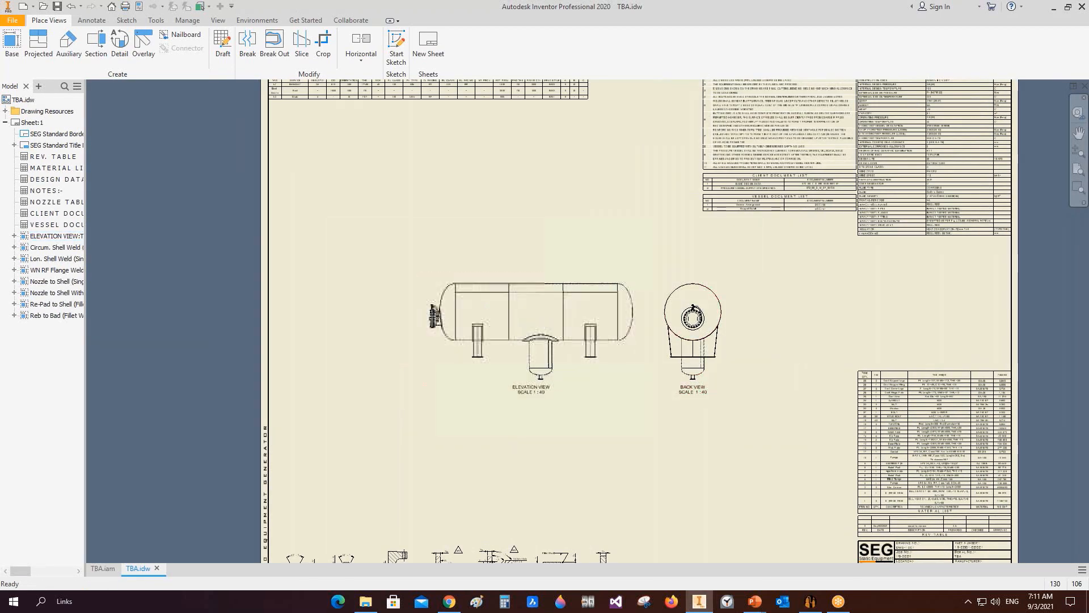
{"action": "left_click", "coordinate": [548, 326]}
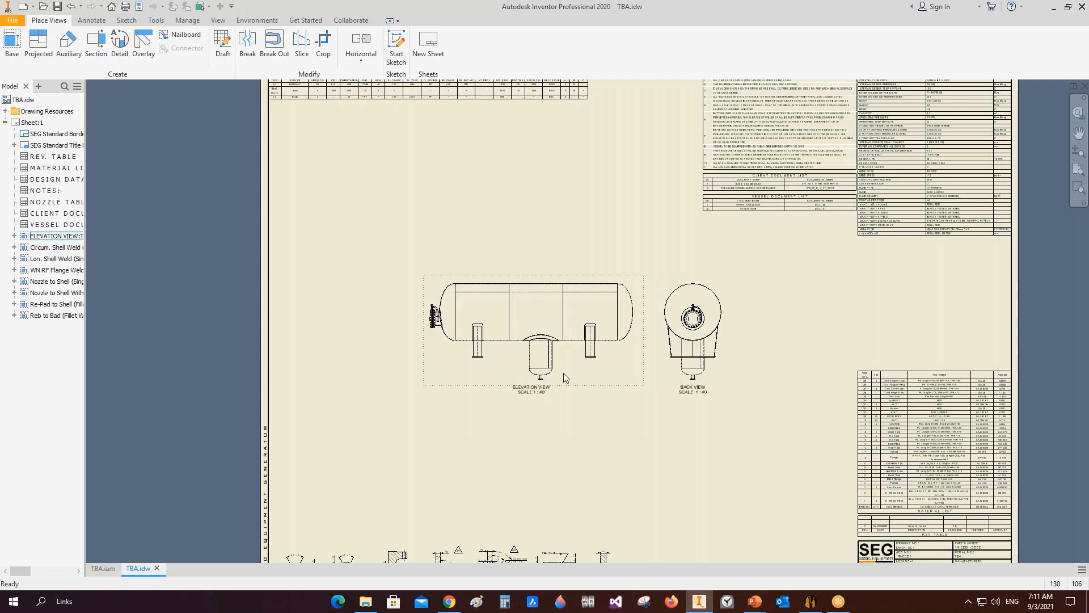
{"action": "mouse_move", "coordinate": [806, 600]}
{"action": "left_click", "coordinate": [810, 601]}
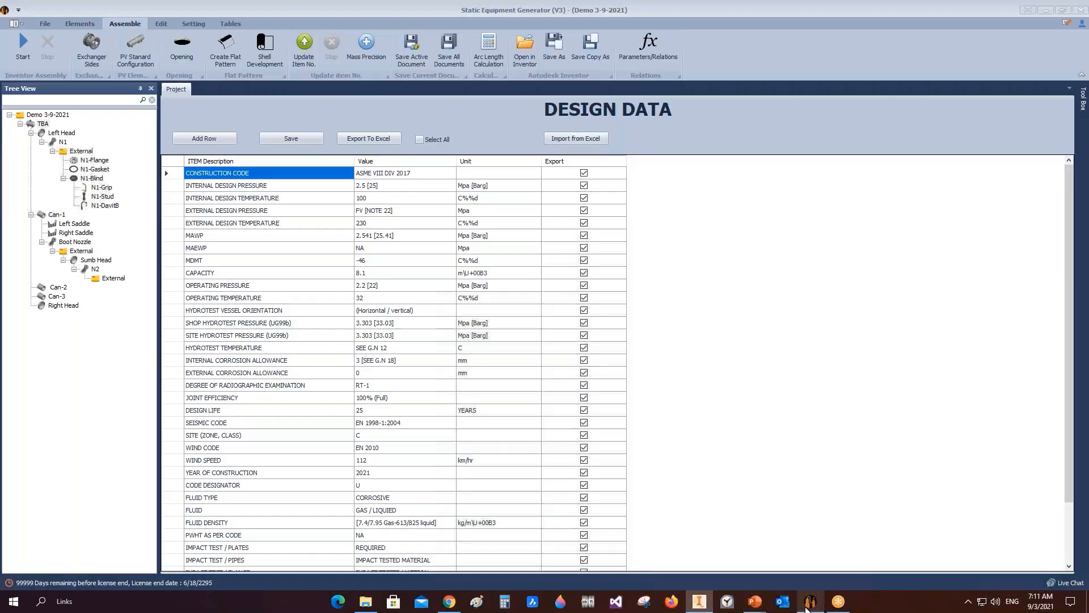
Step: Reopen the TBA drawing settings, set the elevation view X location to 25 cm and recreate the drawing
{"action": "right_click", "coordinate": [43, 126]}
{"action": "mouse_move", "coordinate": [95, 163]}
{"action": "left_click", "coordinate": [222, 156]}
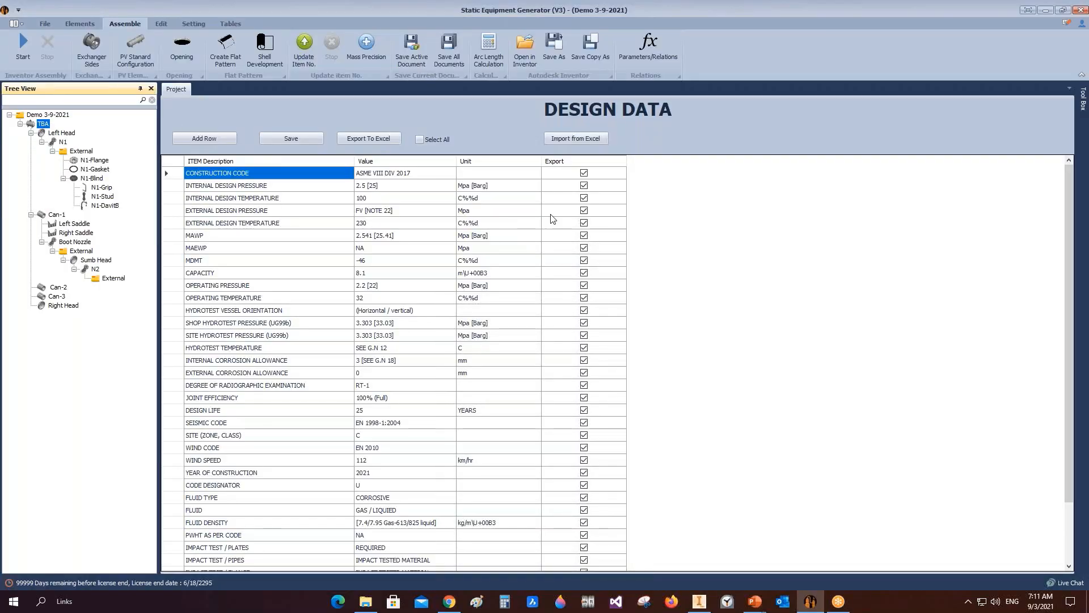
{"action": "left_click", "coordinate": [523, 214]}
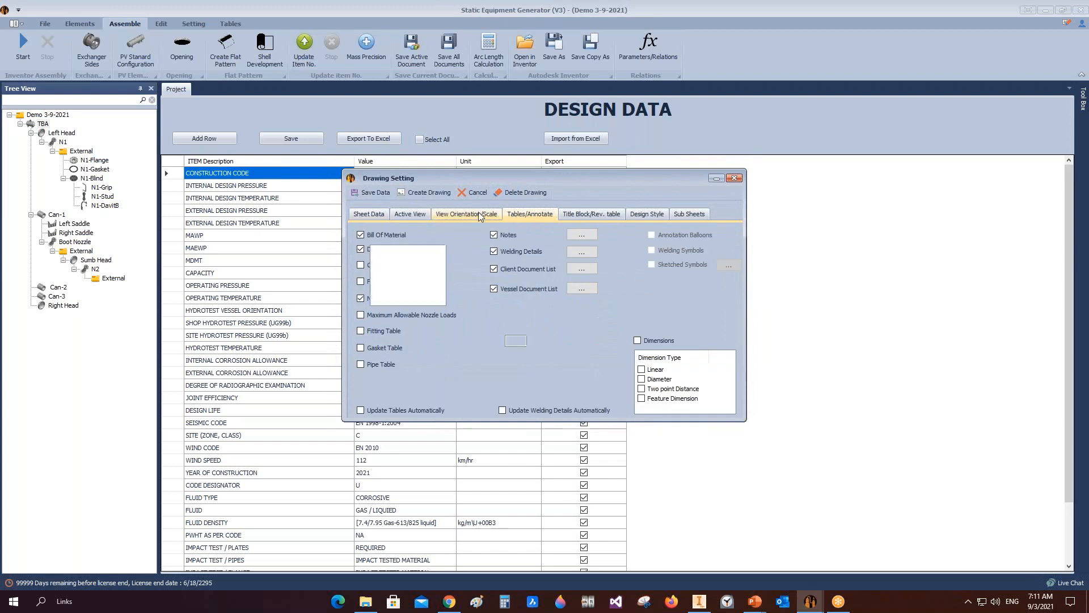
{"action": "left_click", "coordinate": [465, 214]}
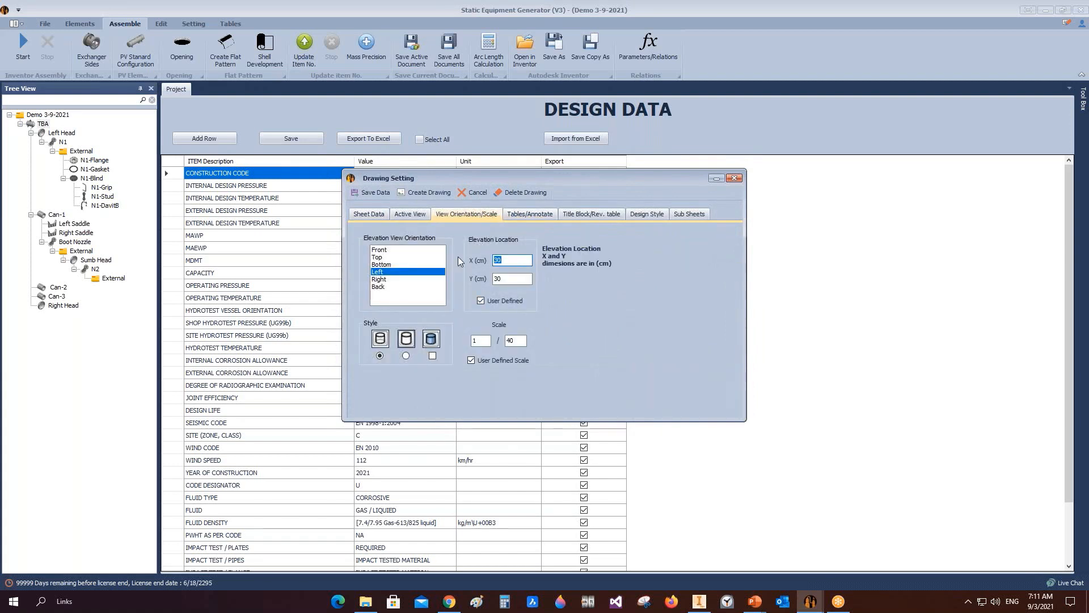
{"action": "type", "text": "25"}
{"action": "key", "text": "Tab"}
{"action": "key", "text": "Tab"}
{"action": "left_click", "coordinate": [508, 280]}
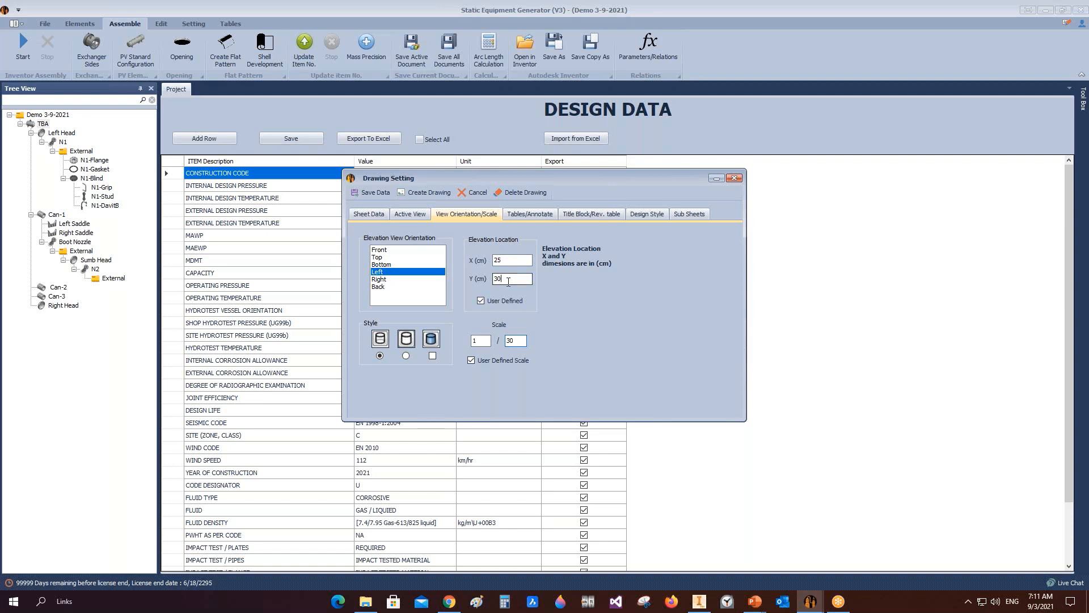
{"action": "left_click", "coordinate": [427, 194]}
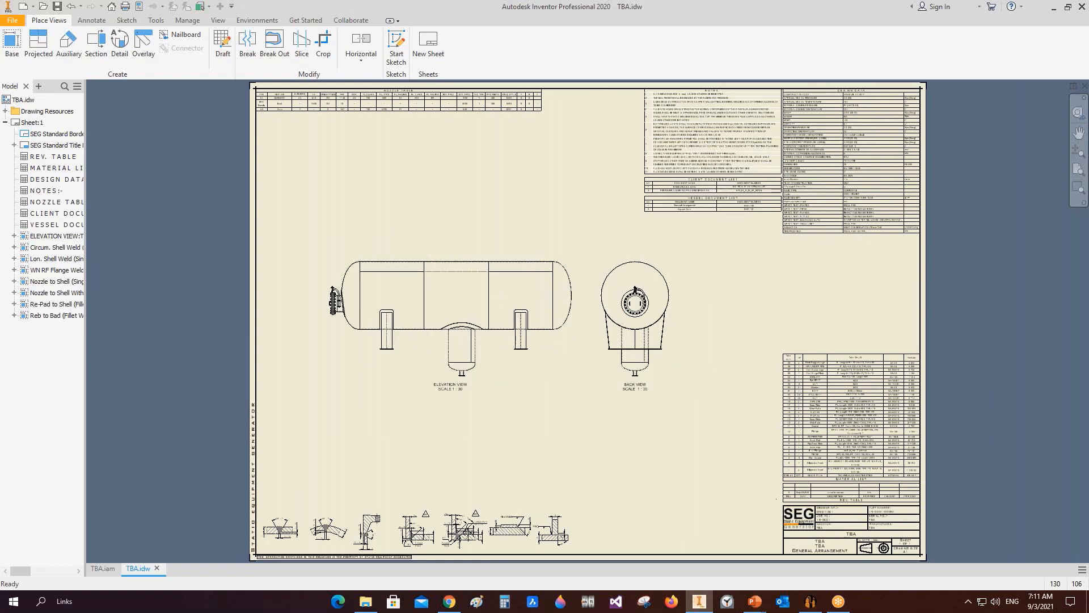
Step: Change the elevation view scale to 1 : 24 in the drawing settings and recreate the drawing
{"action": "left_click", "coordinate": [810, 602]}
{"action": "right_click", "coordinate": [88, 172]}
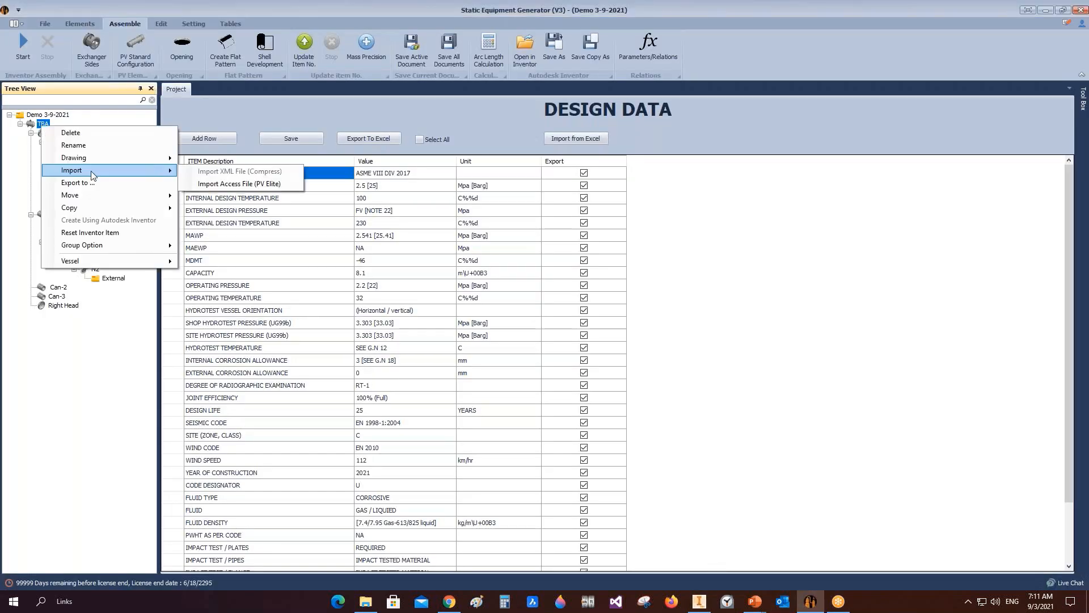
{"action": "mouse_move", "coordinate": [131, 169]}
{"action": "left_click", "coordinate": [218, 170]}
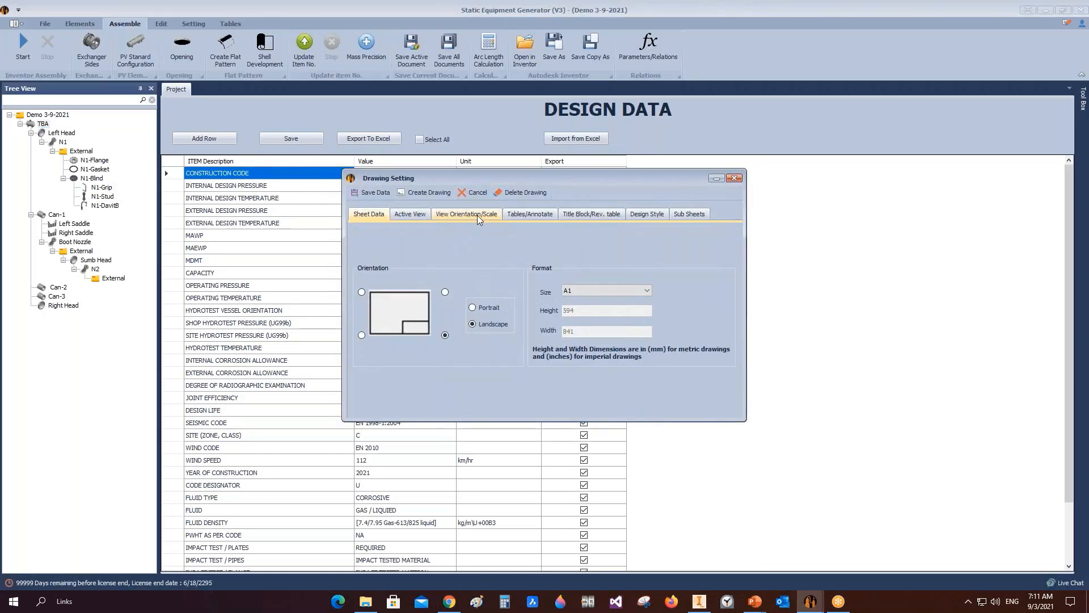
{"action": "left_click", "coordinate": [477, 214]}
{"action": "double_click", "coordinate": [514, 341]}
{"action": "type", "text": "24"}
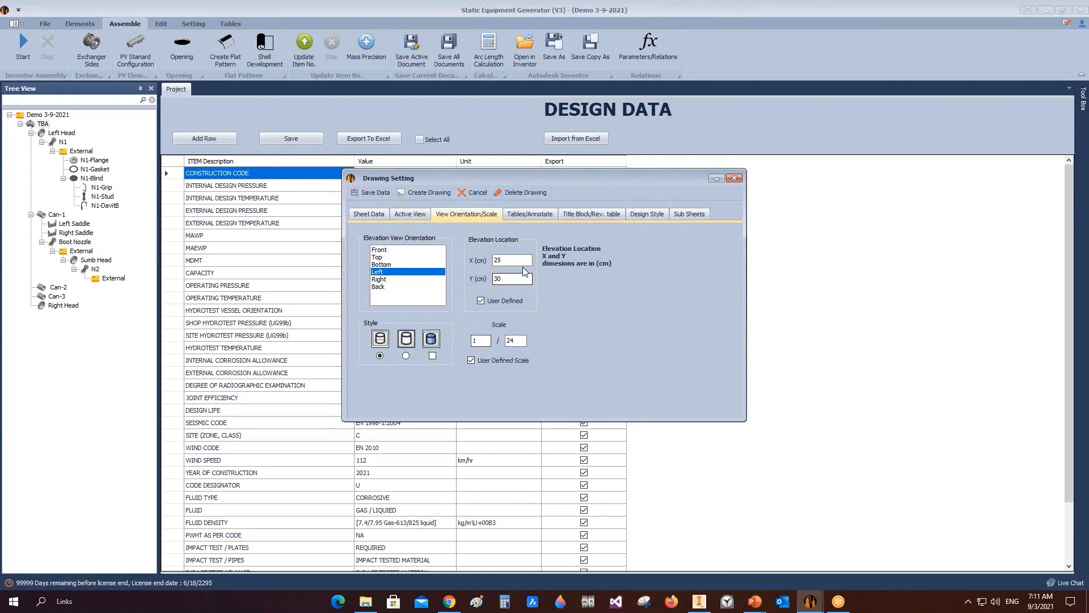
{"action": "left_click", "coordinate": [427, 193]}
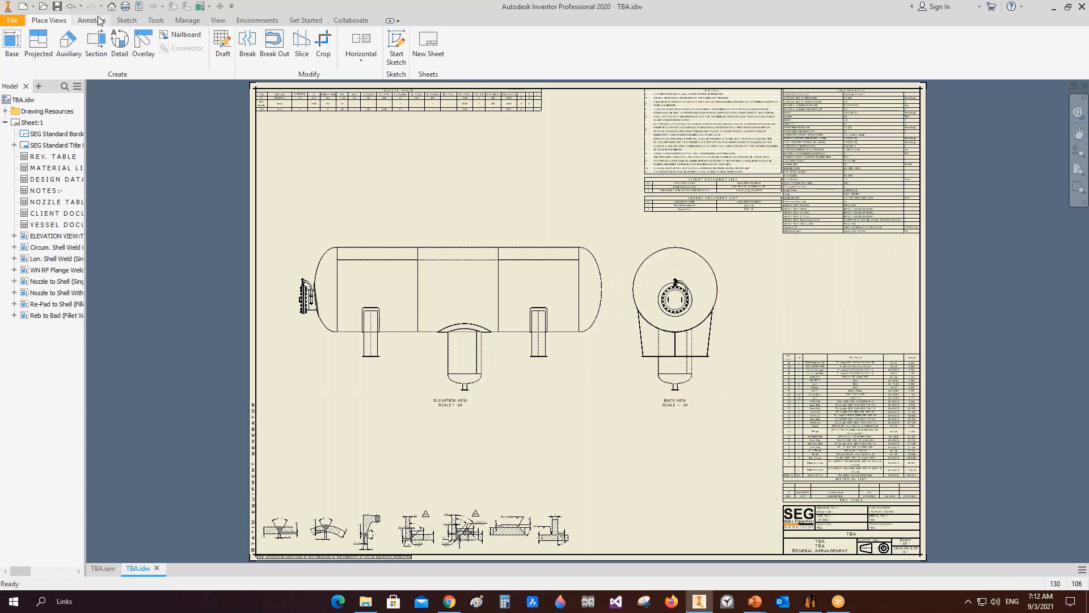
Step: Add a centerline bisector along the vessel shell's axis in the elevation view
{"action": "scroll", "coordinate": [486, 41], "scroll_direction": "down", "scroll_amount": 1}
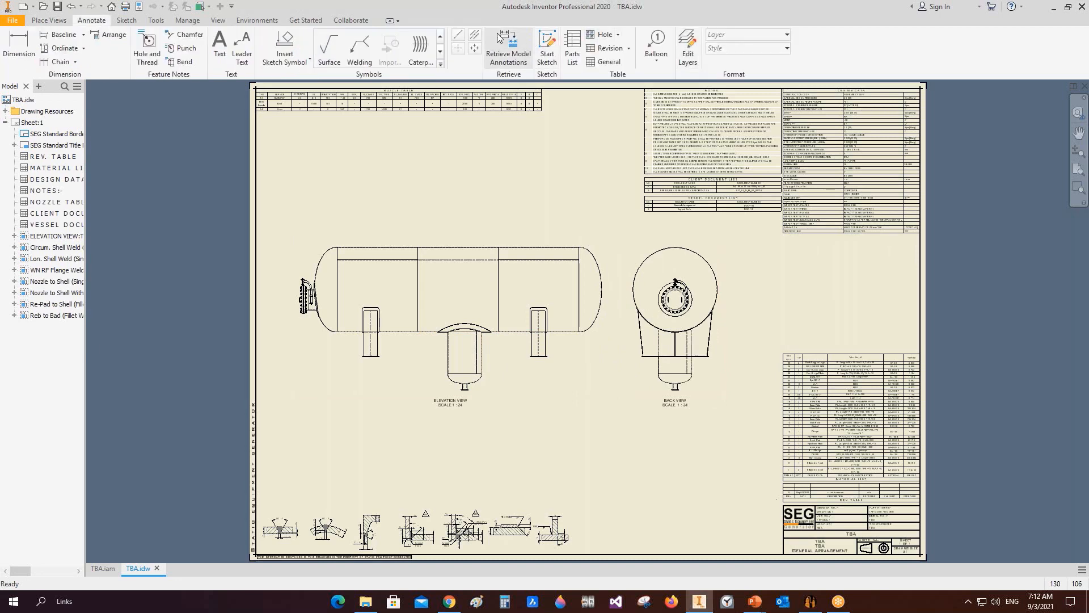
{"action": "left_click", "coordinate": [475, 35]}
{"action": "scroll", "coordinate": [523, 266], "scroll_direction": "down", "scroll_amount": 5}
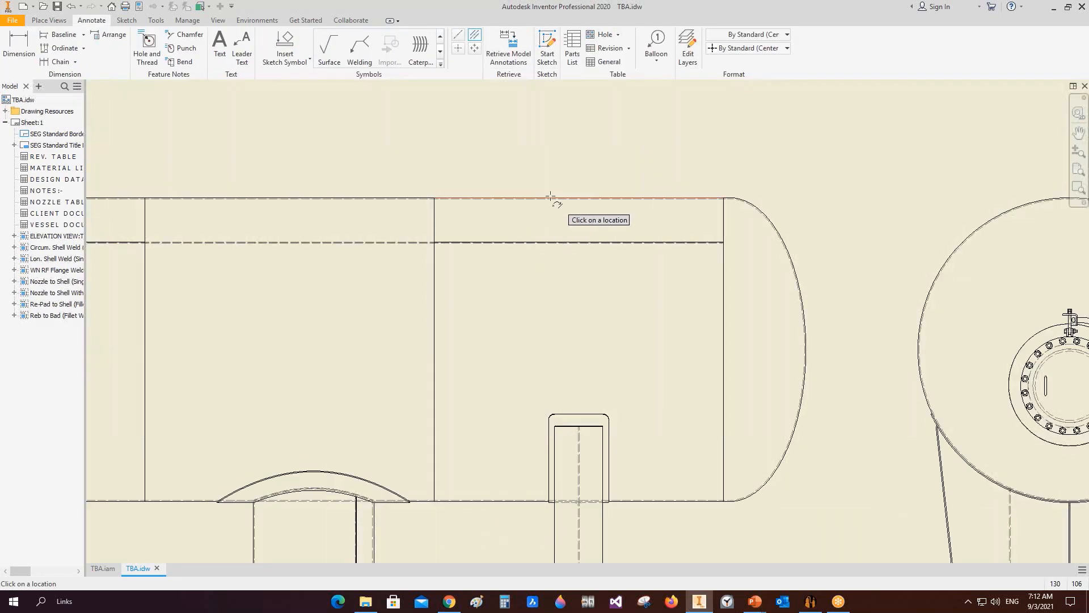
{"action": "left_click", "coordinate": [552, 198]}
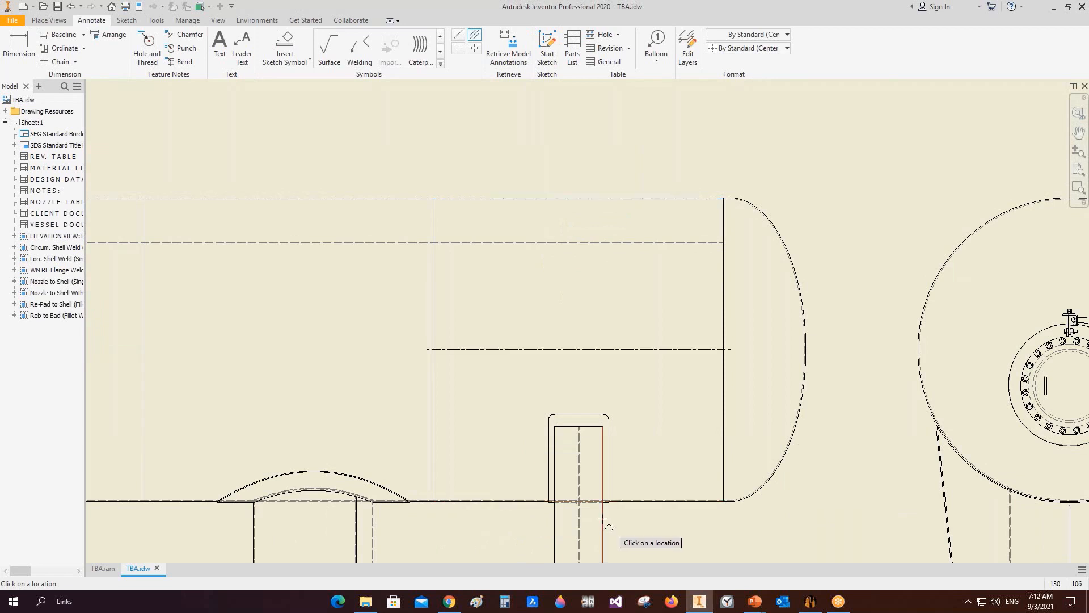
{"action": "left_click", "coordinate": [565, 516]}
Step: Add centerline bisectors for the bottom boot and the head nozzle in the elevation view
{"action": "middle_click_drag", "start_coordinate": [468, 507], "coordinate": [660, 323]}
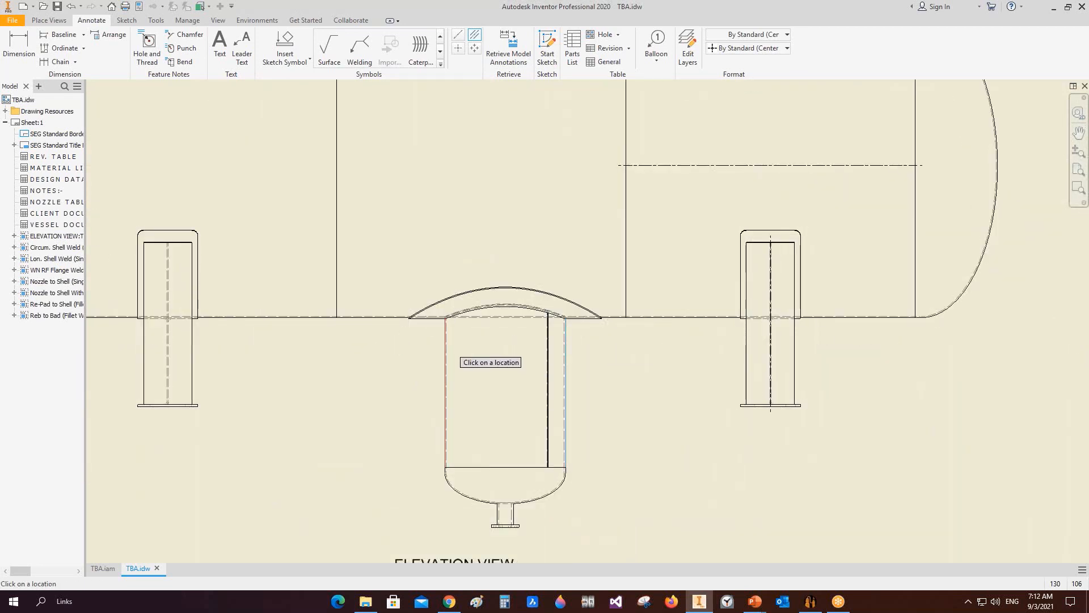
{"action": "left_click", "coordinate": [447, 356]}
{"action": "left_click", "coordinate": [193, 363]}
{"action": "left_click", "coordinate": [145, 361]}
{"action": "scroll", "coordinate": [394, 242], "scroll_direction": "up", "scroll_amount": 3}
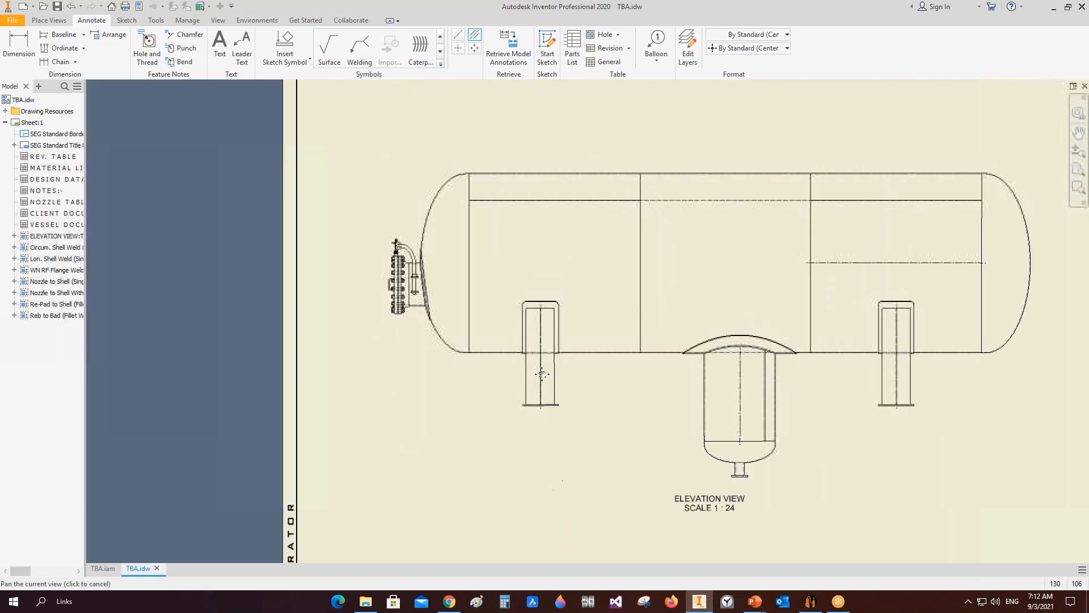
{"action": "scroll", "coordinate": [413, 261], "scroll_direction": "down", "scroll_amount": 4}
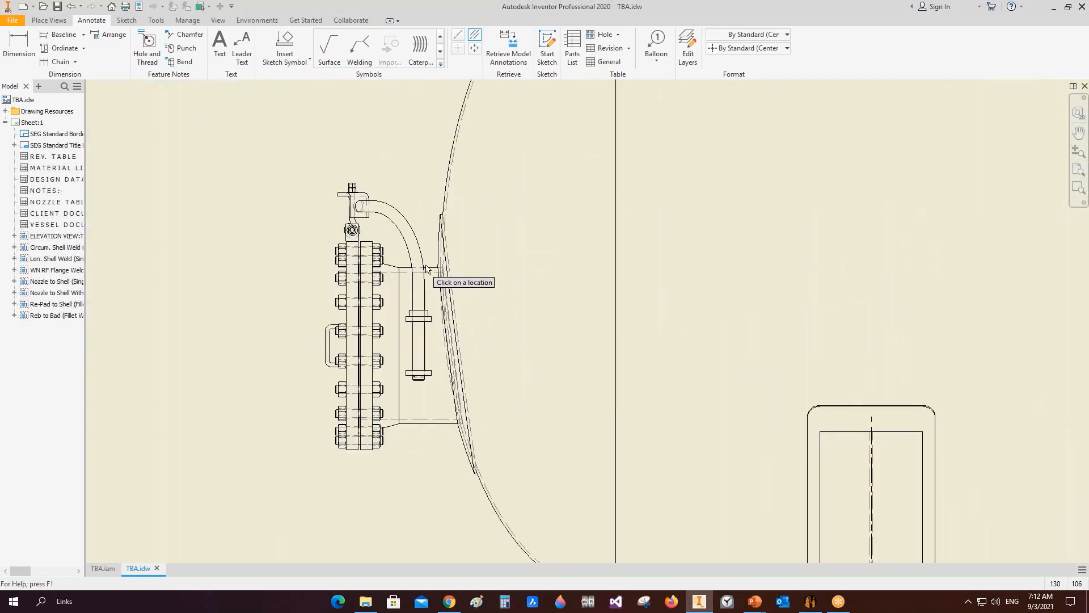
{"action": "left_click", "coordinate": [438, 268]}
{"action": "left_click", "coordinate": [451, 424]}
Step: Draw a vertical centerline at the left head-to-shell tangent line of the elevation view
{"action": "left_click", "coordinate": [460, 37]}
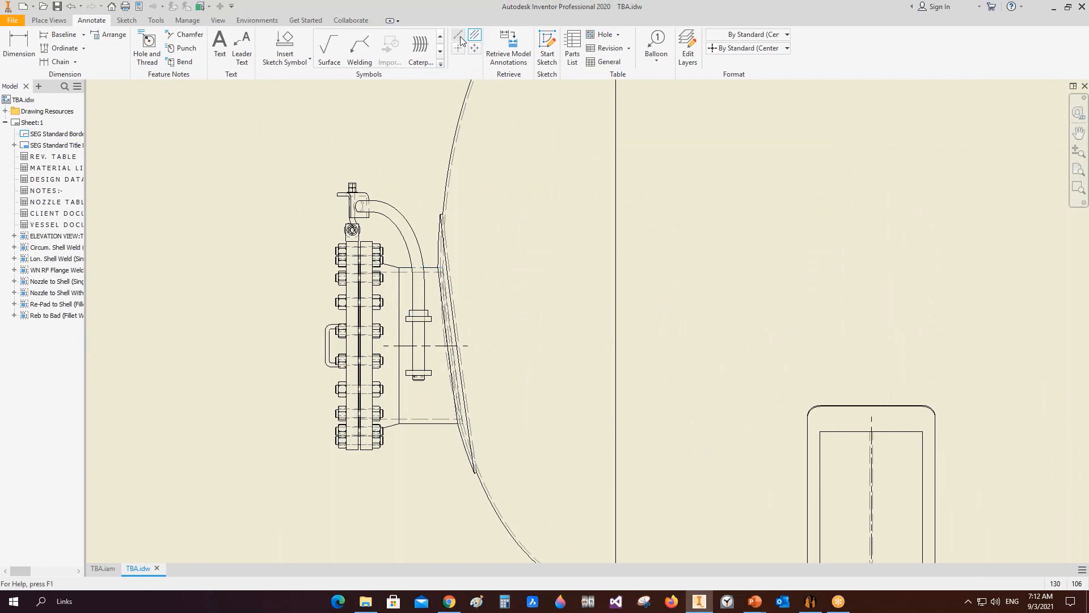
{"action": "scroll", "coordinate": [566, 146], "scroll_direction": "up", "scroll_amount": 2}
{"action": "middle_click_drag", "start_coordinate": [565, 146], "coordinate": [534, 247]}
{"action": "scroll", "coordinate": [534, 247], "scroll_direction": "down", "scroll_amount": 6}
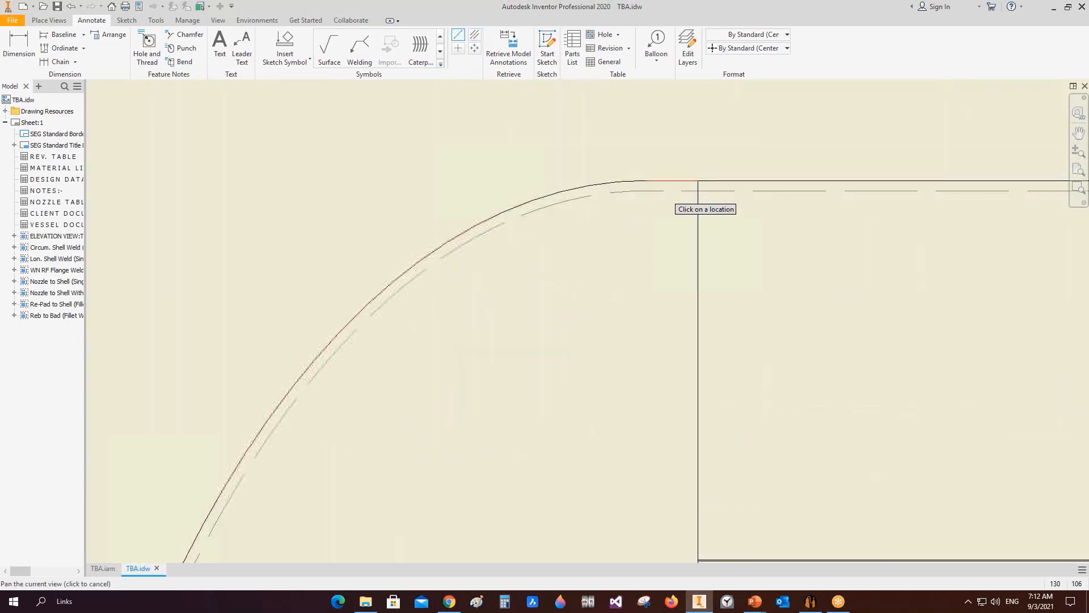
{"action": "left_click", "coordinate": [648, 181]}
{"action": "scroll", "coordinate": [712, 228], "scroll_direction": "up", "scroll_amount": 6}
{"action": "scroll", "coordinate": [695, 417], "scroll_direction": "up", "scroll_amount": 1}
{"action": "middle_click_drag", "start_coordinate": [703, 554], "coordinate": [581, 192]}
{"action": "scroll", "coordinate": [592, 318], "scroll_direction": "up", "scroll_amount": 4}
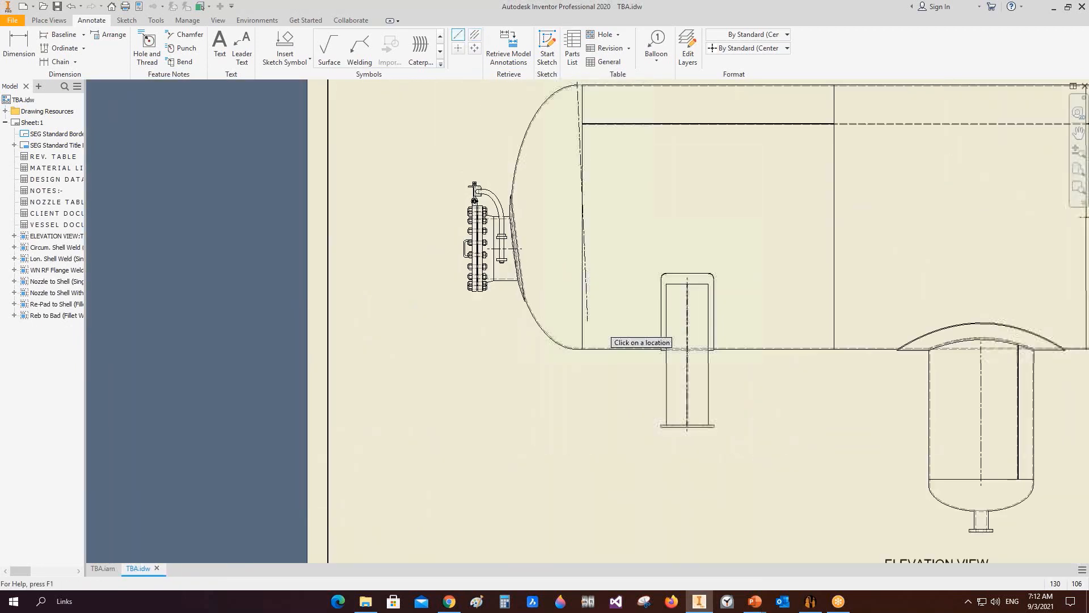
{"action": "scroll", "coordinate": [600, 429], "scroll_direction": "down", "scroll_amount": 5}
{"action": "left_click", "coordinate": [576, 426]}
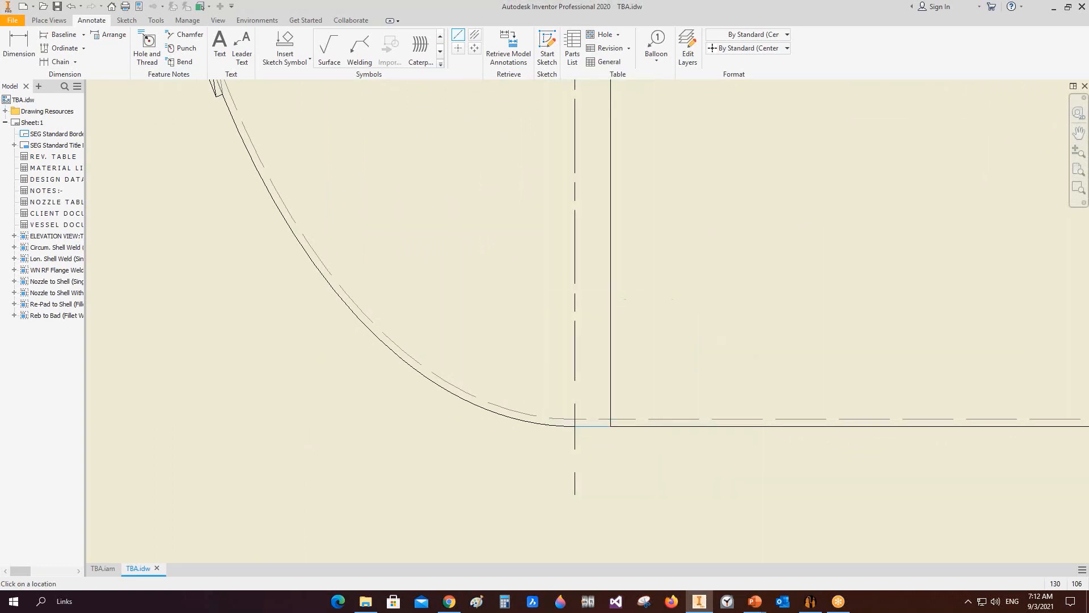
Step: Draw a vertical centerline at the right head-to-shell tangent line of the elevation view
{"action": "scroll", "coordinate": [704, 310], "scroll_direction": "up", "scroll_amount": 5}
{"action": "middle_click_drag", "start_coordinate": [684, 311], "coordinate": [375, 311]}
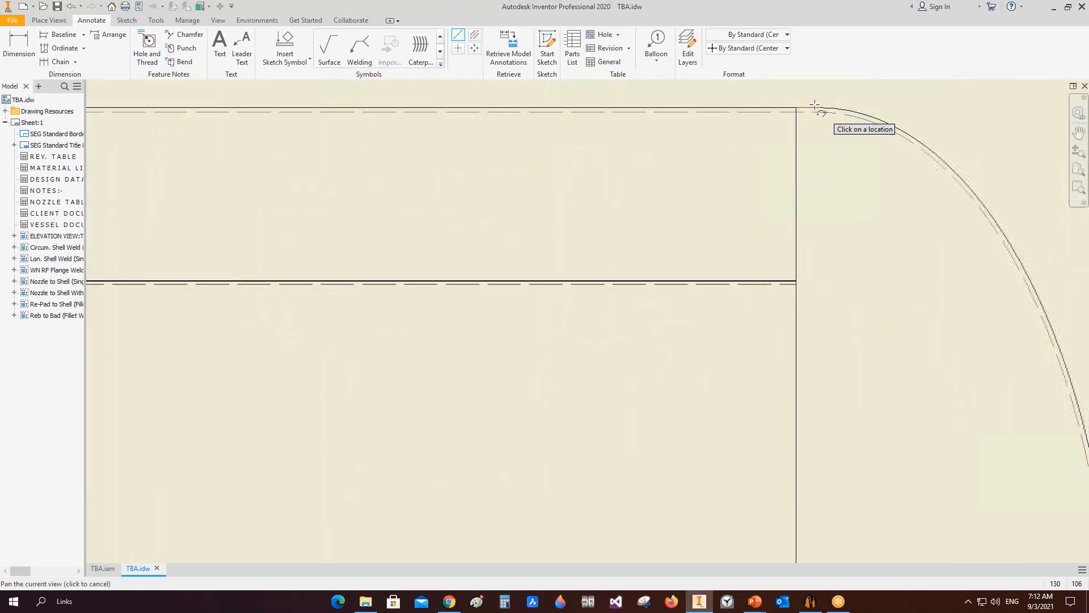
{"action": "scroll", "coordinate": [791, 146], "scroll_direction": "up", "scroll_amount": 3}
{"action": "scroll", "coordinate": [737, 457], "scroll_direction": "down", "scroll_amount": 4}
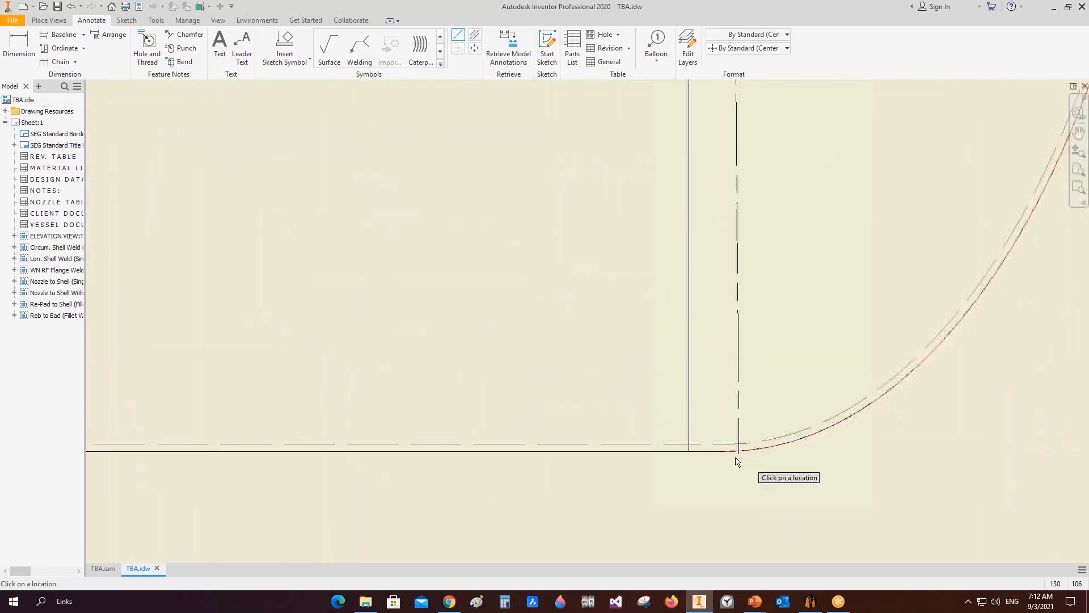
{"action": "left_click", "coordinate": [725, 452]}
{"action": "right_click", "coordinate": [744, 346]}
{"action": "left_click", "coordinate": [785, 345]}
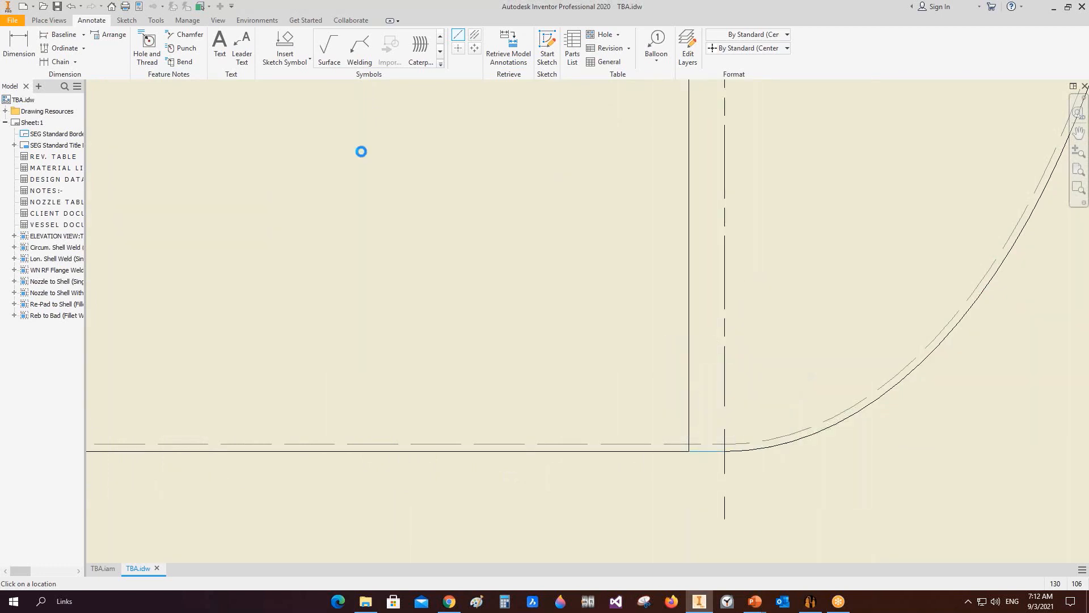
{"action": "scroll", "coordinate": [393, 255], "scroll_direction": "up", "scroll_amount": 5}
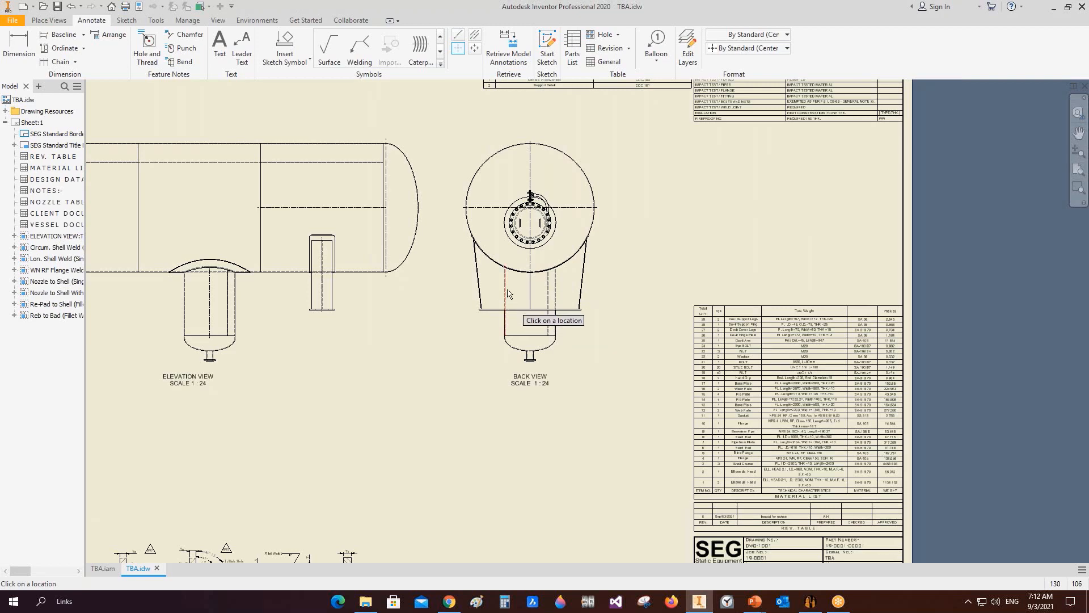
{"action": "middle_click_drag", "start_coordinate": [196, 283], "coordinate": [407, 339]}
{"action": "key", "text": "Escape"}
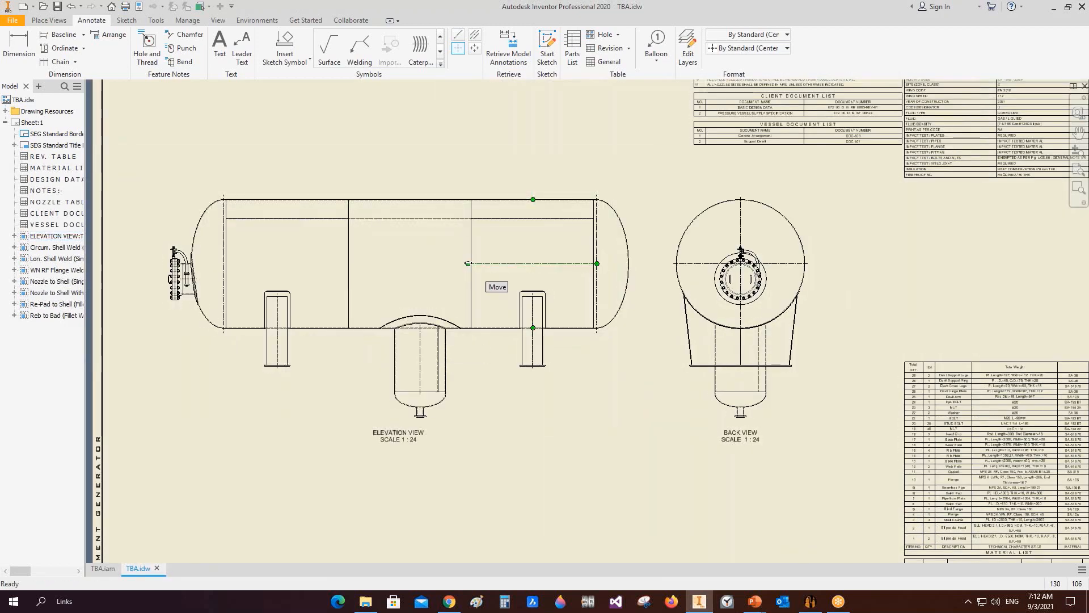
Step: Dimension the head nozzle's vertical offset from the vessel axis in the elevation view
{"action": "left_click", "coordinate": [26, 55]}
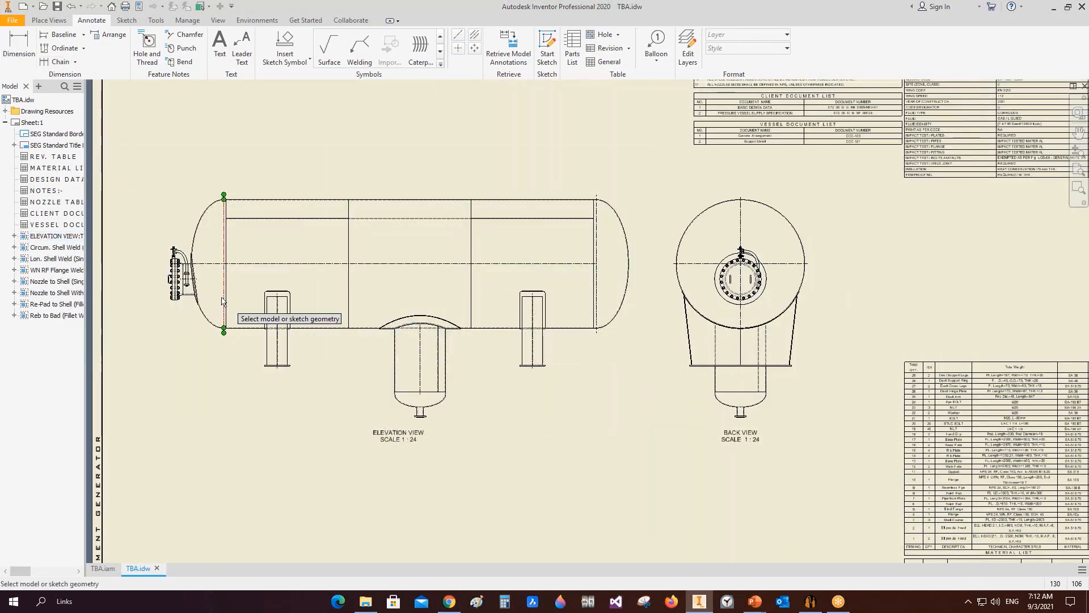
{"action": "scroll", "coordinate": [220, 295], "scroll_direction": "down", "scroll_amount": 5}
{"action": "middle_click_drag", "start_coordinate": [220, 296], "coordinate": [507, 308]}
{"action": "left_click", "coordinate": [447, 194]}
{"action": "left_click", "coordinate": [417, 248]}
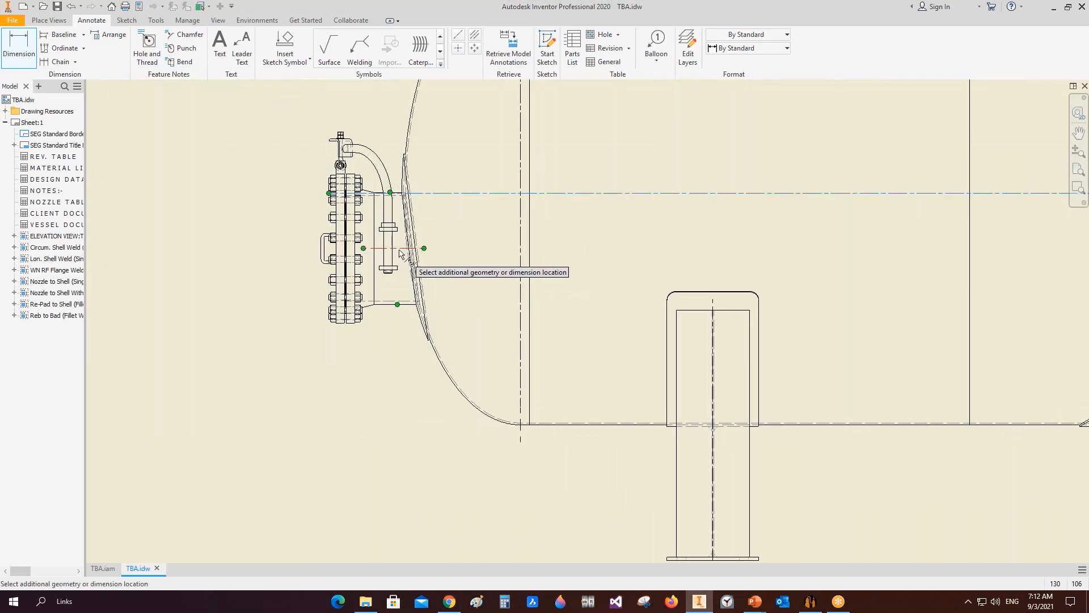
{"action": "left_click", "coordinate": [266, 213]}
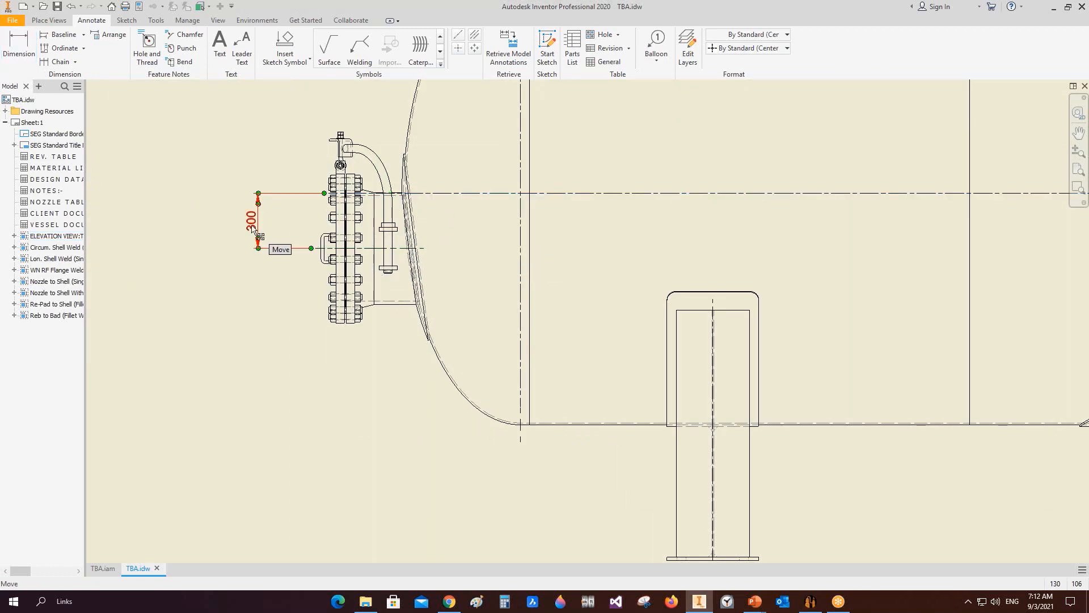
Step: Review the N1 head nozzle's offset and projection settings in Static Equipment Generator
{"action": "left_click", "coordinate": [810, 602]}
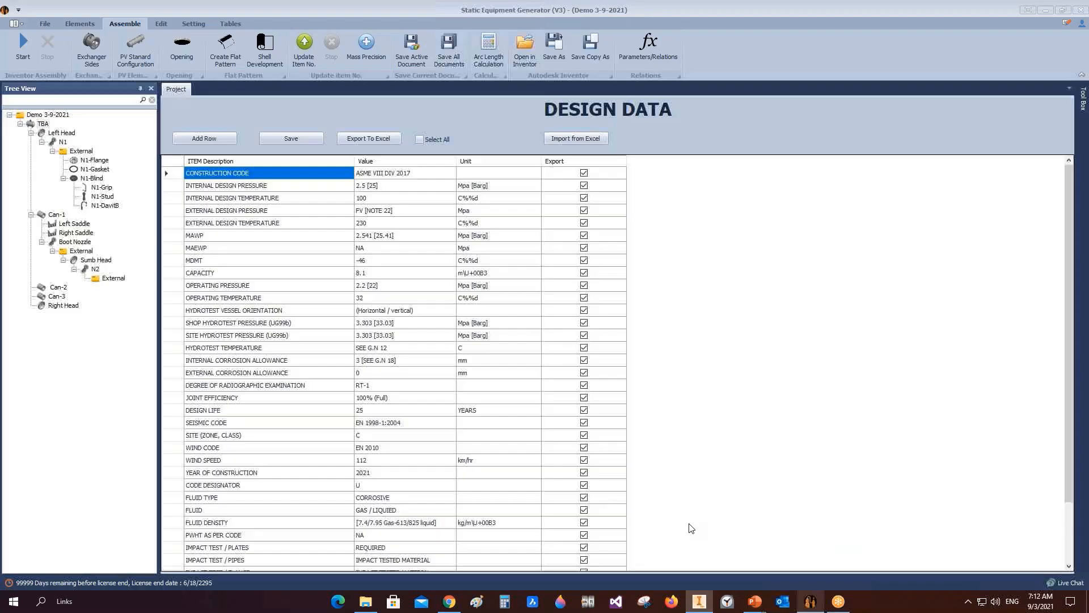
{"action": "left_click", "coordinate": [63, 142]}
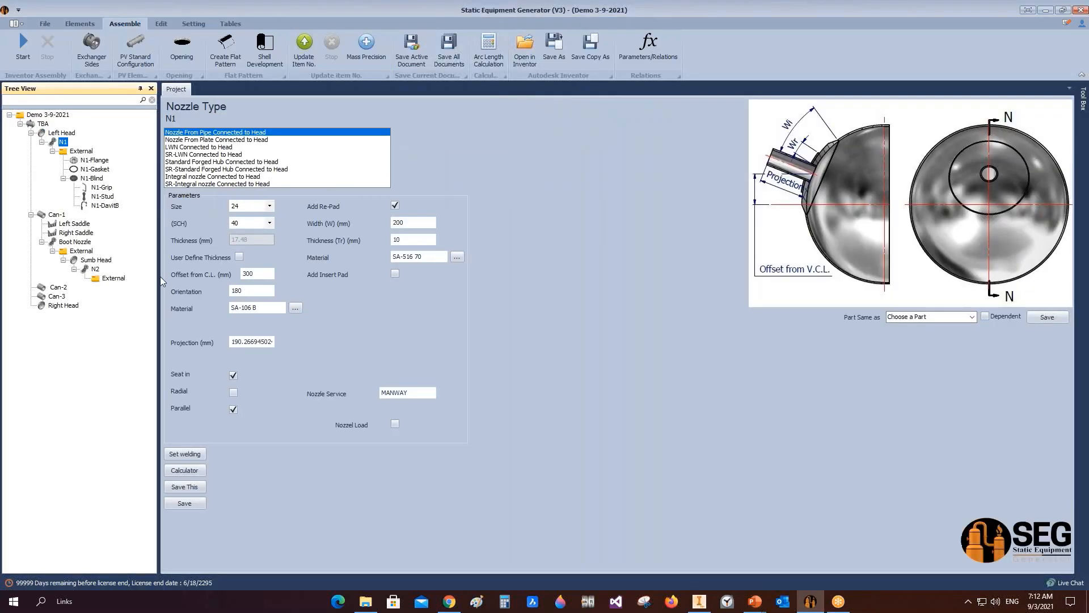
{"action": "left_click", "coordinate": [260, 275]}
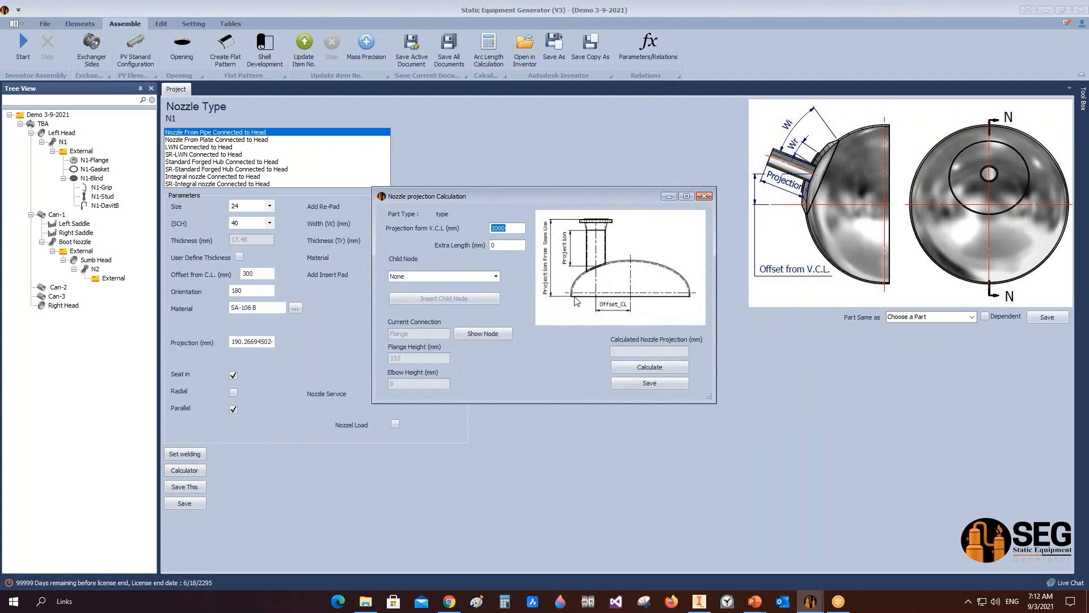
{"action": "left_click", "coordinate": [702, 198]}
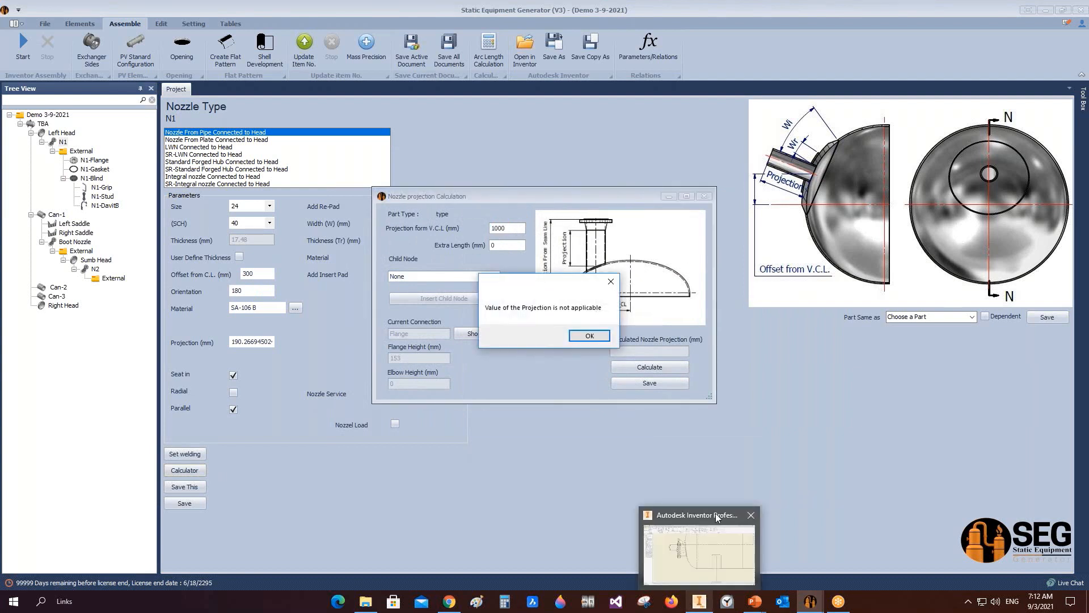
{"action": "left_click", "coordinate": [700, 602]}
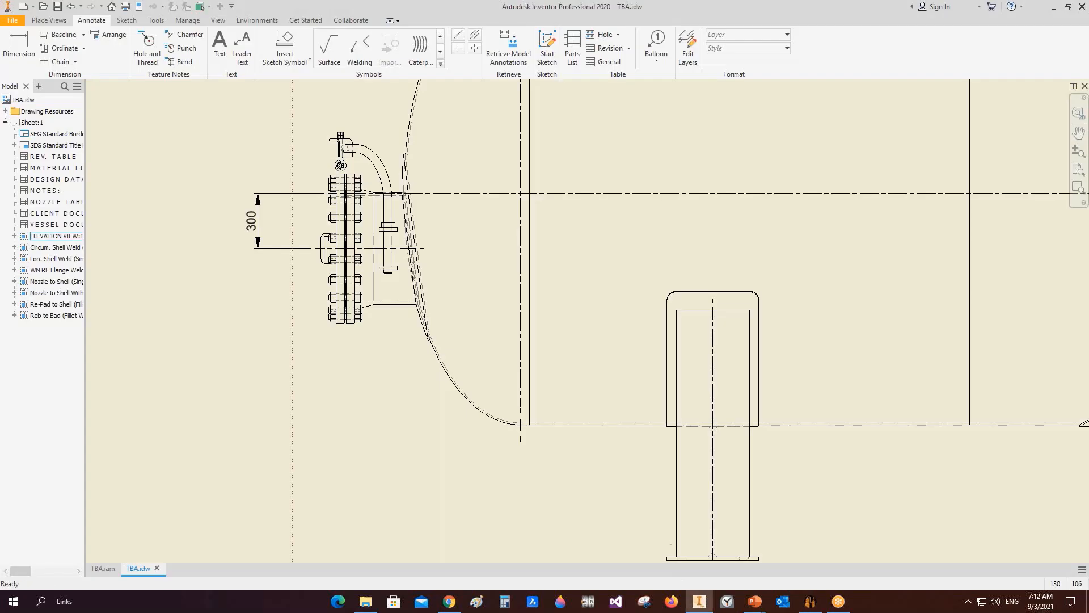
Step: Dimension the head nozzle's projection from the left tangent line in the elevation view
{"action": "left_click", "coordinate": [7, 42]}
{"action": "scroll", "coordinate": [365, 291], "scroll_direction": "down", "scroll_amount": 6}
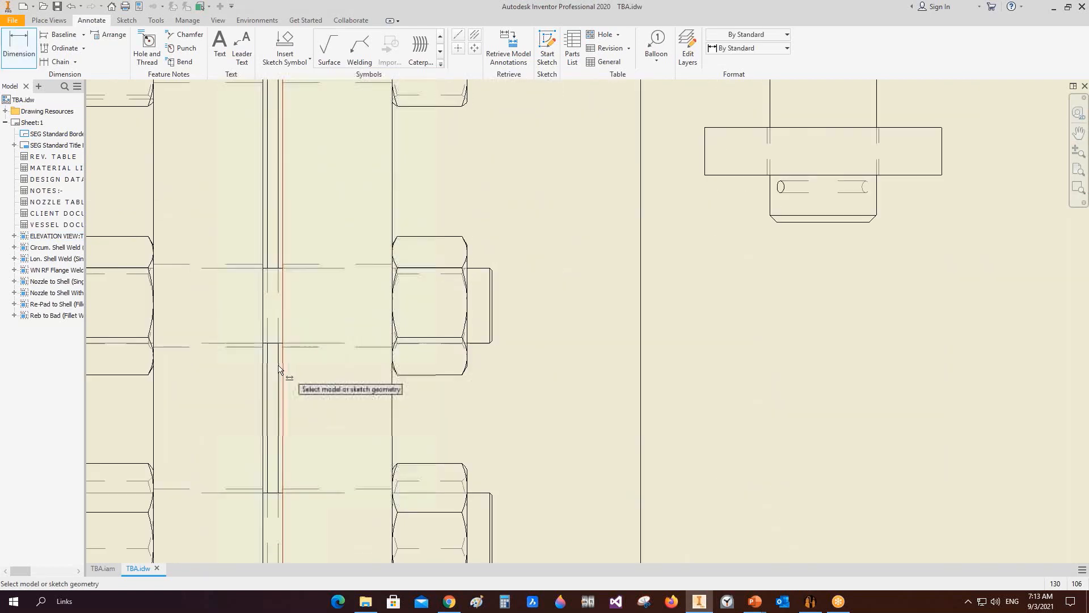
{"action": "left_click", "coordinate": [280, 369]}
{"action": "scroll", "coordinate": [286, 366], "scroll_direction": "up", "scroll_amount": 6}
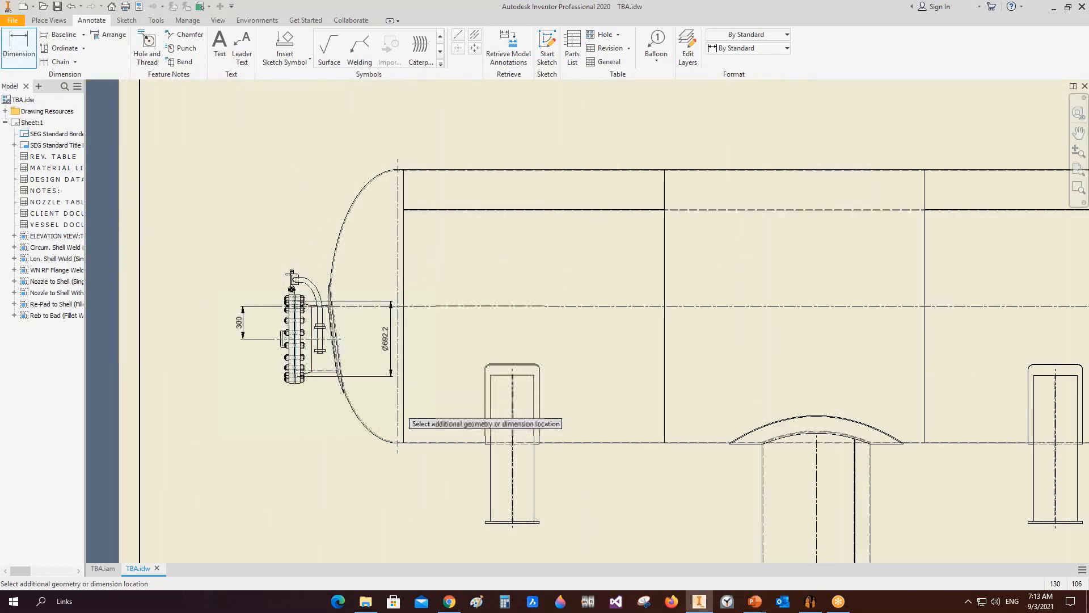
{"action": "middle_click_drag", "start_coordinate": [396, 507], "coordinate": [399, 441]}
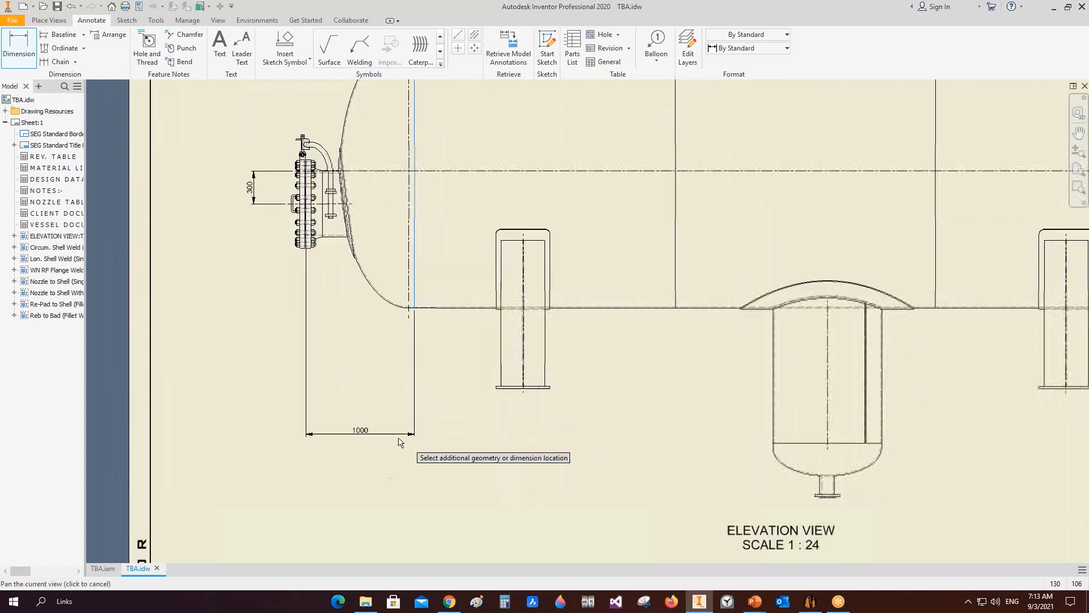
{"action": "left_click", "coordinate": [408, 452]}
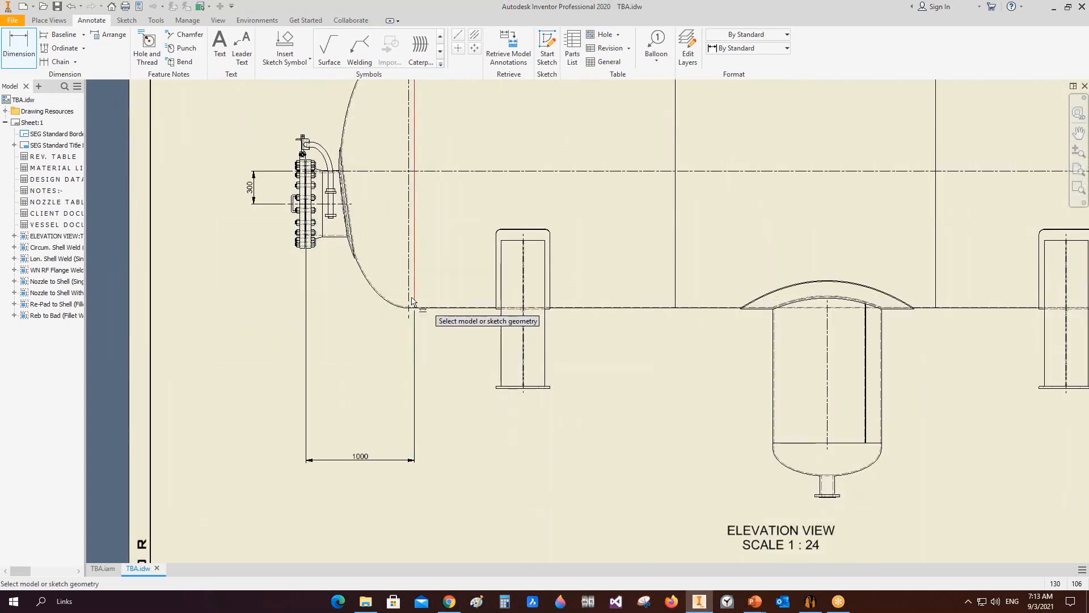
Step: Dimension the bottom boot's projection from the vessel axis in the elevation view
{"action": "scroll", "coordinate": [439, 333], "scroll_direction": "down", "scroll_amount": 3}
{"action": "middle_click_drag", "start_coordinate": [478, 320], "coordinate": [400, 327]}
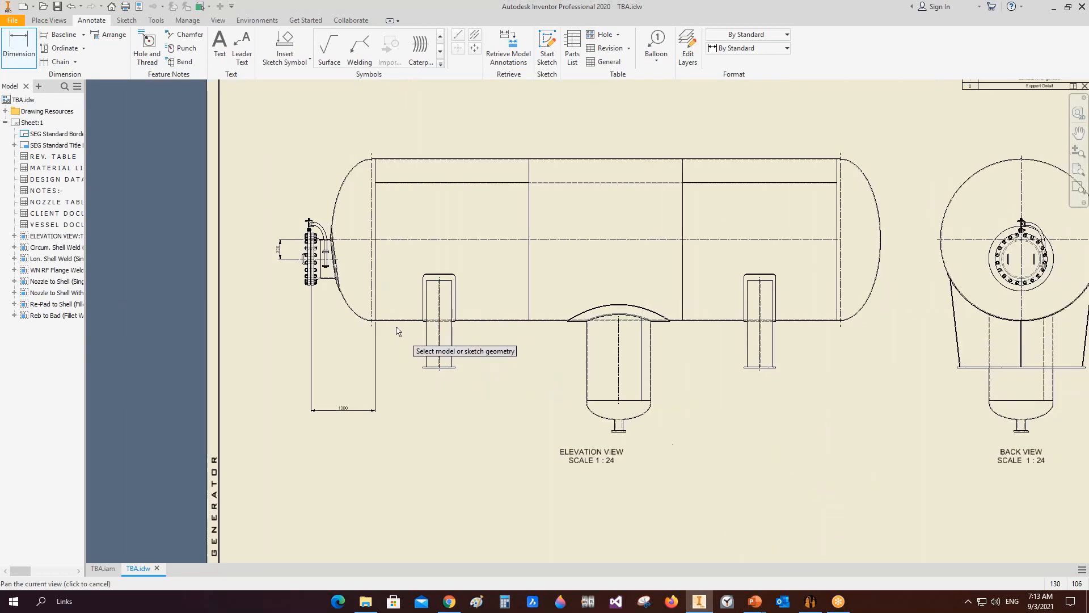
{"action": "left_click", "coordinate": [591, 240]}
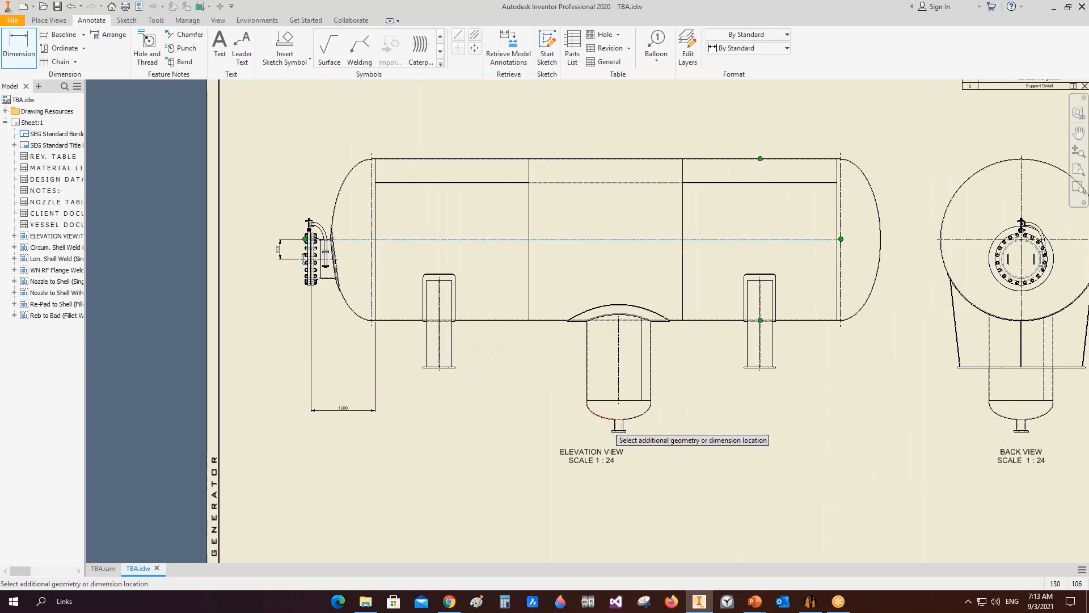
{"action": "scroll", "coordinate": [592, 404], "scroll_direction": "up", "scroll_amount": 4}
{"action": "left_click", "coordinate": [591, 411]}
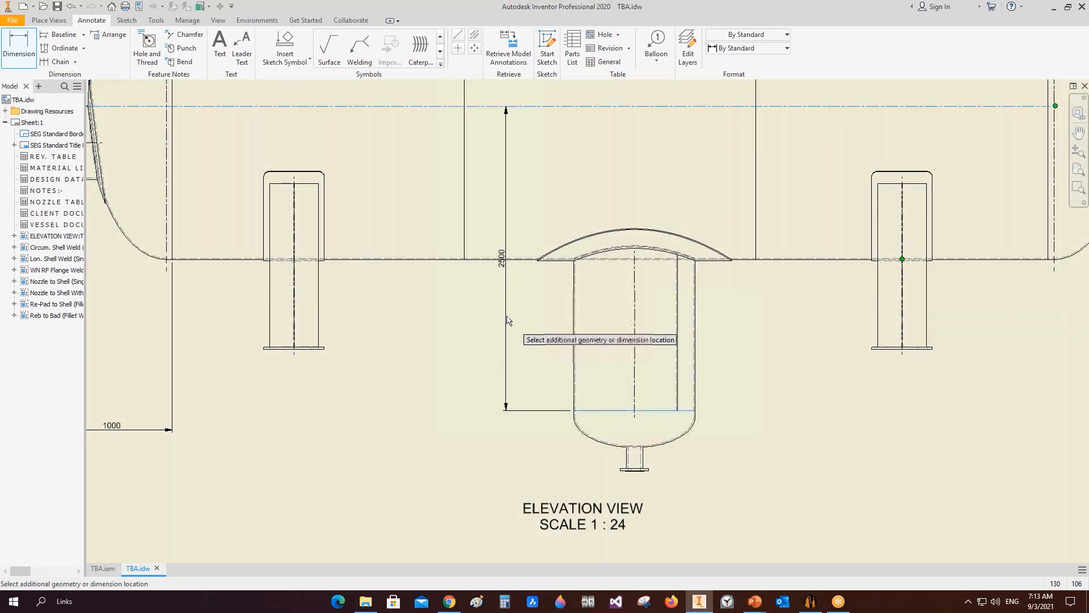
{"action": "left_click", "coordinate": [510, 258]}
{"action": "scroll", "coordinate": [508, 258], "scroll_direction": "up", "scroll_amount": 5}
{"action": "scroll", "coordinate": [508, 254], "scroll_direction": "down", "scroll_amount": 4}
{"action": "middle_click_drag", "start_coordinate": [569, 267], "coordinate": [572, 319]}
{"action": "right_click", "coordinate": [550, 219]}
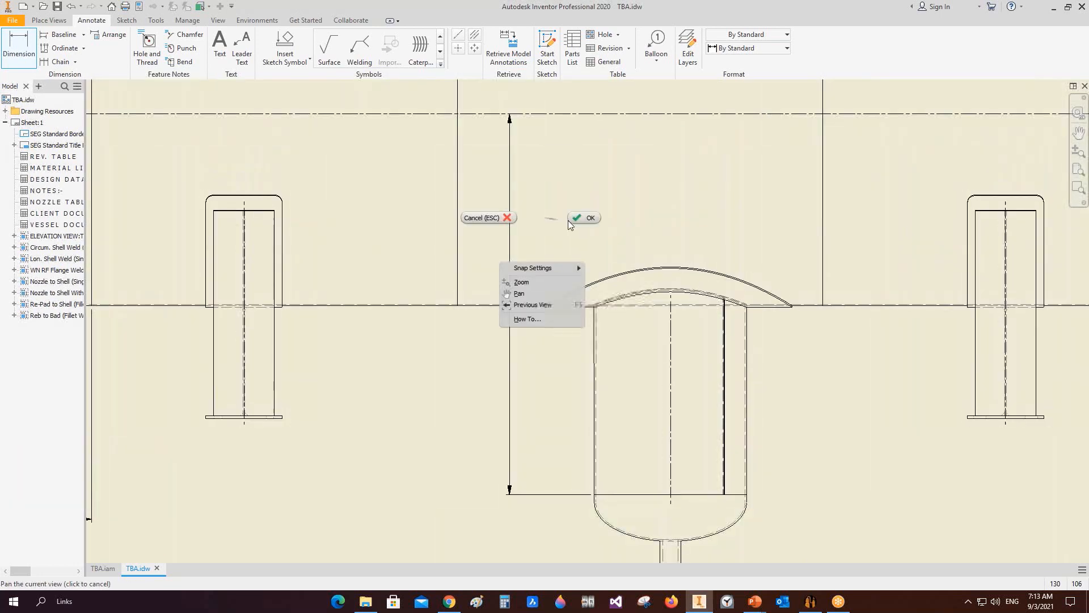
{"action": "left_click", "coordinate": [573, 223]}
Step: Review the boot nozzle's projection in Static Equipment Generator's nozzle calculator
{"action": "left_click", "coordinate": [811, 601]}
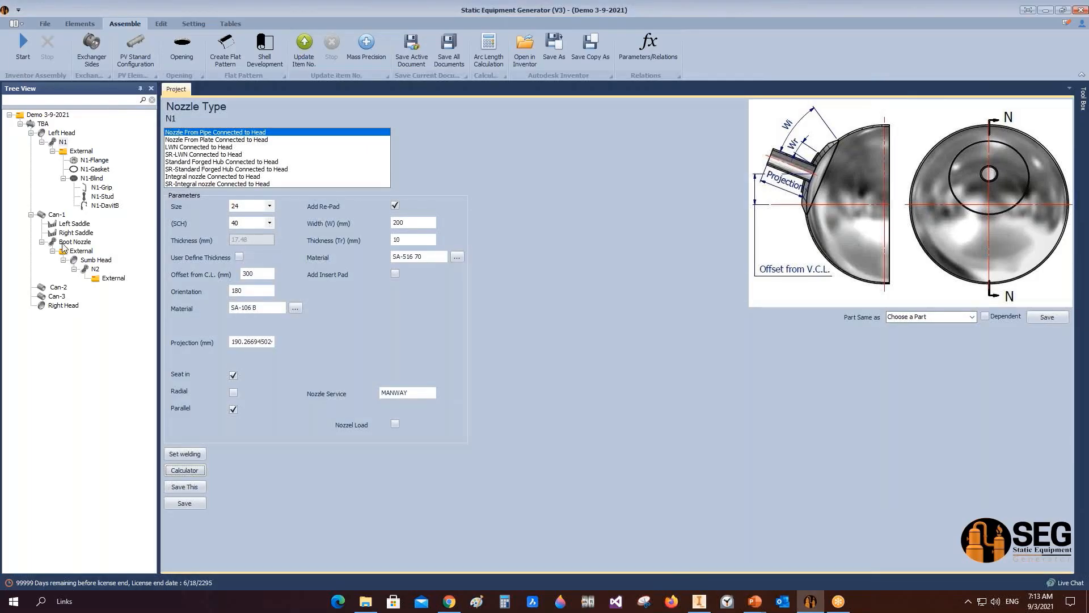
{"action": "left_click", "coordinate": [193, 492]}
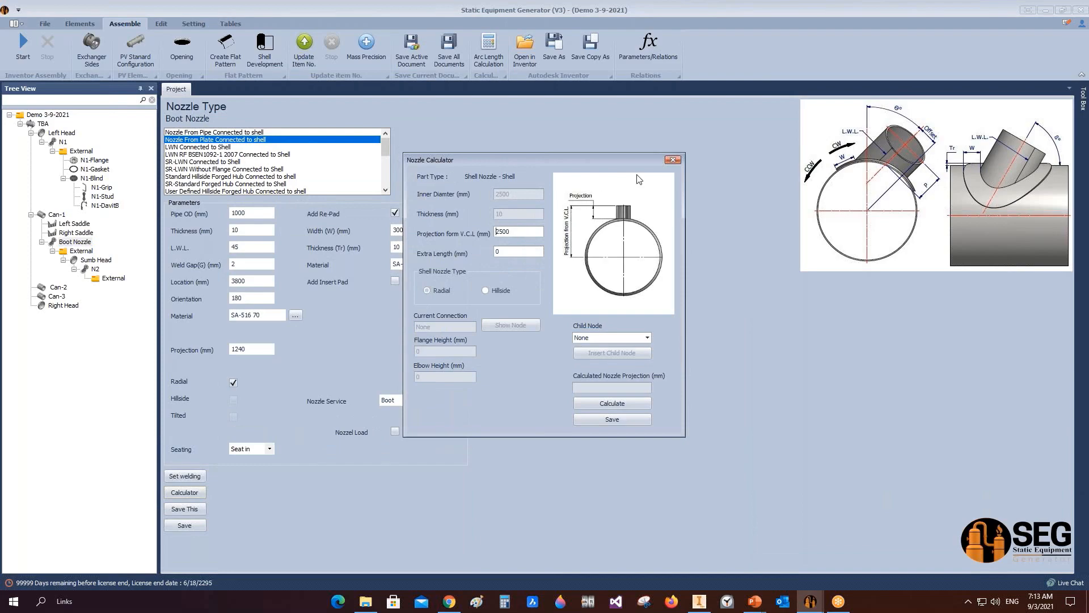
{"action": "left_click", "coordinate": [673, 159]}
{"action": "left_click", "coordinate": [699, 601]}
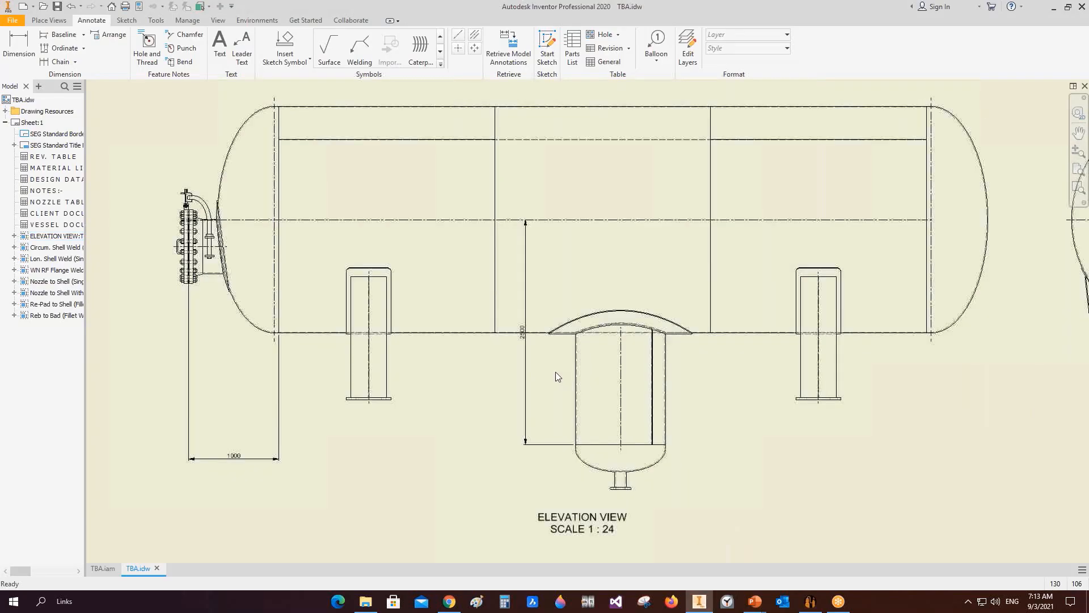
Step: Dimension the lengths of the three shell courses along the top of the elevation view
{"action": "scroll", "coordinate": [556, 377], "scroll_direction": "up", "scroll_amount": 2}
{"action": "scroll", "coordinate": [568, 381], "scroll_direction": "down", "scroll_amount": 6}
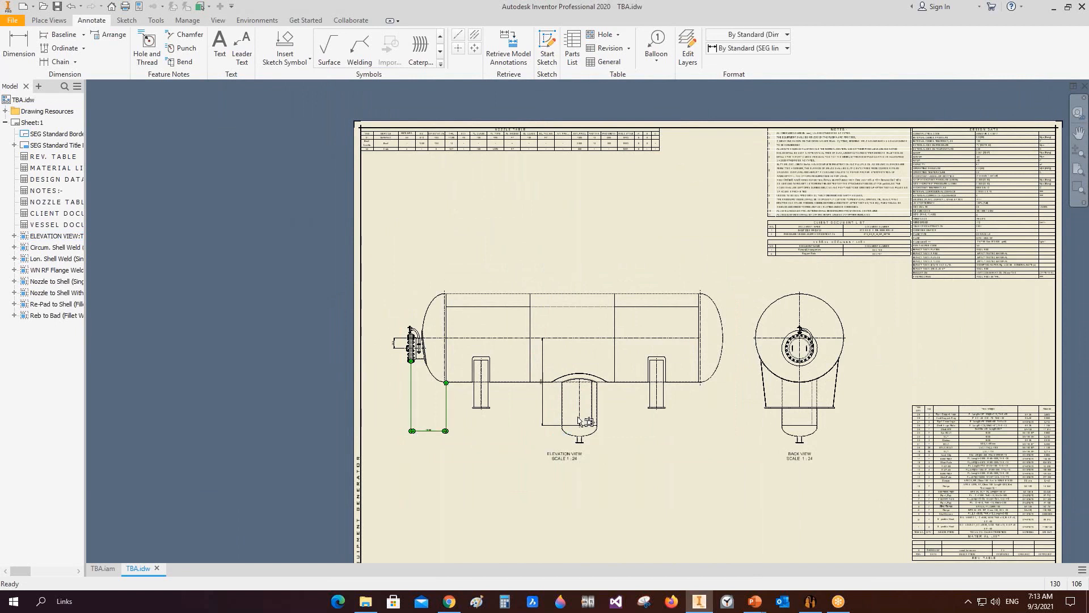
{"action": "left_click", "coordinate": [545, 410]}
{"action": "left_click", "coordinate": [19, 46]}
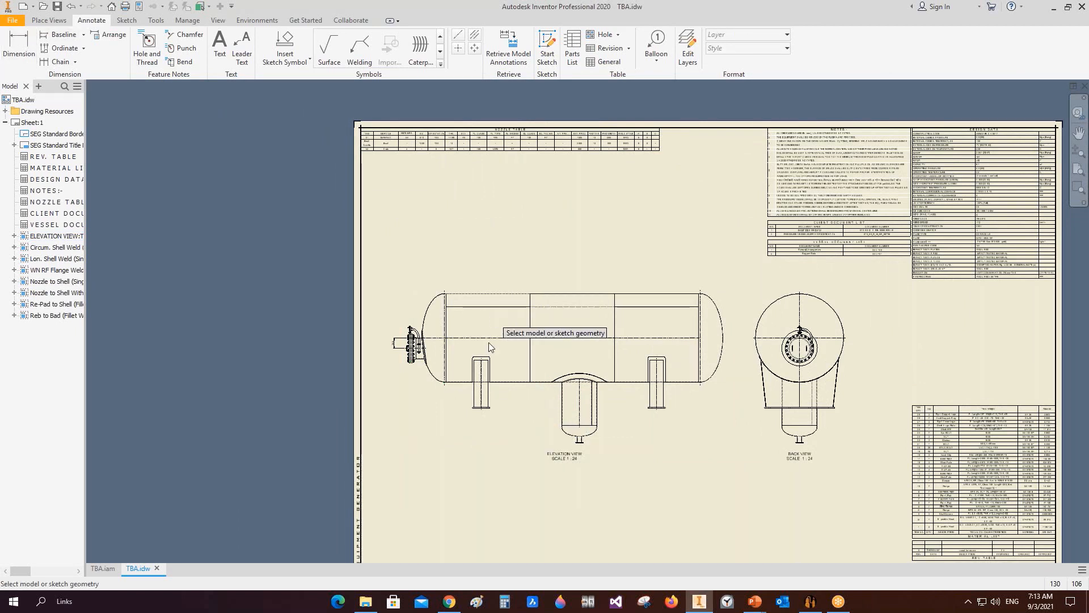
{"action": "scroll", "coordinate": [523, 326], "scroll_direction": "up", "scroll_amount": 3}
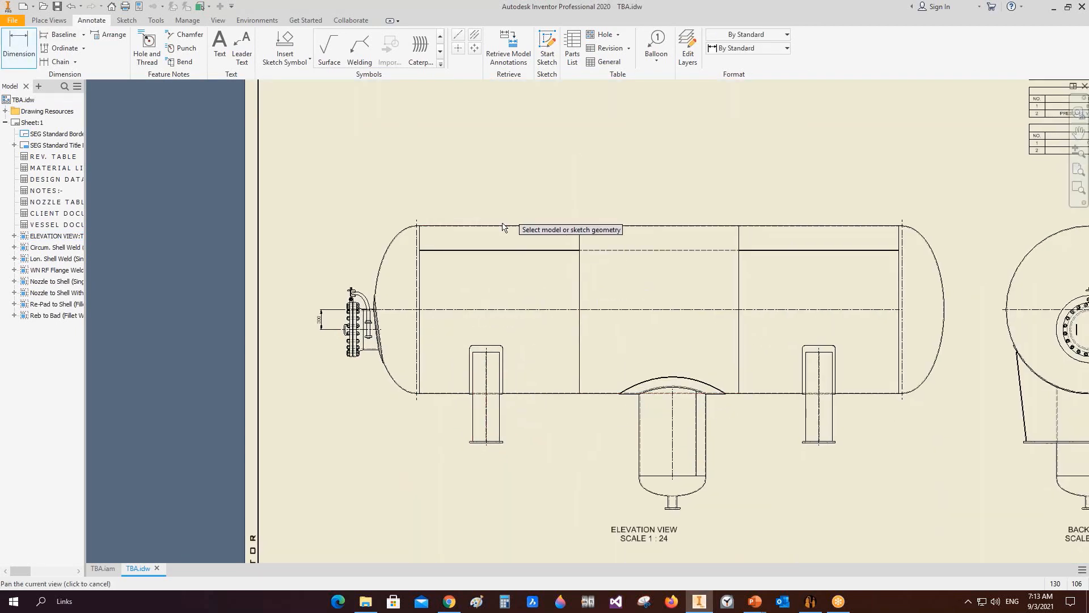
{"action": "left_click", "coordinate": [523, 226]}
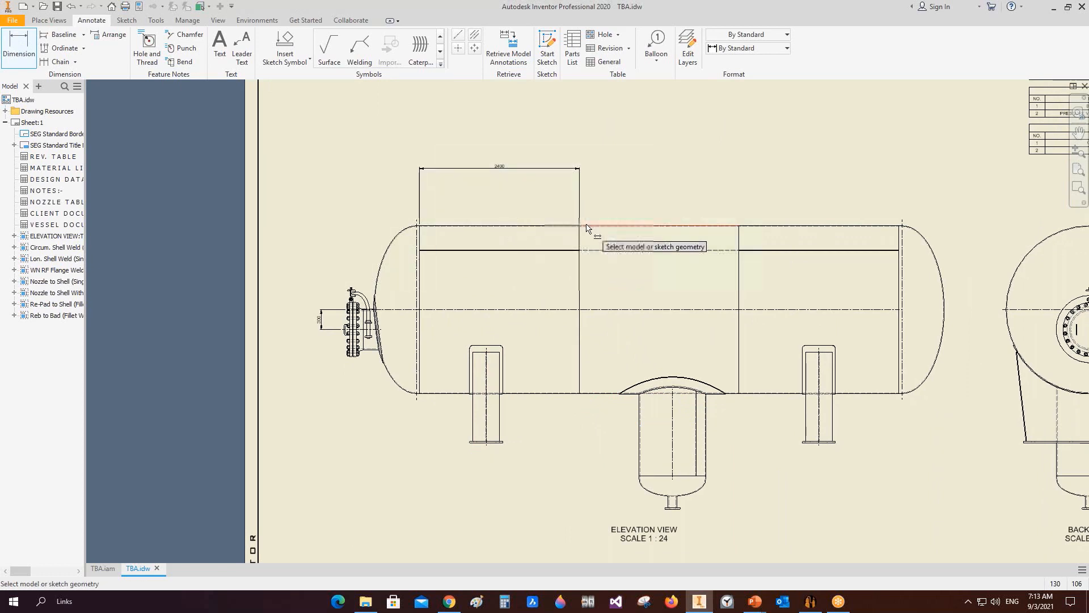
{"action": "left_click", "coordinate": [585, 226]}
{"action": "left_click", "coordinate": [606, 169]}
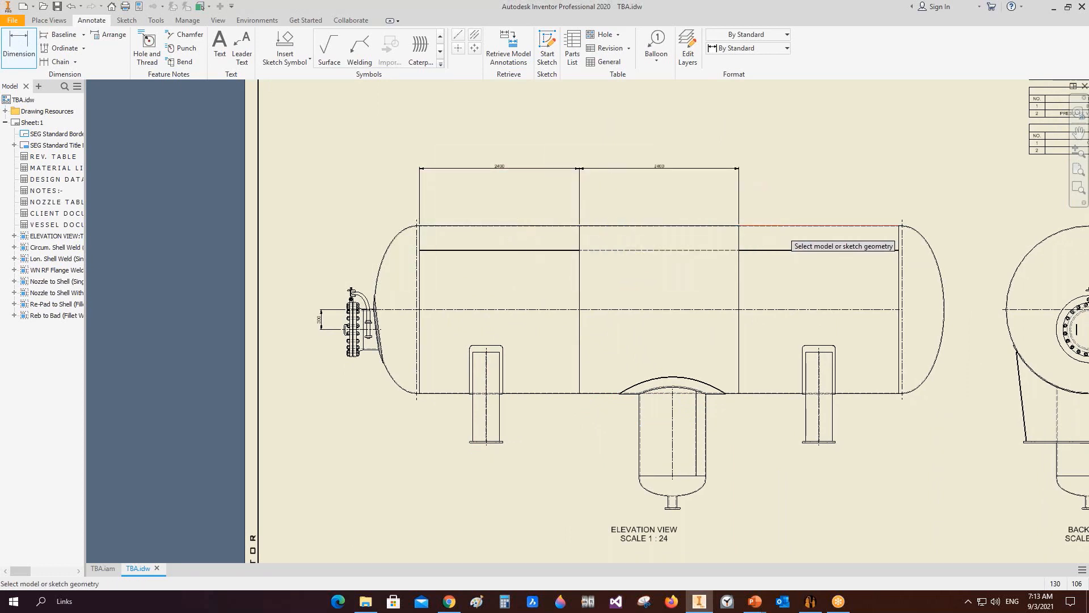
{"action": "left_click", "coordinate": [784, 226]}
{"action": "left_click", "coordinate": [769, 169]}
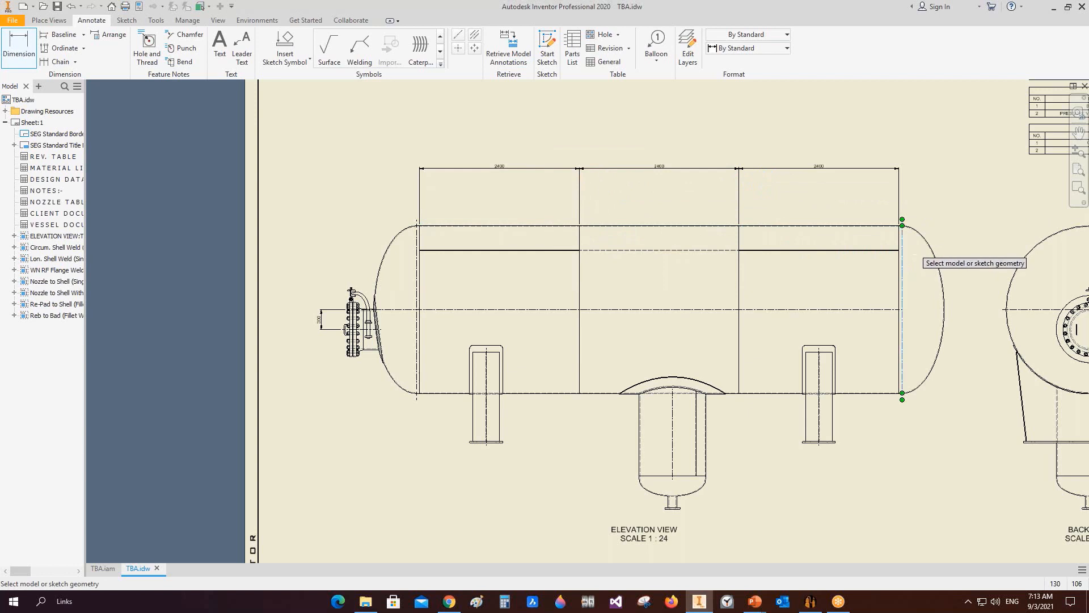
Step: Add an overall length dimension between the two tangent lines above the shell-course dimensions
{"action": "left_click", "coordinate": [902, 258]}
{"action": "left_click", "coordinate": [417, 261]}
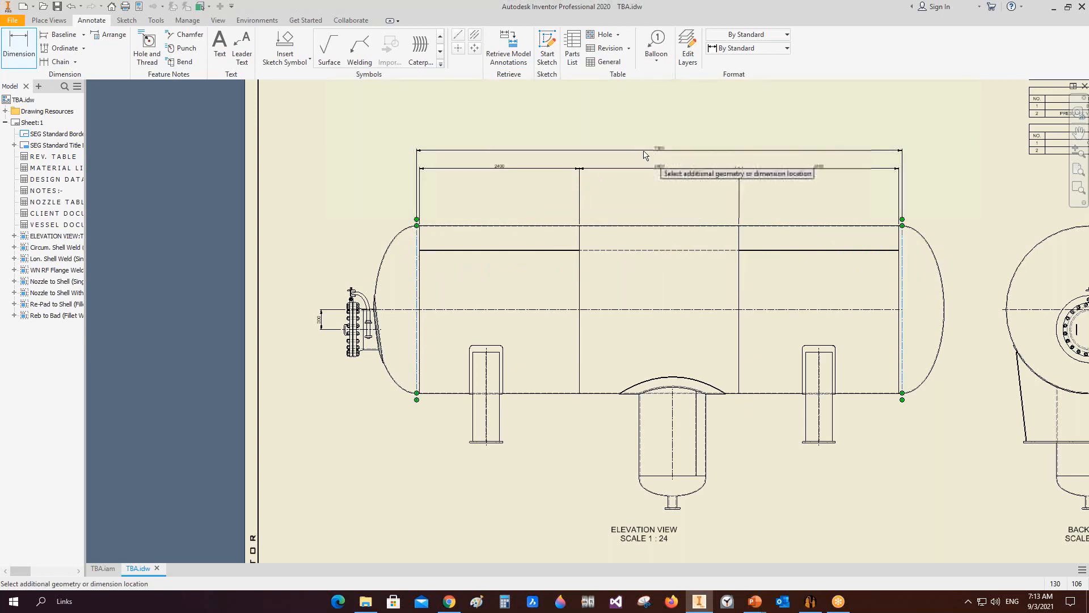
{"action": "left_click", "coordinate": [644, 154]}
Step: Dimension the straight-flange gap between the left tangent line and the start of the first shell course
{"action": "left_click", "coordinate": [418, 239]}
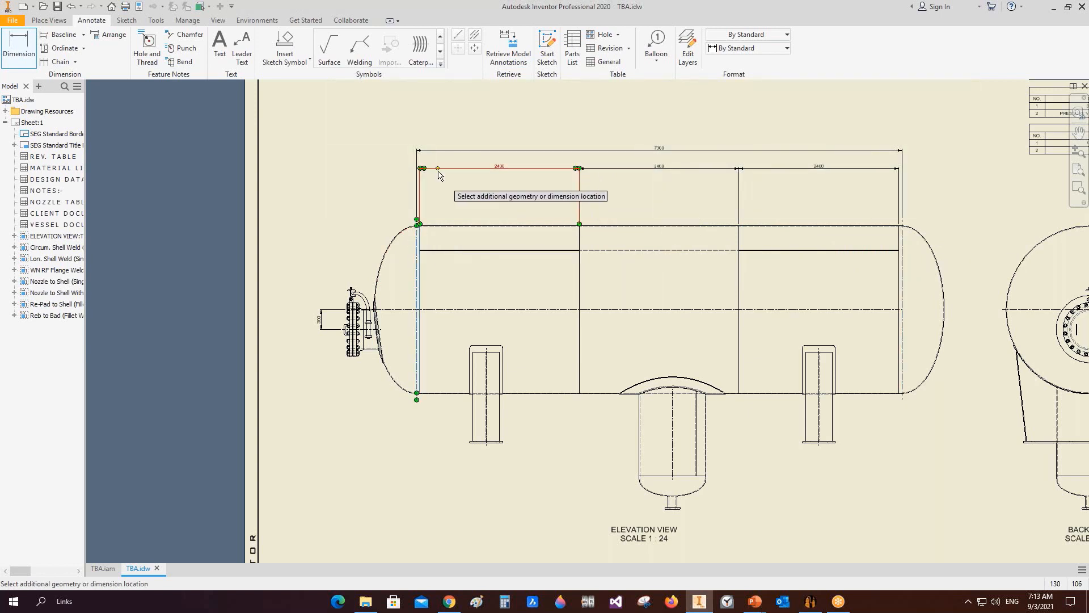
{"action": "scroll", "coordinate": [412, 168], "scroll_direction": "up", "scroll_amount": 5}
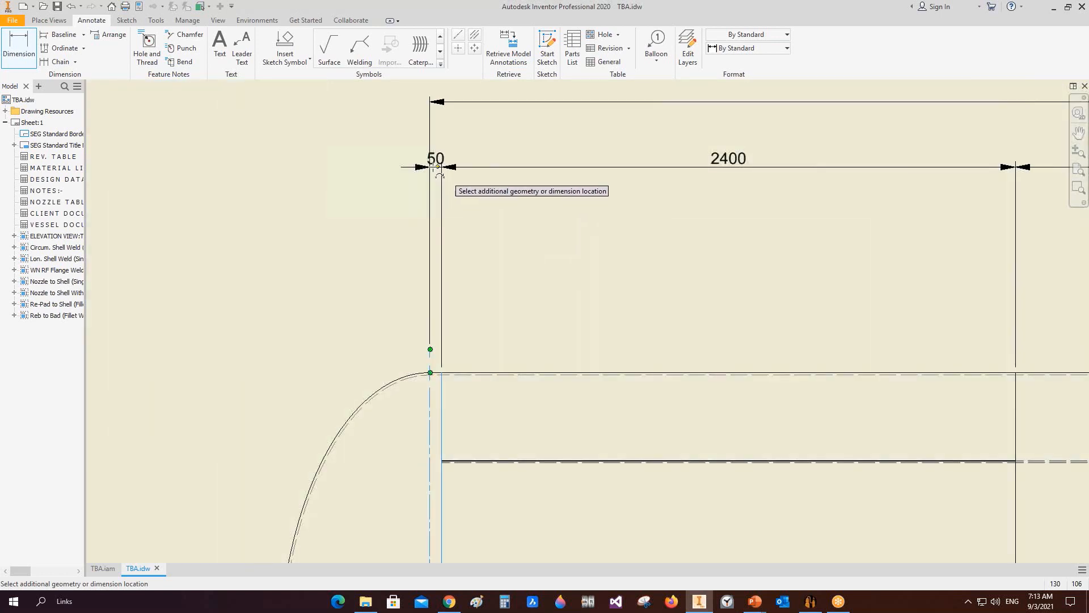
{"action": "left_click", "coordinate": [383, 168]}
{"action": "scroll", "coordinate": [382, 169], "scroll_direction": "down", "scroll_amount": 4}
{"action": "middle_click_drag", "start_coordinate": [973, 263], "coordinate": [789, 284]}
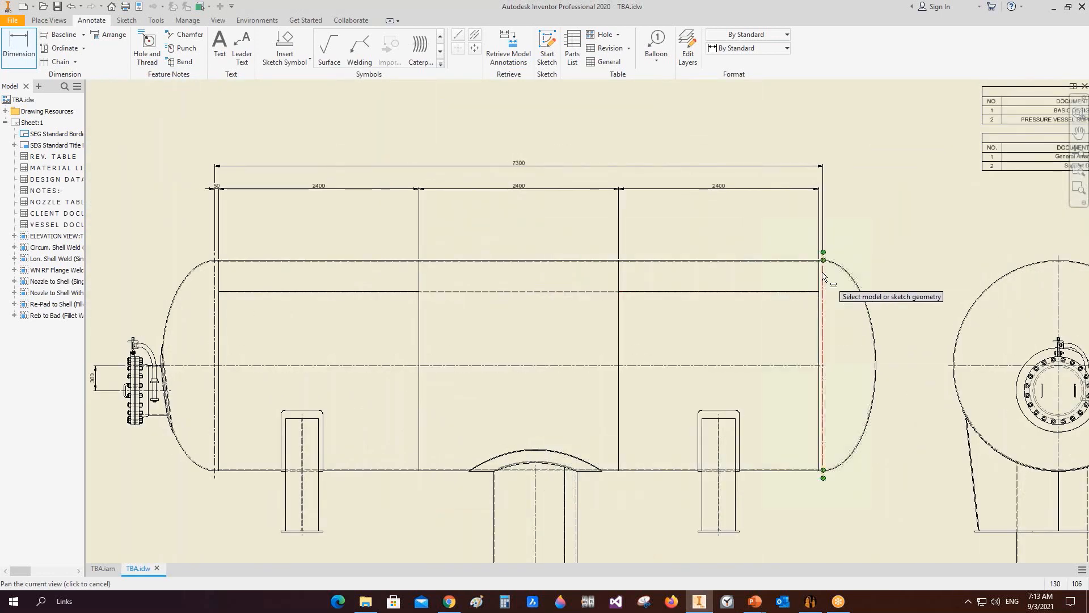
Step: Dimension the matching straight-flange gap between the last shell course and the right tangent line, then exit the dimension command
{"action": "left_click", "coordinate": [821, 278]}
{"action": "left_click", "coordinate": [836, 186]}
{"action": "right_click", "coordinate": [851, 166]}
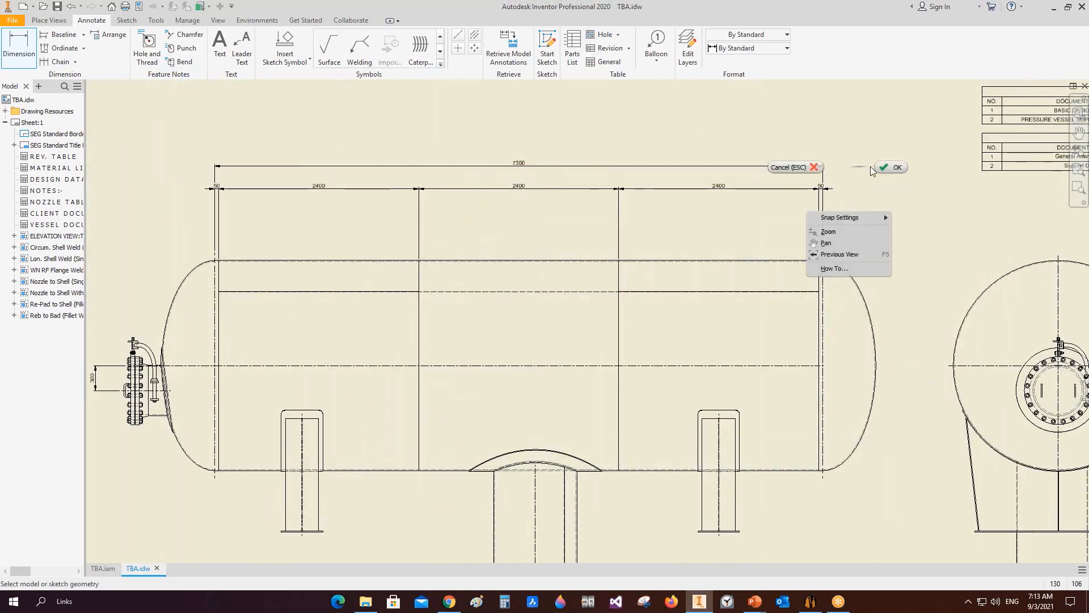
{"action": "left_click", "coordinate": [813, 167]}
Step: Edit the right straight-flange dimension's text to add S.F. on a new line below the value
{"action": "right_click", "coordinate": [821, 187]}
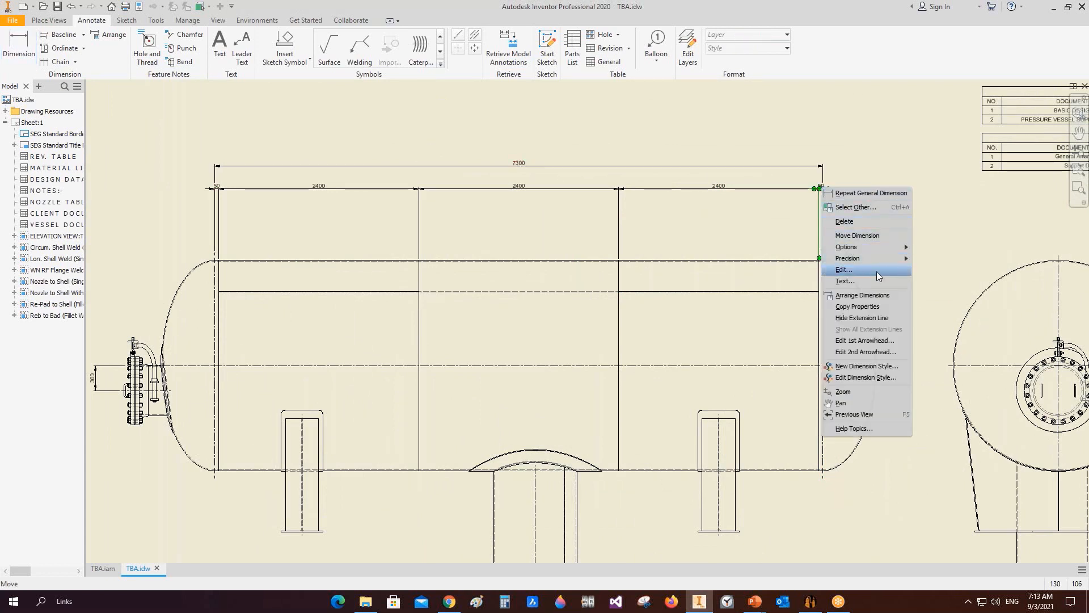
{"action": "left_click", "coordinate": [872, 283]}
{"action": "key", "text": "Return"}
{"action": "type", "text": "S.F."}
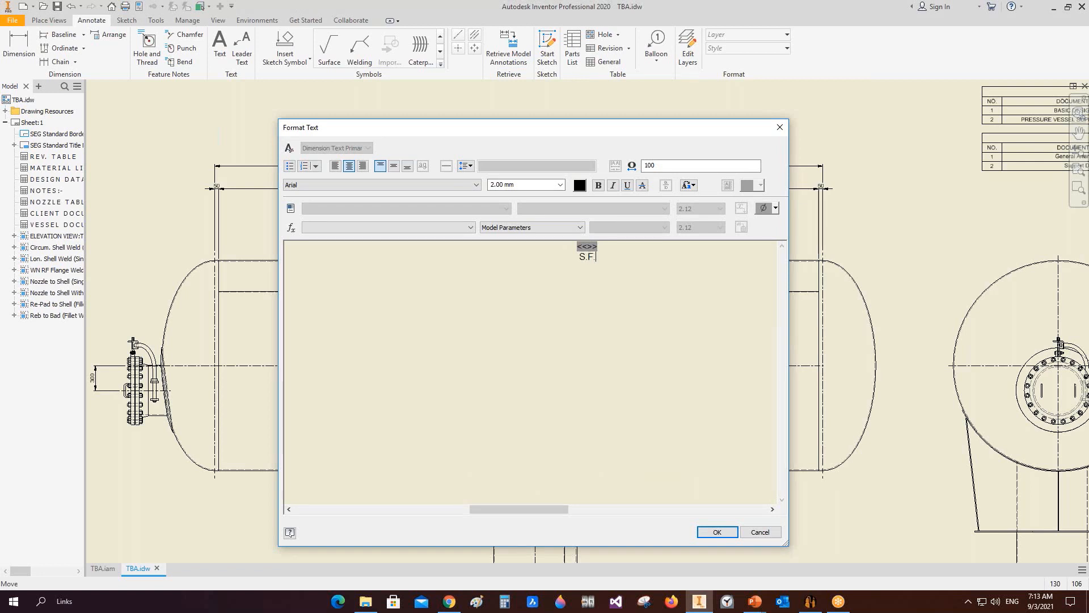
{"action": "left_click", "coordinate": [717, 532]}
Step: Copy the right S.F. dimension's properties onto the left straight-flange dimension
{"action": "scroll", "coordinate": [817, 187], "scroll_direction": "up", "scroll_amount": 5}
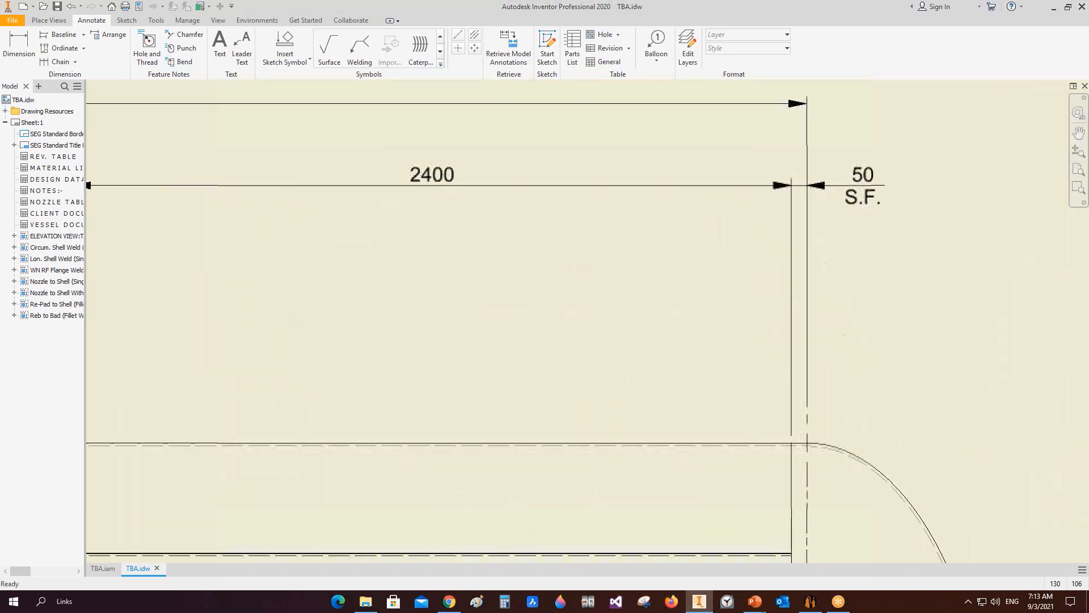
{"action": "right_click", "coordinate": [858, 186]}
{"action": "left_click", "coordinate": [889, 291]}
{"action": "scroll", "coordinate": [860, 289], "scroll_direction": "down", "scroll_amount": 4}
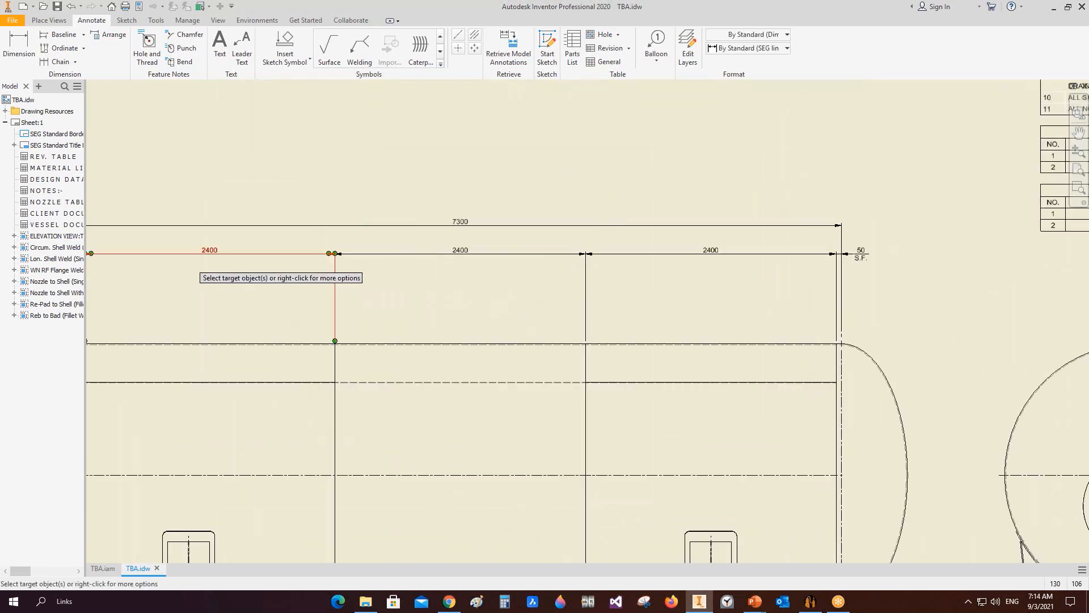
{"action": "middle_click_drag", "start_coordinate": [112, 271], "coordinate": [420, 246]}
{"action": "key", "text": "Escape"}
Step: Add a vertical dimension across the shell's diameter in the middle of the elevation view
{"action": "middle_click_drag", "start_coordinate": [696, 366], "coordinate": [597, 252]}
{"action": "scroll", "coordinate": [597, 252], "scroll_direction": "up", "scroll_amount": 3}
{"action": "key", "text": "d"}
{"action": "left_click", "coordinate": [635, 177]}
{"action": "scroll", "coordinate": [620, 251], "scroll_direction": "down", "scroll_amount": 2}
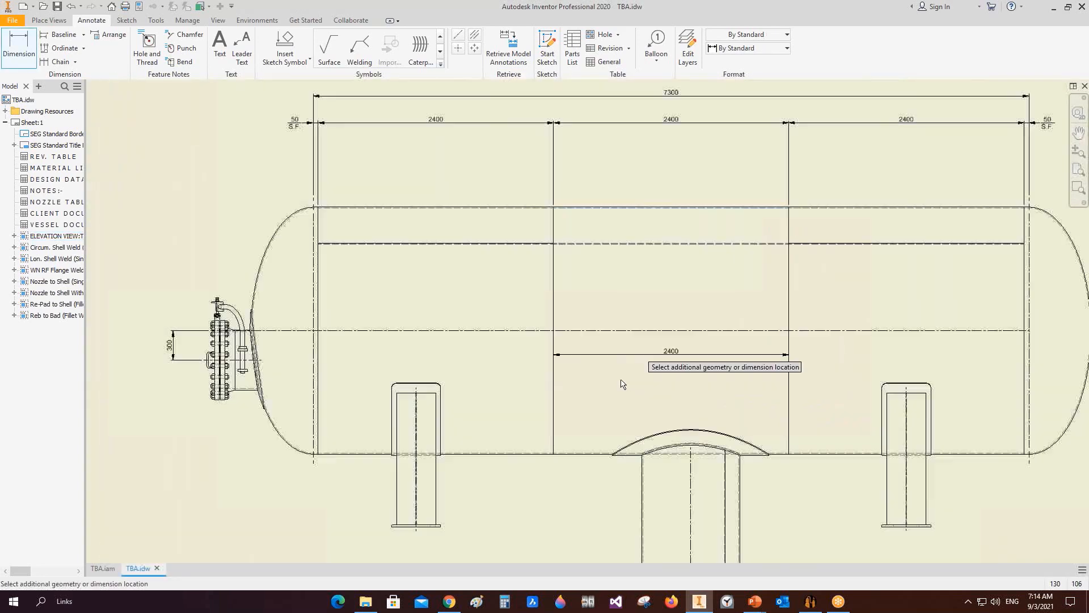
{"action": "scroll", "coordinate": [608, 429], "scroll_direction": "up", "scroll_amount": 5}
{"action": "left_click", "coordinate": [602, 521]}
{"action": "scroll", "coordinate": [612, 278], "scroll_direction": "up", "scroll_amount": 1}
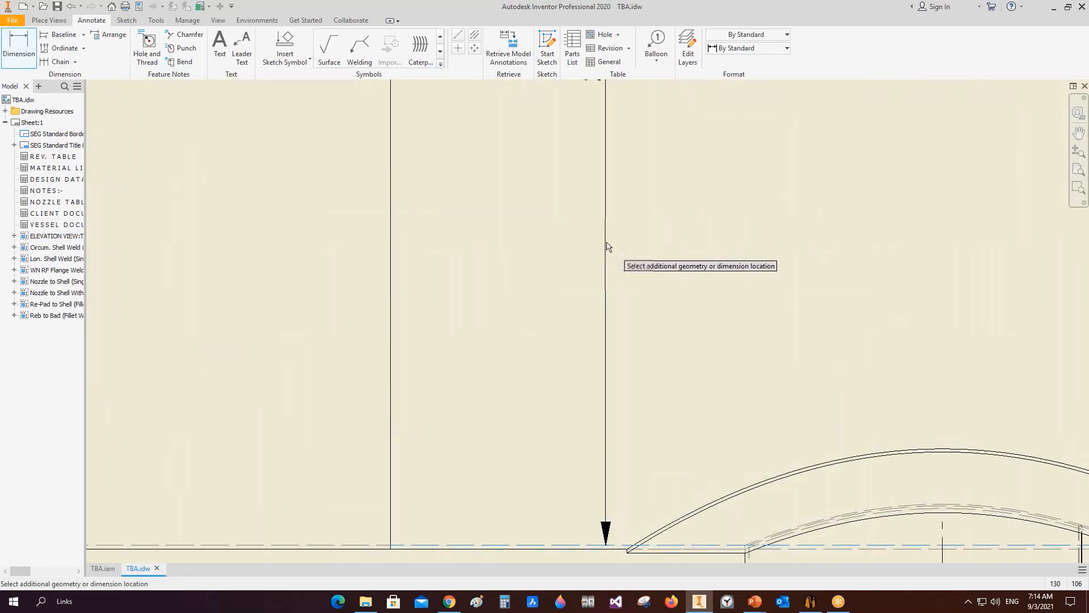
{"action": "scroll", "coordinate": [607, 250], "scroll_direction": "down", "scroll_amount": 7}
{"action": "middle_click_drag", "start_coordinate": [606, 274], "coordinate": [606, 331]}
{"action": "scroll", "coordinate": [598, 287], "scroll_direction": "up", "scroll_amount": 3}
{"action": "left_click", "coordinate": [597, 287]}
{"action": "right_click", "coordinate": [608, 208]}
{"action": "left_click", "coordinate": [648, 207]}
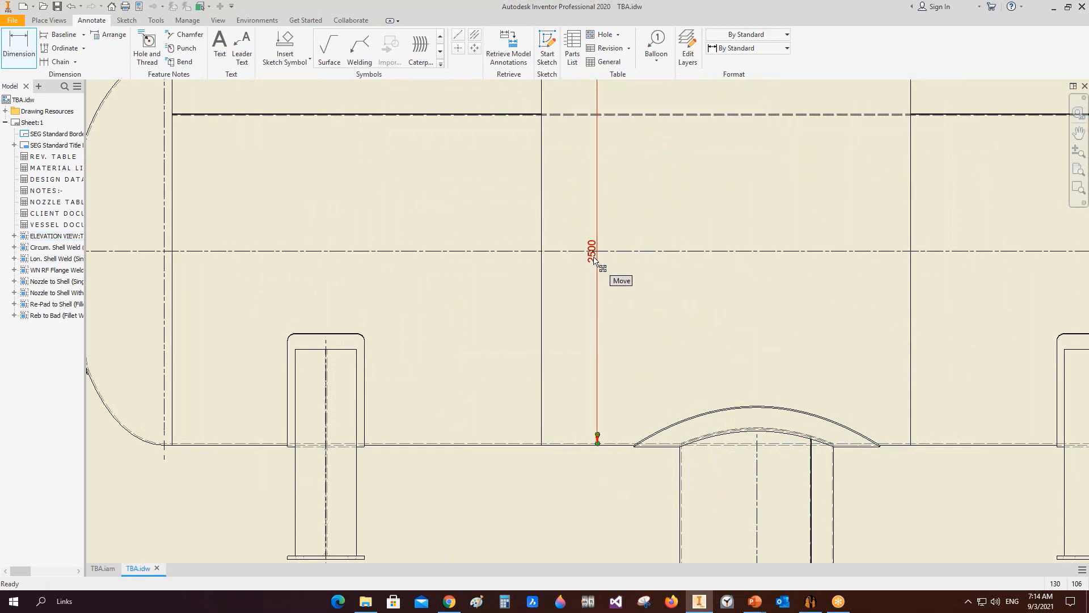
Step: Edit the shell diameter dimension's text to prefix it with I.D
{"action": "right_click", "coordinate": [593, 255]}
{"action": "left_click", "coordinate": [639, 352]}
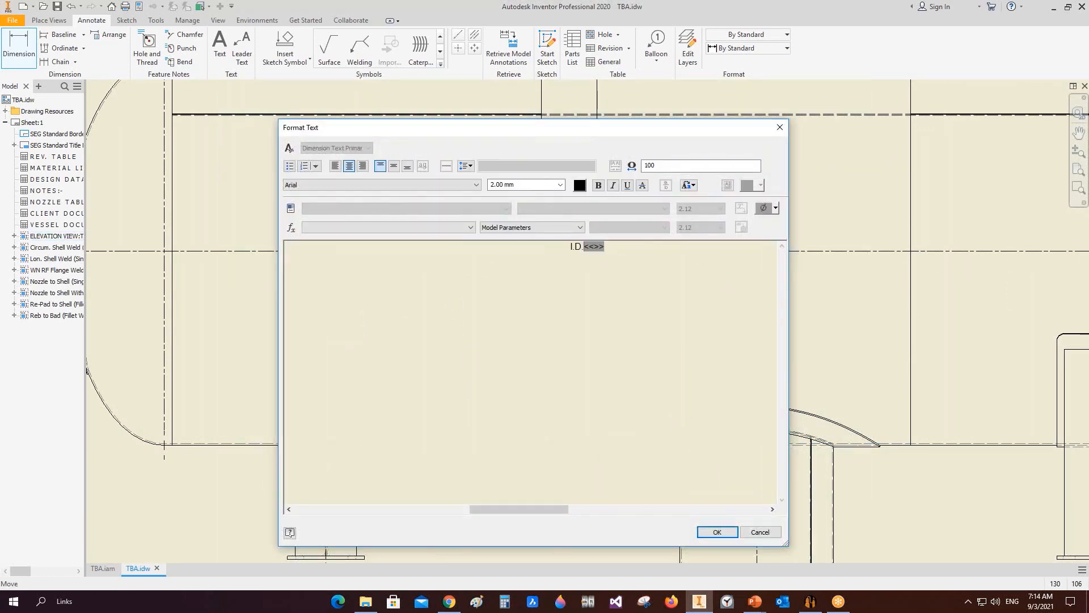
{"action": "left_click", "coordinate": [715, 533]}
{"action": "scroll", "coordinate": [624, 340], "scroll_direction": "down", "scroll_amount": 3}
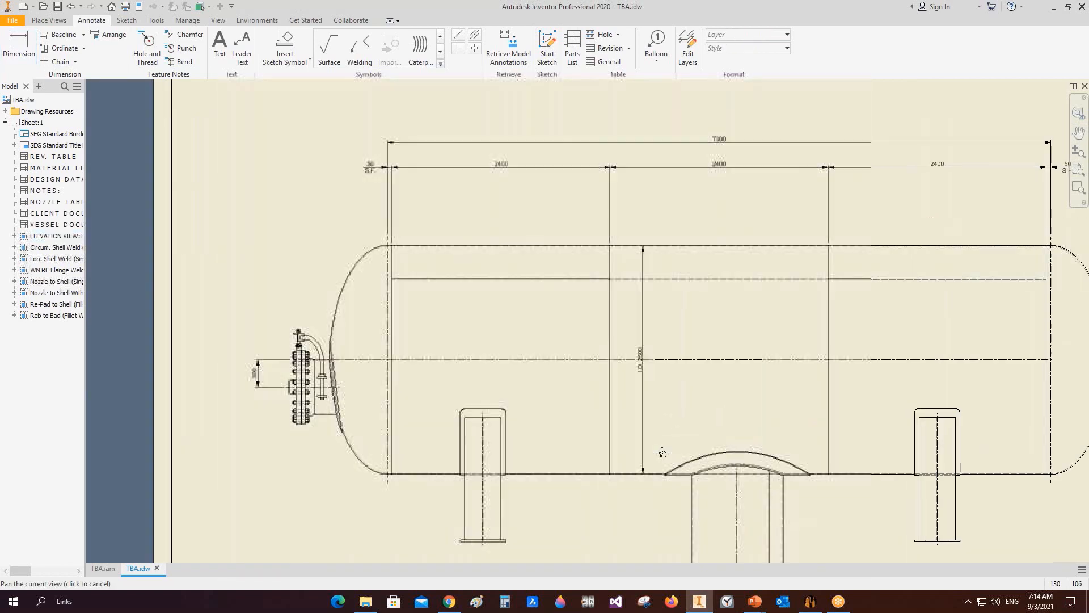
{"action": "scroll", "coordinate": [627, 340], "scroll_direction": "up", "scroll_amount": 5}
{"action": "scroll", "coordinate": [621, 306], "scroll_direction": "down", "scroll_amount": 2}
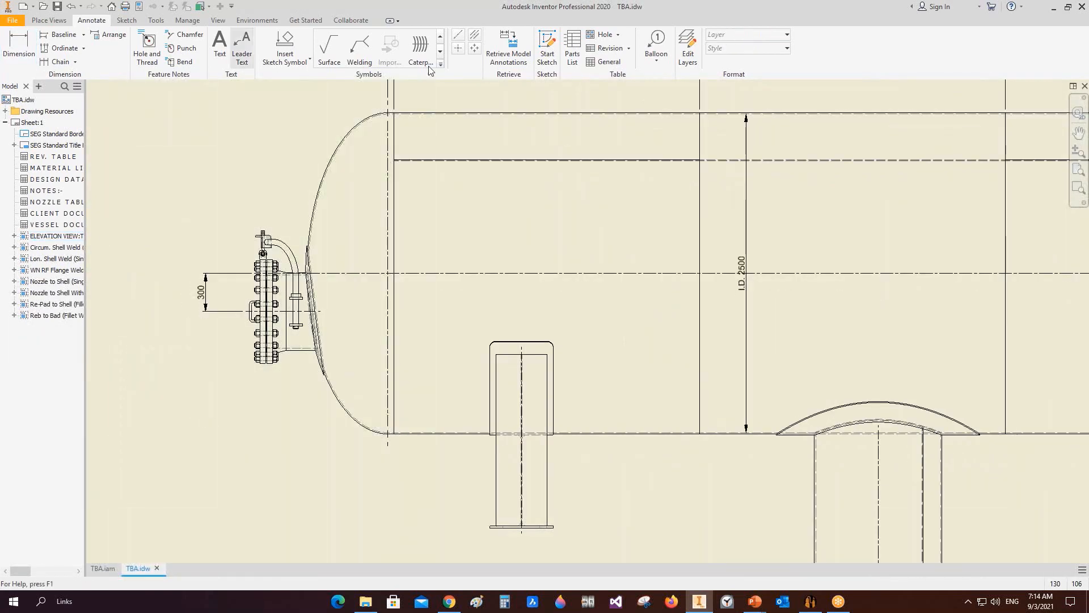
Step: Place a Nozzle Tag No. balloon on the left head nozzle, using the Parts Only (legacy) BOM view
{"action": "left_click", "coordinate": [660, 45]}
{"action": "left_click", "coordinate": [736, 49]}
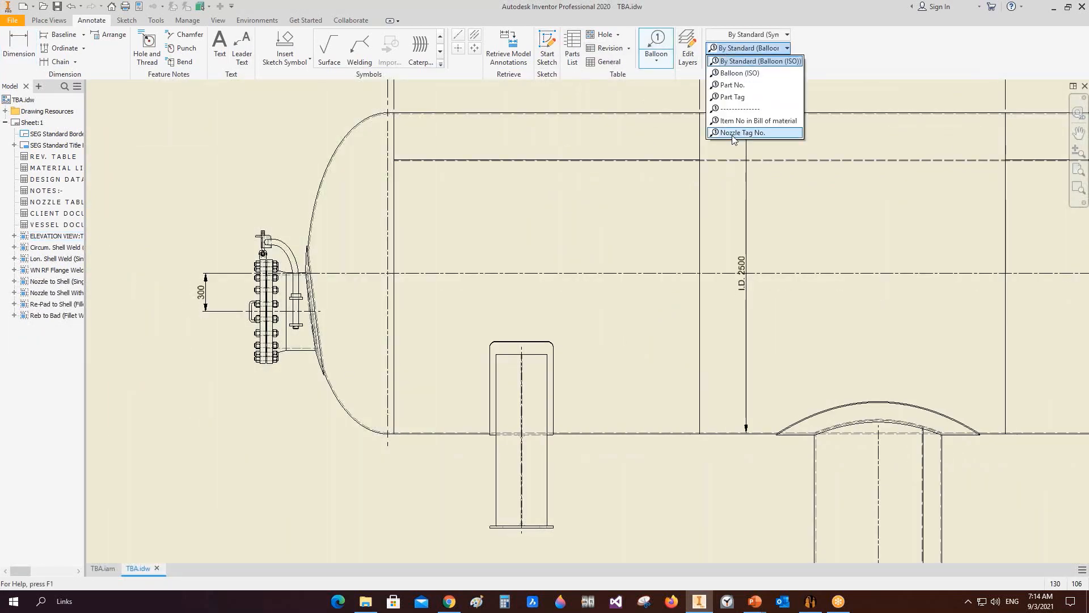
{"action": "left_click", "coordinate": [732, 135]}
{"action": "scroll", "coordinate": [336, 286], "scroll_direction": "up", "scroll_amount": 5}
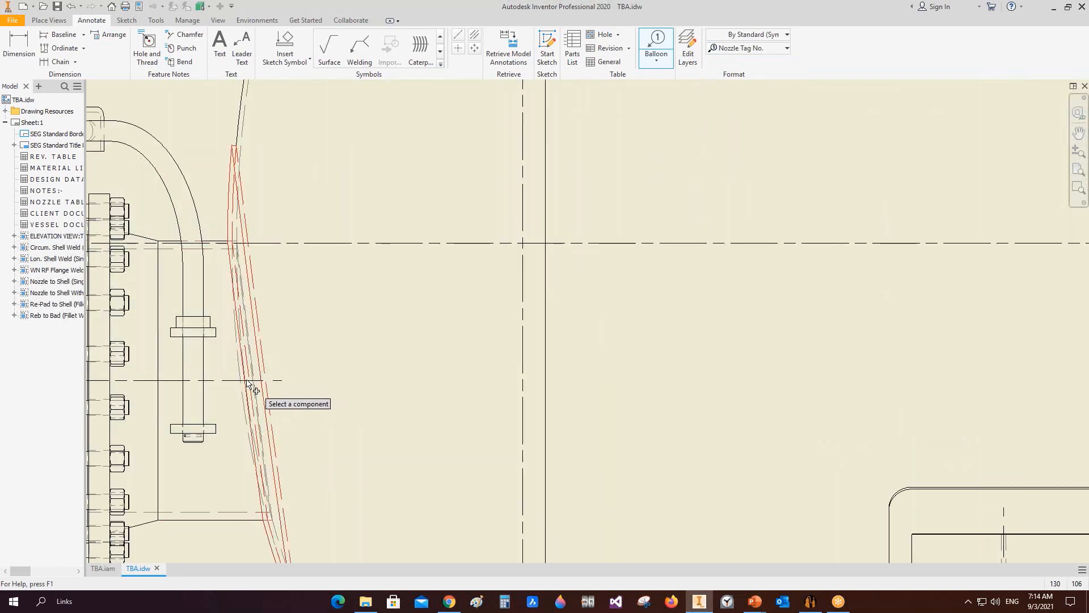
{"action": "left_click", "coordinate": [247, 384]}
{"action": "left_click", "coordinate": [170, 176]}
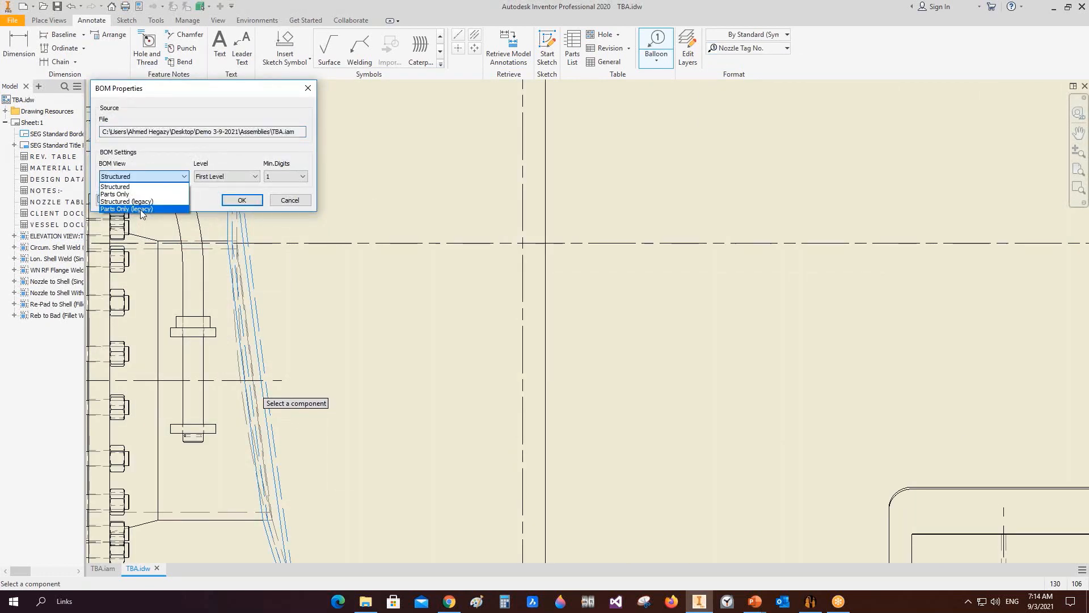
{"action": "left_click", "coordinate": [141, 210]}
{"action": "left_click", "coordinate": [236, 203]}
{"action": "scroll", "coordinate": [309, 257], "scroll_direction": "down", "scroll_amount": 3}
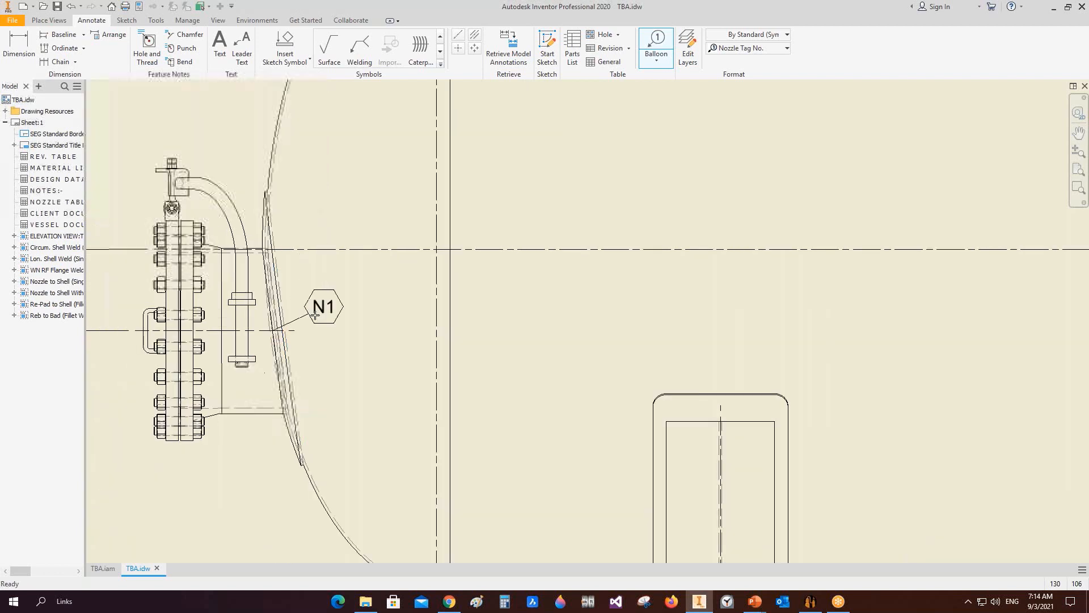
{"action": "middle_click_drag", "start_coordinate": [280, 316], "coordinate": [535, 296]}
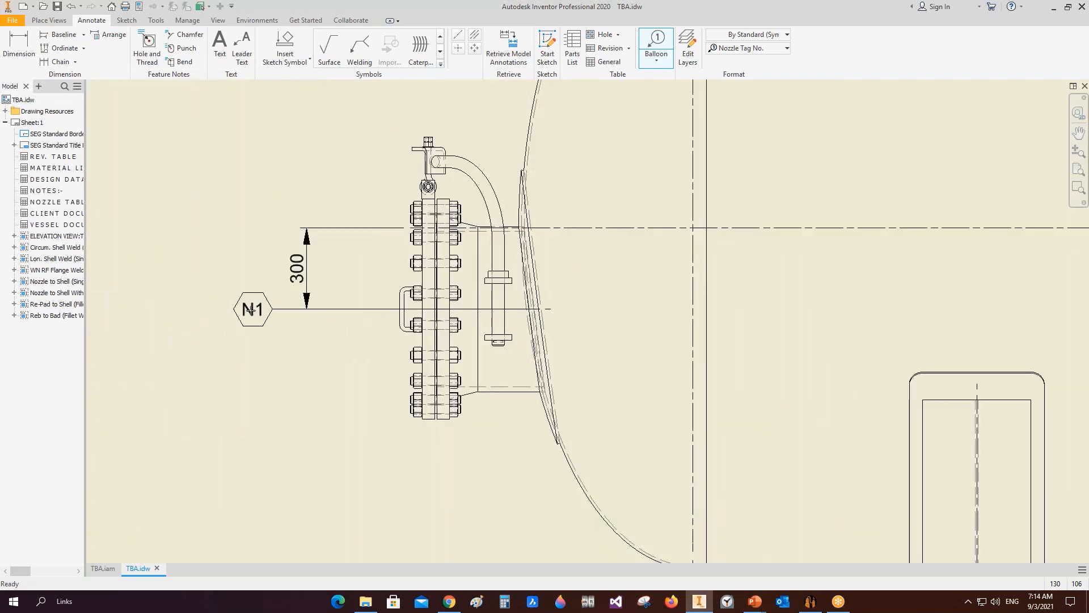
{"action": "right_click", "coordinate": [240, 310]}
{"action": "left_click", "coordinate": [305, 307]}
Step: Place a nozzle tag balloon on the nozzle at the bottom of the boot
{"action": "scroll", "coordinate": [292, 305], "scroll_direction": "down", "scroll_amount": 2}
{"action": "mouse_move", "coordinate": [261, 203]}
{"action": "middle_mouse_down"}
{"action": "mouse_move", "coordinate": [236, 165]}
{"action": "mouse_move", "coordinate": [241, 85]}
{"action": "middle_mouse_up"}
{"action": "scroll", "coordinate": [267, 108], "scroll_direction": "down", "scroll_amount": 2}
{"action": "scroll", "coordinate": [721, 386], "scroll_direction": "up", "scroll_amount": 5}
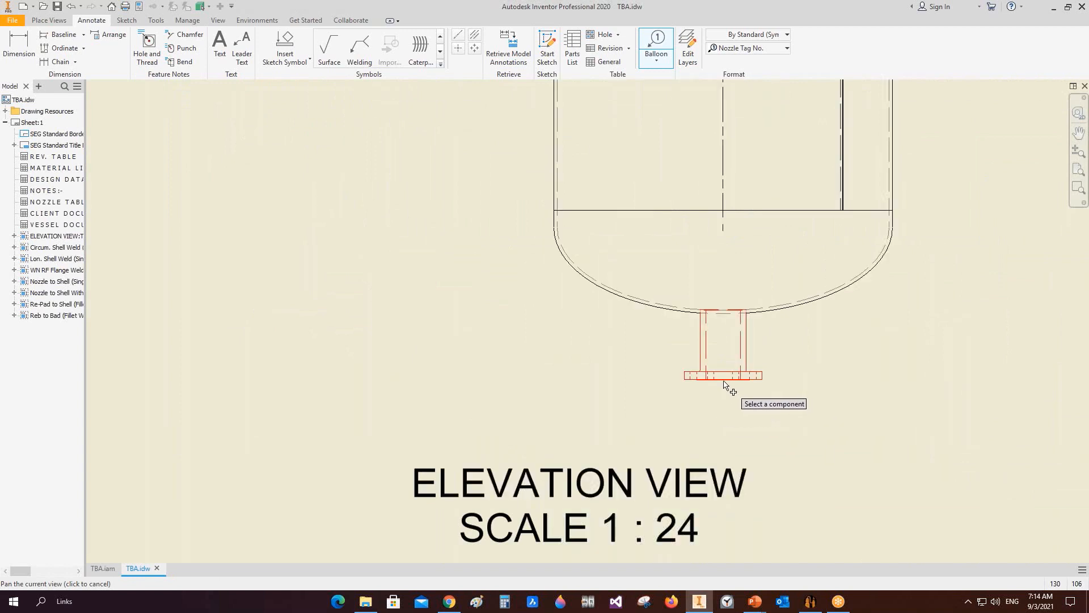
{"action": "left_click", "coordinate": [724, 383]}
{"action": "scroll", "coordinate": [716, 437], "scroll_direction": "down", "scroll_amount": 3}
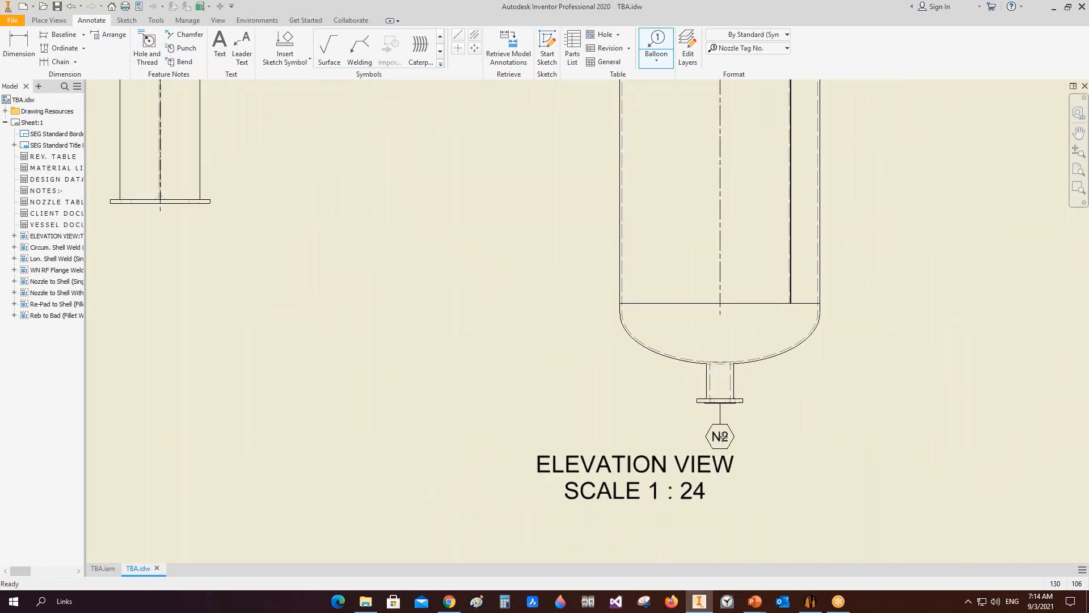
{"action": "right_click", "coordinate": [721, 437]}
{"action": "left_click", "coordinate": [777, 437]}
Step: Attach a second balloon to the boot nozzle's N2 balloon
{"action": "scroll", "coordinate": [698, 363], "scroll_direction": "down", "scroll_amount": 3}
{"action": "middle_click_drag", "start_coordinate": [674, 285], "coordinate": [681, 228]}
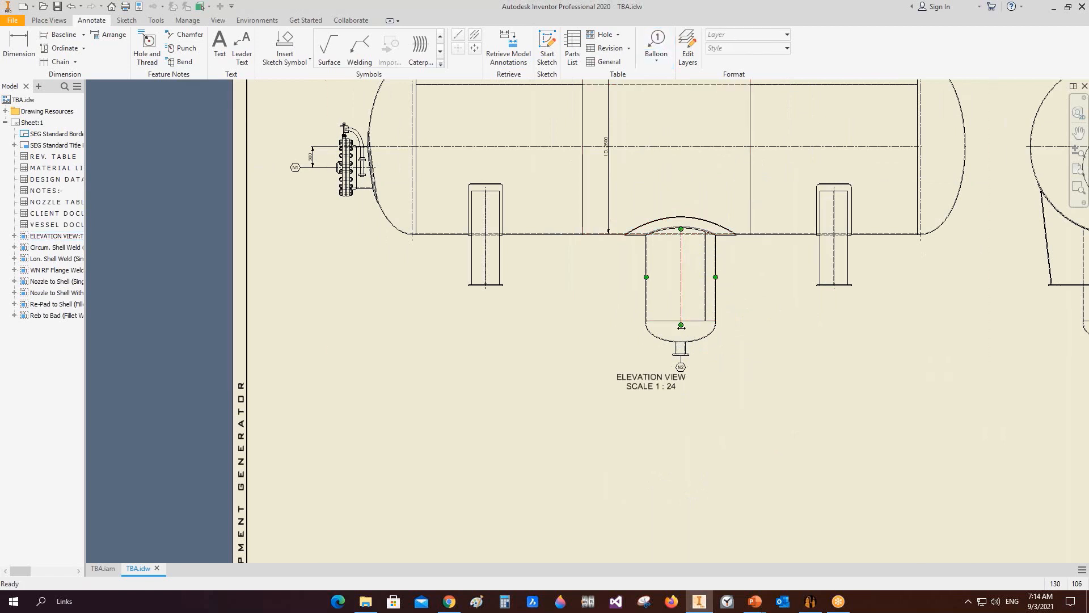
{"action": "right_click", "coordinate": [685, 369]}
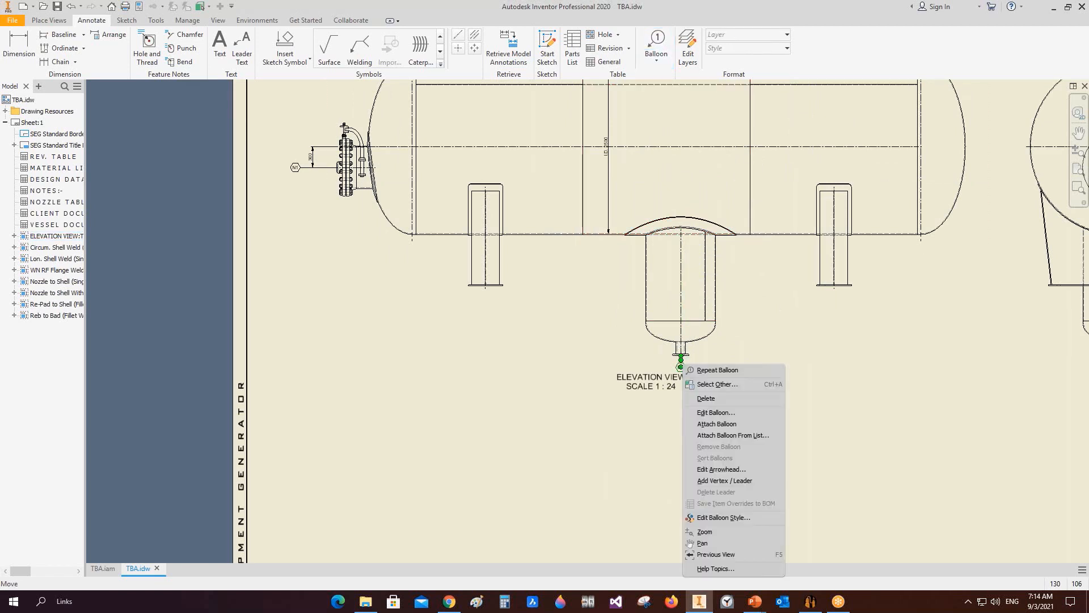
{"action": "left_click", "coordinate": [717, 424]}
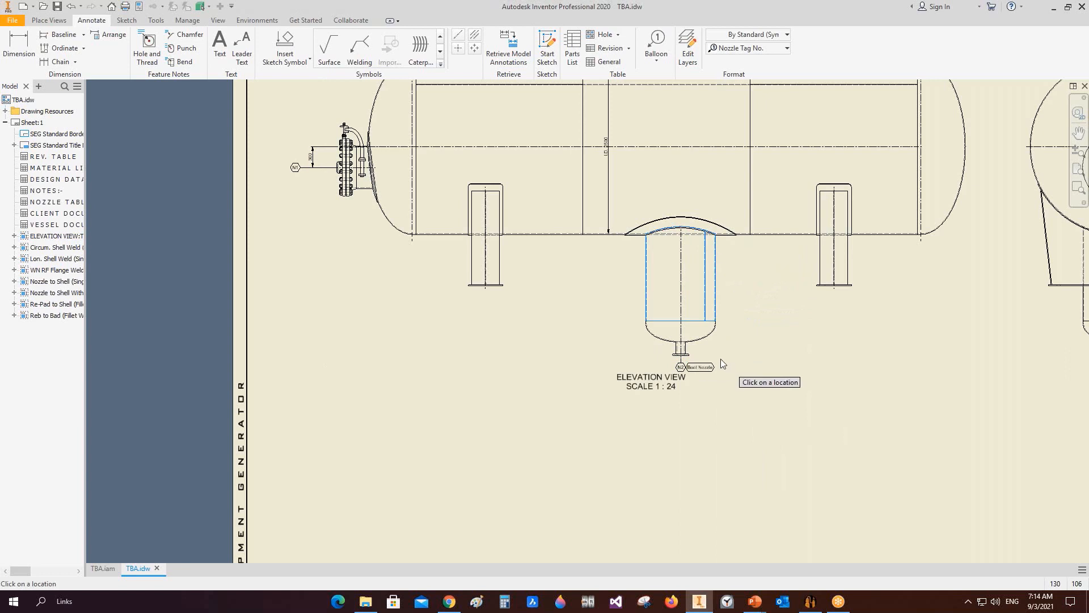
{"action": "key", "text": "Escape"}
Step: Move the elevation view label down below the boot nozzle balloons
{"action": "scroll", "coordinate": [684, 370], "scroll_direction": "up", "scroll_amount": 5}
{"action": "scroll", "coordinate": [621, 398], "scroll_direction": "down", "scroll_amount": 2}
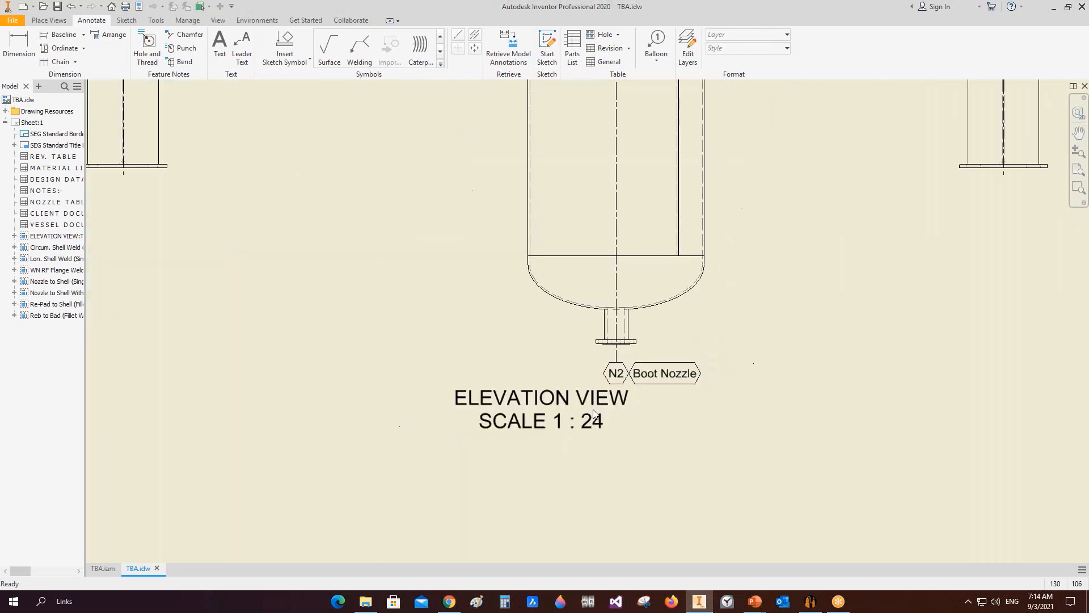
{"action": "left_click_drag", "start_coordinate": [564, 403], "coordinate": [567, 452]}
{"action": "scroll", "coordinate": [574, 397], "scroll_direction": "down", "scroll_amount": 6}
{"action": "middle_click_drag", "start_coordinate": [671, 405], "coordinate": [671, 444]}
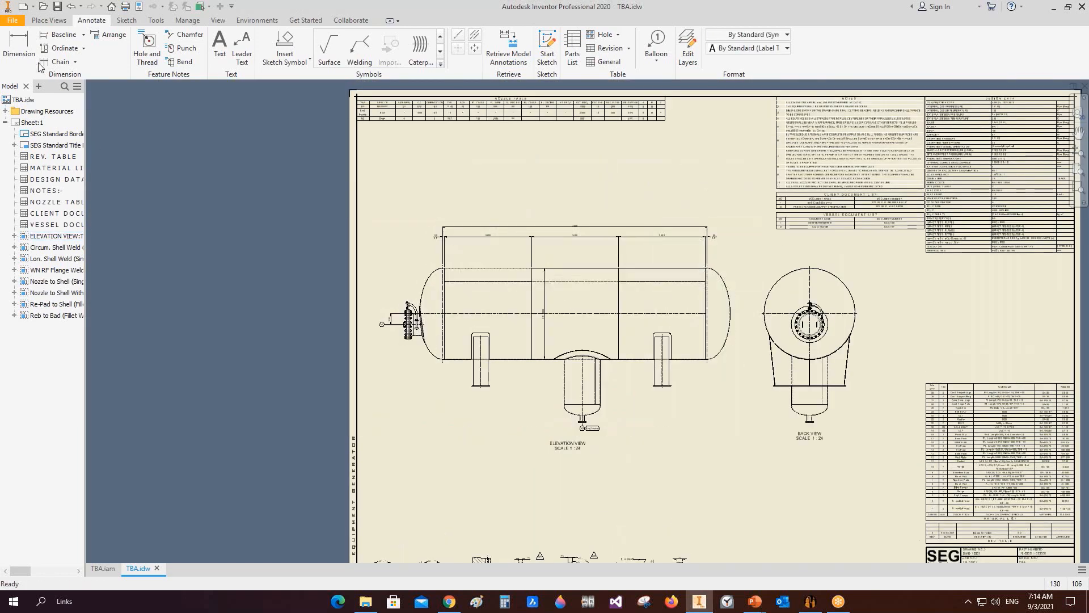
Step: Dimension the left nozzle's flange face to the left tangent line below the view
{"action": "key", "text": "d"}
{"action": "scroll", "coordinate": [448, 275], "scroll_direction": "up", "scroll_amount": 8}
{"action": "scroll", "coordinate": [455, 281], "scroll_direction": "down", "scroll_amount": 3}
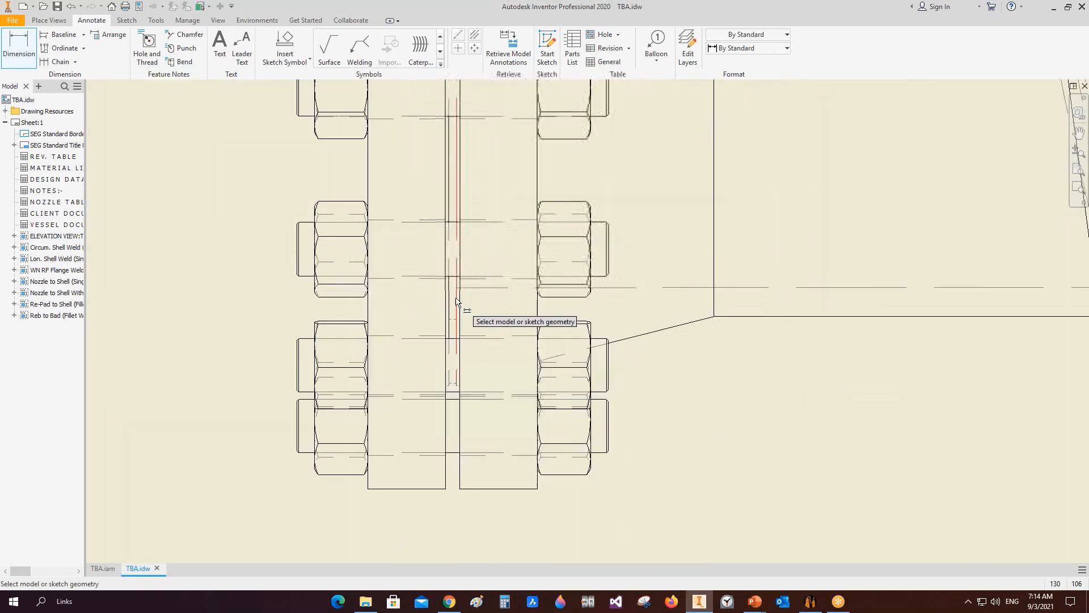
{"action": "left_click", "coordinate": [456, 305]}
{"action": "scroll", "coordinate": [455, 305], "scroll_direction": "down", "scroll_amount": 4}
{"action": "left_click", "coordinate": [787, 427]}
{"action": "scroll", "coordinate": [756, 402], "scroll_direction": "down", "scroll_amount": 6}
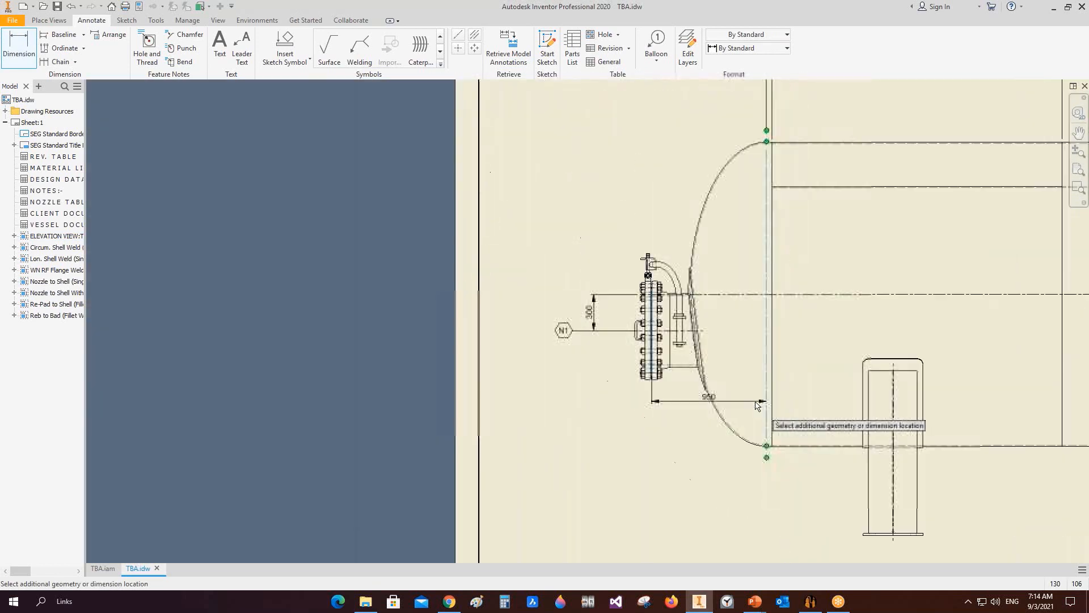
{"action": "left_click", "coordinate": [739, 519]}
Step: Dimension from the left tangent line to the first saddle centerline and between the two saddle centerlines
{"action": "left_click", "coordinate": [761, 419]}
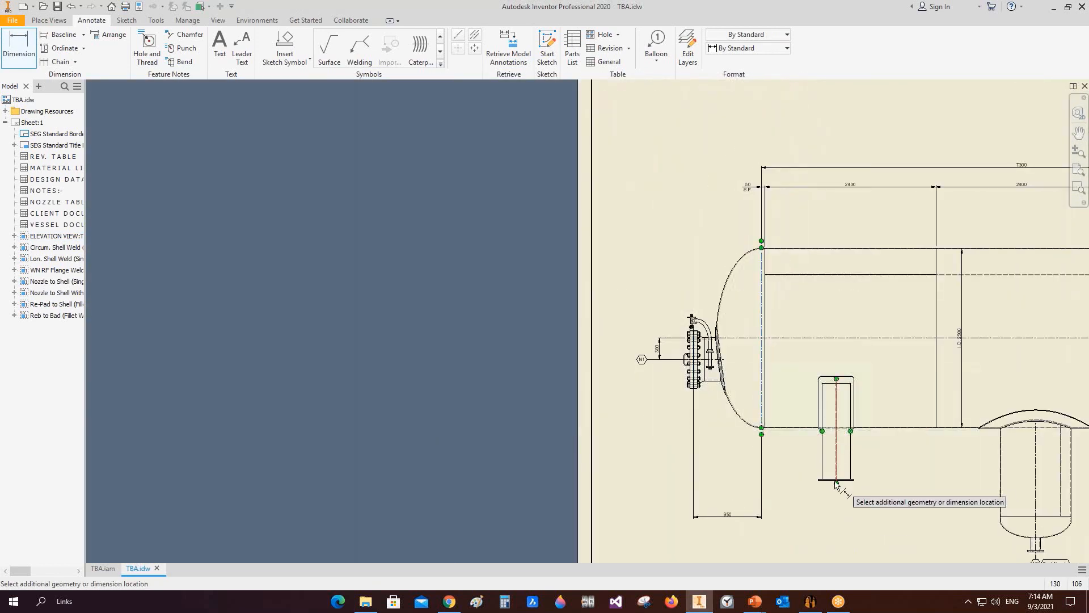
{"action": "left_click", "coordinate": [837, 477]}
{"action": "left_click", "coordinate": [787, 525]}
{"action": "middle_click_drag", "start_coordinate": [841, 476], "coordinate": [670, 373]}
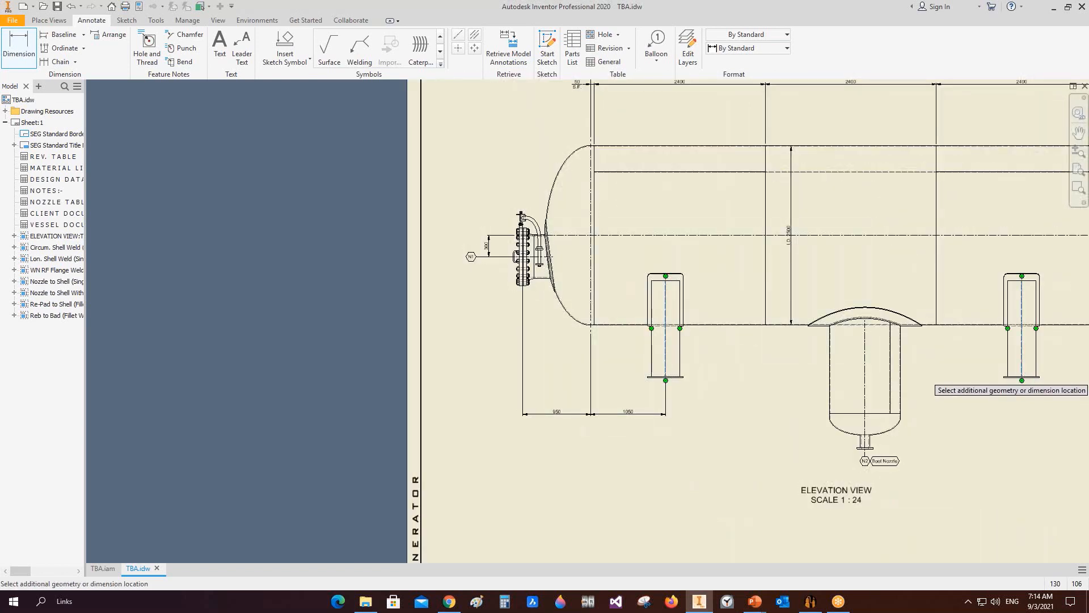
{"action": "left_click", "coordinate": [956, 482]}
{"action": "middle_click_drag", "start_coordinate": [984, 437], "coordinate": [727, 420]}
{"action": "scroll", "coordinate": [779, 339], "scroll_direction": "up", "scroll_amount": 3}
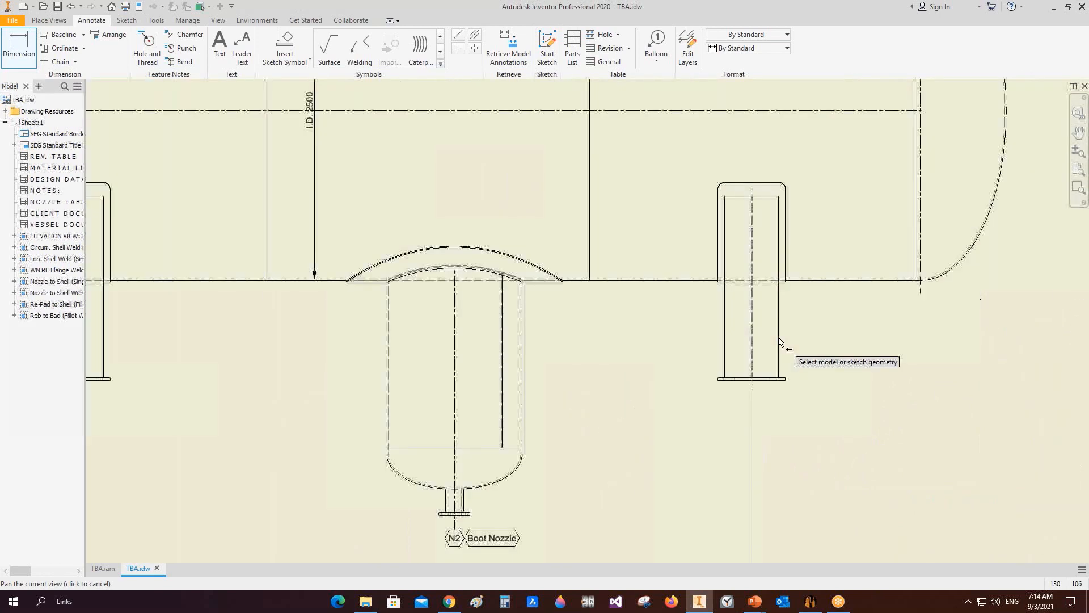
{"action": "scroll", "coordinate": [779, 339], "scroll_direction": "up", "scroll_amount": 2}
Step: Dimension from the right saddle centerline to the right tangent line
{"action": "left_click", "coordinate": [728, 407]}
{"action": "scroll", "coordinate": [845, 349], "scroll_direction": "down", "scroll_amount": 2}
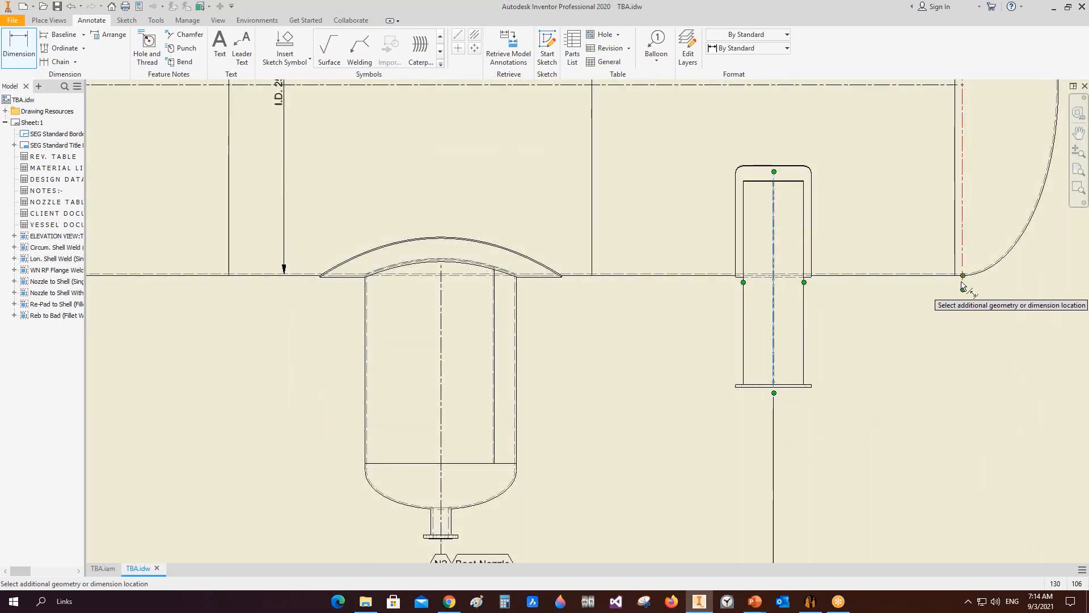
{"action": "left_click", "coordinate": [961, 283]}
{"action": "scroll", "coordinate": [927, 331], "scroll_direction": "down", "scroll_amount": 5}
{"action": "left_click", "coordinate": [794, 360]}
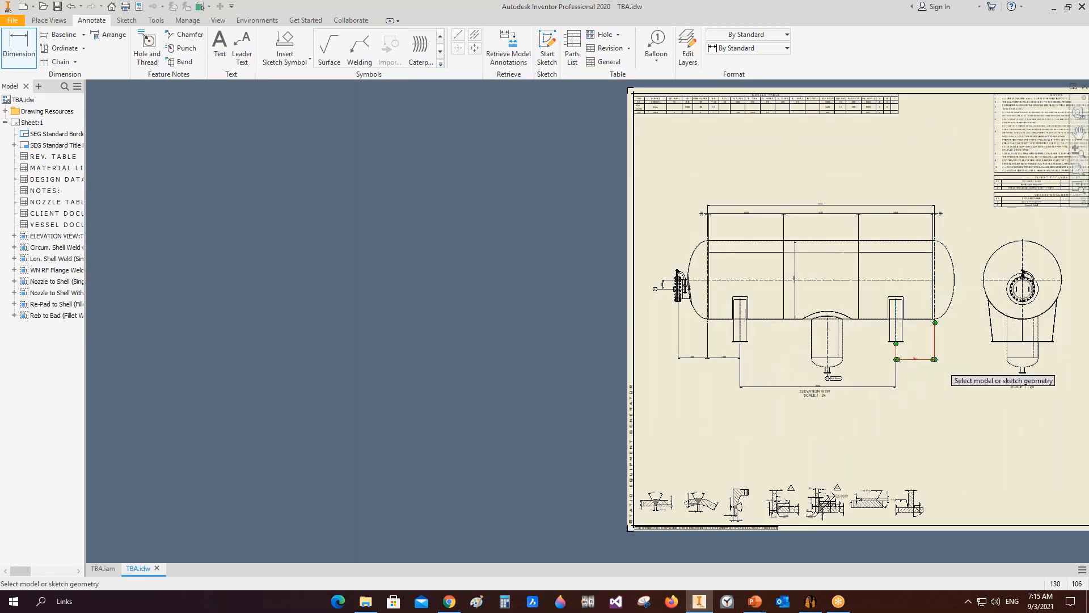
{"action": "middle_click_drag", "start_coordinate": [931, 361], "coordinate": [880, 355]}
{"action": "middle_click_drag", "start_coordinate": [833, 283], "coordinate": [822, 287]}
{"action": "key", "text": "Escape"}
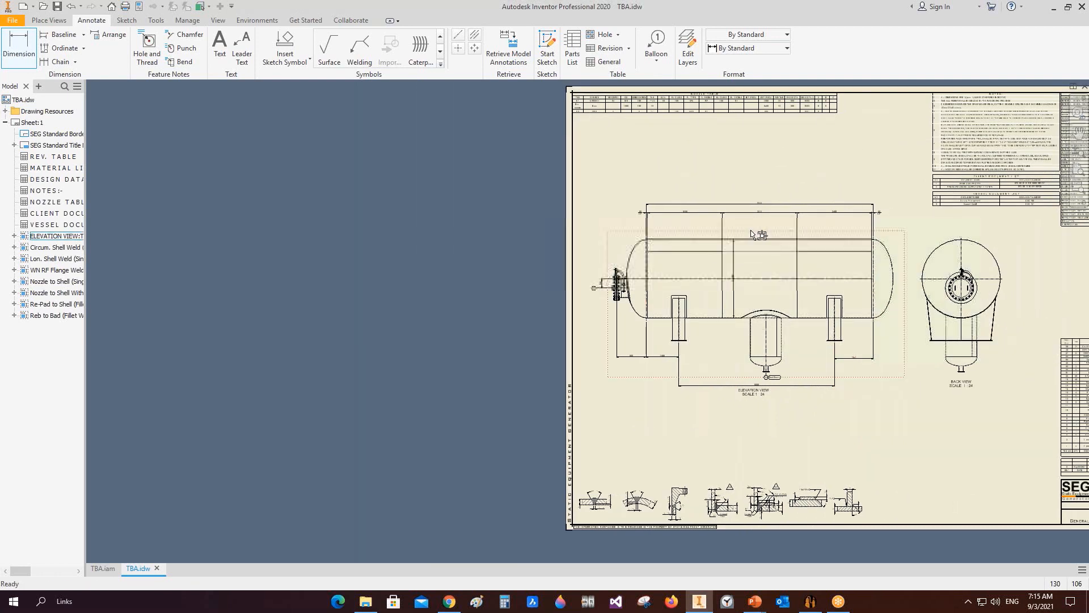
Step: Set the balloon style to Item No in Bill of material
{"action": "middle_click_drag", "start_coordinate": [758, 234], "coordinate": [734, 241]}
{"action": "left_click", "coordinate": [734, 54]}
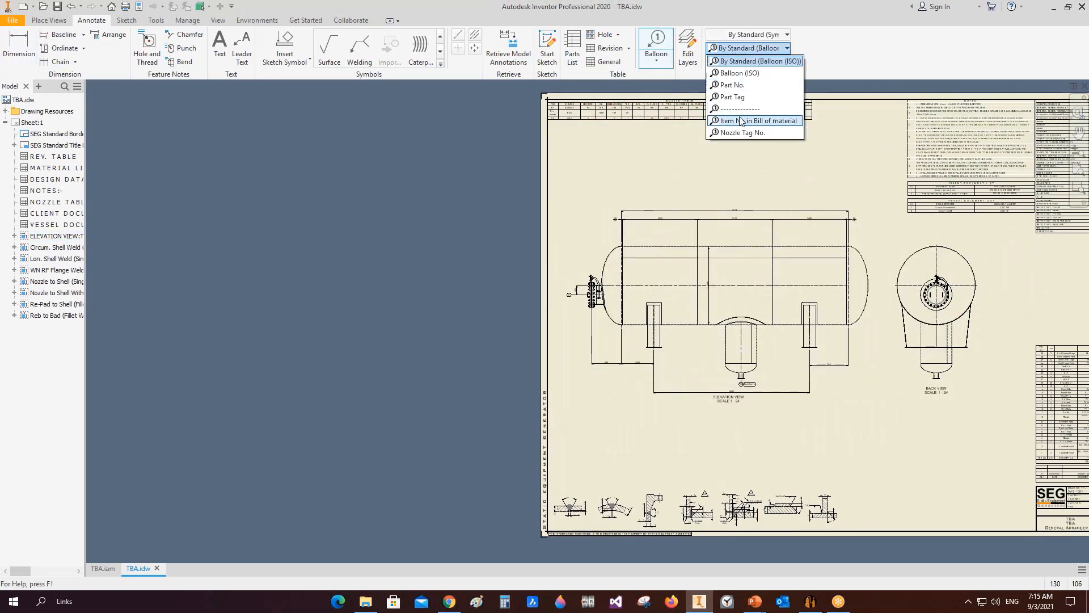
{"action": "left_click", "coordinate": [748, 121]}
Step: Place item-number balloons on the left head, a shell course and the left saddle in the elevation view
{"action": "scroll", "coordinate": [579, 259], "scroll_direction": "up", "scroll_amount": 5}
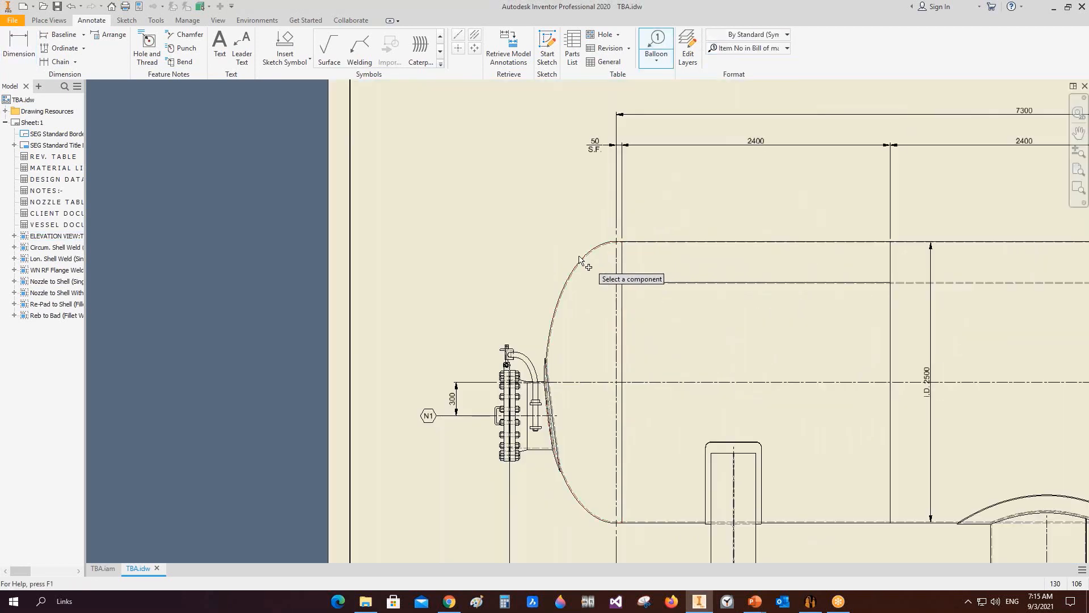
{"action": "left_click", "coordinate": [551, 227]}
{"action": "left_click", "coordinate": [669, 240]}
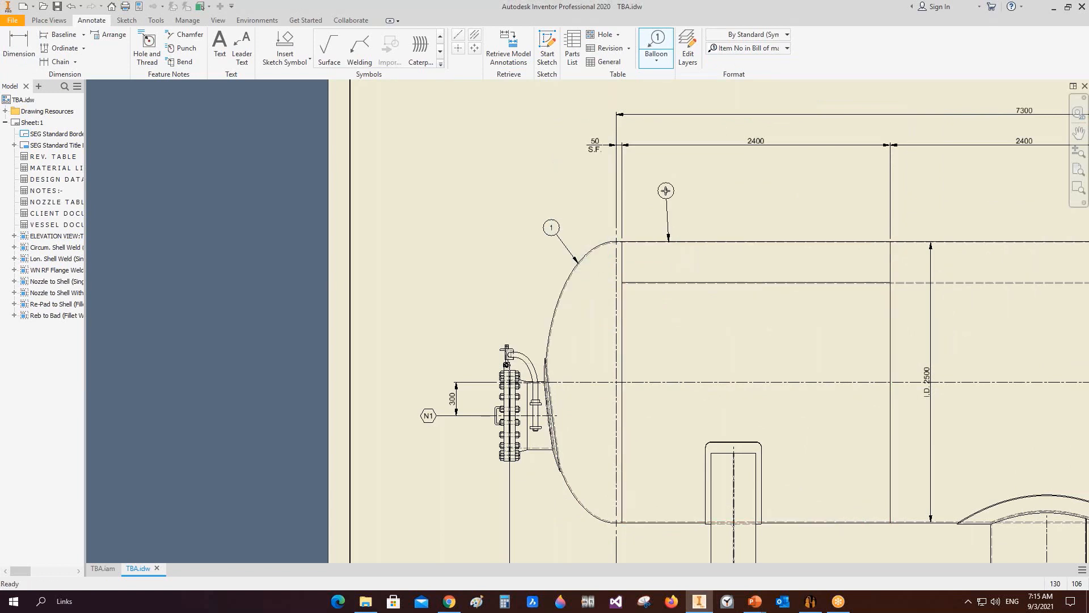
{"action": "left_click", "coordinate": [666, 184]}
{"action": "middle_click_drag", "start_coordinate": [709, 470], "coordinate": [721, 228]}
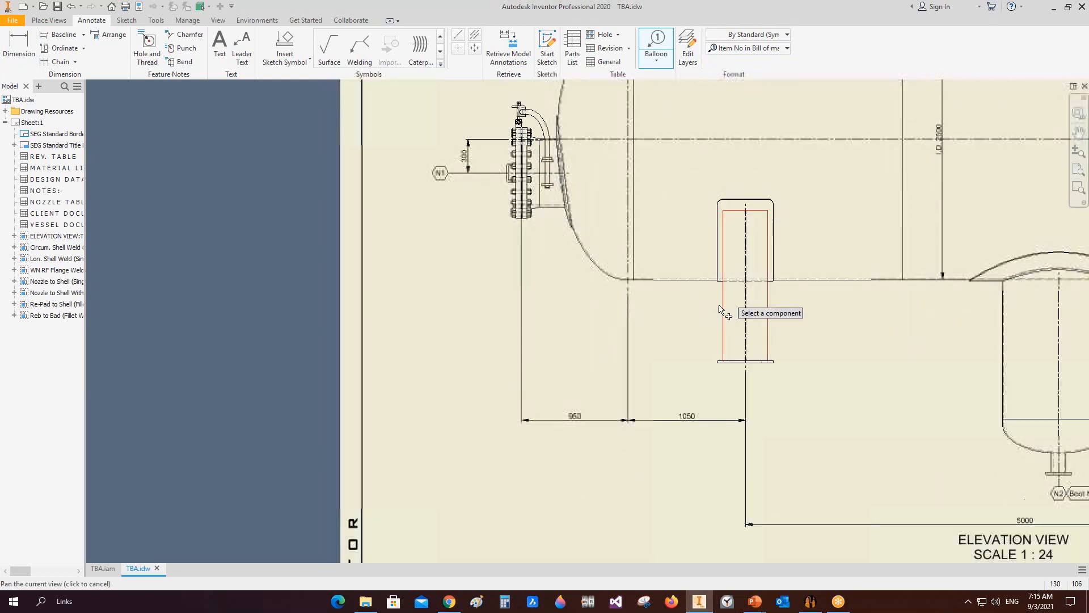
{"action": "left_click", "coordinate": [723, 310]}
{"action": "left_click", "coordinate": [685, 338]}
{"action": "right_click", "coordinate": [685, 339]}
{"action": "left_click", "coordinate": [716, 338]}
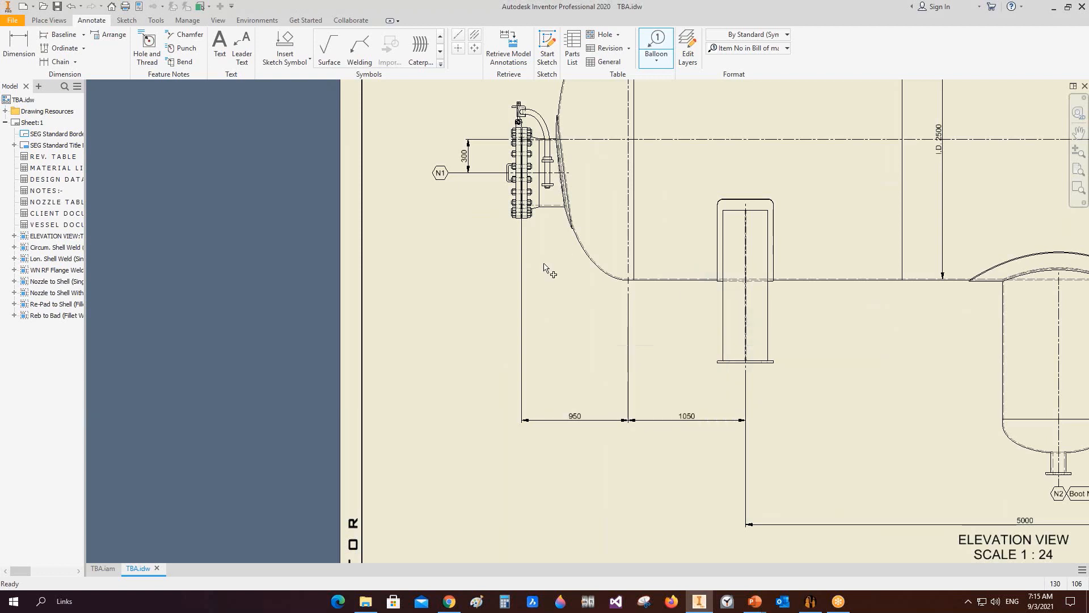
Step: Place an item-number balloon on the left nozzle and finish the balloon command
{"action": "right_click", "coordinate": [536, 248]}
{"action": "left_click", "coordinate": [568, 249]}
{"action": "right_click", "coordinate": [465, 255]}
{"action": "left_click", "coordinate": [434, 257]}
{"action": "scroll", "coordinate": [434, 257], "scroll_direction": "up", "scroll_amount": 3}
{"action": "middle_click_drag", "start_coordinate": [434, 257], "coordinate": [423, 419]}
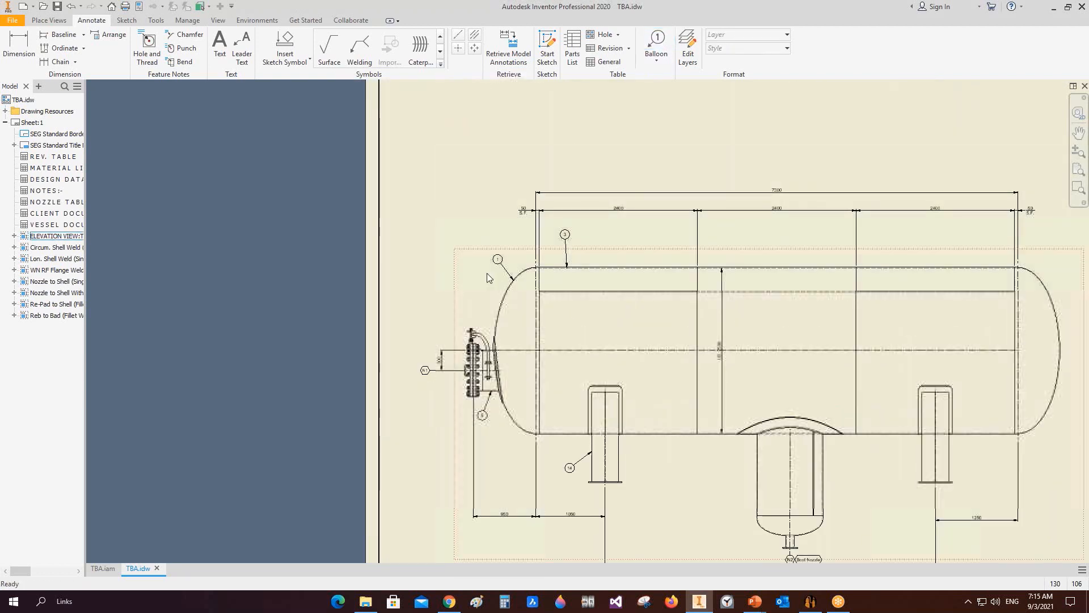
Step: Examine the material list item numbers and descriptions against the balloons on the elevation view
{"action": "scroll", "coordinate": [486, 277], "scroll_direction": "down", "scroll_amount": 3}
{"action": "scroll", "coordinate": [505, 255], "scroll_direction": "up", "scroll_amount": 3}
{"action": "scroll", "coordinate": [505, 255], "scroll_direction": "up", "scroll_amount": 3}
{"action": "mouse_move", "coordinate": [495, 270]}
{"action": "middle_mouse_down"}
{"action": "mouse_move", "coordinate": [442, 246]}
{"action": "mouse_move", "coordinate": [88, 151]}
{"action": "middle_mouse_up"}
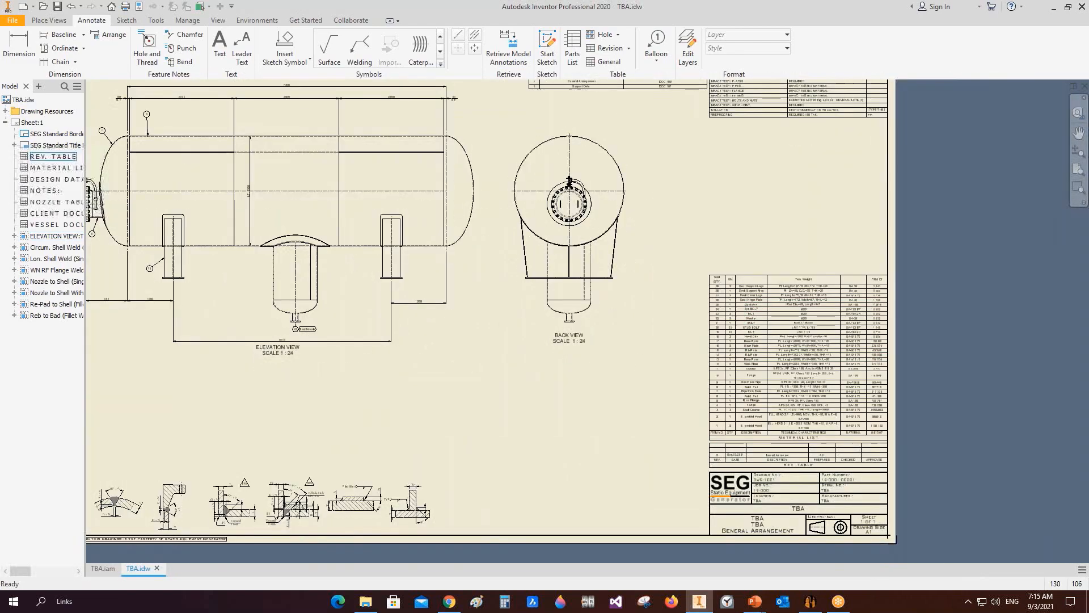
{"action": "scroll", "coordinate": [780, 528], "scroll_direction": "down", "scroll_amount": 3}
{"action": "scroll", "coordinate": [716, 435], "scroll_direction": "down", "scroll_amount": 5}
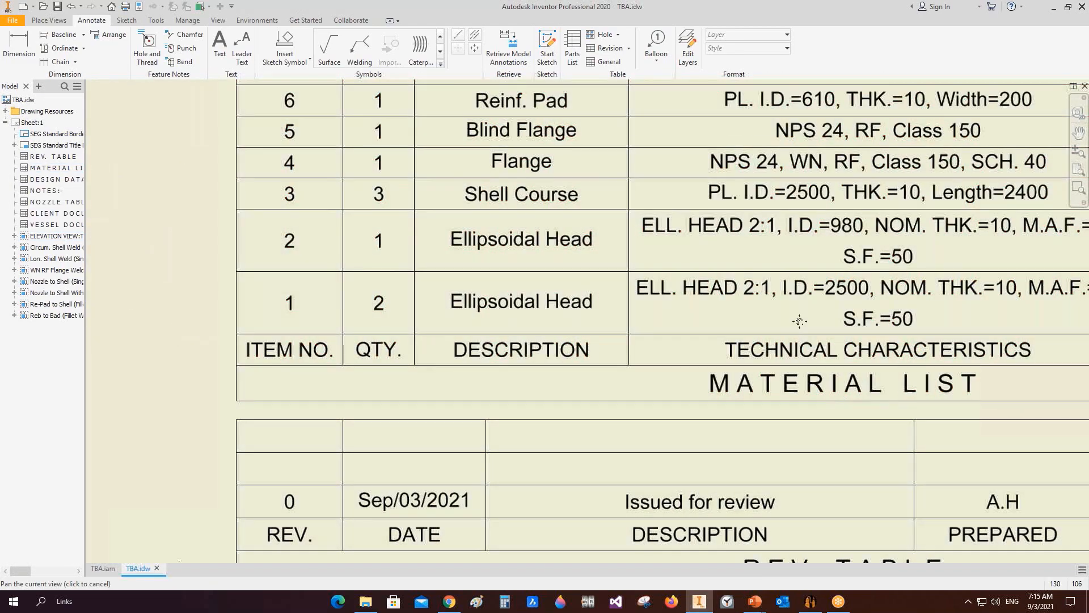
{"action": "middle_click_drag", "start_coordinate": [798, 316], "coordinate": [523, 325]}
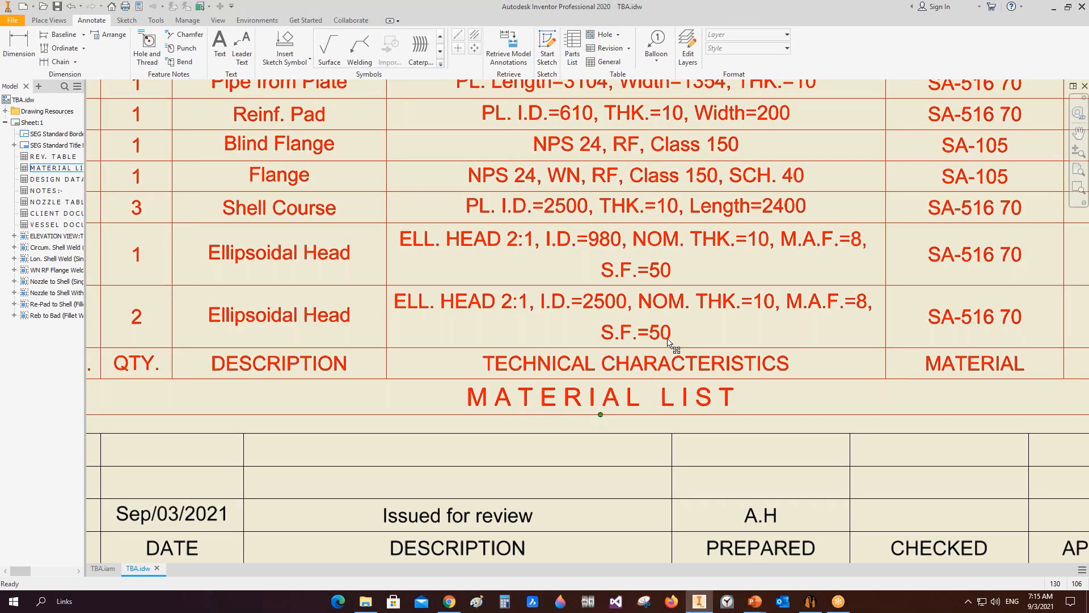
{"action": "middle_click_drag", "start_coordinate": [811, 338], "coordinate": [517, 329]}
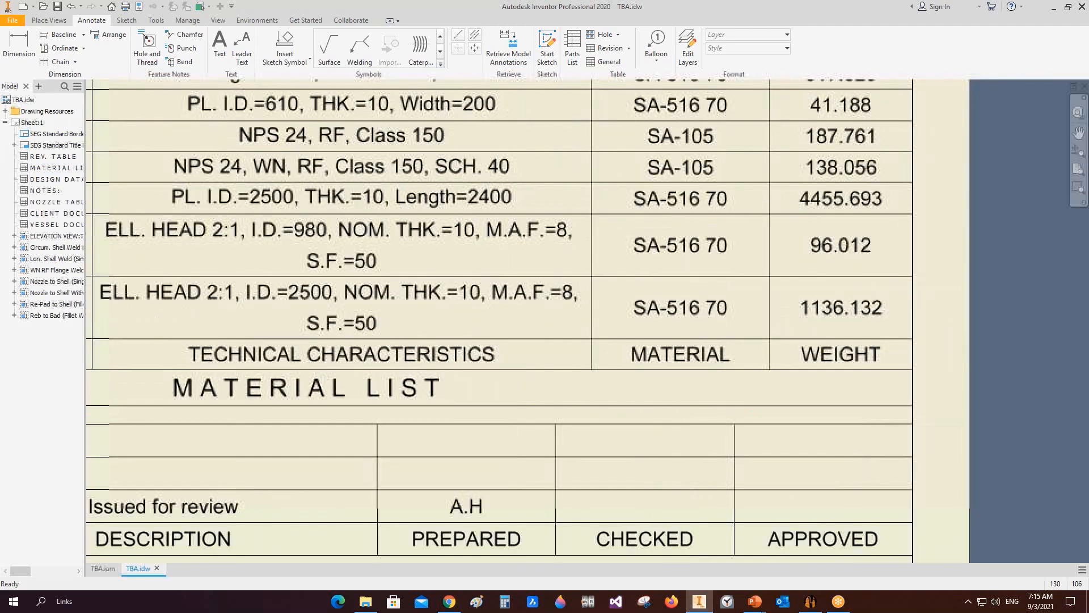
{"action": "scroll", "coordinate": [821, 315], "scroll_direction": "down", "scroll_amount": 5}
{"action": "middle_click_drag", "start_coordinate": [822, 316], "coordinate": [842, 324]}
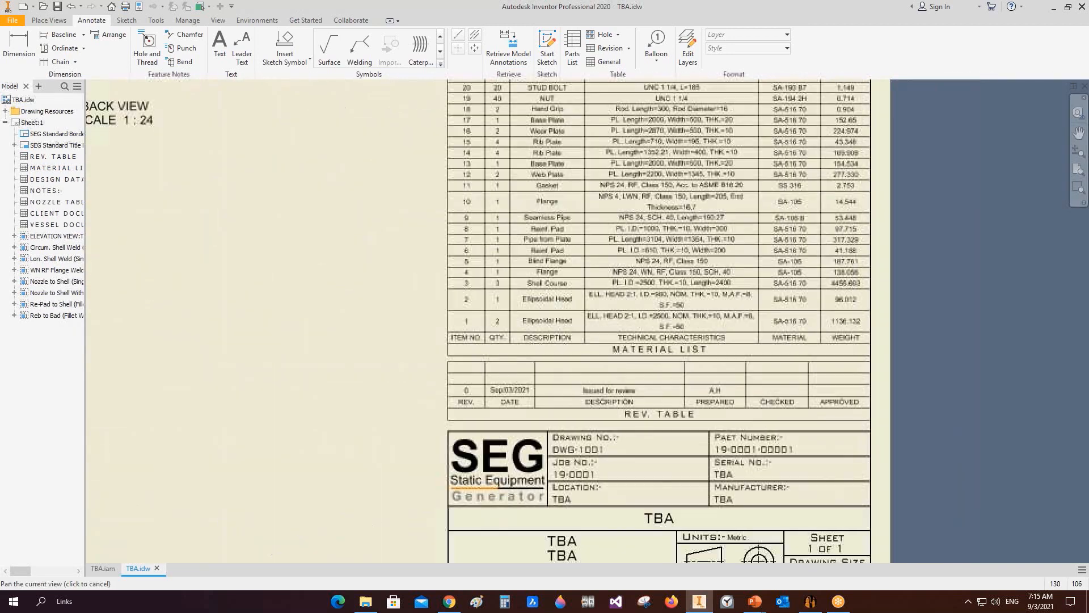
{"action": "scroll", "coordinate": [483, 334], "scroll_direction": "up", "scroll_amount": 3}
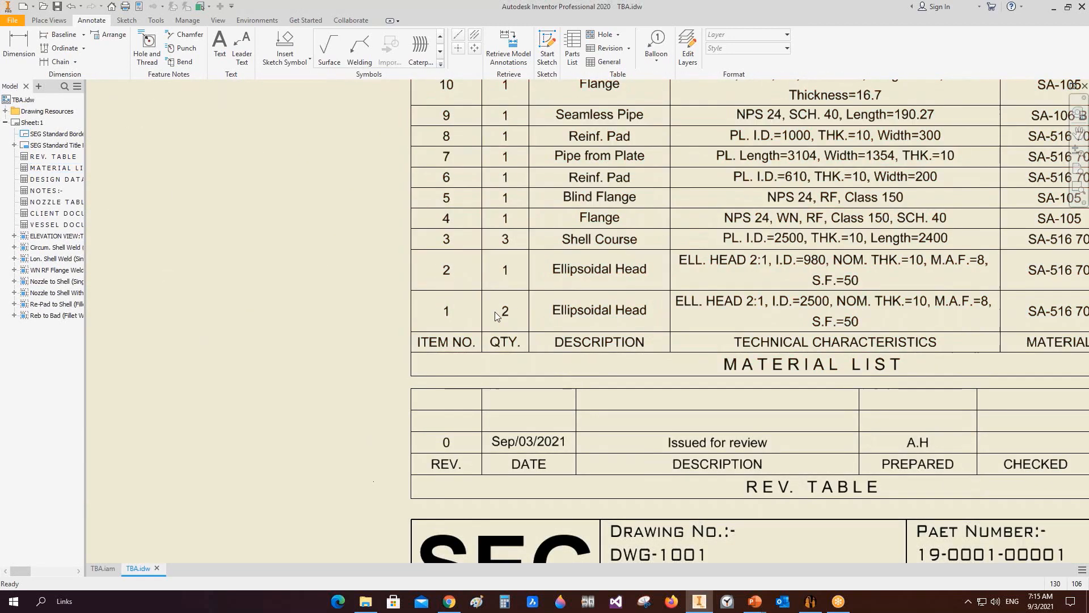
{"action": "scroll", "coordinate": [505, 318], "scroll_direction": "down", "scroll_amount": 4}
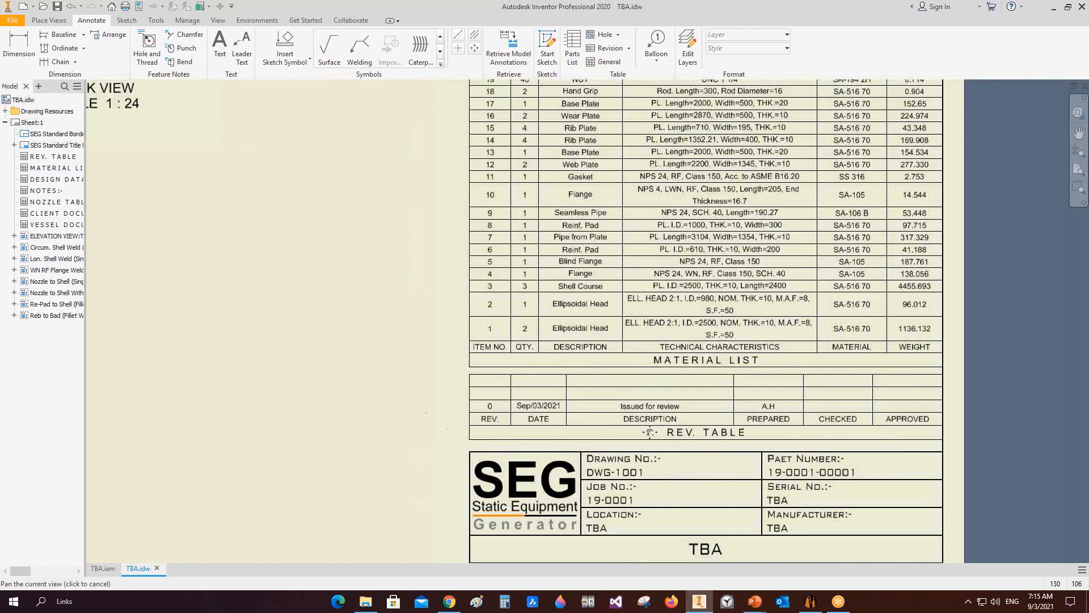
{"action": "scroll", "coordinate": [242, 210], "scroll_direction": "up", "scroll_amount": 5}
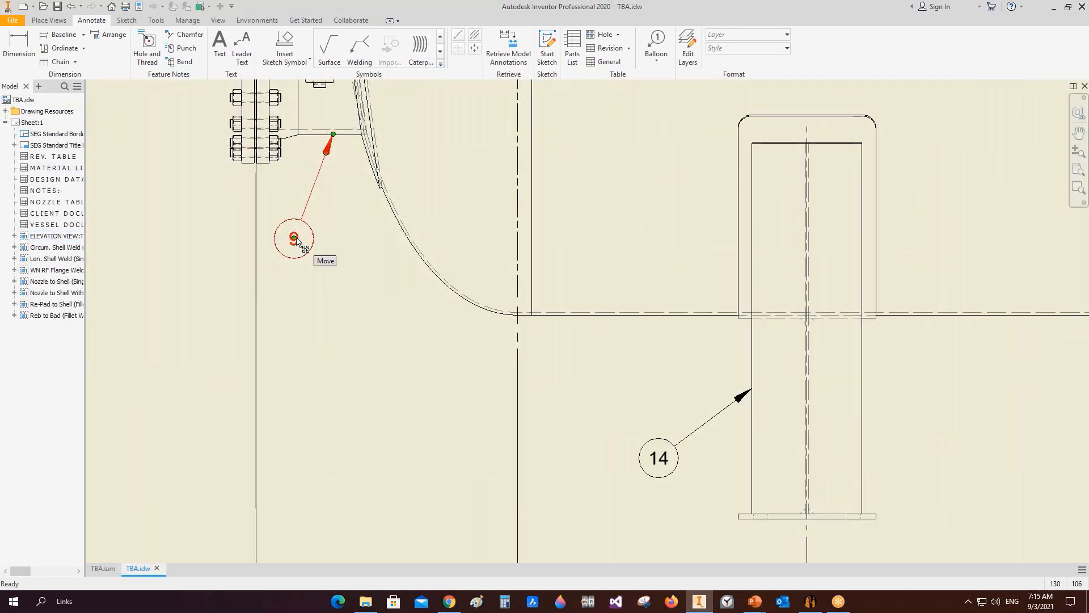
{"action": "scroll", "coordinate": [298, 241], "scroll_direction": "down", "scroll_amount": 5}
{"action": "middle_click_drag", "start_coordinate": [674, 314], "coordinate": [315, 307]}
{"action": "scroll", "coordinate": [769, 362], "scroll_direction": "up", "scroll_amount": 6}
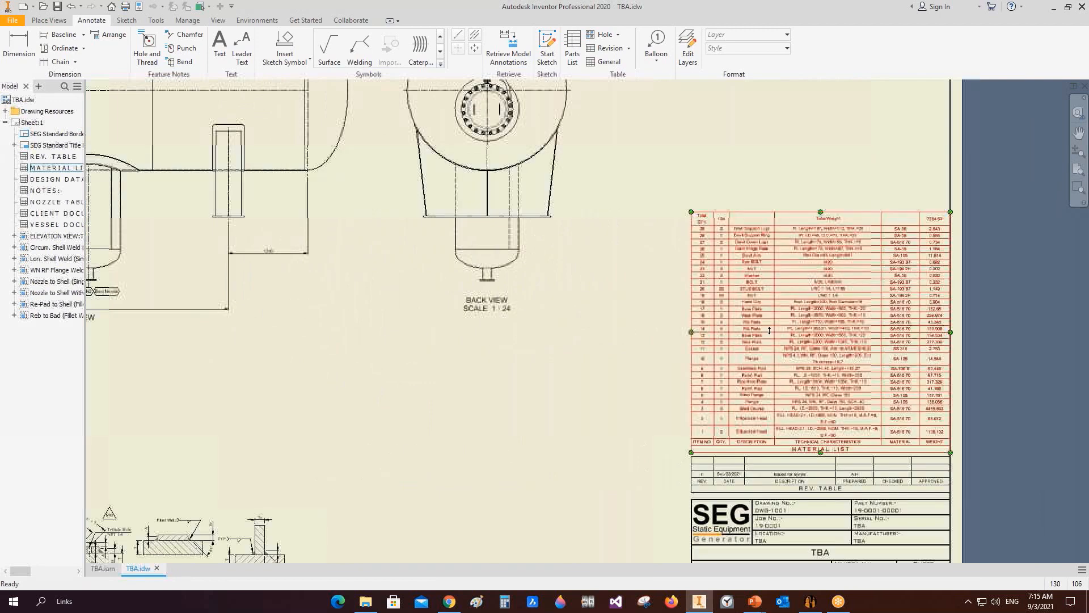
{"action": "middle_click_drag", "start_coordinate": [529, 465], "coordinate": [409, 400]}
{"action": "scroll", "coordinate": [410, 399], "scroll_direction": "up", "scroll_amount": 2}
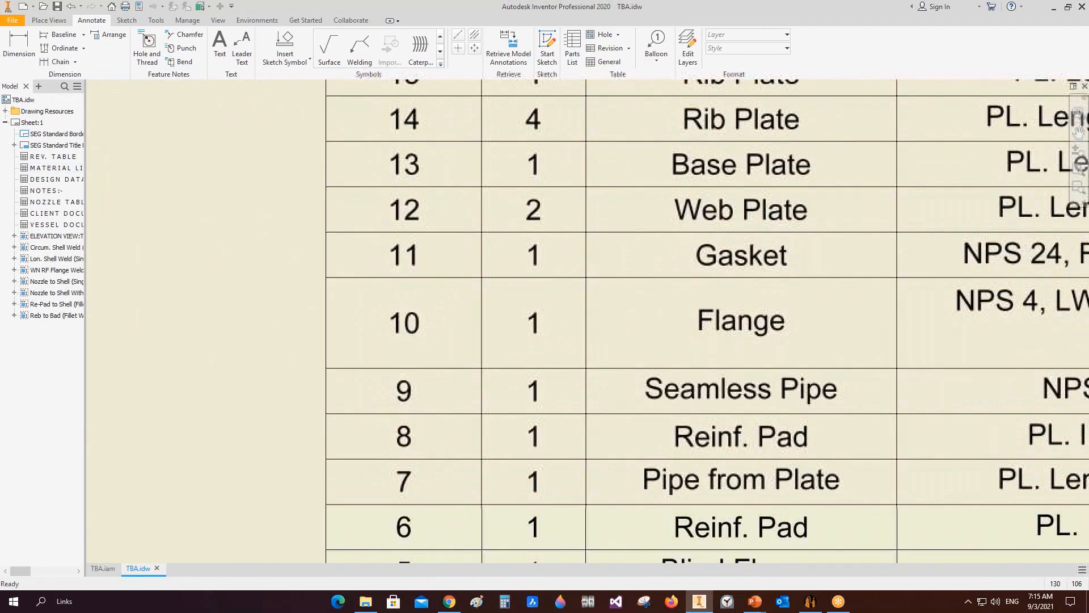
{"action": "middle_click_drag", "start_coordinate": [513, 391], "coordinate": [358, 357]}
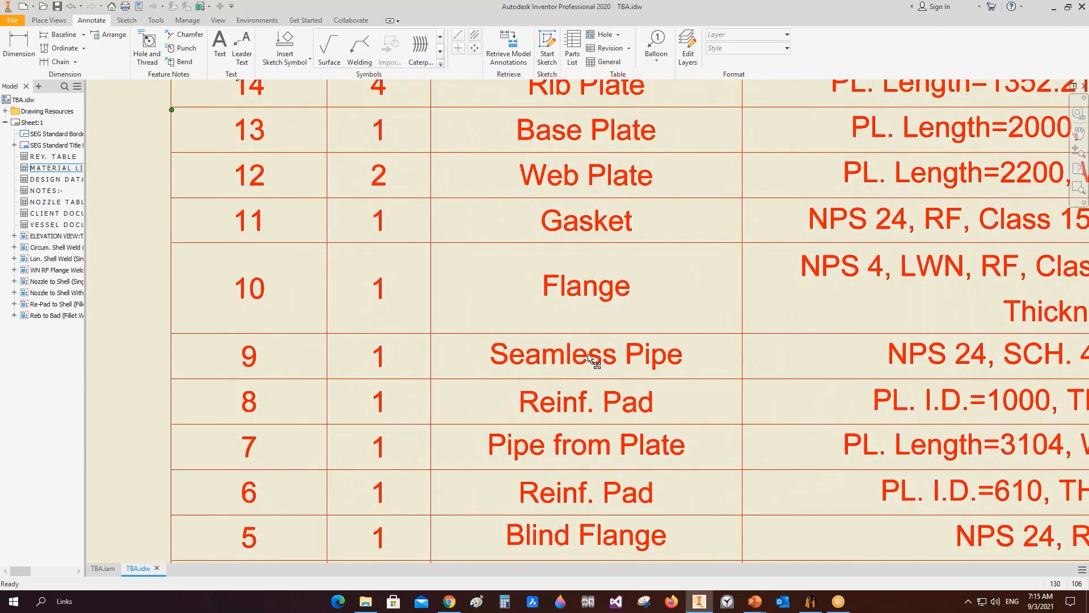
{"action": "middle_click_drag", "start_coordinate": [681, 357], "coordinate": [596, 359]}
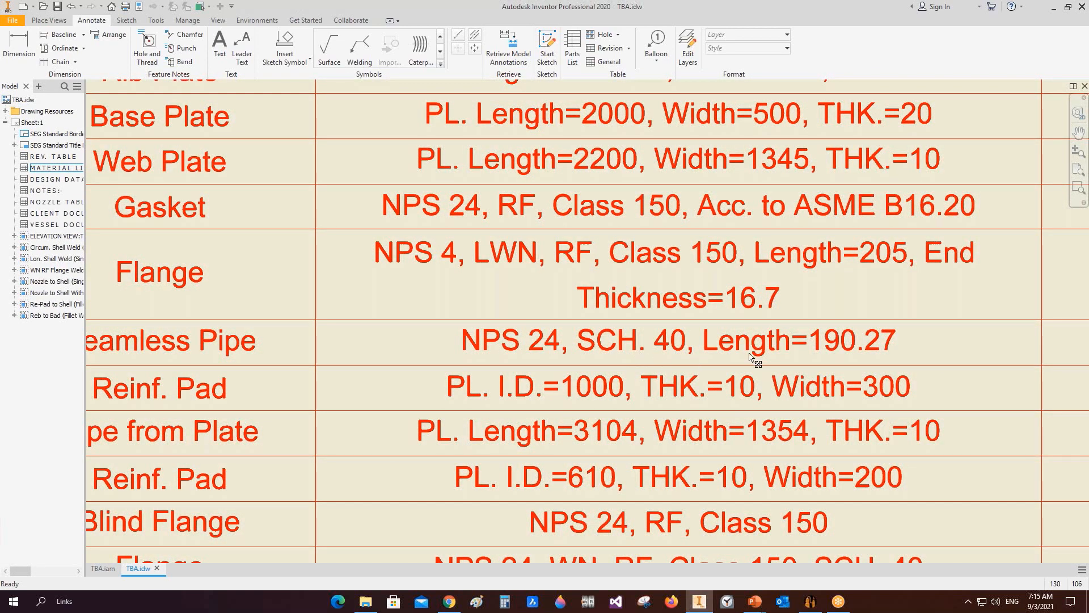
{"action": "scroll", "coordinate": [814, 350], "scroll_direction": "down", "scroll_amount": 3}
{"action": "middle_click_drag", "start_coordinate": [818, 354], "coordinate": [724, 354]}
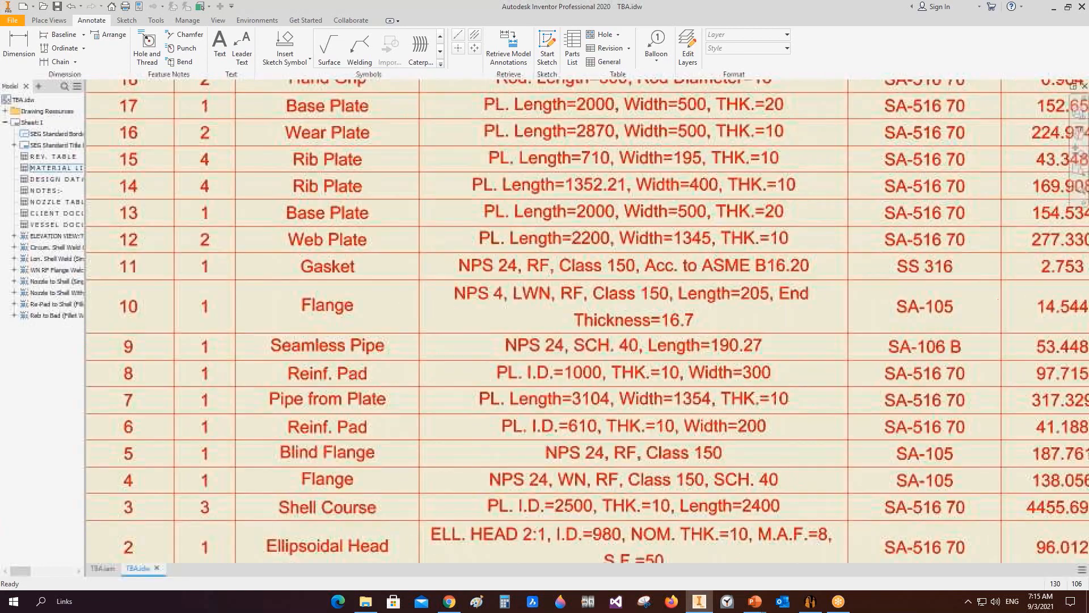
{"action": "middle_click_drag", "start_coordinate": [962, 353], "coordinate": [742, 346]}
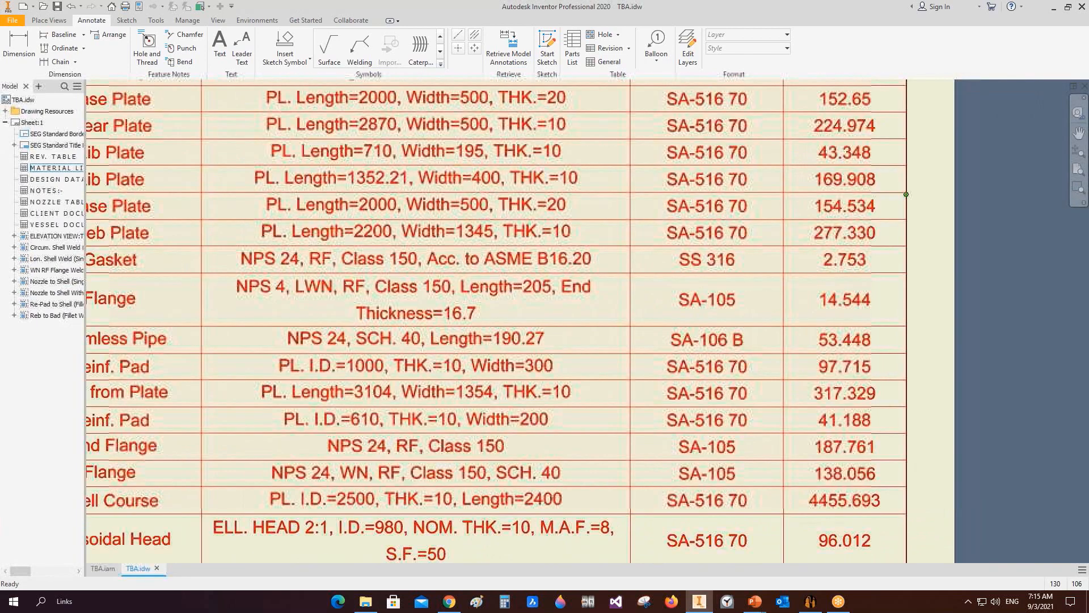
{"action": "scroll", "coordinate": [202, 371], "scroll_direction": "down", "scroll_amount": 3}
{"action": "middle_click_drag", "start_coordinate": [201, 371], "coordinate": [917, 326]}
{"action": "scroll", "coordinate": [276, 418], "scroll_direction": "down", "scroll_amount": 5}
{"action": "mouse_move", "coordinate": [275, 419]}
{"action": "middle_mouse_down"}
{"action": "mouse_move", "coordinate": [571, 382]}
{"action": "mouse_move", "coordinate": [926, 401]}
{"action": "middle_mouse_up"}
{"action": "scroll", "coordinate": [398, 206], "scroll_direction": "up", "scroll_amount": 8}
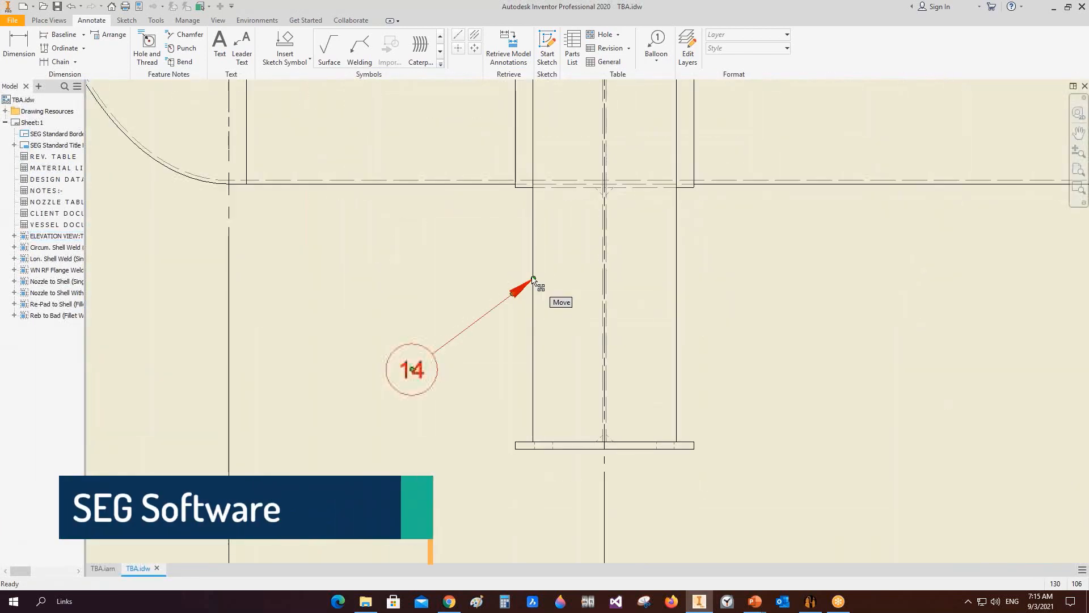
{"action": "scroll", "coordinate": [409, 372], "scroll_direction": "down", "scroll_amount": 8}
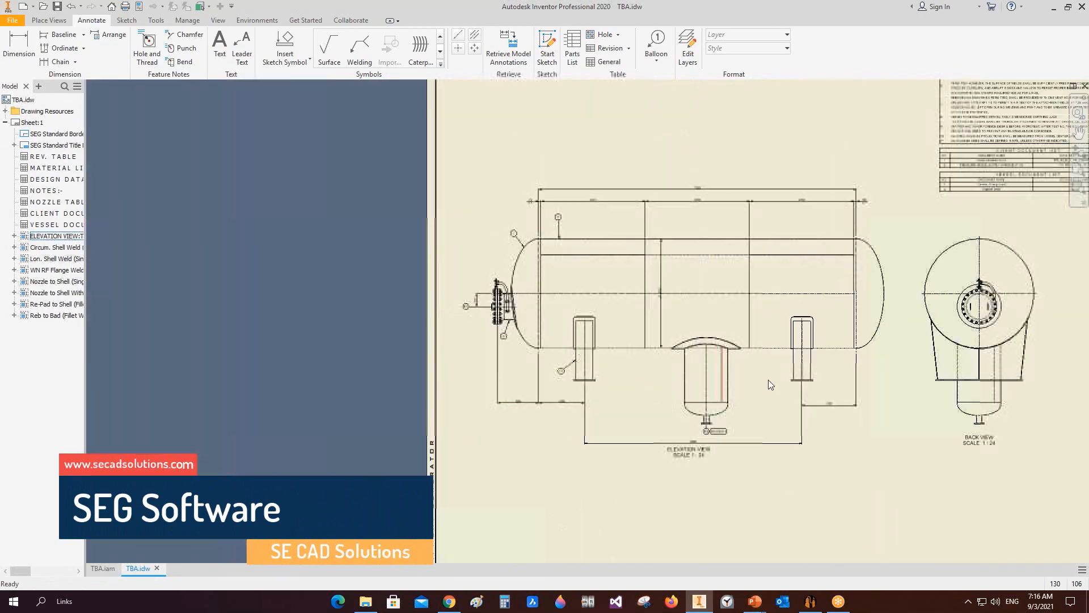
{"action": "mouse_move", "coordinate": [647, 372]}
{"action": "middle_mouse_down"}
{"action": "mouse_move", "coordinate": [484, 318]}
{"action": "mouse_move", "coordinate": [426, 329]}
{"action": "middle_mouse_up"}
{"action": "scroll", "coordinate": [1035, 454], "scroll_direction": "up", "scroll_amount": 6}
{"action": "middle_click_drag", "start_coordinate": [1035, 453], "coordinate": [774, 454]}
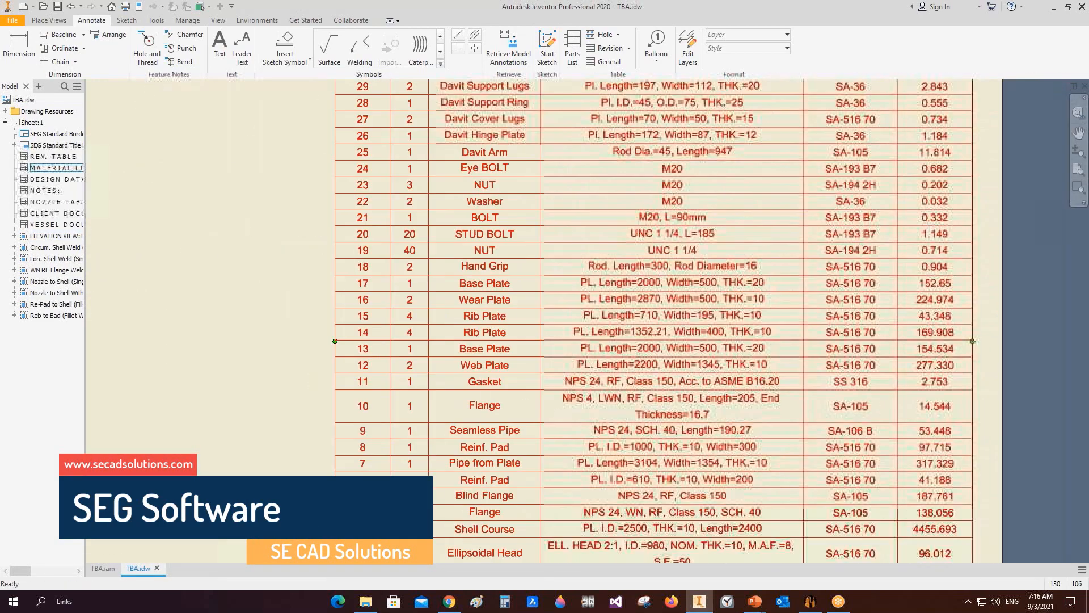
{"action": "scroll", "coordinate": [397, 327], "scroll_direction": "up", "scroll_amount": 3}
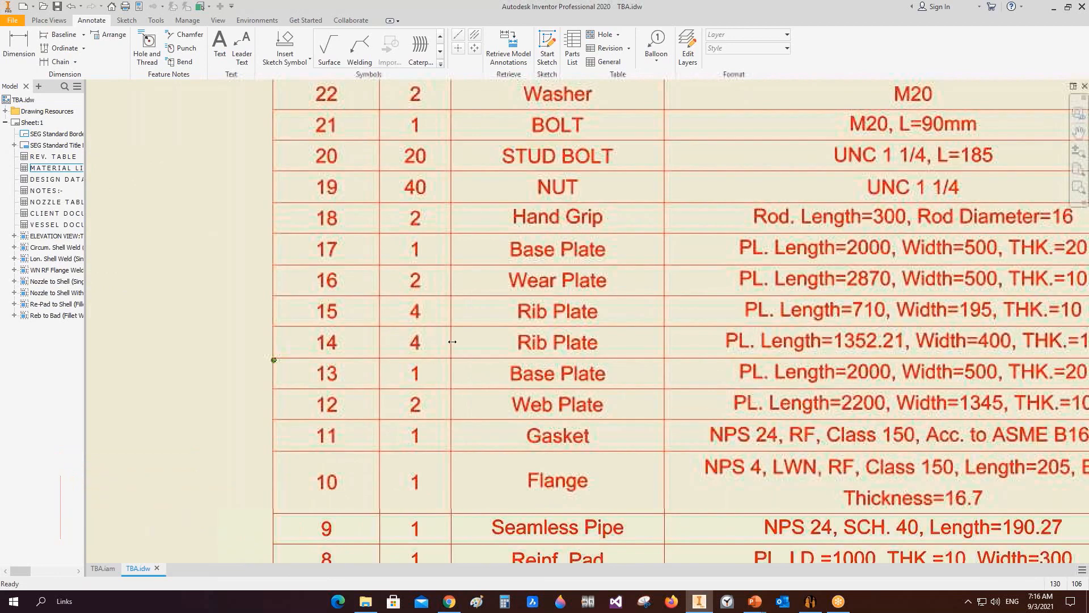
{"action": "middle_click_drag", "start_coordinate": [453, 341], "coordinate": [225, 332]}
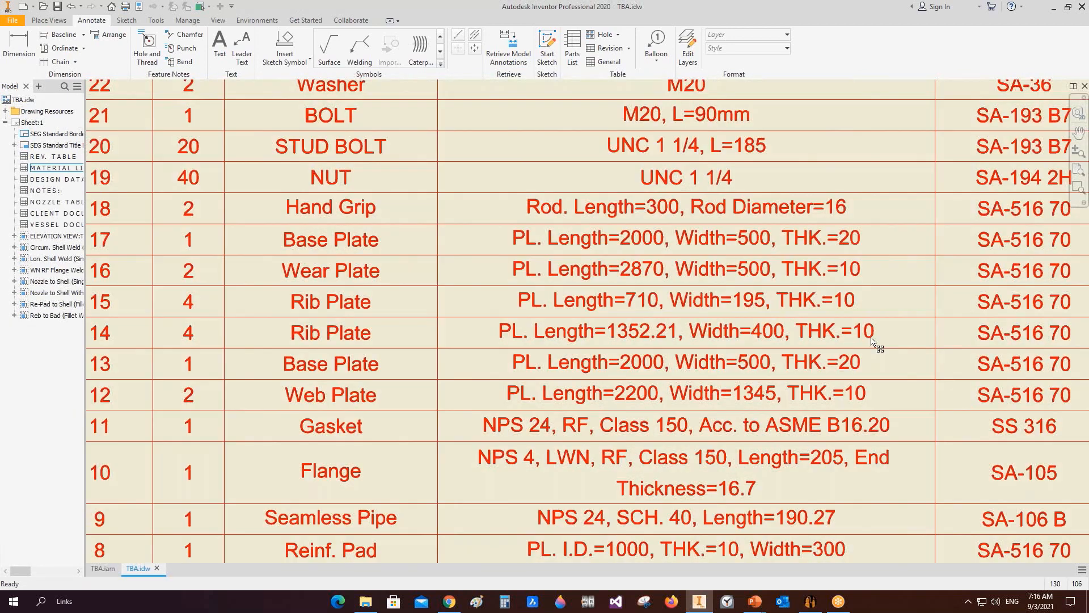
{"action": "middle_click_drag", "start_coordinate": [872, 337], "coordinate": [435, 358]}
{"action": "scroll", "coordinate": [778, 354], "scroll_direction": "down", "scroll_amount": 6}
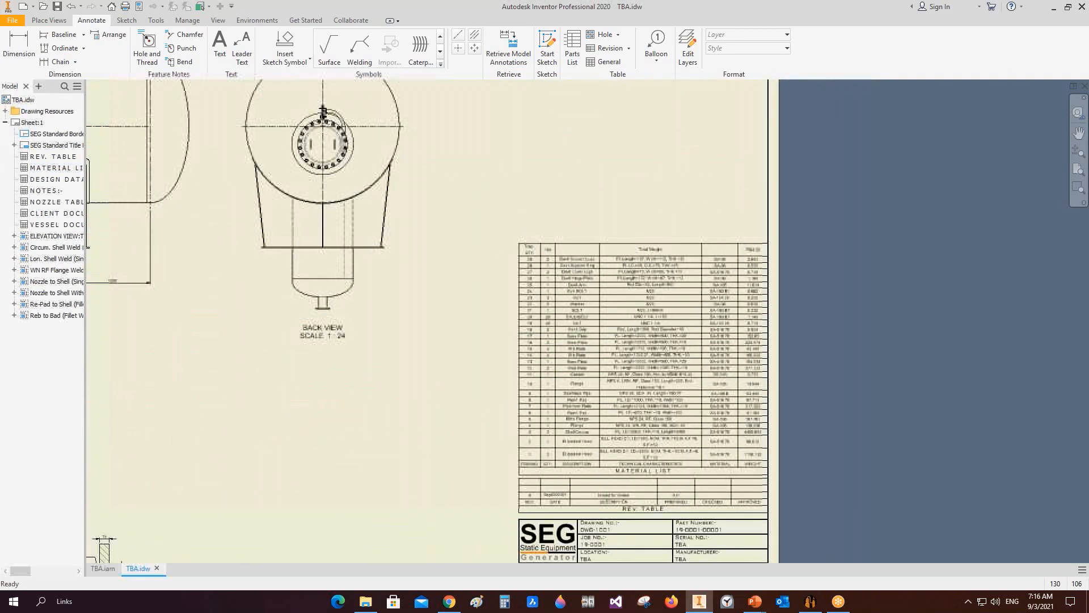
{"action": "scroll", "coordinate": [676, 374], "scroll_direction": "up", "scroll_amount": 3}
{"action": "scroll", "coordinate": [724, 390], "scroll_direction": "down", "scroll_amount": 3}
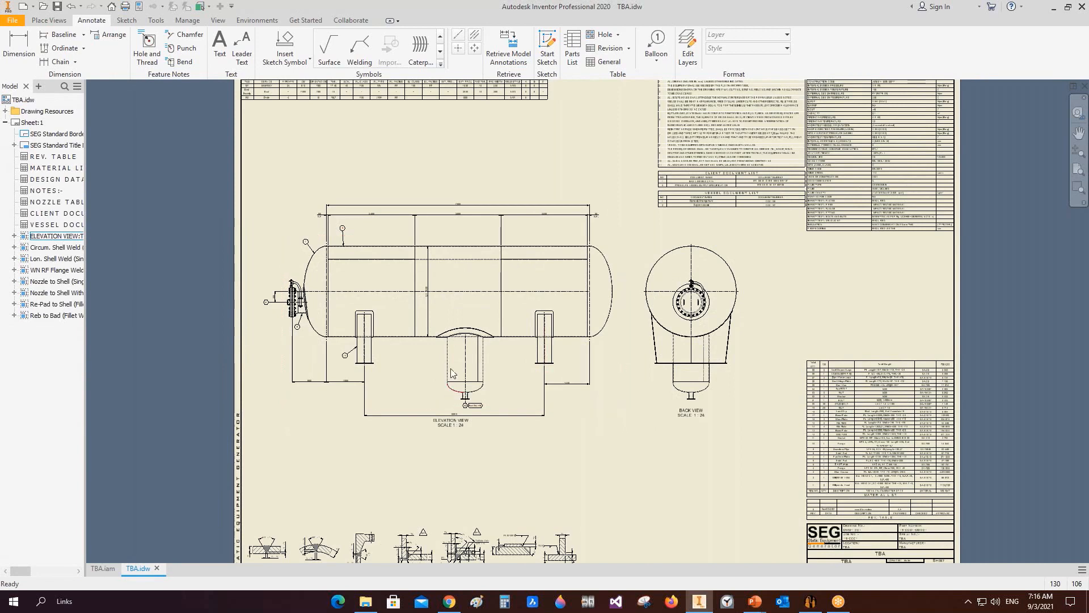
Step: Open the right saddle assembly from the vessel model and return to the drawing
{"action": "left_click", "coordinate": [100, 571]}
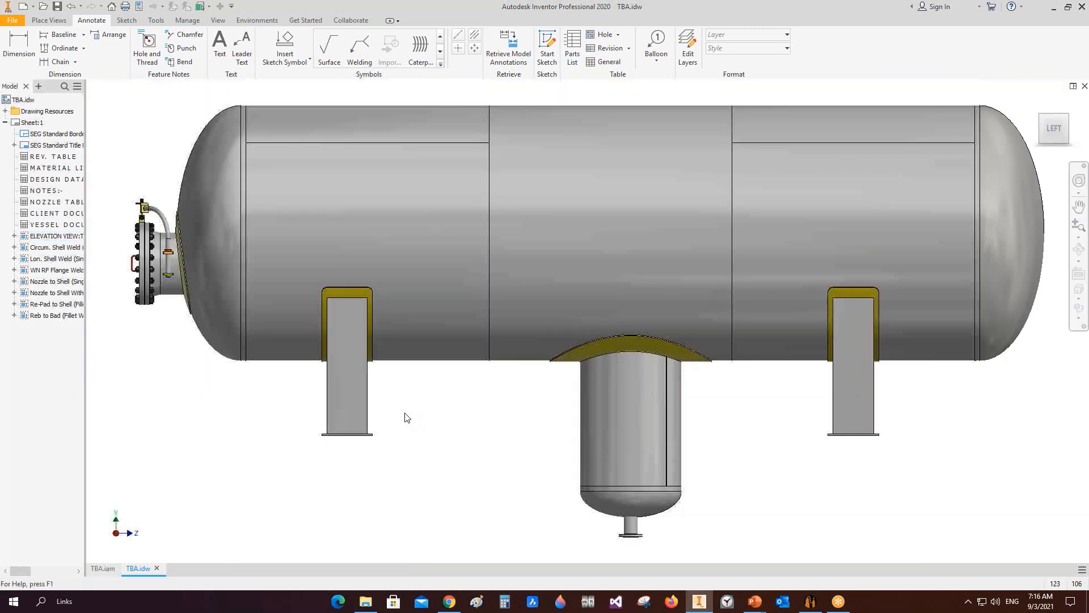
{"action": "right_click", "coordinate": [855, 416]}
{"action": "left_click", "coordinate": [859, 384]}
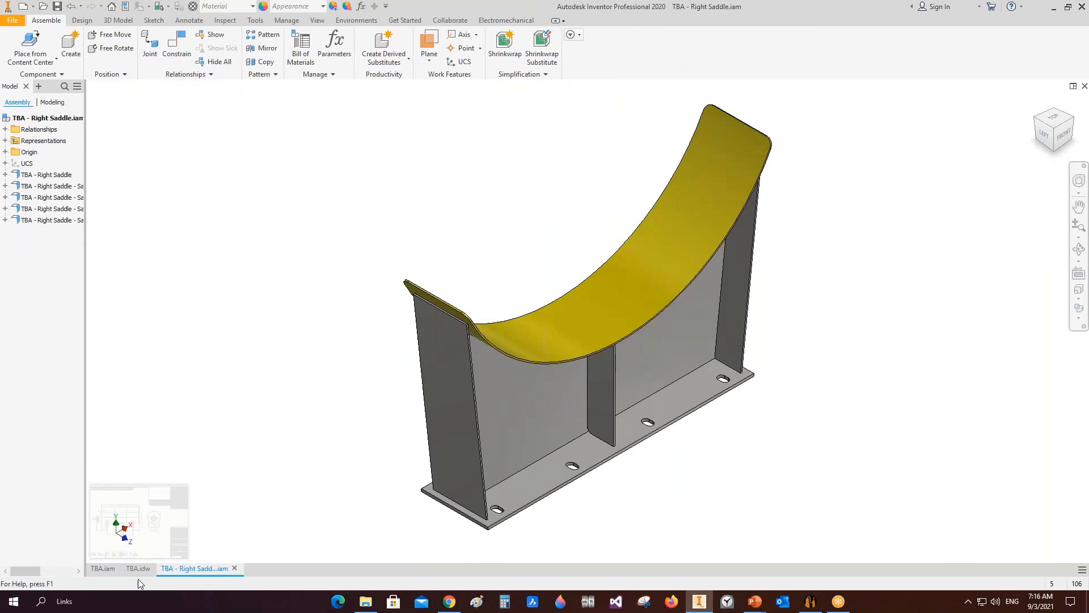
{"action": "left_click", "coordinate": [138, 570]}
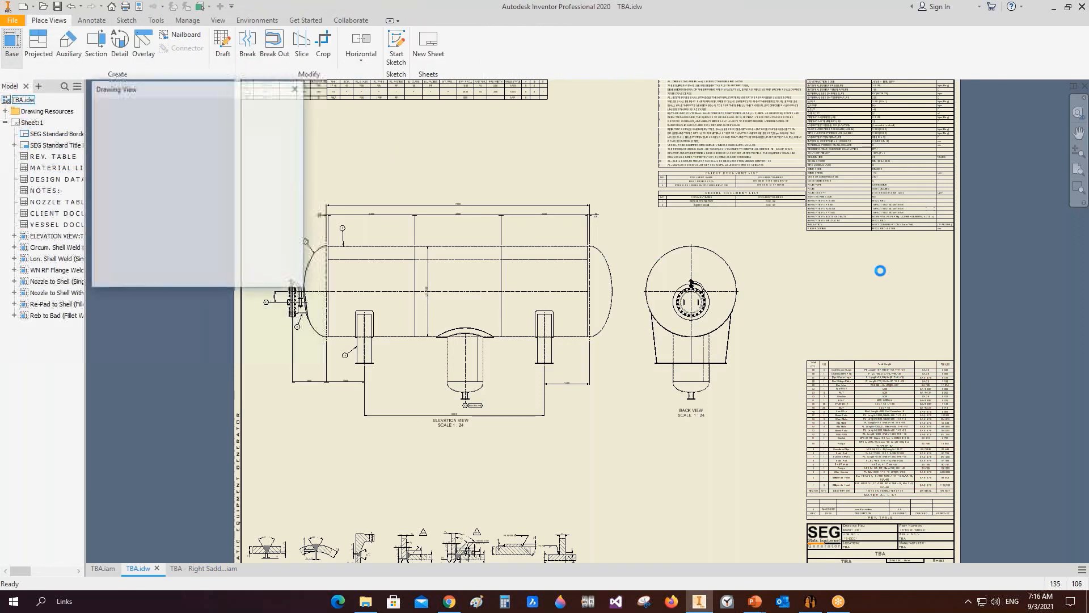
Step: Place a base view of the right saddle labelled SADDLE DETAIL at scale 1/20 below the back view
{"action": "mouse_move", "coordinate": [513, 180]}
{"action": "left_mouse_down"}
{"action": "mouse_move", "coordinate": [794, 469]}
{"action": "mouse_move", "coordinate": [795, 454]}
{"action": "left_mouse_up"}
{"action": "left_click", "coordinate": [254, 252]}
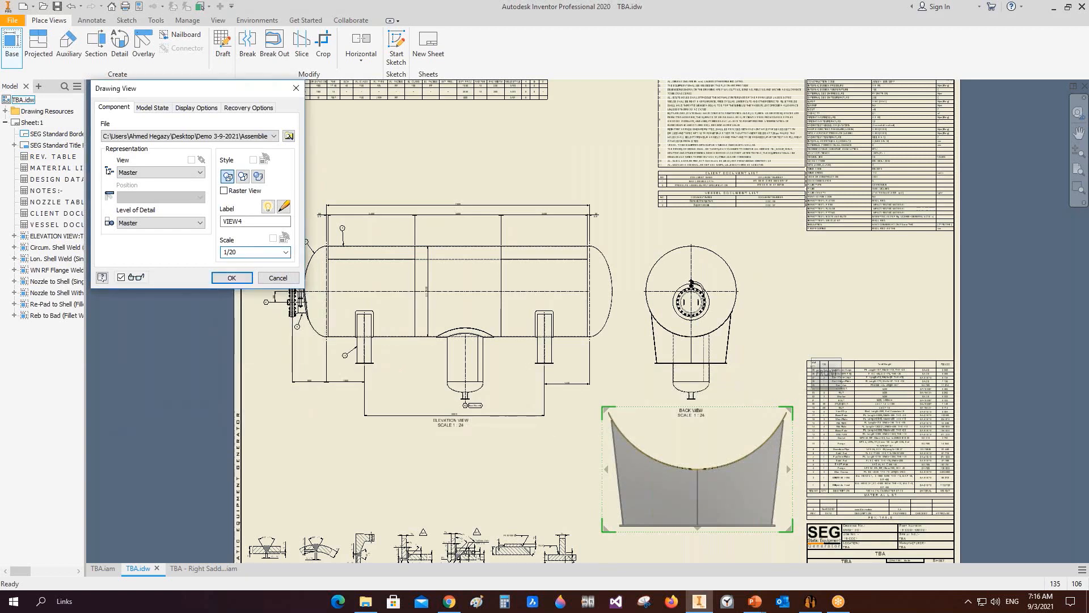
{"action": "left_click_drag", "start_coordinate": [247, 222], "coordinate": [206, 211]}
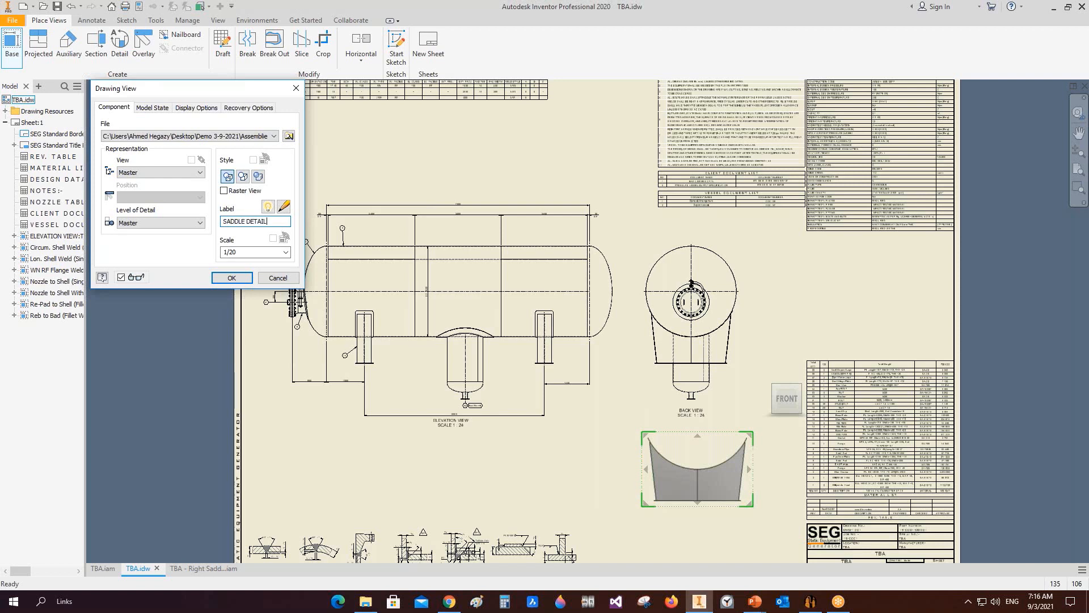
{"action": "left_click", "coordinate": [250, 278]}
{"action": "left_click_drag", "start_coordinate": [732, 515], "coordinate": [732, 526]}
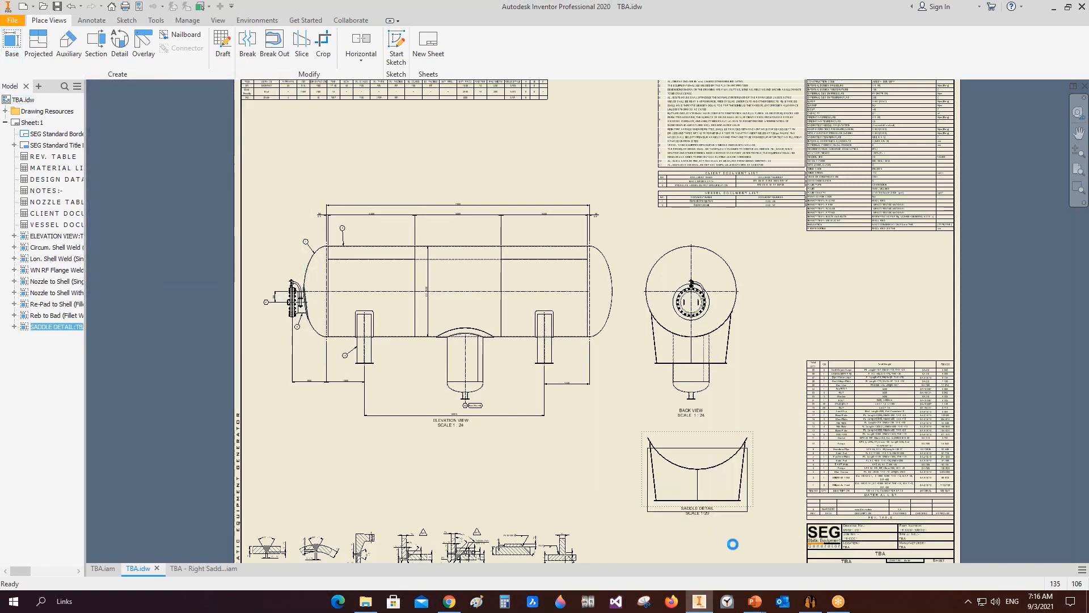
{"action": "middle_click_drag", "start_coordinate": [723, 543], "coordinate": [657, 373]}
{"action": "scroll", "coordinate": [657, 372], "scroll_direction": "down", "scroll_amount": 3}
Step: Create section view A-A cutting across the saddle's base plate and place it below the saddle detail
{"action": "left_click", "coordinate": [96, 43]}
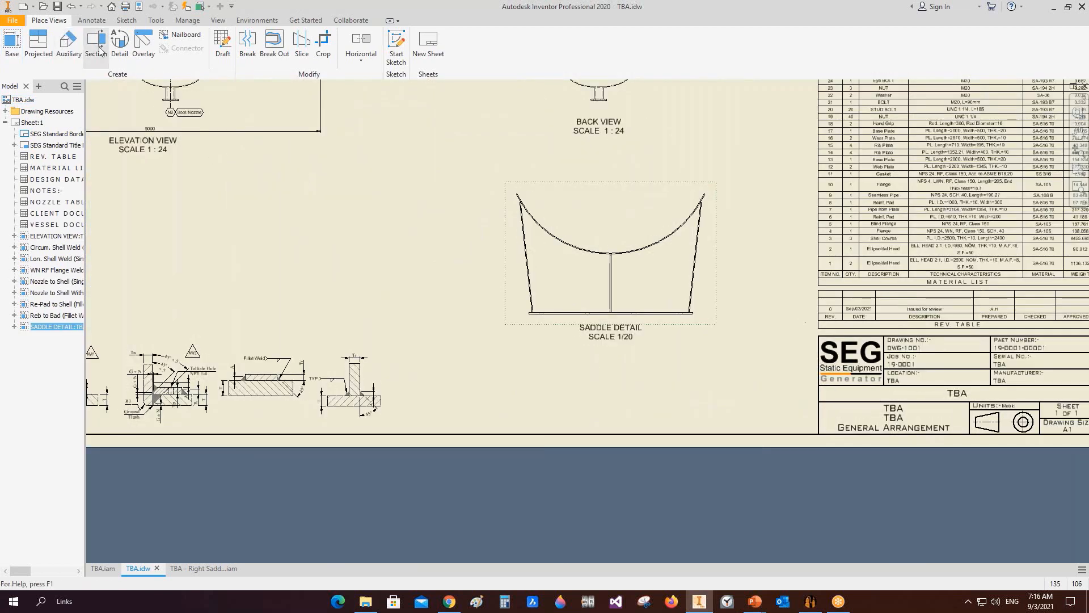
{"action": "scroll", "coordinate": [533, 310], "scroll_direction": "down", "scroll_amount": 5}
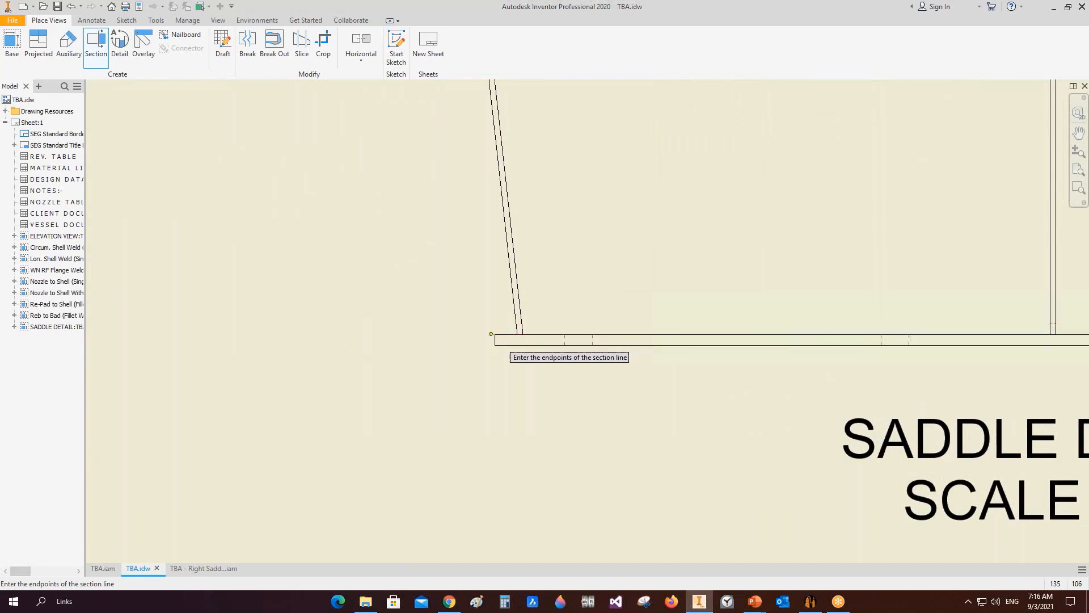
{"action": "scroll", "coordinate": [472, 336], "scroll_direction": "up", "scroll_amount": 4}
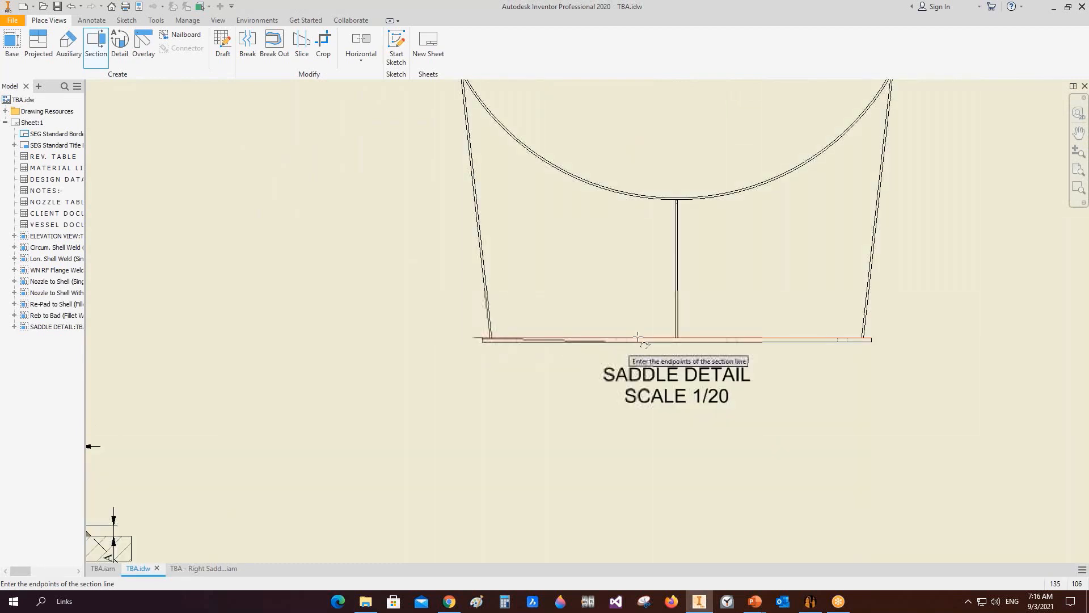
{"action": "left_click", "coordinate": [887, 339]}
{"action": "right_click", "coordinate": [887, 339]}
{"action": "left_click", "coordinate": [935, 338]}
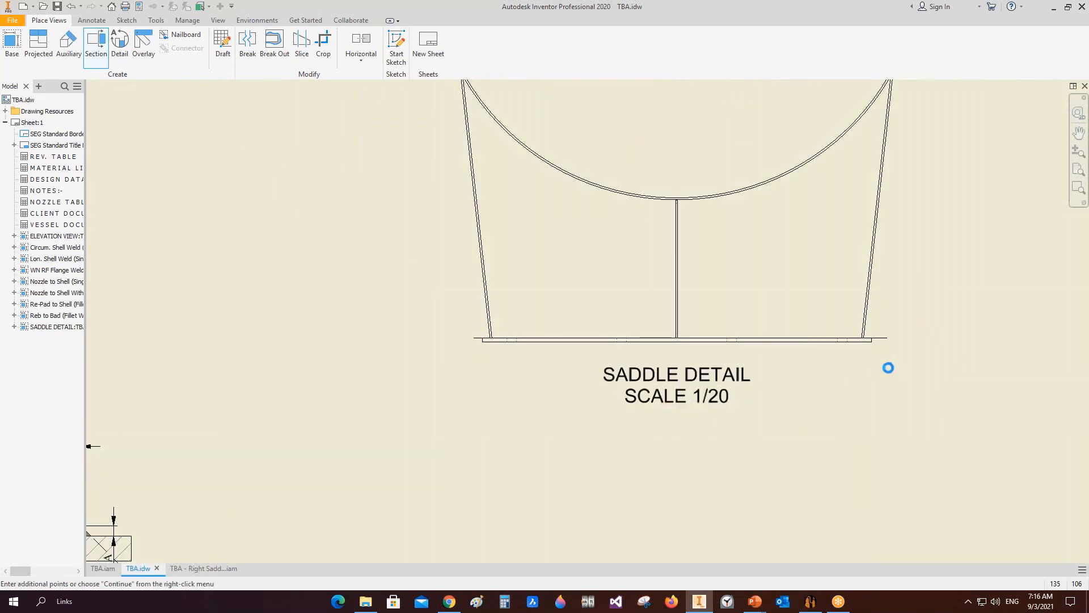
{"action": "scroll", "coordinate": [731, 496], "scroll_direction": "up", "scroll_amount": 2}
{"action": "left_click", "coordinate": [718, 498]}
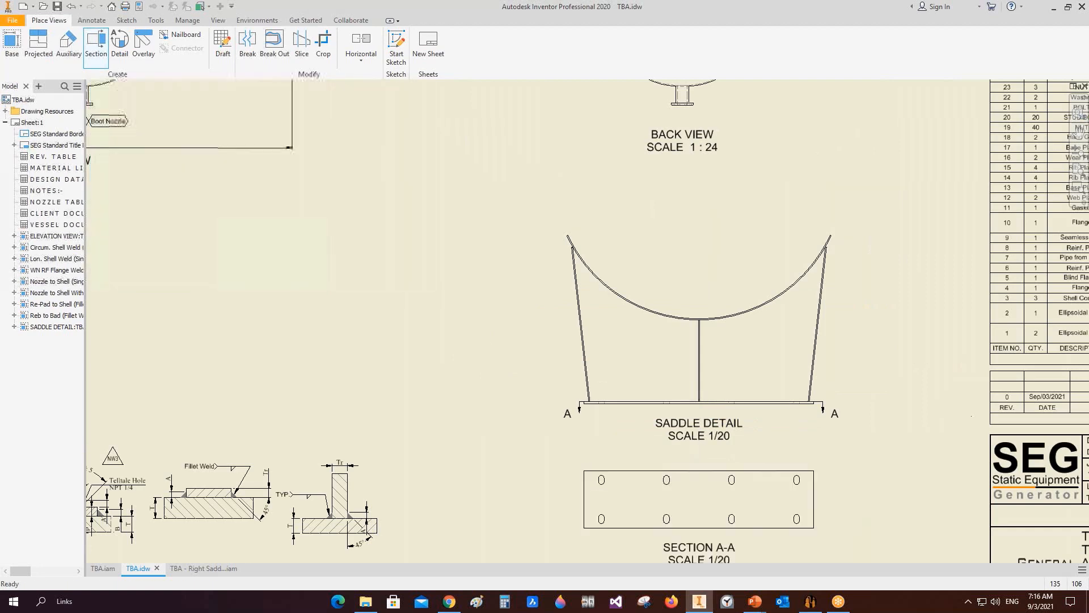
Step: Create detail view B of a base plate slot with a rectangular fence, smooth cutout and connection line at scale 1/8
{"action": "middle_click_drag", "start_coordinate": [750, 485], "coordinate": [642, 421]}
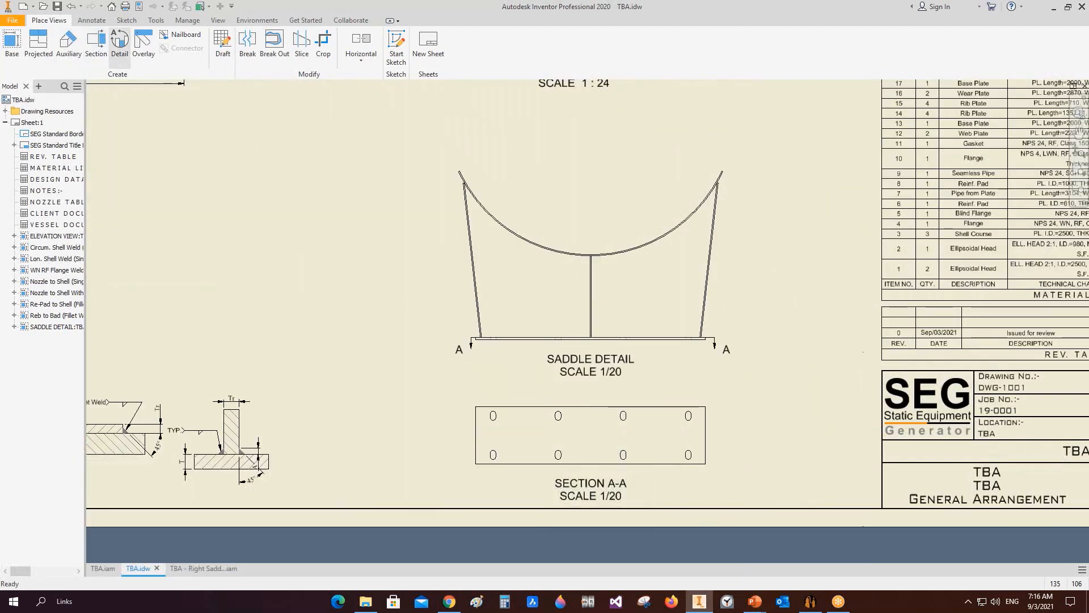
{"action": "left_click", "coordinate": [120, 46]}
{"action": "scroll", "coordinate": [772, 435], "scroll_direction": "up", "scroll_amount": 2}
{"action": "left_click", "coordinate": [683, 443]}
{"action": "scroll", "coordinate": [652, 420], "scroll_direction": "up", "scroll_amount": 3}
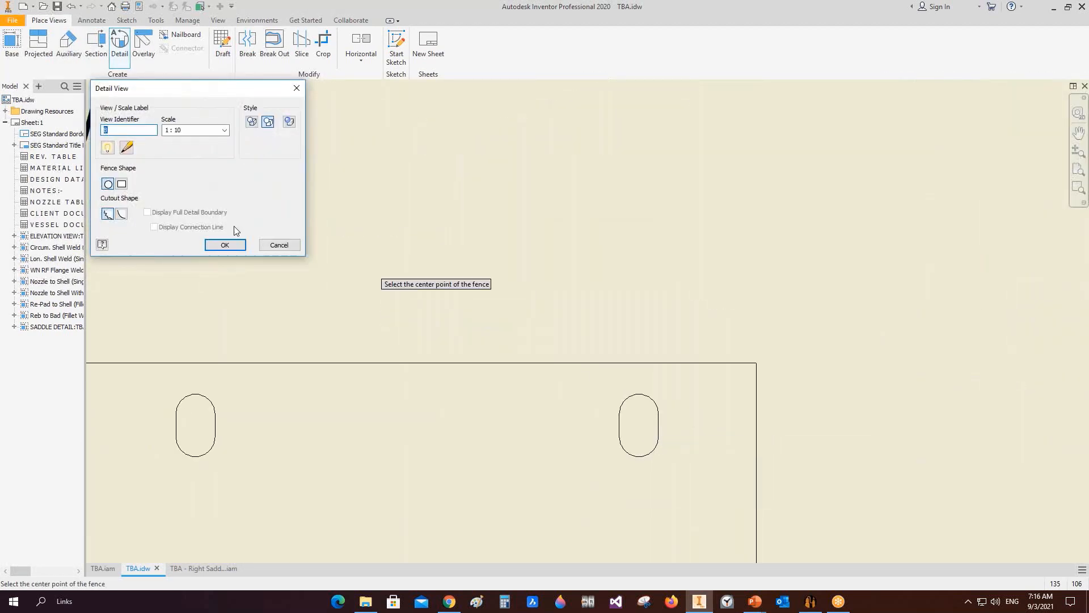
{"action": "left_click", "coordinate": [122, 183]}
{"action": "left_click", "coordinate": [121, 213]}
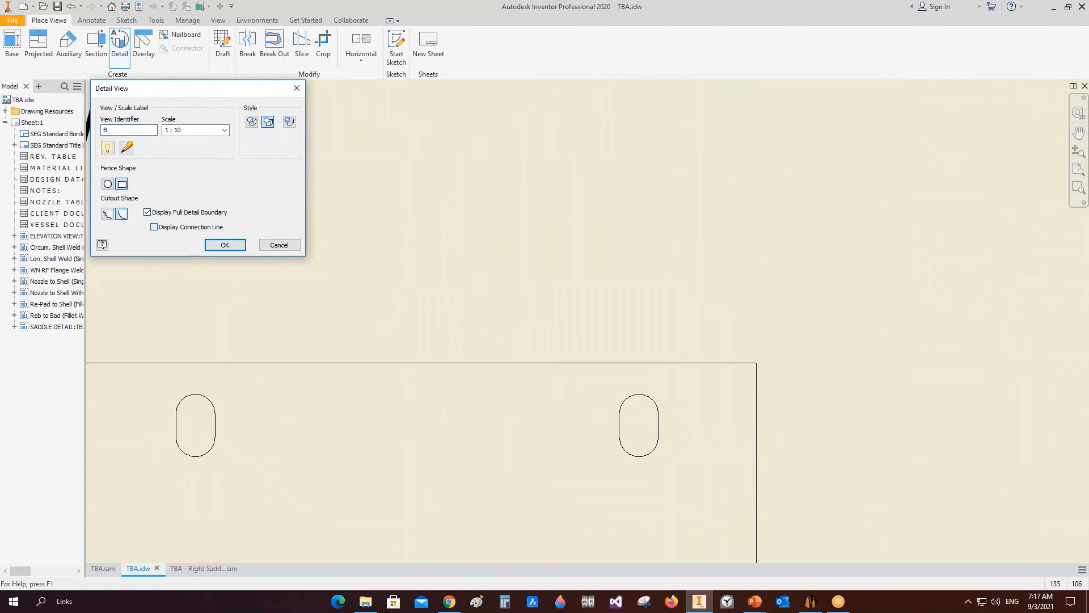
{"action": "left_click", "coordinate": [155, 227]}
{"action": "left_click", "coordinate": [645, 425]}
{"action": "left_click", "coordinate": [827, 526]}
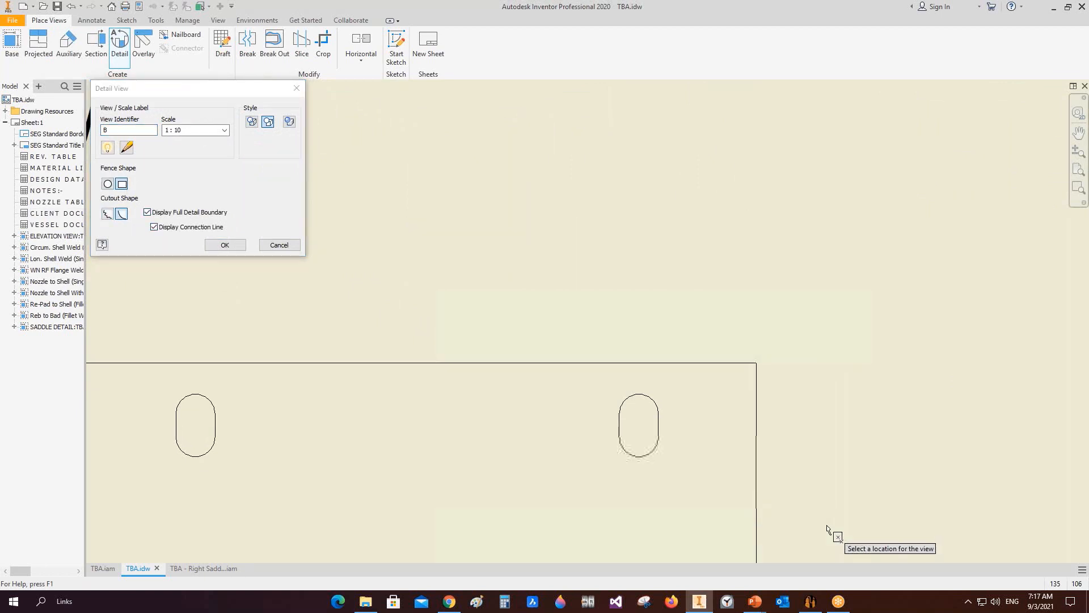
{"action": "scroll", "coordinate": [821, 418], "scroll_direction": "down", "scroll_amount": 7}
{"action": "middle_click_drag", "start_coordinate": [808, 406], "coordinate": [694, 379]}
{"action": "left_click_drag", "start_coordinate": [196, 130], "coordinate": [163, 131]}
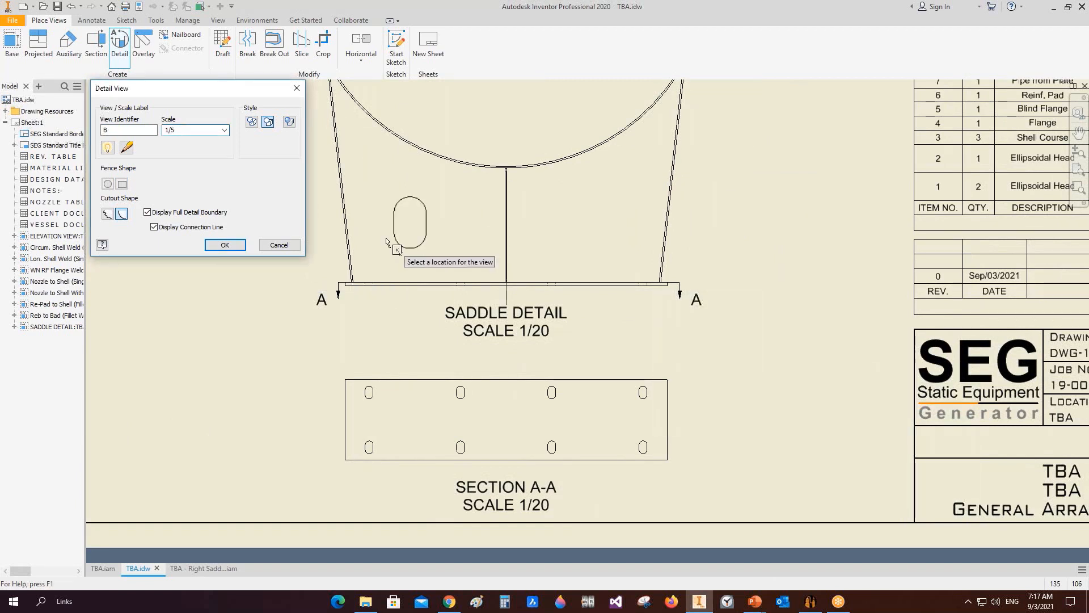
{"action": "type", "text": "1/8"}
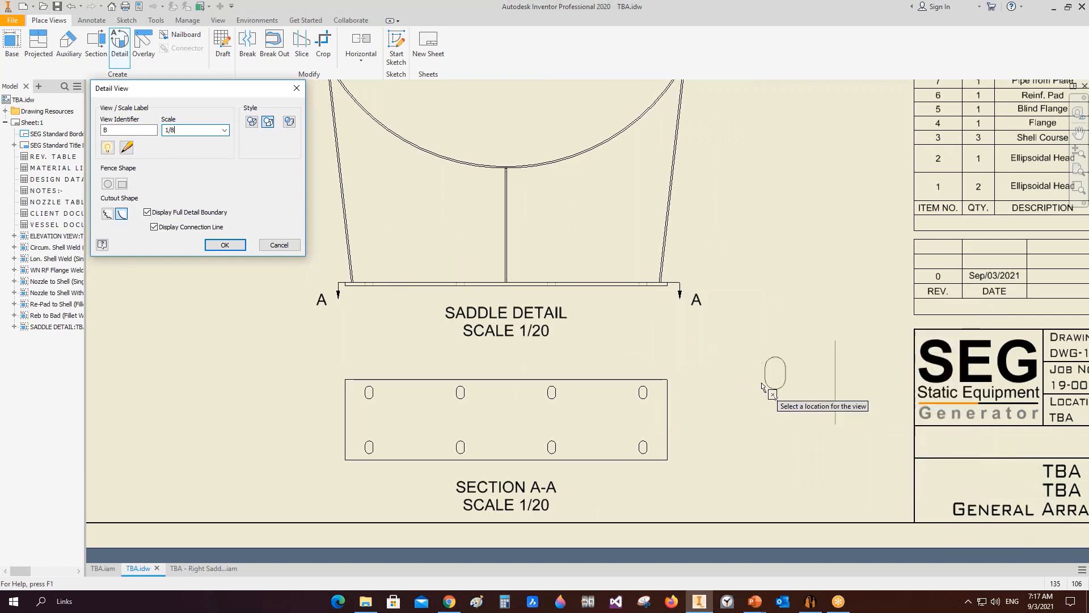
{"action": "left_click", "coordinate": [777, 380]}
{"action": "scroll", "coordinate": [760, 378], "scroll_direction": "up", "scroll_amount": 3}
{"action": "scroll", "coordinate": [761, 378], "scroll_direction": "down", "scroll_amount": 5}
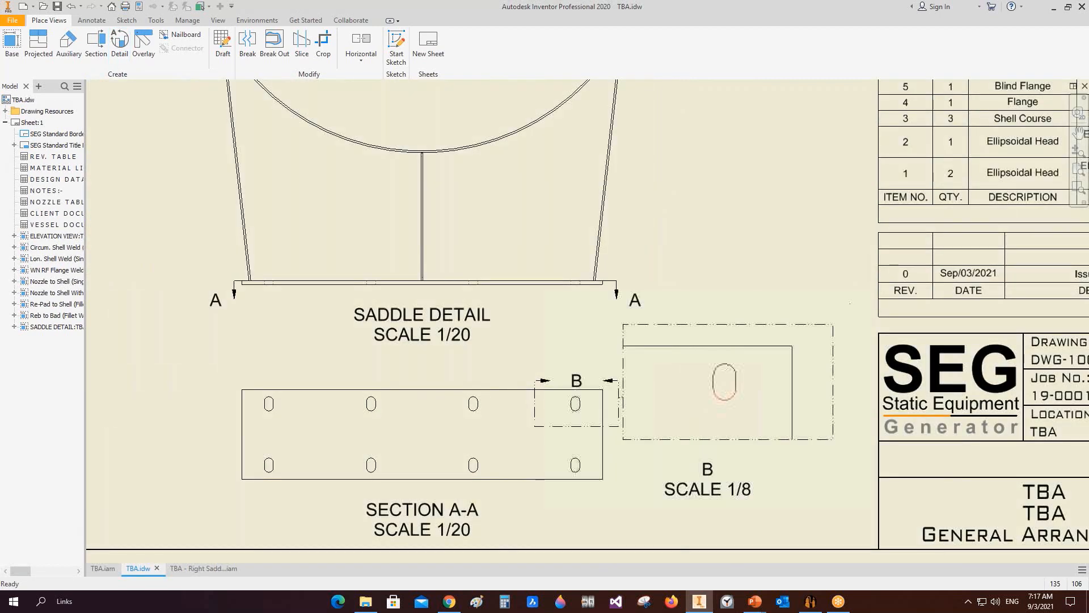
{"action": "left_click_drag", "start_coordinate": [413, 261], "coordinate": [321, 248]}
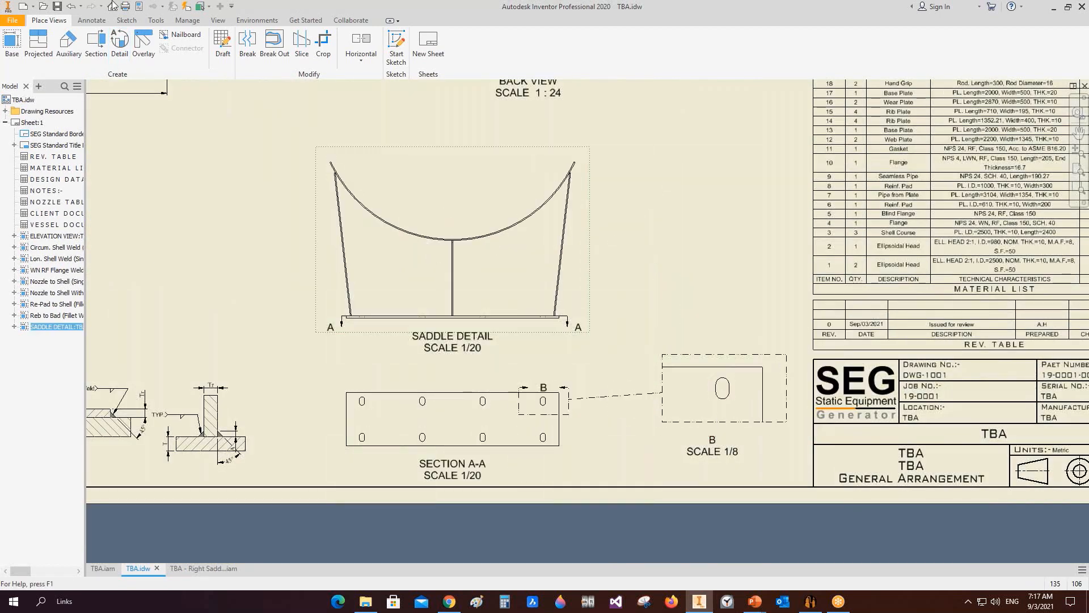
Step: Add a center mark to the slot in detail view B
{"action": "left_click", "coordinate": [91, 20]}
{"action": "left_click", "coordinate": [458, 48]}
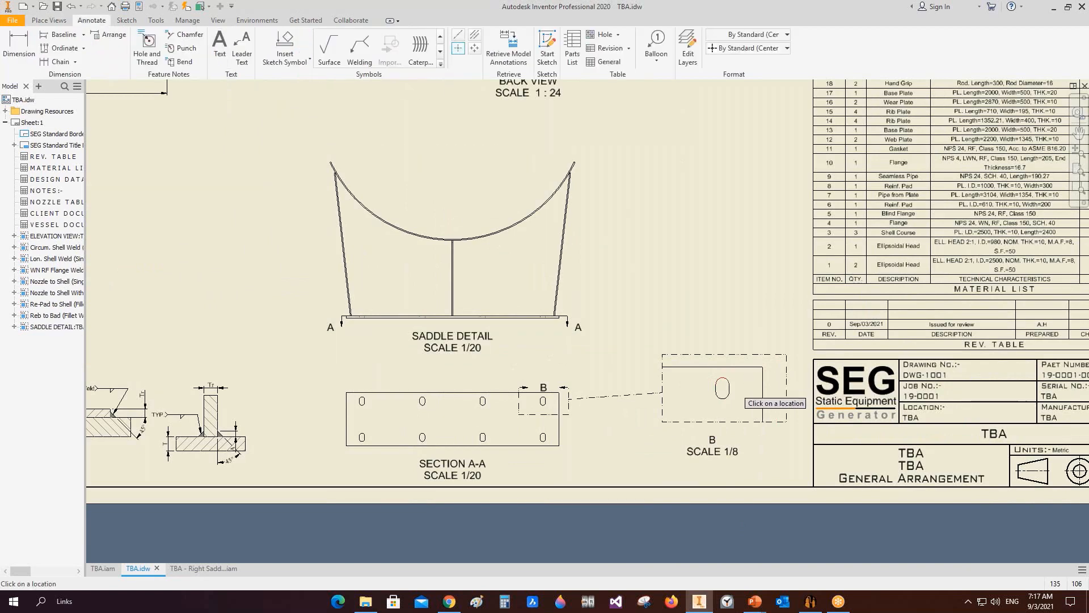
{"action": "left_click", "coordinate": [723, 392]}
{"action": "scroll", "coordinate": [727, 389], "scroll_direction": "up", "scroll_amount": 4}
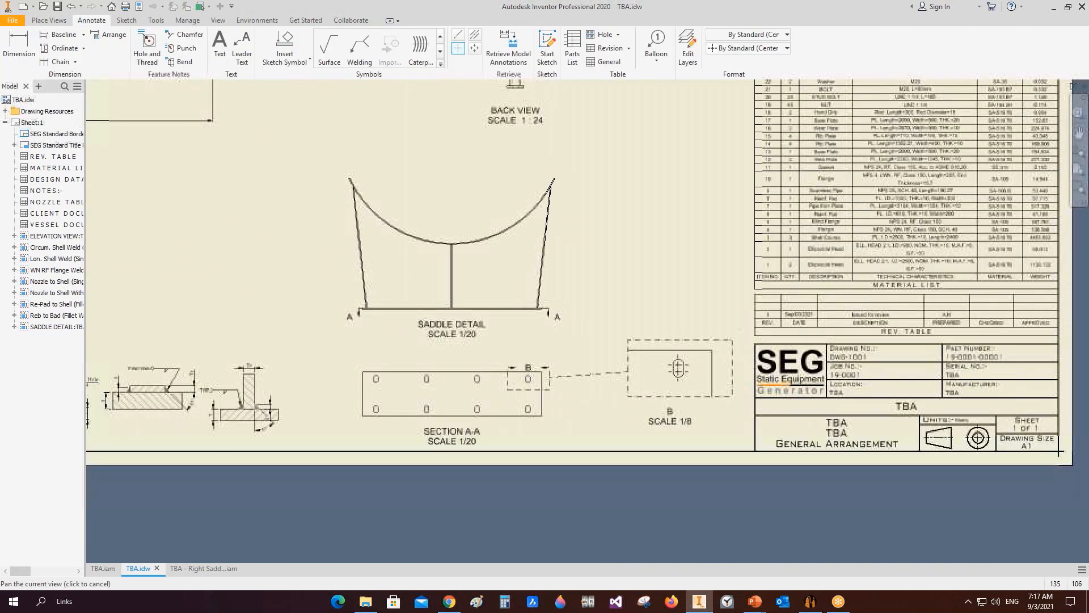
Step: Dimension the slot in detail B: its offsets from the plate edges, its length and its widths
{"action": "key", "text": "d"}
{"action": "left_click", "coordinate": [715, 341]}
{"action": "left_click", "coordinate": [834, 346]}
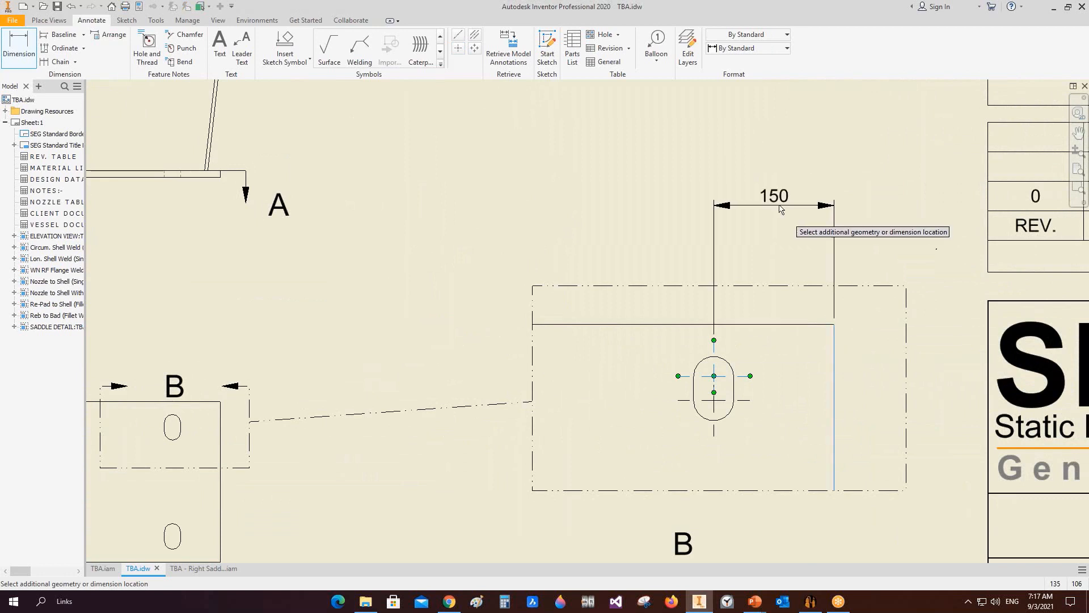
{"action": "left_click", "coordinate": [726, 326]}
{"action": "left_click", "coordinate": [713, 390]}
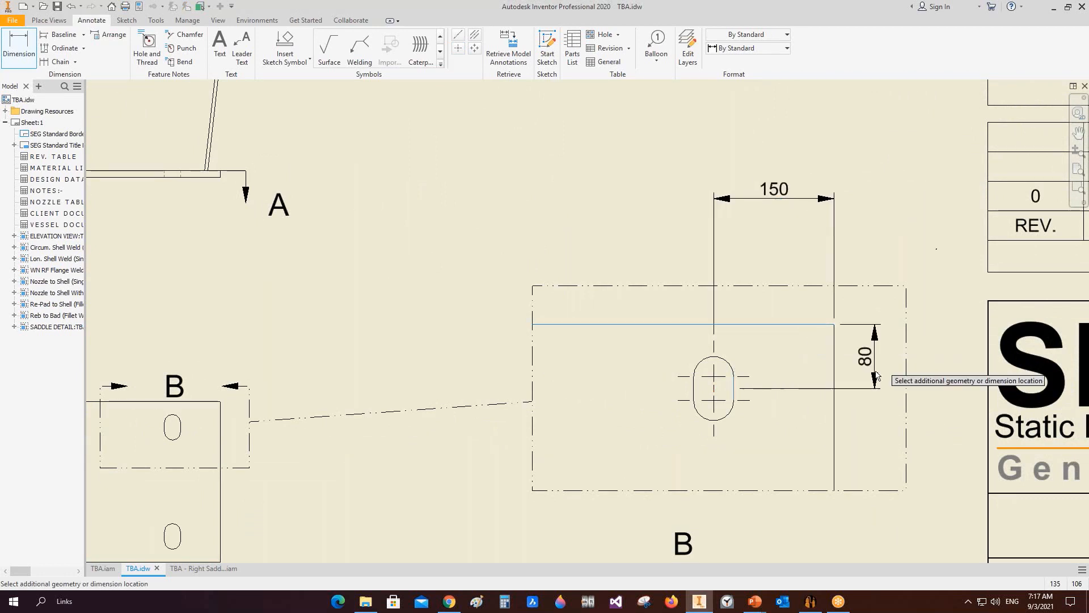
{"action": "left_click", "coordinate": [862, 370]}
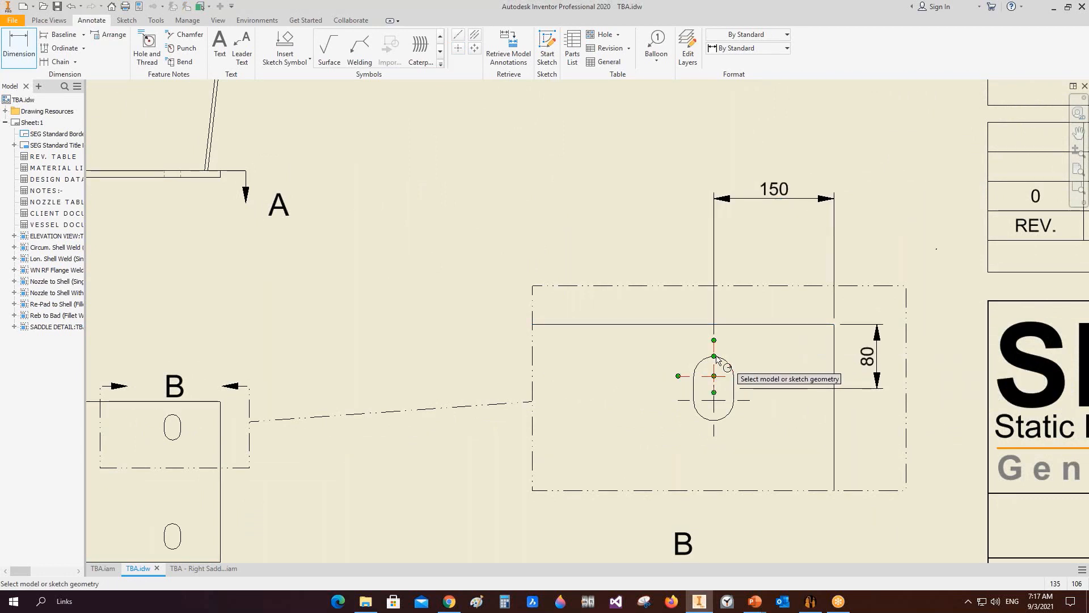
{"action": "left_click", "coordinate": [716, 419]}
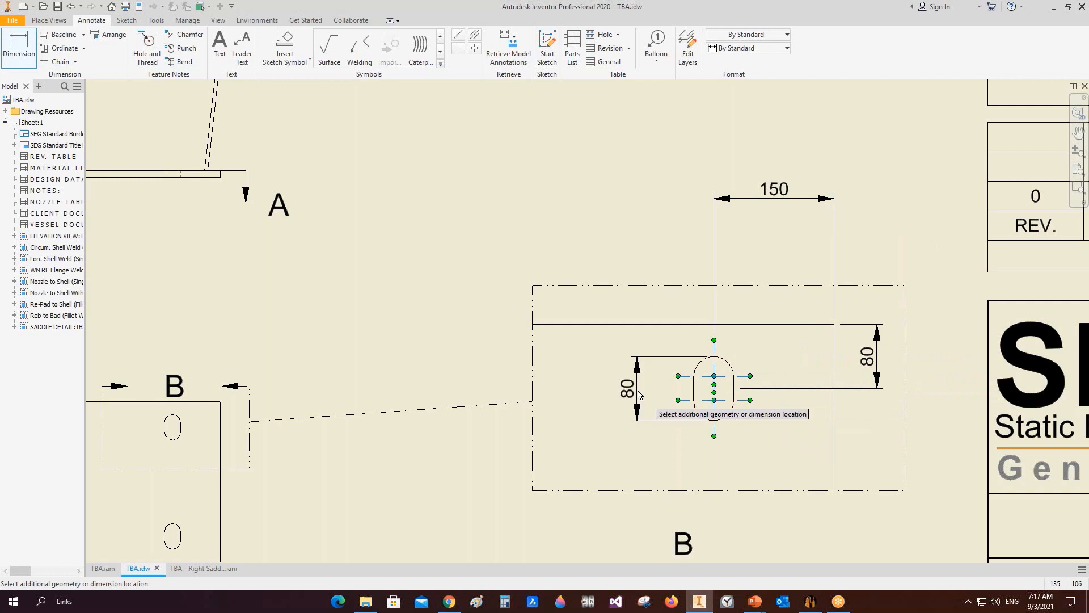
{"action": "left_click", "coordinate": [630, 390]}
{"action": "left_click", "coordinate": [734, 384]}
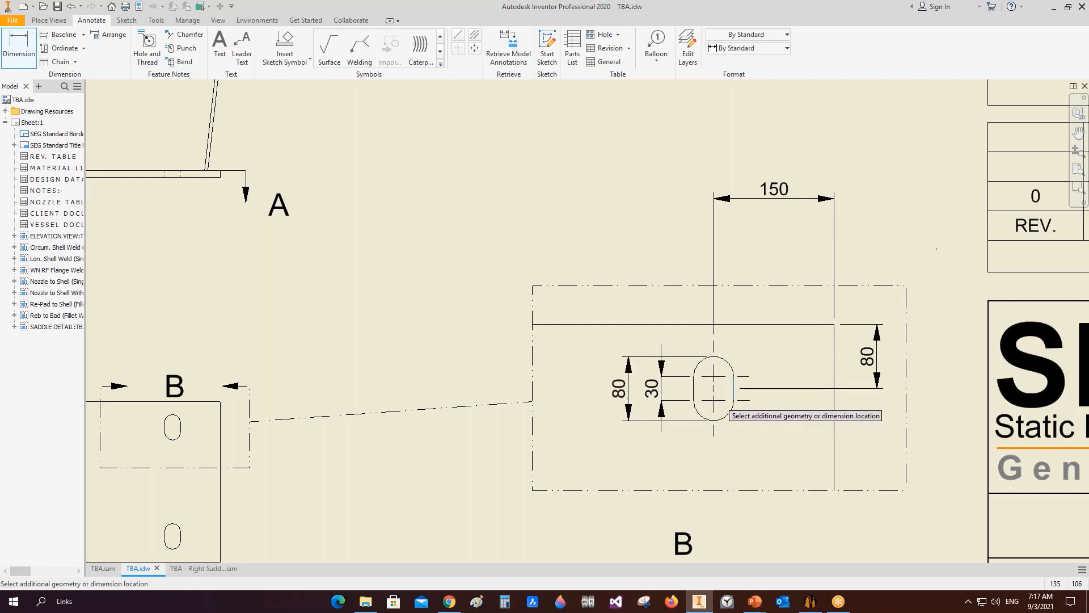
{"action": "left_click", "coordinate": [697, 400]}
{"action": "left_click", "coordinate": [729, 471]}
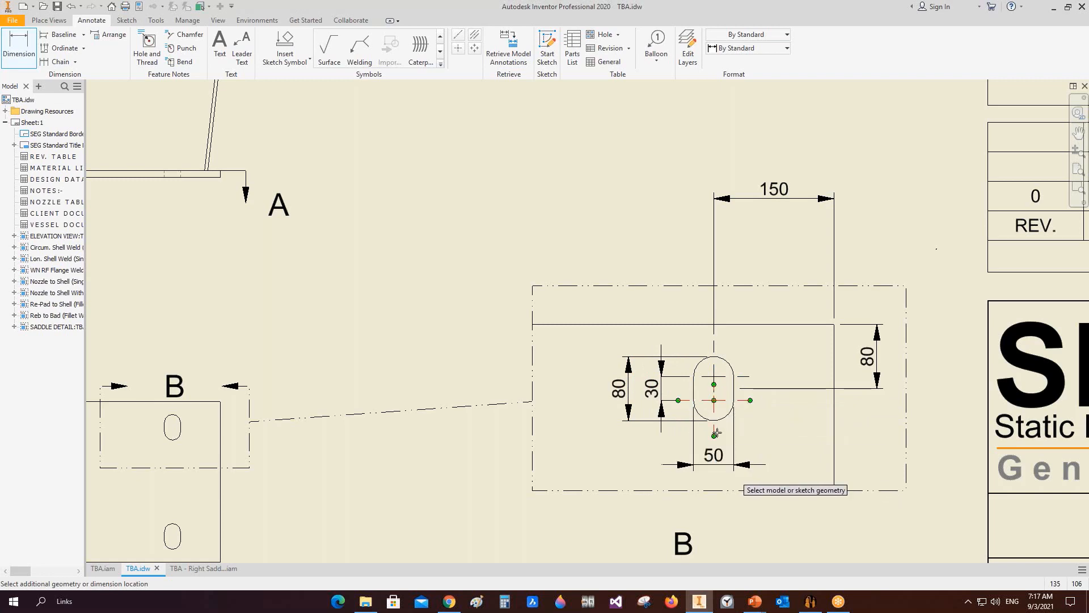
Step: Dimension the base plate's overall length on Section A-A and exit the dimension command
{"action": "scroll", "coordinate": [727, 454], "scroll_direction": "down", "scroll_amount": 3}
{"action": "scroll", "coordinate": [560, 438], "scroll_direction": "down", "scroll_amount": 3}
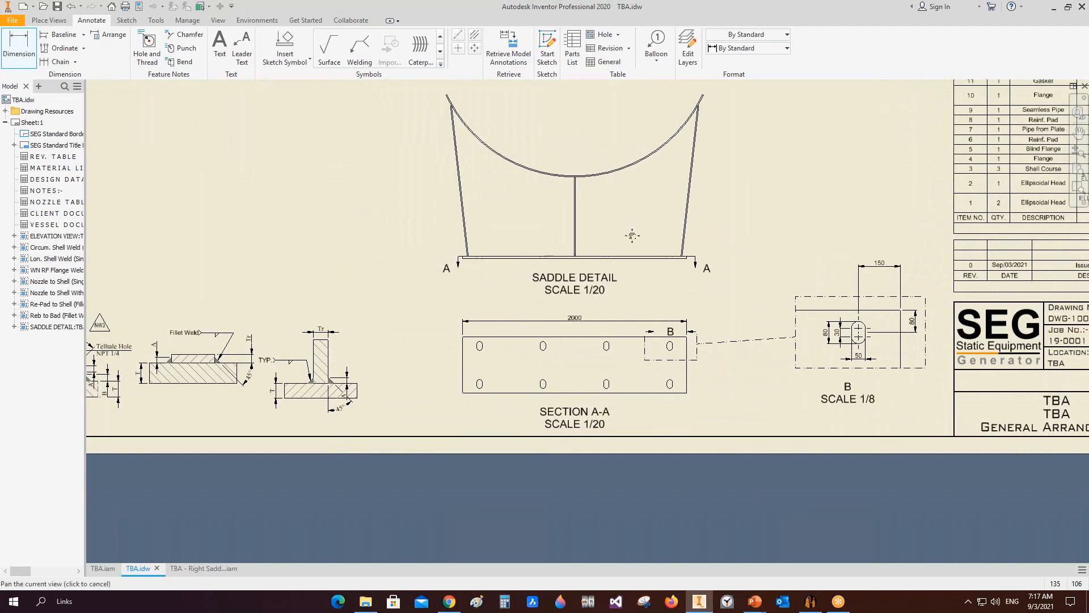
{"action": "scroll", "coordinate": [747, 332], "scroll_direction": "down", "scroll_amount": 3}
{"action": "middle_click_drag", "start_coordinate": [782, 328], "coordinate": [732, 352]}
{"action": "middle_click_drag", "start_coordinate": [683, 274], "coordinate": [713, 362]}
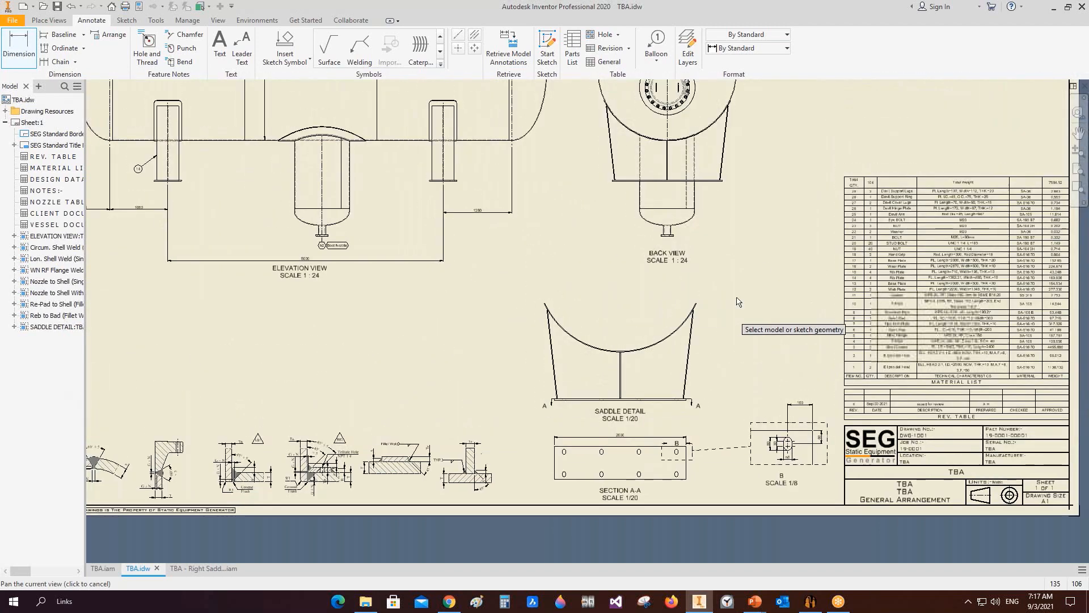
{"action": "right_click", "coordinate": [722, 297]}
{"action": "left_click", "coordinate": [680, 302]}
{"action": "scroll", "coordinate": [667, 276], "scroll_direction": "down", "scroll_amount": 5}
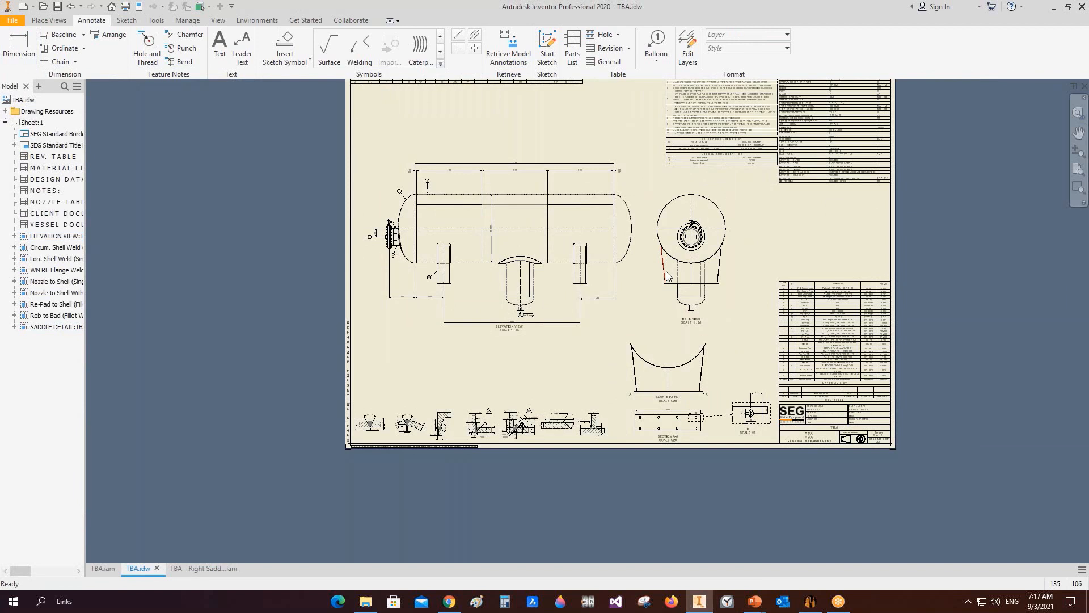
Step: Switch to Static Equipment Generator and review the right saddle's drawing settings for active views and view orientation and scale
{"action": "mouse_move", "coordinate": [668, 275]}
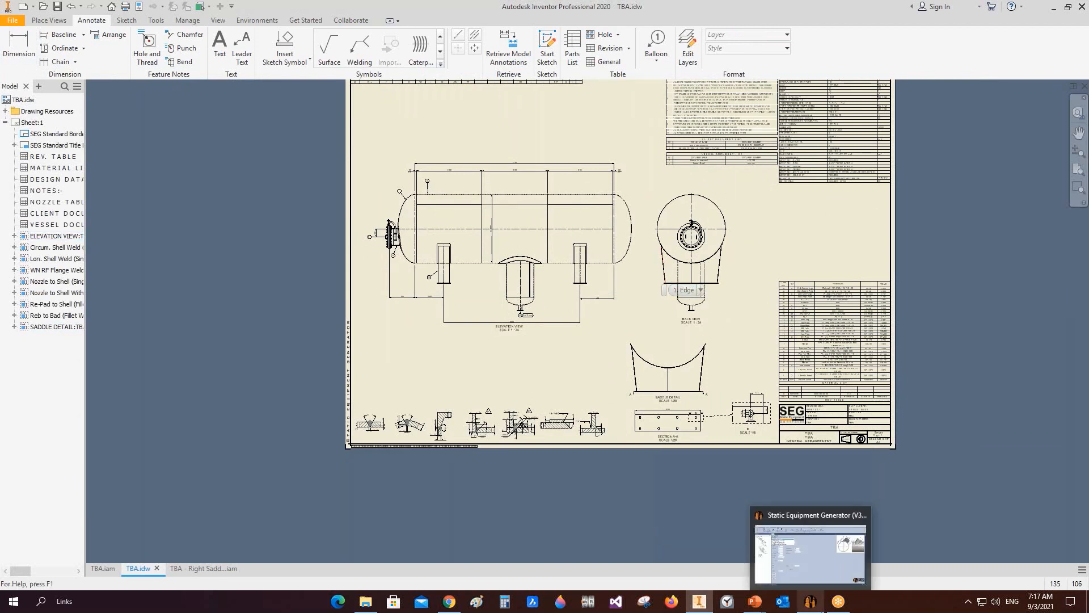
{"action": "left_click", "coordinate": [810, 601]}
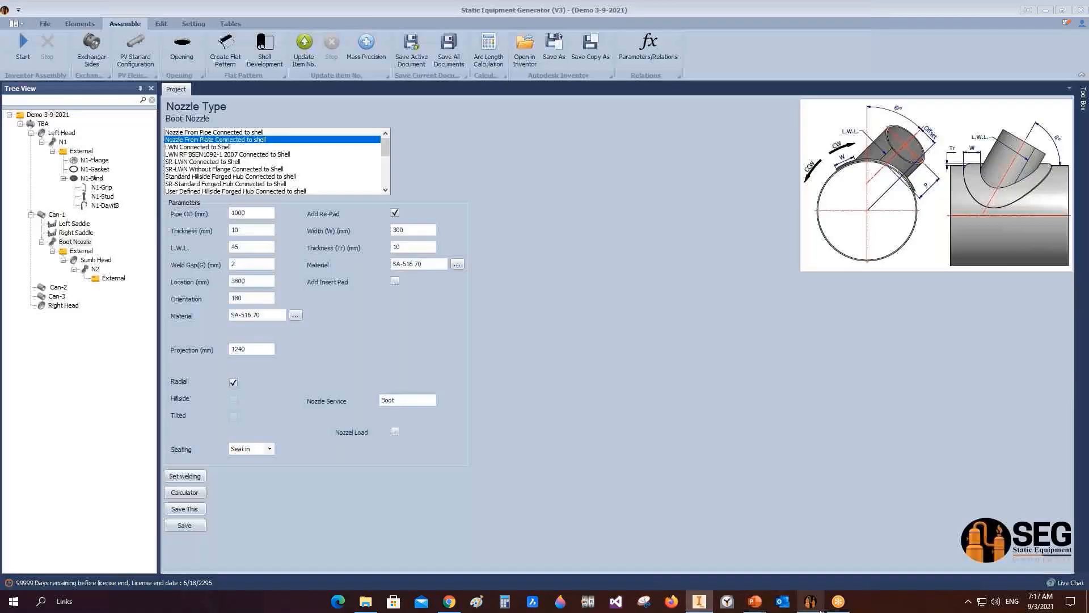
{"action": "left_click", "coordinate": [87, 233]}
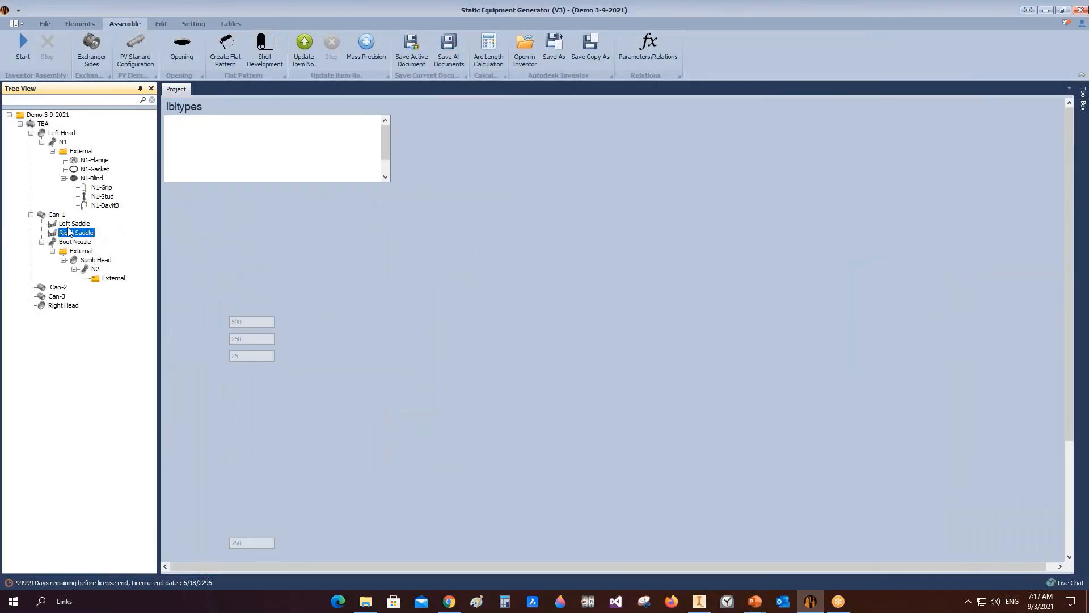
{"action": "right_click", "coordinate": [70, 233]}
{"action": "mouse_move", "coordinate": [139, 261]}
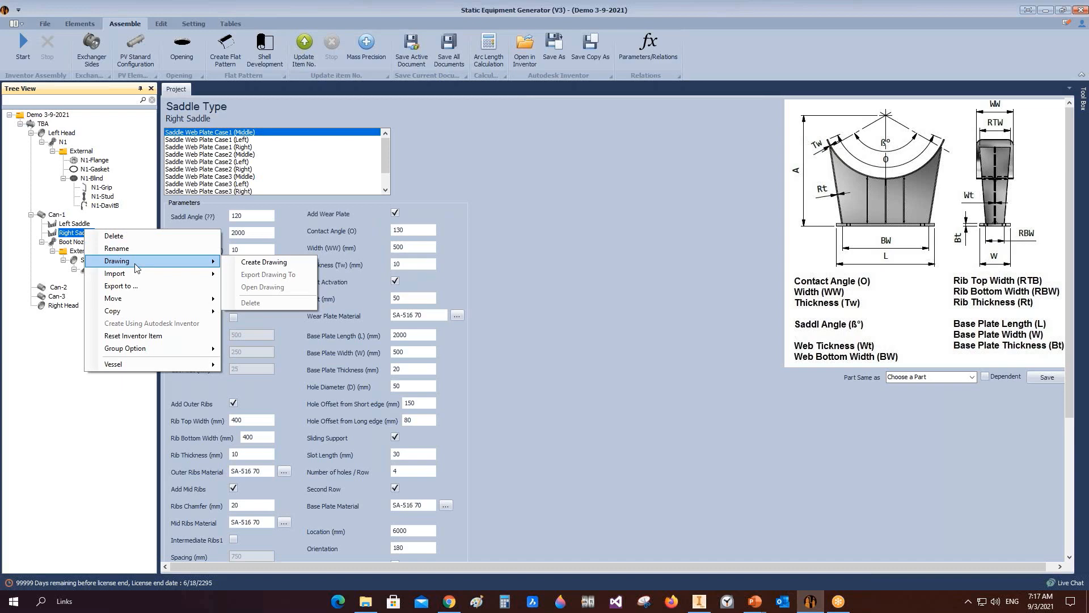
{"action": "left_click", "coordinate": [284, 263]}
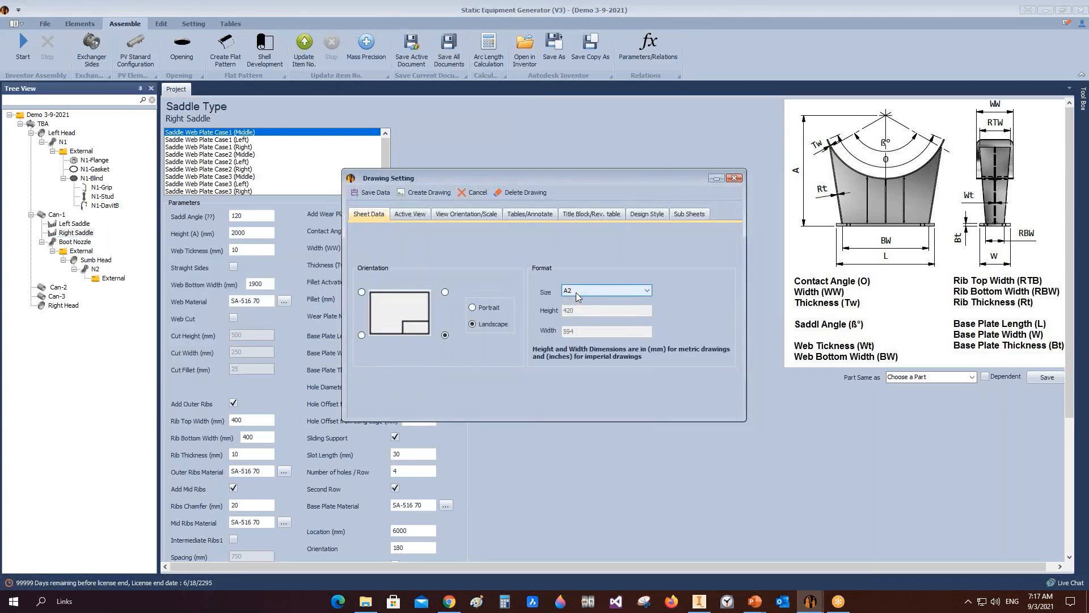
{"action": "left_click", "coordinate": [411, 215]}
{"action": "left_click", "coordinate": [678, 294]}
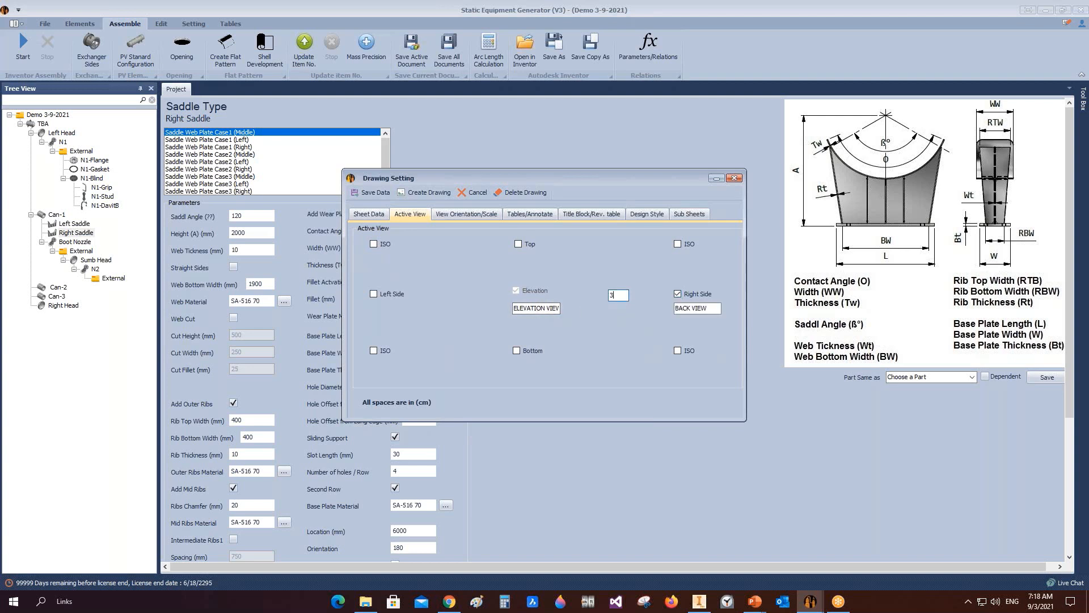
{"action": "left_click", "coordinate": [458, 219]}
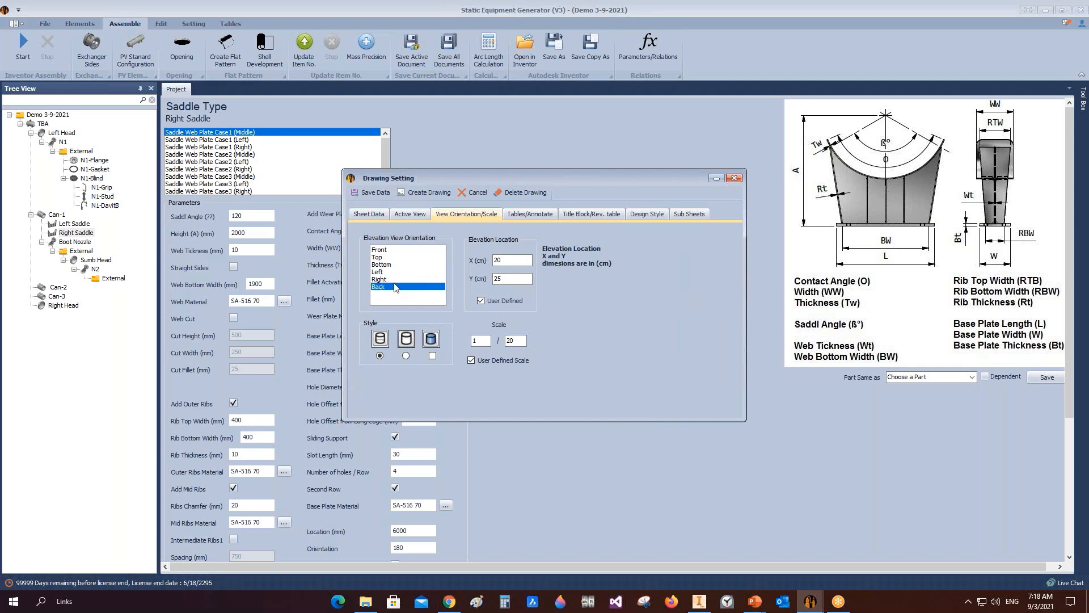
Step: Return to Inventor, open the right saddle assembly and orient it to the left and then back views
{"action": "left_click", "coordinate": [693, 603]}
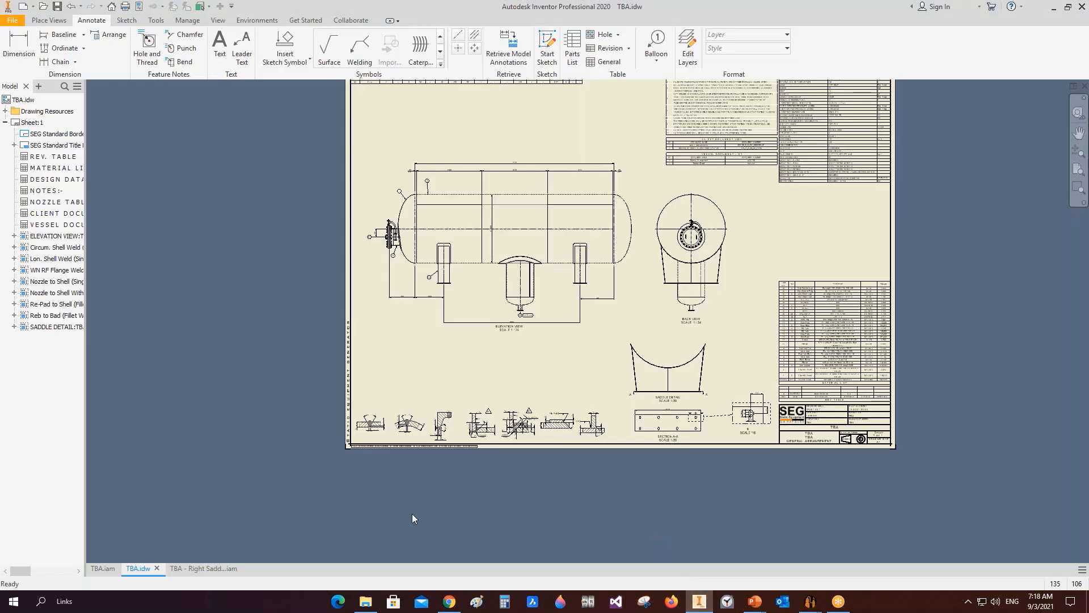
{"action": "left_click", "coordinate": [194, 568]}
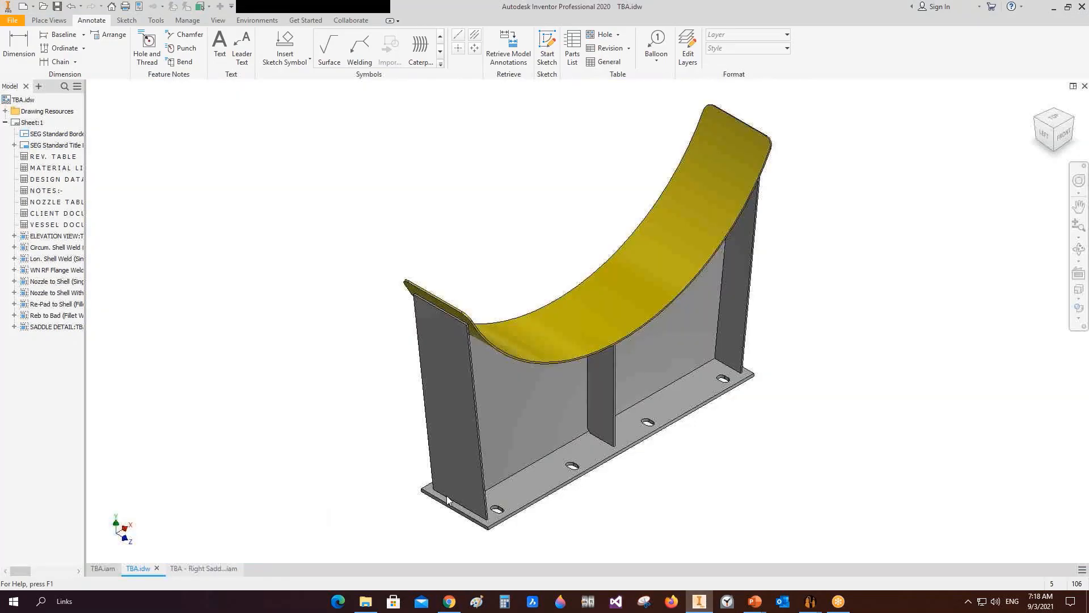
{"action": "left_click", "coordinate": [1045, 139]}
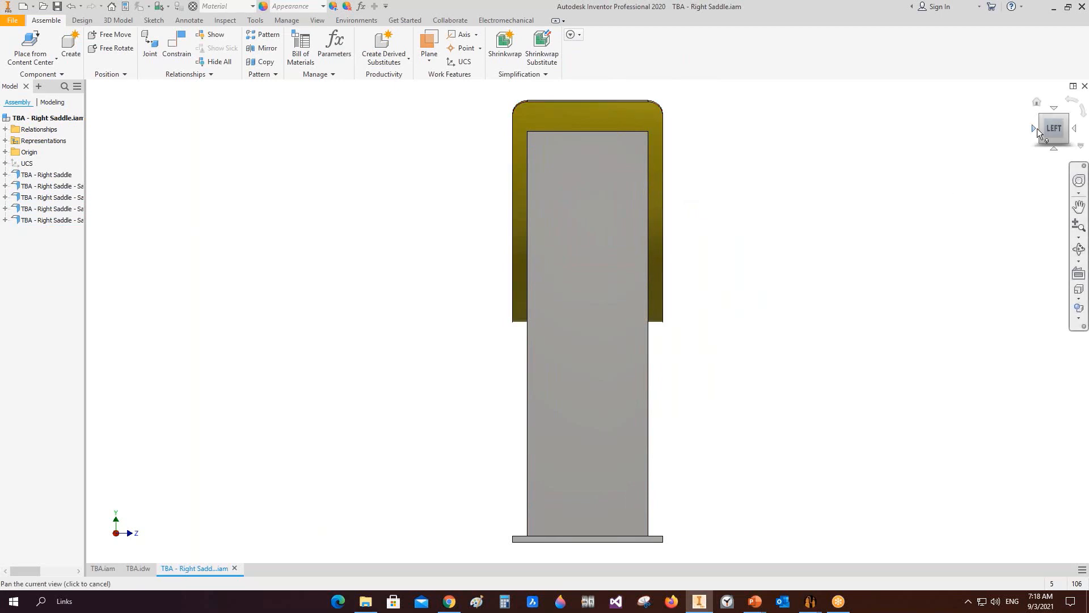
{"action": "left_click", "coordinate": [1037, 128]}
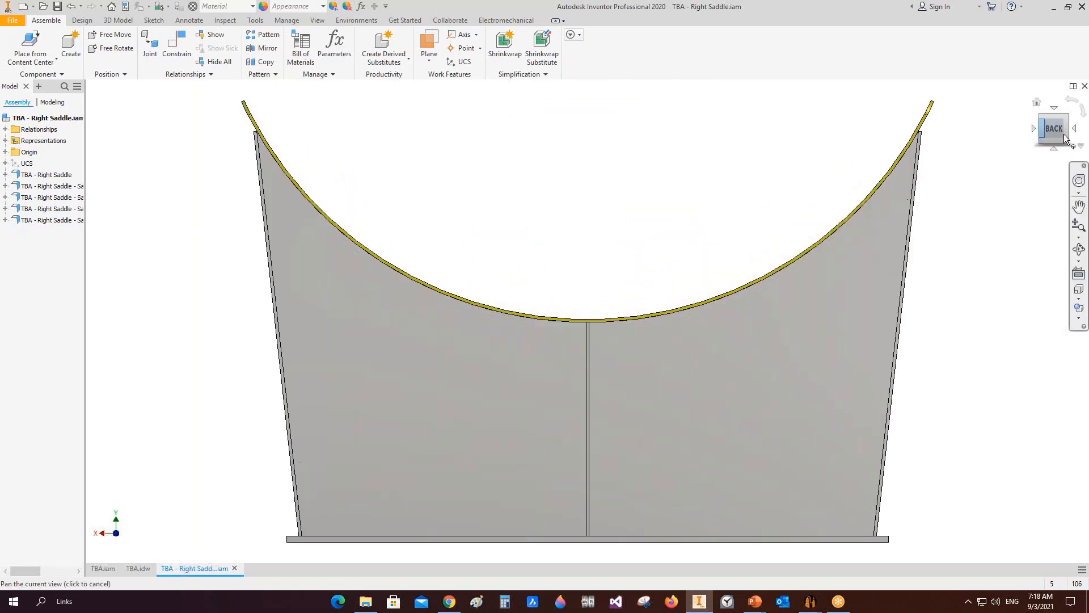
Step: Switch back to Static Equipment Generator and toggle the Bill of Material table option in the saddle's drawing settings
{"action": "mouse_move", "coordinate": [818, 610]}
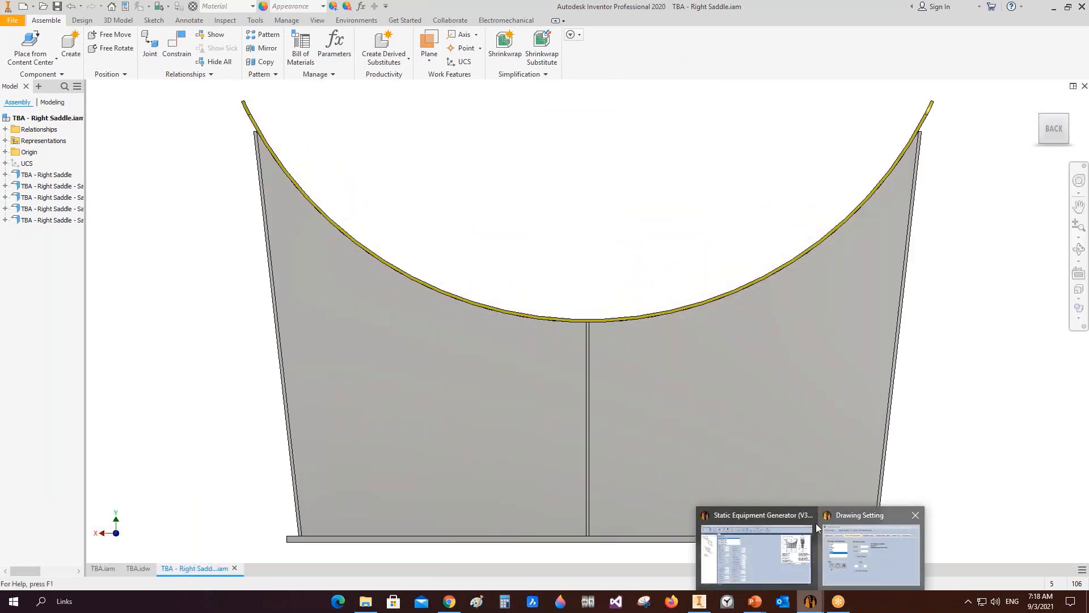
{"action": "left_click", "coordinate": [816, 523]}
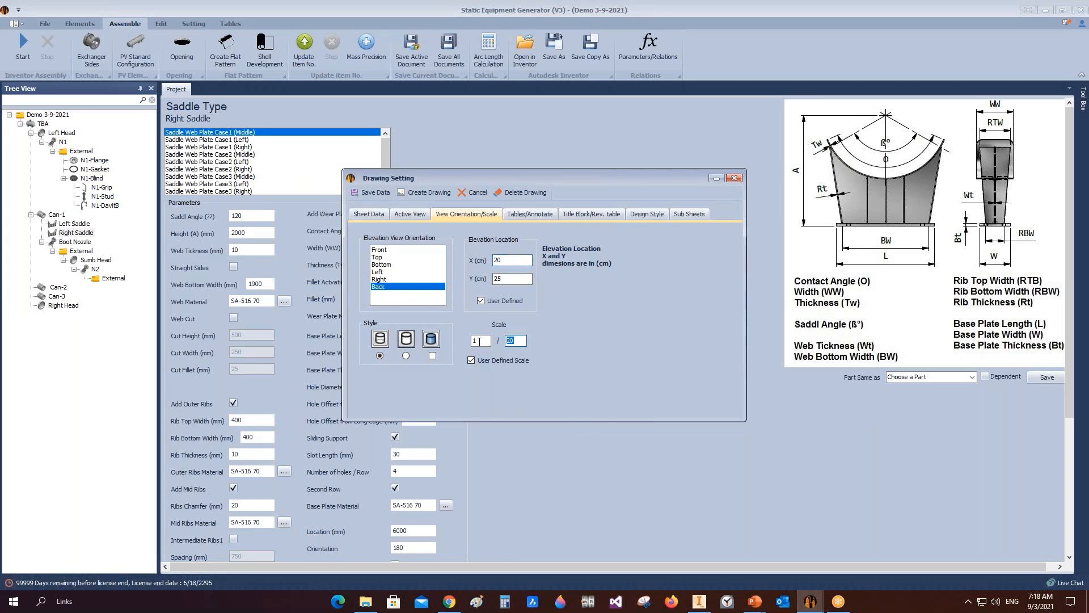
{"action": "left_click", "coordinate": [539, 216]}
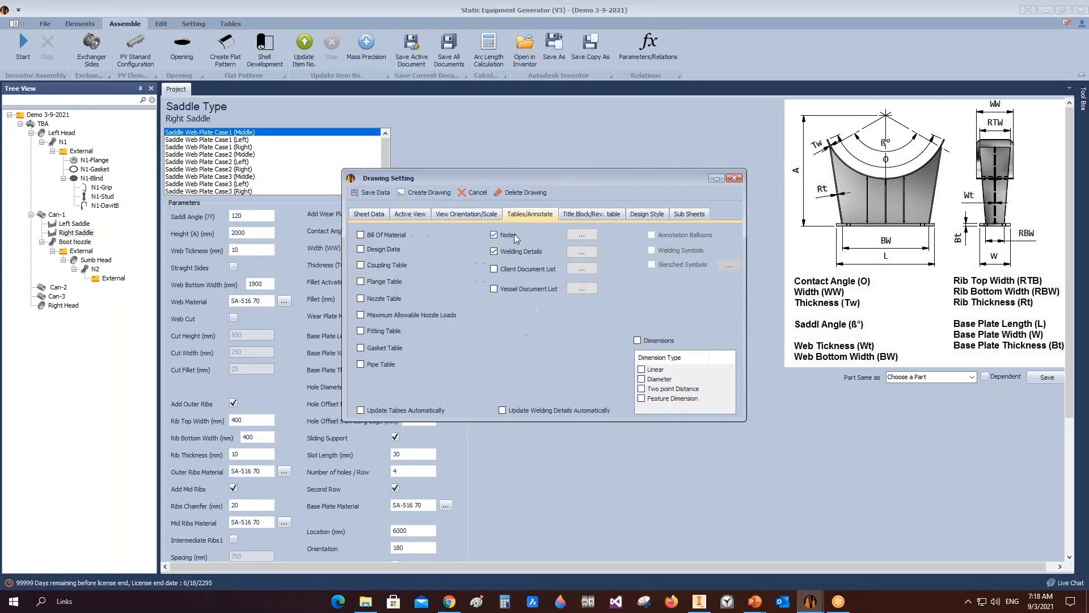
{"action": "left_click", "coordinate": [380, 236]}
Step: Set the title block drawing name to SADDLE DETAIL and the drawing number to DWG-1002
{"action": "left_click", "coordinate": [582, 214]}
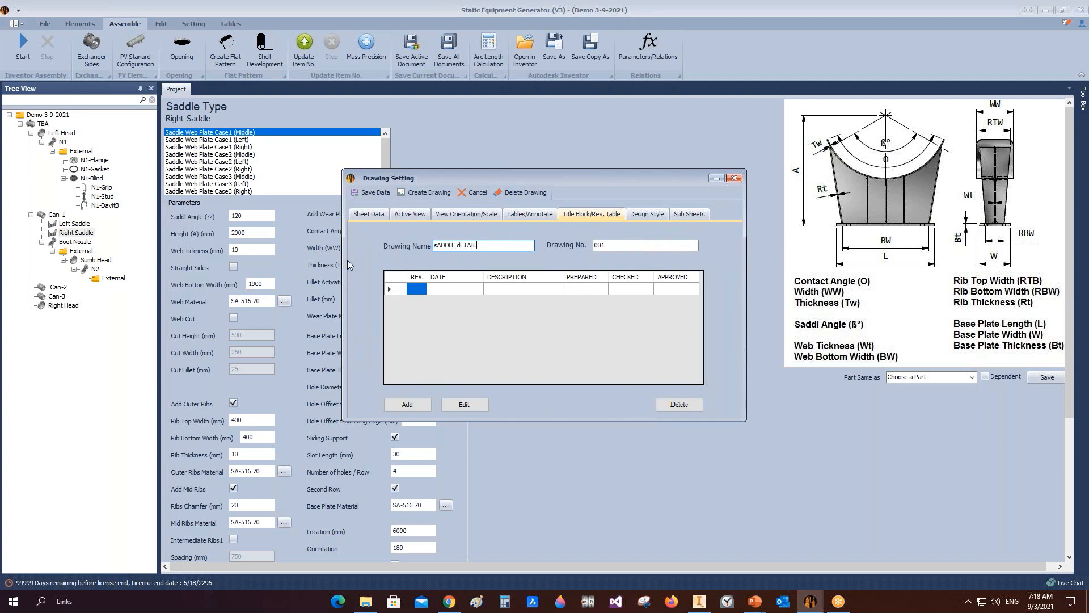
{"action": "key", "text": "BackSpace"}
{"action": "key", "text": "BackSpace"}
{"action": "key", "text": "BackSpace"}
{"action": "key", "text": "BackSpace"}
{"action": "key", "text": "BackSpace"}
{"action": "key", "text": "BackSpace"}
{"action": "key", "text": "BackSpace"}
{"action": "key", "text": "BackSpace"}
{"action": "key", "text": "BackSpace"}
{"action": "key", "text": "BackSpace"}
{"action": "key", "text": "BackSpace"}
{"action": "key", "text": "BackSpace"}
{"action": "key", "text": "BackSpace"}
{"action": "type", "text": "SADD"}
{"action": "key", "text": "Tab"}
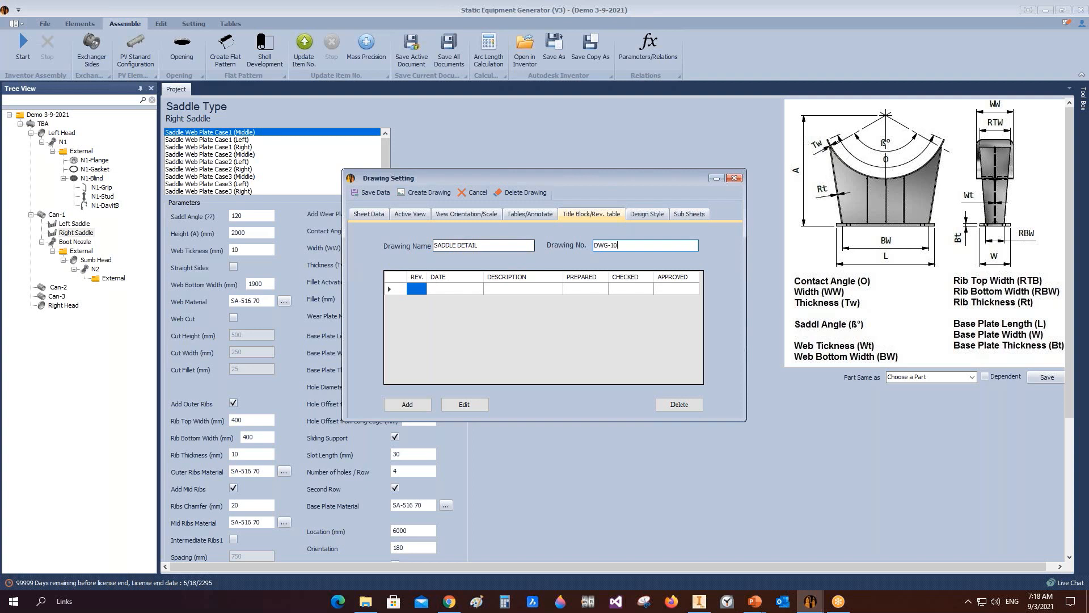
Step: Select the first revision row and open it for editing in the revision table
{"action": "left_click", "coordinate": [399, 289]}
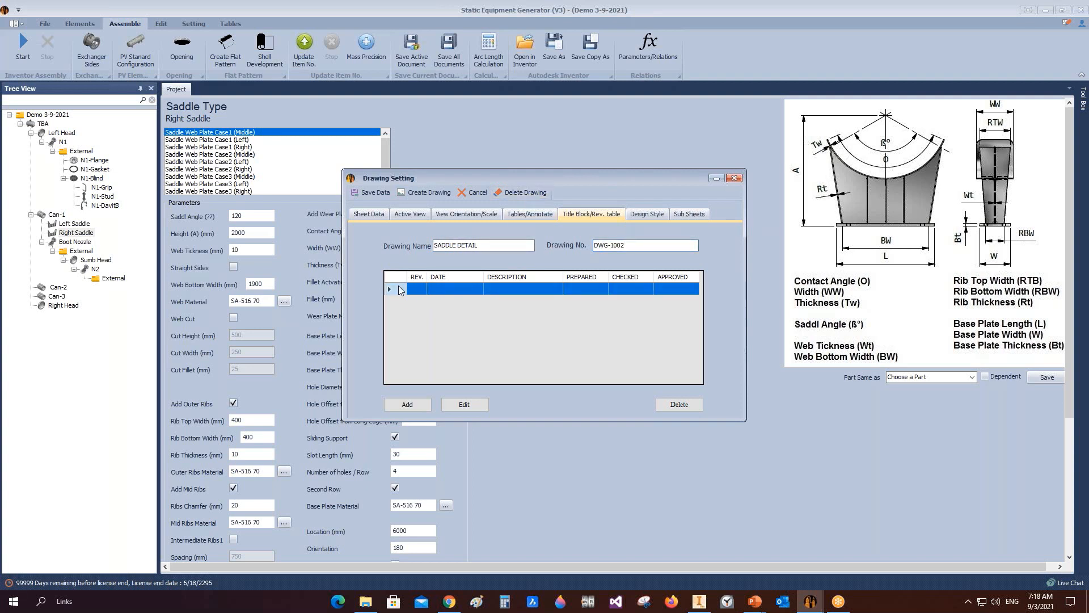
{"action": "left_click", "coordinate": [465, 405]}
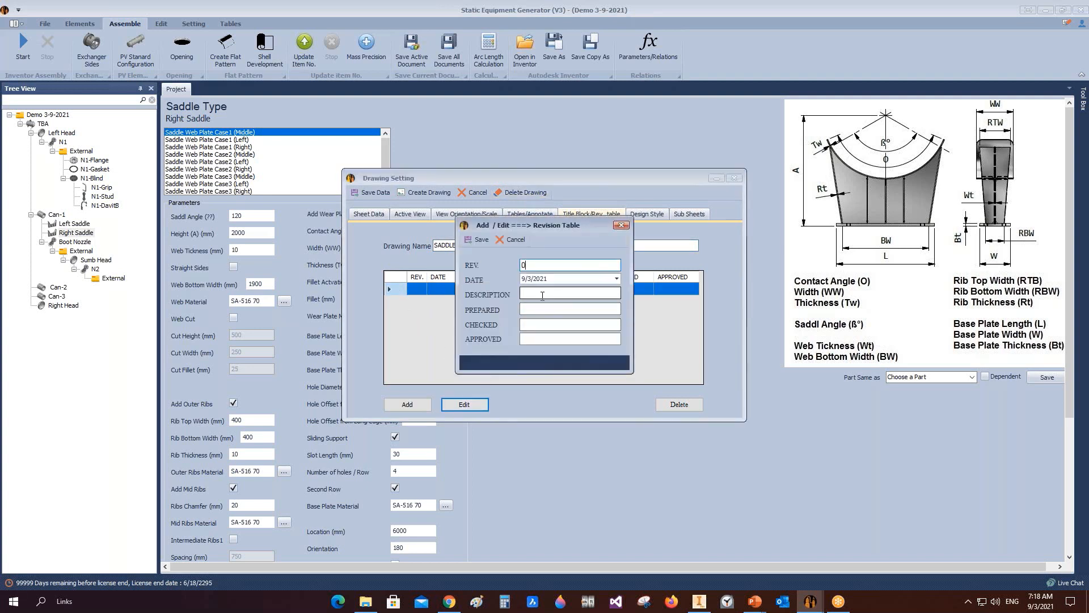
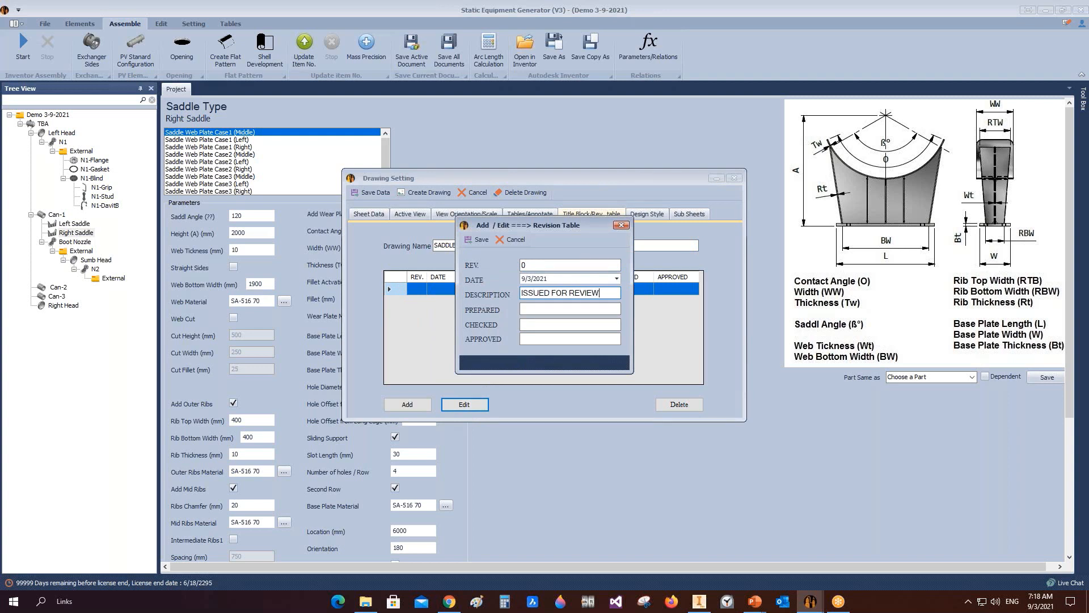
Step: Fill in the preparer's initials for the revision and save the revision row
{"action": "left_click", "coordinate": [570, 309]}
{"action": "left_click", "coordinate": [480, 242]}
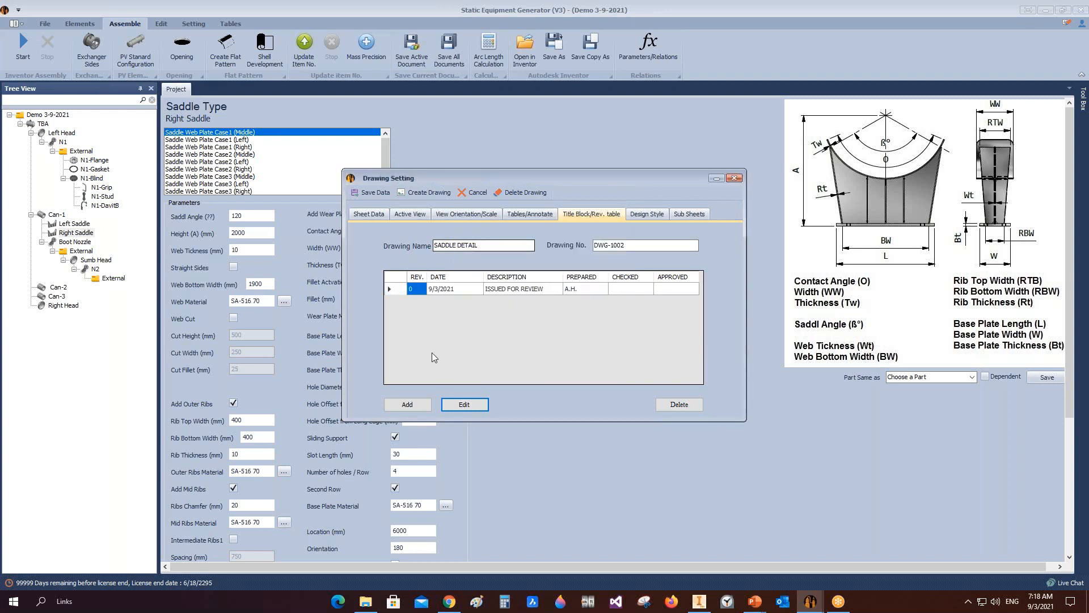
Step: Add a new empty row to the revision table
{"action": "left_click", "coordinate": [415, 407]}
{"action": "left_click", "coordinate": [482, 242]}
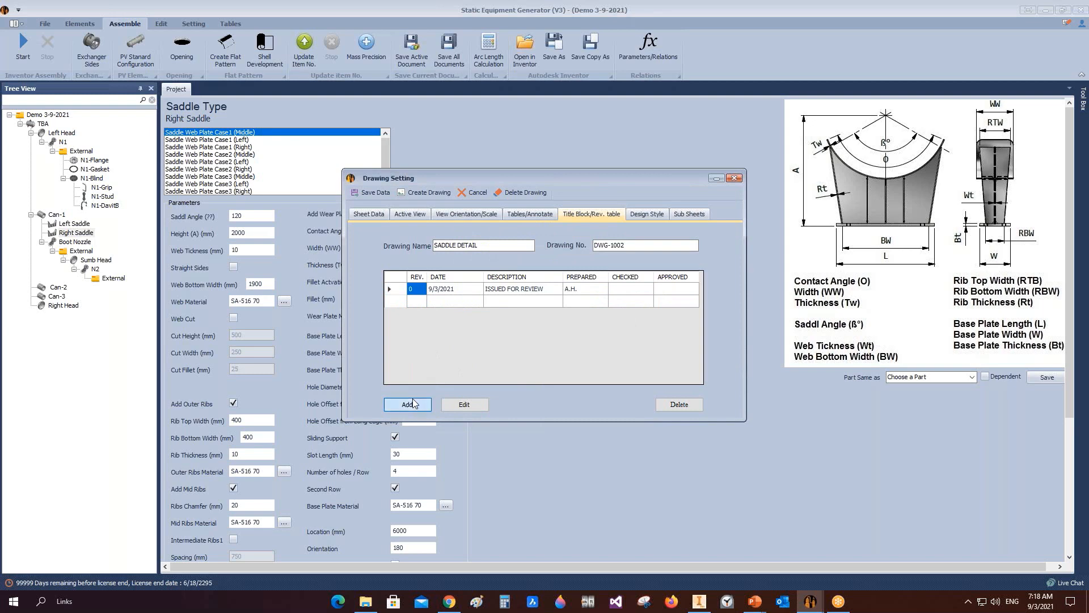
{"action": "left_click", "coordinate": [412, 403]}
{"action": "left_click", "coordinate": [479, 243]}
Step: Review the design style table and create the saddle detail drawing in Inventor
{"action": "left_click", "coordinate": [652, 214]}
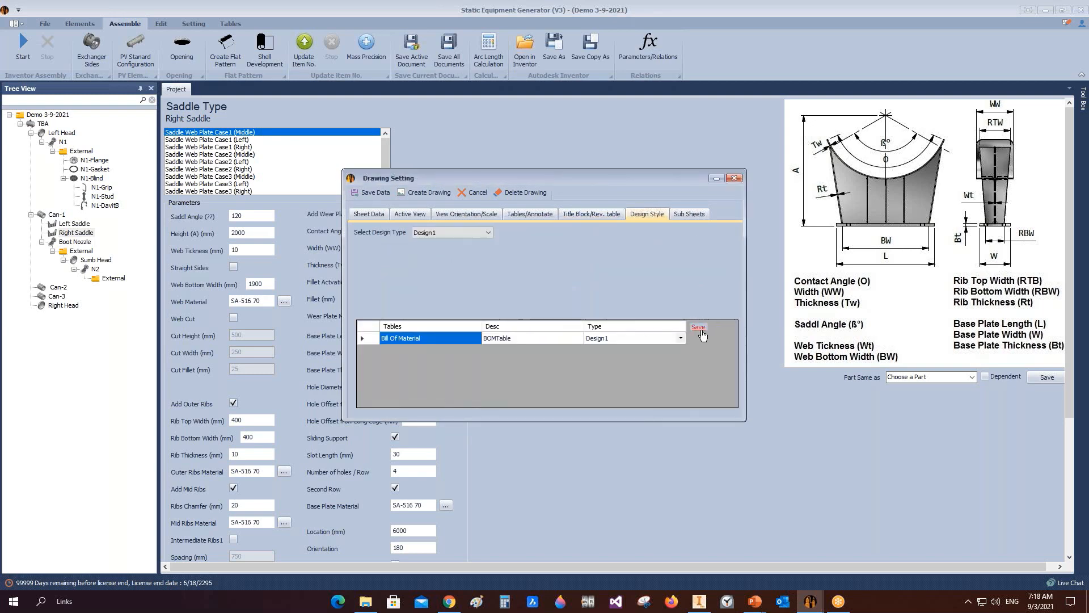
{"action": "left_click", "coordinate": [463, 194]}
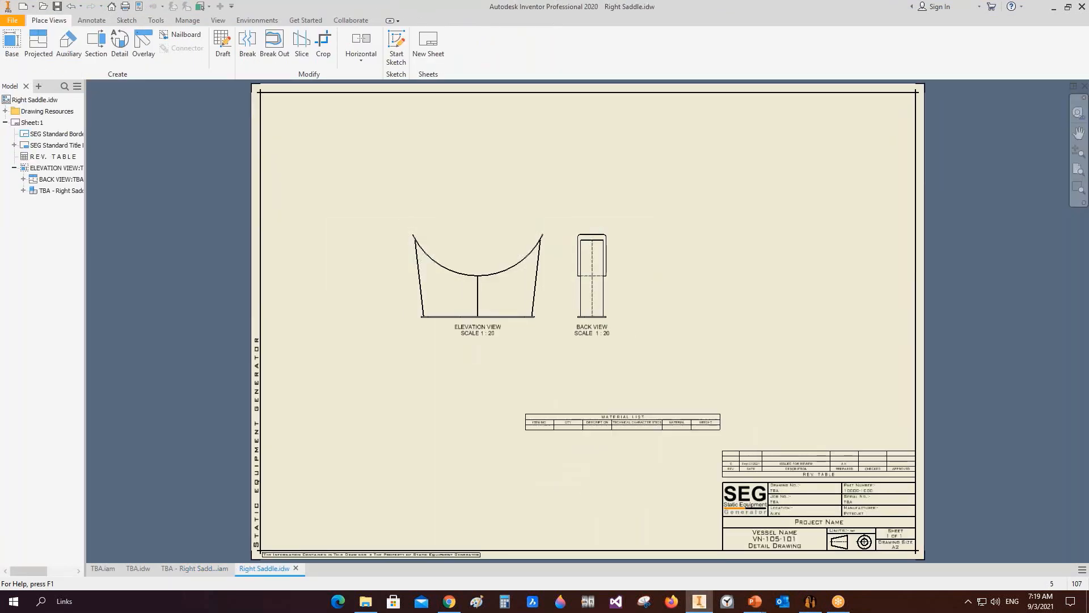
{"action": "left_click", "coordinate": [685, 445]}
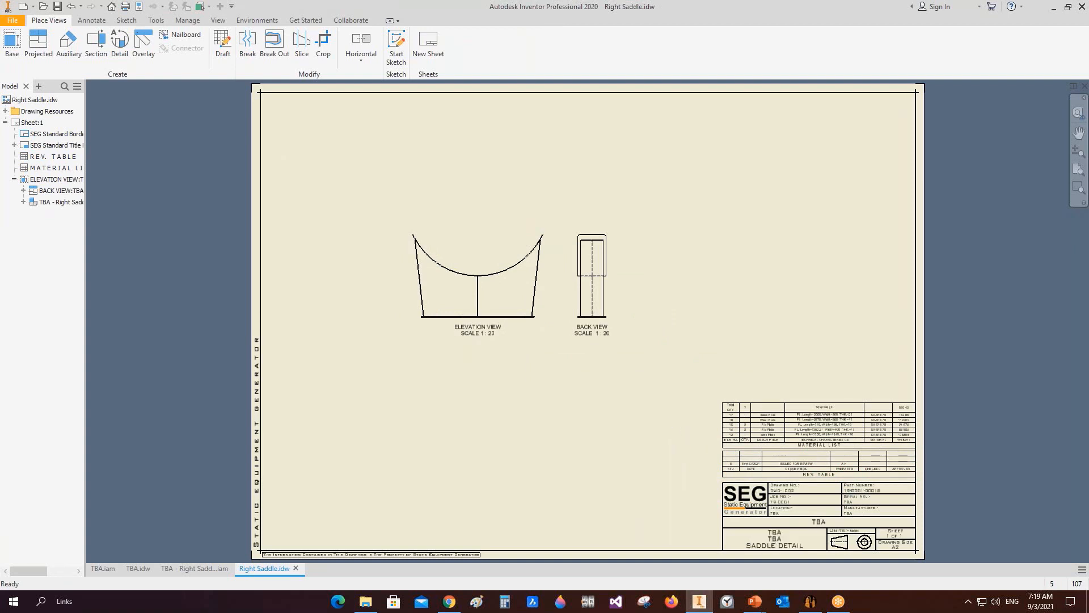
Step: Reopen the right saddle's drawing settings, set the view scale to 1:14 and recreate the drawing
{"action": "left_click", "coordinate": [811, 601]}
{"action": "right_click", "coordinate": [77, 238]}
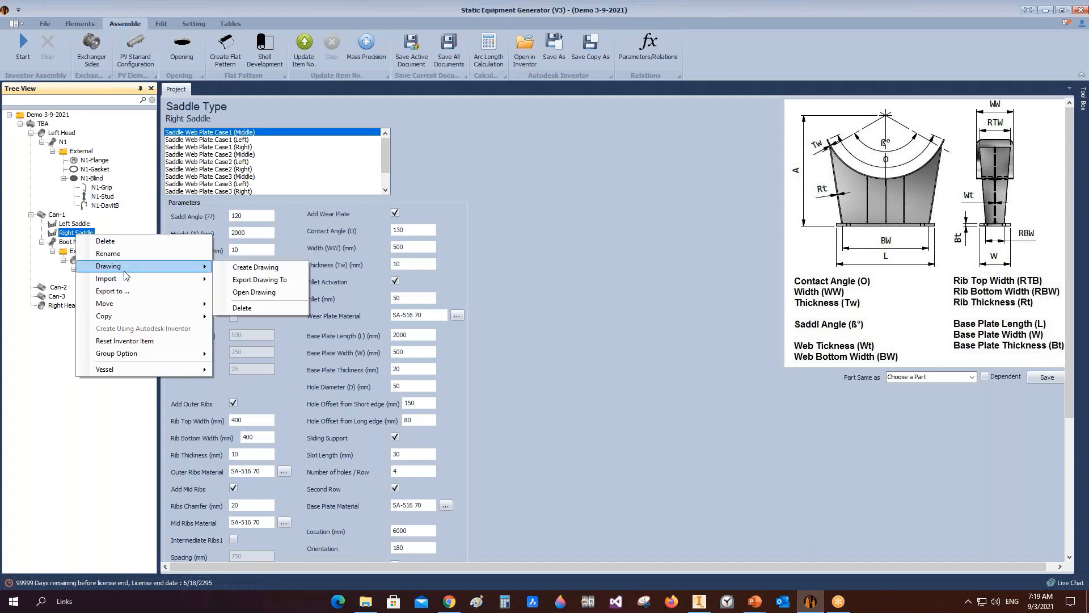
{"action": "mouse_move", "coordinate": [130, 267]}
{"action": "left_click", "coordinate": [256, 267]}
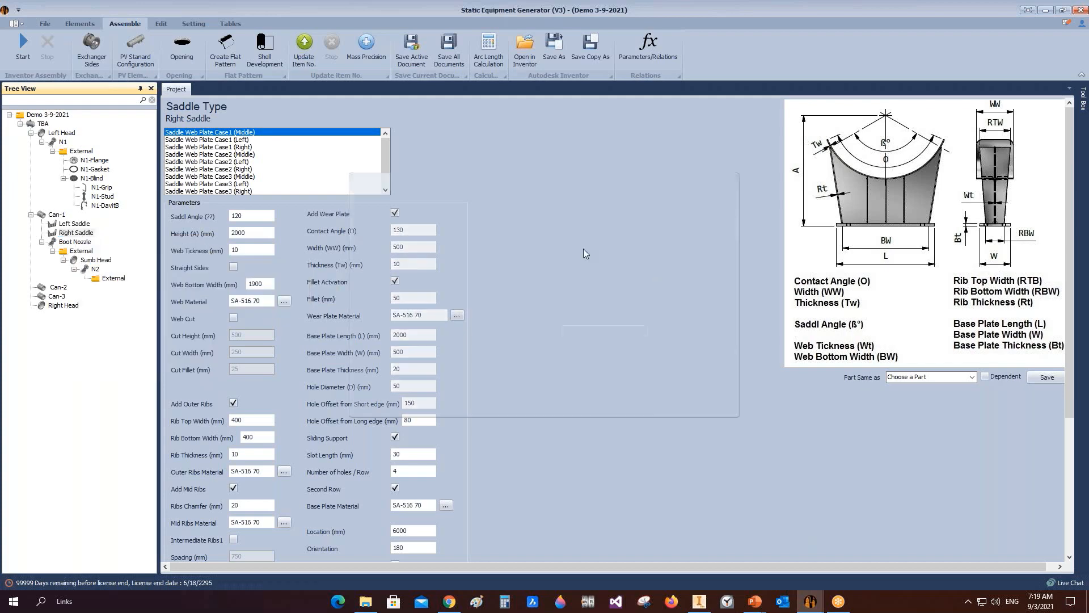
{"action": "left_click", "coordinate": [487, 214]}
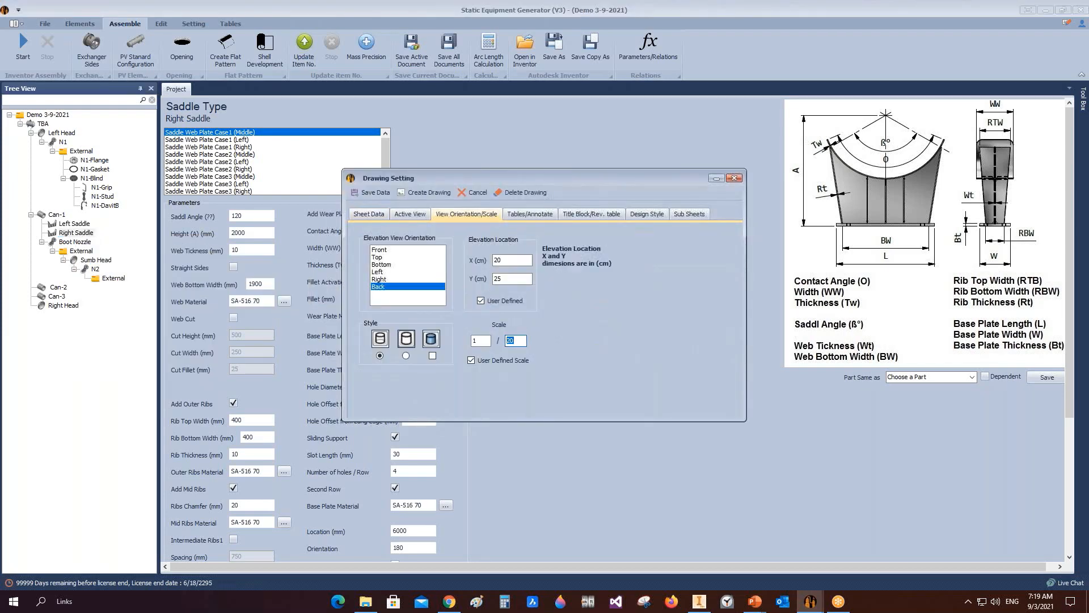
{"action": "left_click", "coordinate": [440, 193]}
{"action": "mouse_move", "coordinate": [708, 603]}
{"action": "left_click", "coordinate": [699, 553]}
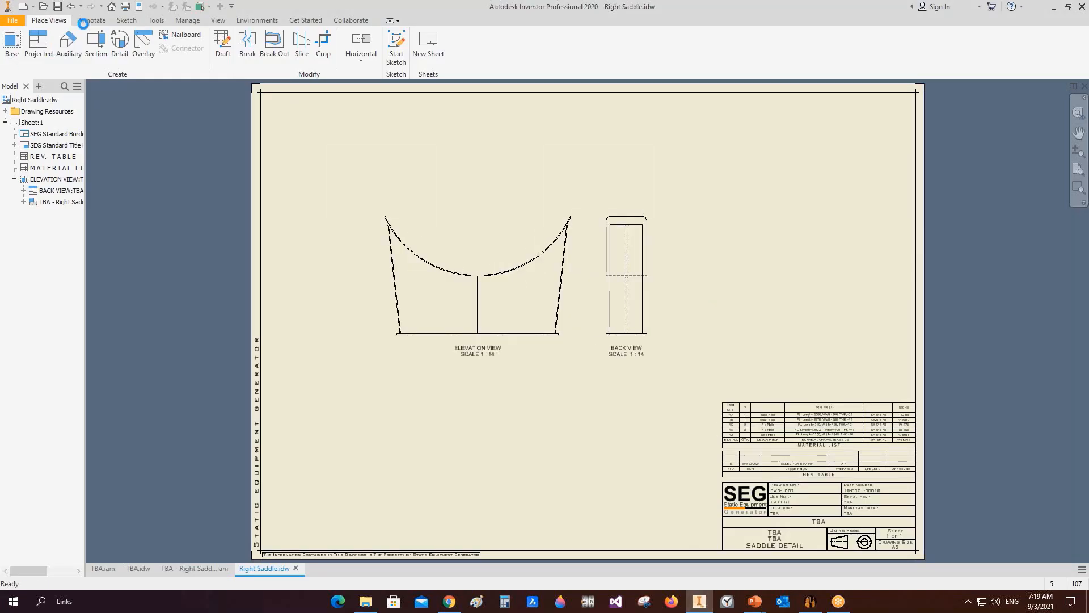
Step: Dimension the saddle's 130° contact angle on the elevation view
{"action": "left_click", "coordinate": [83, 20]}
{"action": "left_click", "coordinate": [19, 45]}
{"action": "scroll", "coordinate": [382, 218], "scroll_direction": "up", "scroll_amount": 6}
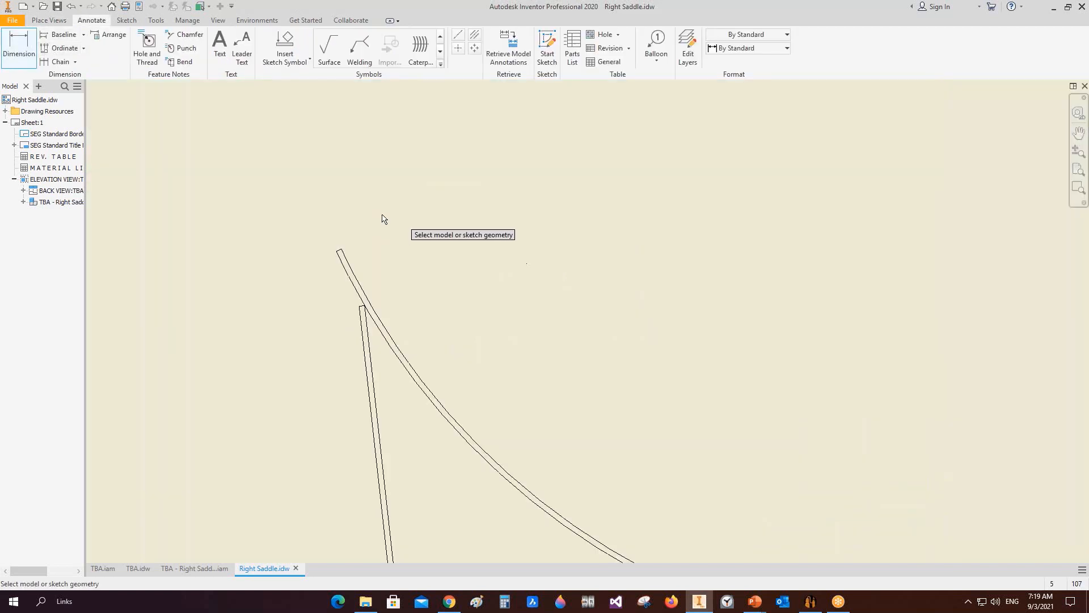
{"action": "left_click", "coordinate": [346, 274]}
{"action": "scroll", "coordinate": [352, 267], "scroll_direction": "down", "scroll_amount": 5}
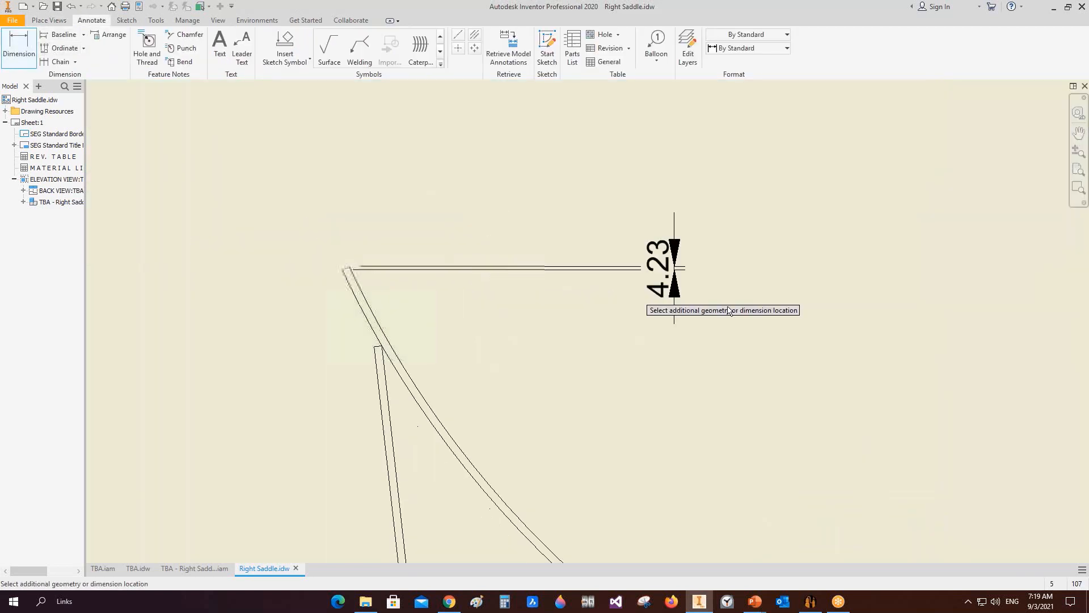
{"action": "scroll", "coordinate": [868, 313], "scroll_direction": "down", "scroll_amount": 5}
{"action": "scroll", "coordinate": [928, 303], "scroll_direction": "down", "scroll_amount": 3}
{"action": "scroll", "coordinate": [638, 267], "scroll_direction": "up", "scroll_amount": 10}
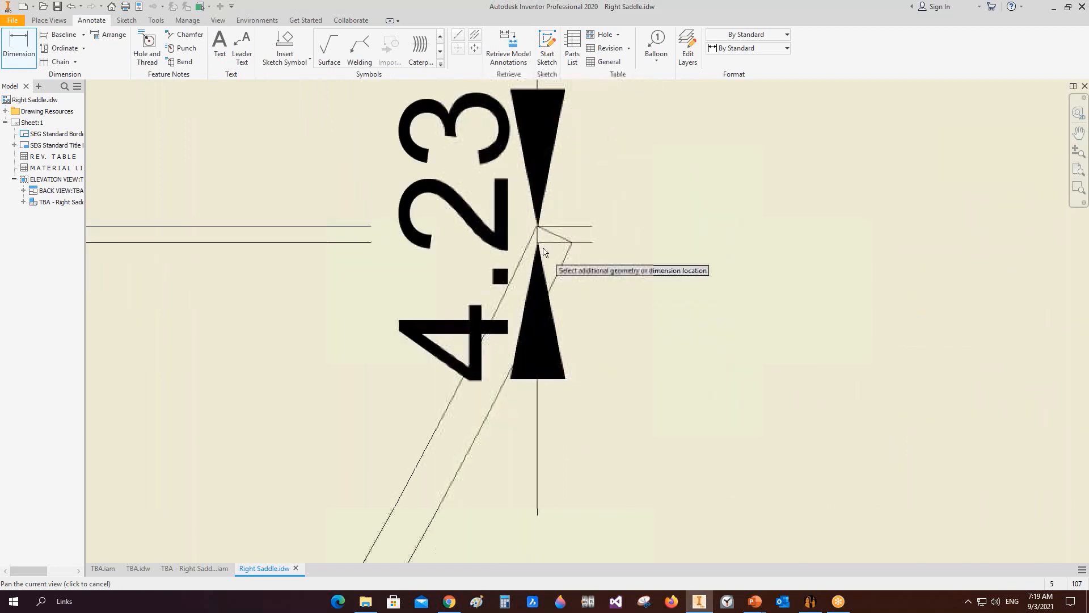
{"action": "left_click", "coordinate": [566, 239]}
{"action": "scroll", "coordinate": [515, 263], "scroll_direction": "down", "scroll_amount": 4}
{"action": "scroll", "coordinate": [319, 260], "scroll_direction": "down", "scroll_amount": 8}
{"action": "scroll", "coordinate": [306, 264], "scroll_direction": "up", "scroll_amount": 5}
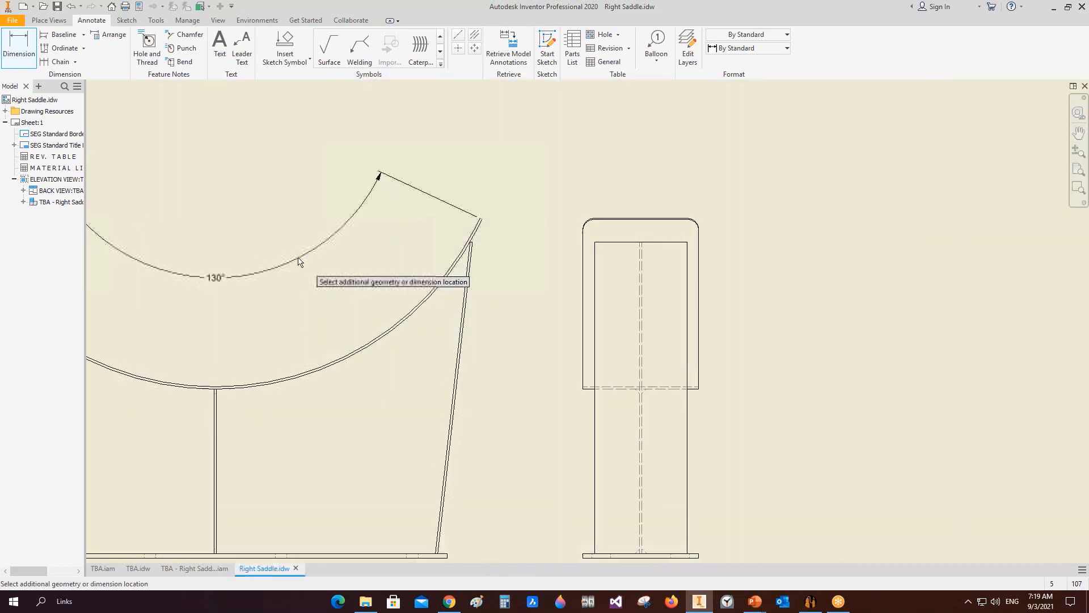
{"action": "left_click", "coordinate": [297, 236]}
{"action": "middle_click_drag", "start_coordinate": [205, 286], "coordinate": [520, 264]}
Step: Dimension the 120° saddle angle between the top edges of the side plates
{"action": "scroll", "coordinate": [295, 230], "scroll_direction": "up", "scroll_amount": 8}
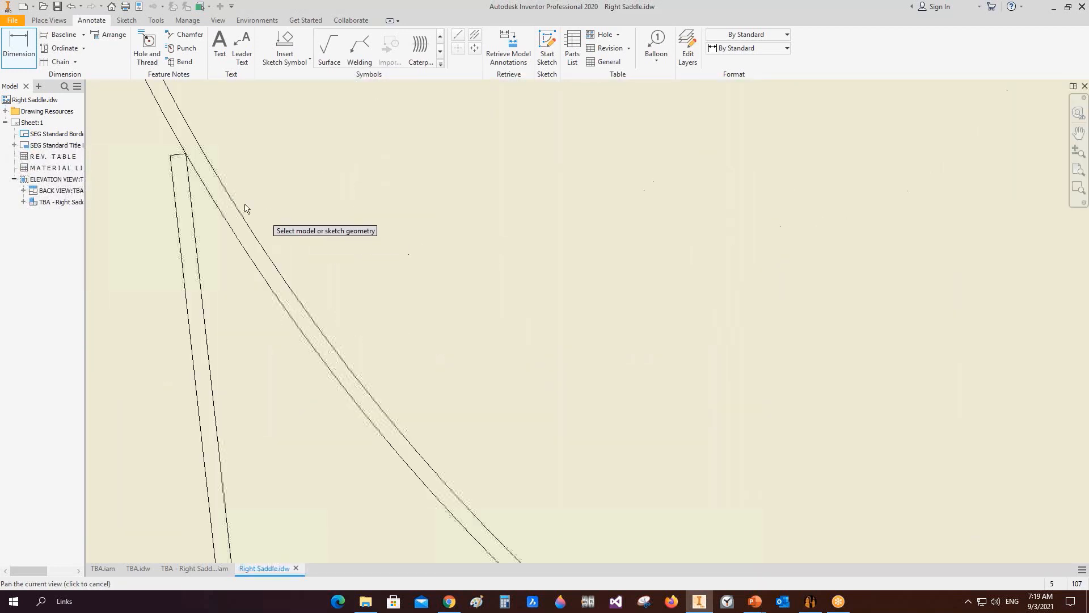
{"action": "left_click", "coordinate": [186, 154]}
{"action": "scroll", "coordinate": [499, 242], "scroll_direction": "down", "scroll_amount": 10}
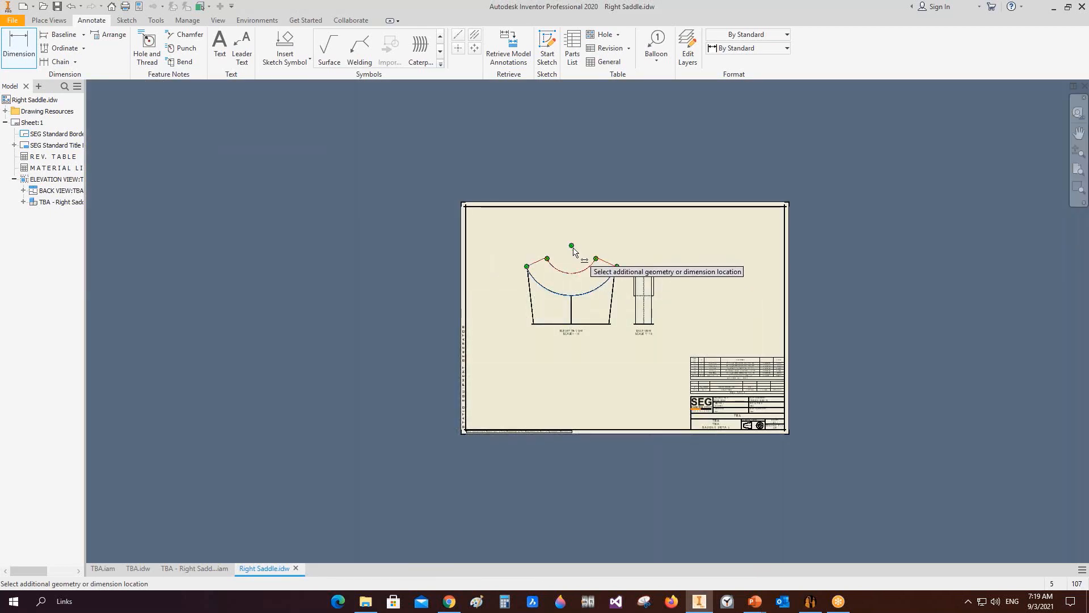
{"action": "scroll", "coordinate": [617, 271], "scroll_direction": "up", "scroll_amount": 5}
{"action": "scroll", "coordinate": [648, 297], "scroll_direction": "down", "scroll_amount": 3}
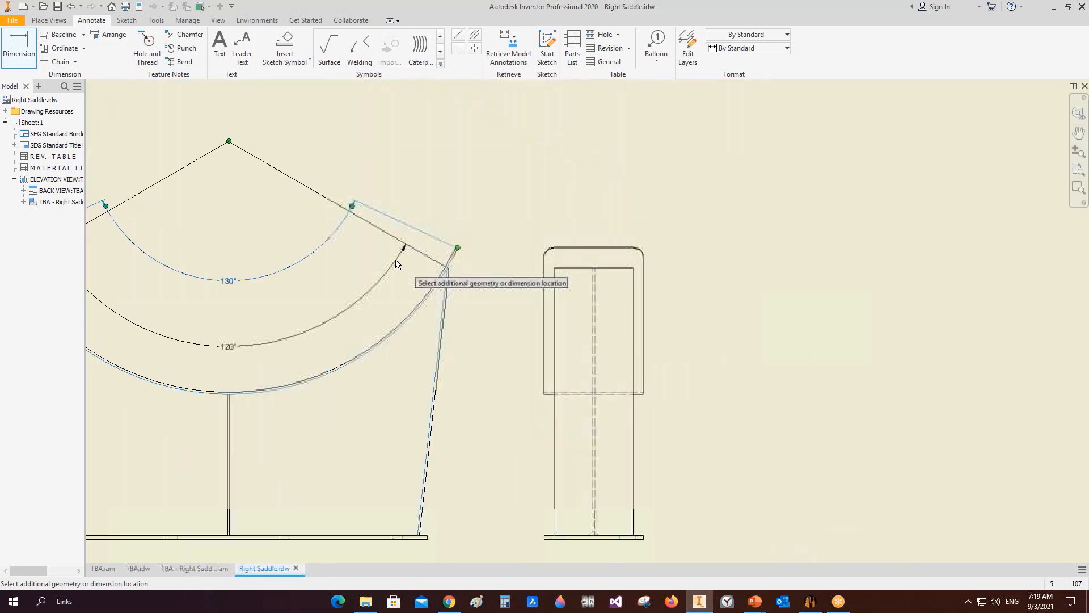
{"action": "scroll", "coordinate": [303, 246], "scroll_direction": "up", "scroll_amount": 5}
{"action": "left_click", "coordinate": [310, 230]}
{"action": "scroll", "coordinate": [314, 225], "scroll_direction": "down", "scroll_amount": 6}
{"action": "middle_click_drag", "start_coordinate": [344, 338], "coordinate": [392, 280]}
{"action": "scroll", "coordinate": [370, 285], "scroll_direction": "up", "scroll_amount": 5}
{"action": "scroll", "coordinate": [370, 285], "scroll_direction": "down", "scroll_amount": 5}
{"action": "key", "text": "Escape"}
{"action": "left_click_drag", "start_coordinate": [349, 333], "coordinate": [352, 366]}
{"action": "scroll", "coordinate": [218, 161], "scroll_direction": "up", "scroll_amount": 4}
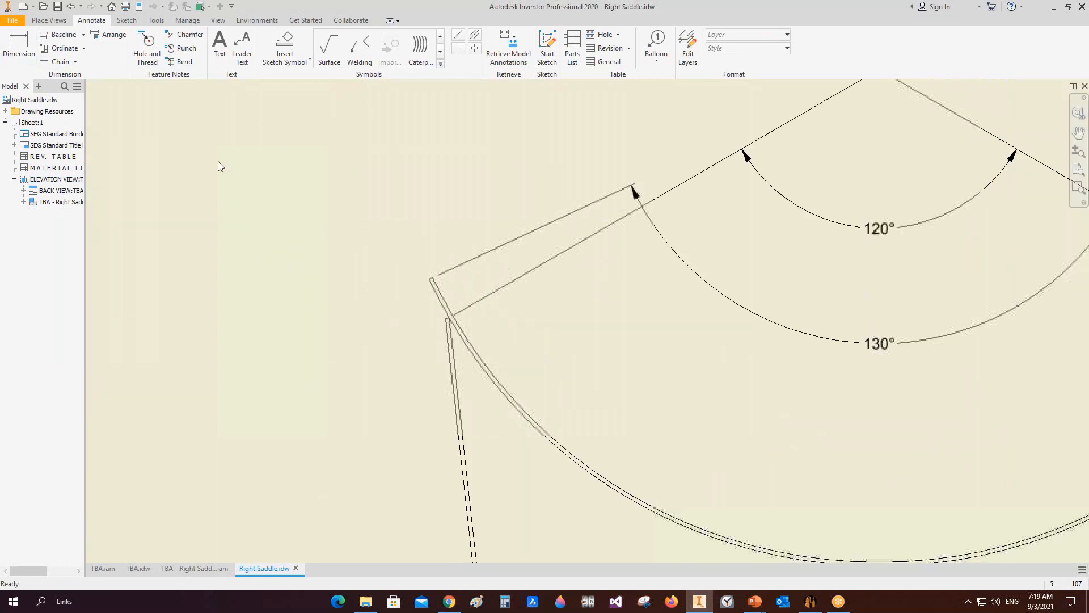
Step: Add an aligned dimension for the wear plate's thickness at its left tip
{"action": "scroll", "coordinate": [441, 260], "scroll_direction": "up", "scroll_amount": 2}
{"action": "scroll", "coordinate": [488, 253], "scroll_direction": "up", "scroll_amount": 2}
{"action": "key", "text": "d"}
{"action": "left_click", "coordinate": [615, 186]}
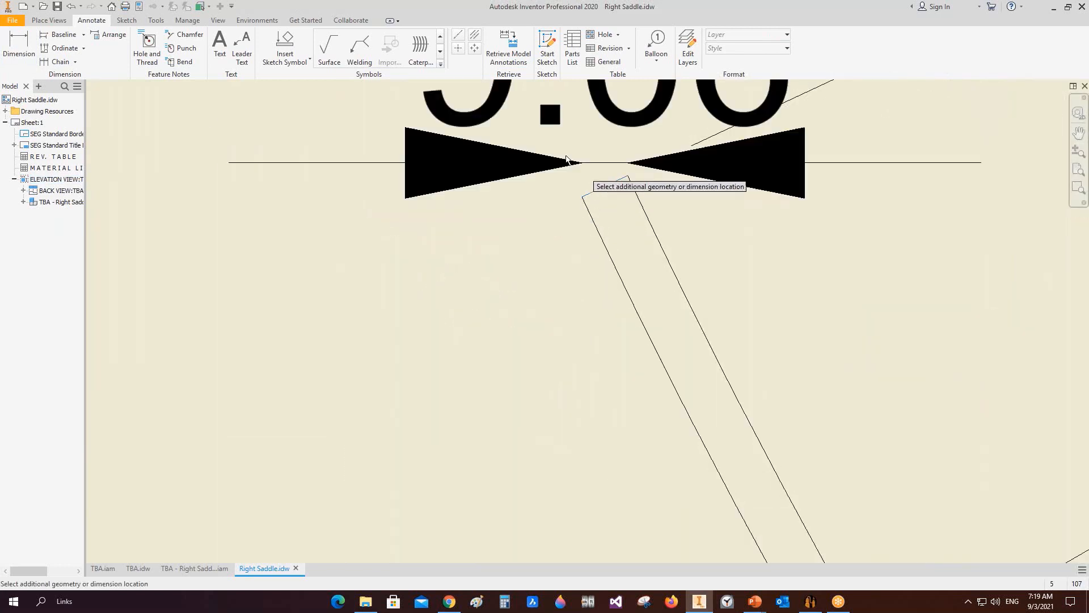
{"action": "right_click", "coordinate": [568, 153]}
{"action": "mouse_move", "coordinate": [572, 217]}
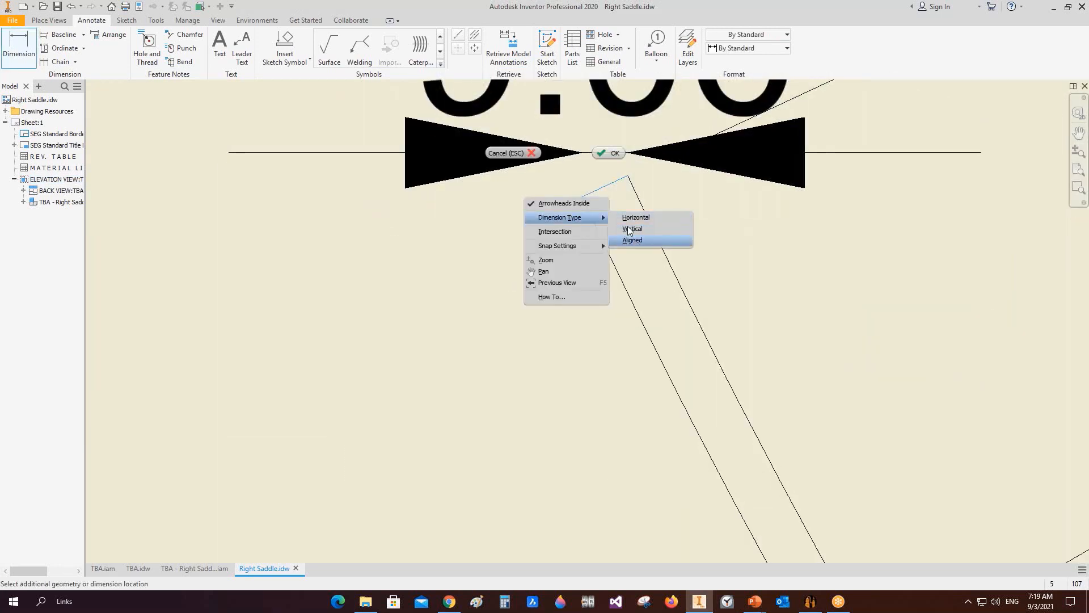
{"action": "left_click", "coordinate": [629, 229]}
{"action": "scroll", "coordinate": [496, 92], "scroll_direction": "down", "scroll_amount": 5}
{"action": "scroll", "coordinate": [504, 99], "scroll_direction": "up", "scroll_amount": 5}
{"action": "middle_click_drag", "start_coordinate": [502, 100], "coordinate": [513, 504]}
{"action": "right_click", "coordinate": [489, 345]}
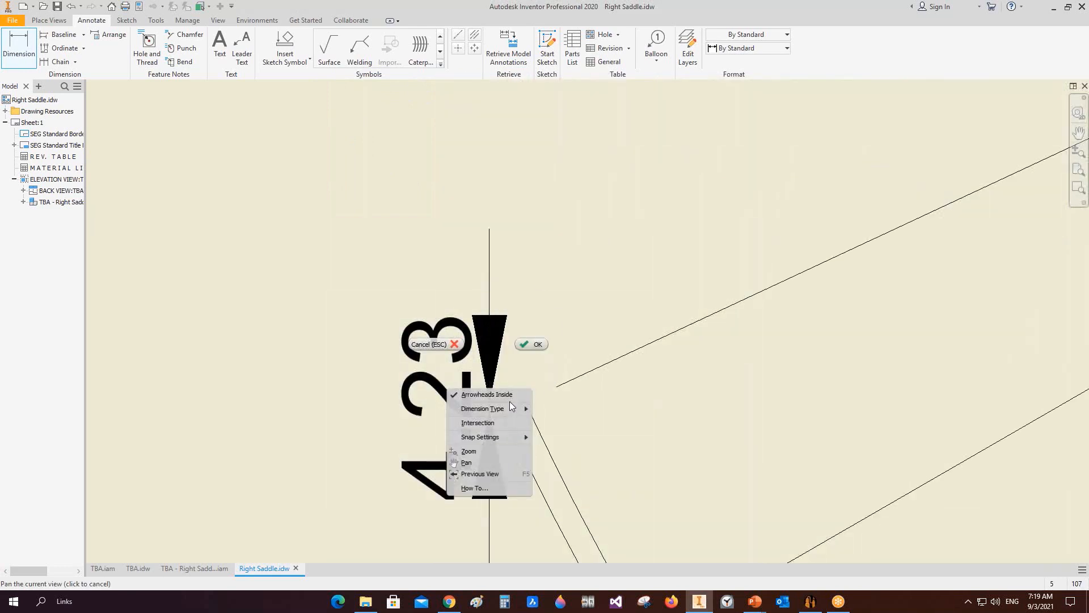
{"action": "mouse_move", "coordinate": [509, 408]}
{"action": "left_click", "coordinate": [568, 436]}
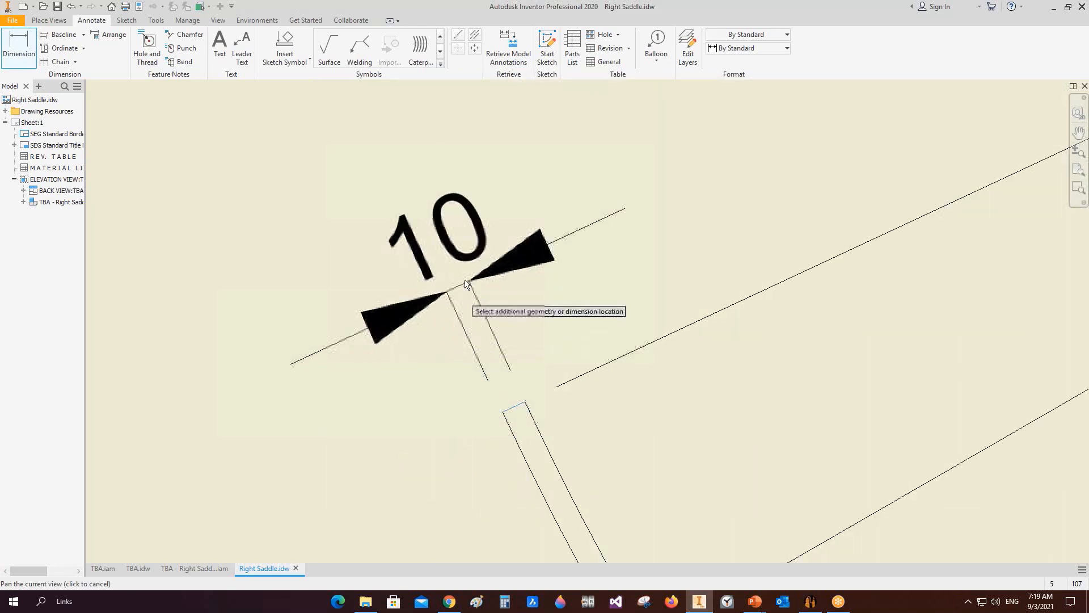
{"action": "scroll", "coordinate": [470, 272], "scroll_direction": "down", "scroll_amount": 3}
{"action": "scroll", "coordinate": [510, 356], "scroll_direction": "down", "scroll_amount": 3}
{"action": "middle_click_drag", "start_coordinate": [513, 425], "coordinate": [476, 176]}
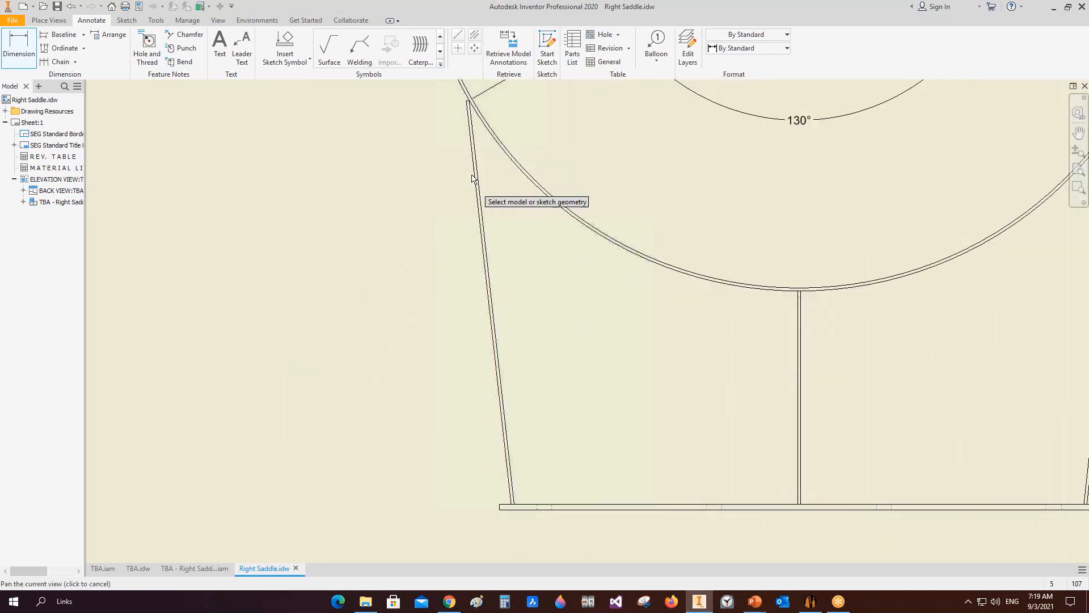
Step: Dimension the thickness of the slanted side web and the middle web
{"action": "left_click", "coordinate": [478, 166]}
{"action": "left_click", "coordinate": [474, 166]}
{"action": "left_click", "coordinate": [457, 191]}
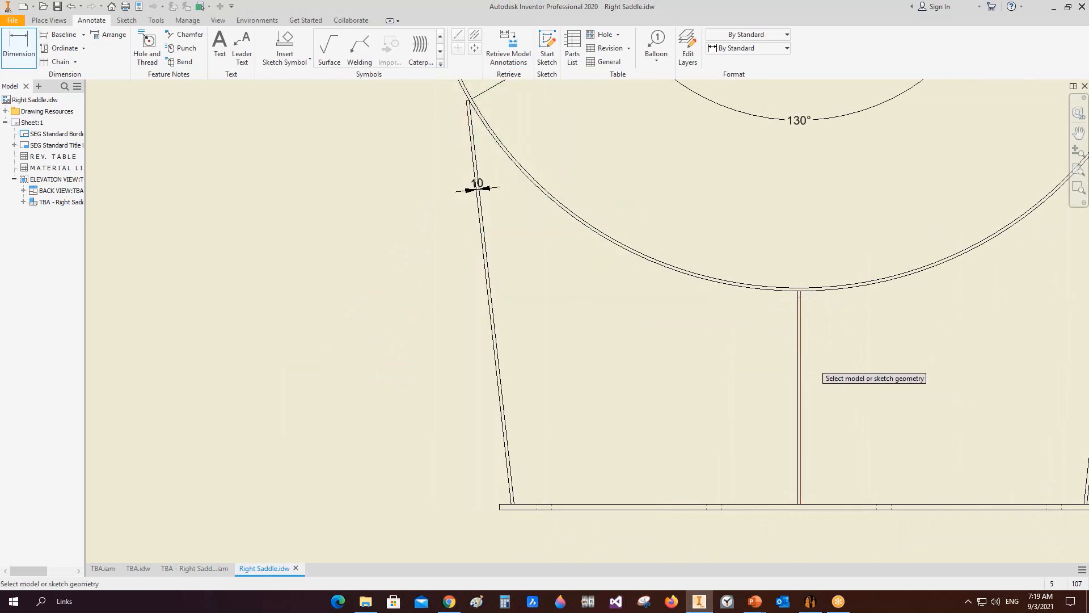
{"action": "left_click", "coordinate": [799, 352]}
{"action": "left_click", "coordinate": [801, 352]}
{"action": "left_click", "coordinate": [792, 363]}
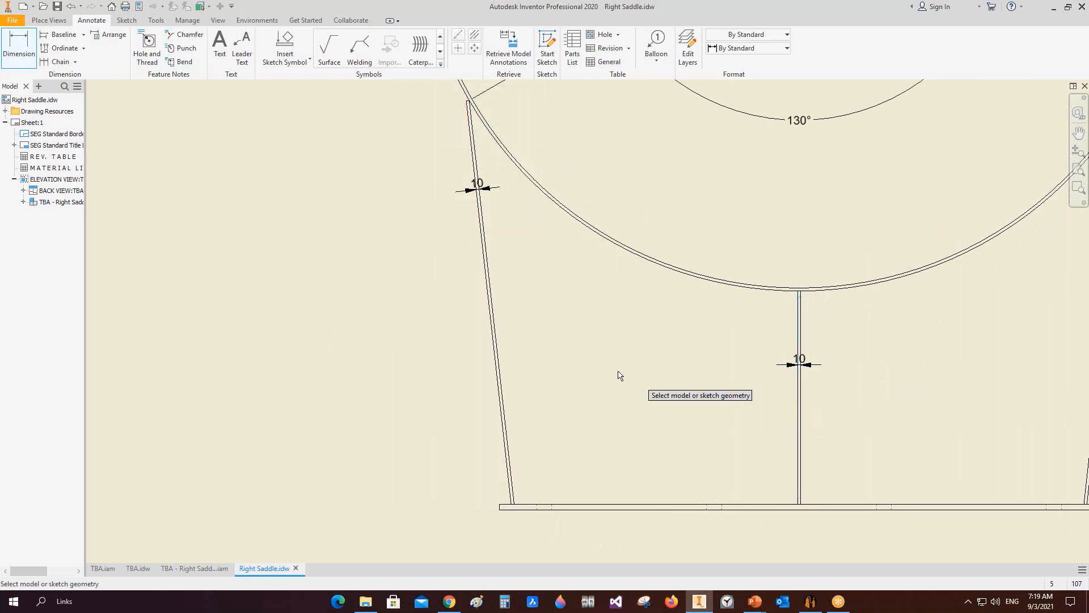
Step: Place an overall width dimension across the saddle top and undo it
{"action": "scroll", "coordinate": [625, 380], "scroll_direction": "down", "scroll_amount": 3}
{"action": "left_click", "coordinate": [631, 452]}
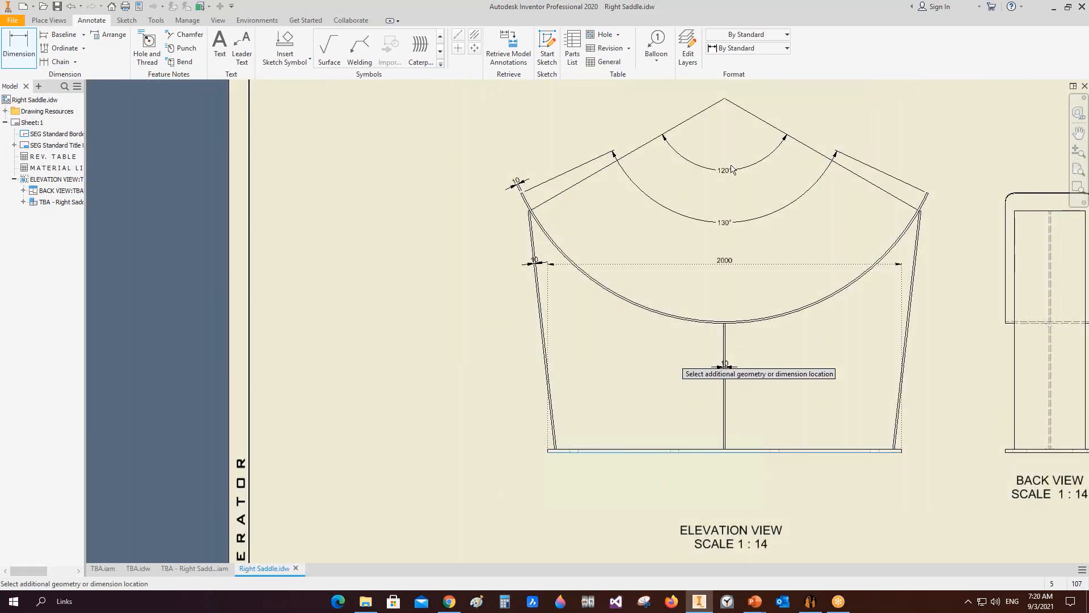
{"action": "left_click", "coordinate": [726, 102]}
{"action": "key", "text": "Escape"}
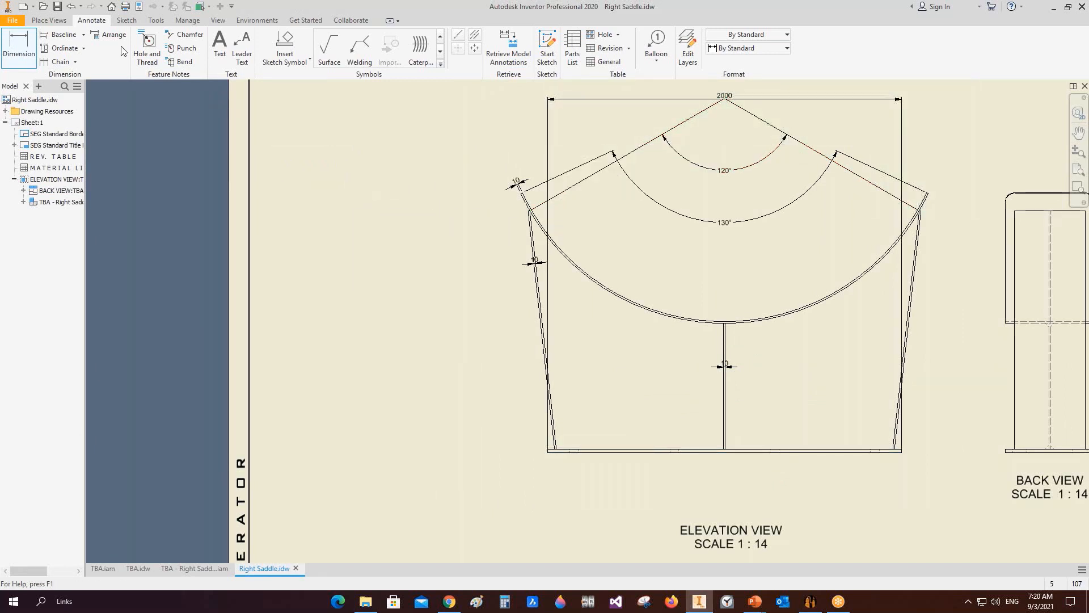
{"action": "left_click", "coordinate": [77, 7]}
Step: Add a vertical centre line down the middle of the elevation view
{"action": "left_click", "coordinate": [457, 48]}
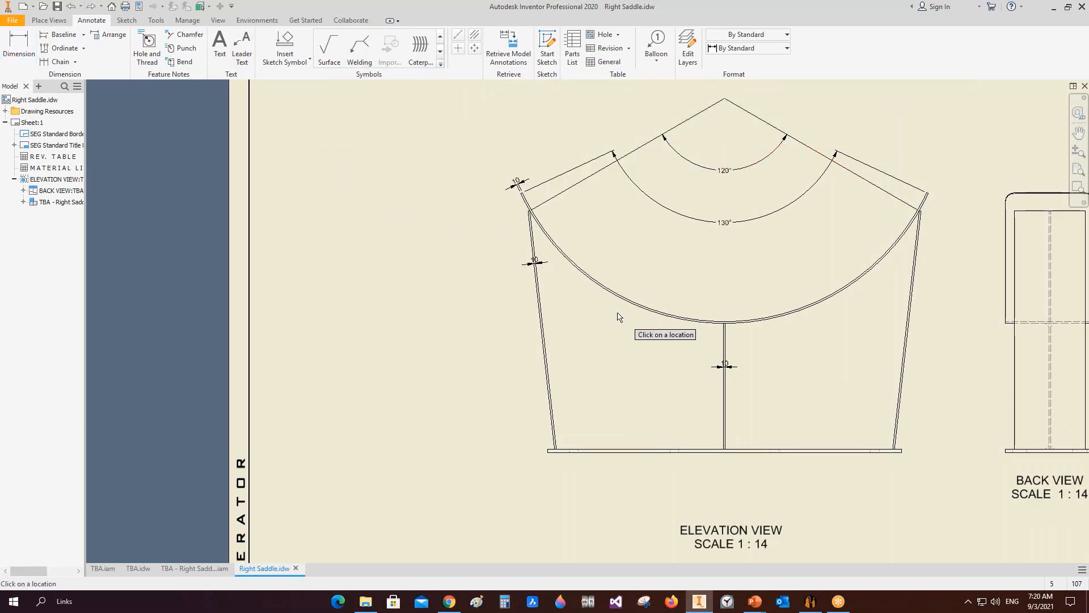
{"action": "left_click", "coordinate": [629, 300]}
{"action": "middle_click_drag", "start_coordinate": [636, 240], "coordinate": [637, 250]}
{"action": "scroll", "coordinate": [638, 250], "scroll_direction": "down", "scroll_amount": 2}
Step: Dimension the saddle's overall height and the base plate length on the elevation view
{"action": "key", "text": "d"}
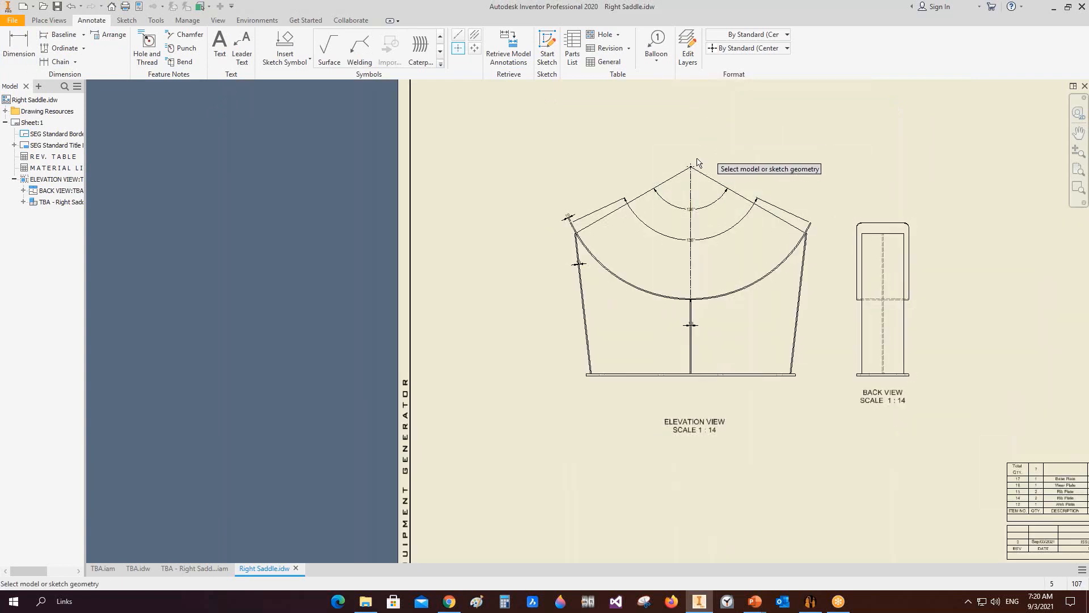
{"action": "left_click", "coordinate": [692, 167]}
{"action": "left_click", "coordinate": [596, 374]}
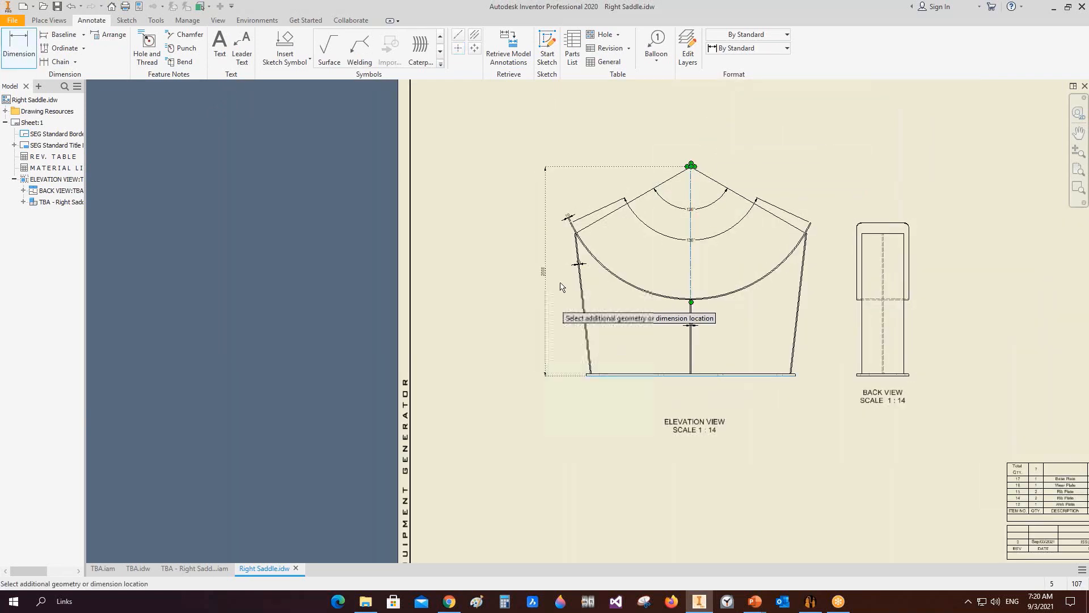
{"action": "left_click", "coordinate": [528, 272]}
{"action": "left_click", "coordinate": [640, 375]}
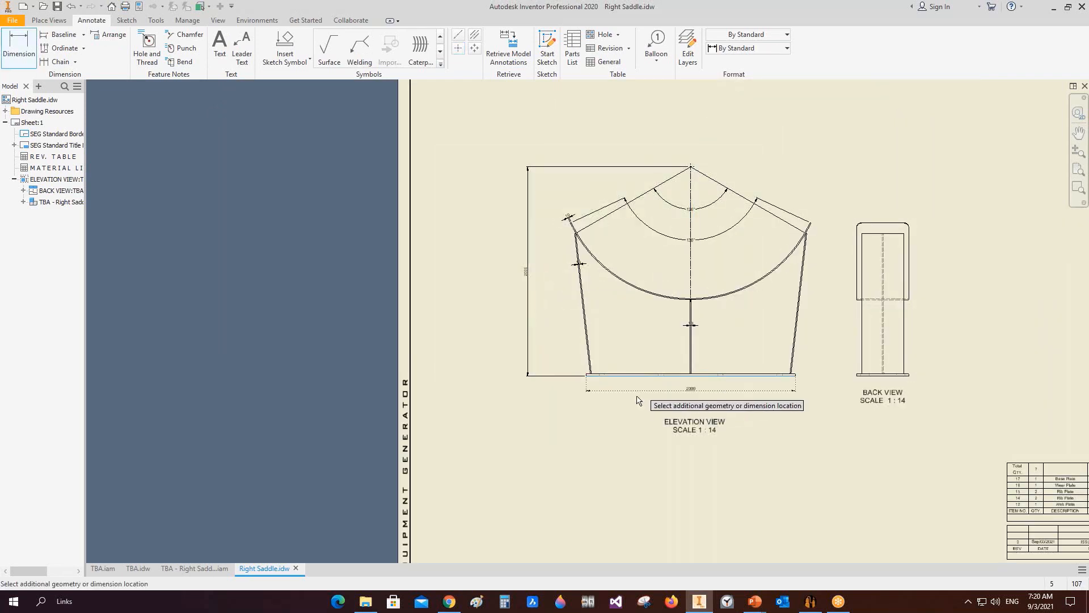
{"action": "left_click", "coordinate": [639, 400]}
Step: Dimension the base plate, rib top and wear plate widths on the back view
{"action": "left_click", "coordinate": [893, 375]}
{"action": "scroll", "coordinate": [894, 386], "scroll_direction": "up", "scroll_amount": 4}
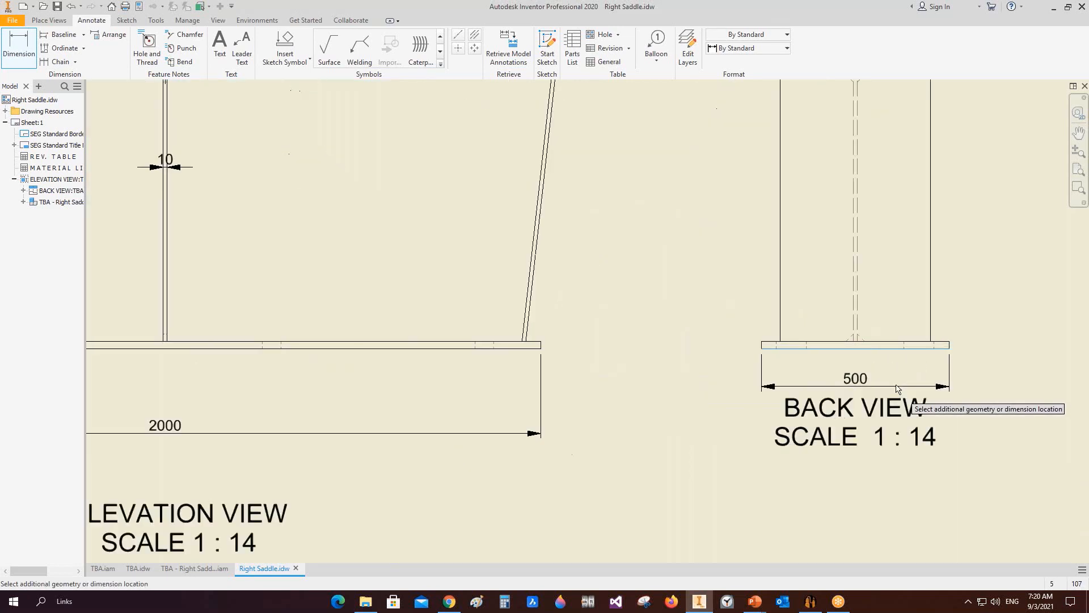
{"action": "left_click", "coordinate": [895, 390]}
{"action": "scroll", "coordinate": [861, 333], "scroll_direction": "down", "scroll_amount": 4}
{"action": "middle_click_drag", "start_coordinate": [877, 290], "coordinate": [855, 379]}
{"action": "left_click", "coordinate": [850, 236]}
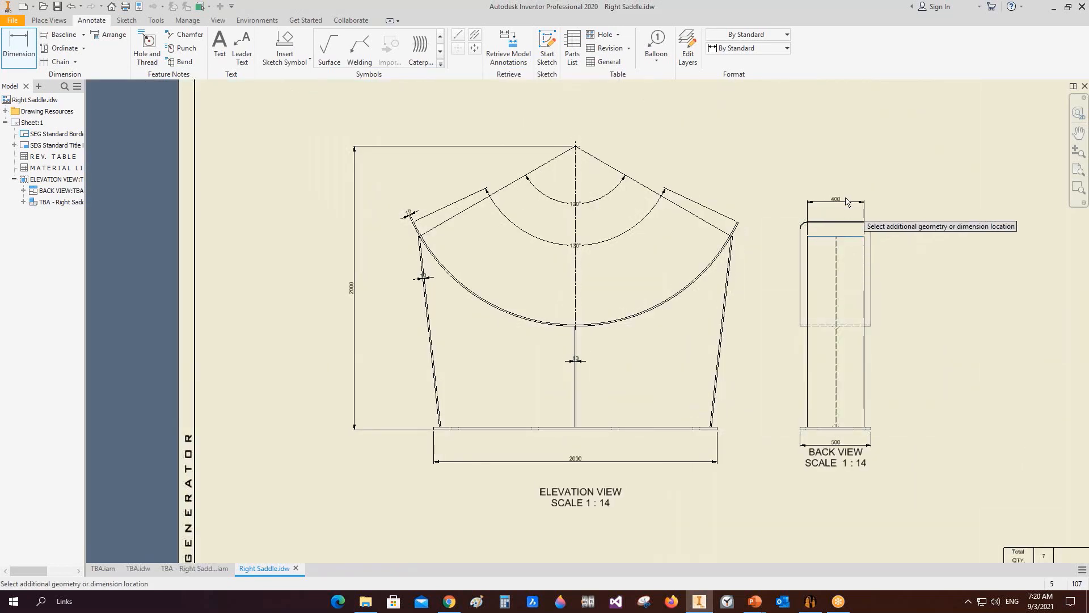
{"action": "left_click", "coordinate": [849, 197]}
{"action": "left_click", "coordinate": [870, 244]}
{"action": "left_click", "coordinate": [800, 272]}
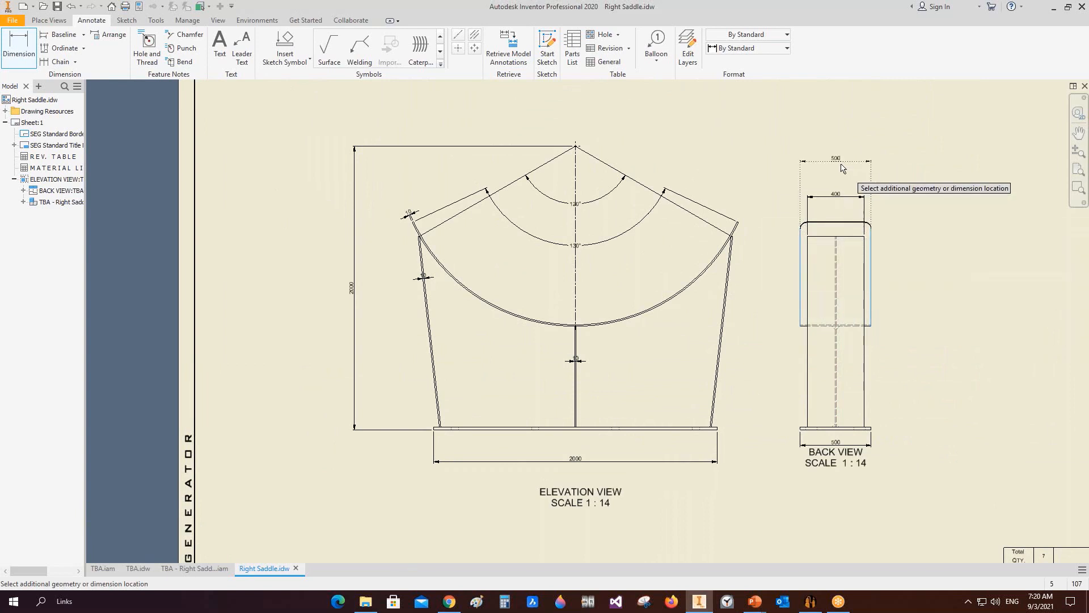
Step: Add a TYP. weld symbol with 8 mm fillets on both sides at the web-to-base plate joint on the elevation view
{"action": "left_click", "coordinate": [359, 48]}
{"action": "scroll", "coordinate": [445, 416], "scroll_direction": "up", "scroll_amount": 3}
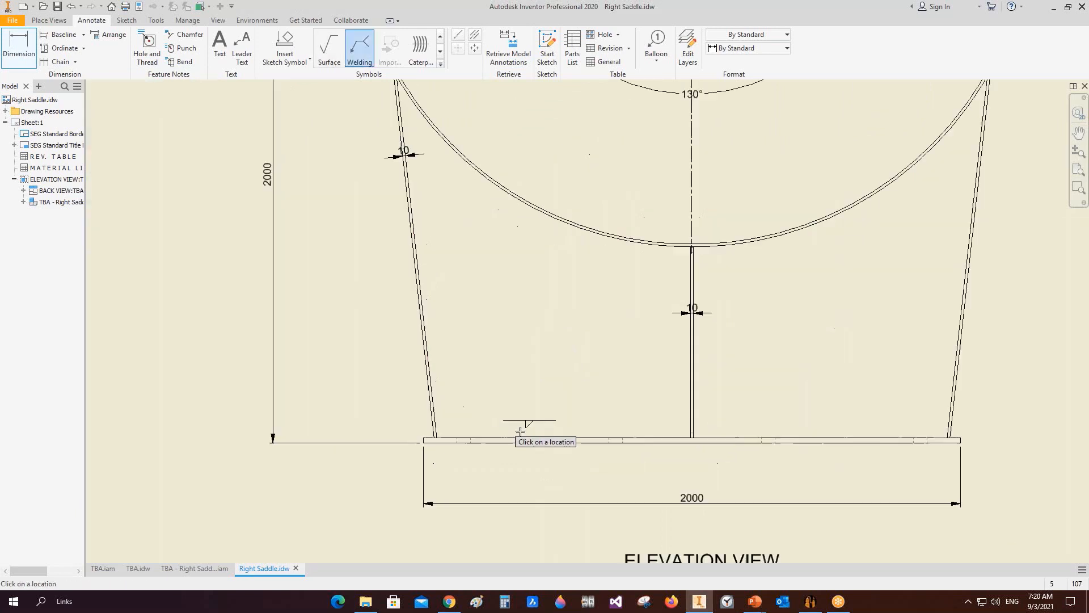
{"action": "left_click", "coordinate": [582, 437]}
{"action": "left_click", "coordinate": [560, 378]}
{"action": "right_click", "coordinate": [560, 378]}
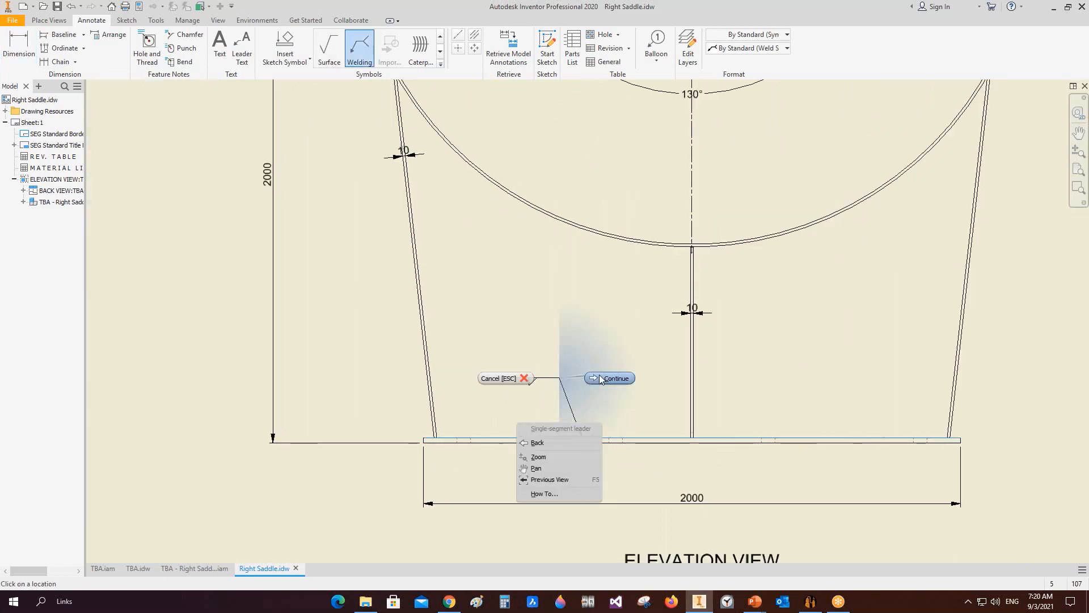
{"action": "left_click", "coordinate": [610, 379]}
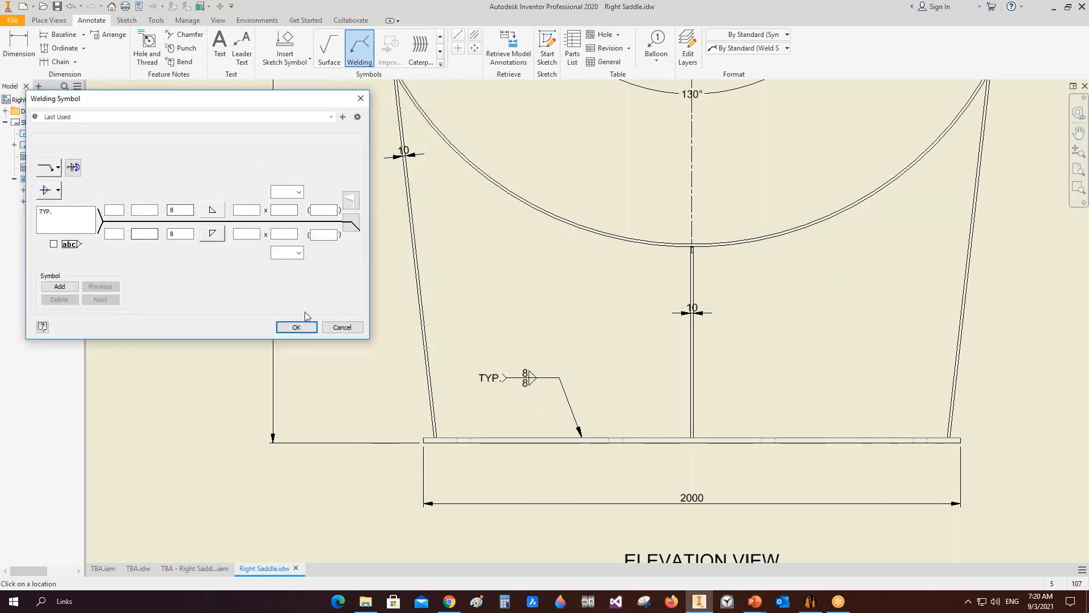
{"action": "left_click", "coordinate": [294, 325]}
Step: Add the same TYP. 8 mm double fillet weld symbol to the saddle's slanted side edge on the elevation view
{"action": "scroll", "coordinate": [538, 356], "scroll_direction": "down", "scroll_amount": 2}
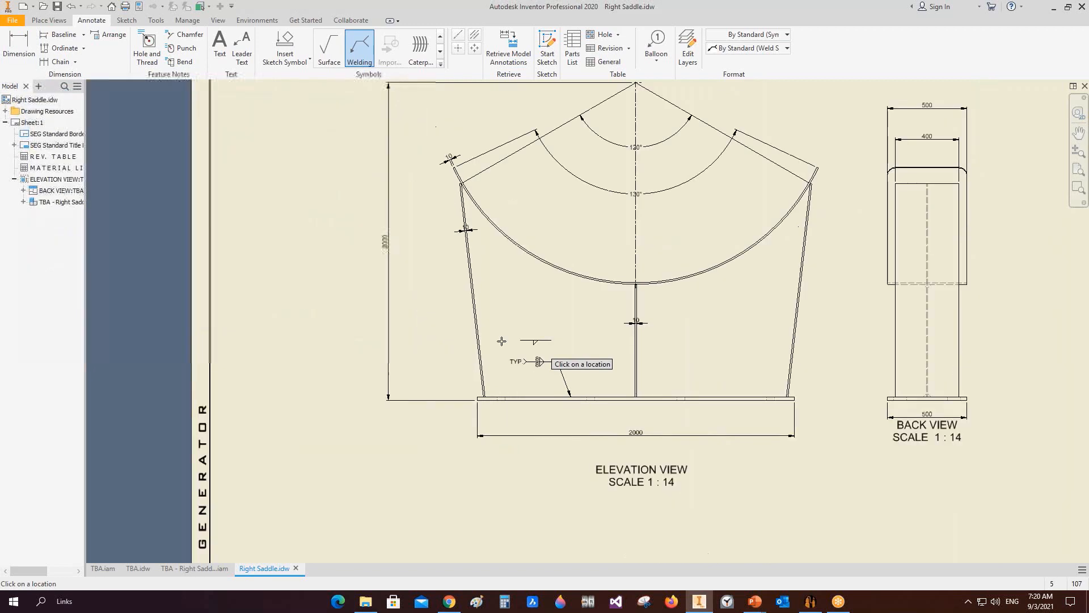
{"action": "left_click", "coordinate": [478, 324]}
{"action": "left_click", "coordinate": [497, 302]}
{"action": "right_click", "coordinate": [497, 301]}
{"action": "left_click", "coordinate": [537, 303]}
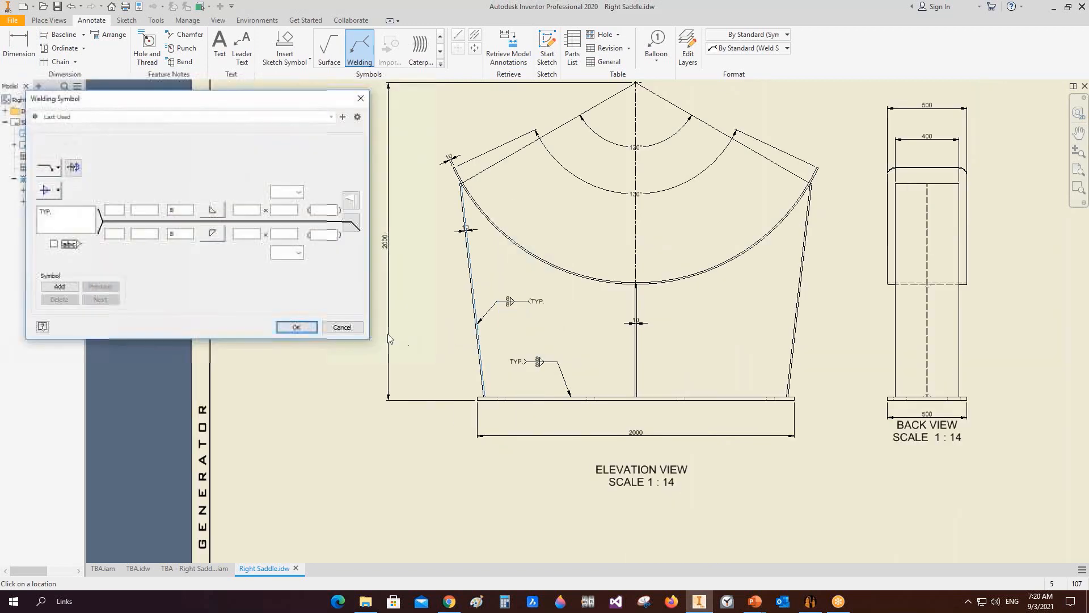
{"action": "left_click", "coordinate": [294, 323]}
Step: Add another TYP. 8 mm double fillet weld symbol to the curved wear plate joint on the elevation view
{"action": "left_click", "coordinate": [593, 286]}
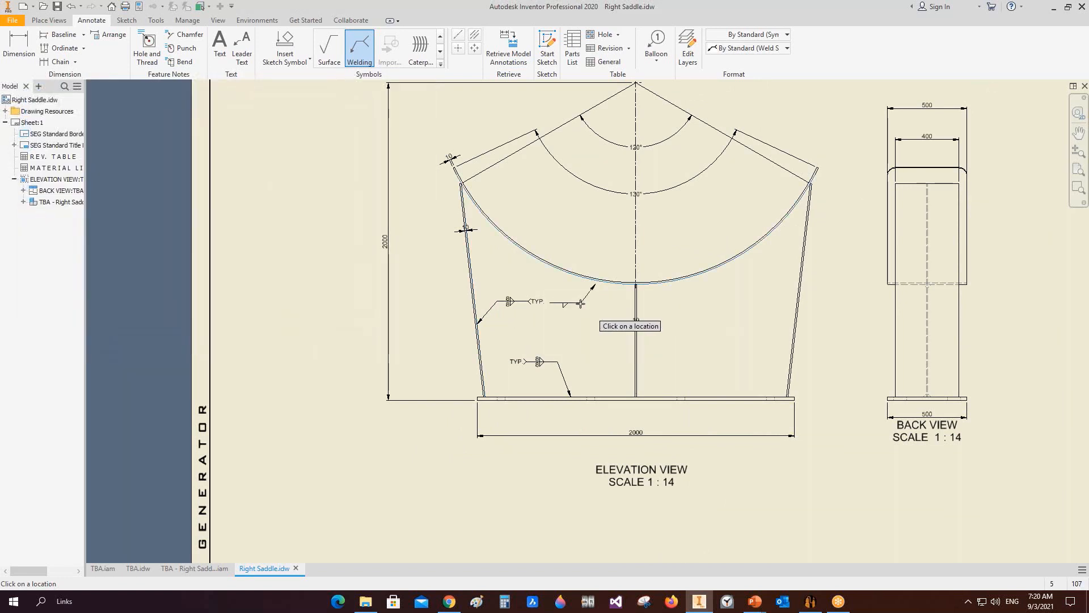
{"action": "left_click", "coordinate": [580, 303]}
{"action": "right_click", "coordinate": [580, 303]}
{"action": "left_click", "coordinate": [630, 303]}
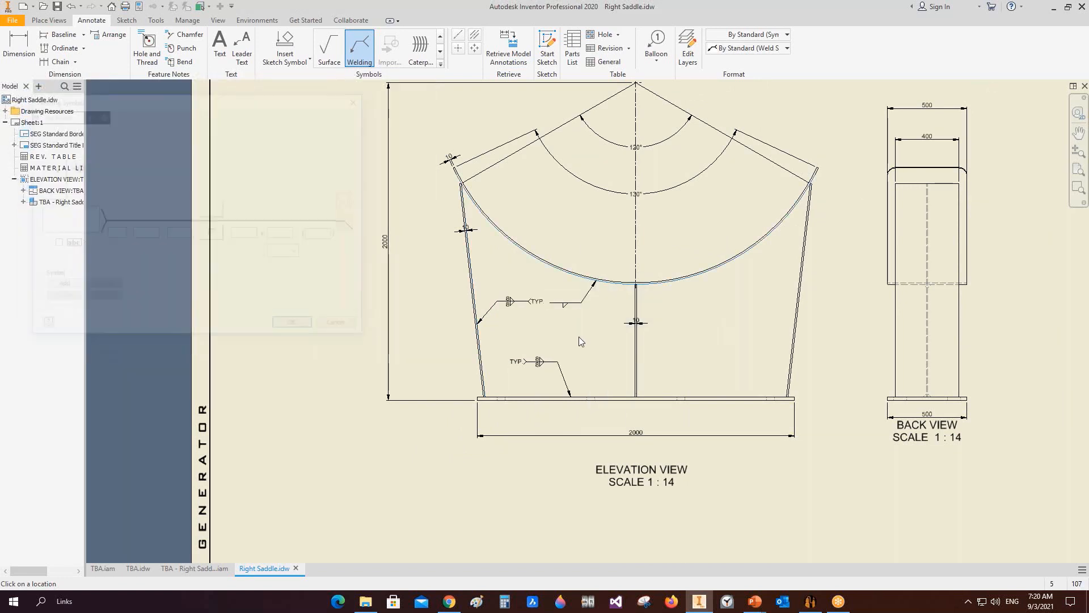
{"action": "left_click", "coordinate": [294, 324]}
Step: Add a weld symbol on the back view's side edge with a single 8 mm fillet and weld-all-around, then exit Welding
{"action": "scroll", "coordinate": [939, 240], "scroll_direction": "down", "scroll_amount": 3}
{"action": "left_click", "coordinate": [711, 276]}
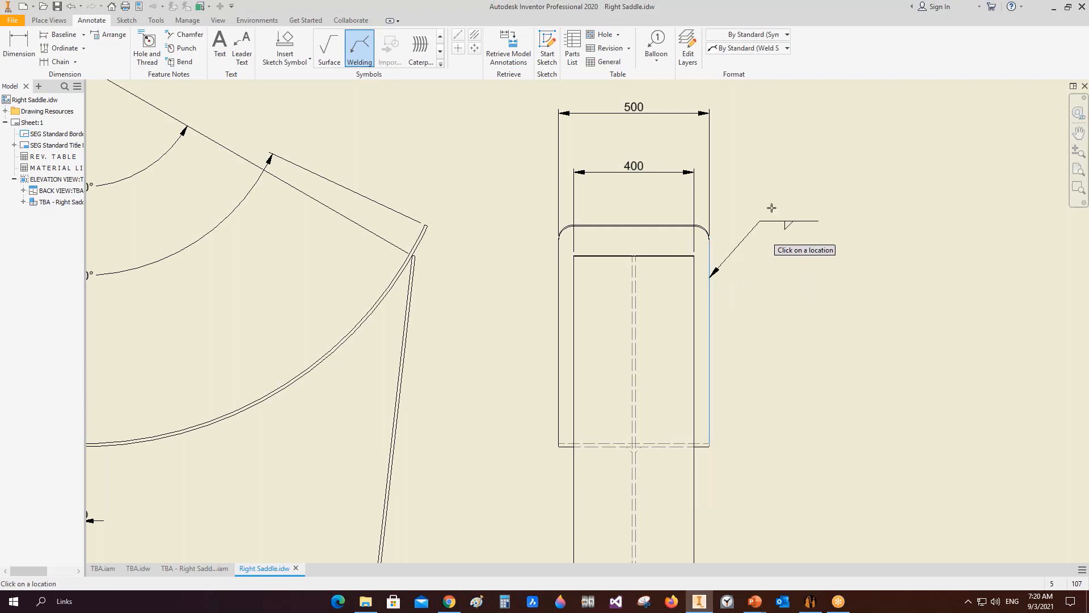
{"action": "right_click", "coordinate": [776, 200]}
{"action": "left_click", "coordinate": [719, 202]}
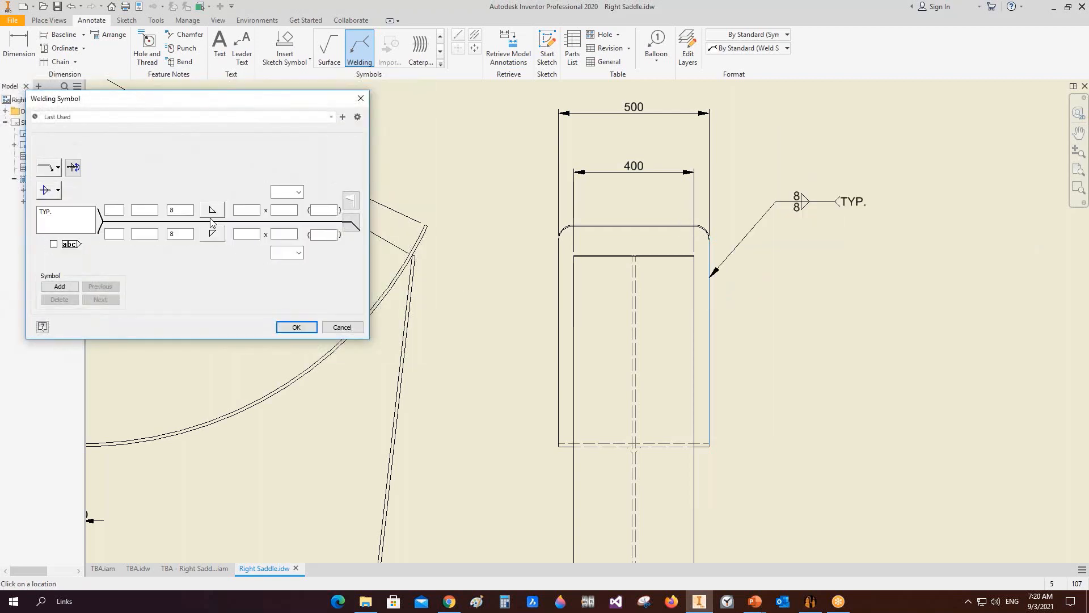
{"action": "left_click", "coordinate": [213, 211]}
{"action": "left_click", "coordinate": [214, 229]}
{"action": "left_click", "coordinate": [351, 223]}
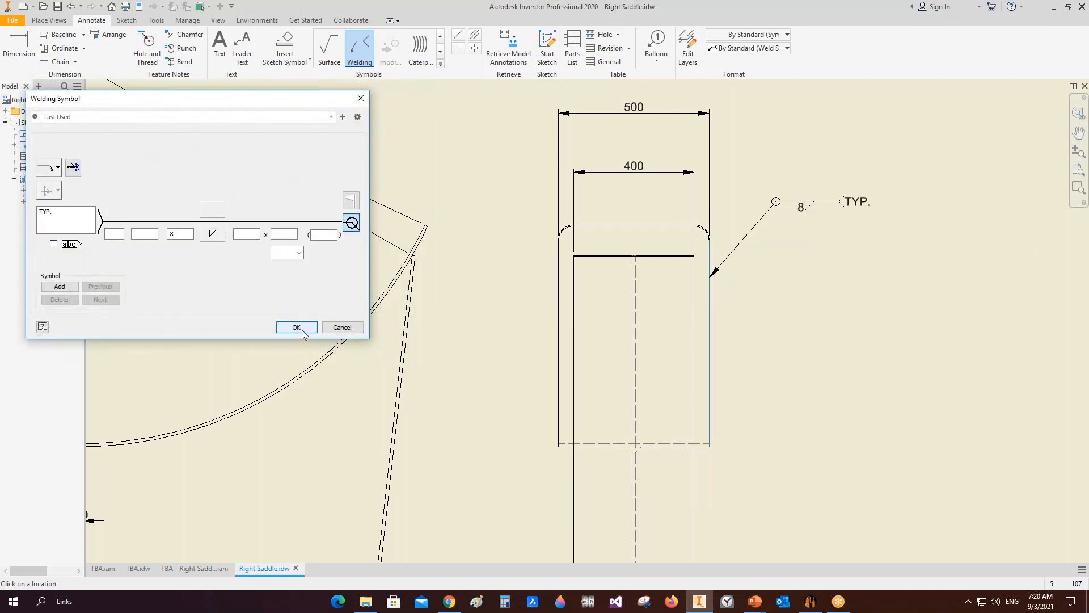
{"action": "left_click", "coordinate": [297, 327]}
{"action": "scroll", "coordinate": [750, 240], "scroll_direction": "up", "scroll_amount": 4}
{"action": "middle_click_drag", "start_coordinate": [795, 268], "coordinate": [779, 259]}
{"action": "right_click", "coordinate": [782, 218]}
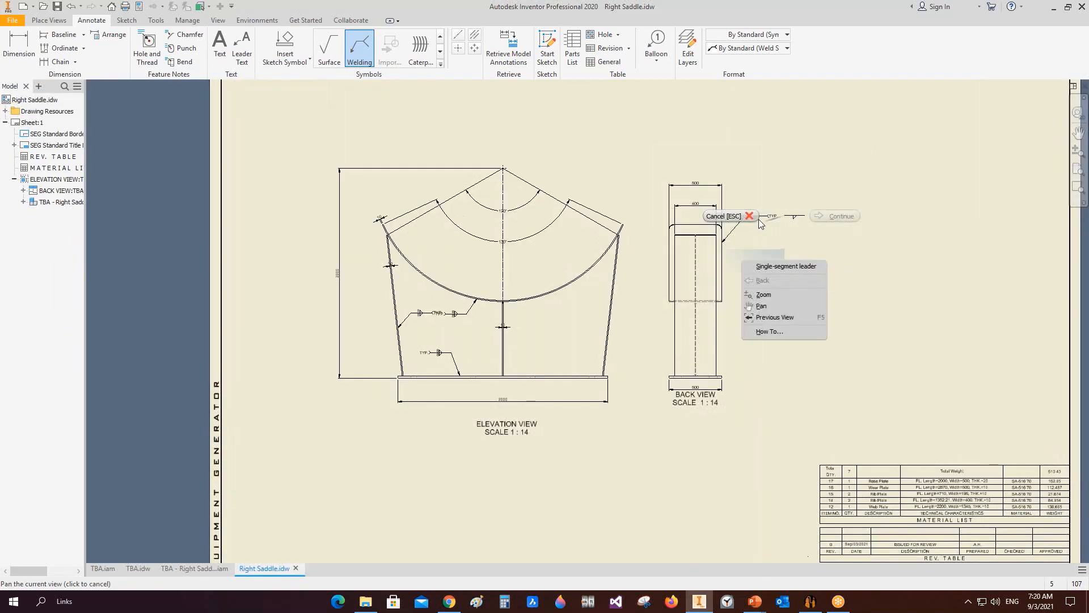
{"action": "left_click", "coordinate": [753, 219]}
{"action": "middle_click", "coordinate": [775, 226]}
{"action": "middle_click", "coordinate": [775, 226]}
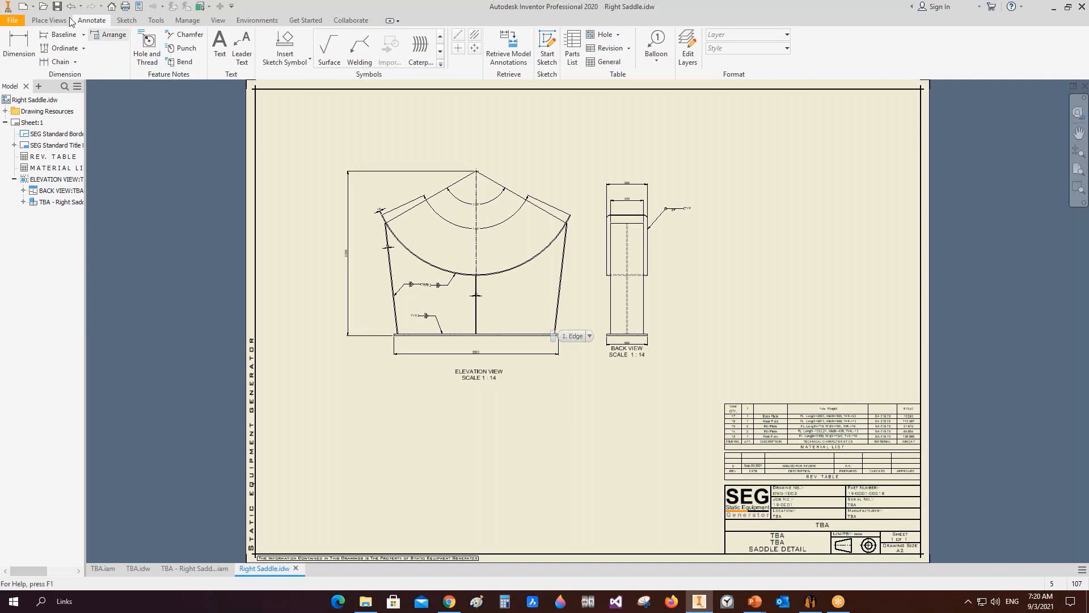
Step: Close the Right Saddle drawing and assembly documents and return to the full TBA general arrangement drawing
{"action": "left_click", "coordinate": [203, 567]}
{"action": "left_click", "coordinate": [230, 566]}
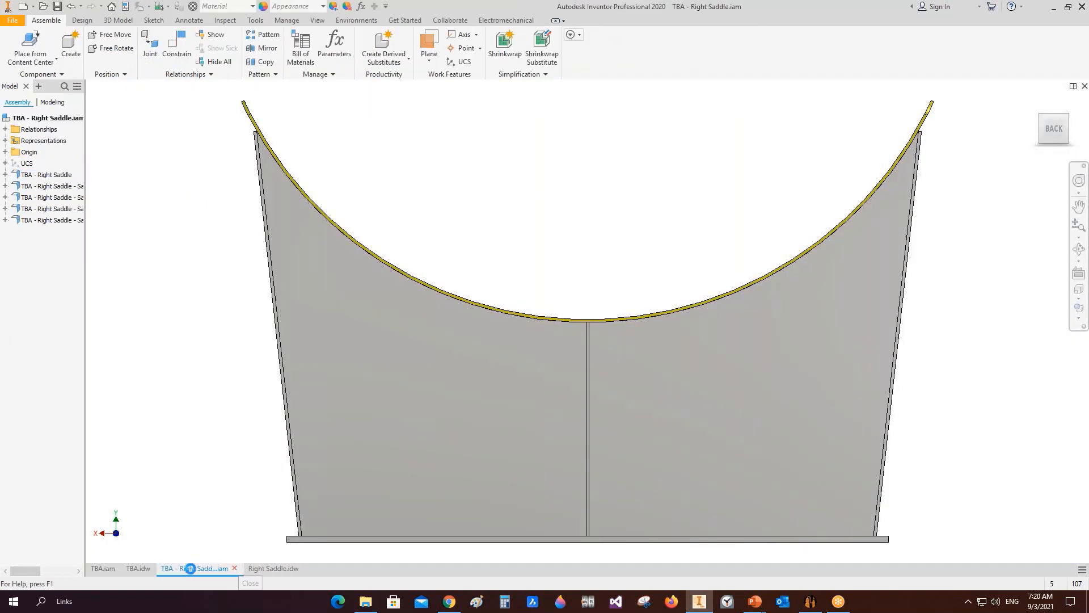
{"action": "left_click", "coordinate": [218, 568]}
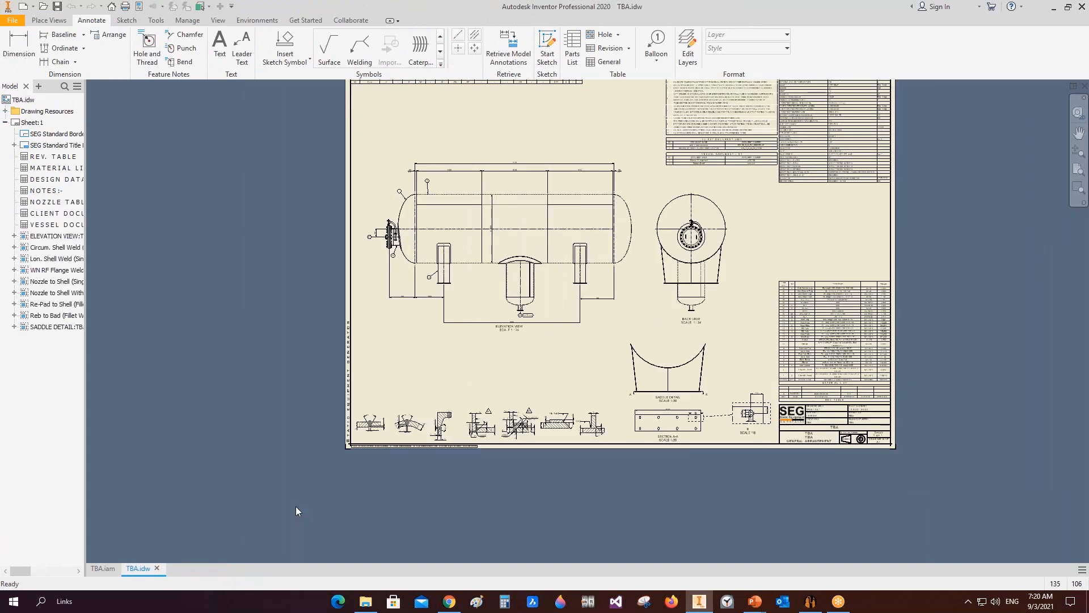
{"action": "middle_click", "coordinate": [238, 347]}
{"action": "middle_click", "coordinate": [238, 347]}
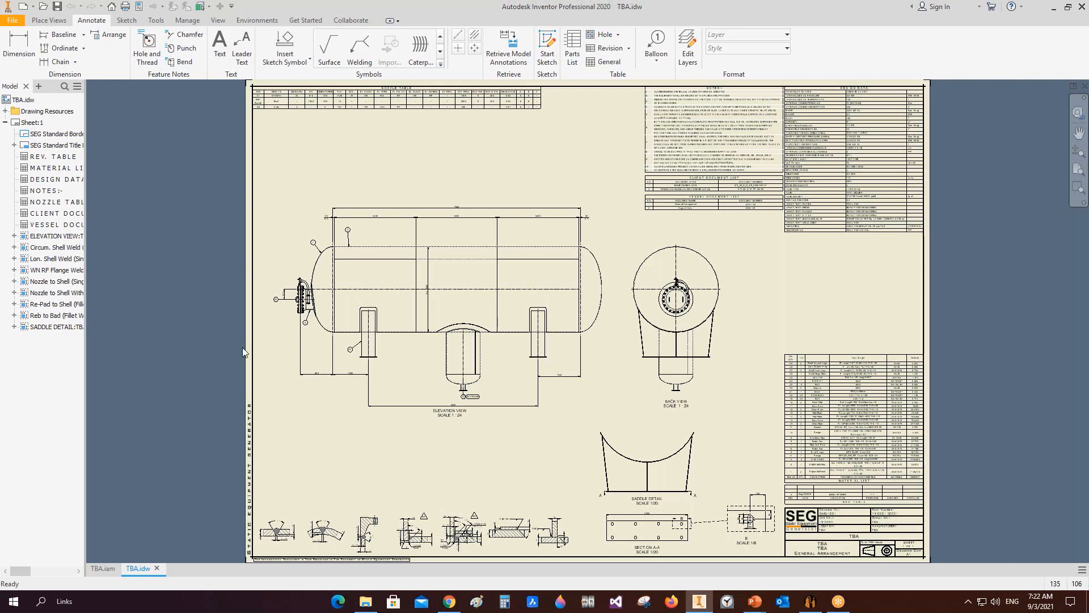
{"action": "left_click", "coordinate": [806, 605]}
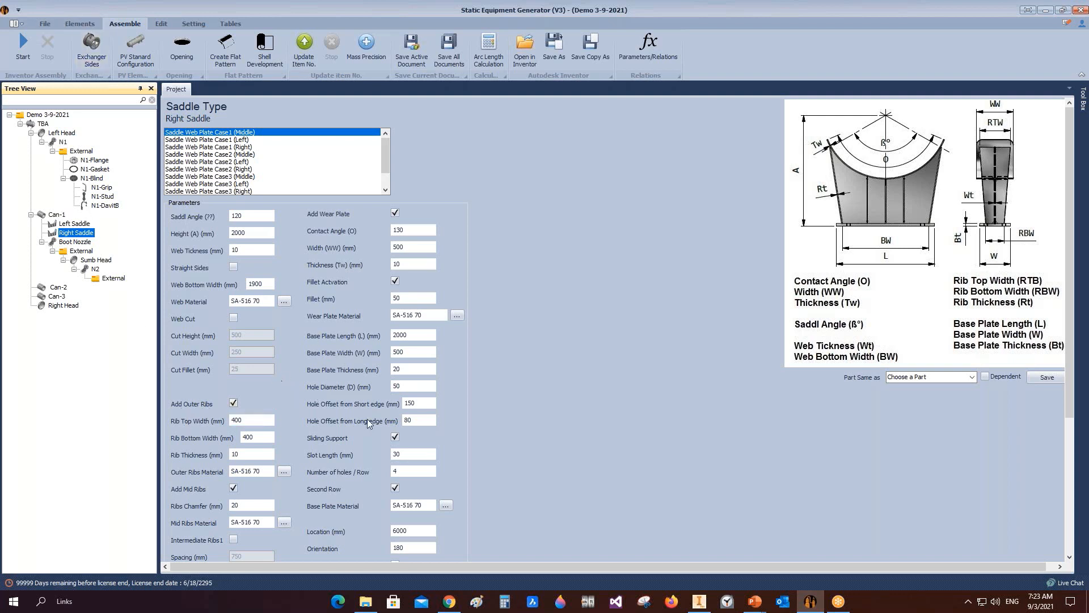
{"action": "mouse_move", "coordinate": [702, 602]}
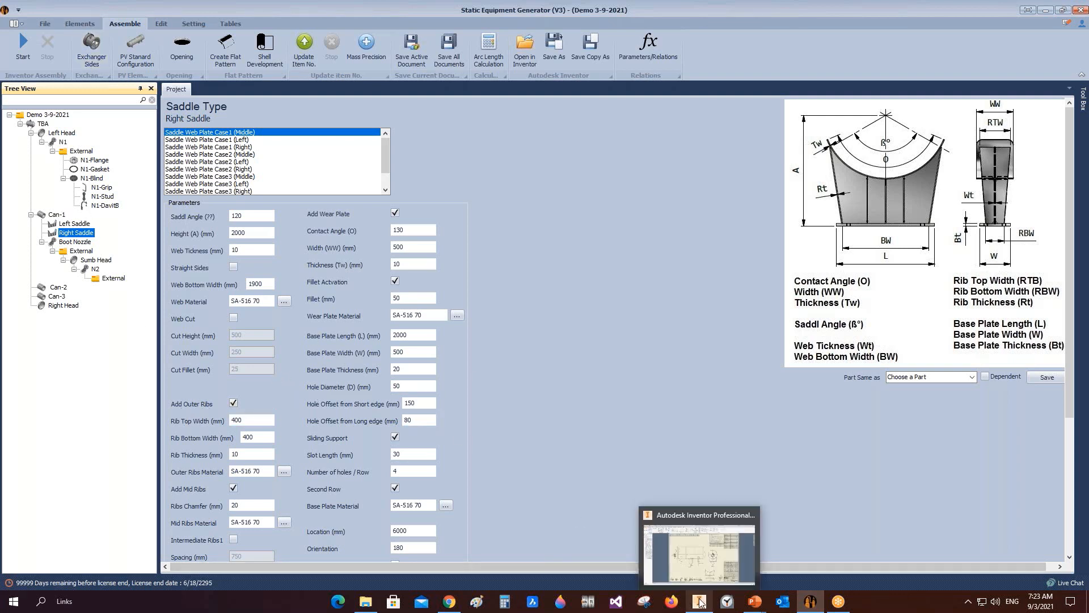
{"action": "left_click", "coordinate": [699, 603]}
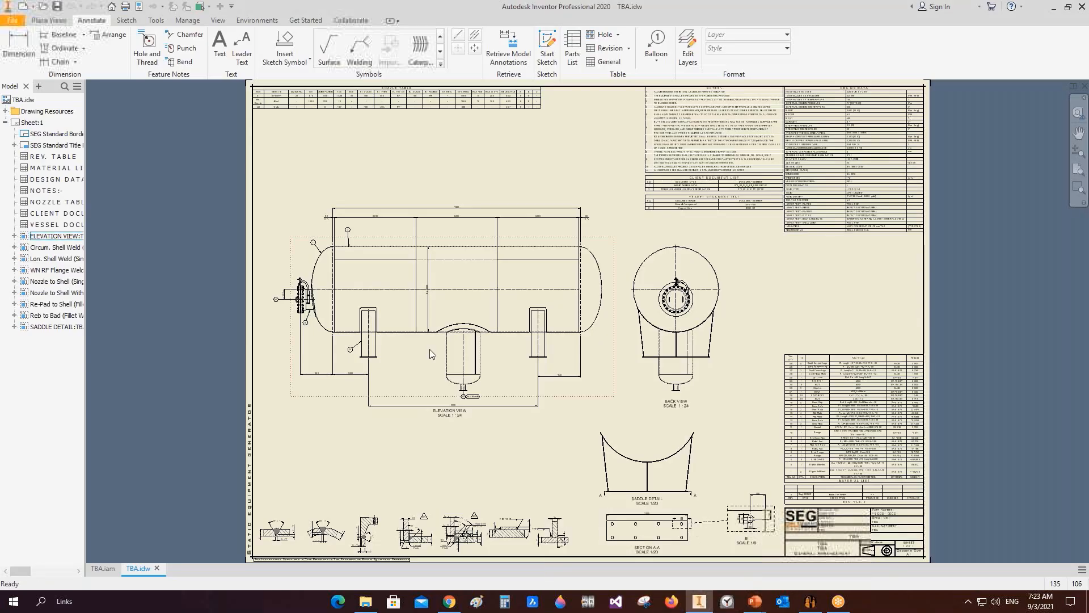
Step: Open the N1-DavitB subassembly from the vessel assembly, then open its davit arm part in front view
{"action": "left_click", "coordinate": [101, 568]}
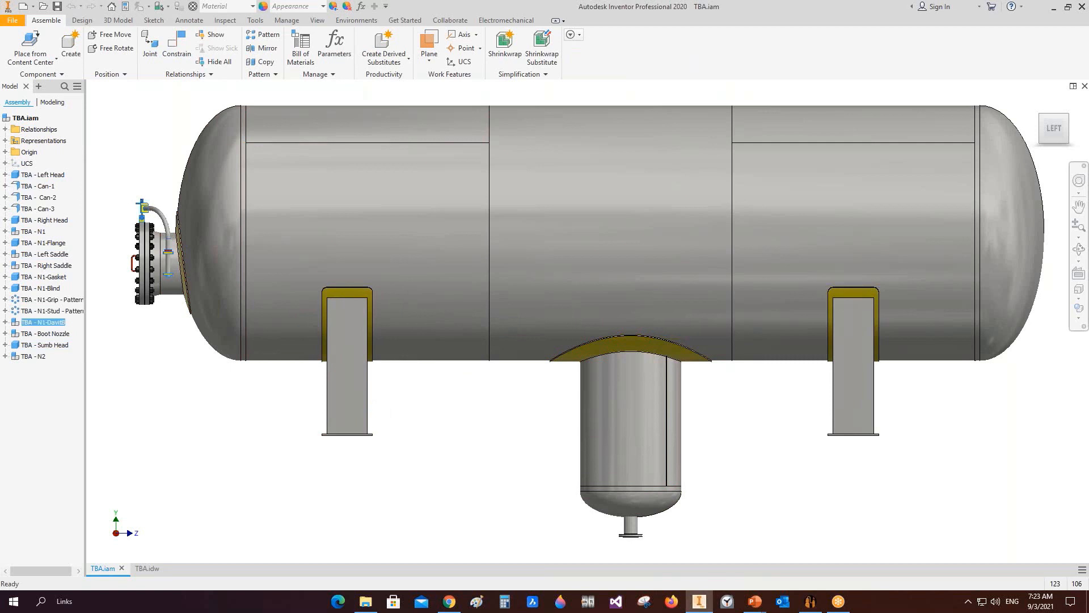
{"action": "right_click", "coordinate": [158, 215]}
{"action": "left_click", "coordinate": [158, 182]}
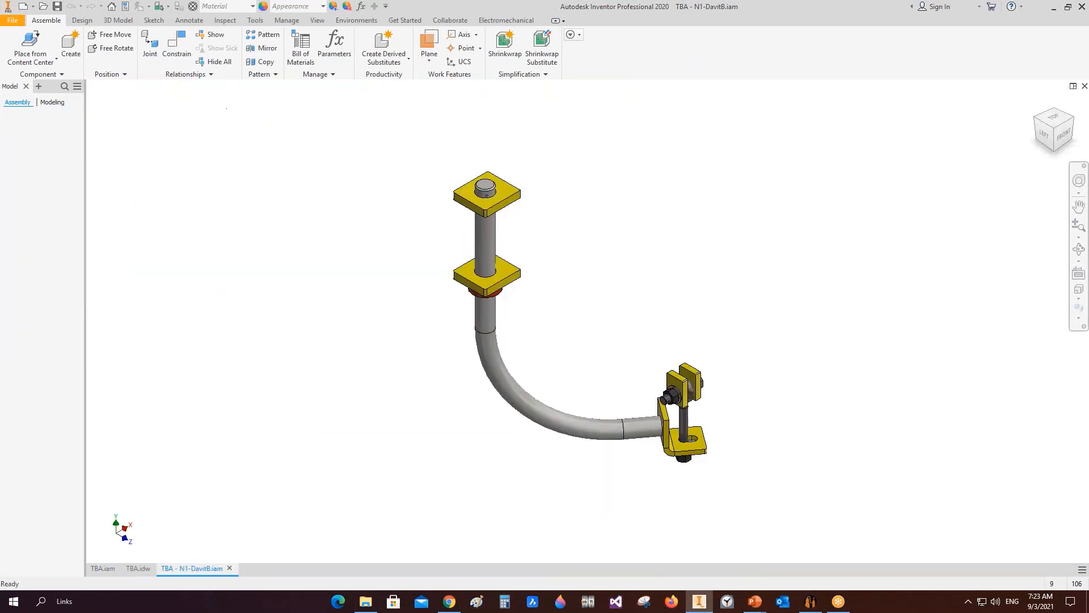
{"action": "left_click", "coordinate": [485, 239]}
{"action": "right_click", "coordinate": [487, 239]}
{"action": "left_click", "coordinate": [486, 207]}
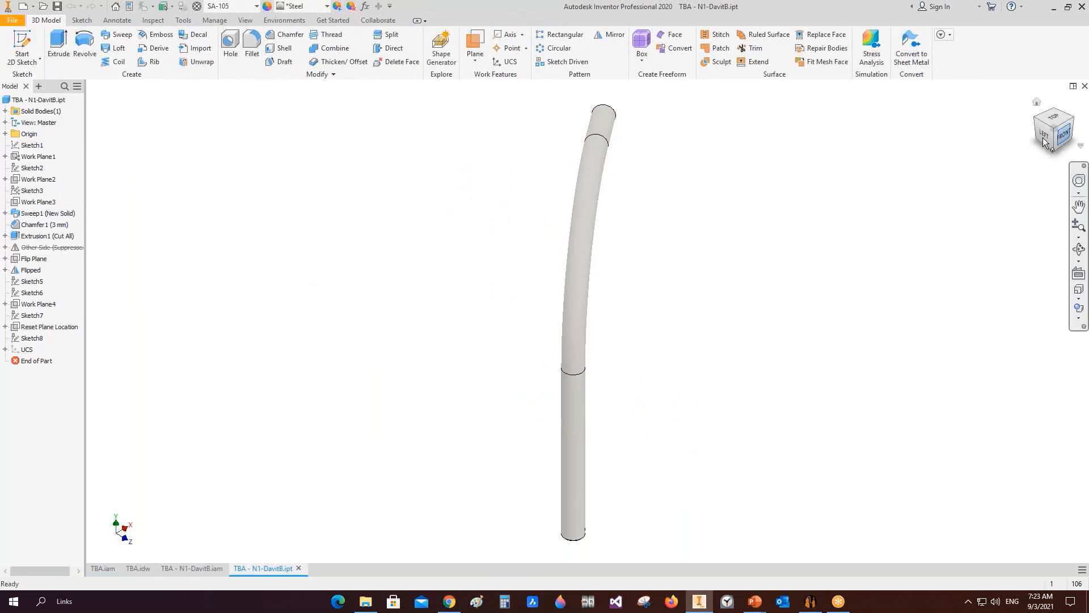
{"action": "left_click", "coordinate": [1064, 135]}
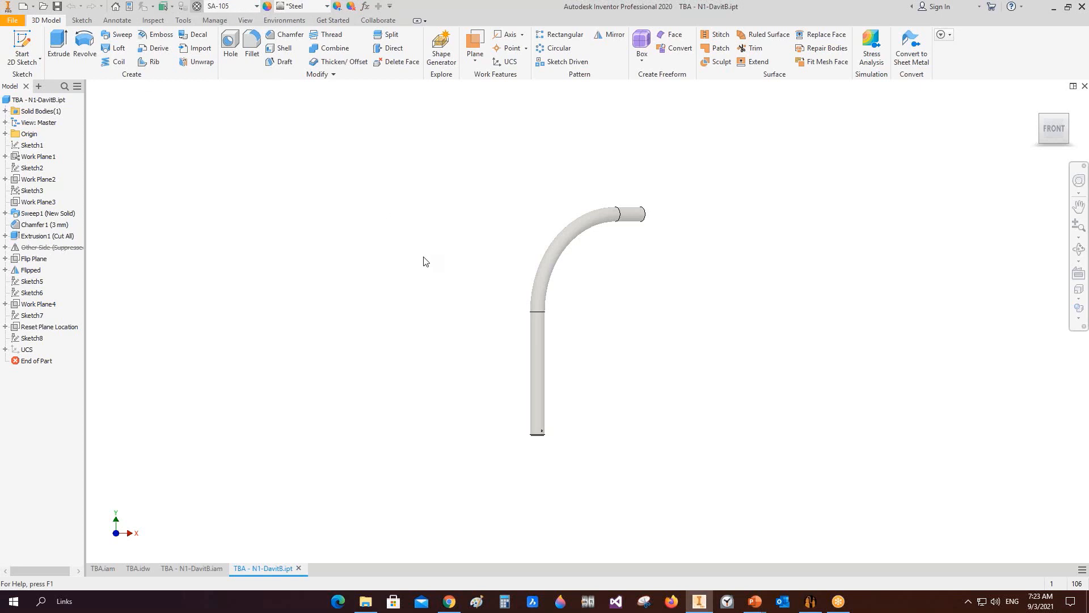
Step: Inspect the SA-105 material's physical and mechanical properties, including density, in the material editor
{"action": "left_click", "coordinate": [197, 7]}
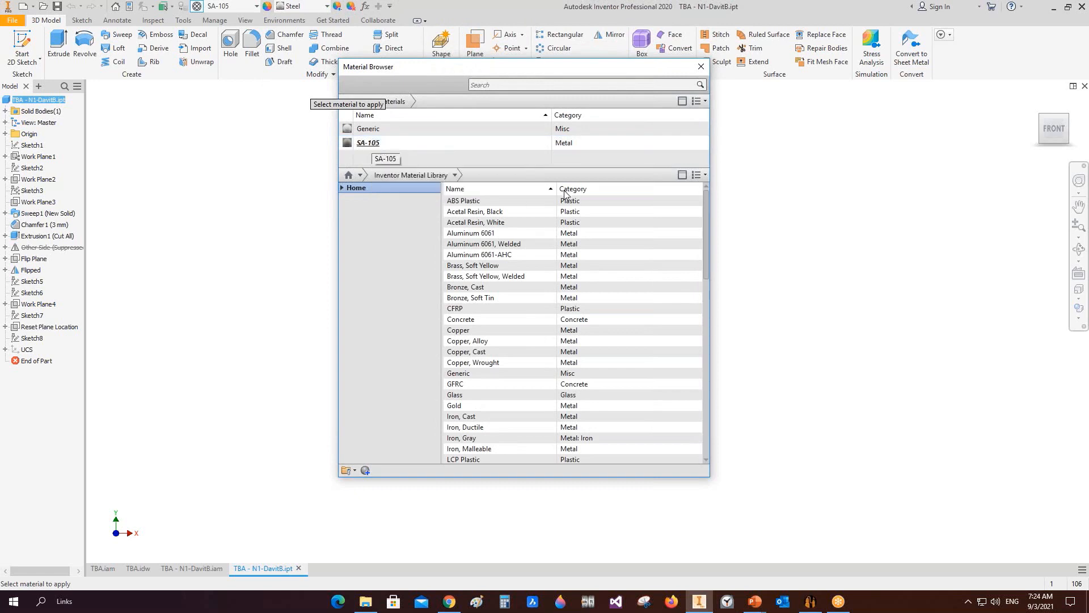
{"action": "left_click", "coordinate": [700, 143]}
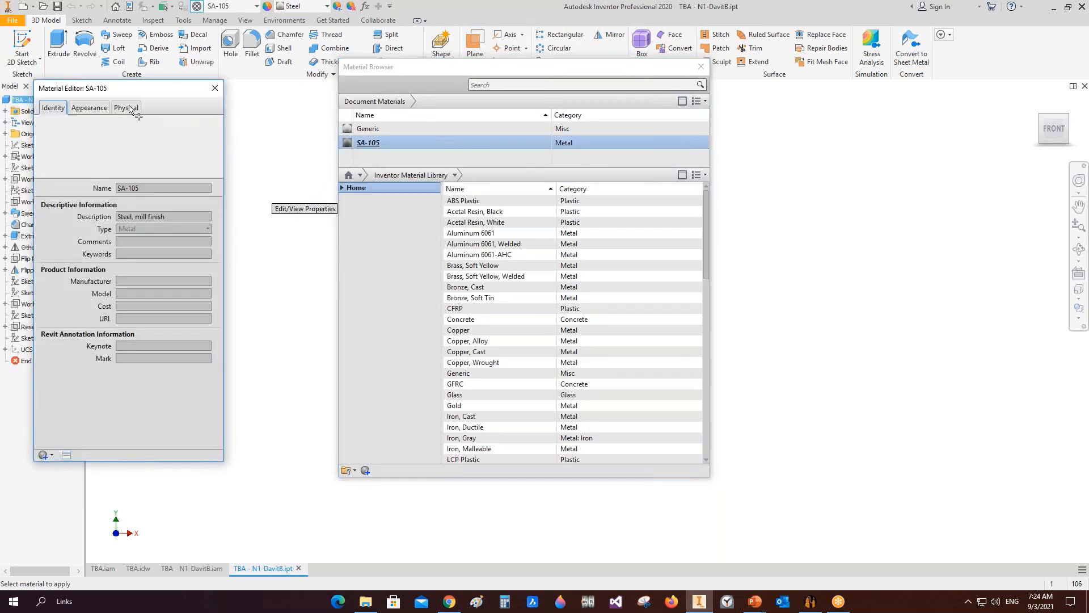
{"action": "left_click", "coordinate": [133, 108]}
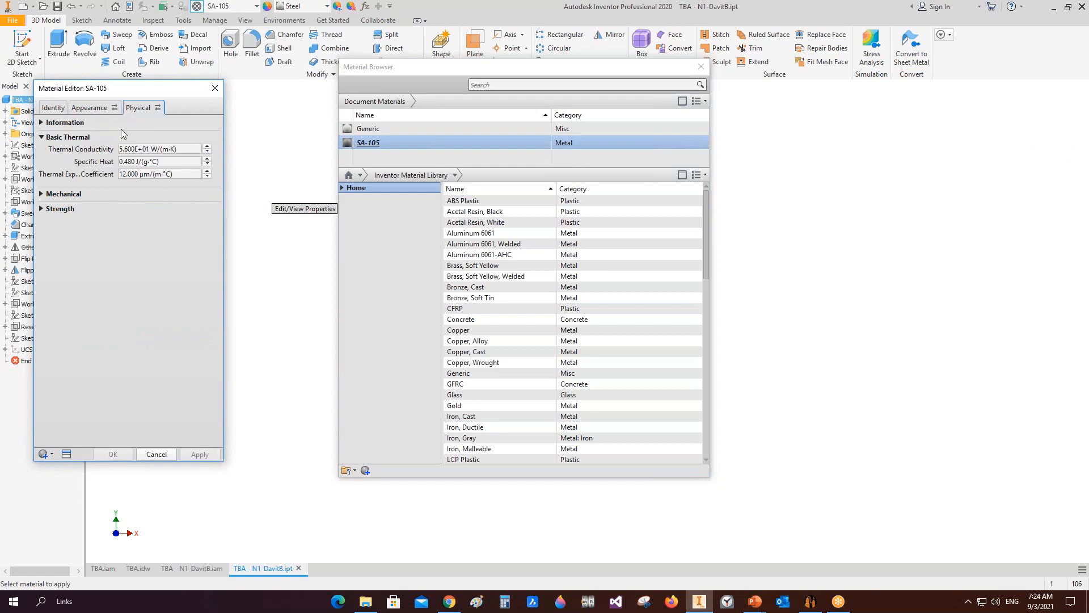
{"action": "left_click", "coordinate": [47, 194]}
{"action": "left_click", "coordinate": [181, 256]}
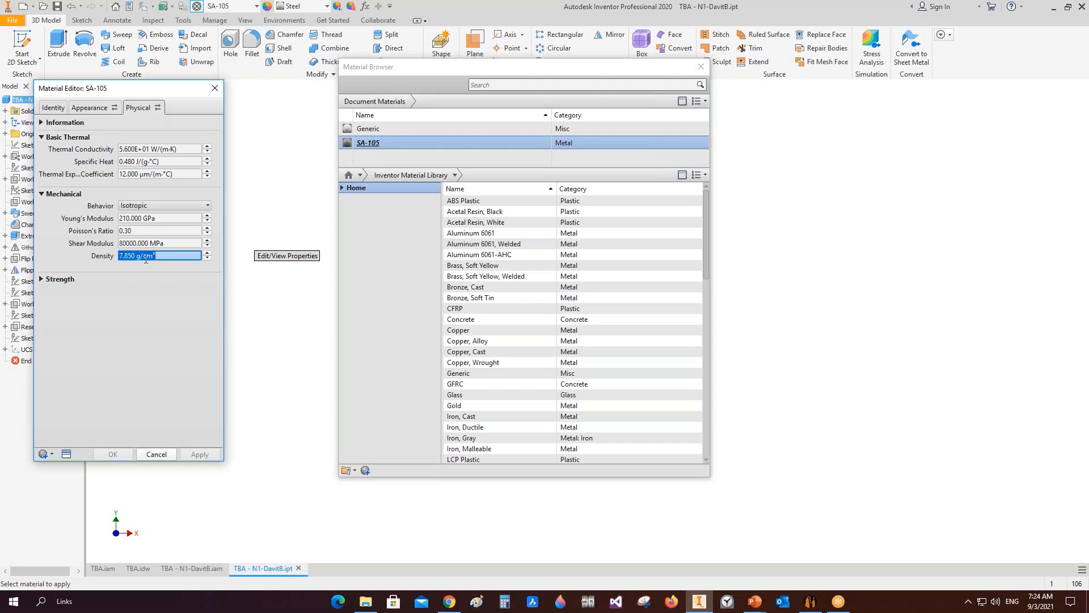
{"action": "left_click", "coordinate": [156, 454]}
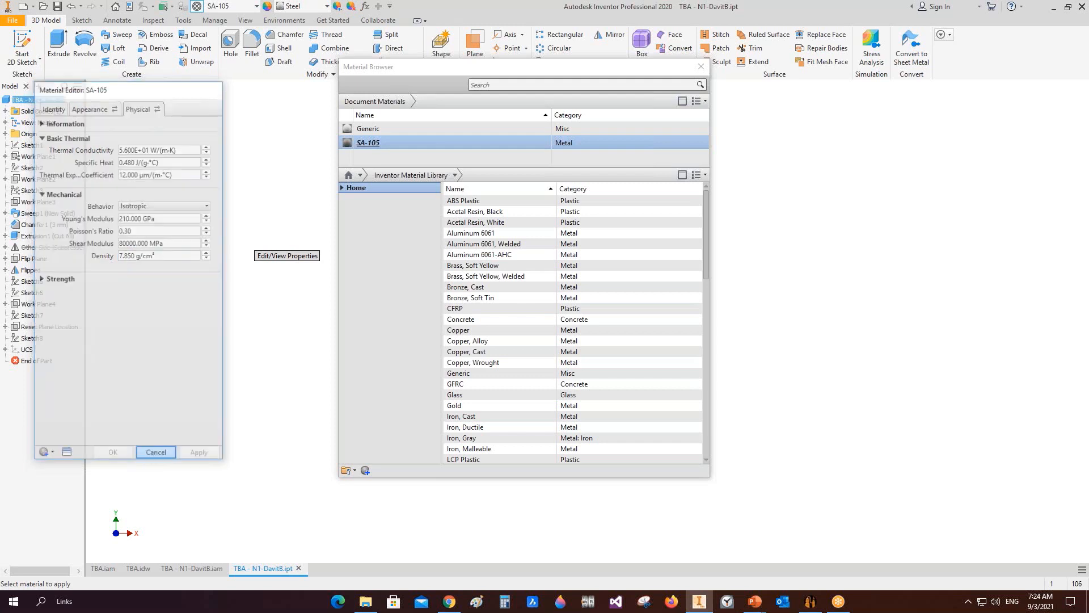
{"action": "left_click", "coordinate": [702, 67]}
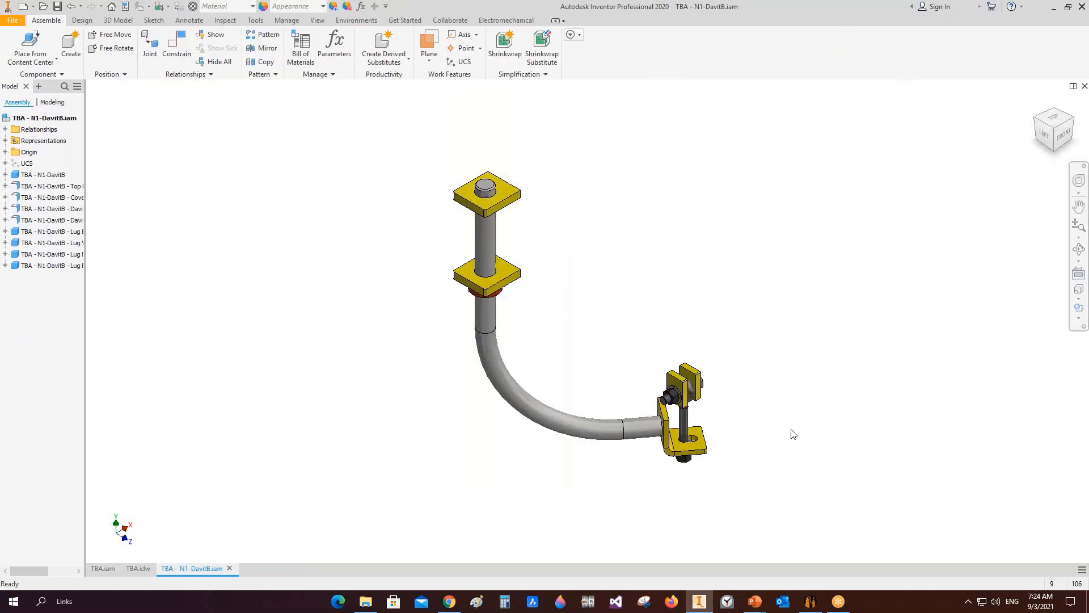
Step: Close the davit assembly, return to the TBA drawing, and switch to Static Equipment Generator
{"action": "left_click", "coordinate": [1085, 86]}
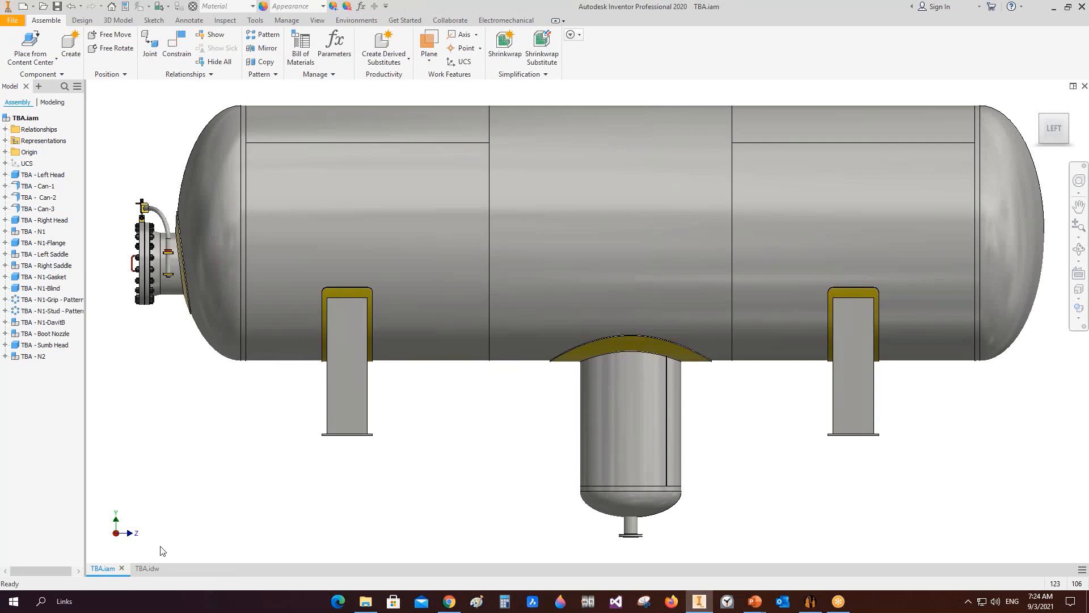
{"action": "left_click", "coordinate": [149, 569]}
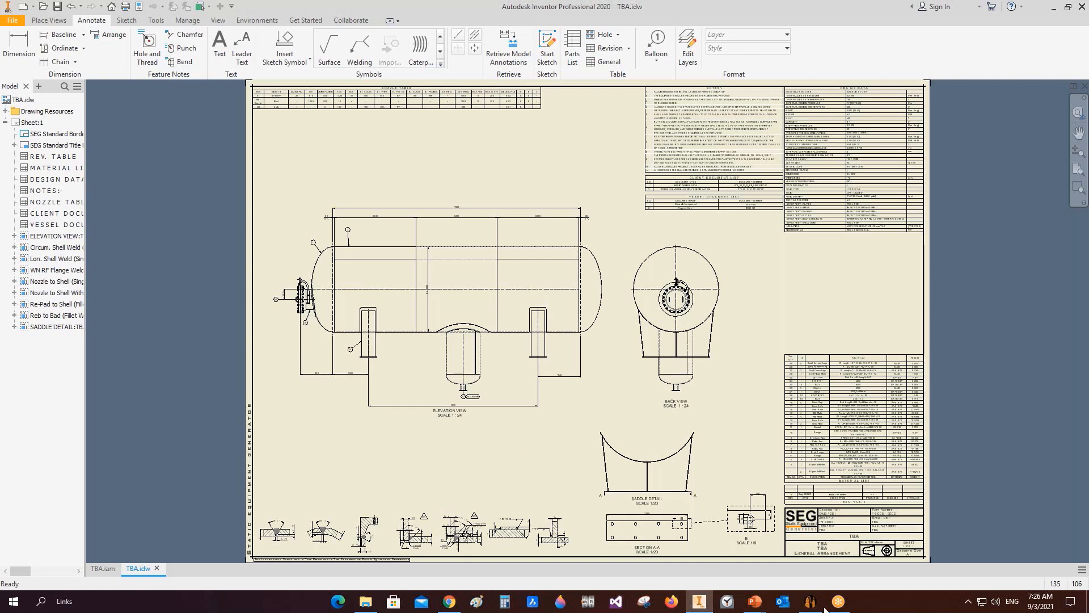
{"action": "left_click", "coordinate": [808, 607]}
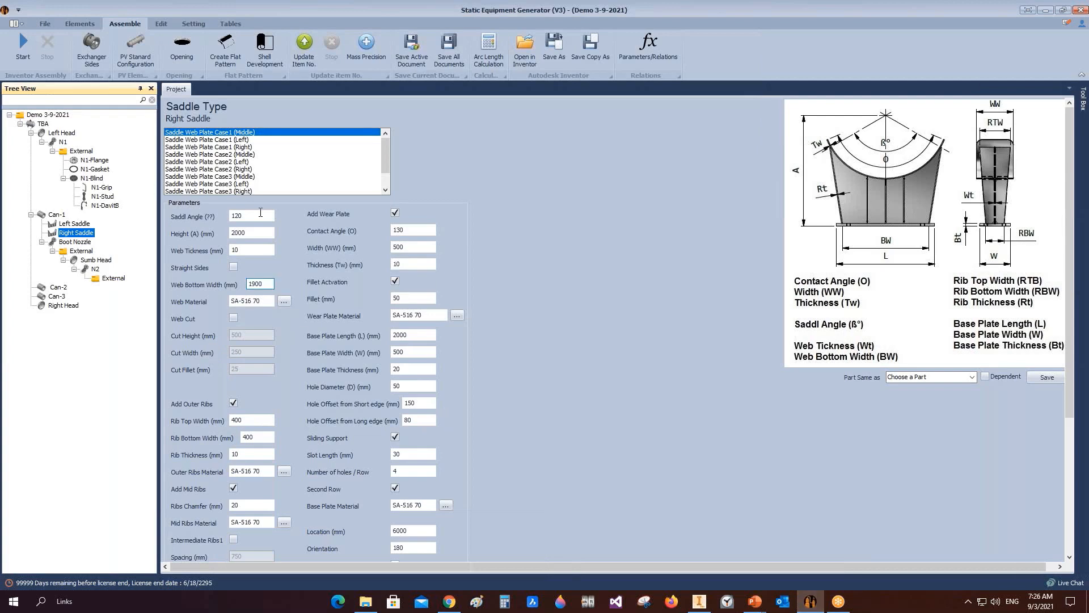
Step: Open the project's Bill of Material and view the Extra Bill of Material dialog for TBA
{"action": "left_click", "coordinate": [230, 23]}
{"action": "left_click", "coordinate": [8, 46]}
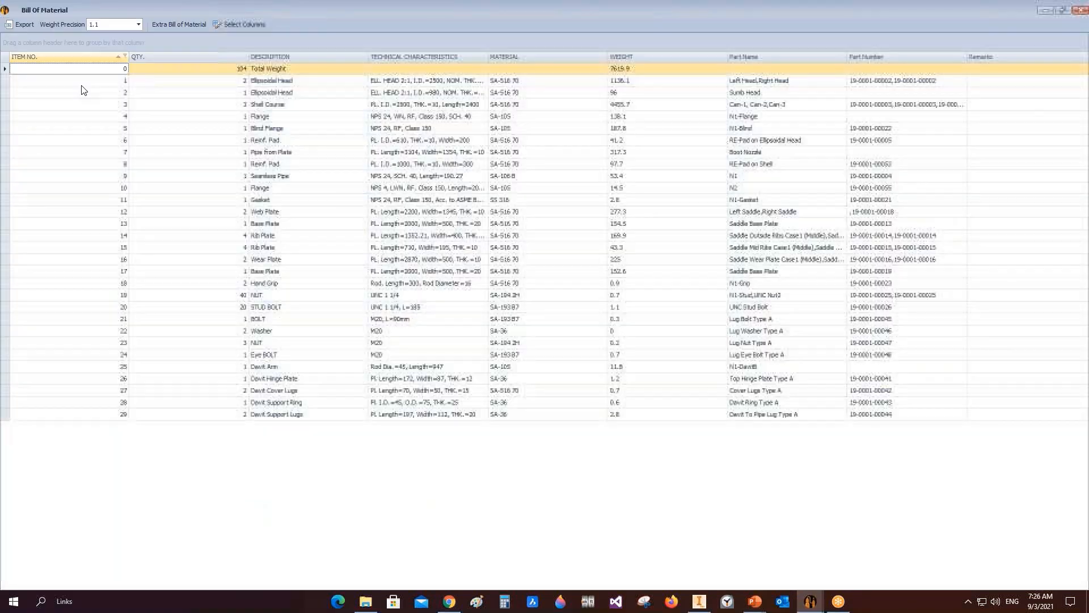
{"action": "left_click", "coordinate": [167, 25]}
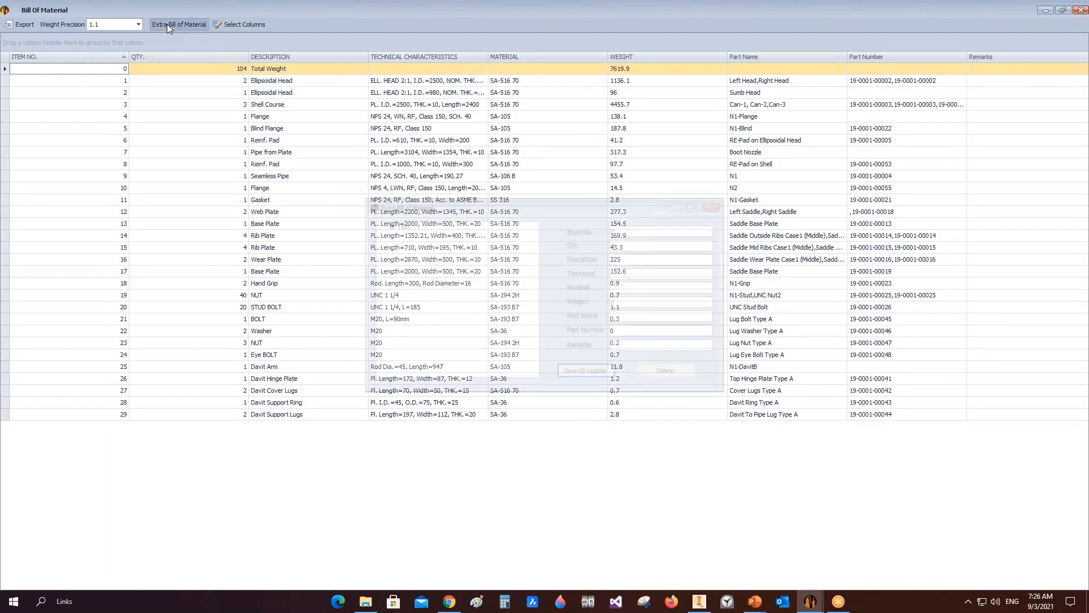
{"action": "left_click", "coordinate": [398, 226]}
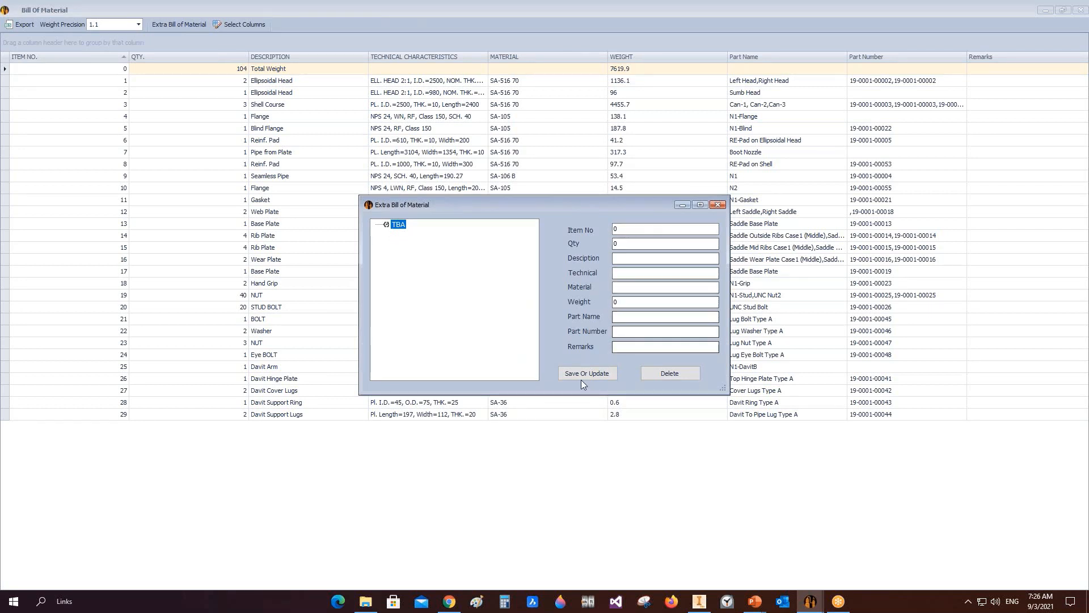
{"action": "left_click", "coordinate": [718, 205]}
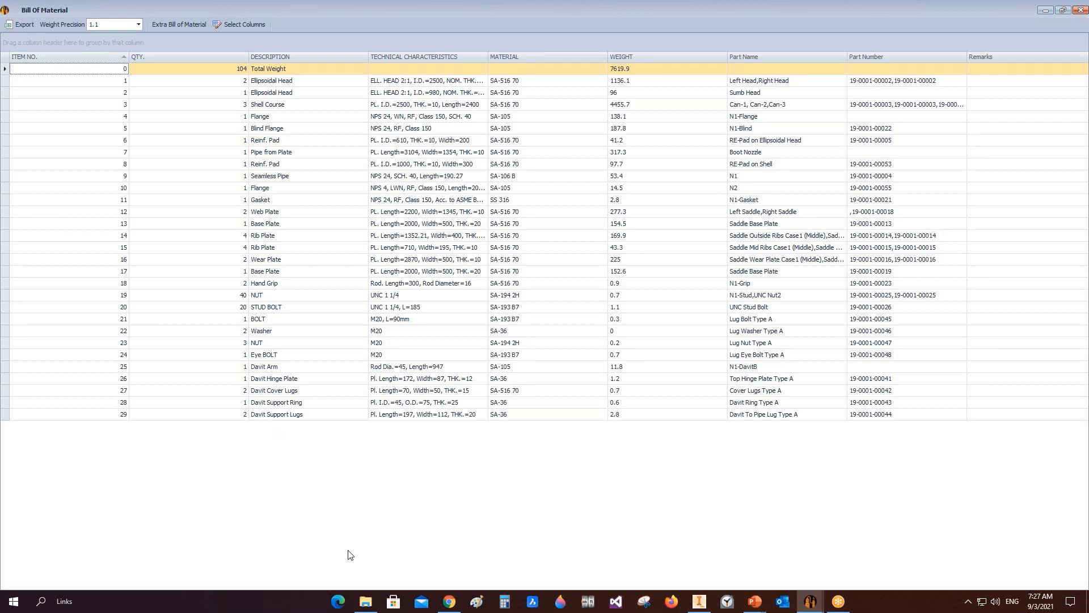
Step: Add an extra TBA item numbered 30 with quantity 5, description ASDA, technical SASD, material ASDDASFDFS and weight 2
{"action": "left_click", "coordinate": [192, 25]}
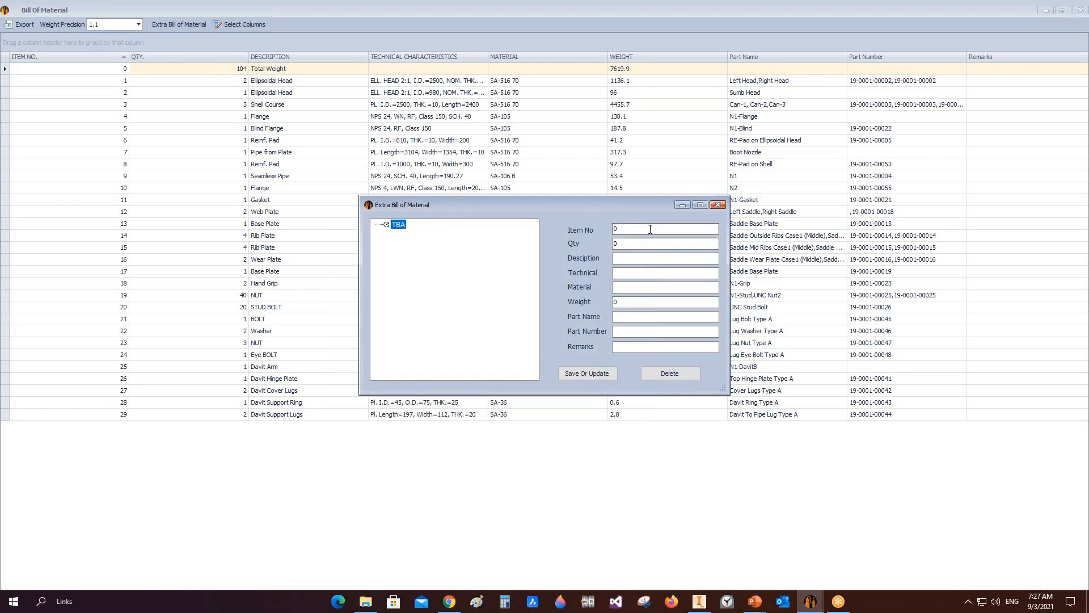
{"action": "type", "text": "30"}
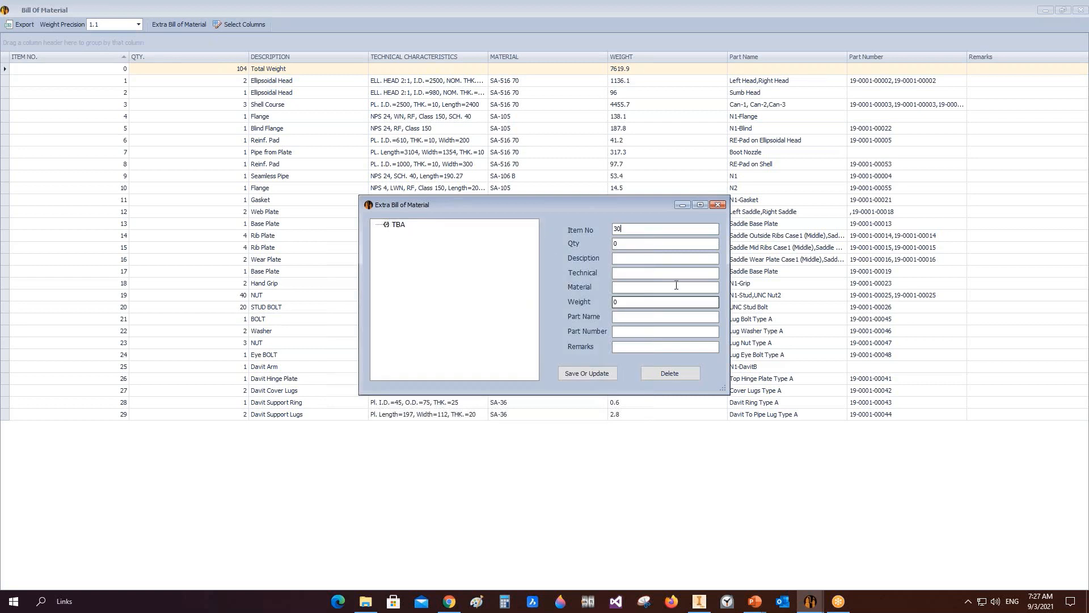
{"action": "key", "text": "Tab"}
{"action": "type", "text": "5"}
{"action": "key", "text": "Tab"}
{"action": "type", "text": "ASDA"}
{"action": "left_click", "coordinate": [642, 273]}
{"action": "type", "text": "SASD"}
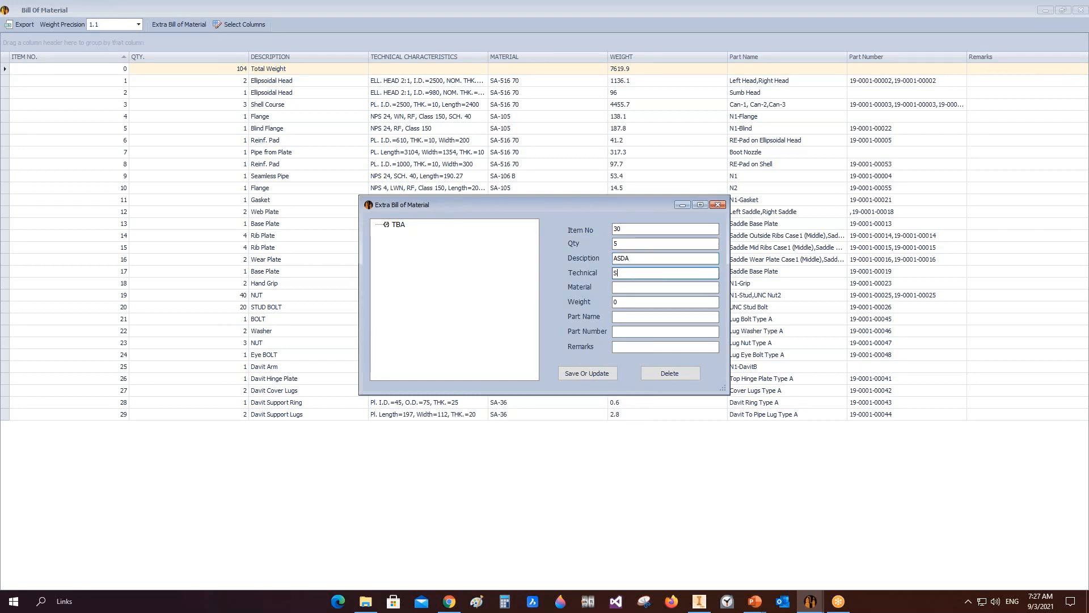
{"action": "left_click", "coordinate": [631, 288]}
{"action": "type", "text": "ASDDASFDFS"}
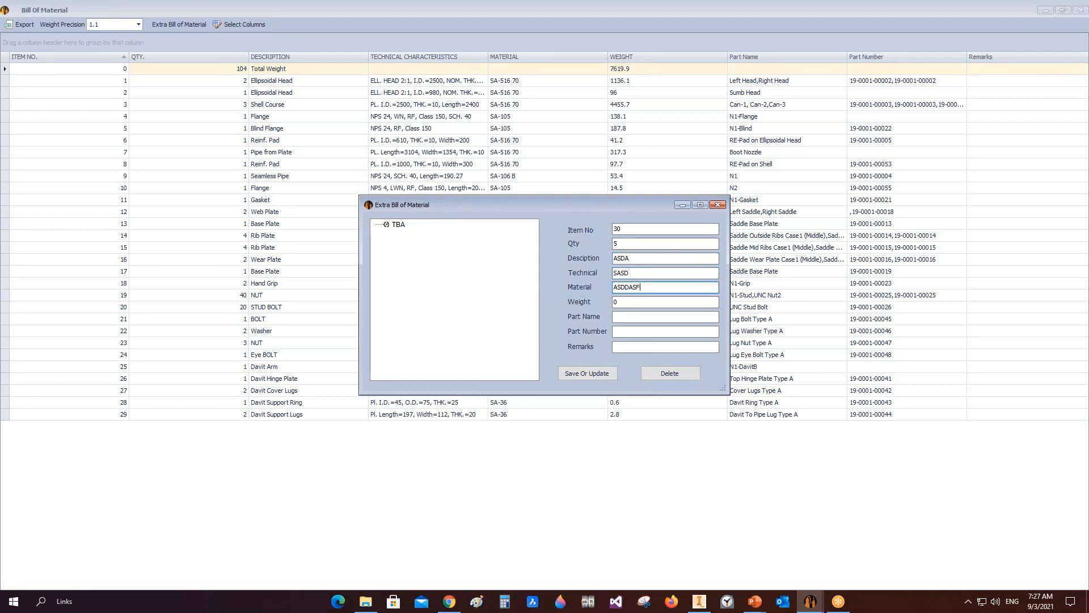
{"action": "key", "text": "Tab"}
{"action": "type", "text": "2"}
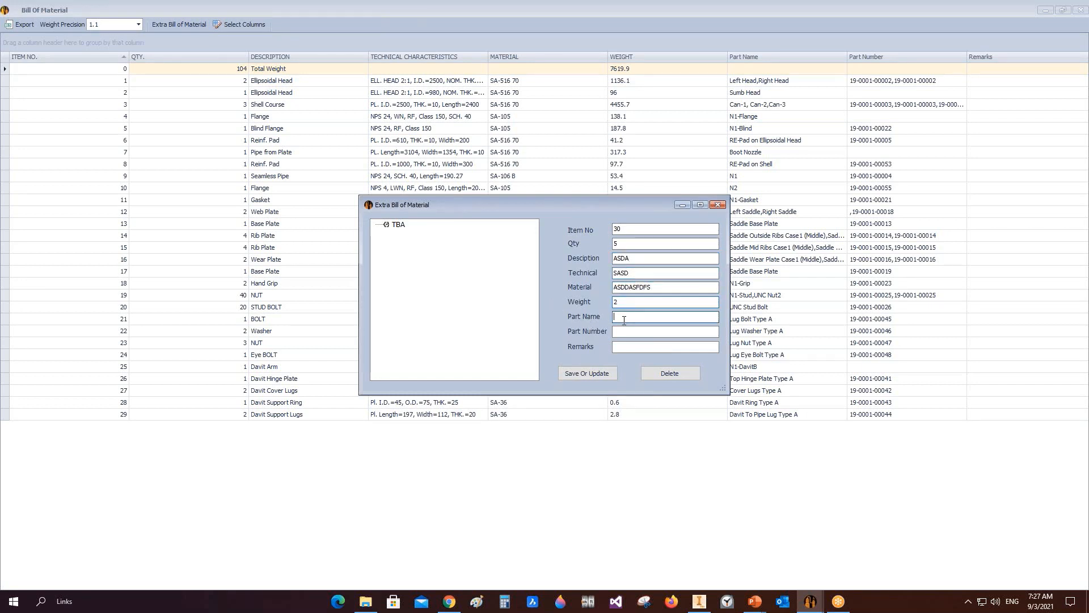
Step: Set the extra item's part name to ASDA and save it
{"action": "left_click", "coordinate": [634, 318]}
{"action": "key", "text": "shift+Tab"}
{"action": "key", "text": "shift+Tab"}
{"action": "key", "text": "shift+Tab"}
{"action": "key", "text": "shift+Tab"}
{"action": "key", "text": "ctrl+c"}
{"action": "left_click", "coordinate": [630, 318]}
{"action": "key", "text": "ctrl+v"}
{"action": "key", "text": "Tab"}
{"action": "key", "text": "Tab"}
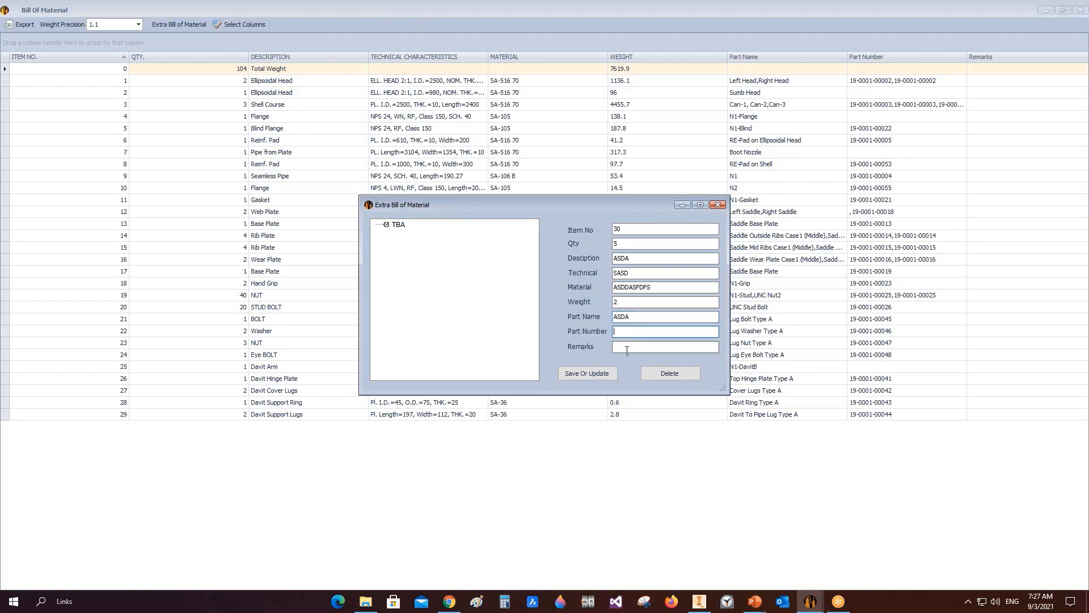
{"action": "left_click", "coordinate": [594, 374]}
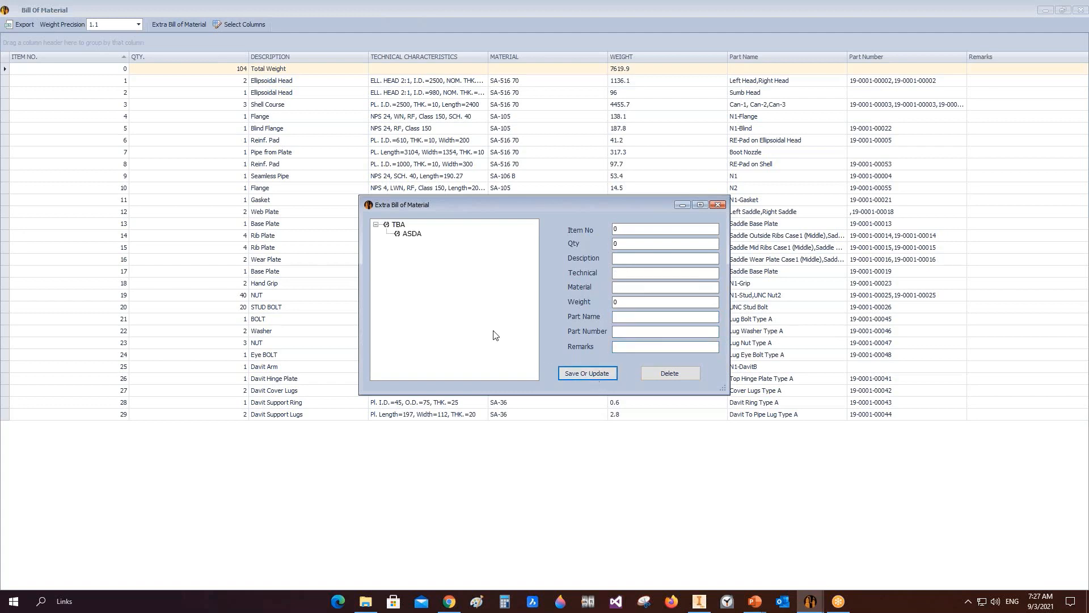
Step: Close the extra item dialog and the Bill of Material window, then reopen the Bill of Materials
{"action": "left_click", "coordinate": [718, 205]}
{"action": "left_click", "coordinate": [1081, 10]}
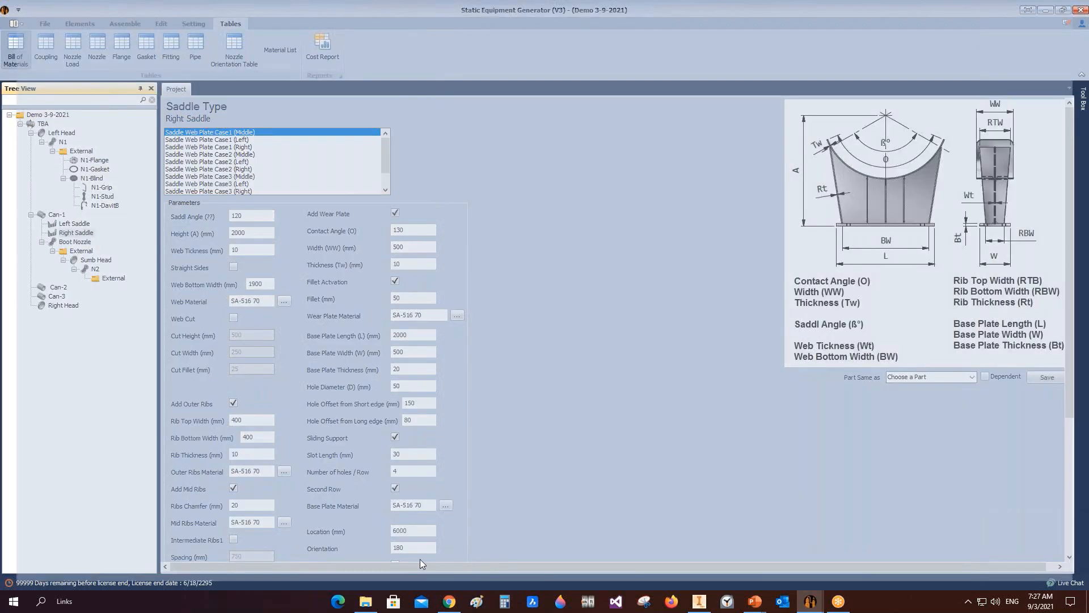
{"action": "left_click", "coordinate": [15, 49]}
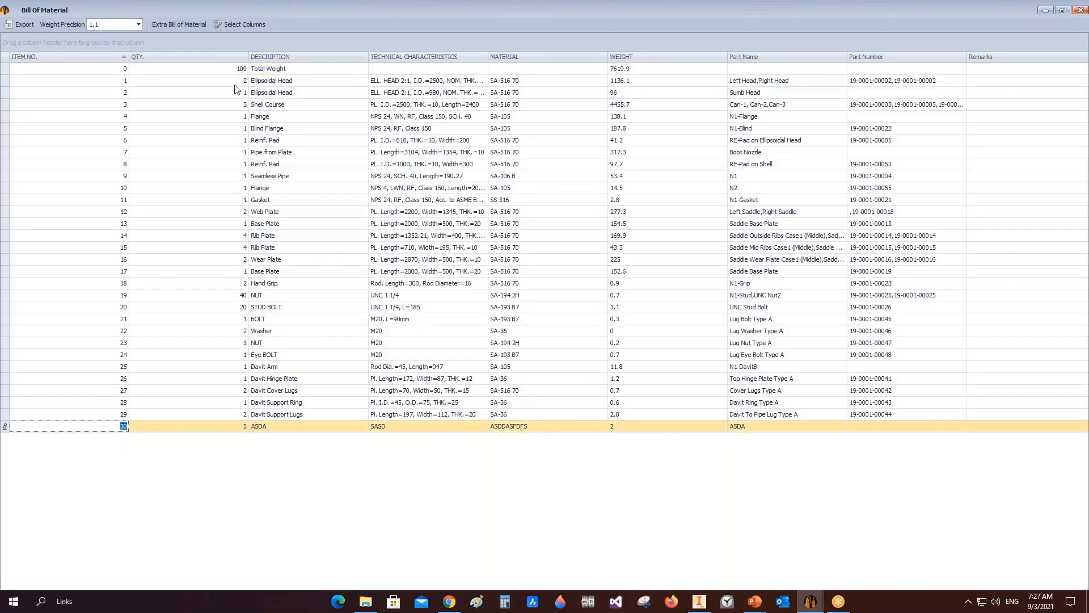
Step: Start a second extra TBA item numbered 31 with quantity 2, description DFHDFH, technical DFH and material DHF
{"action": "left_click", "coordinate": [179, 24]}
{"action": "left_click", "coordinate": [412, 233]}
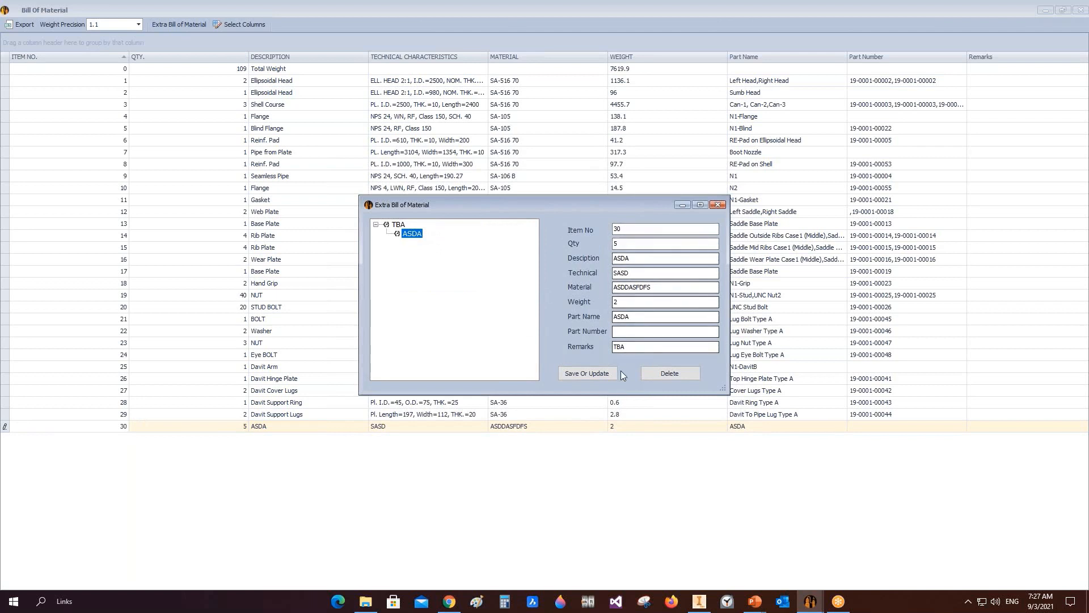
{"action": "left_click", "coordinate": [398, 225]}
{"action": "left_click", "coordinate": [630, 229]}
{"action": "type", "text": "310"}
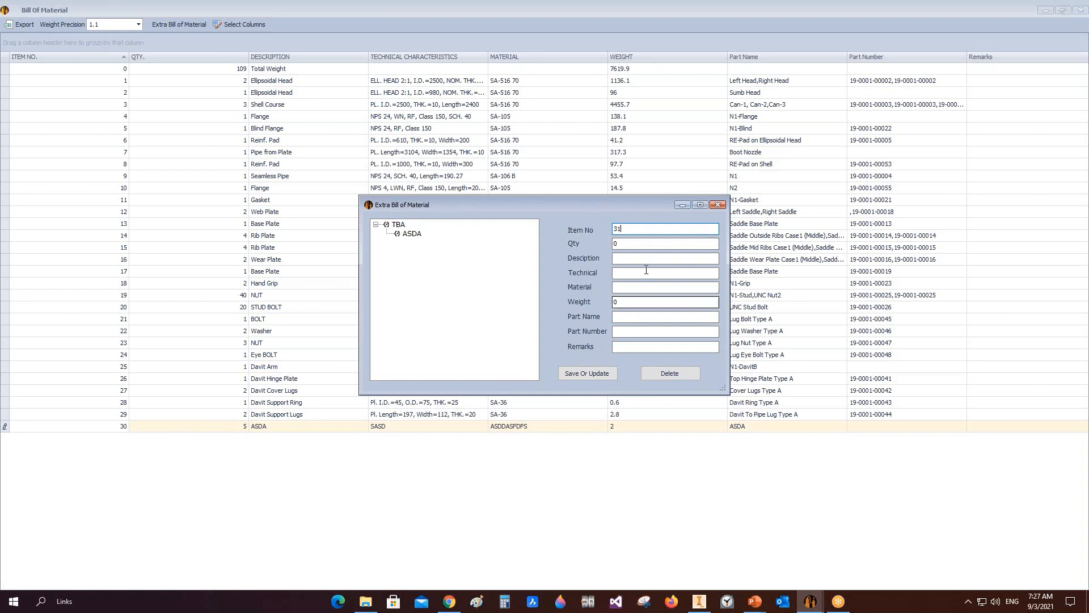
{"action": "key", "text": "BackSpace"}
{"action": "key", "text": "Tab"}
{"action": "type", "text": "2"}
{"action": "key", "text": "Tab"}
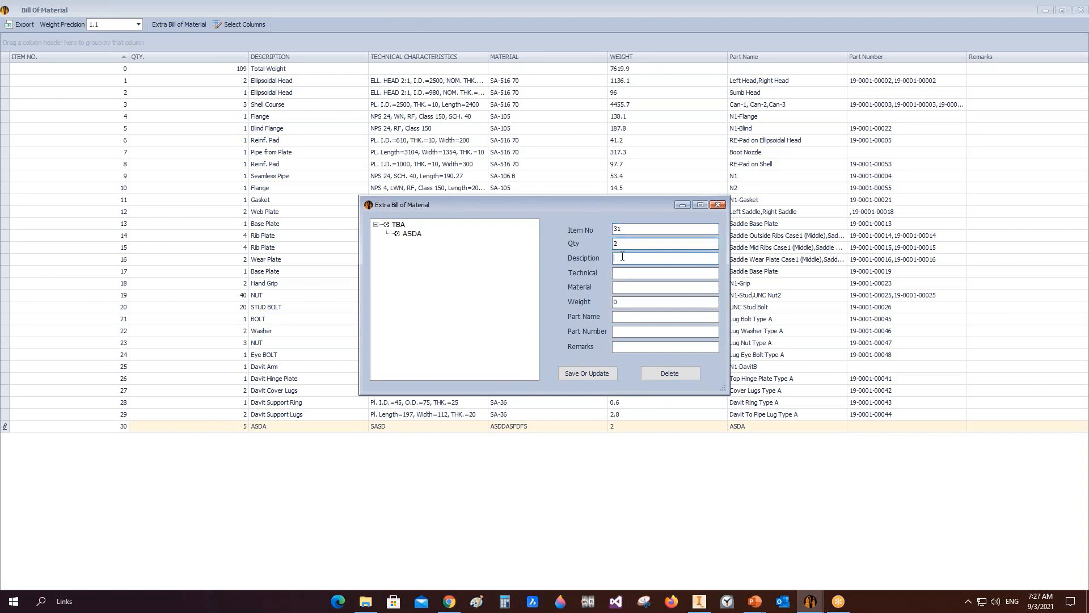
{"action": "type", "text": "DFHDFH"}
{"action": "key", "text": "Tab"}
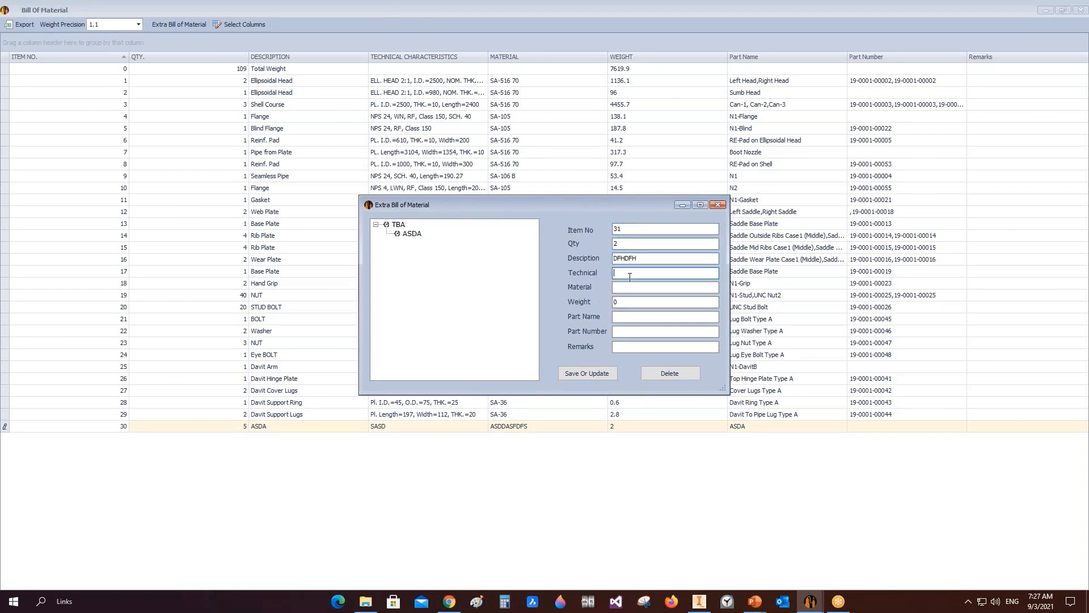
{"action": "type", "text": "DFH"}
{"action": "key", "text": "Tab"}
{"action": "type", "text": "DHF"}
{"action": "key", "text": "Tab"}
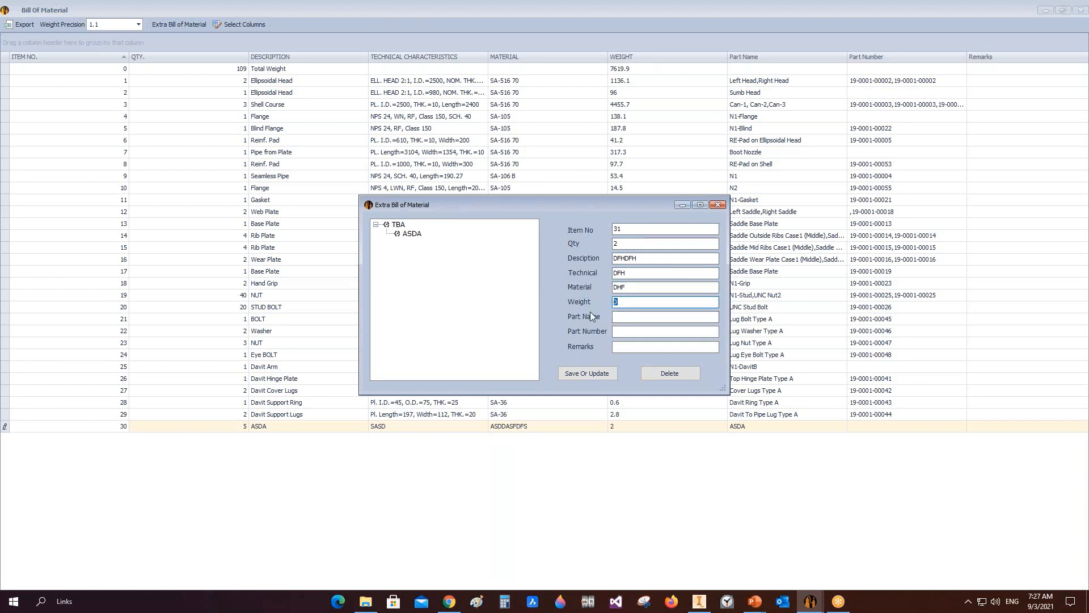
Step: Set the second item's weight to 3, part name DFGH and part number DHF, and save it
{"action": "type", "text": "3"}
{"action": "key", "text": "Tab"}
{"action": "type", "text": "DFGH"}
{"action": "key", "text": "Tab"}
{"action": "type", "text": "DHF"}
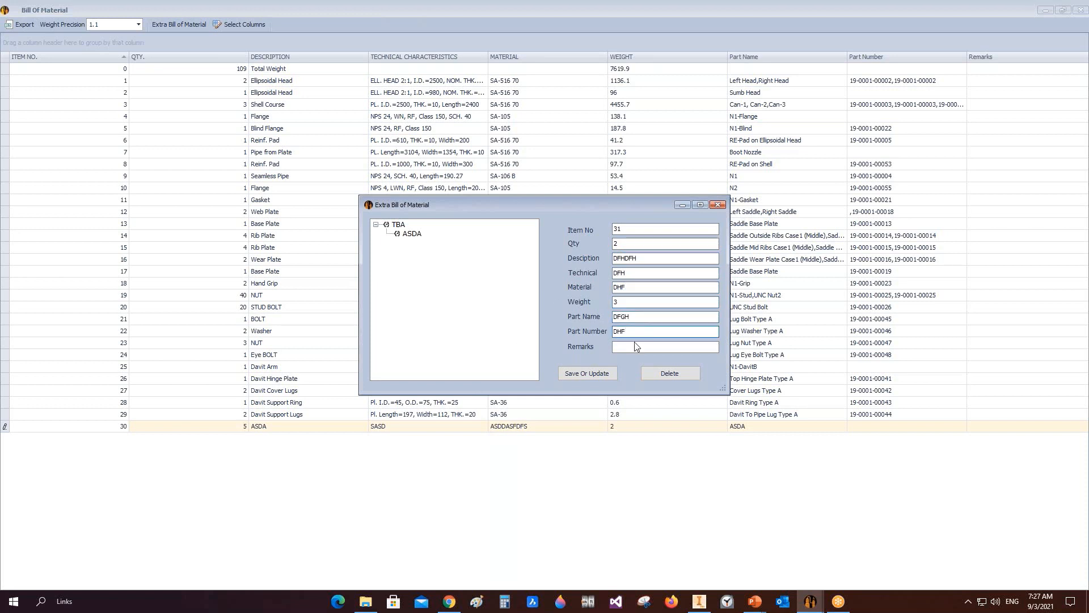
{"action": "left_click", "coordinate": [587, 373]}
Step: Close the extra item dialog and select the new rows in the Bill of Material
{"action": "left_click", "coordinate": [718, 204]}
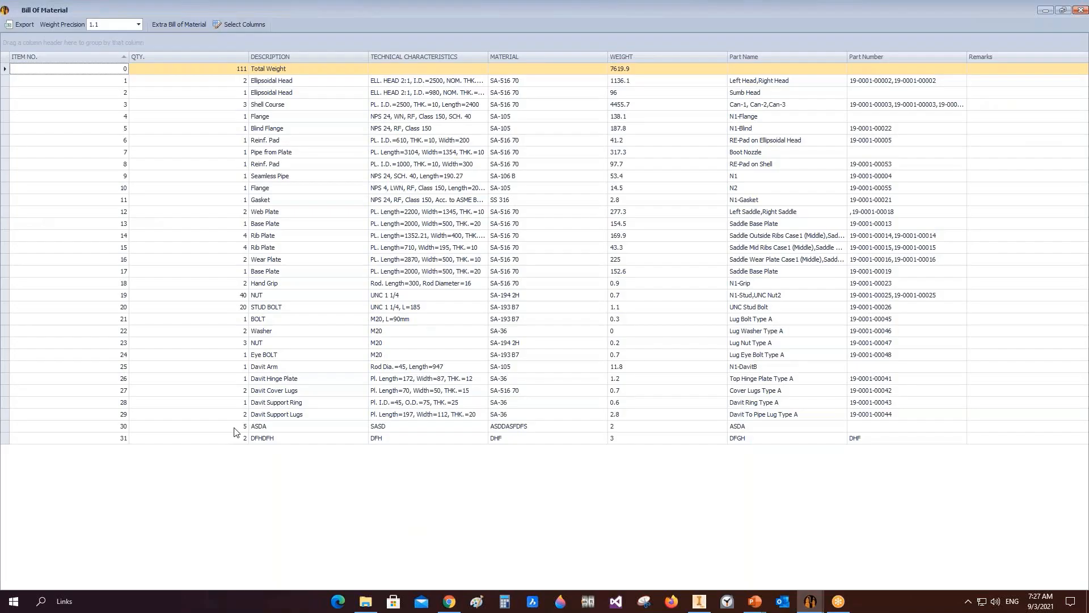
{"action": "left_click", "coordinate": [234, 427]}
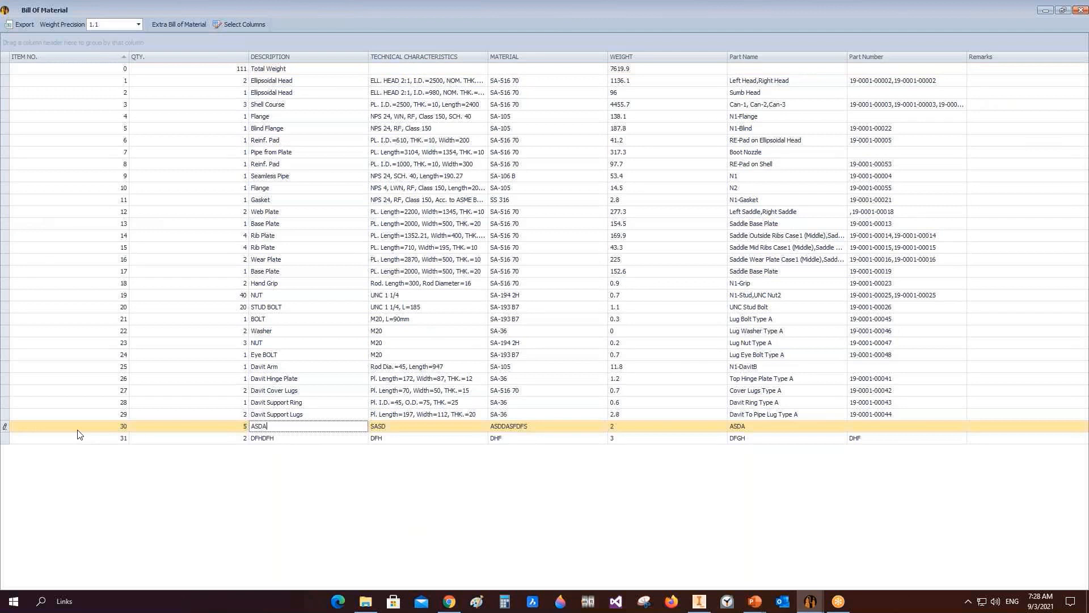
{"action": "left_click", "coordinate": [8, 441]}
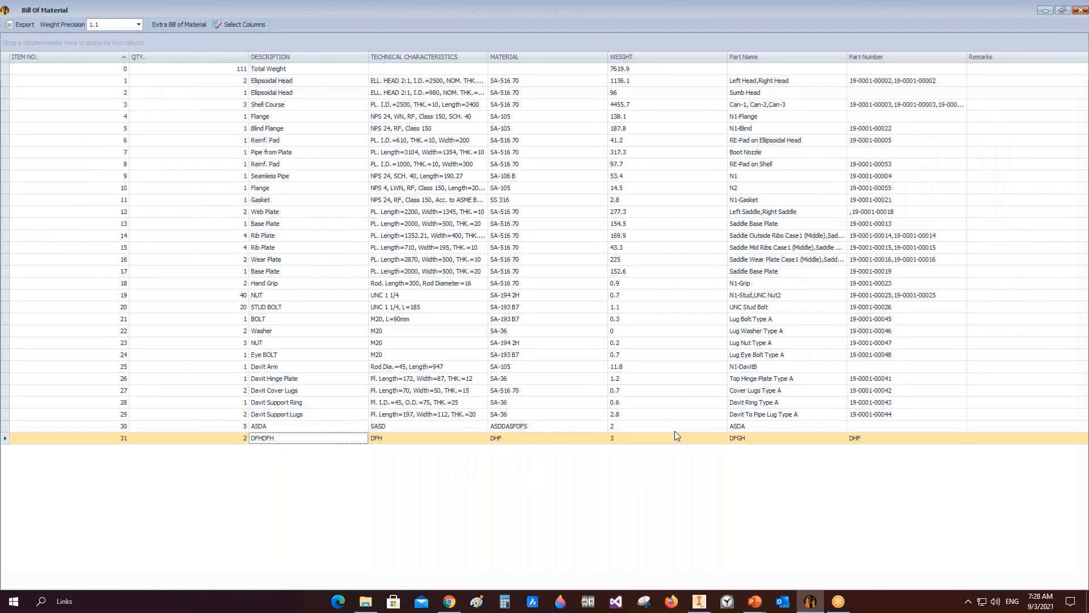
Step: Switch to the Inventor drawing and zoom into the material list table
{"action": "key", "text": "alt+Tab"}
{"action": "scroll", "coordinate": [852, 424], "scroll_direction": "up", "scroll_amount": 5}
{"action": "scroll", "coordinate": [675, 244], "scroll_direction": "up", "scroll_amount": 3}
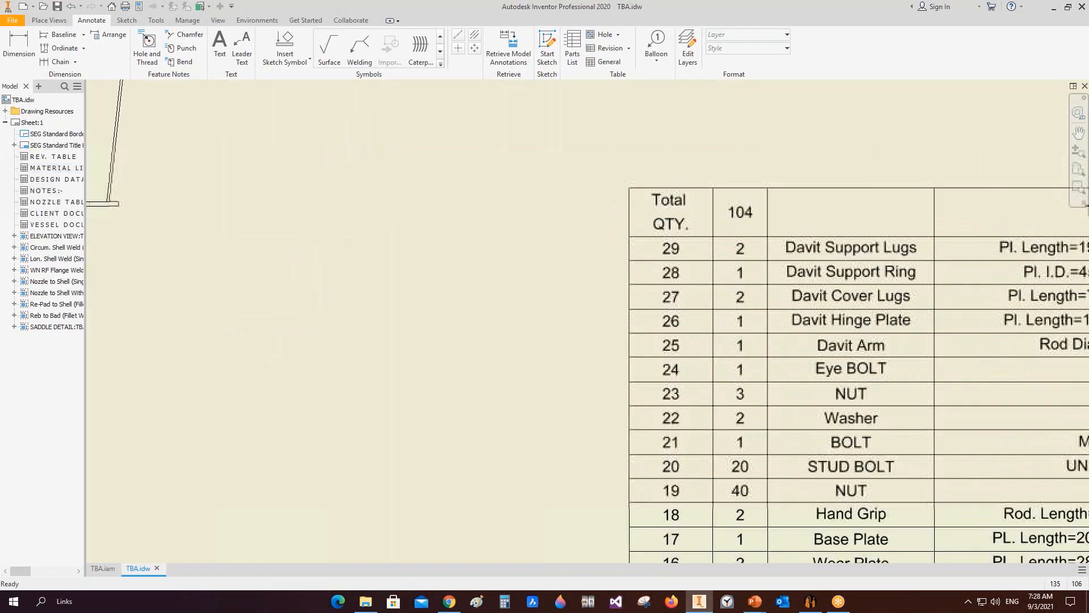
{"action": "scroll", "coordinate": [672, 250], "scroll_direction": "up", "scroll_amount": 3}
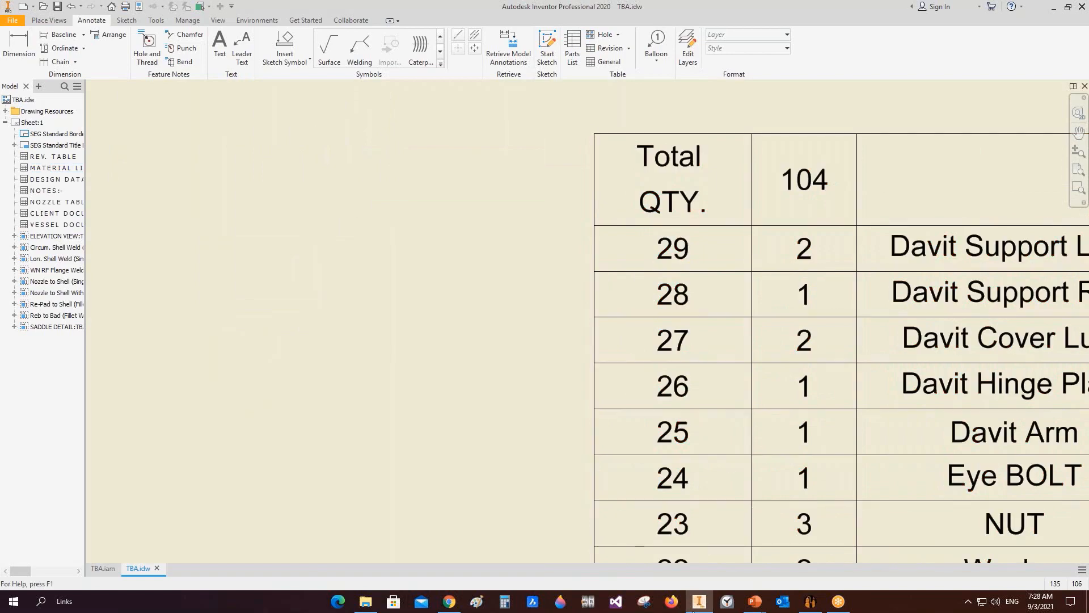
Step: Open the TBA drawing settings, enable automatic table updates, recreate the drawing and return to Inventor
{"action": "left_click", "coordinate": [810, 601]}
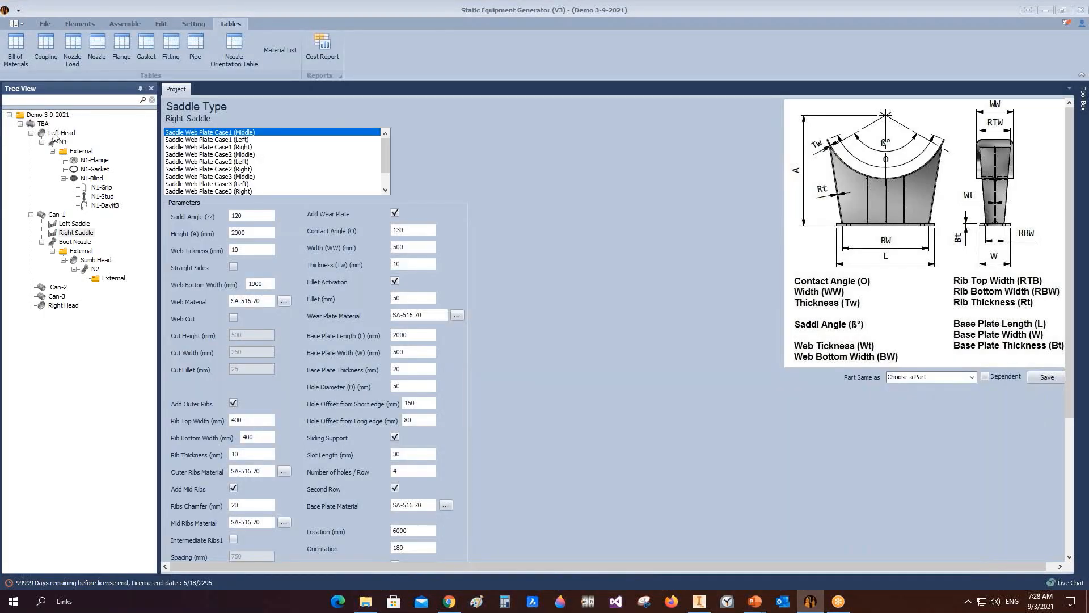
{"action": "right_click", "coordinate": [54, 136]}
{"action": "left_click", "coordinate": [39, 126]}
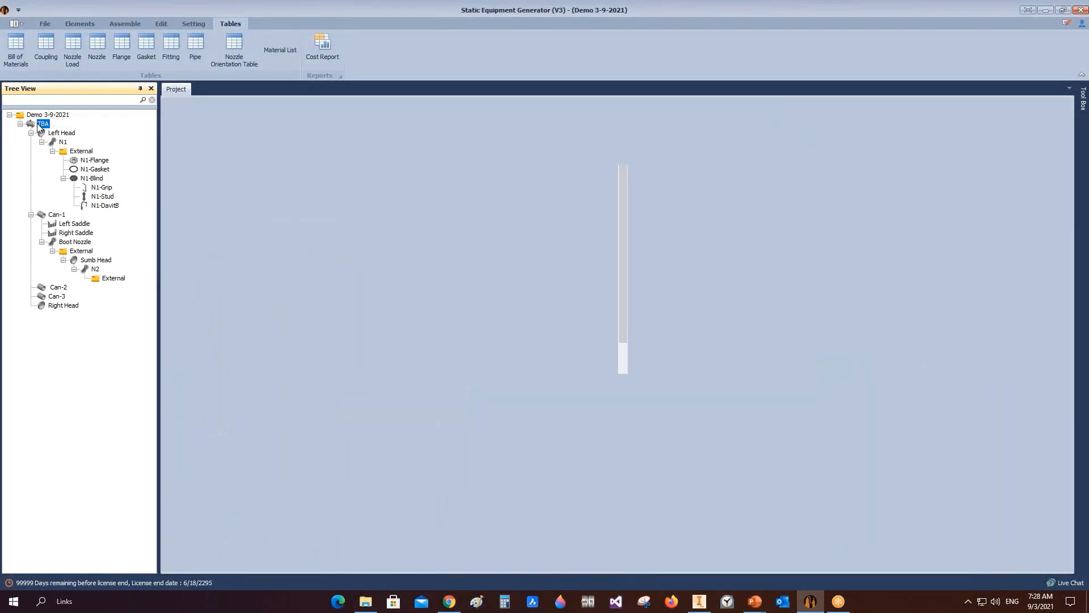
{"action": "right_click", "coordinate": [38, 125]}
{"action": "mouse_move", "coordinate": [111, 158]}
{"action": "left_click", "coordinate": [249, 157]}
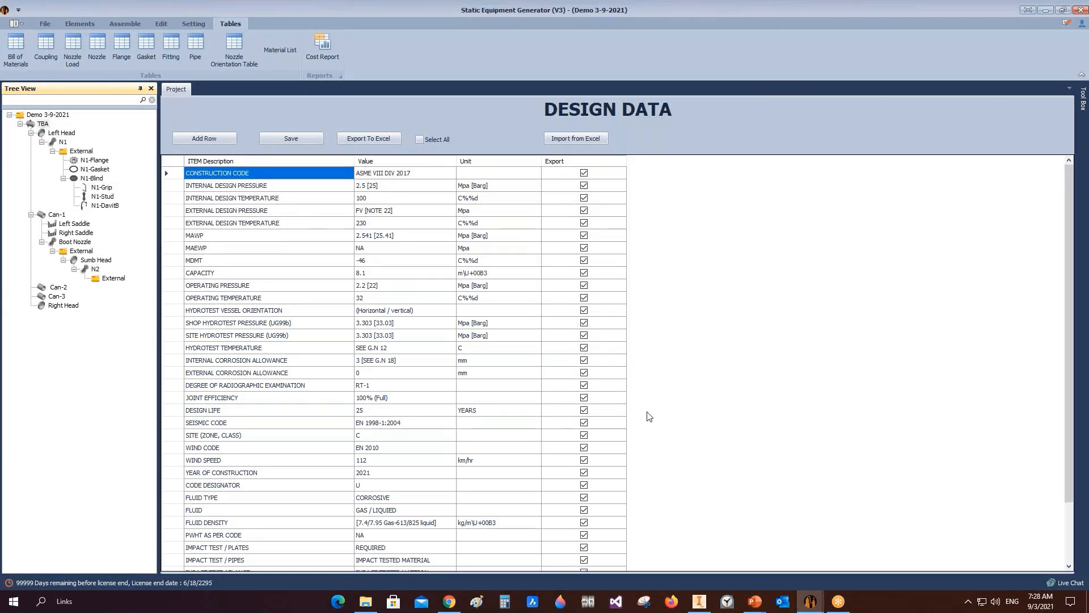
{"action": "left_click", "coordinate": [516, 214]}
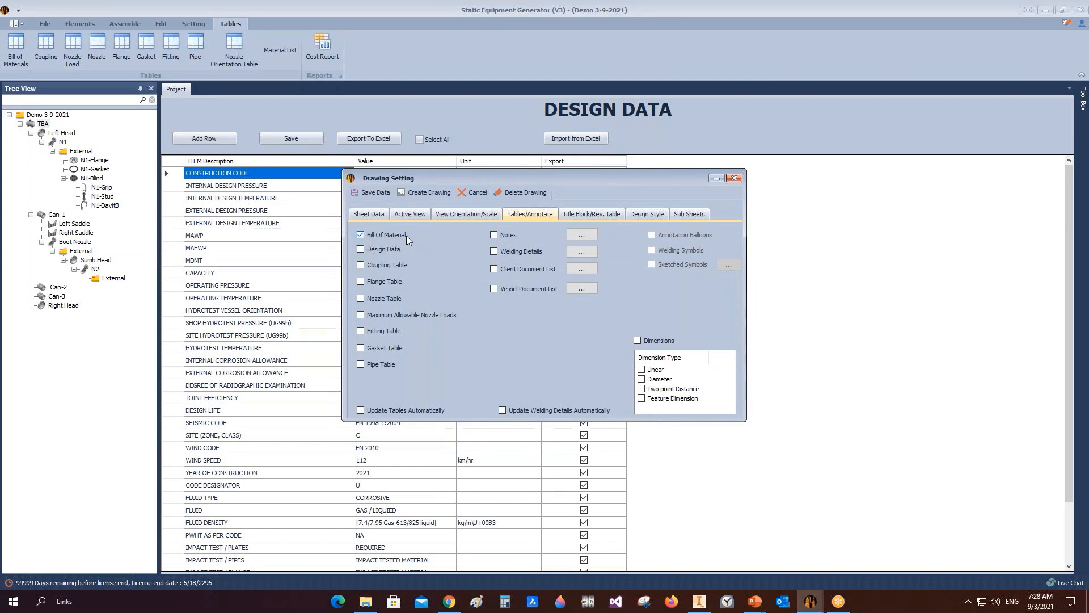
{"action": "left_click", "coordinate": [372, 410]}
{"action": "left_click", "coordinate": [420, 191]}
{"action": "mouse_move", "coordinate": [699, 601]}
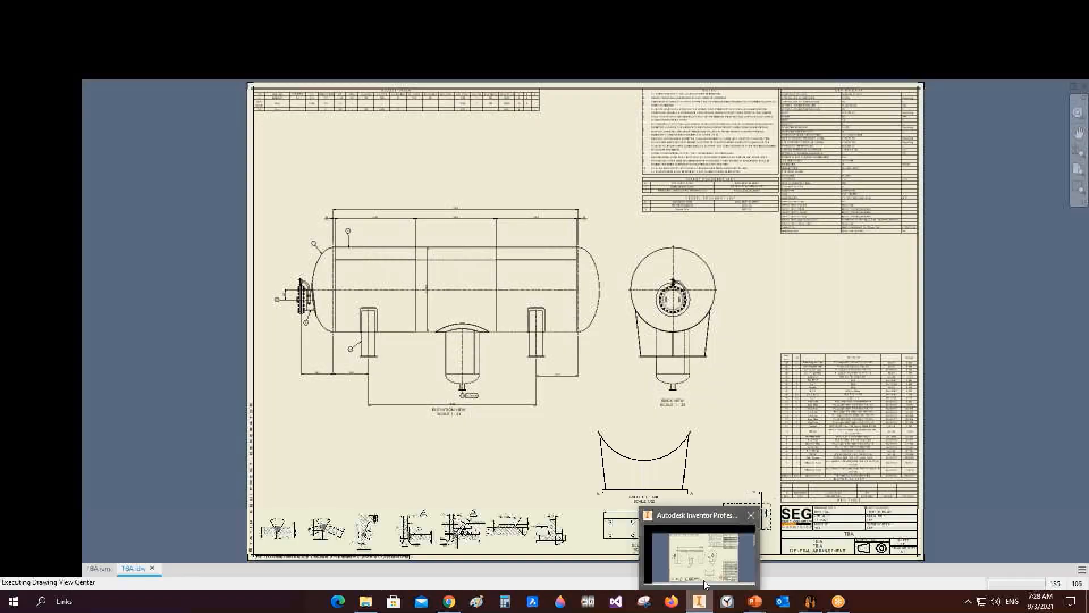
{"action": "left_click", "coordinate": [704, 580]}
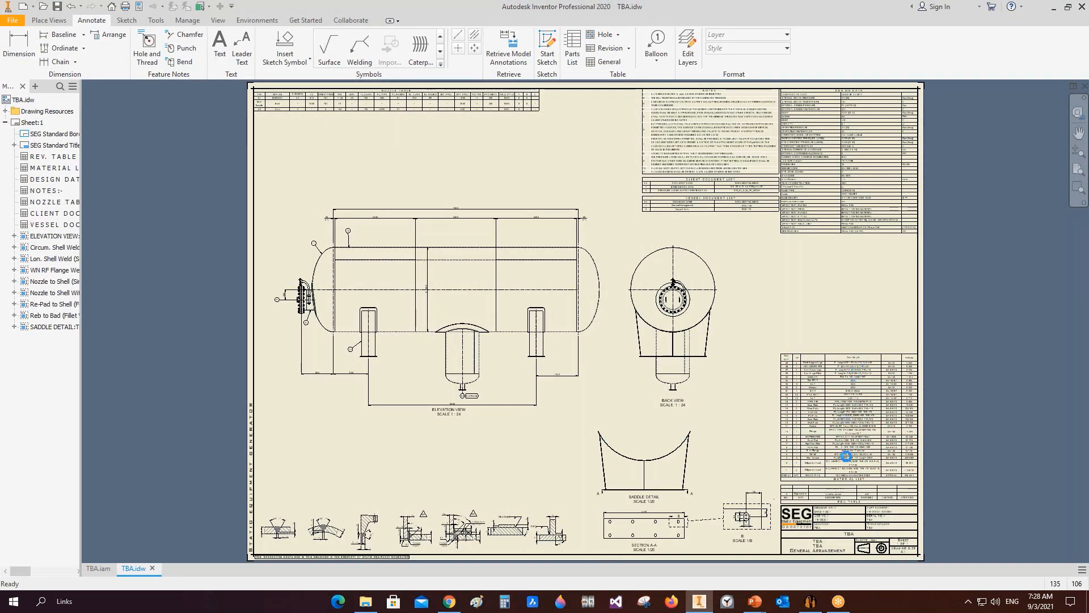
Step: Zoom into the drawing's material list table to inspect the added extra items, then fit the sheet
{"action": "left_click", "coordinate": [846, 463]}
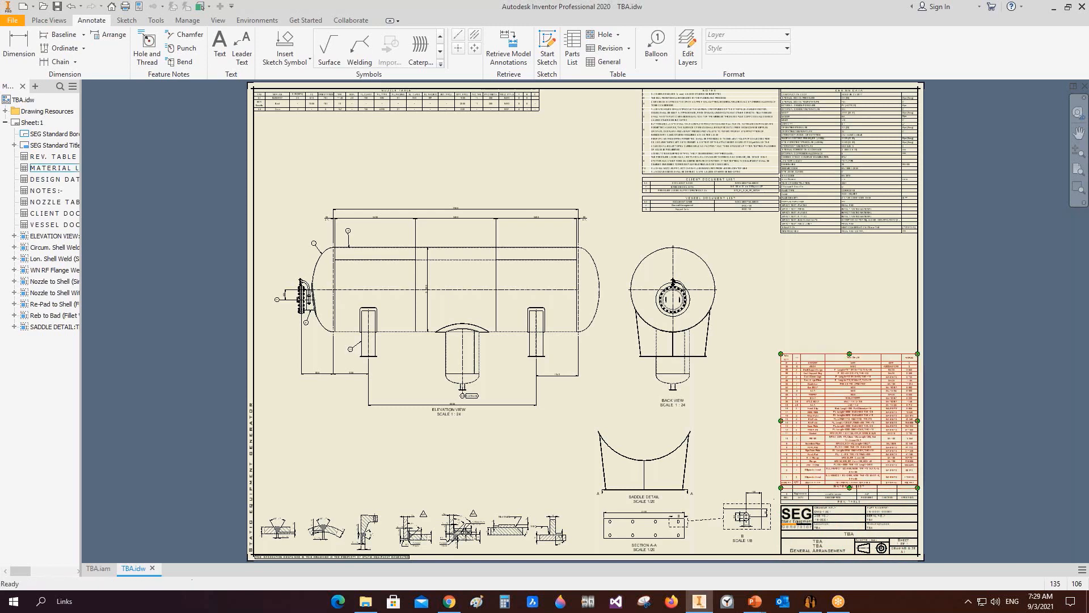
{"action": "scroll", "coordinate": [915, 482], "scroll_direction": "up", "scroll_amount": 5}
{"action": "left_click", "coordinate": [917, 469]}
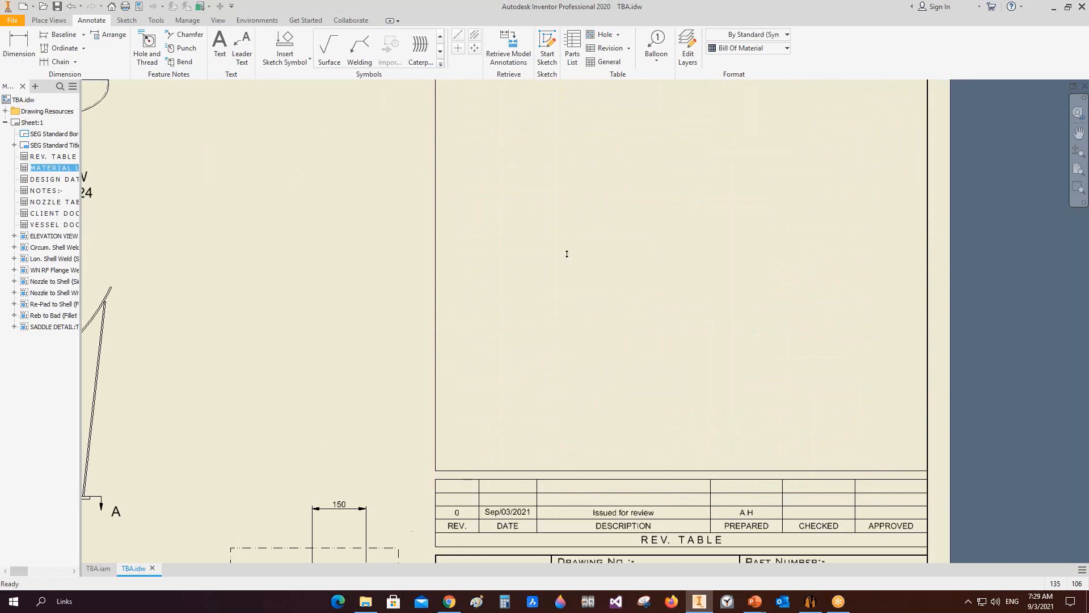
{"action": "scroll", "coordinate": [397, 232], "scroll_direction": "up", "scroll_amount": 5}
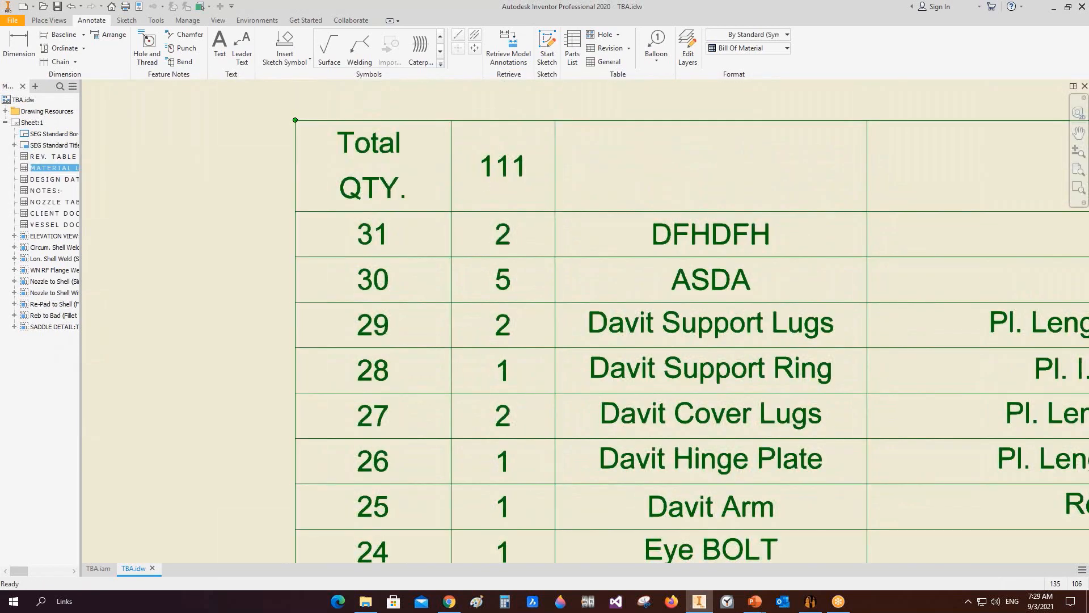
{"action": "scroll", "coordinate": [320, 292], "scroll_direction": "down", "scroll_amount": 3}
{"action": "scroll", "coordinate": [585, 269], "scroll_direction": "down", "scroll_amount": 4}
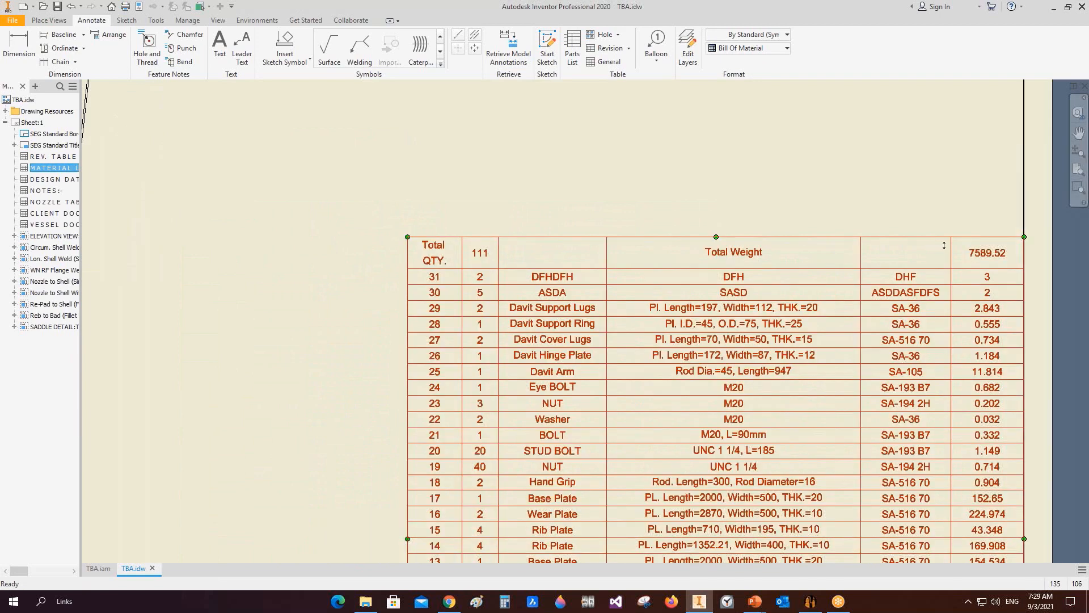
{"action": "left_click", "coordinate": [829, 138]}
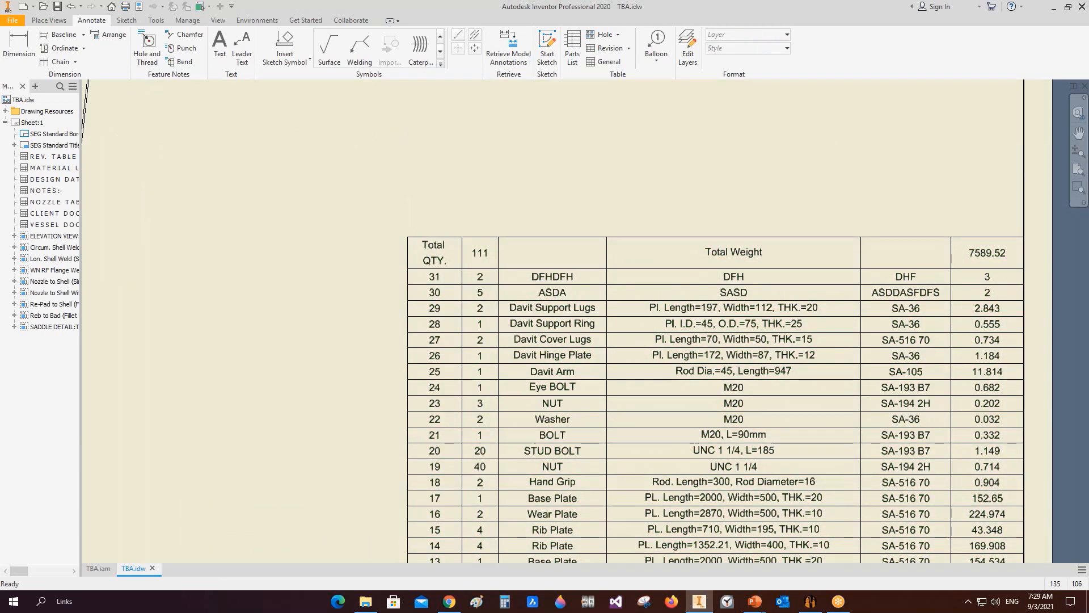
{"action": "key", "text": "Home"}
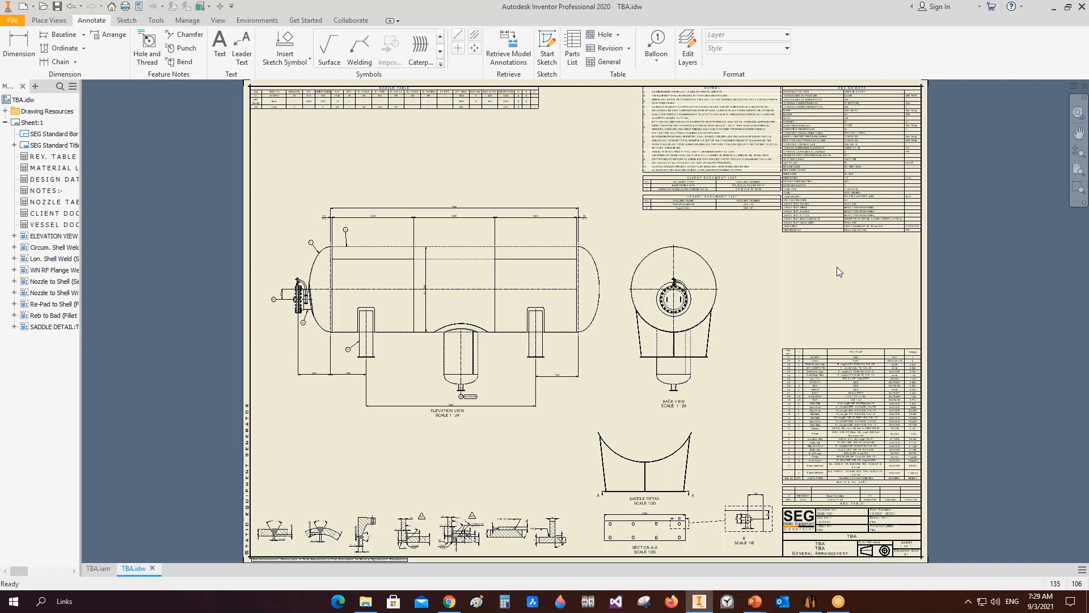
{"action": "mouse_move", "coordinate": [698, 600]}
{"action": "left_click", "coordinate": [810, 601]}
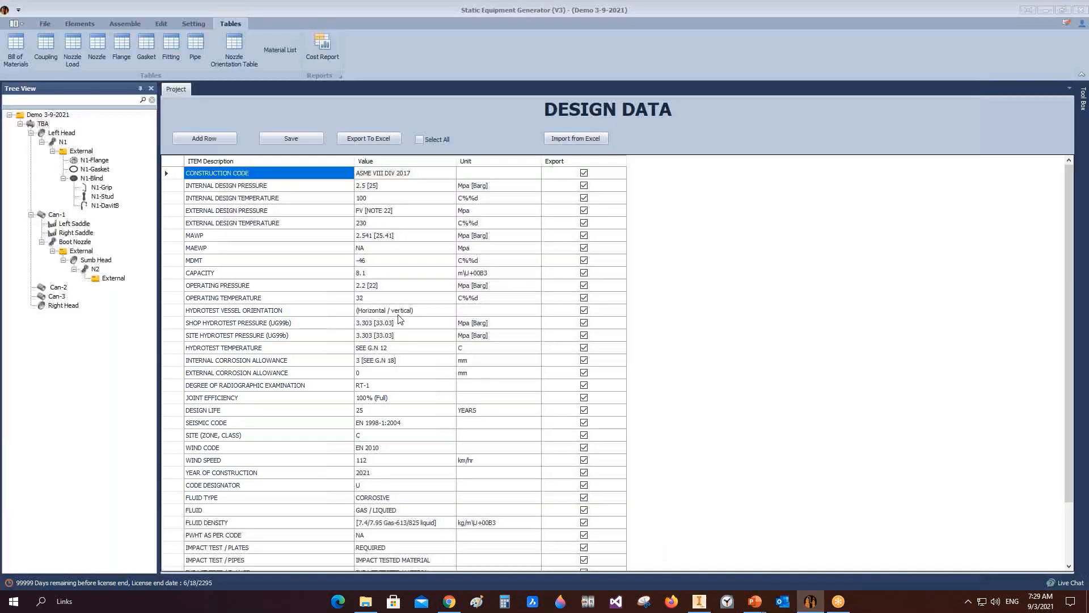
{"action": "left_click", "coordinate": [62, 134]}
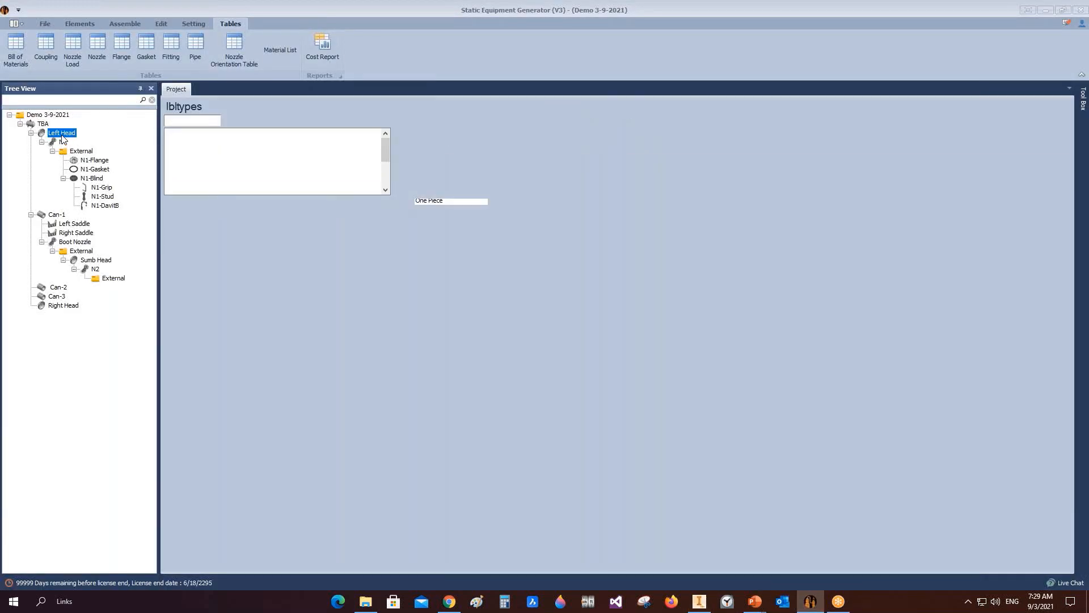
{"action": "right_click", "coordinate": [62, 135]}
{"action": "left_click", "coordinate": [699, 601]}
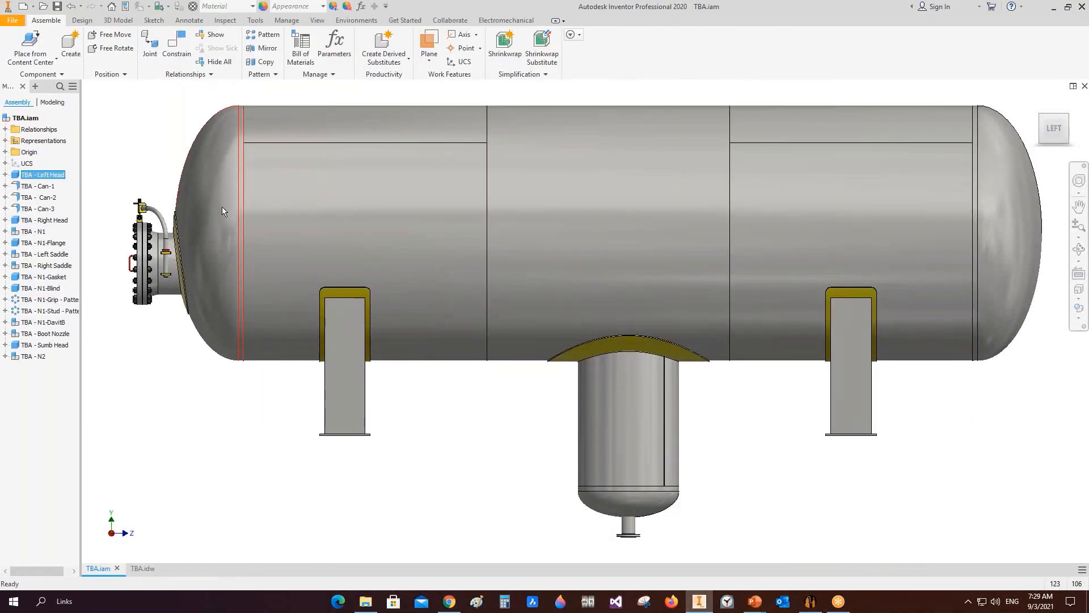
Step: Open the Left Head part from the vessel assembly
{"action": "right_click", "coordinate": [223, 207]}
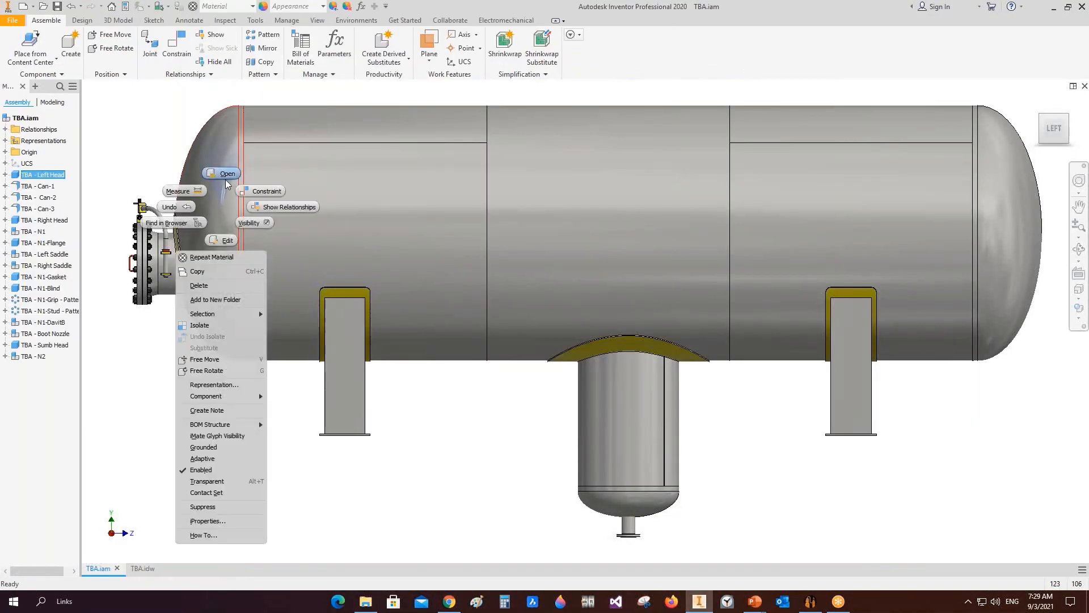
{"action": "left_click", "coordinate": [226, 178]}
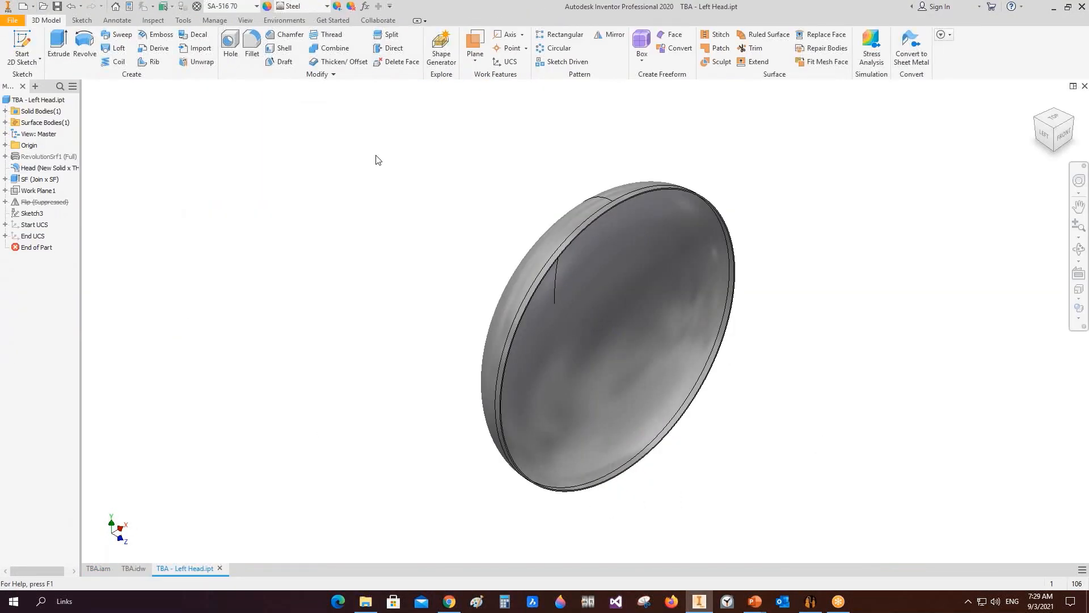
Step: Copy the head's profile sketch from under the revolution surface feature
{"action": "left_click", "coordinate": [6, 157]}
{"action": "right_click", "coordinate": [32, 169]}
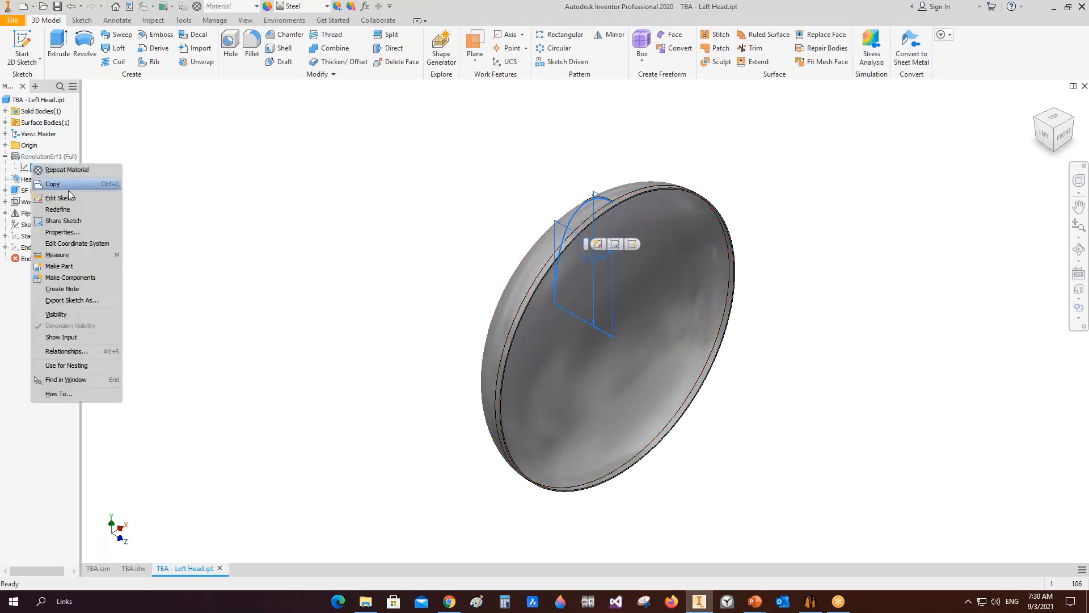
{"action": "left_click", "coordinate": [53, 184]}
Step: Create a new standard part and start a 2D sketch on its front plane
{"action": "left_click", "coordinate": [33, 6]}
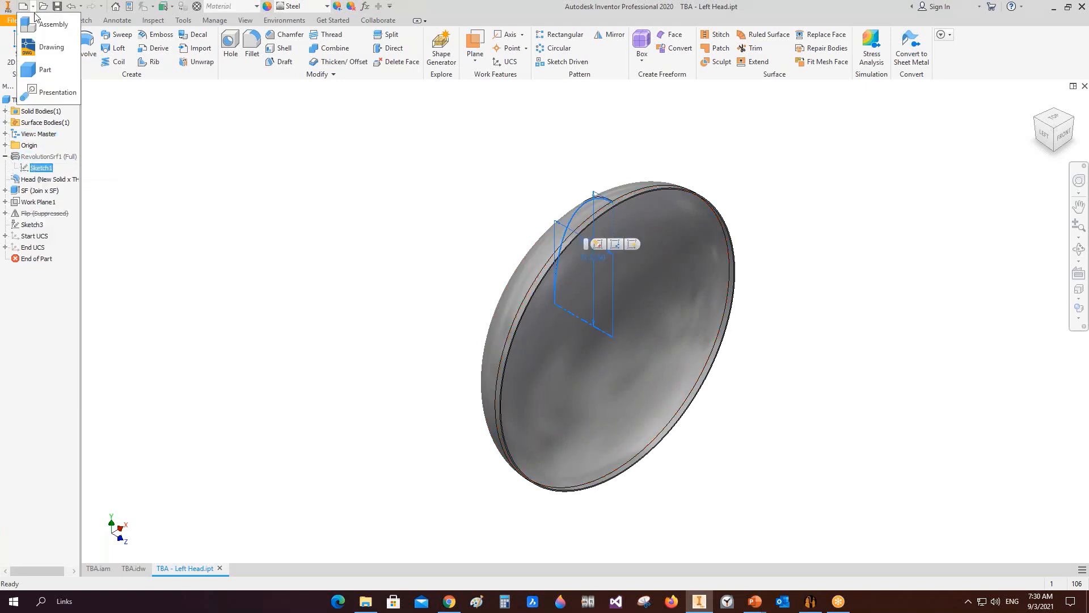
{"action": "left_click", "coordinate": [45, 69]}
{"action": "right_click", "coordinate": [428, 207]}
{"action": "left_click", "coordinate": [283, 191]}
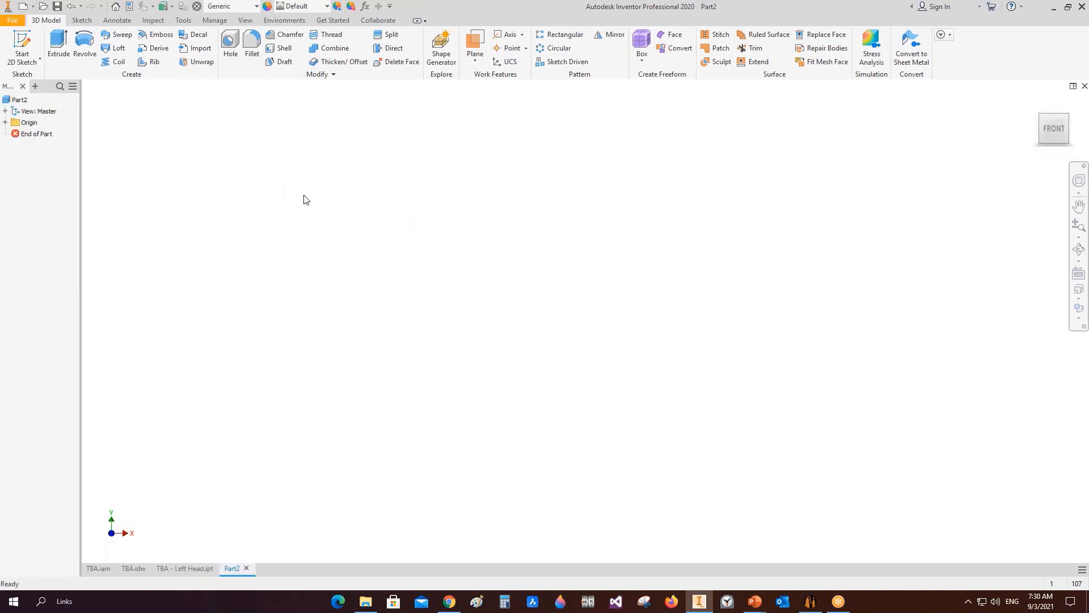
{"action": "right_click", "coordinate": [302, 191]}
{"action": "left_click", "coordinate": [316, 224]}
{"action": "right_click", "coordinate": [368, 181]}
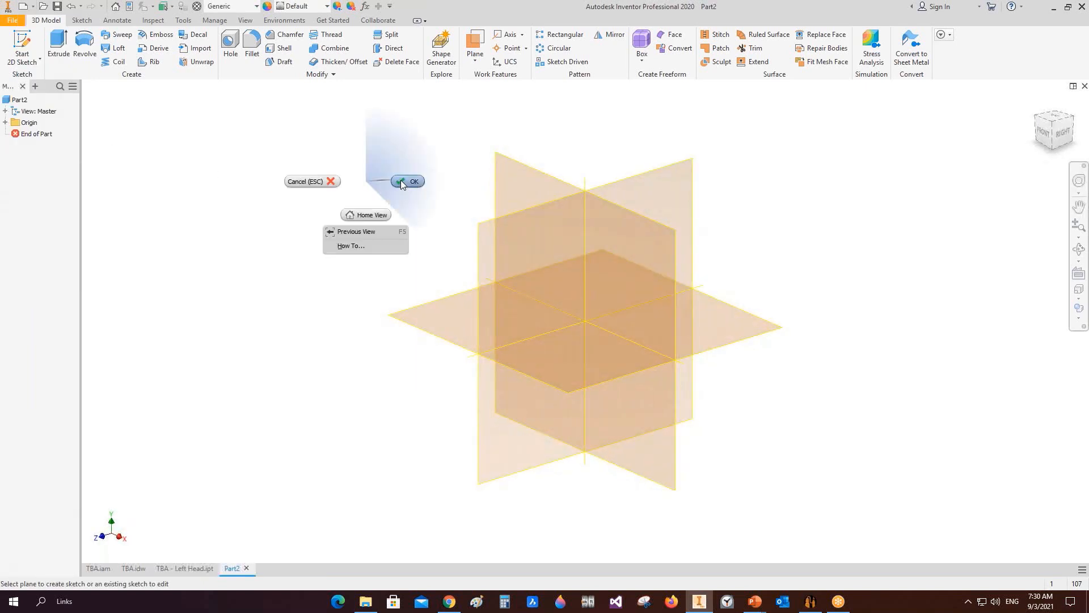
{"action": "left_click", "coordinate": [403, 182]}
{"action": "left_click", "coordinate": [22, 44]}
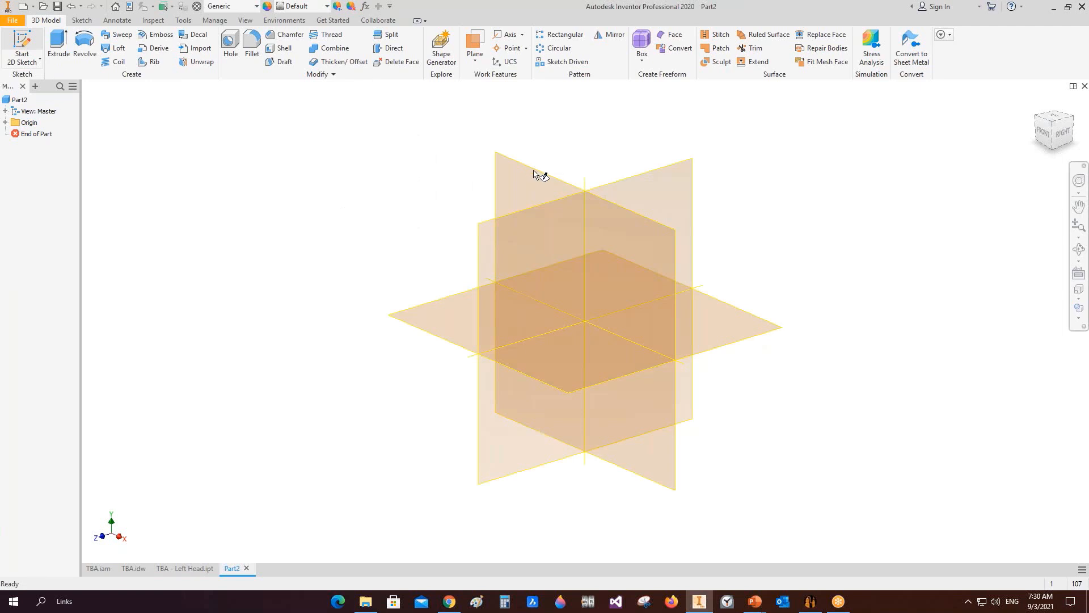
{"action": "left_click", "coordinate": [536, 173]}
Step: Paste the copied head profile sketch into the new sketch
{"action": "right_click", "coordinate": [666, 131]}
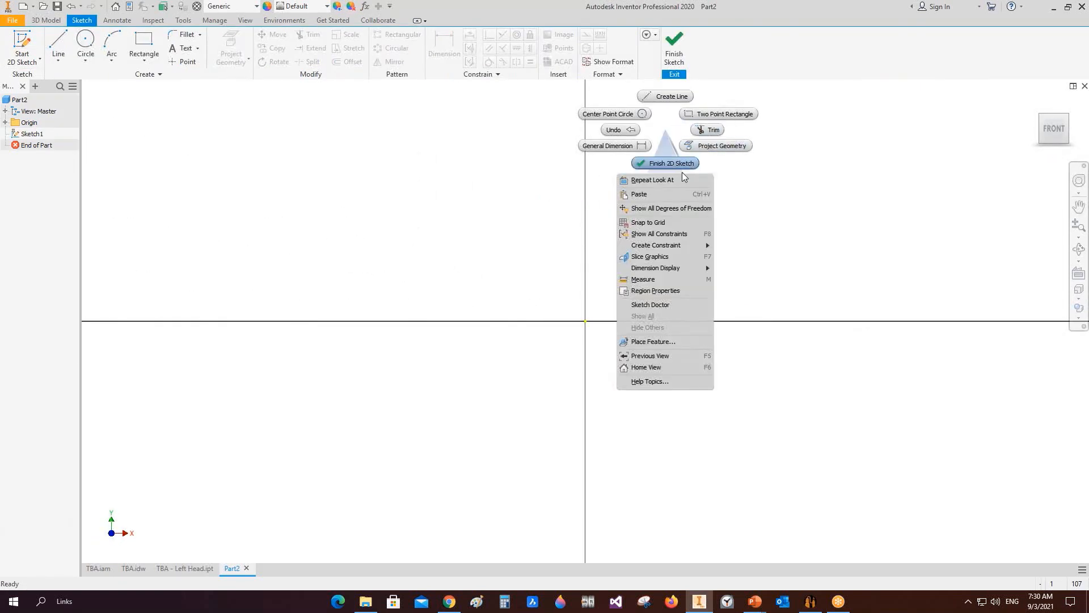
{"action": "left_click", "coordinate": [676, 193]}
{"action": "middle_click", "coordinate": [675, 192]}
{"action": "middle_click", "coordinate": [675, 192]}
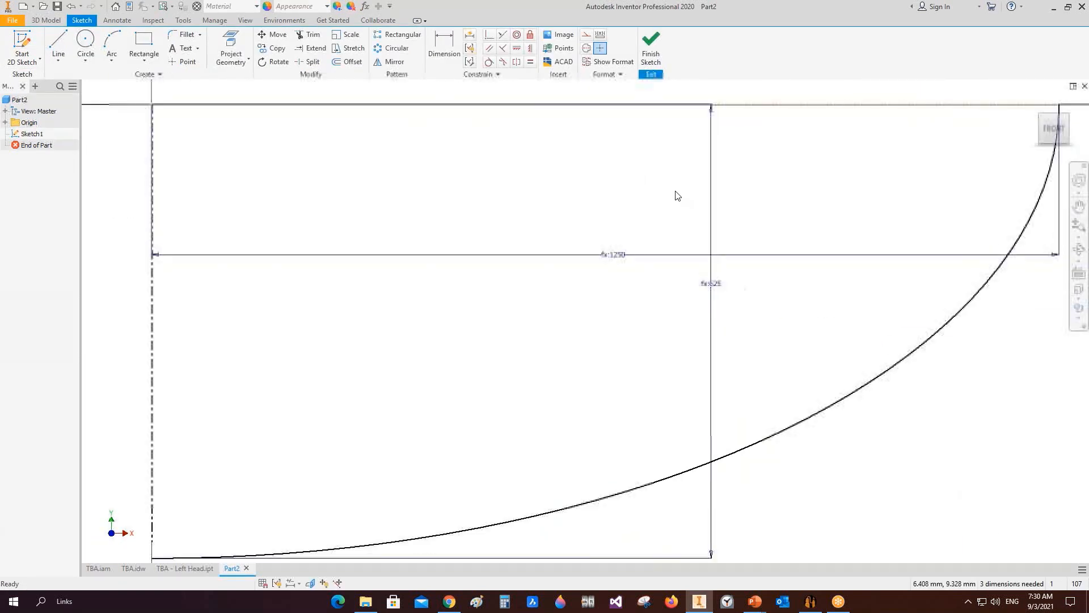
{"action": "scroll", "coordinate": [674, 192], "scroll_direction": "down", "scroll_amount": 5}
{"action": "scroll", "coordinate": [610, 193], "scroll_direction": "up", "scroll_amount": 3}
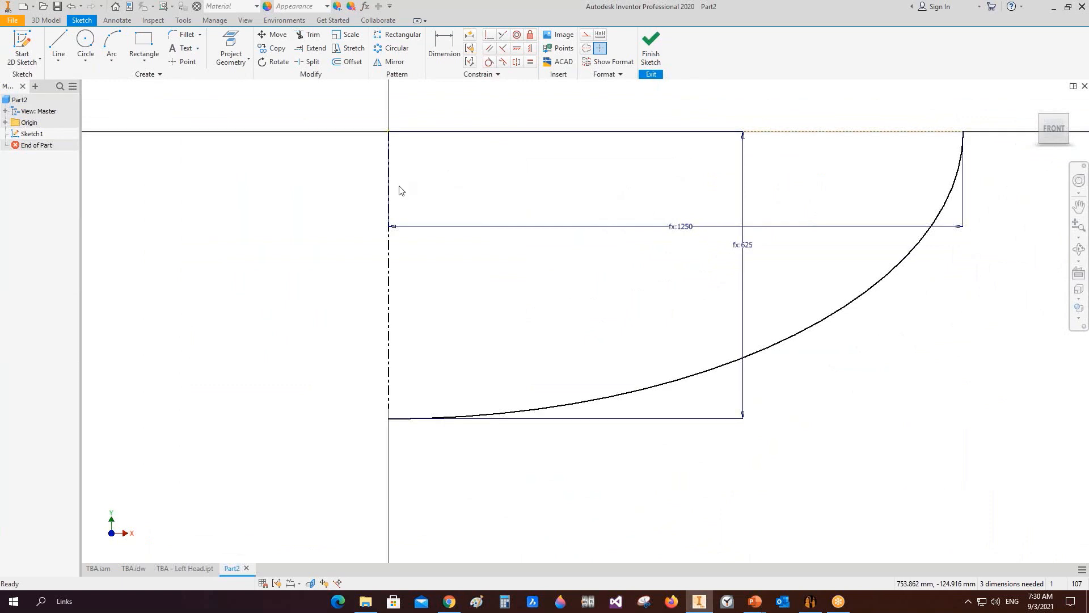
Step: Draw a horizontal line closing the top of the head profile from the axis to its outer end
{"action": "left_click", "coordinate": [58, 45]}
{"action": "left_click", "coordinate": [388, 131]}
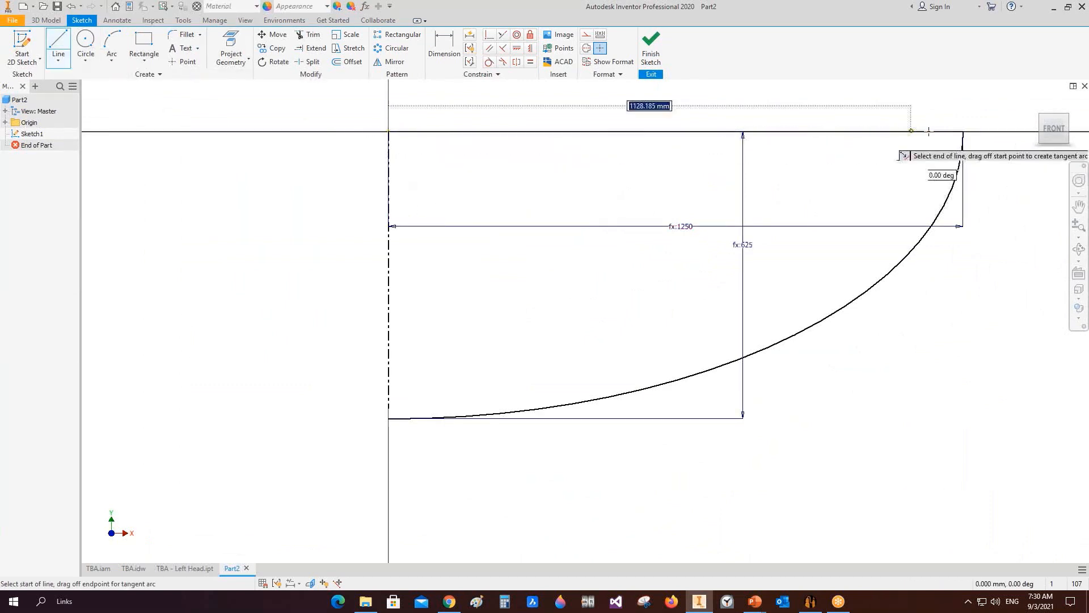
{"action": "left_click", "coordinate": [962, 131]}
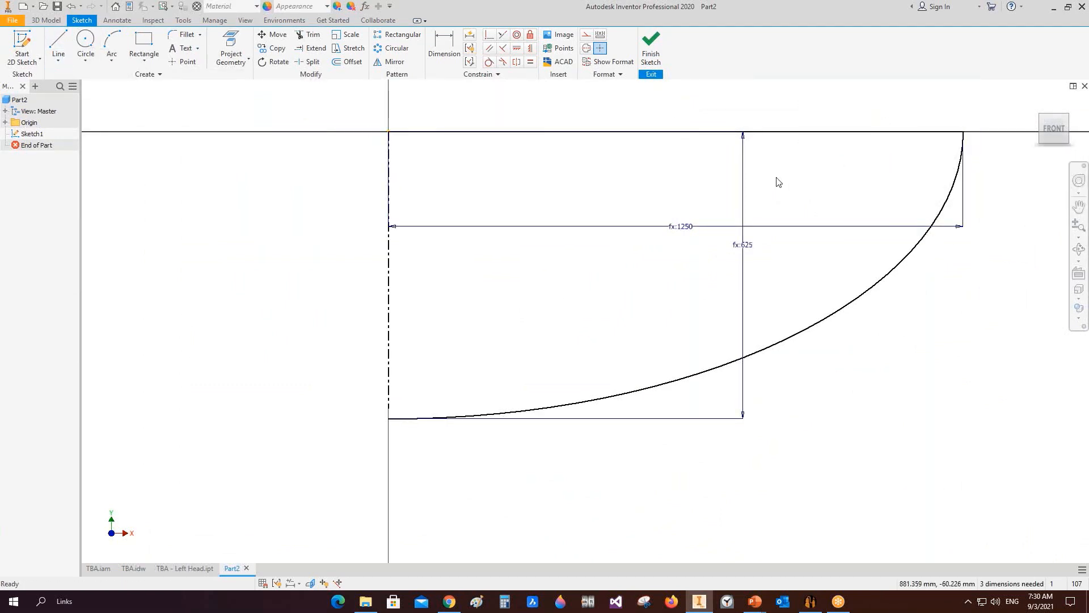
{"action": "key", "text": "r"}
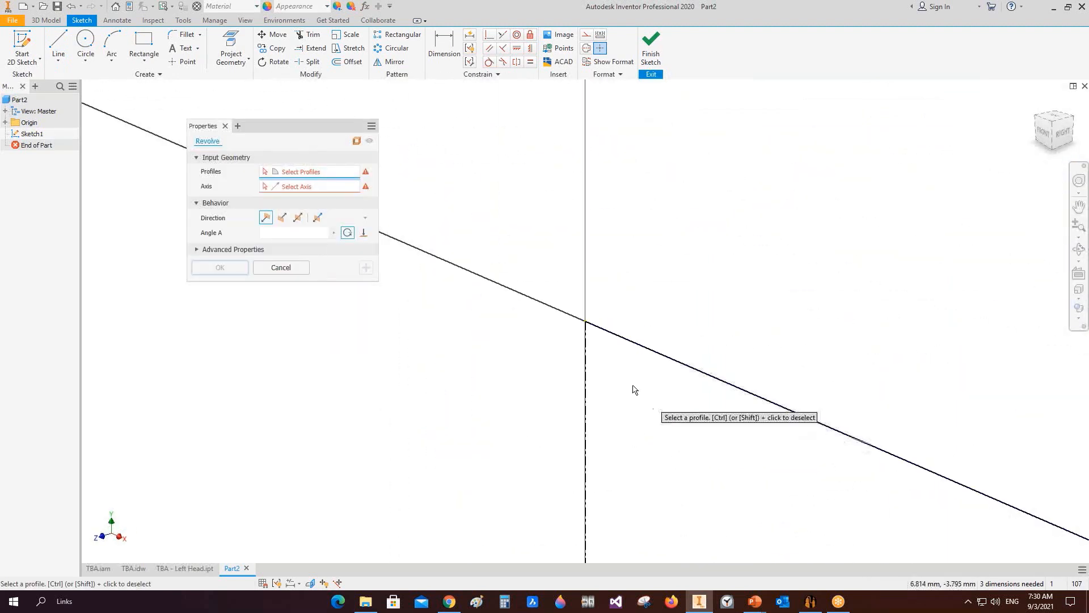
{"action": "scroll", "coordinate": [656, 429], "scroll_direction": "down", "scroll_amount": 5}
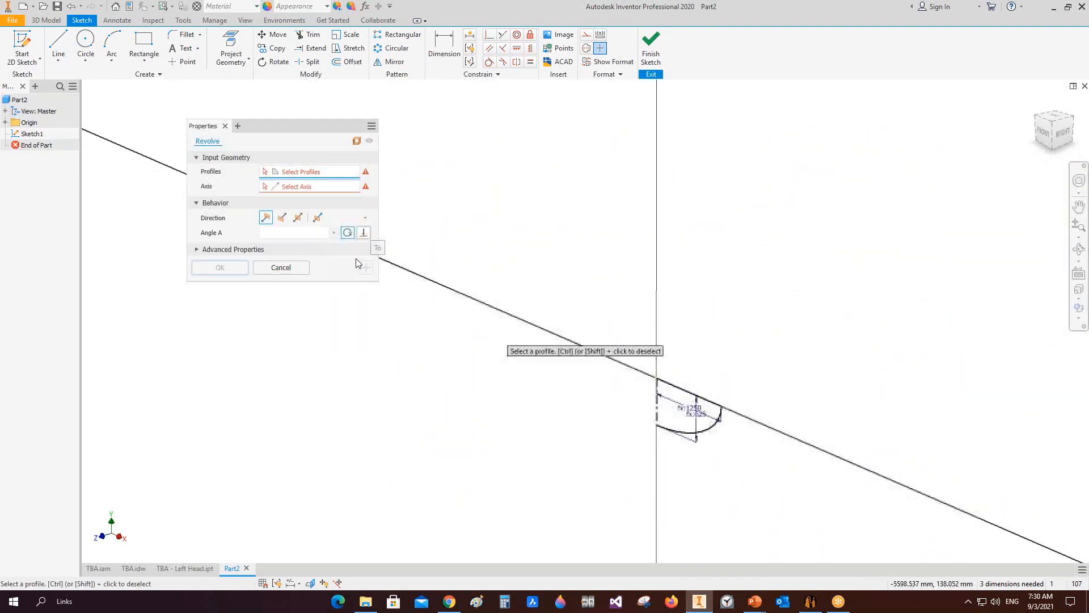
{"action": "left_click", "coordinate": [281, 267]}
Step: Draw a vertical 625 mm line along the axis to close the head profile
{"action": "left_click", "coordinate": [55, 41]}
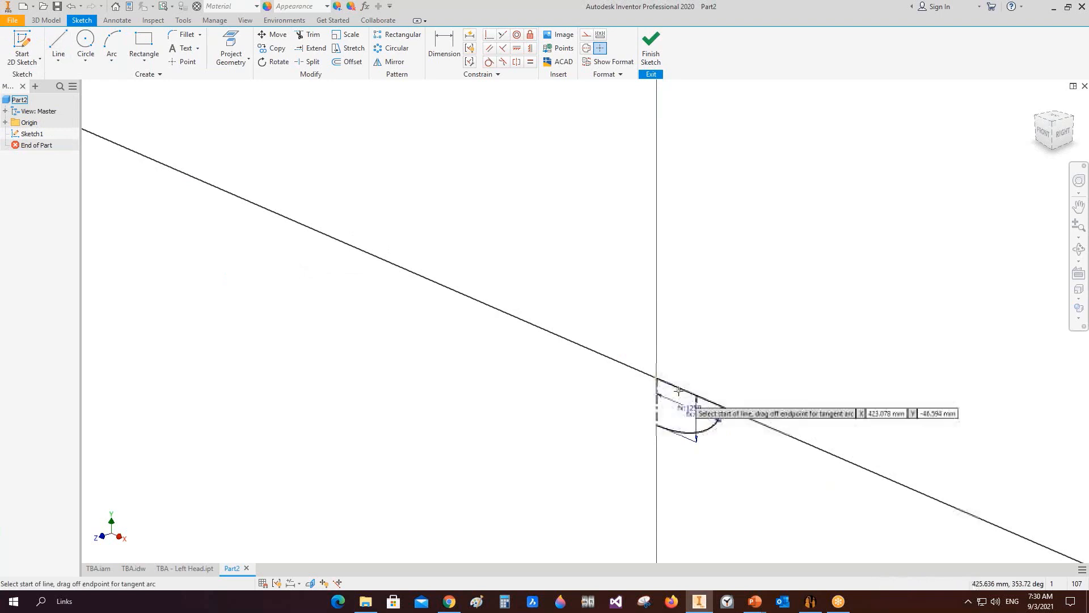
{"action": "scroll", "coordinate": [675, 393], "scroll_direction": "down", "scroll_amount": 3}
{"action": "left_click", "coordinate": [641, 366]}
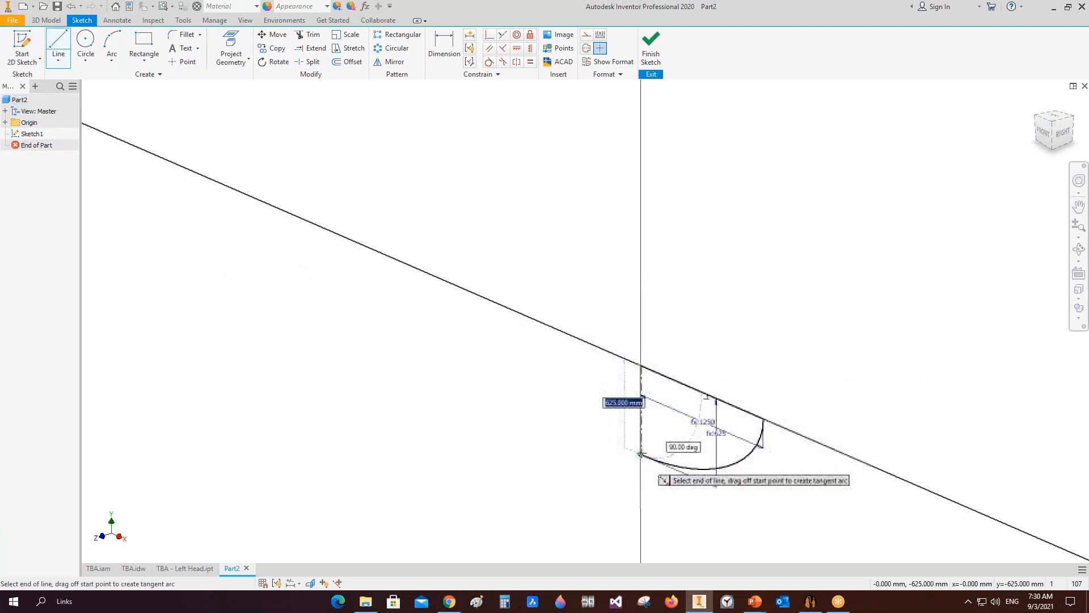
{"action": "left_click", "coordinate": [641, 454]}
{"action": "right_click", "coordinate": [684, 392]}
{"action": "left_click", "coordinate": [722, 391]}
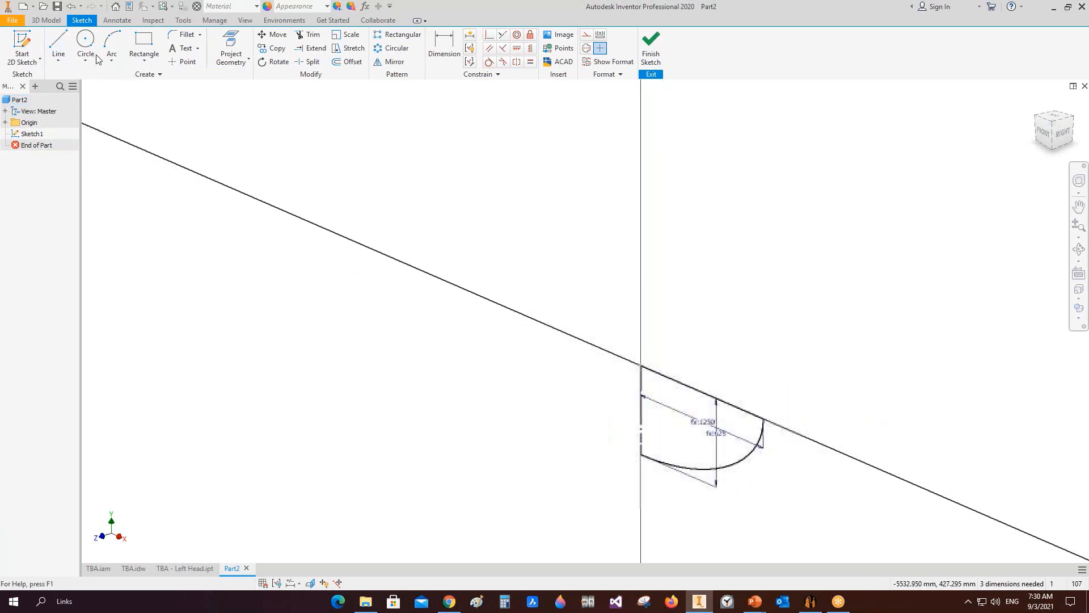
Step: Revolve the closed head profile a full 360 degrees into a solid
{"action": "left_click", "coordinate": [46, 20]}
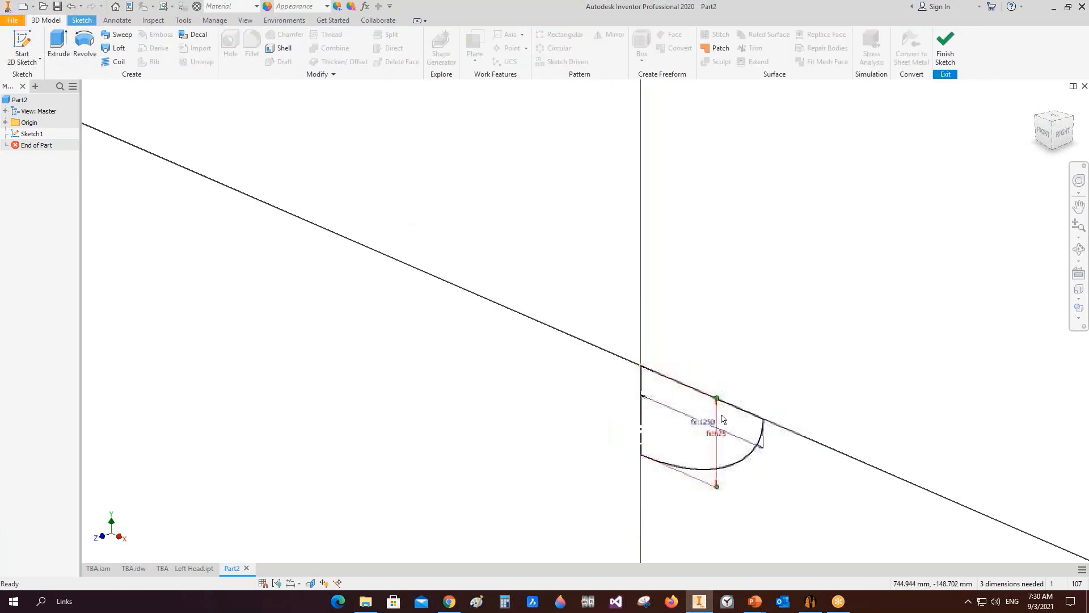
{"action": "left_click", "coordinate": [85, 45]}
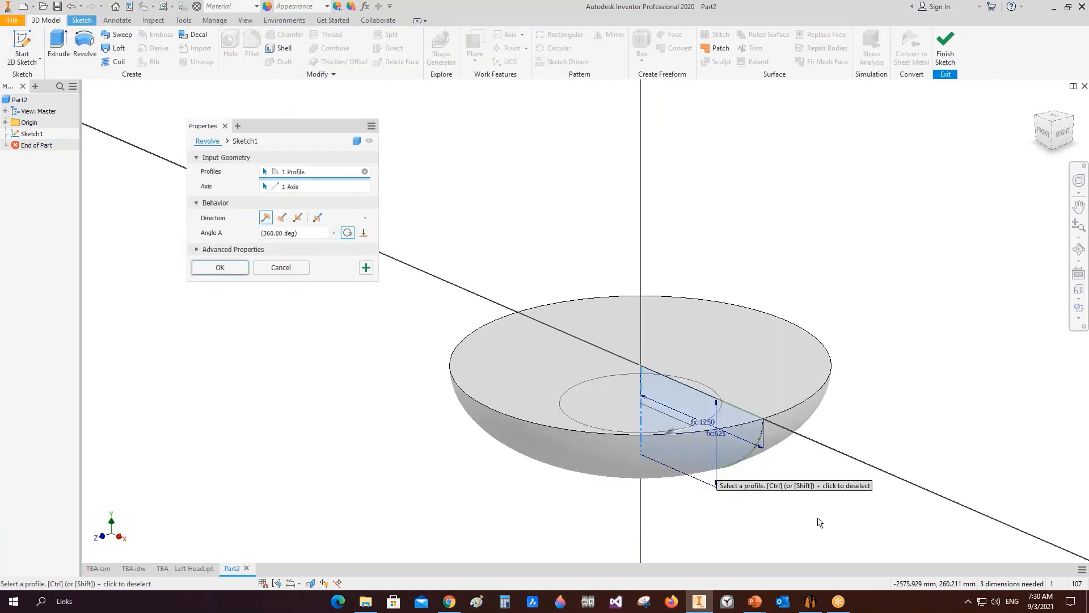
{"action": "left_click", "coordinate": [235, 269]}
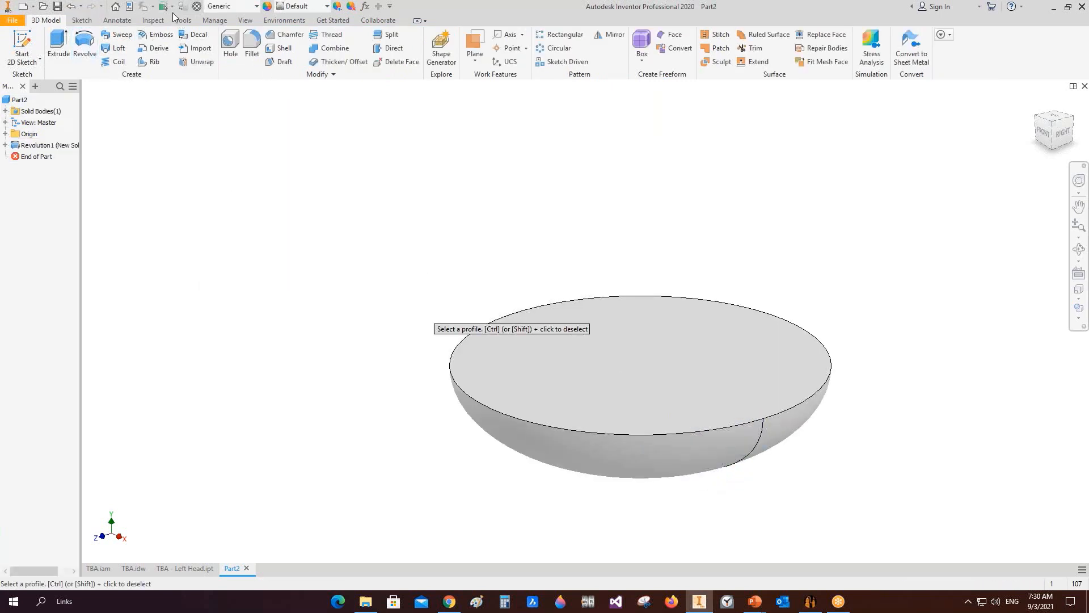
Step: Open the part's iProperties and update the physical properties to inspect its mass and density
{"action": "left_click", "coordinate": [130, 7]}
{"action": "left_click", "coordinate": [360, 120]}
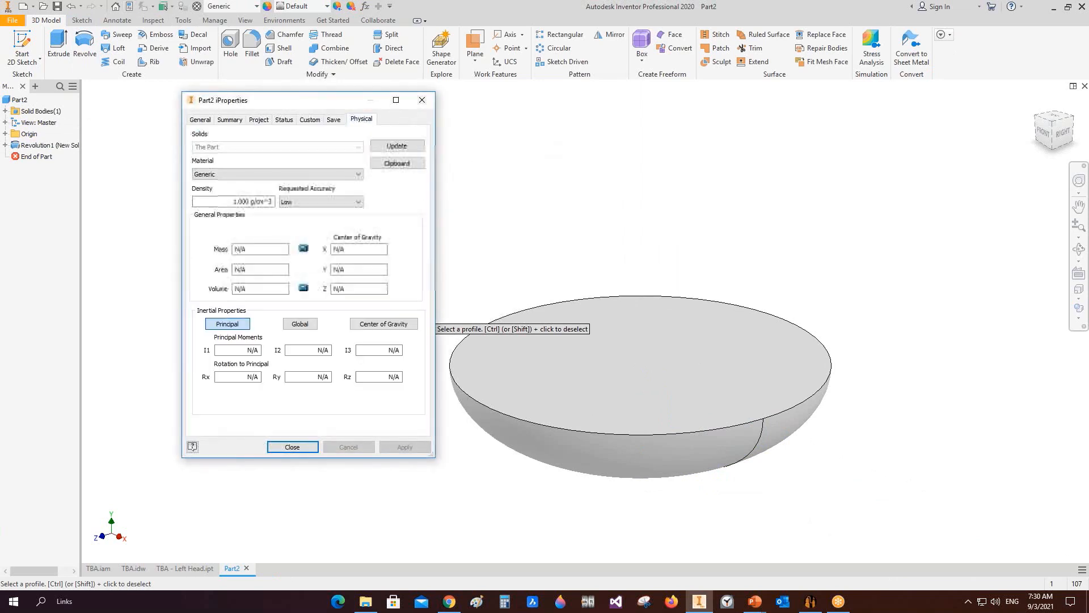
{"action": "left_click", "coordinate": [395, 148]}
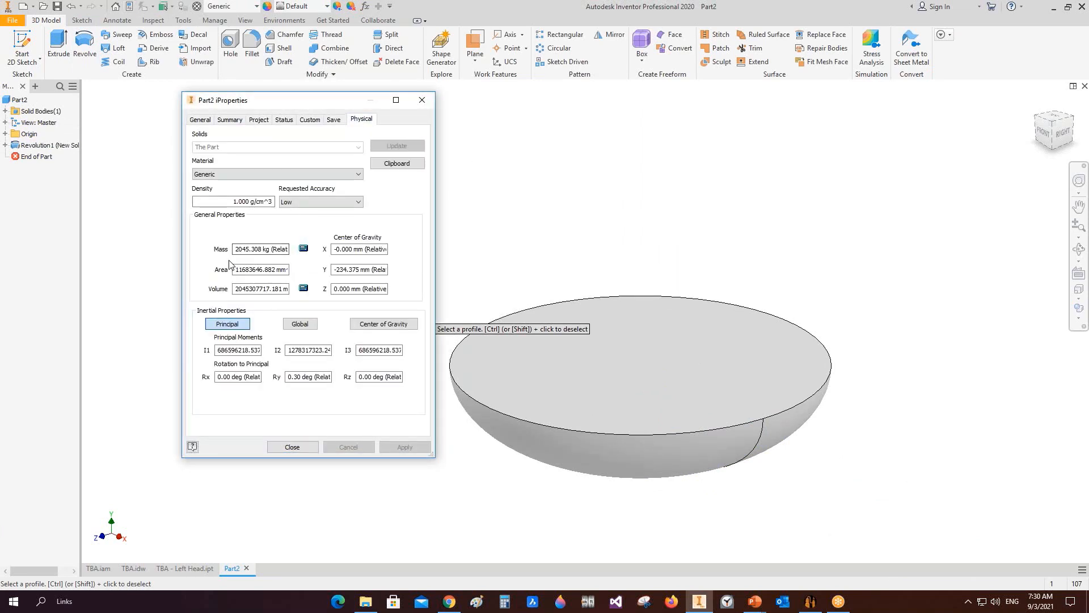
{"action": "left_click_drag", "start_coordinate": [235, 250], "coordinate": [245, 251]}
{"action": "left_click_drag", "start_coordinate": [234, 201], "coordinate": [274, 204]}
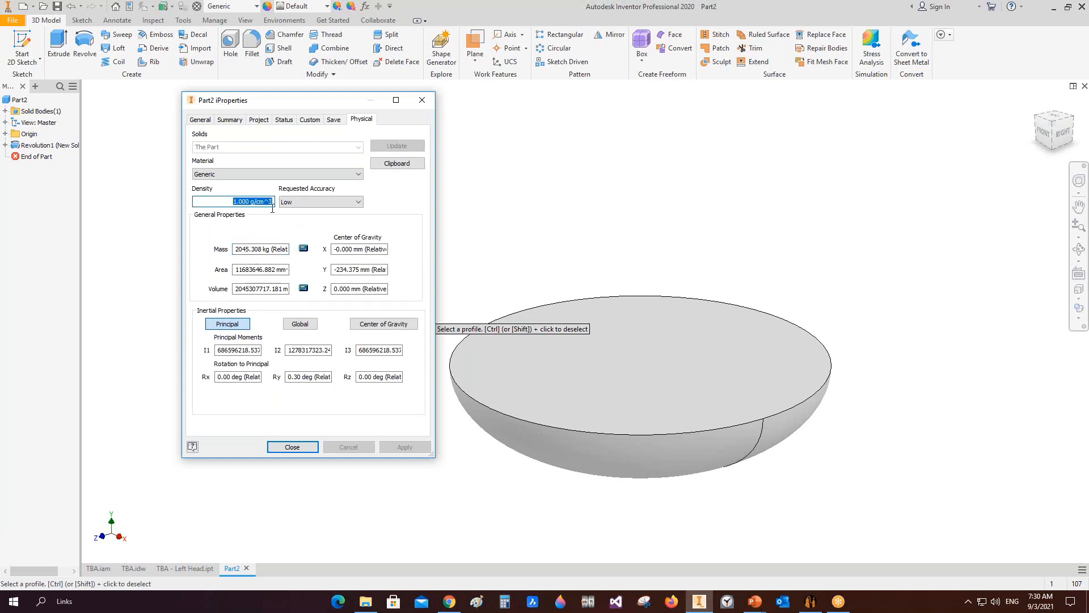
{"action": "left_click", "coordinate": [422, 103]}
Step: Edit the Generic material and set its density to 0.800 g/cm³
{"action": "left_click", "coordinate": [198, 6]}
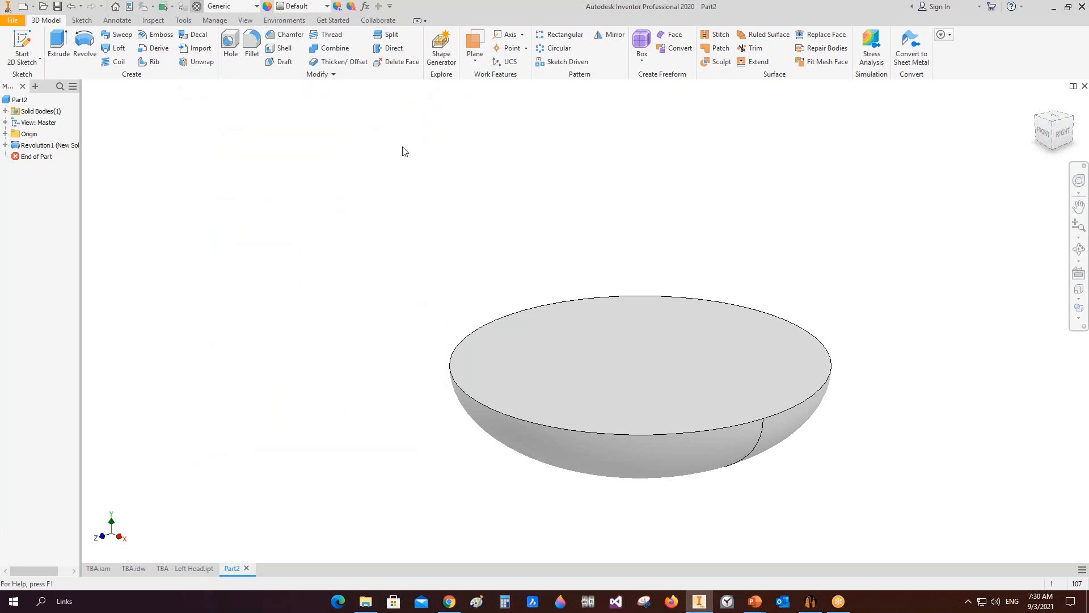
{"action": "double_click", "coordinate": [707, 131]}
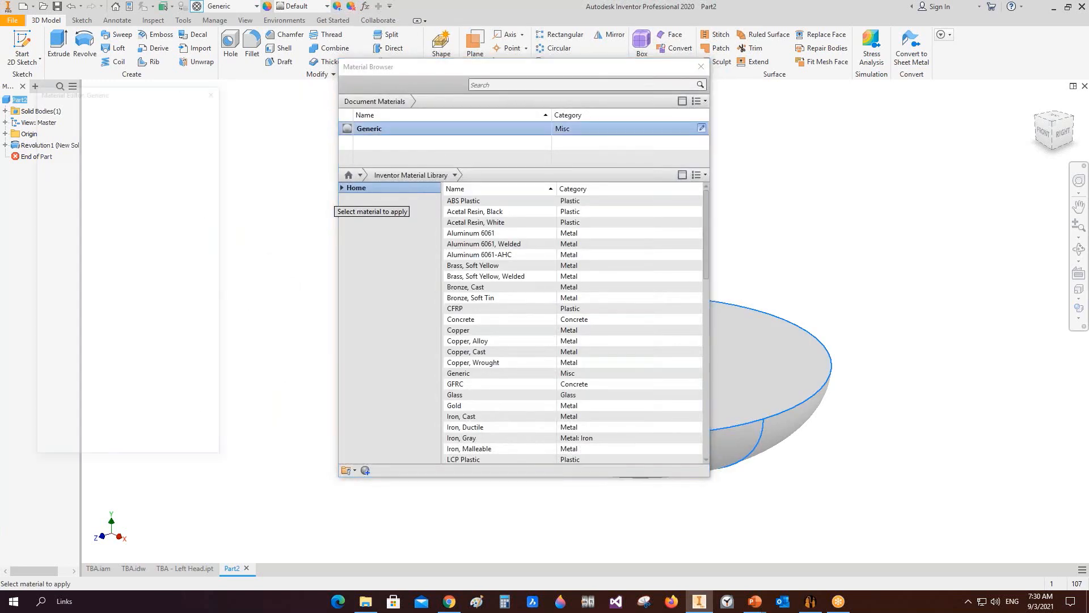
{"action": "left_click", "coordinate": [128, 110]}
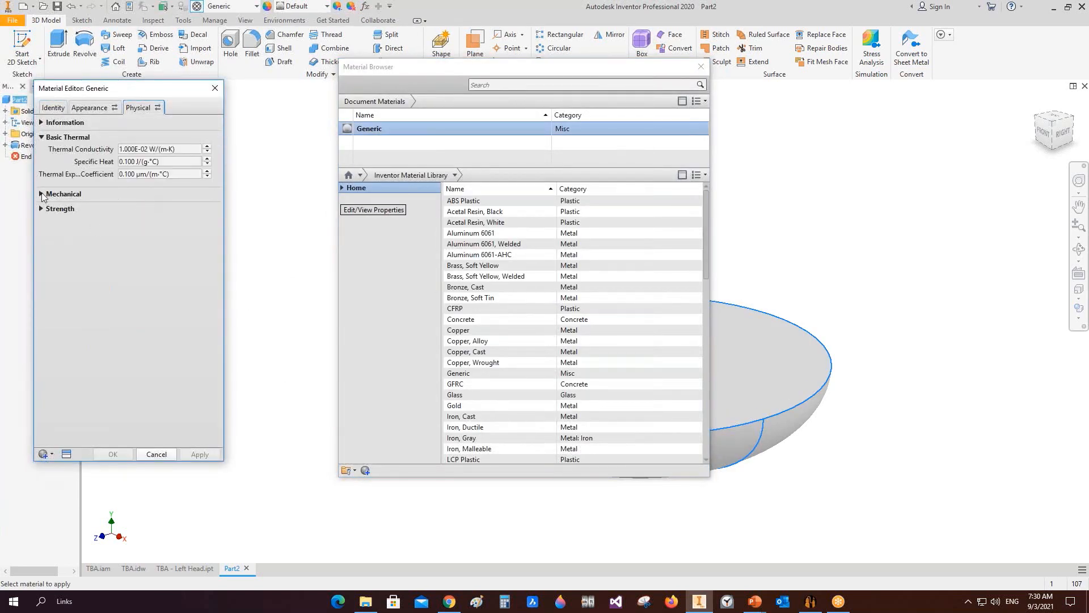
{"action": "left_click", "coordinate": [41, 193]}
{"action": "left_click", "coordinate": [168, 258]}
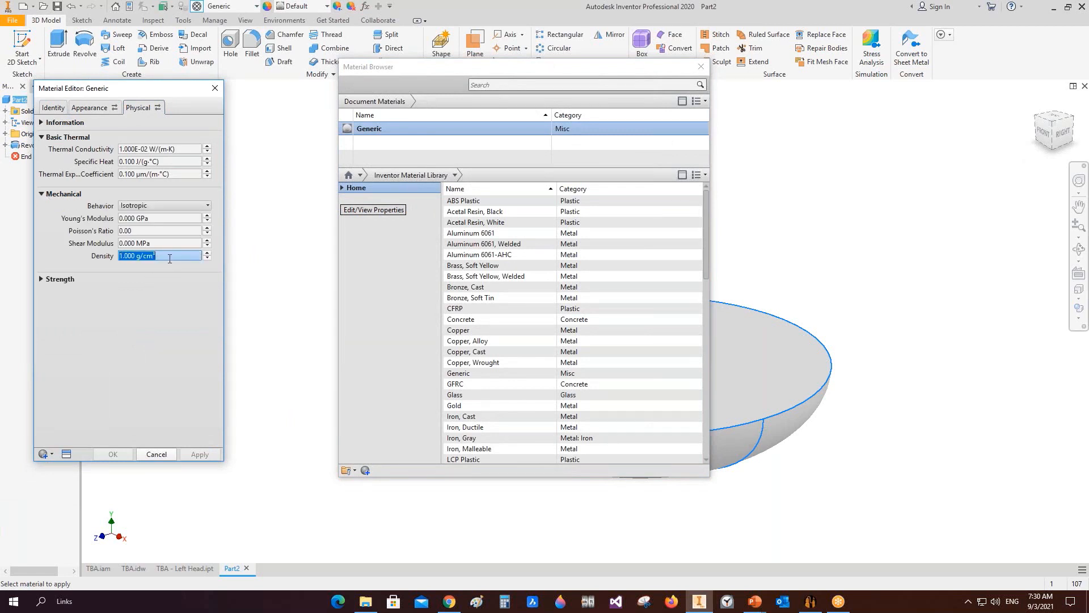
{"action": "type", "text": "0.8"}
{"action": "key", "text": "Tab"}
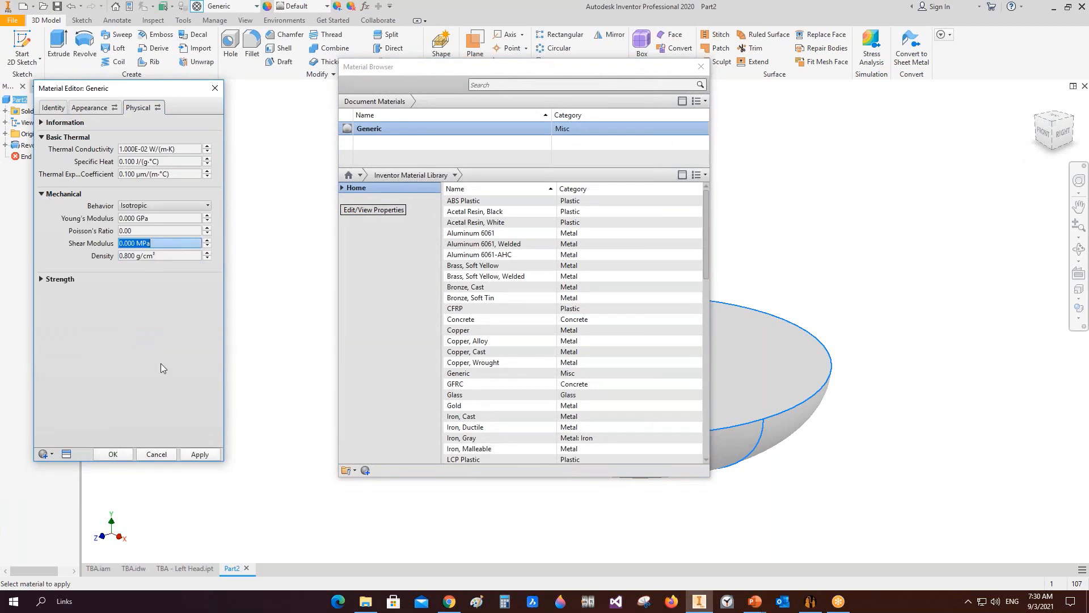
{"action": "left_click", "coordinate": [113, 454]}
Step: Reopen the iProperties physical properties, update them and inspect the resulting mass
{"action": "left_click", "coordinate": [129, 7]}
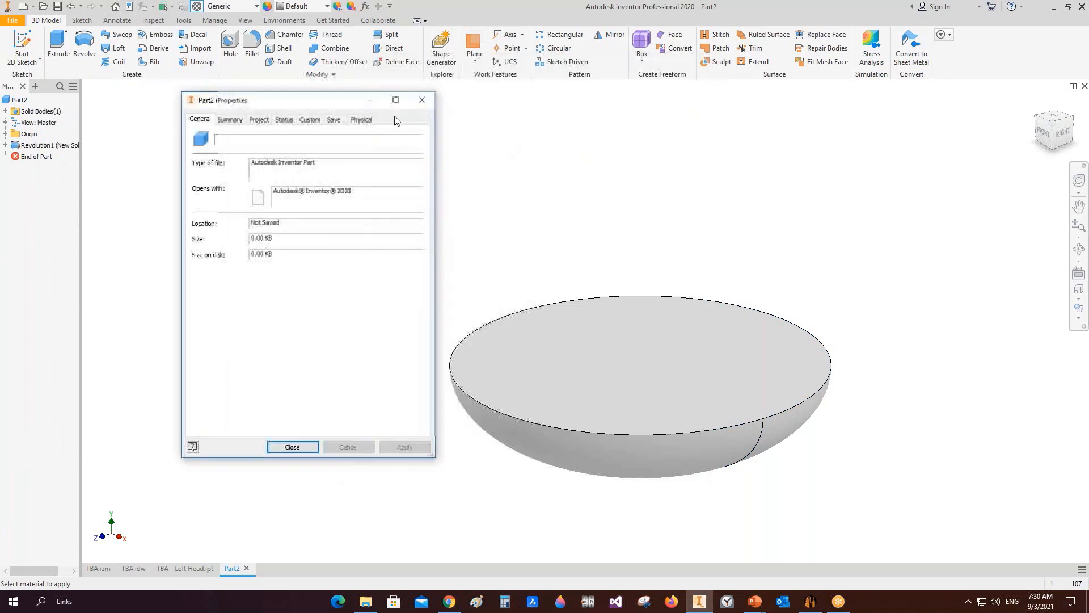
{"action": "left_click", "coordinate": [362, 119]}
{"action": "left_click", "coordinate": [398, 145]}
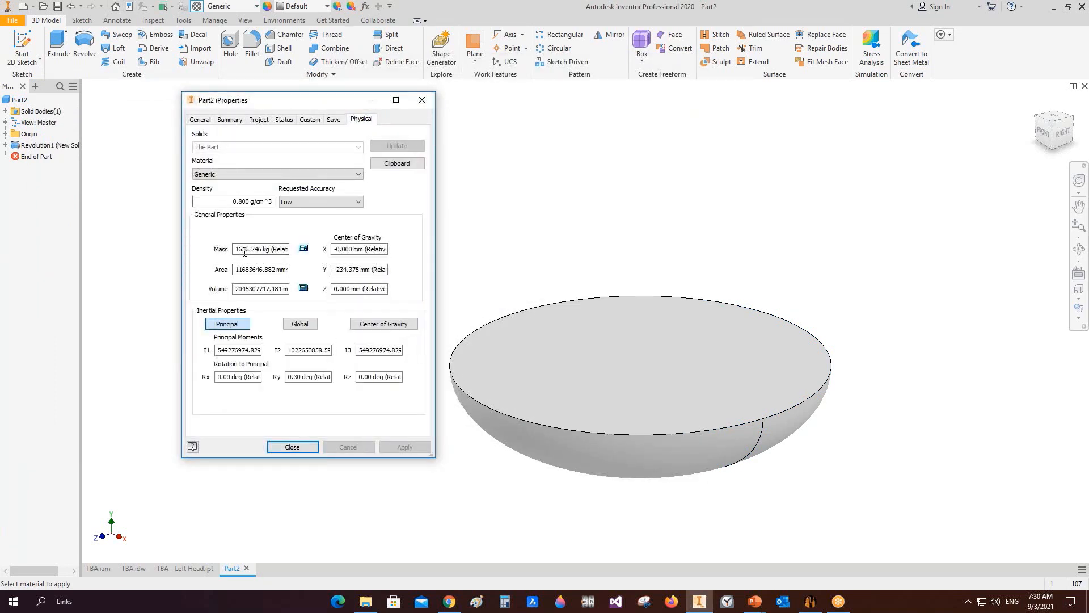
{"action": "left_click_drag", "start_coordinate": [235, 250], "coordinate": [253, 250]}
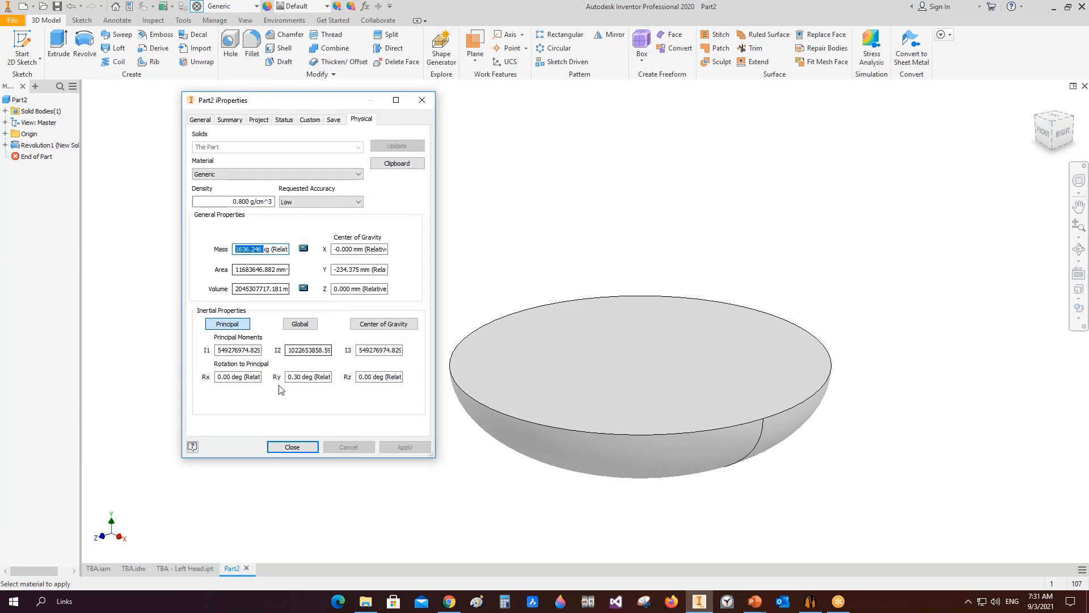
{"action": "left_click", "coordinate": [292, 447]}
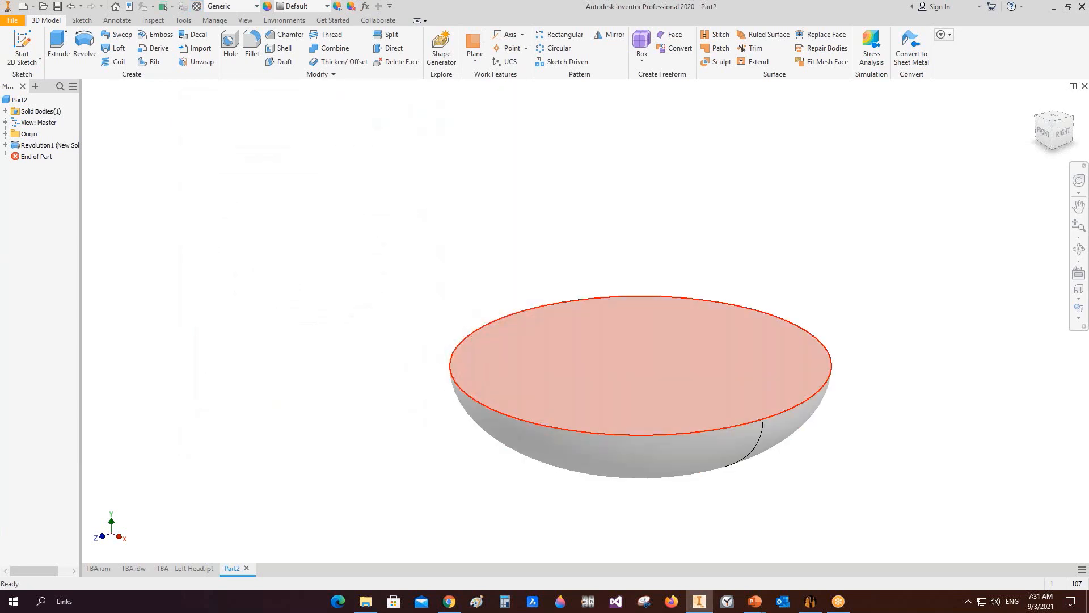
Step: Close the new part and the Left Head part and return to the TBA drawing
{"action": "left_click", "coordinate": [1085, 86]}
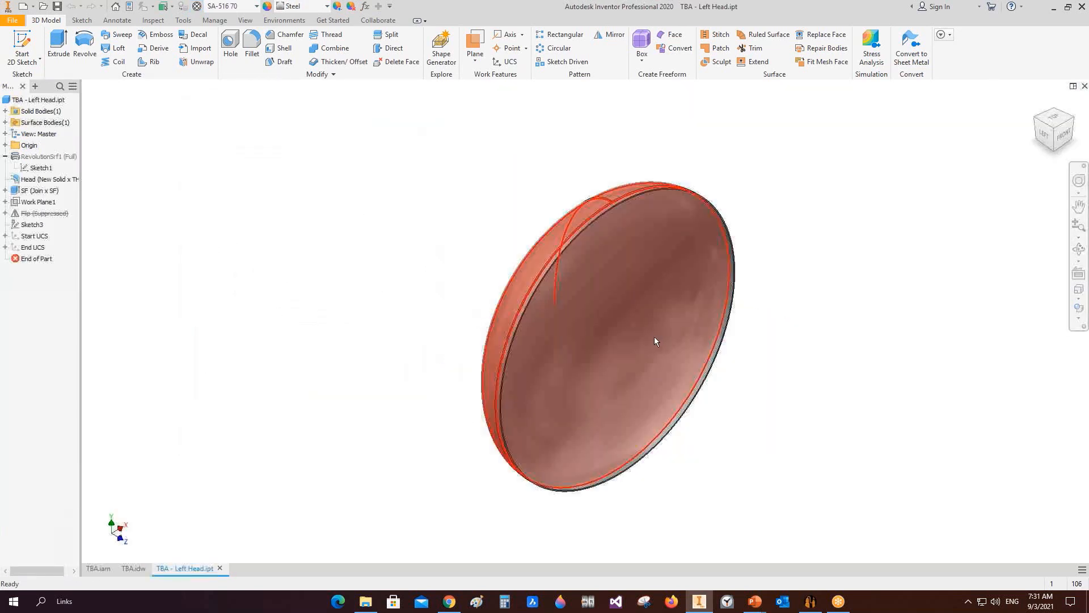
{"action": "left_click", "coordinate": [219, 568]}
{"action": "mouse_move", "coordinate": [784, 553]}
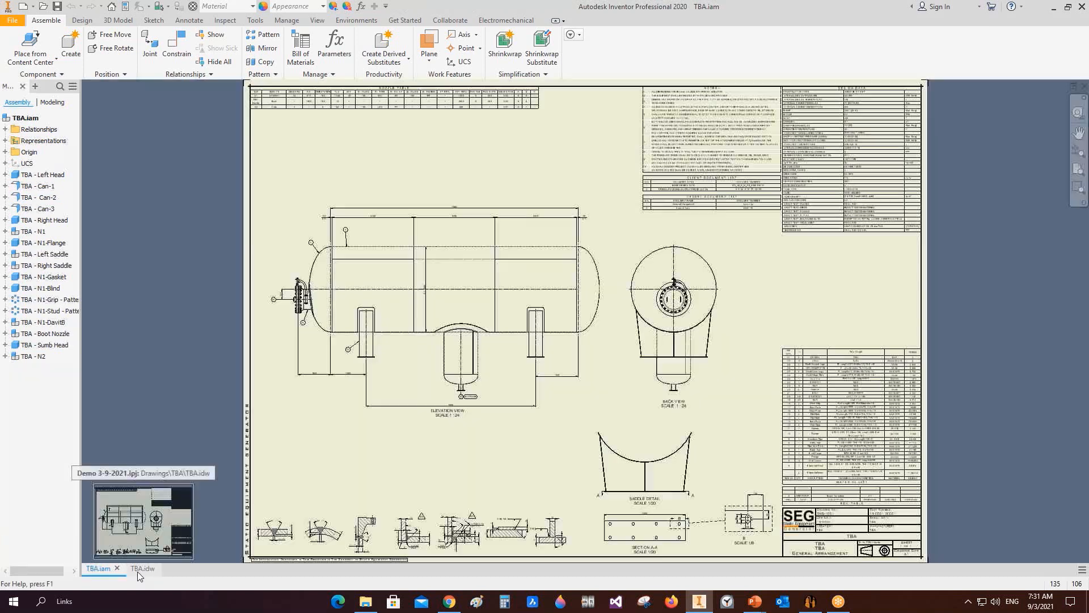
{"action": "left_click", "coordinate": [137, 569]}
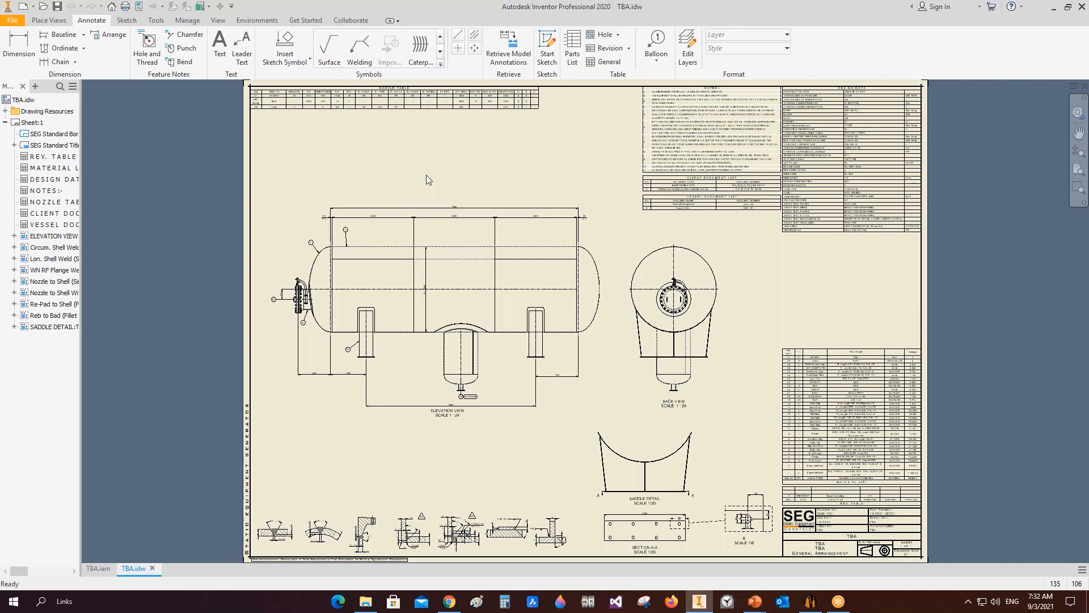
Step: Expand the Sketch Symbols folder under Drawing Resources in the drawing browser and widen the browser
{"action": "left_click", "coordinate": [5, 110]}
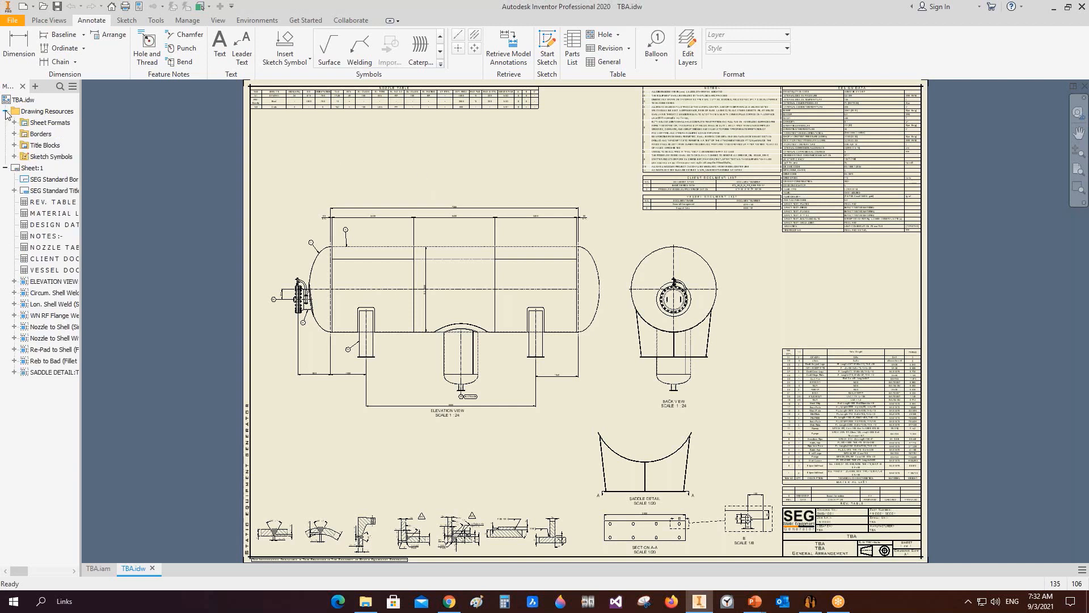
{"action": "left_click", "coordinate": [14, 157]}
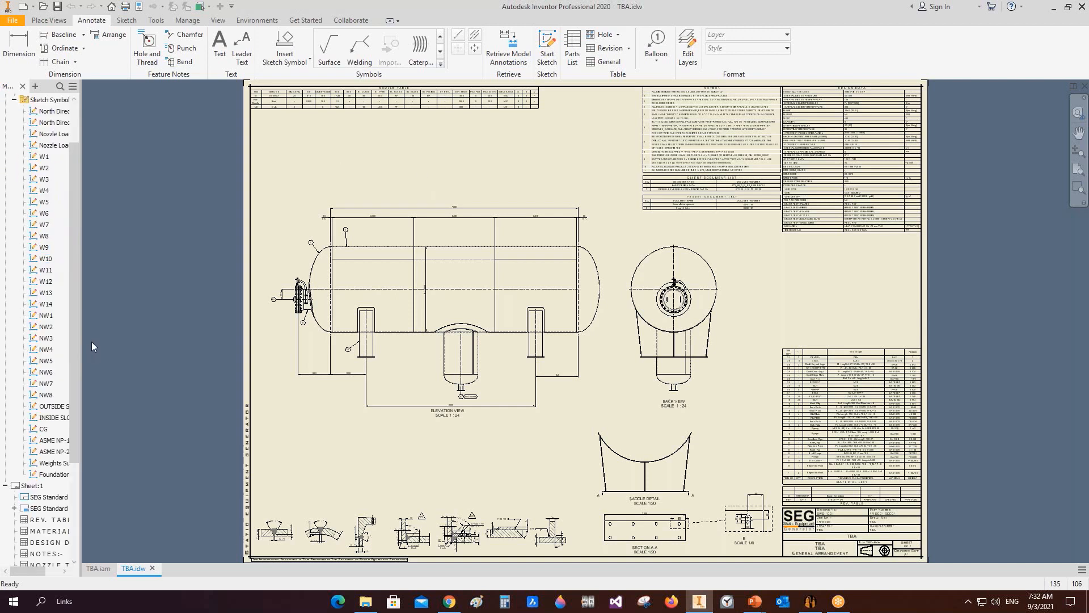
{"action": "left_click_drag", "start_coordinate": [84, 322], "coordinate": [157, 326]}
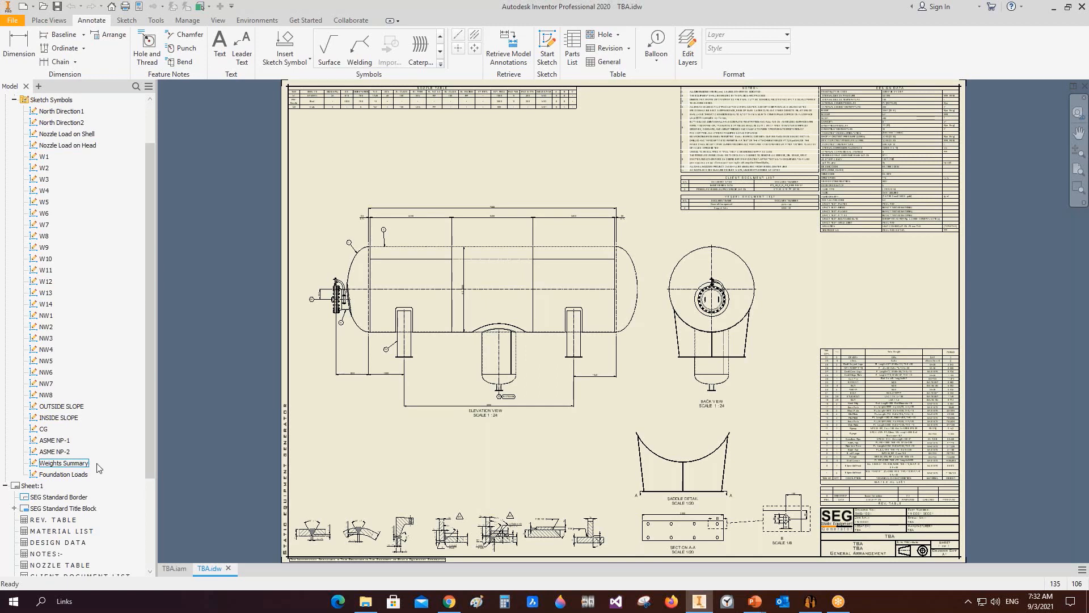
Step: Switch to Static Equipment Generator to view Can-1's shell parameters, and return to the drawing
{"action": "left_click", "coordinate": [811, 601]}
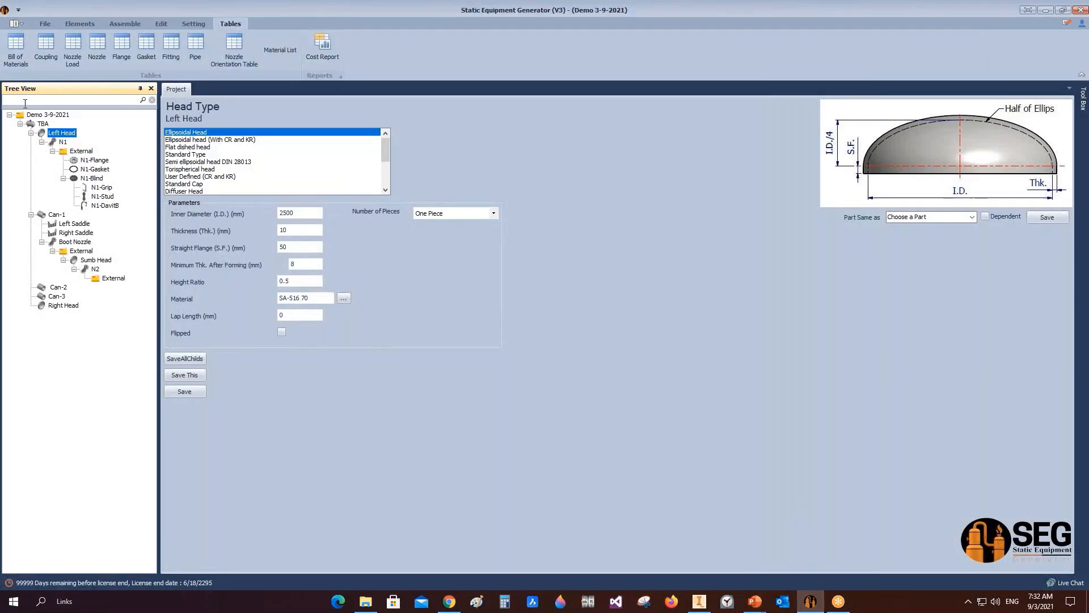
{"action": "left_click", "coordinate": [52, 216]}
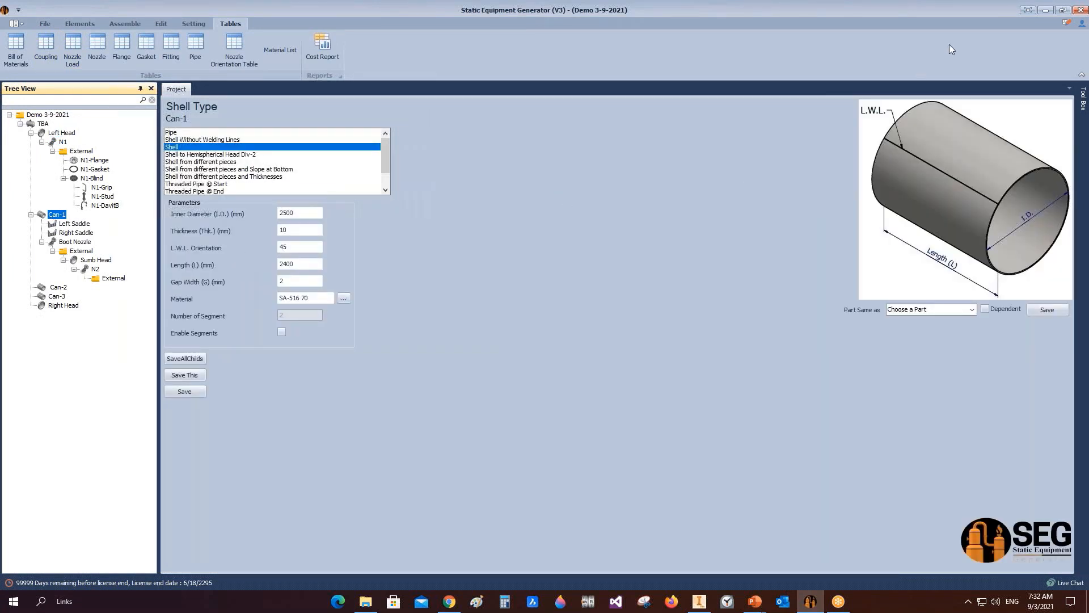
{"action": "left_click", "coordinate": [1047, 13]}
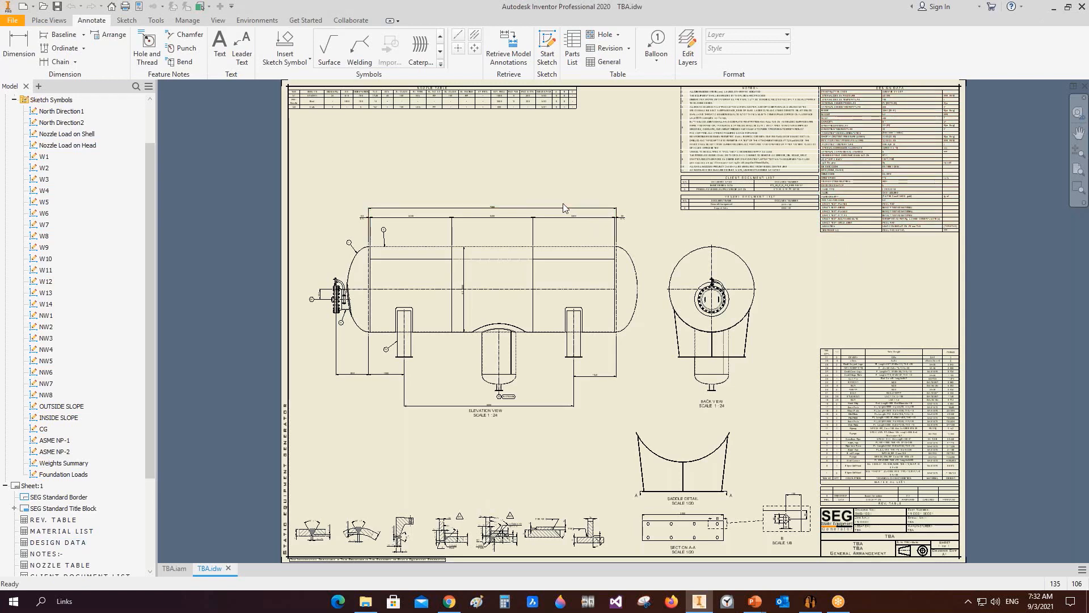
Step: Place the North Direction1 and North Direction2 sketch symbols near the lower left of the sheet
{"action": "double_click", "coordinate": [61, 112]}
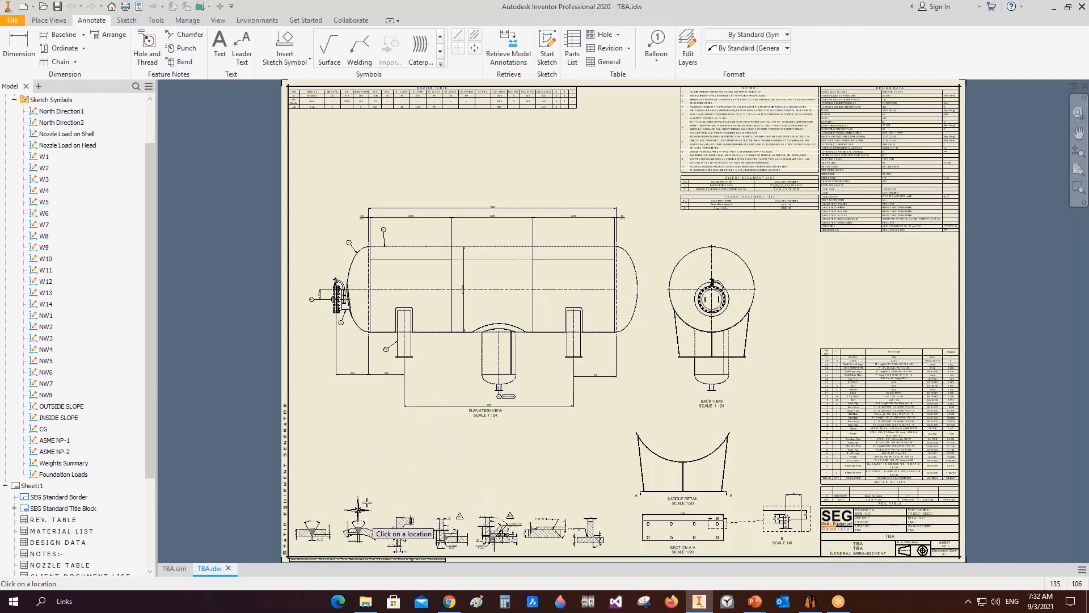
{"action": "left_click", "coordinate": [359, 439]}
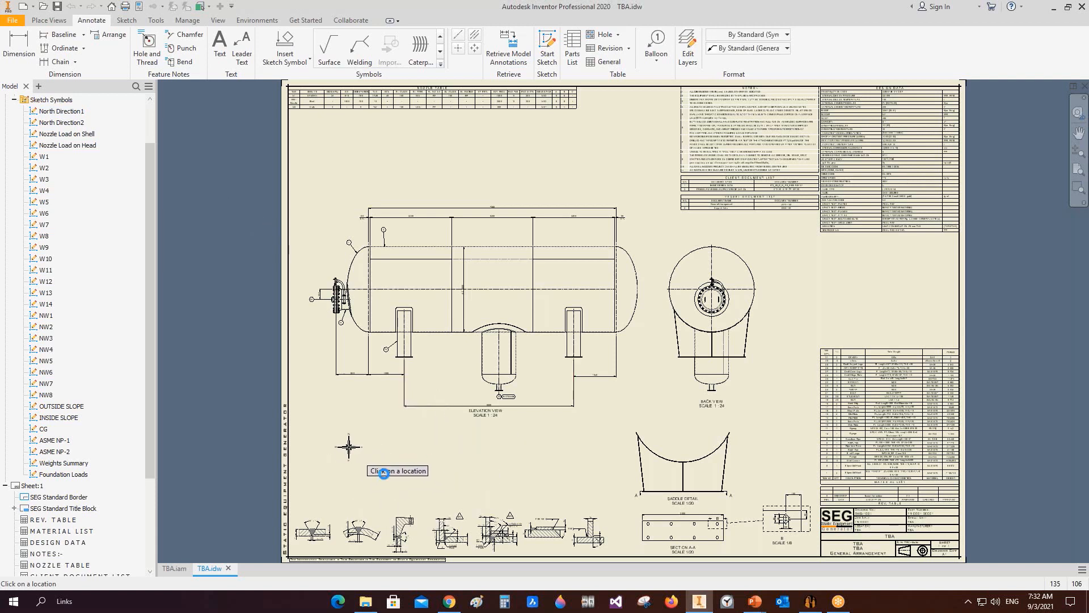
{"action": "left_click", "coordinate": [80, 122]}
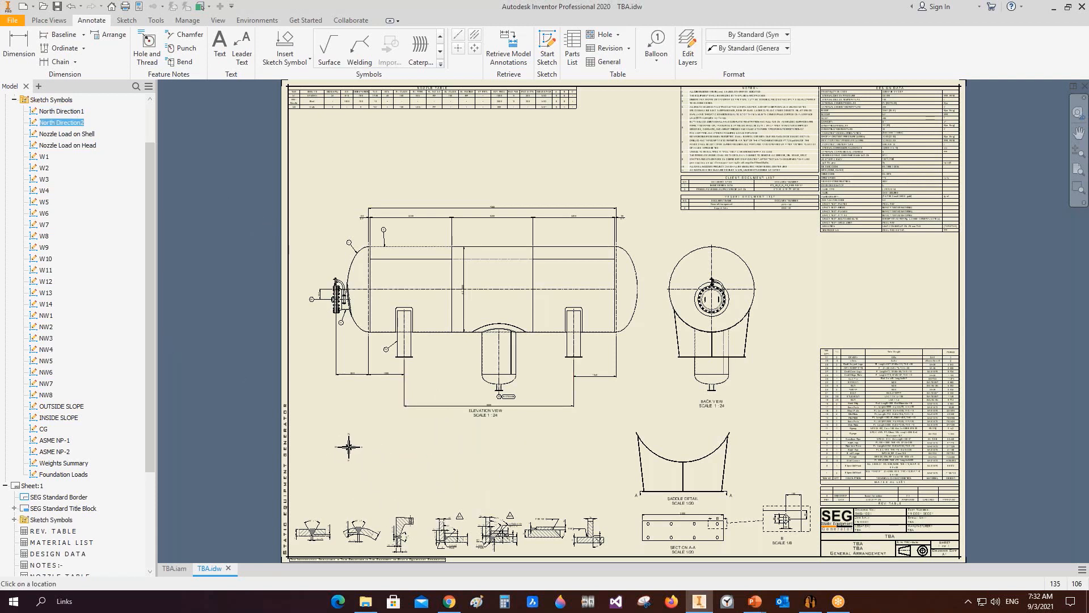
{"action": "left_click", "coordinate": [373, 448]}
{"action": "key", "text": "Escape"}
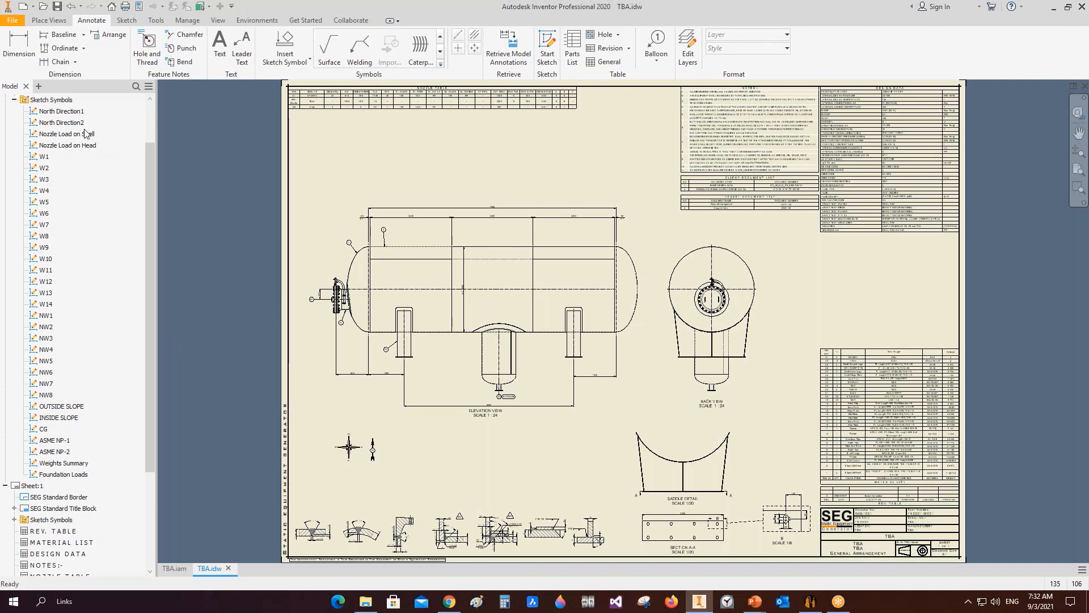
Step: Place the Nozzle Load on Shell and Nozzle Load on Head sketch symbols beside the north arrows
{"action": "left_click", "coordinate": [85, 134]}
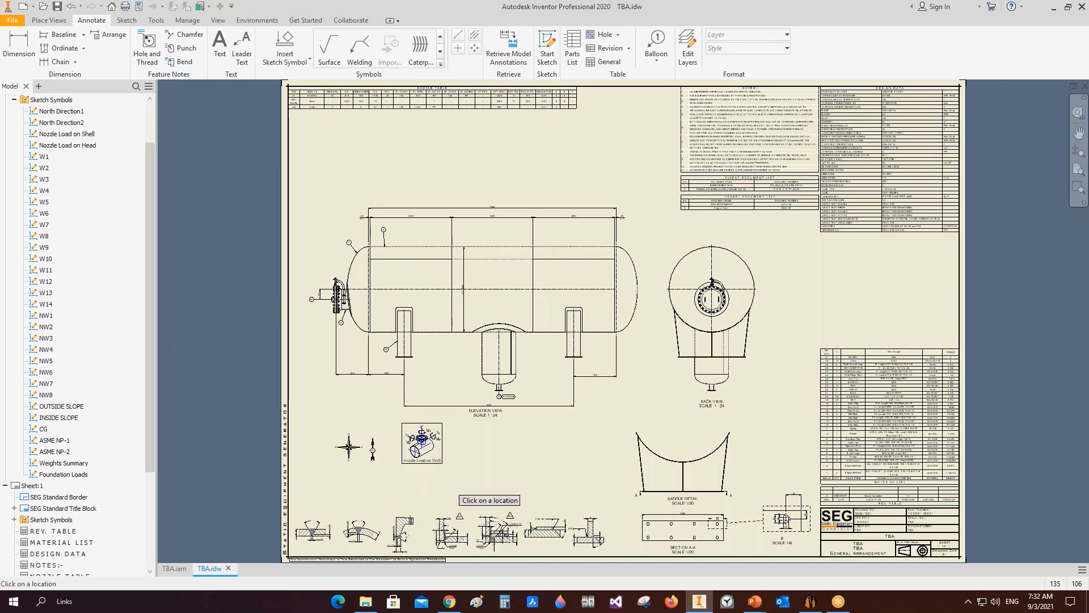
{"action": "left_click", "coordinate": [84, 145]}
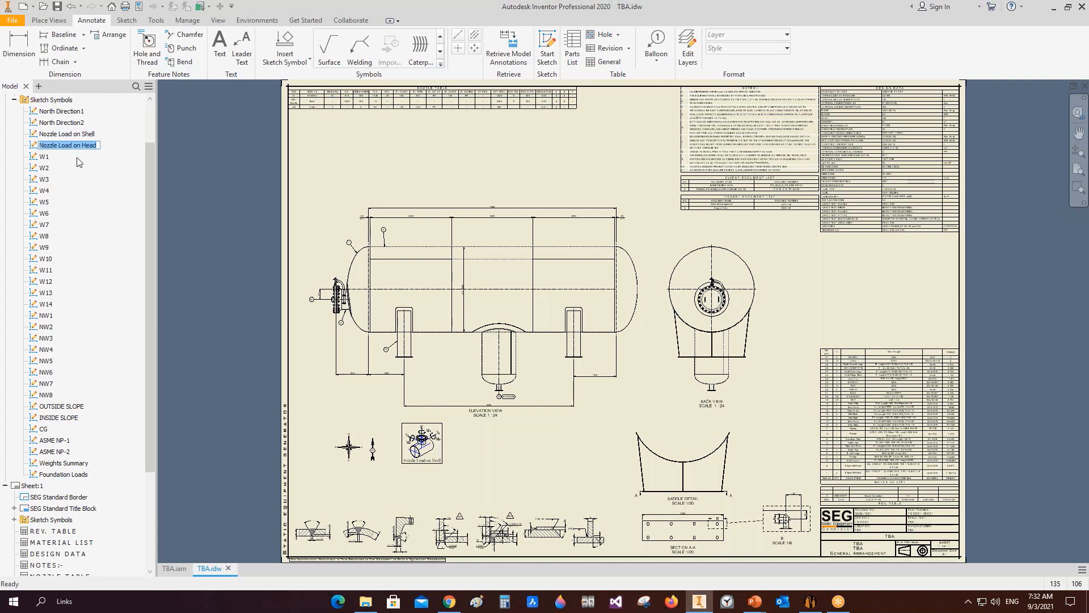
{"action": "left_click", "coordinate": [42, 146]}
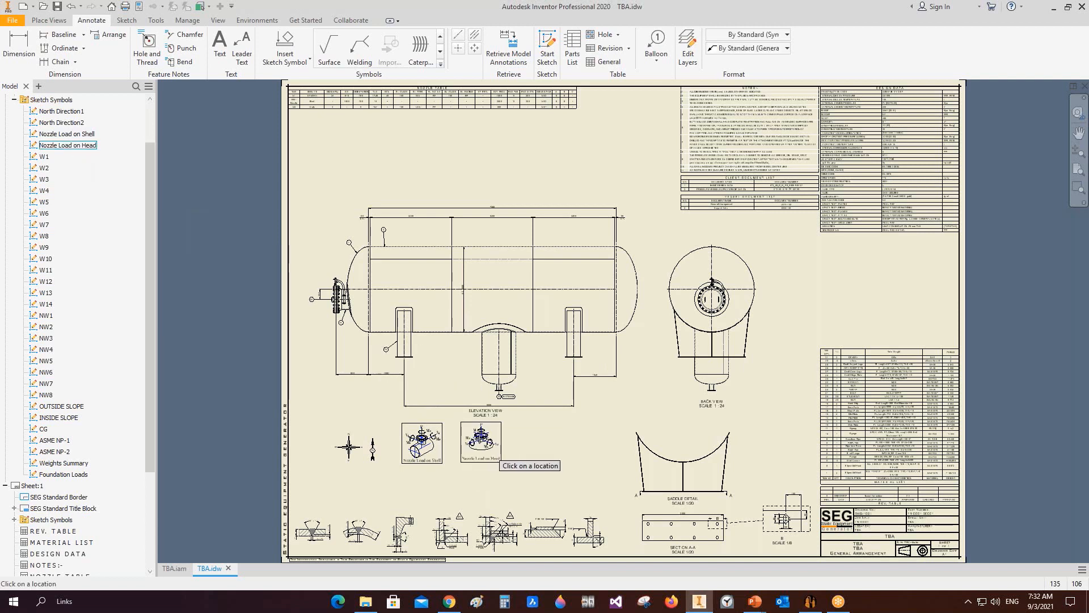
{"action": "left_click", "coordinate": [480, 439]}
{"action": "key", "text": "Escape"}
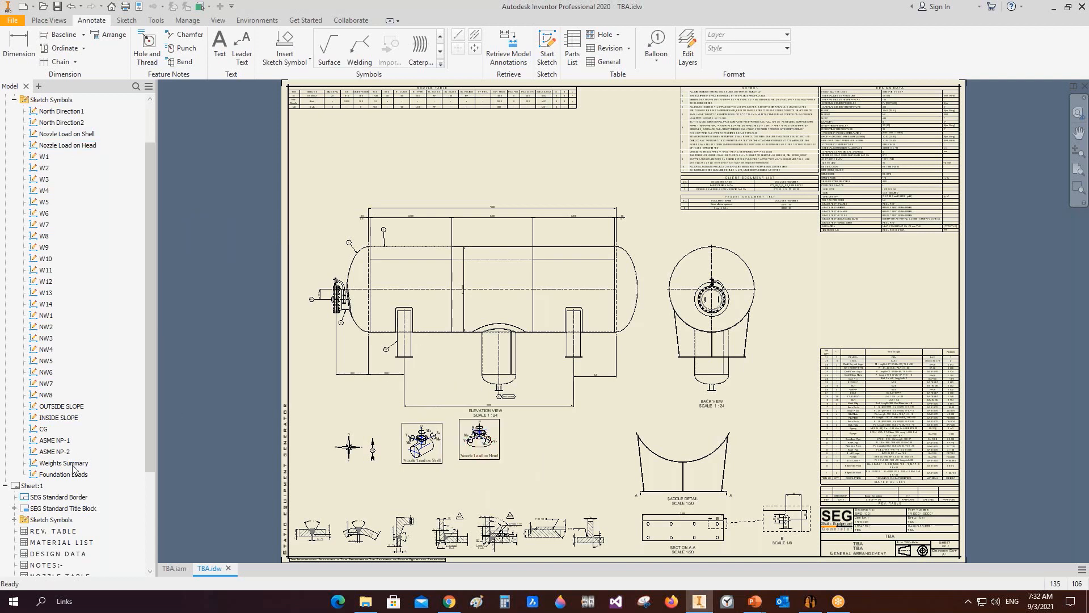
Step: Place the Weights Summary sketch symbol below the design data table, leaving its prompted values empty
{"action": "left_click", "coordinate": [73, 464]}
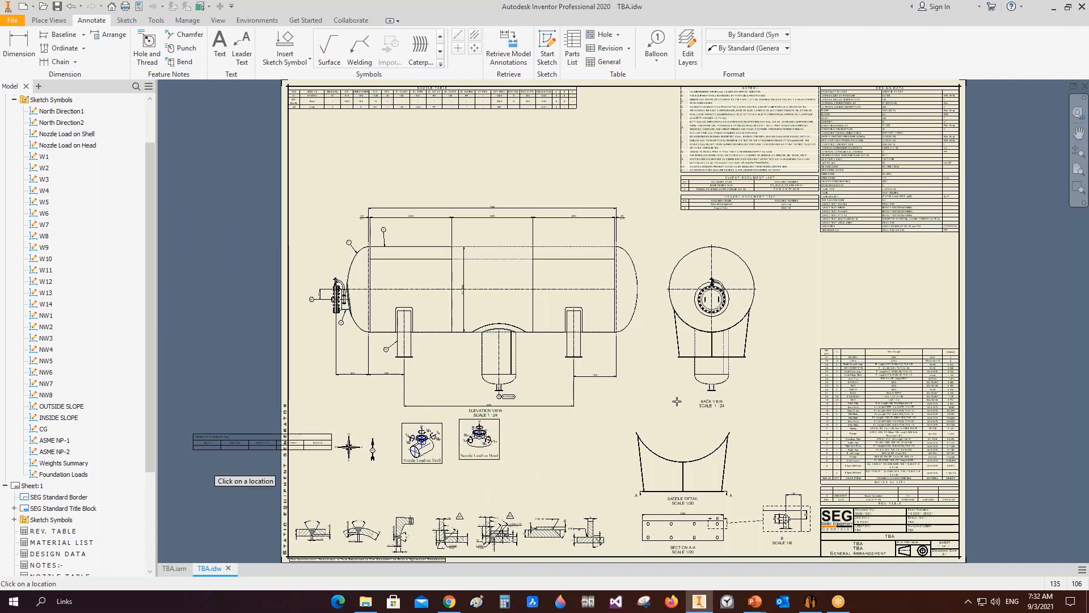
{"action": "left_click", "coordinate": [929, 259]}
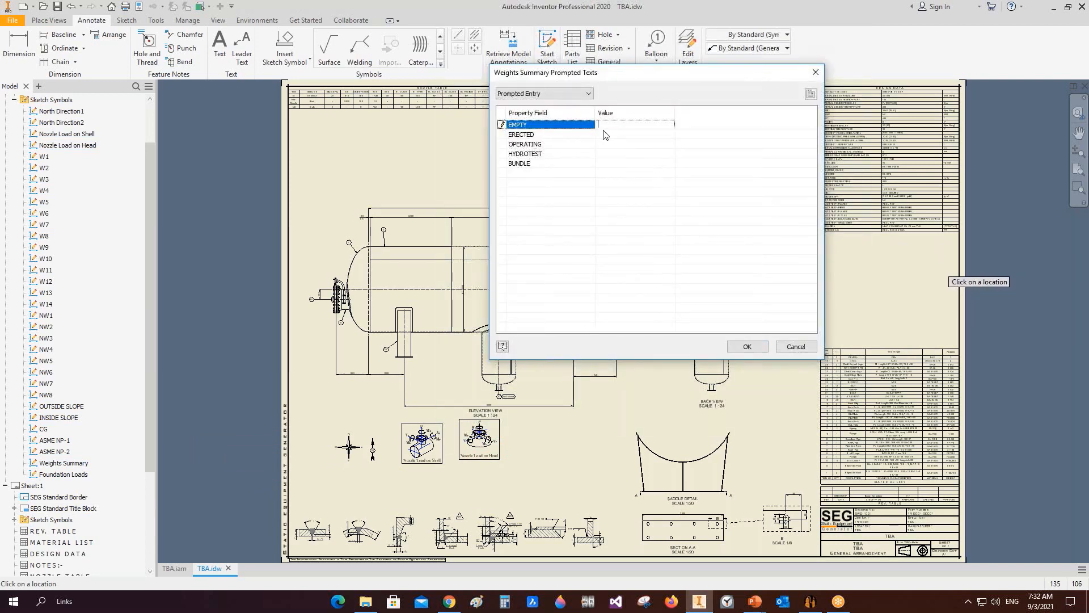
{"action": "left_click", "coordinate": [600, 135]}
{"action": "left_click", "coordinate": [600, 145]}
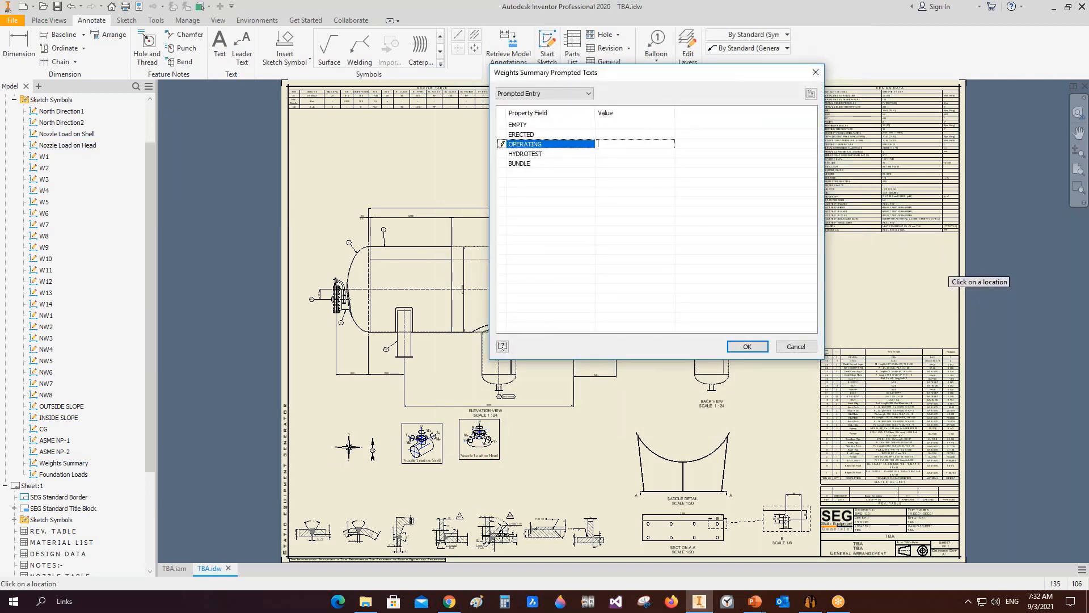
{"action": "left_click", "coordinate": [747, 347]}
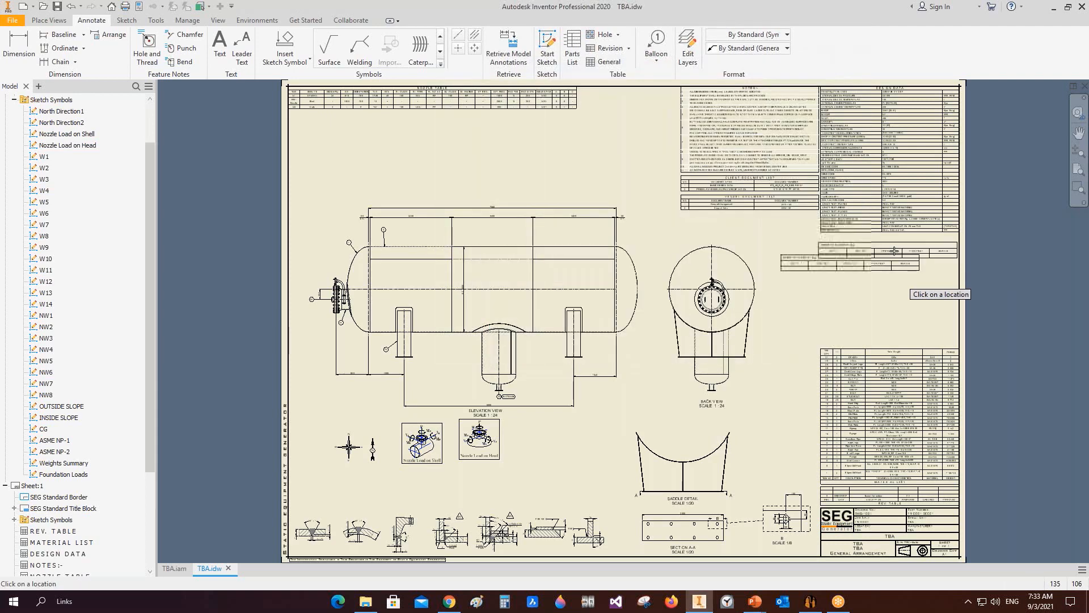
Step: Snap the Weights Summary table's corner to the bottom of the design data table
{"action": "scroll", "coordinate": [894, 251], "scroll_direction": "down", "scroll_amount": 5}
{"action": "key", "text": "Escape"}
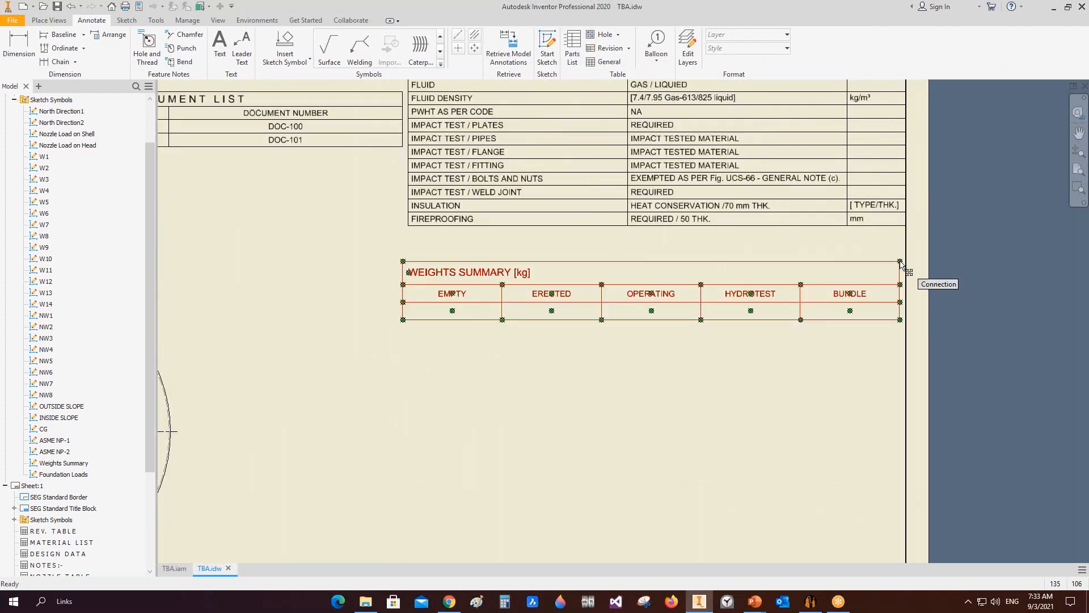
{"action": "left_click_drag", "start_coordinate": [902, 265], "coordinate": [908, 242]}
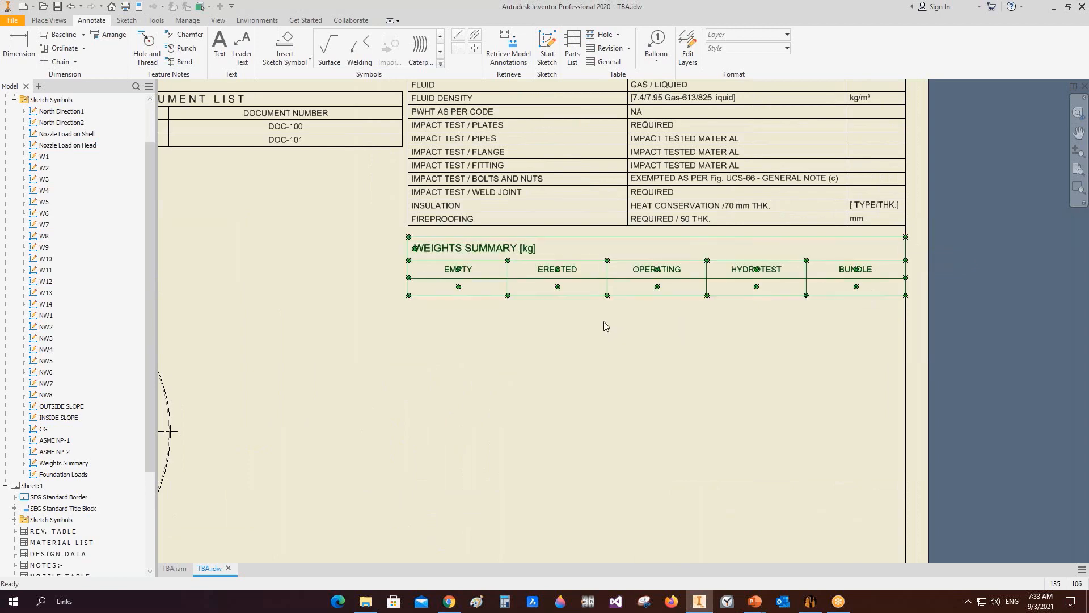
Step: Open the Weights Summary symbol's field text for editing and close it without entering values
{"action": "scroll", "coordinate": [817, 238], "scroll_direction": "up", "scroll_amount": 5}
{"action": "scroll", "coordinate": [795, 241], "scroll_direction": "down", "scroll_amount": 5}
{"action": "middle_click_drag", "start_coordinate": [840, 249], "coordinate": [578, 265]}
{"action": "right_click", "coordinate": [578, 265]}
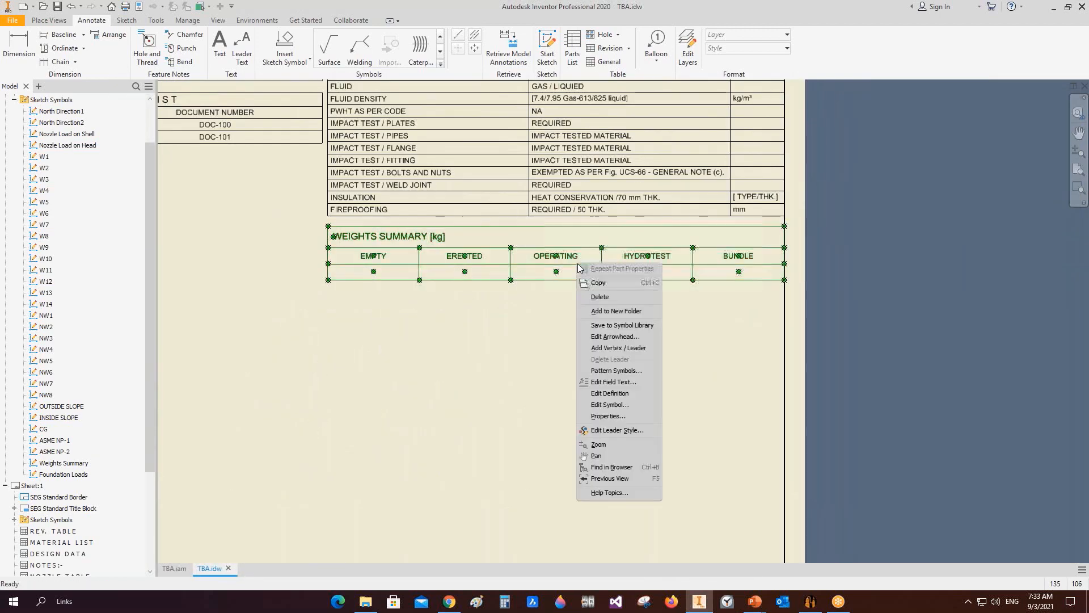
{"action": "left_click", "coordinate": [614, 381]}
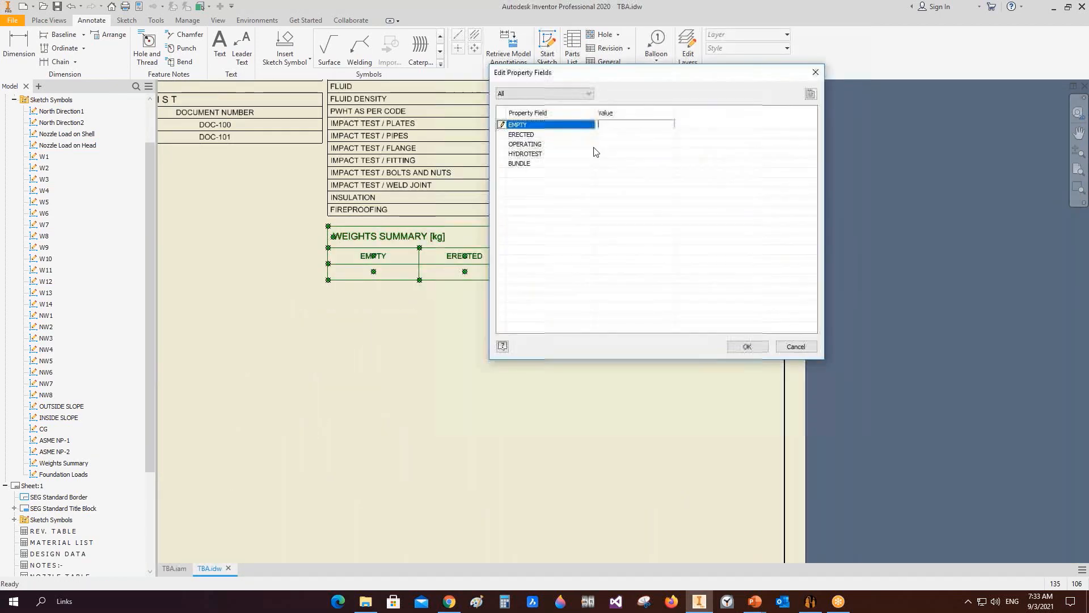
{"action": "left_click", "coordinate": [614, 136]}
{"action": "left_click", "coordinate": [610, 144]}
{"action": "left_click", "coordinate": [747, 346]}
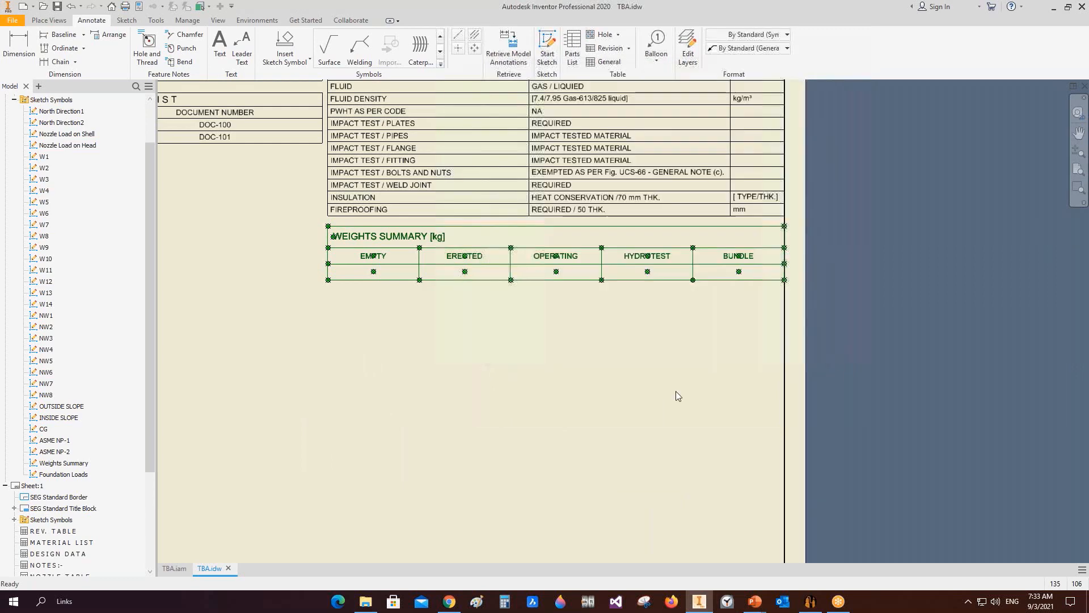
Step: Place the Foundation Loads sketch symbol and snap it under the Weights Summary table
{"action": "left_click", "coordinate": [676, 392]}
{"action": "double_click", "coordinate": [77, 474]}
{"action": "scroll", "coordinate": [569, 387], "scroll_direction": "up", "scroll_amount": 5}
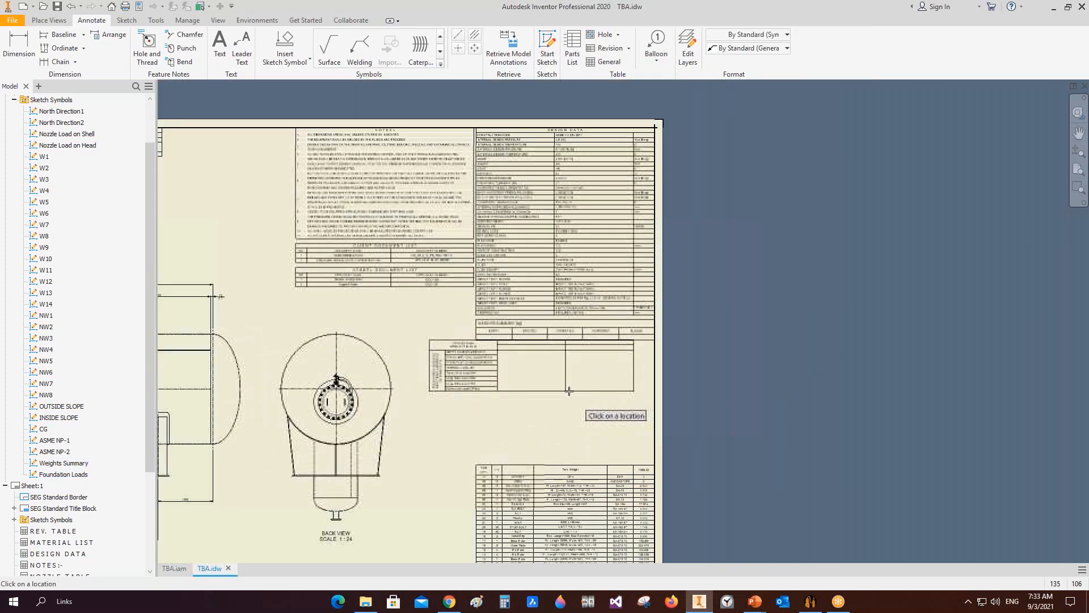
{"action": "scroll", "coordinate": [569, 391], "scroll_direction": "down", "scroll_amount": 4}
{"action": "left_click", "coordinate": [584, 437]}
{"action": "key", "text": "Escape"}
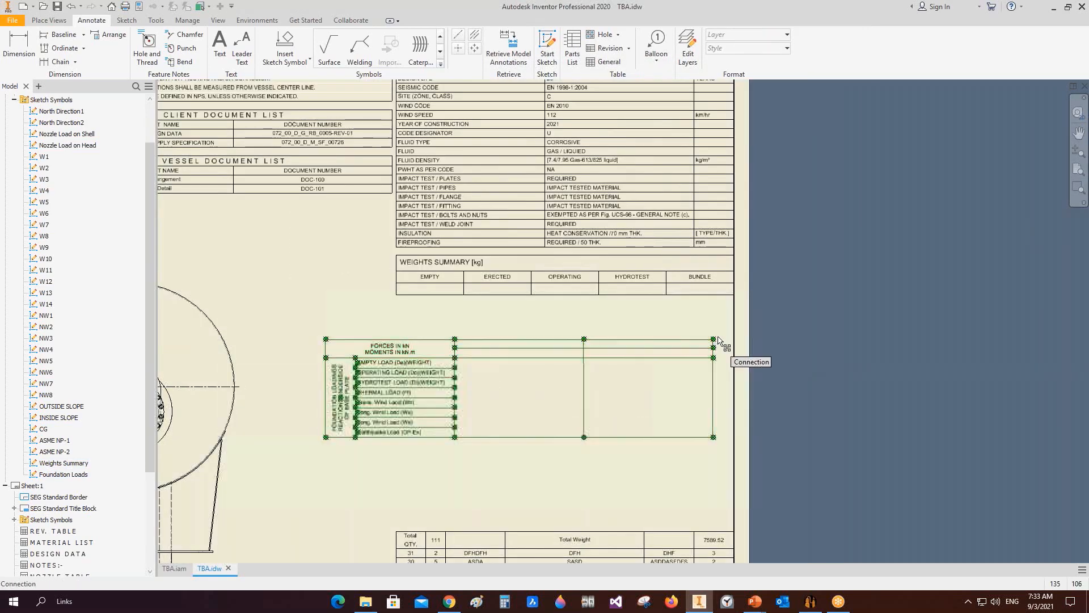
{"action": "left_click_drag", "start_coordinate": [719, 340], "coordinate": [739, 307]}
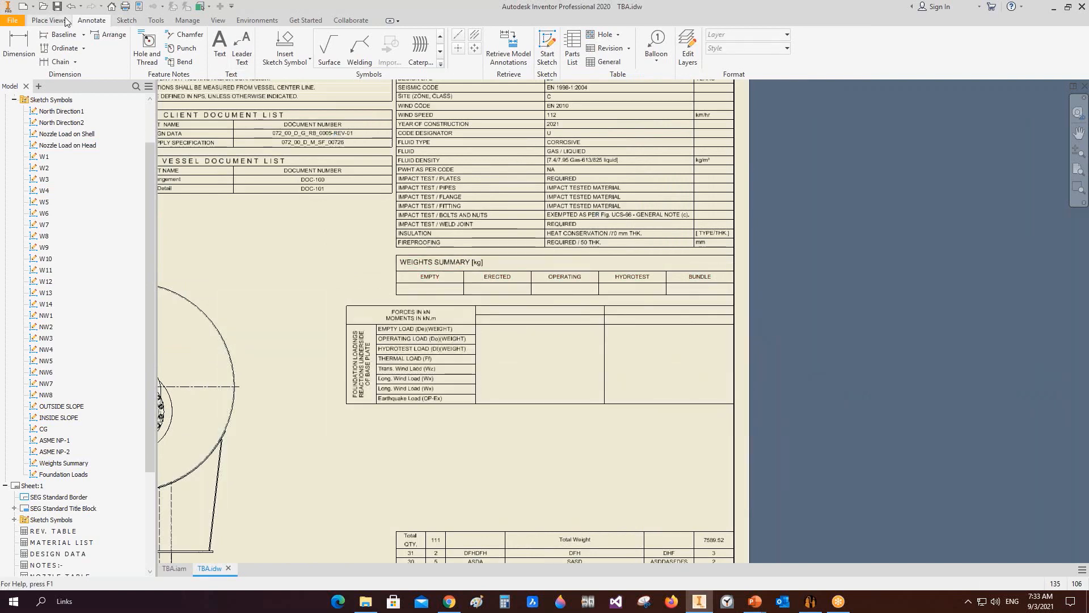
Step: Insert an empty general table with 5 columns and 8 data rows below the foundation loads table
{"action": "left_click", "coordinate": [774, 49]}
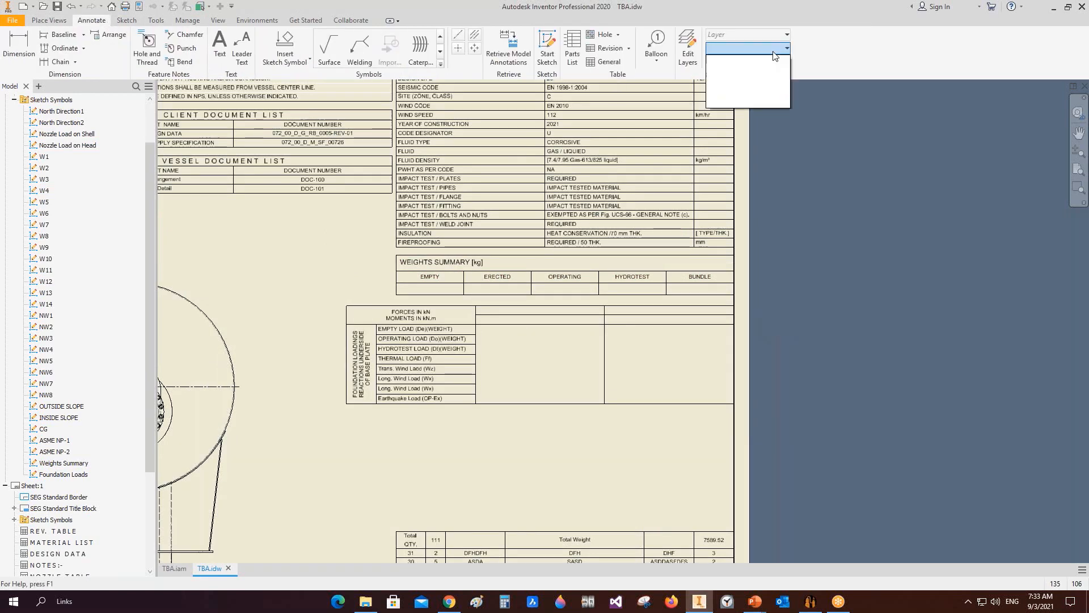
{"action": "left_click", "coordinate": [604, 61]}
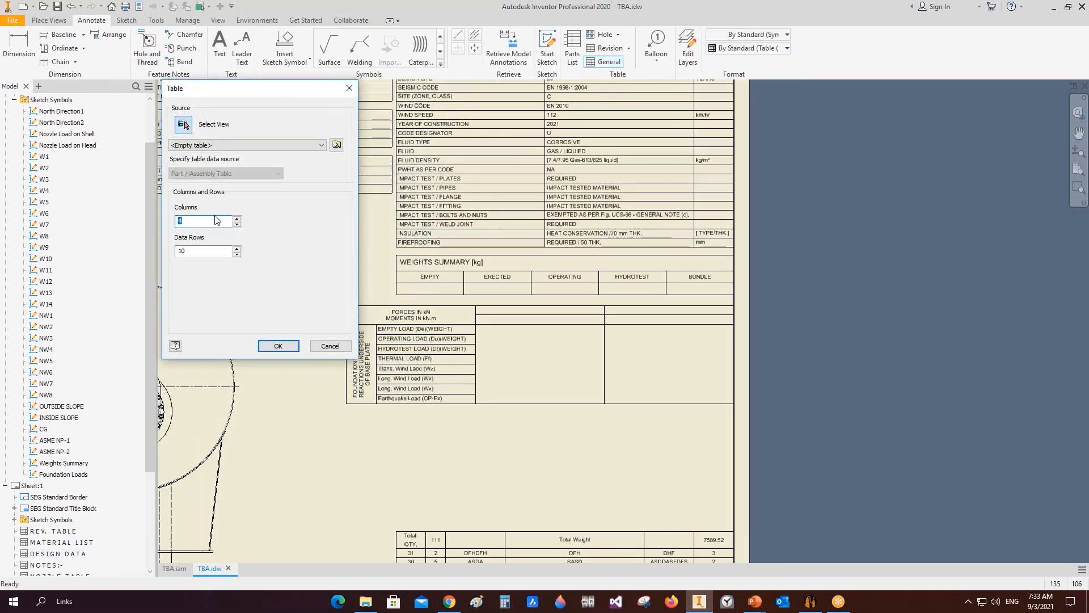
{"action": "key", "text": "Tab"}
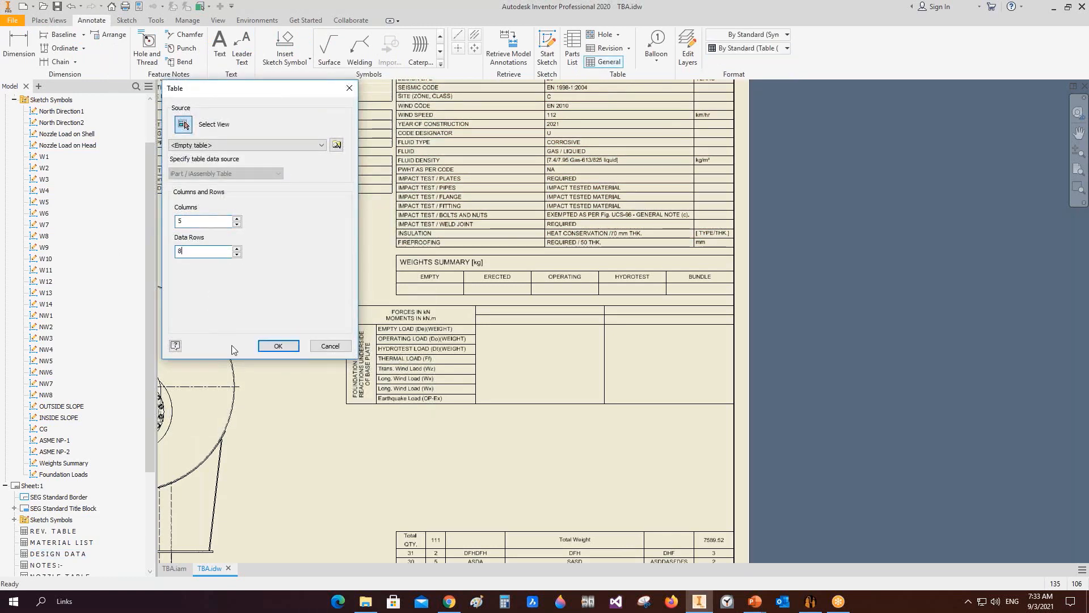
{"action": "left_click", "coordinate": [278, 345]}
{"action": "left_click", "coordinate": [658, 418]}
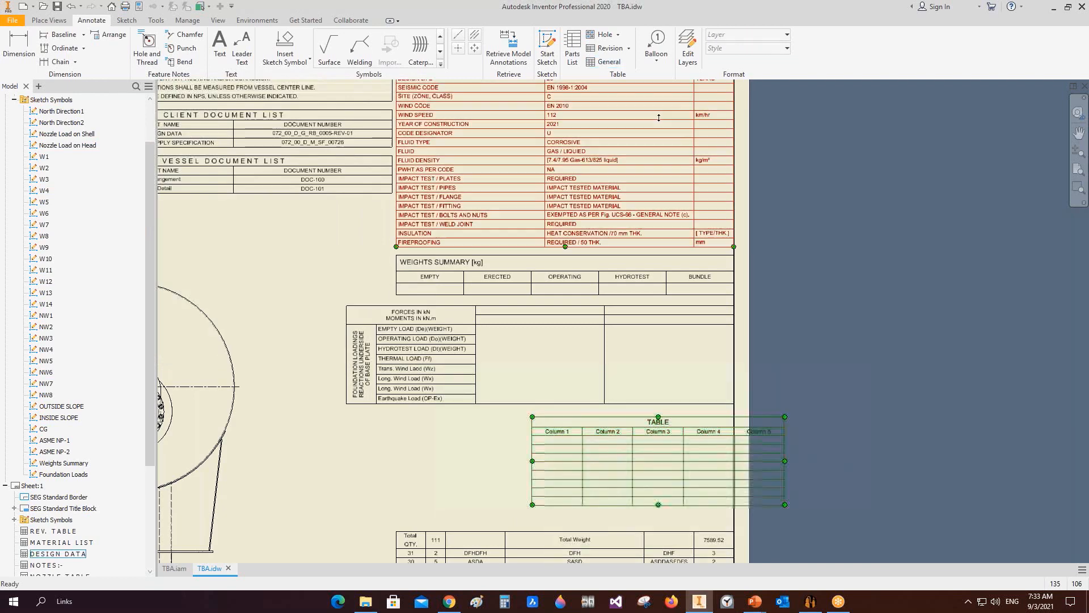
Step: Apply the X_FixedSaddleLoads table style to the new table and move it beside the Foundation Loads header
{"action": "left_click", "coordinate": [787, 48]}
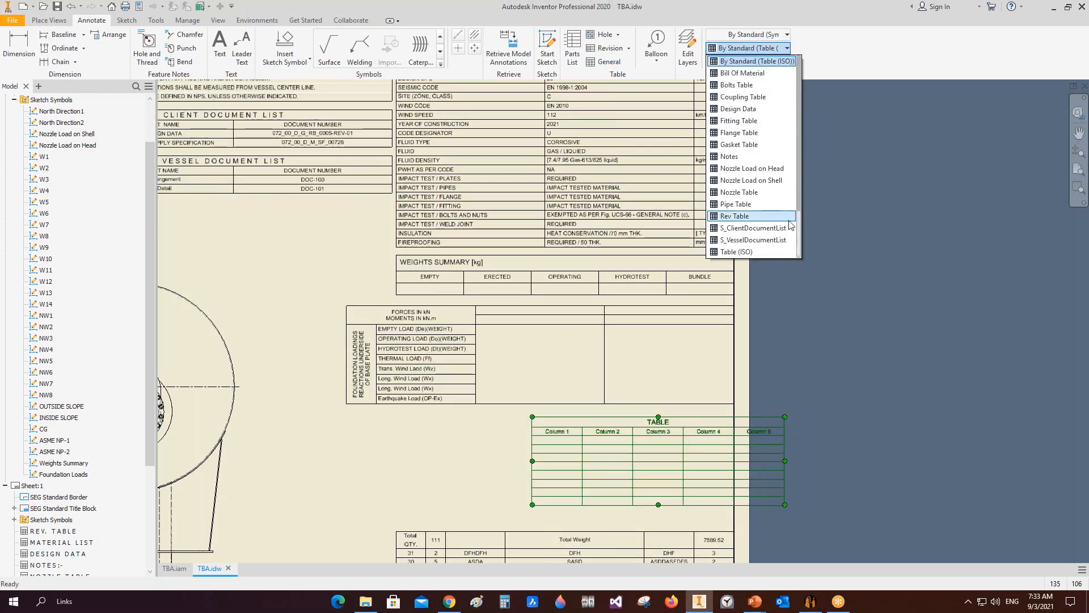
{"action": "scroll", "coordinate": [769, 233], "scroll_direction": "down", "scroll_amount": 2}
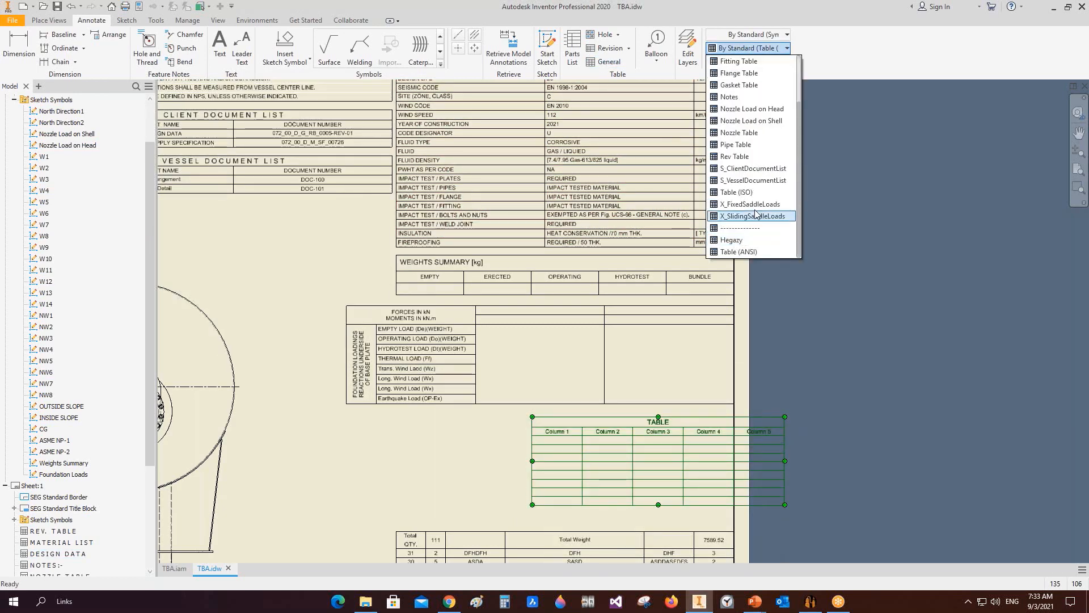
{"action": "left_click", "coordinate": [752, 204]}
{"action": "scroll", "coordinate": [609, 421], "scroll_direction": "up", "scroll_amount": 2}
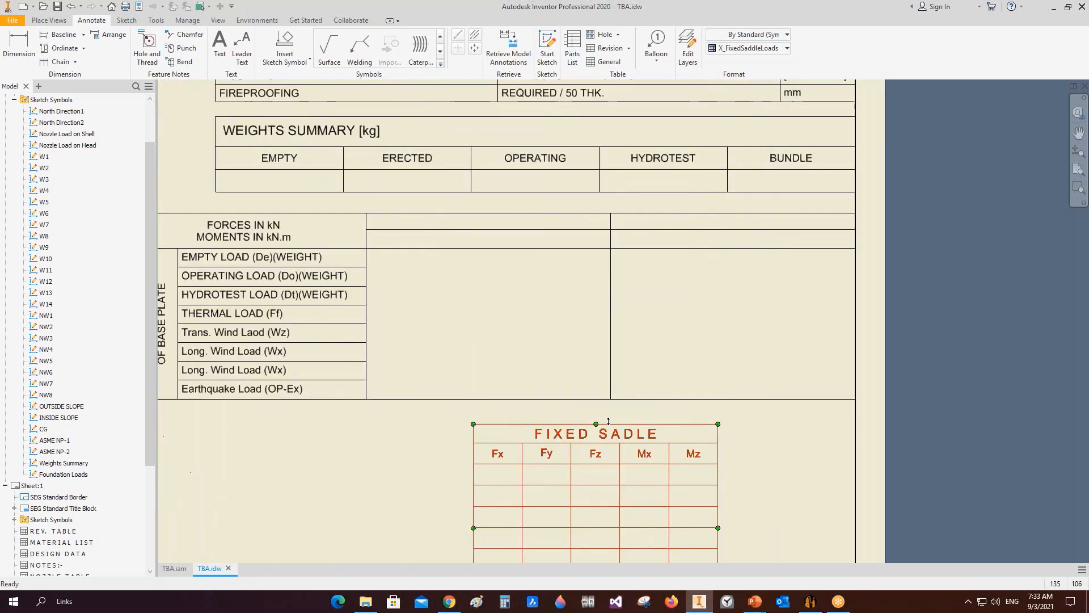
{"action": "middle_click_drag", "start_coordinate": [608, 421], "coordinate": [669, 371]}
{"action": "mouse_move", "coordinate": [638, 384]}
{"action": "left_mouse_down"}
{"action": "mouse_move", "coordinate": [570, 197]}
{"action": "mouse_move", "coordinate": [535, 178]}
{"action": "left_mouse_up"}
{"action": "scroll", "coordinate": [655, 247], "scroll_direction": "down", "scroll_amount": 3}
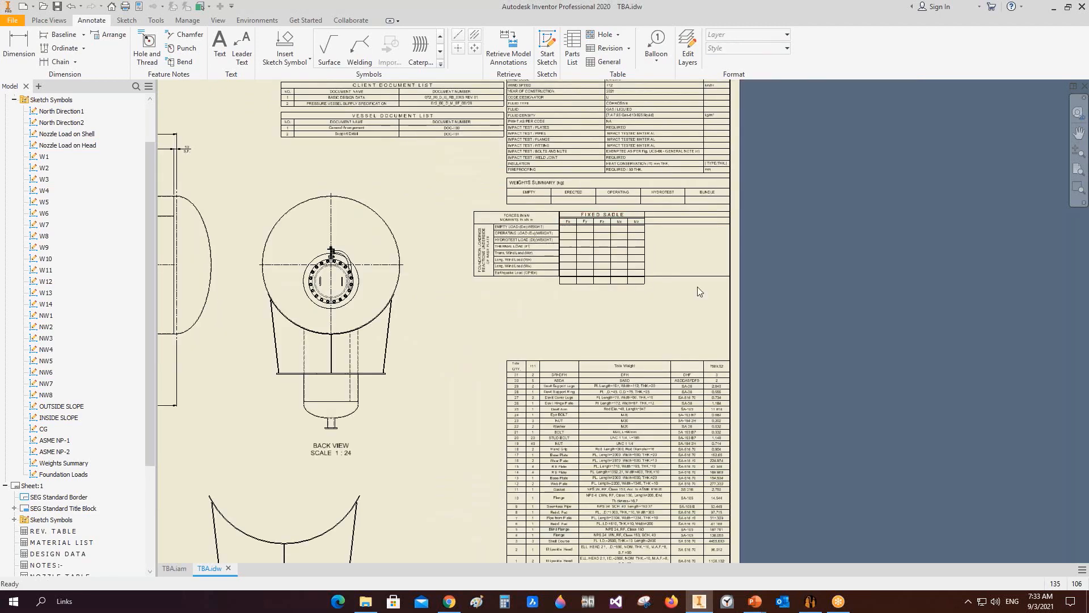
{"action": "scroll", "coordinate": [602, 300], "scroll_direction": "down", "scroll_amount": 3}
{"action": "mouse_move", "coordinate": [602, 300]}
{"action": "middle_mouse_down"}
{"action": "mouse_move", "coordinate": [831, 239]}
{"action": "mouse_move", "coordinate": [908, 528]}
{"action": "middle_mouse_up"}
{"action": "scroll", "coordinate": [908, 528], "scroll_direction": "down", "scroll_amount": 1}
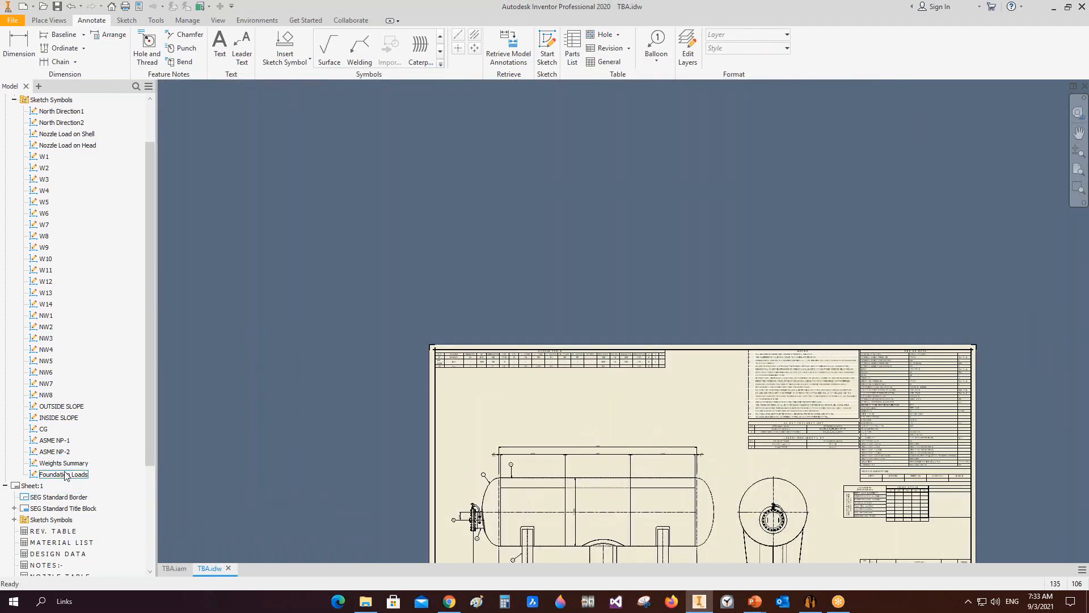
Step: Place the ASME NP-2 nameplate symbol and fill its prompted texts with U2, W, RT1, HT, SE CAD SOLUTIONS, SEG and 2021
{"action": "double_click", "coordinate": [55, 452]}
{"action": "scroll", "coordinate": [508, 421], "scroll_direction": "up", "scroll_amount": 3}
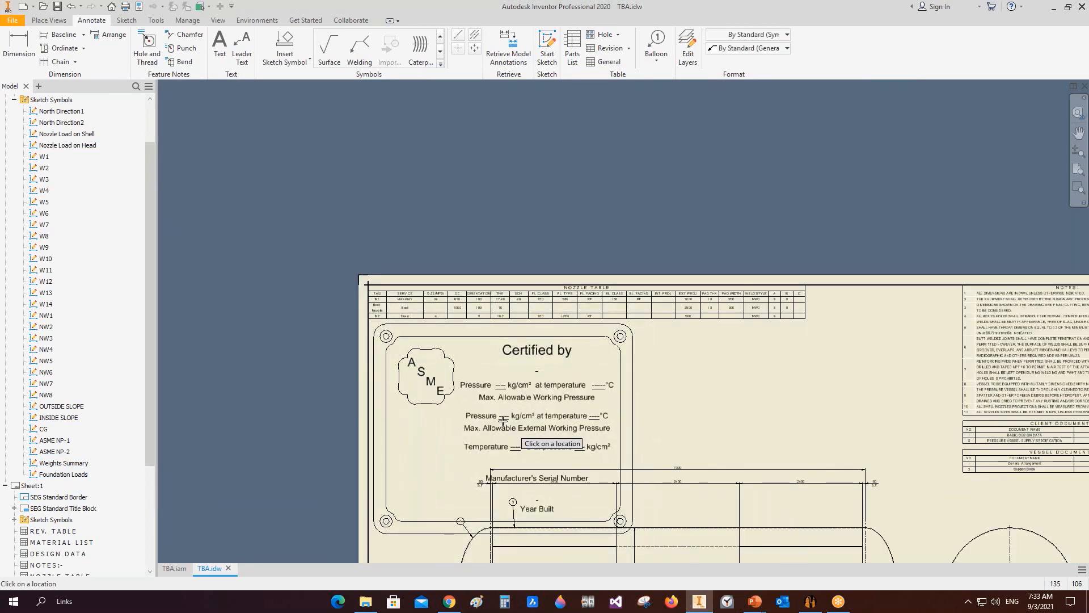
{"action": "left_click", "coordinate": [503, 421]}
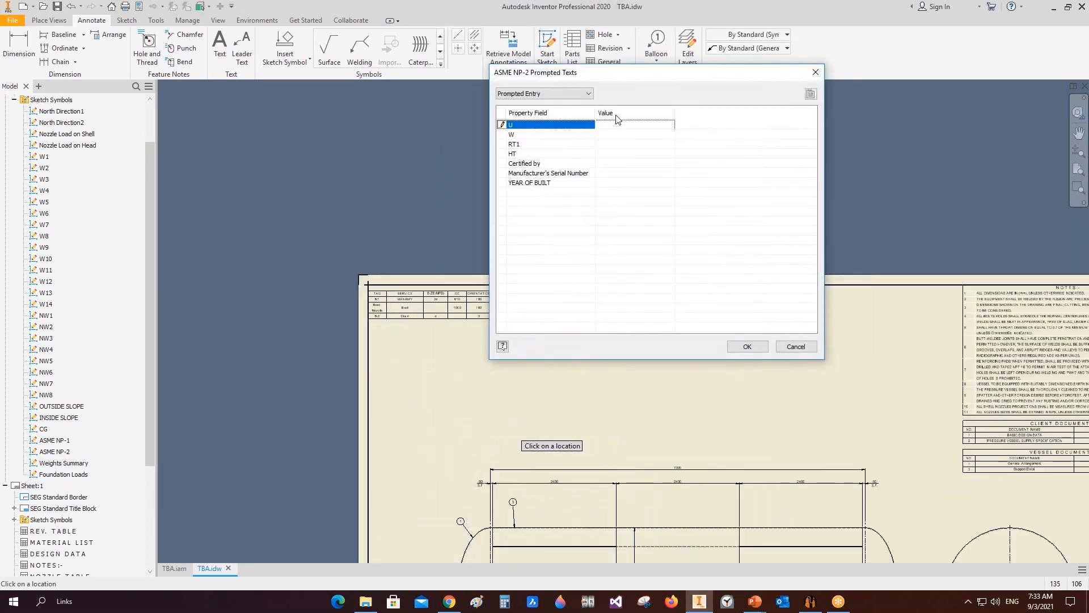
{"action": "left_click", "coordinate": [618, 124]}
{"action": "left_click", "coordinate": [607, 135]}
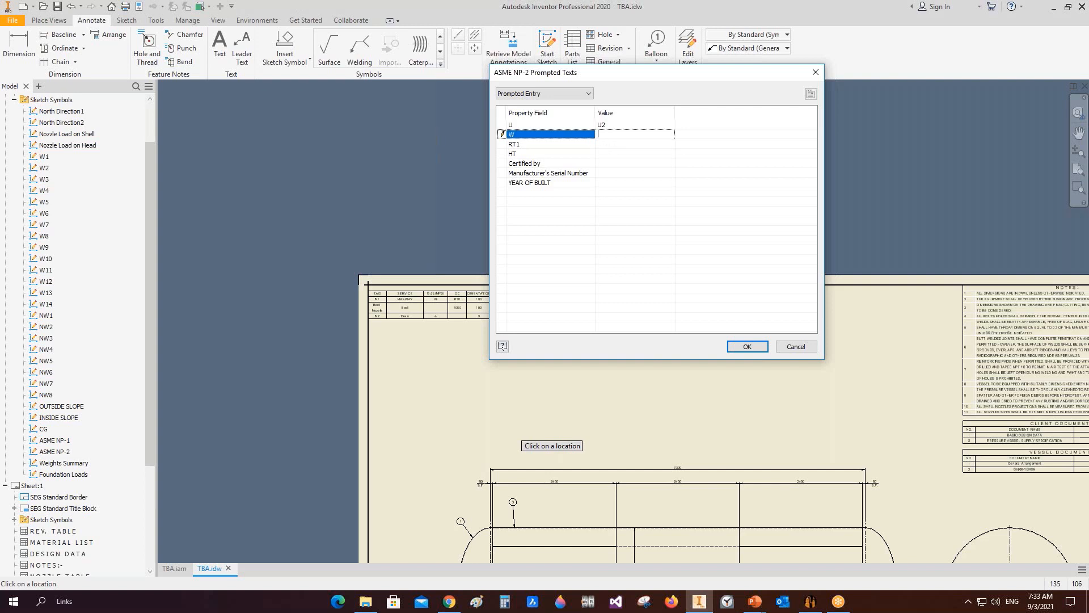
{"action": "left_click", "coordinate": [606, 145]}
{"action": "left_click", "coordinate": [610, 136]}
{"action": "left_click", "coordinate": [606, 144]}
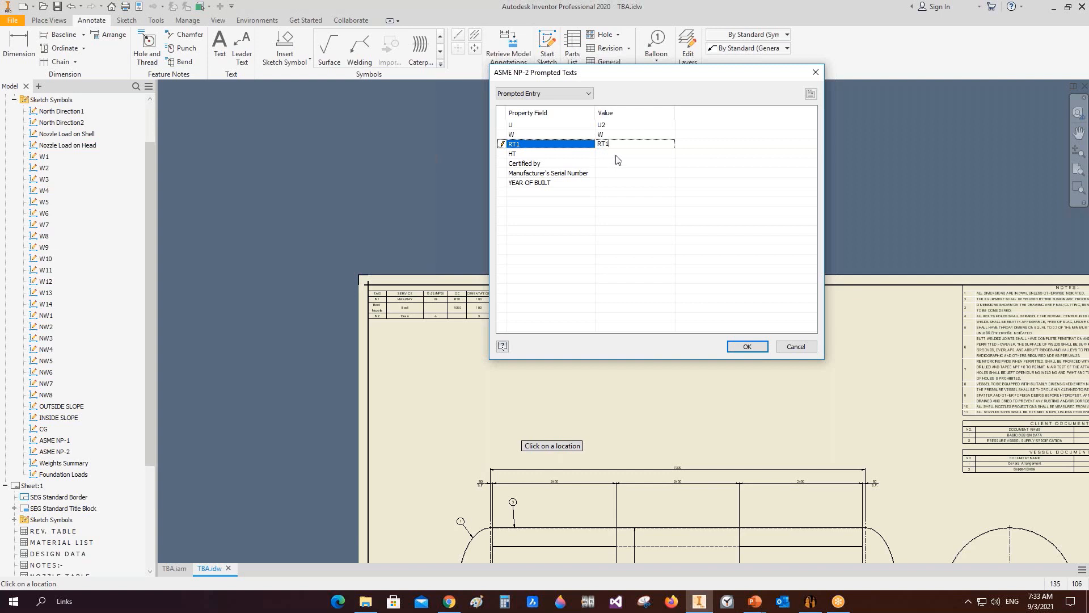
{"action": "key", "text": "Return"}
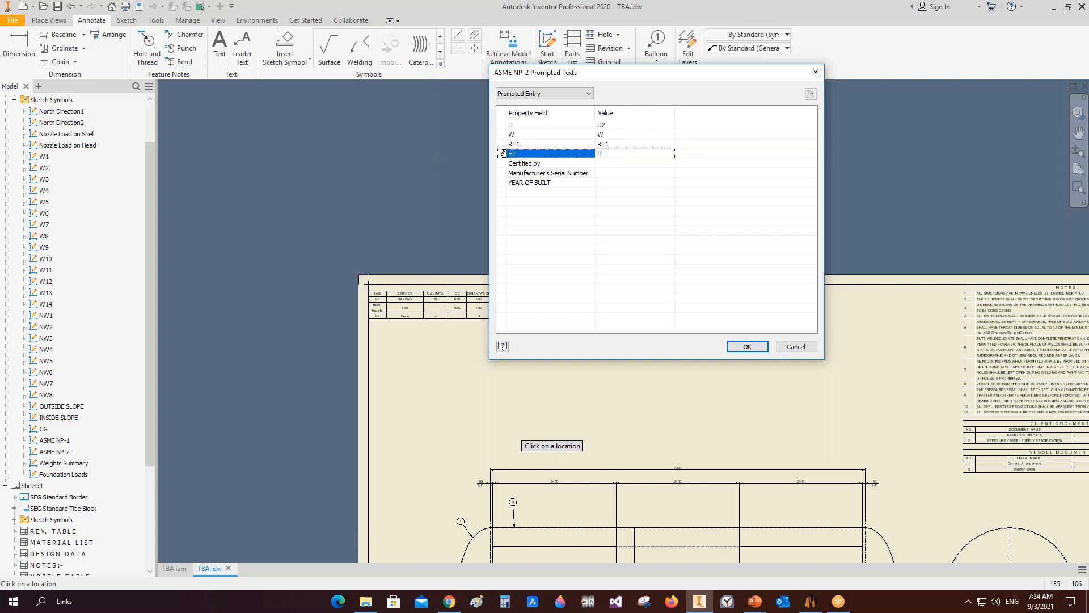
{"action": "key", "text": "Return"}
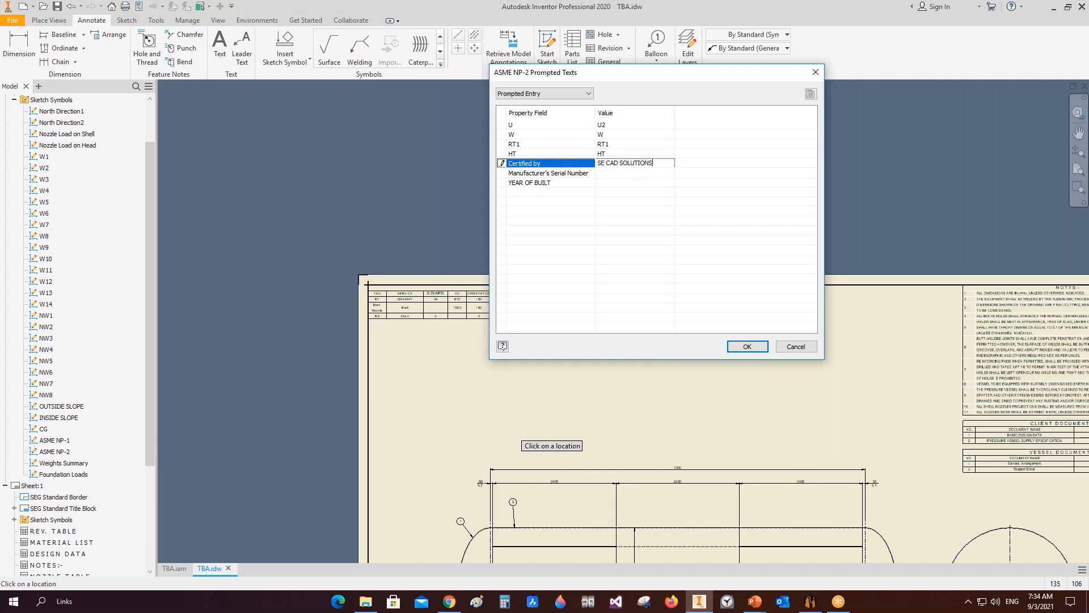
{"action": "key", "text": "Return"}
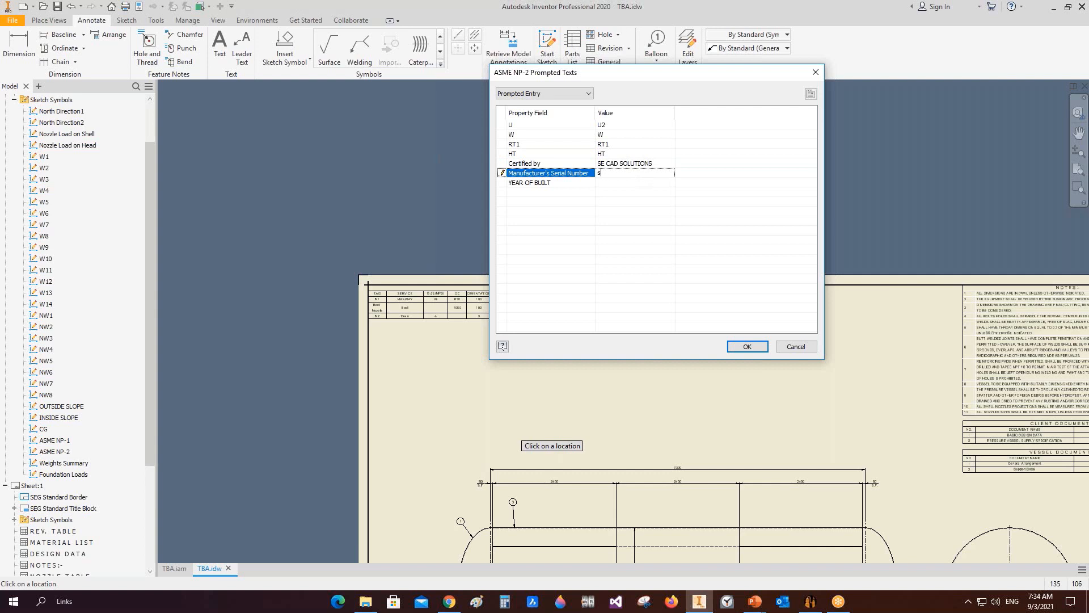
{"action": "left_click", "coordinate": [602, 183]}
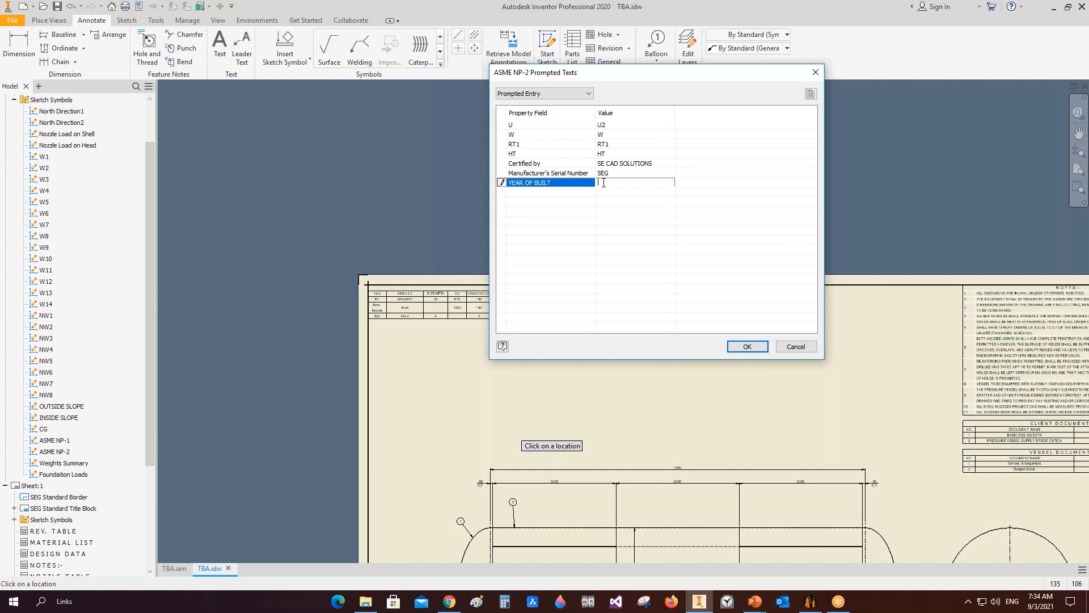
{"action": "left_click", "coordinate": [747, 347]}
{"action": "left_click", "coordinate": [469, 370]}
{"action": "key", "text": "Escape"}
Step: Edit the placed ASME NP-2 symbol and set its scale to 0.25
{"action": "scroll", "coordinate": [473, 371], "scroll_direction": "down", "scroll_amount": 2}
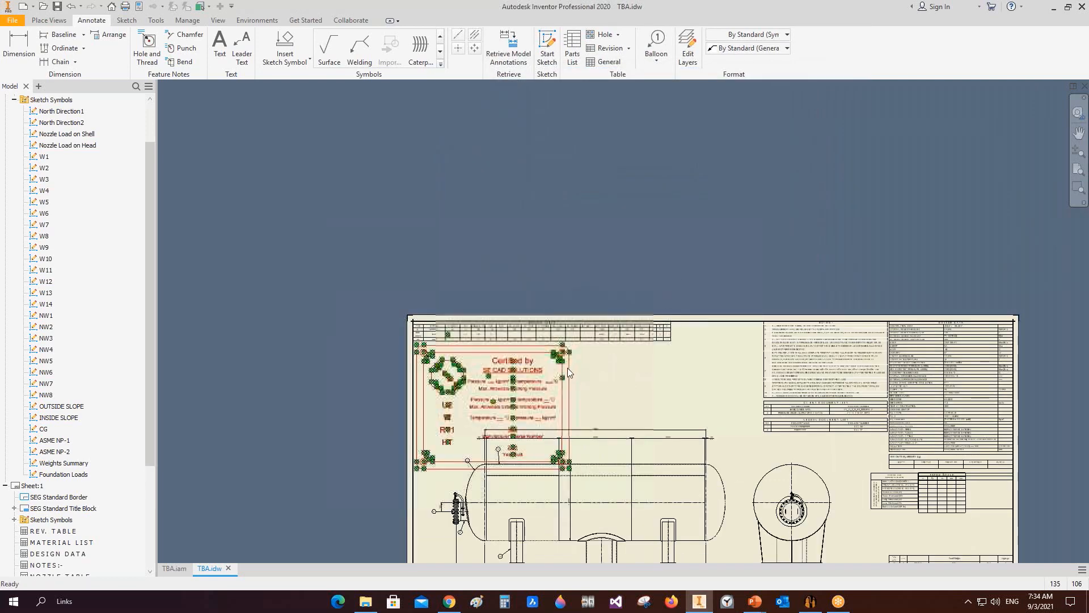
{"action": "right_click", "coordinate": [528, 389]}
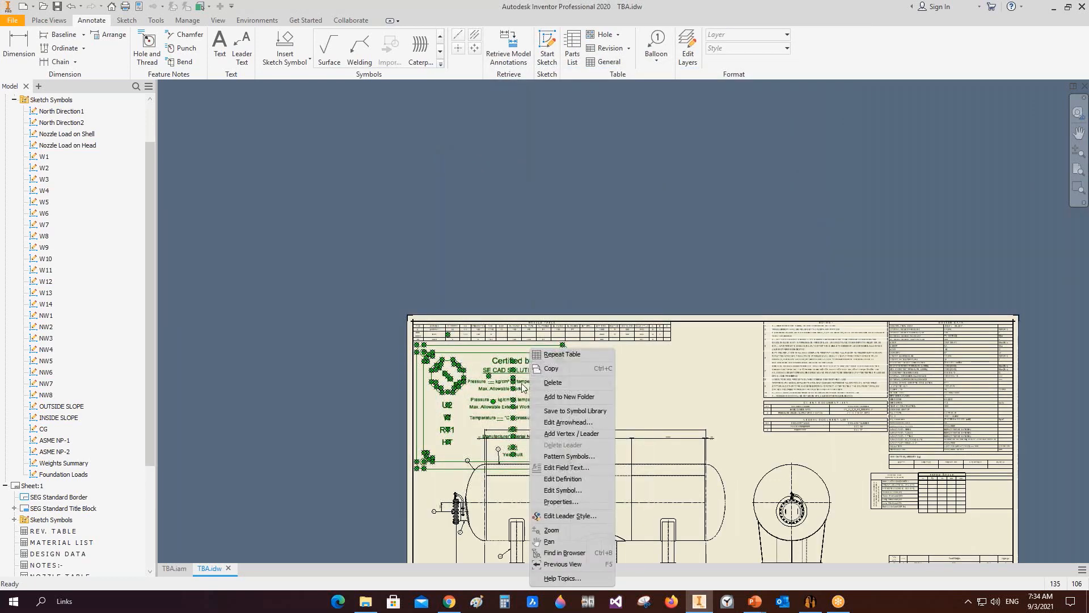
{"action": "left_click", "coordinate": [561, 479]}
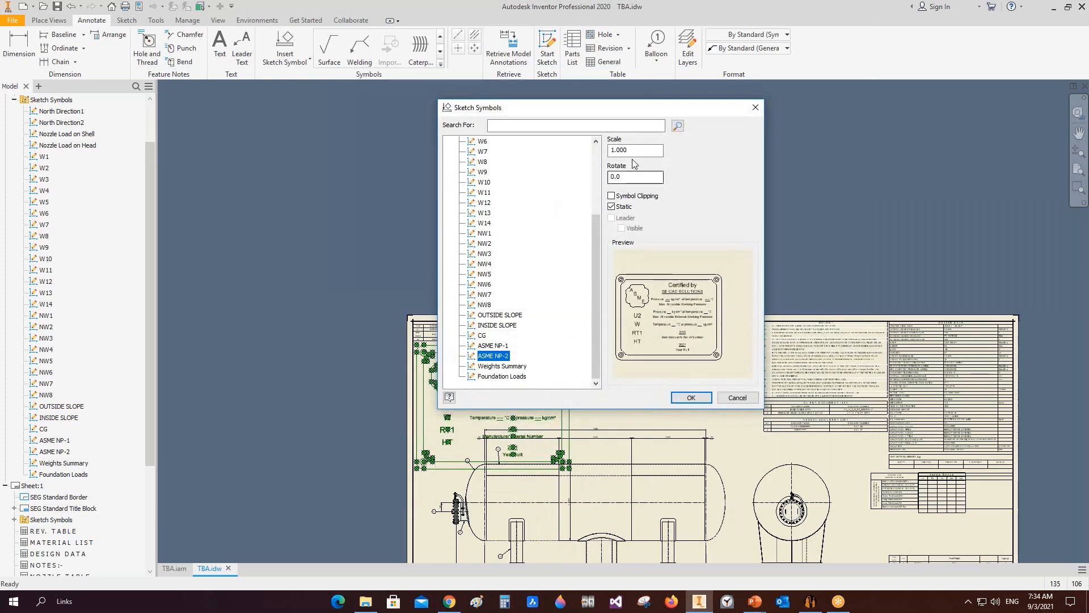
{"action": "type", "text": "0.25"}
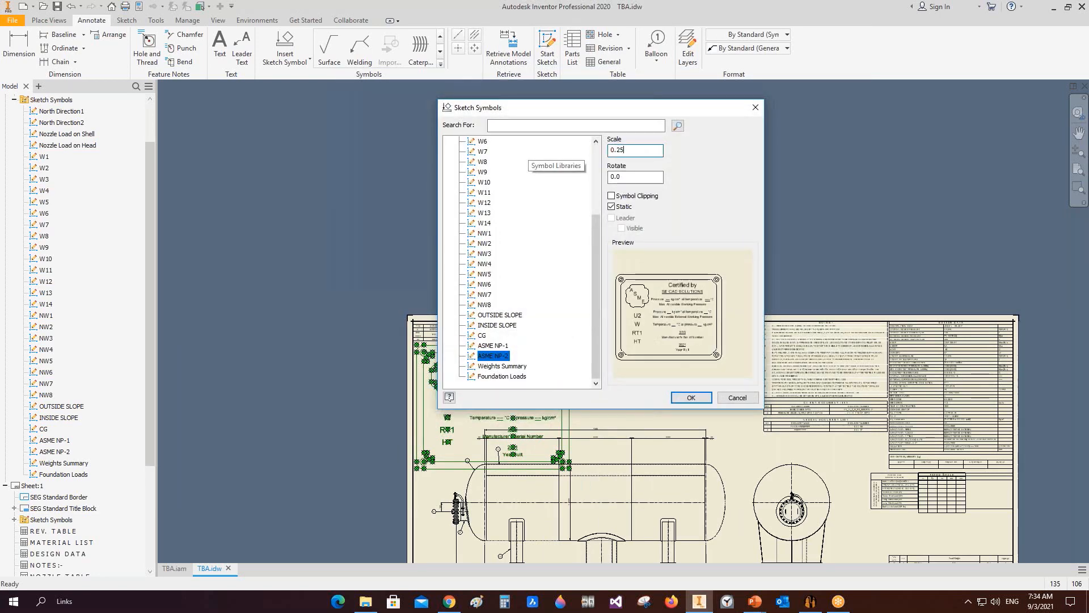
{"action": "key", "text": "Return"}
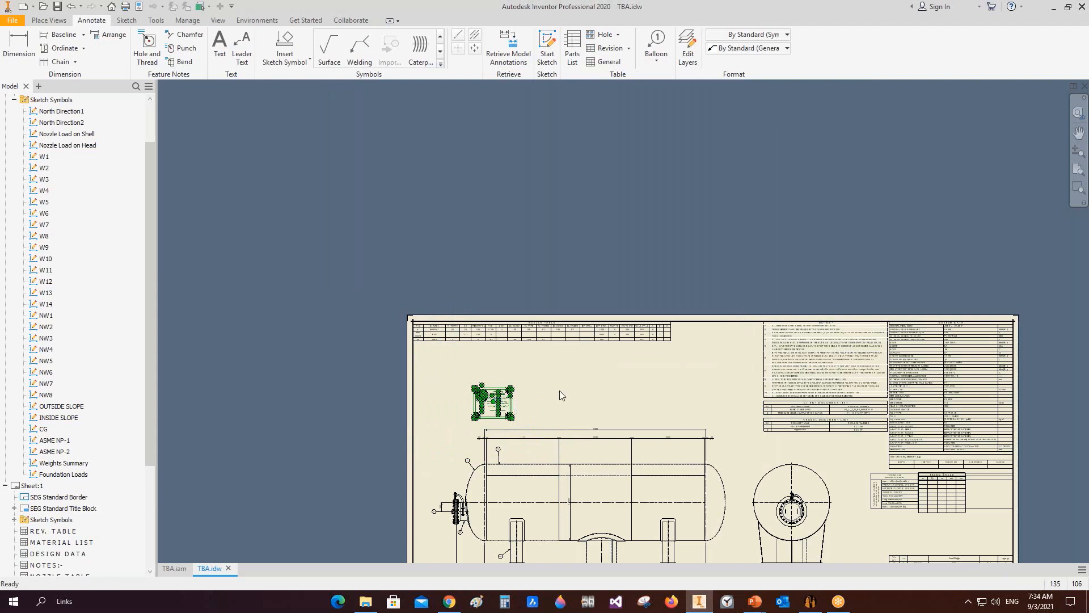
Step: Move the nameplate symbol beside the nozzle table near the top of the sheet
{"action": "scroll", "coordinate": [559, 390], "scroll_direction": "up", "scroll_amount": 5}
{"action": "scroll", "coordinate": [491, 359], "scroll_direction": "down", "scroll_amount": 5}
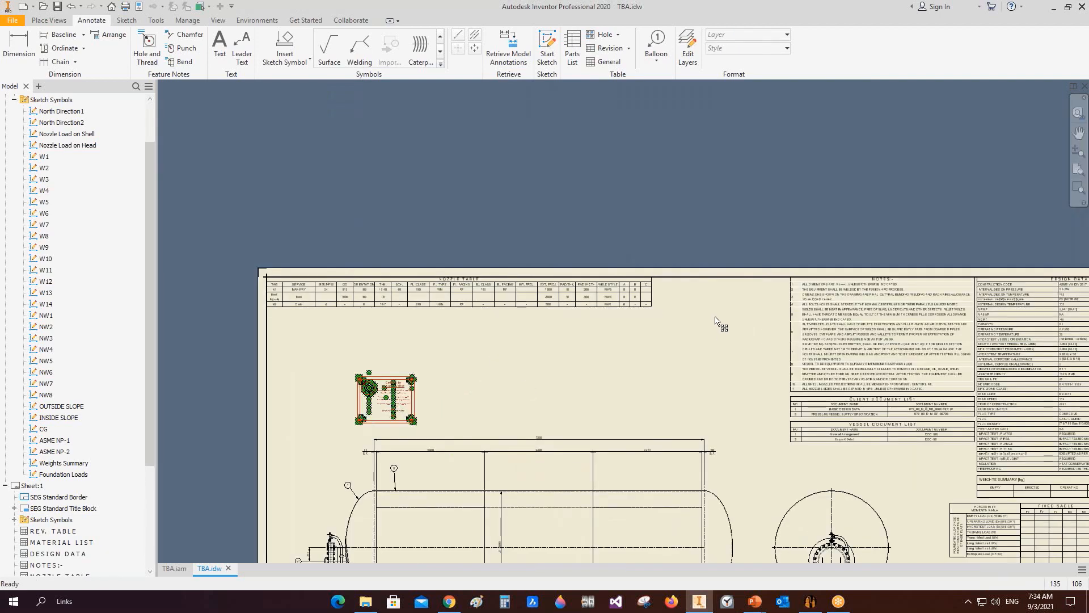
{"action": "left_click_drag", "start_coordinate": [727, 304], "coordinate": [718, 312]}
{"action": "left_click", "coordinate": [737, 360]}
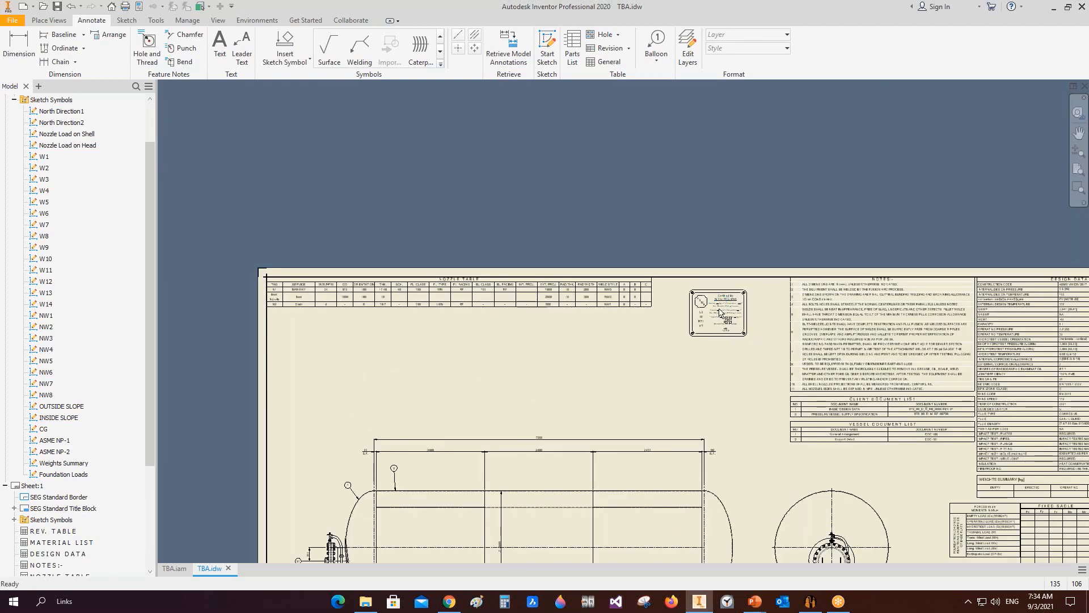
{"action": "scroll", "coordinate": [713, 306], "scroll_direction": "up", "scroll_amount": 5}
{"action": "scroll", "coordinate": [713, 308], "scroll_direction": "up", "scroll_amount": 4}
{"action": "middle_click_drag", "start_coordinate": [759, 333], "coordinate": [749, 261]}
{"action": "scroll", "coordinate": [751, 299], "scroll_direction": "down", "scroll_amount": 3}
{"action": "scroll", "coordinate": [696, 306], "scroll_direction": "down", "scroll_amount": 6}
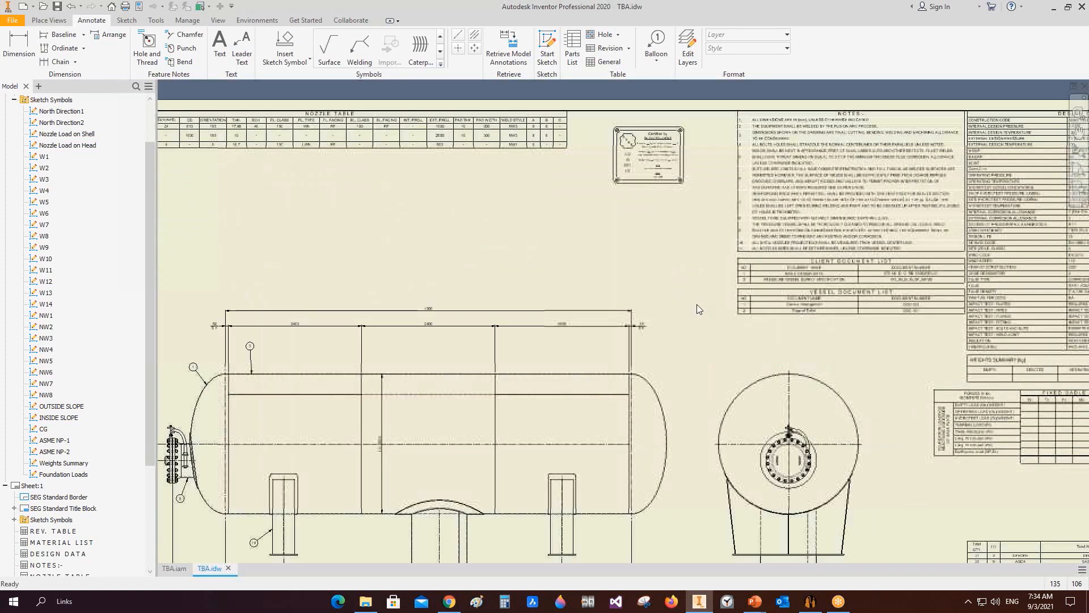
{"action": "scroll", "coordinate": [46, 347], "scroll_direction": "up", "scroll_amount": 2}
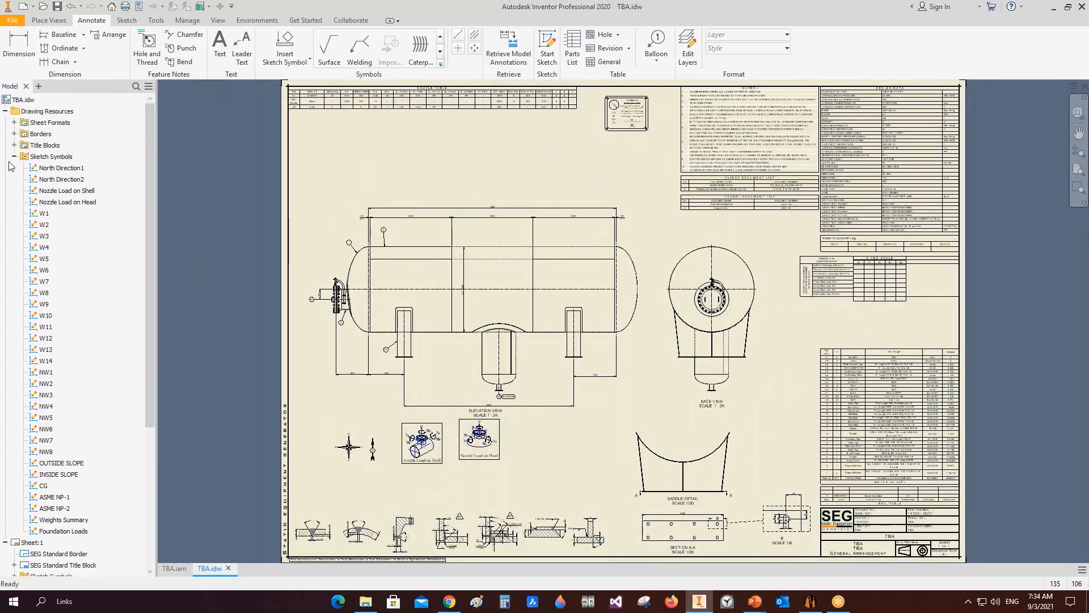
{"action": "left_click", "coordinate": [14, 157]}
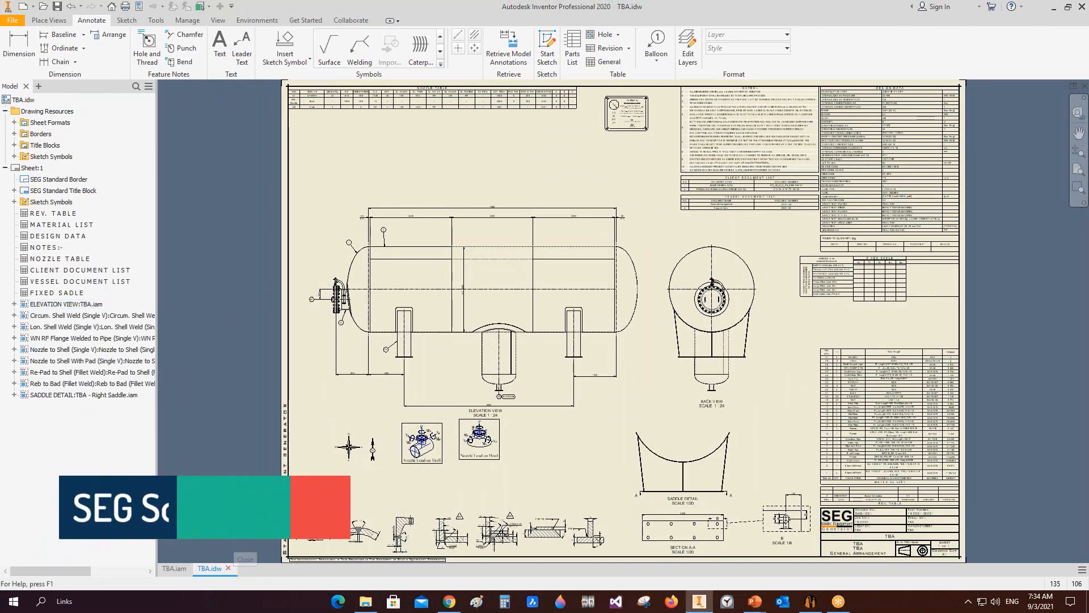
{"action": "left_click", "coordinate": [228, 567]}
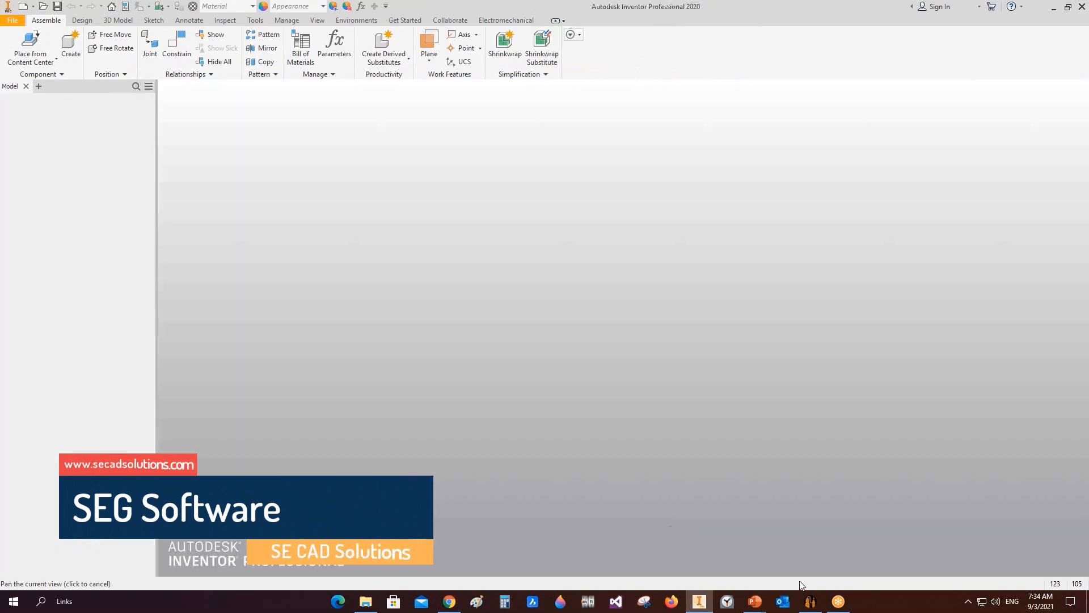
{"action": "left_click", "coordinate": [810, 601]}
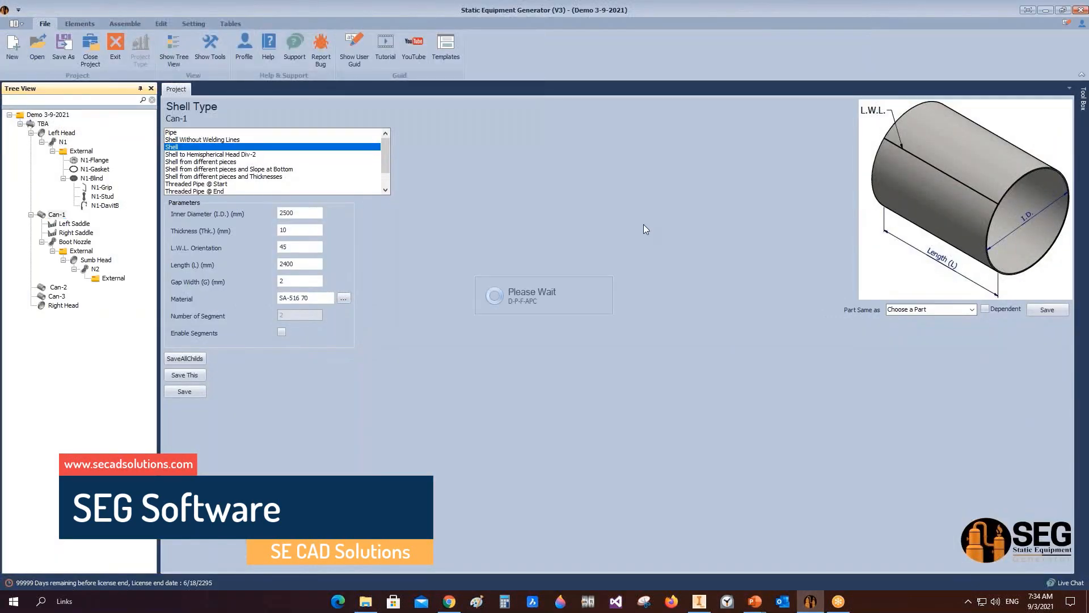
{"action": "left_click", "coordinate": [647, 250]}
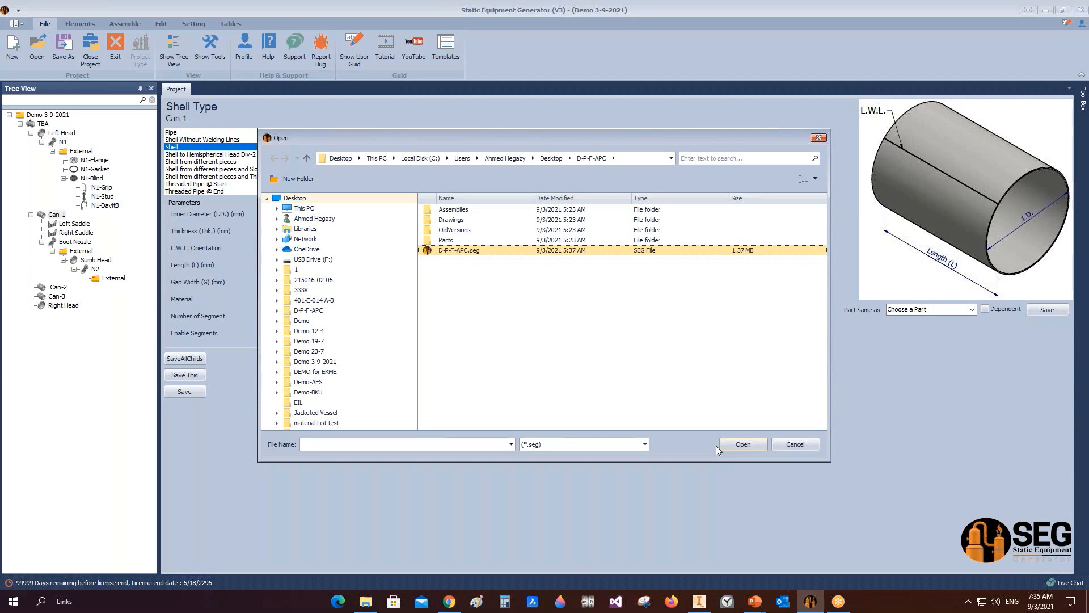
{"action": "left_click", "coordinate": [795, 444]}
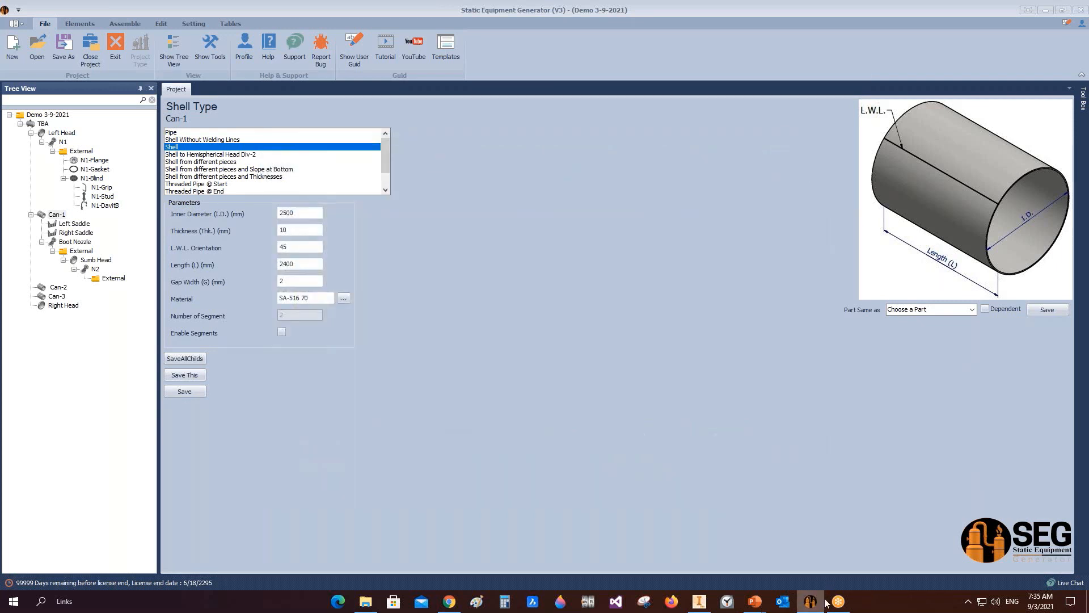
{"action": "left_click", "coordinate": [810, 601]}
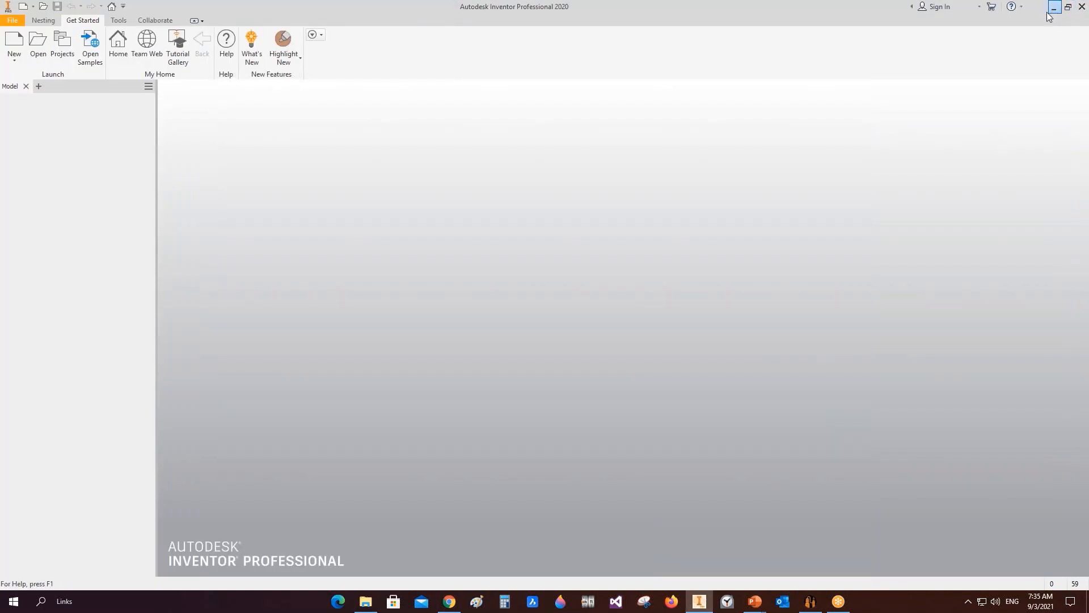
{"action": "left_click", "coordinate": [1053, 7]}
{"action": "left_click", "coordinate": [1023, 9]}
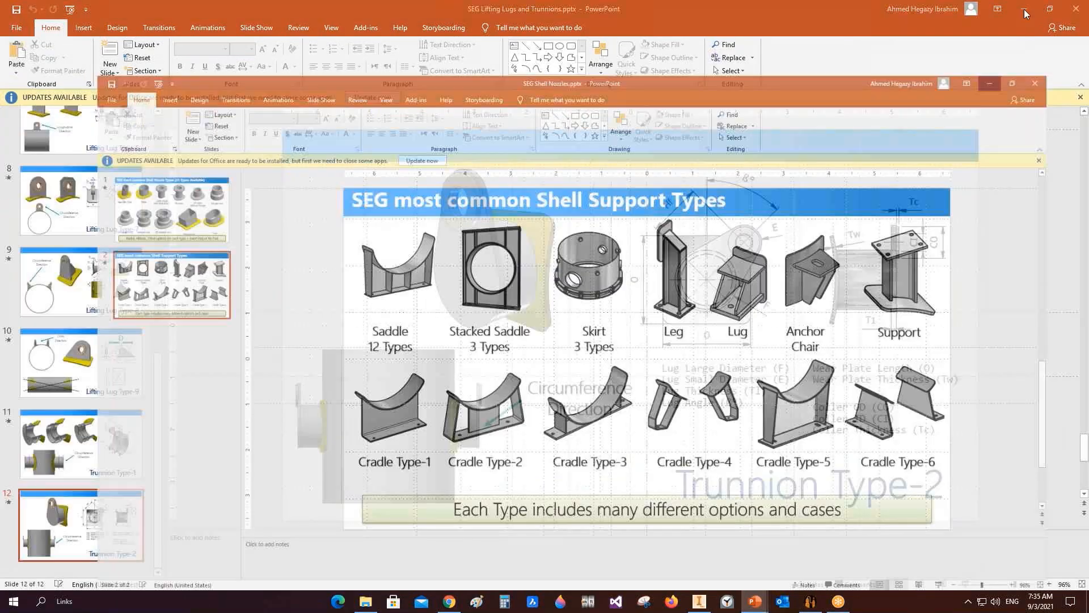
{"action": "left_click", "coordinate": [1025, 8]}
{"action": "left_click", "coordinate": [1024, 7]}
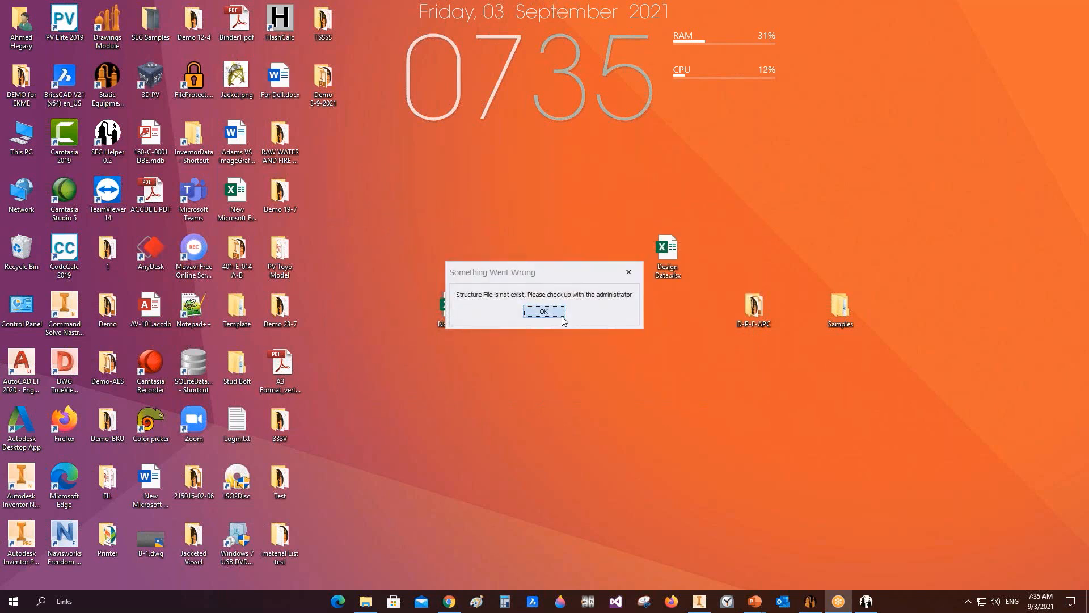
{"action": "left_click", "coordinate": [544, 312]}
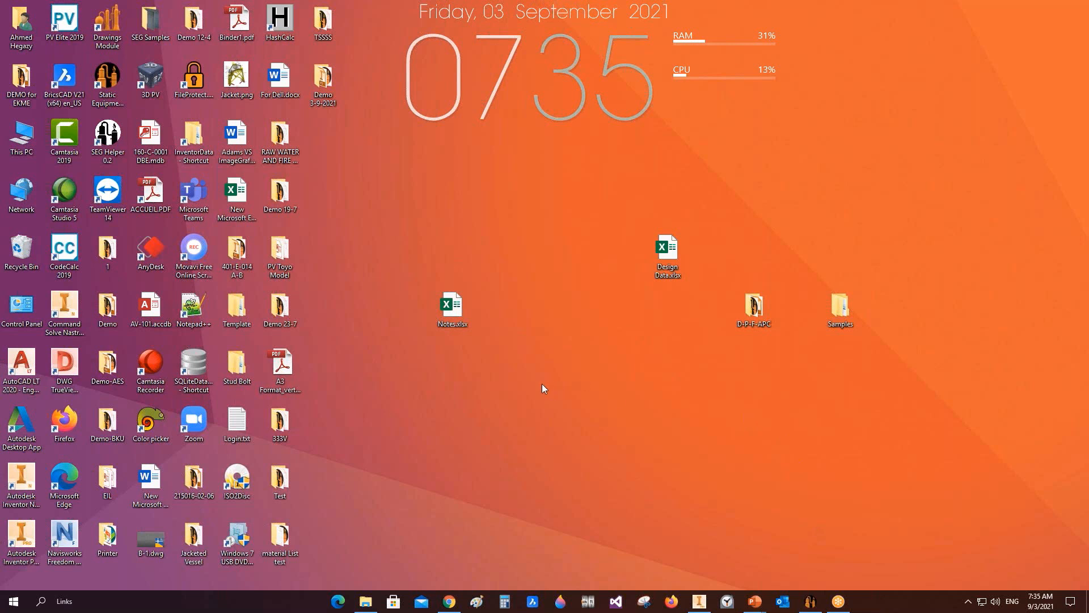
{"action": "left_click", "coordinate": [118, 140]}
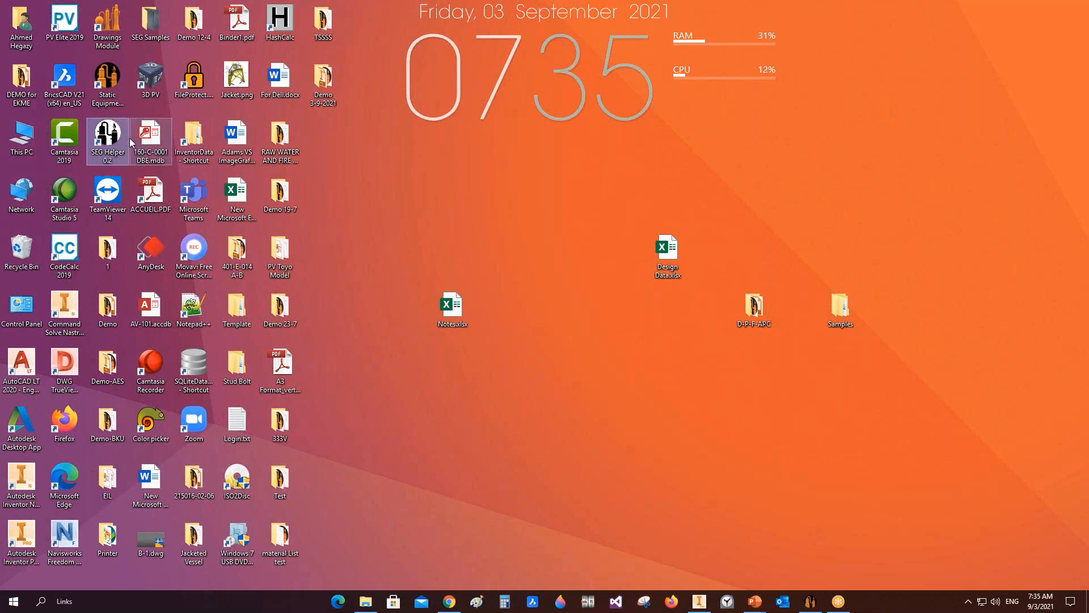
{"action": "left_click", "coordinate": [700, 600]}
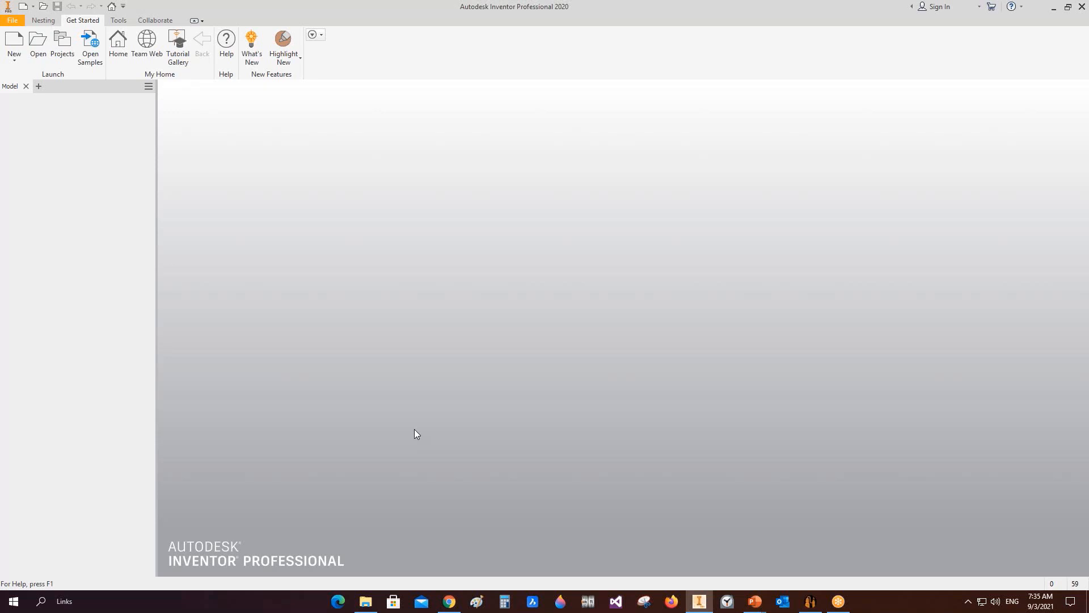
{"action": "left_click", "coordinate": [810, 601]}
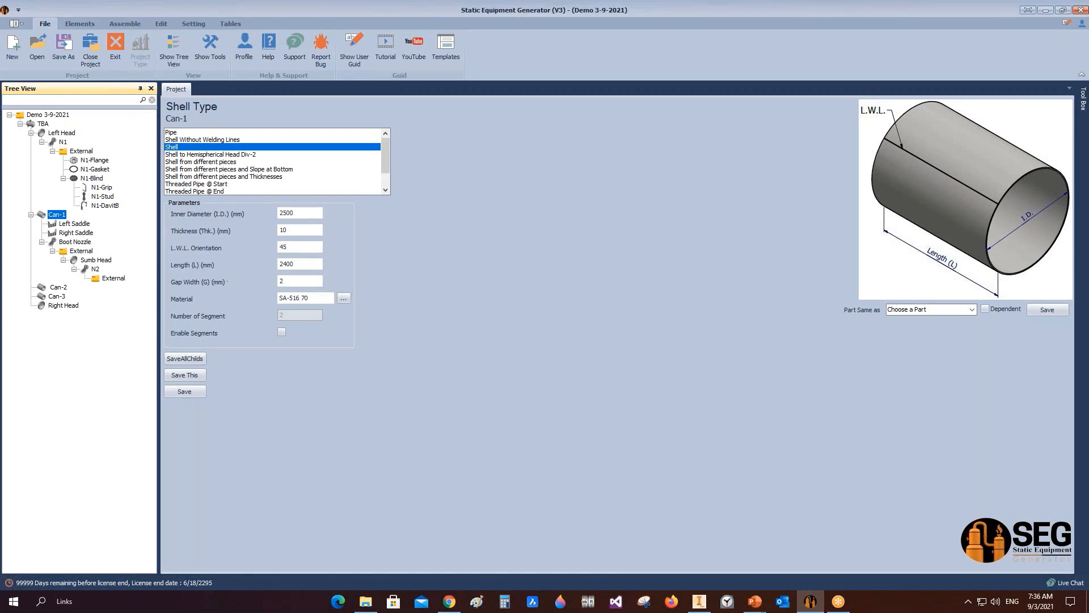
{"action": "left_click", "coordinate": [449, 601]}
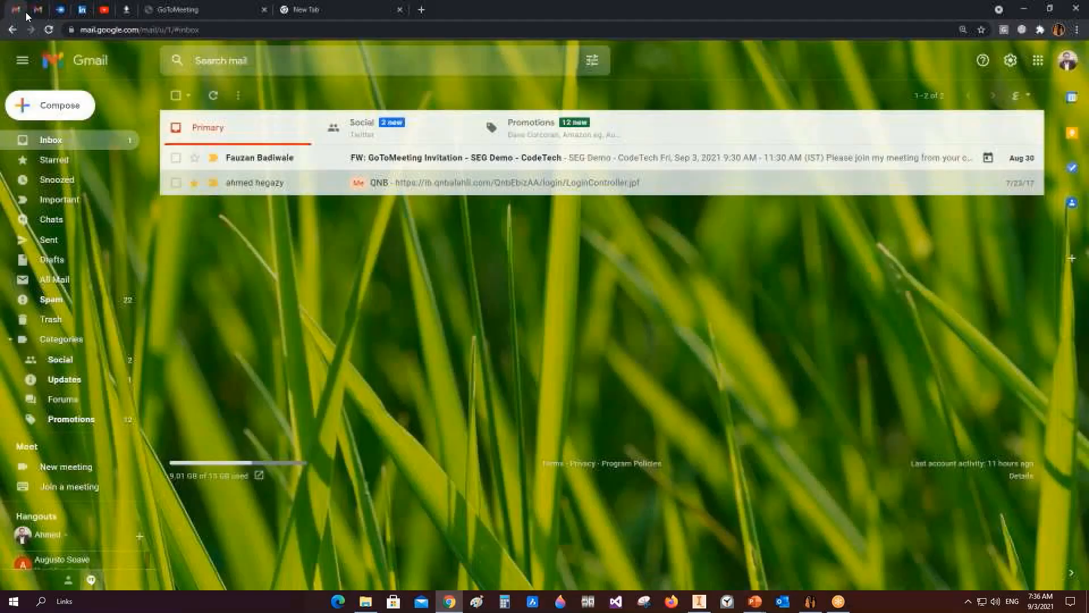
Step: In the browser, open the Lifting Simulation for Desalter Units Case-2 video from the YouTube channel and play it full screen
{"action": "left_click", "coordinate": [36, 10]}
{"action": "left_click", "coordinate": [104, 9]}
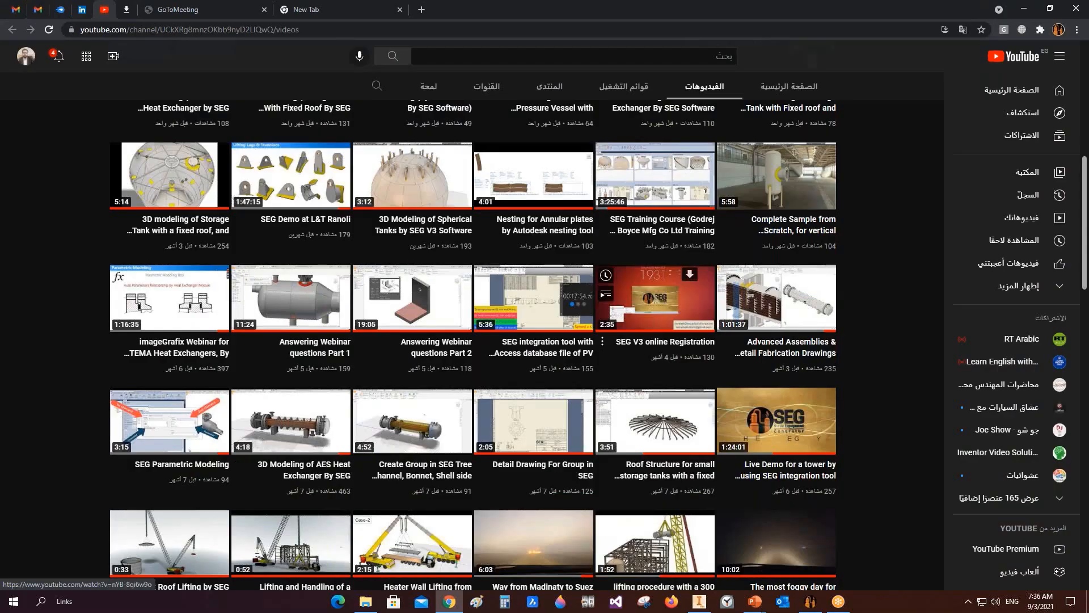
{"action": "right_click", "coordinate": [779, 376]}
{"action": "left_click", "coordinate": [812, 382]}
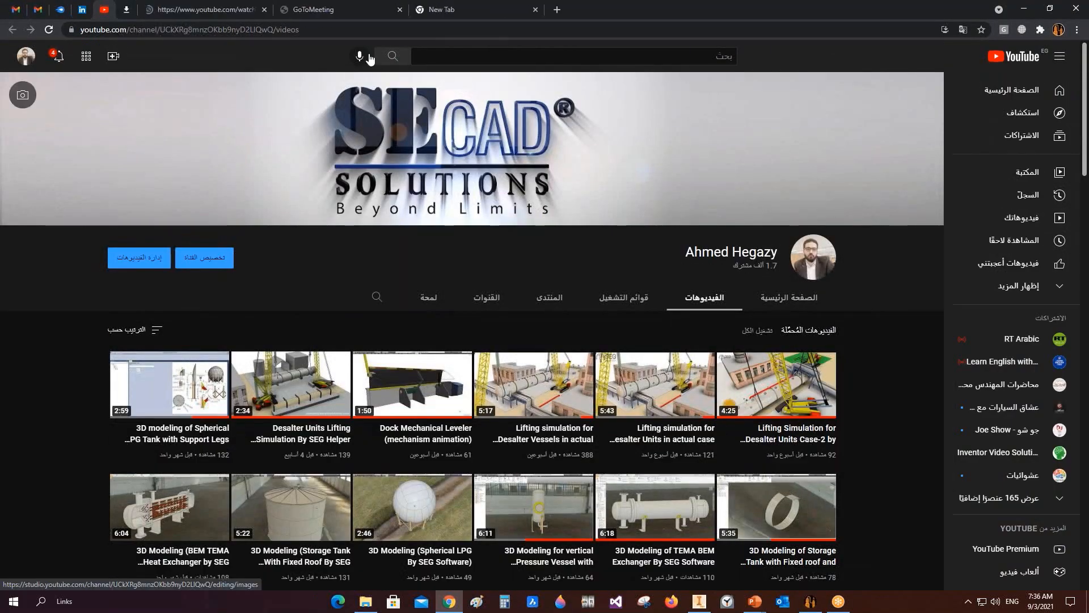
{"action": "left_click", "coordinate": [181, 9]}
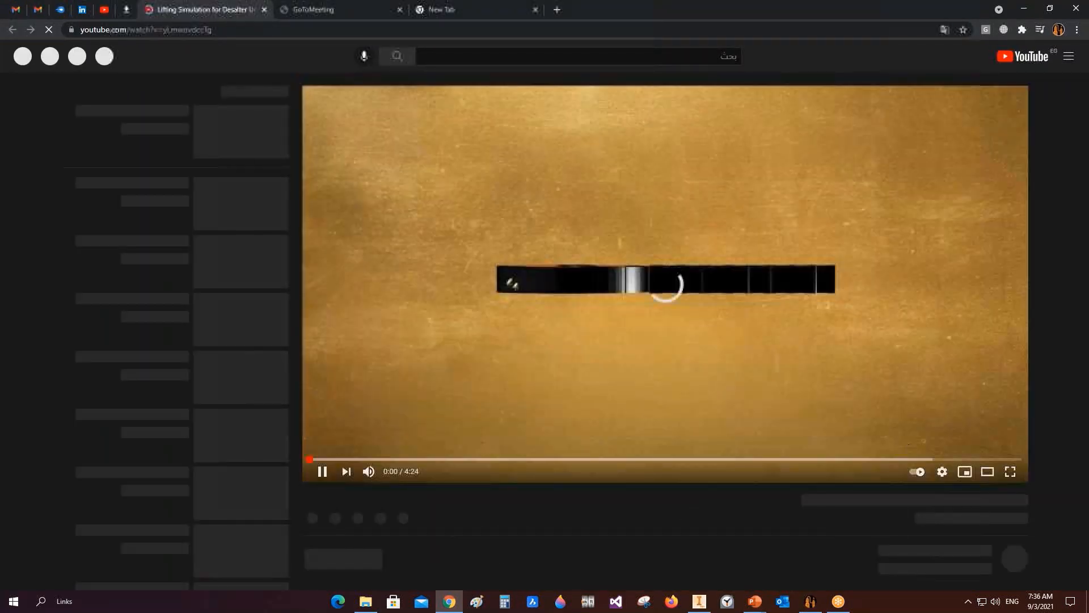
{"action": "left_click", "coordinate": [1007, 472]}
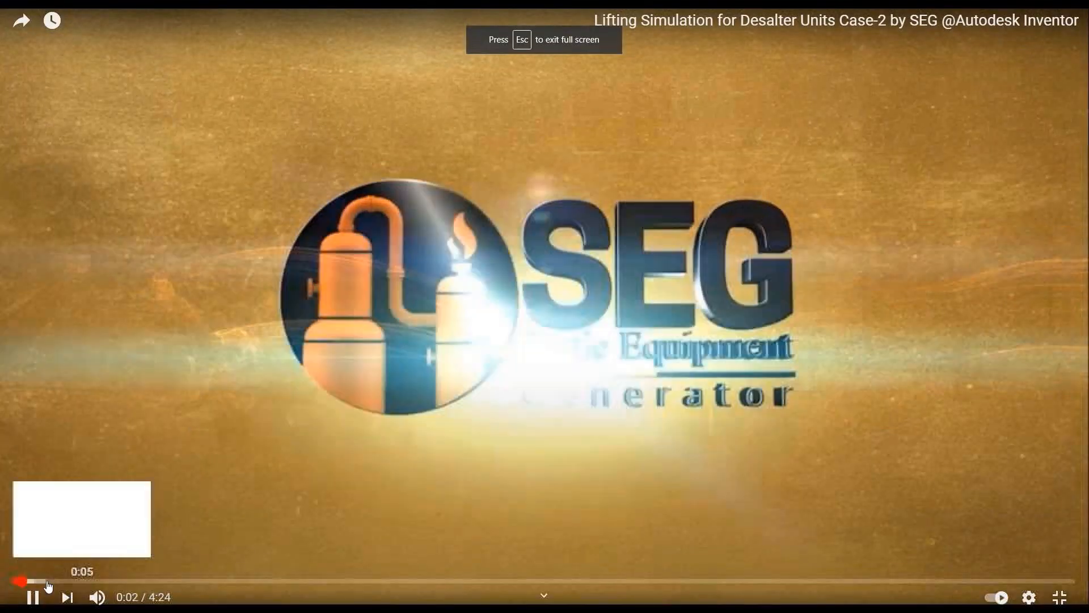
{"action": "left_click", "coordinate": [64, 581]}
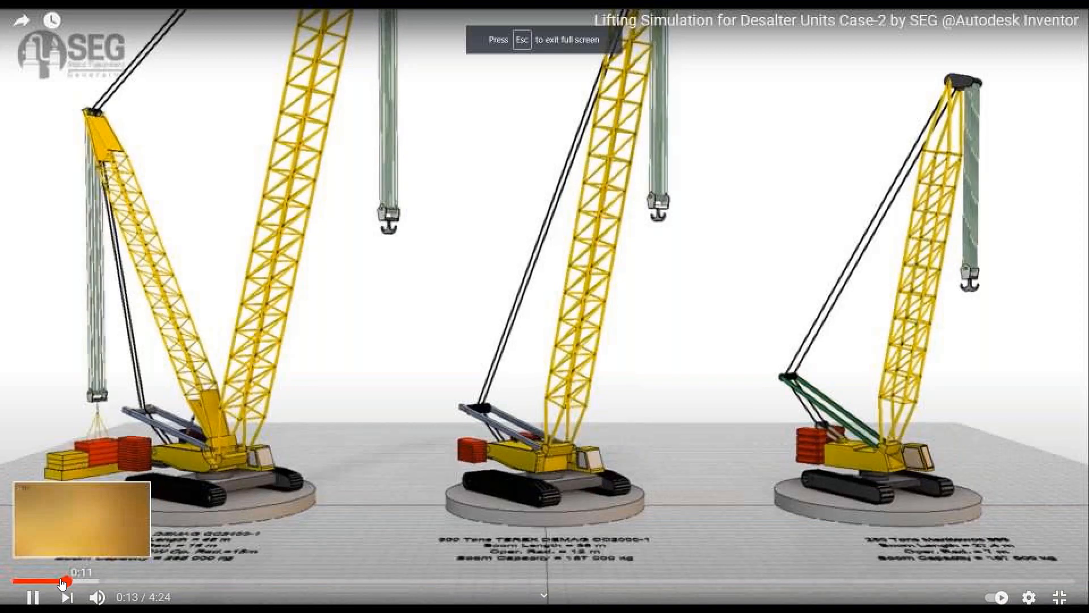
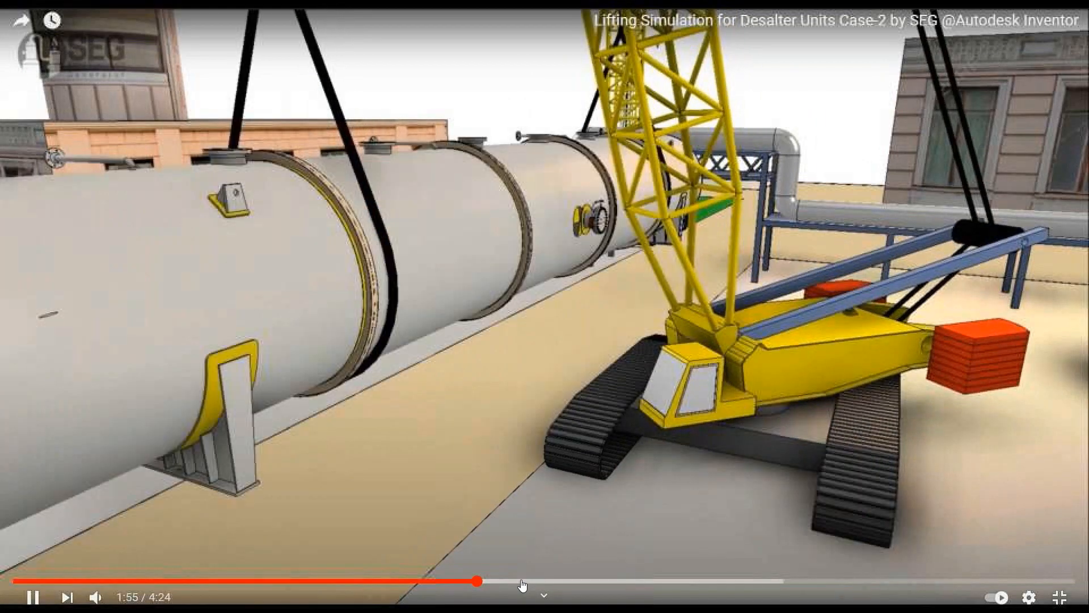
Step: Skim through the desalter lifting simulation video, then exit full screen and minimize the browser
{"action": "left_click", "coordinate": [528, 581]}
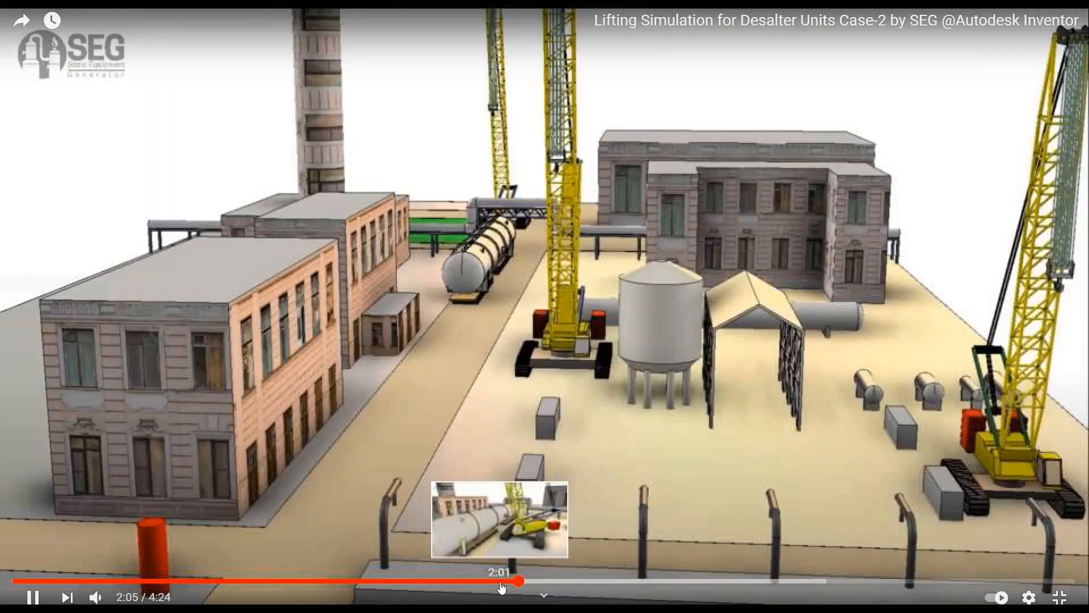
{"action": "left_click", "coordinate": [499, 581]}
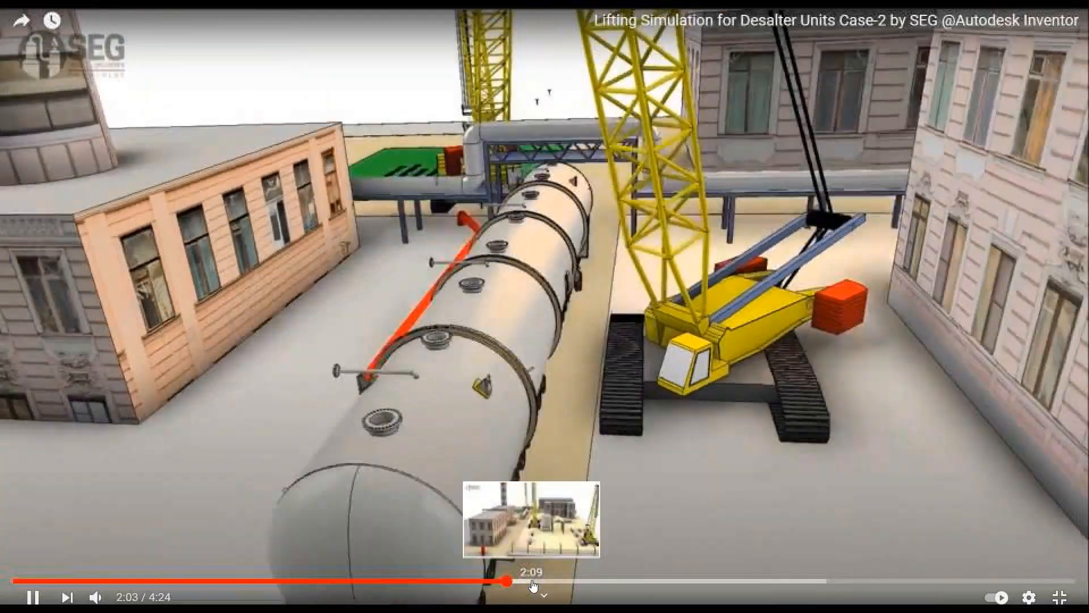
{"action": "left_click_drag", "start_coordinate": [533, 582], "coordinate": [627, 579]}
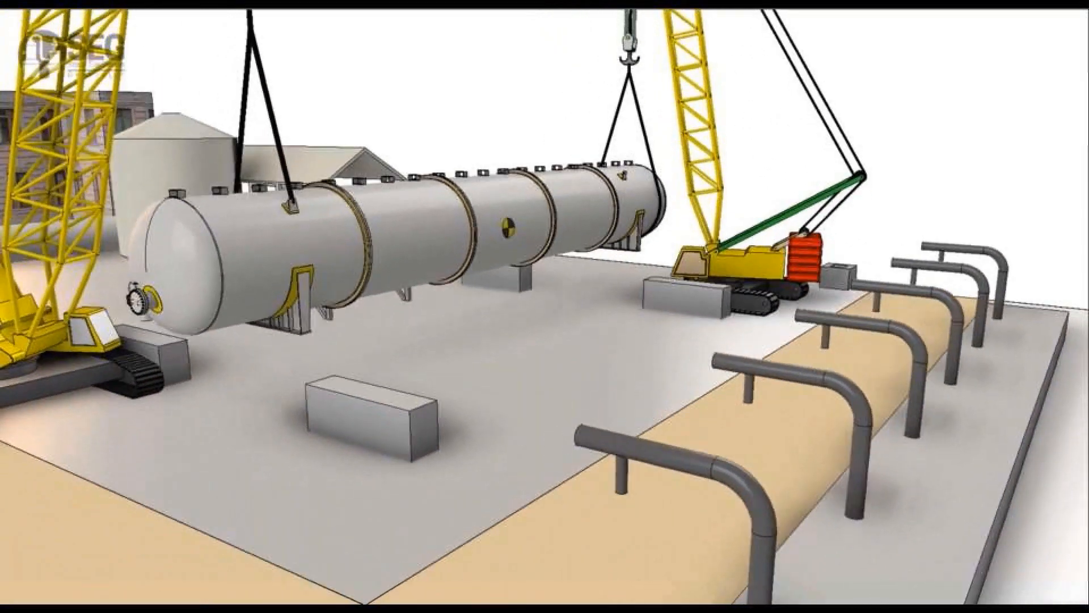
{"action": "mouse_move", "coordinate": [399, 328]}
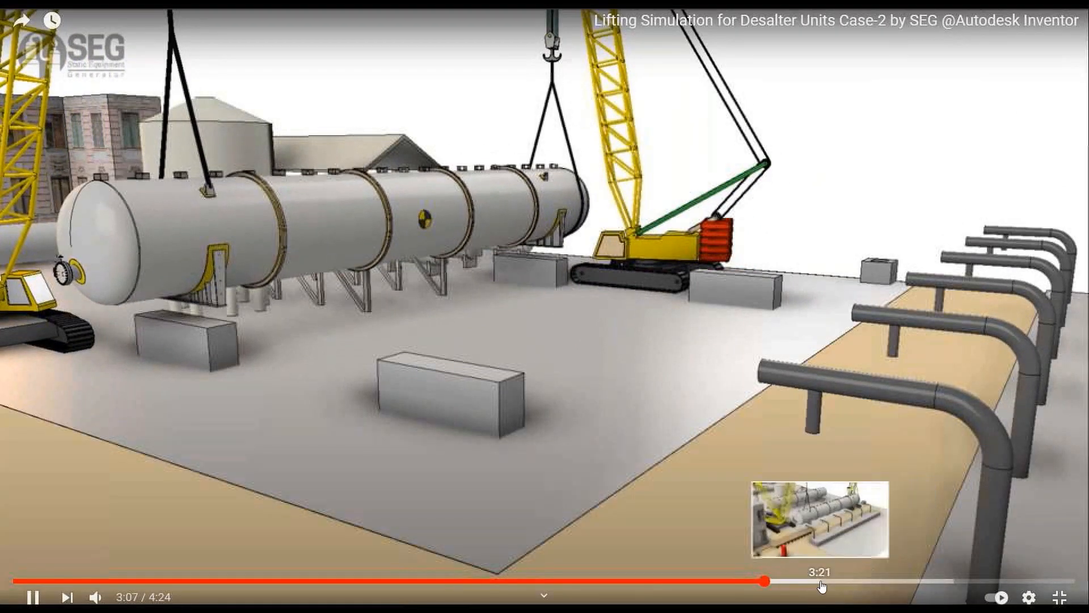
{"action": "left_click", "coordinate": [823, 581]}
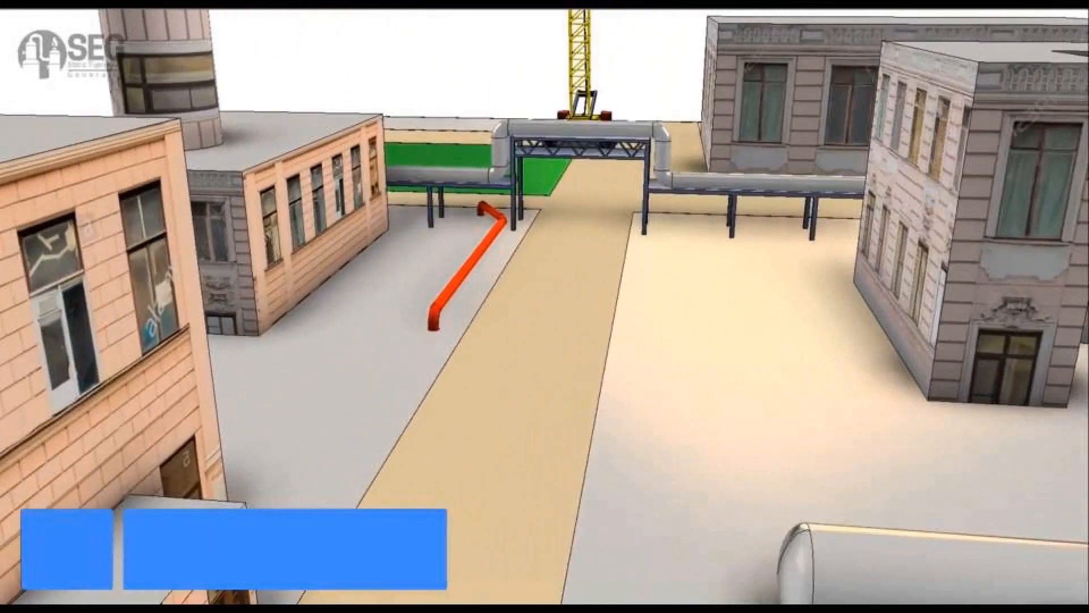
{"action": "key", "text": "Escape"}
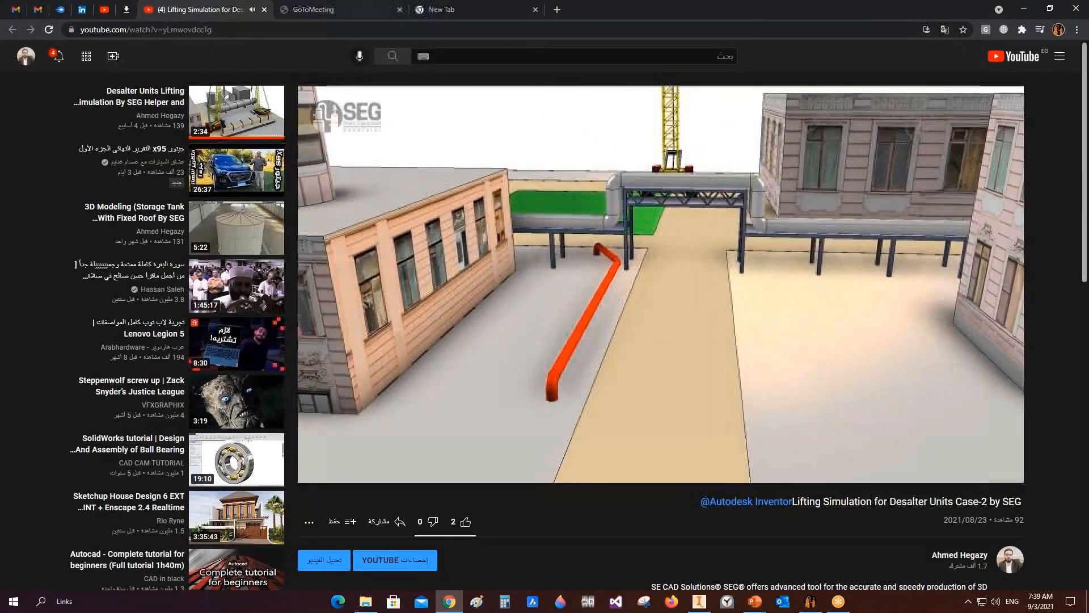
{"action": "left_click", "coordinate": [264, 10]}
{"action": "left_click", "coordinate": [1024, 9]}
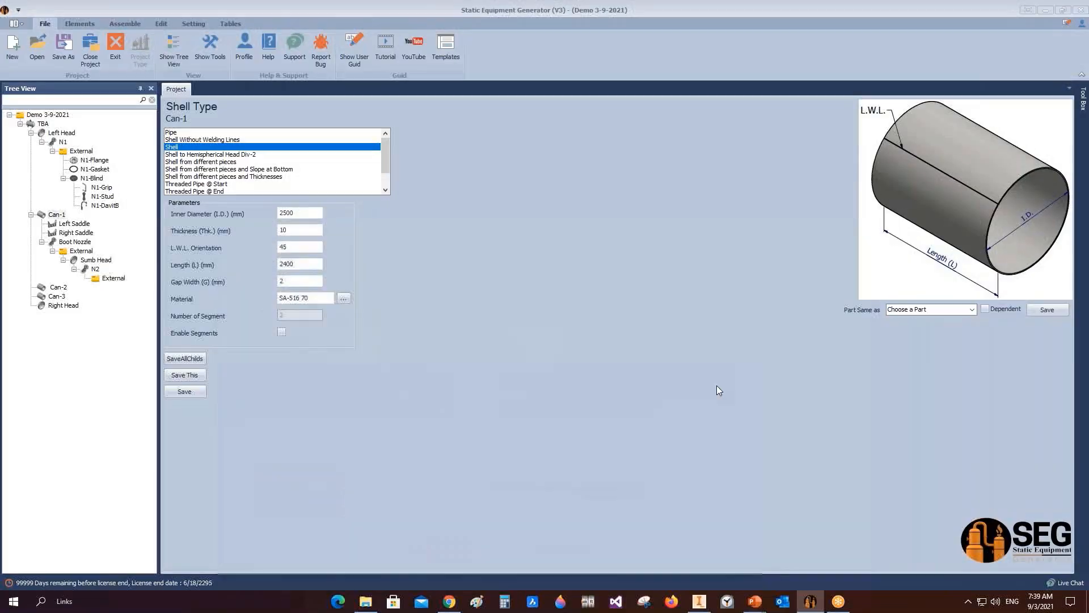
Step: Open the D-P-F-APC.seg project, saving the currently open project first
{"action": "left_click", "coordinate": [37, 44]}
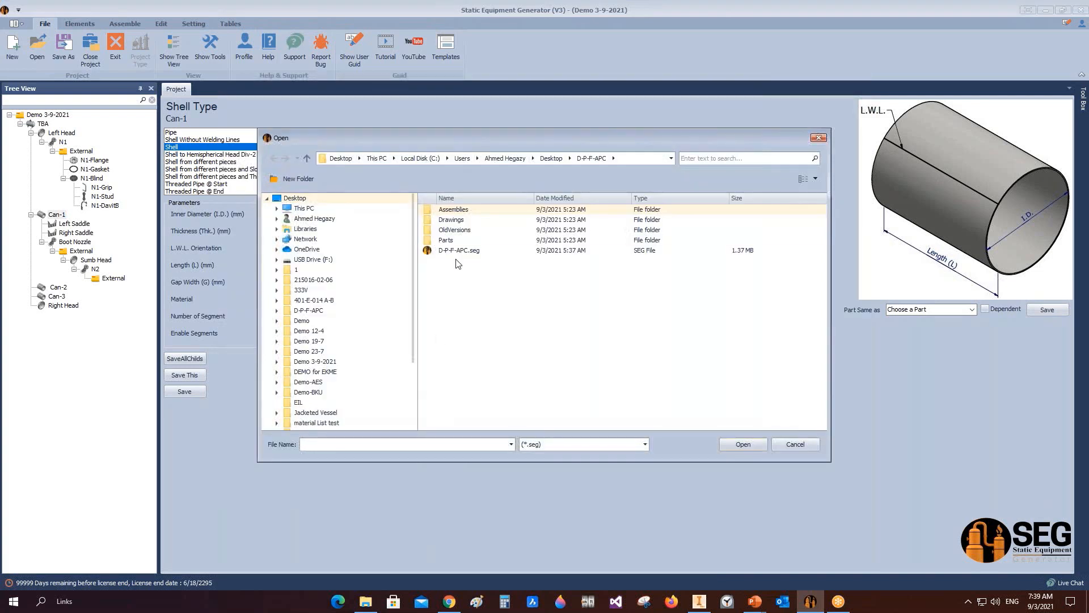
{"action": "double_click", "coordinate": [459, 250]}
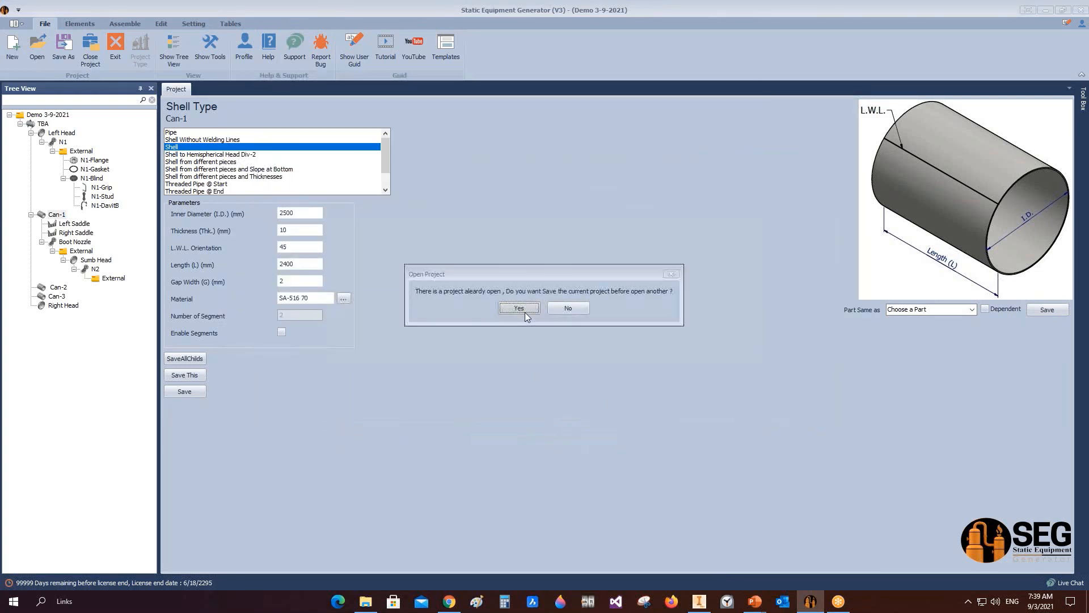
{"action": "left_click", "coordinate": [526, 312]}
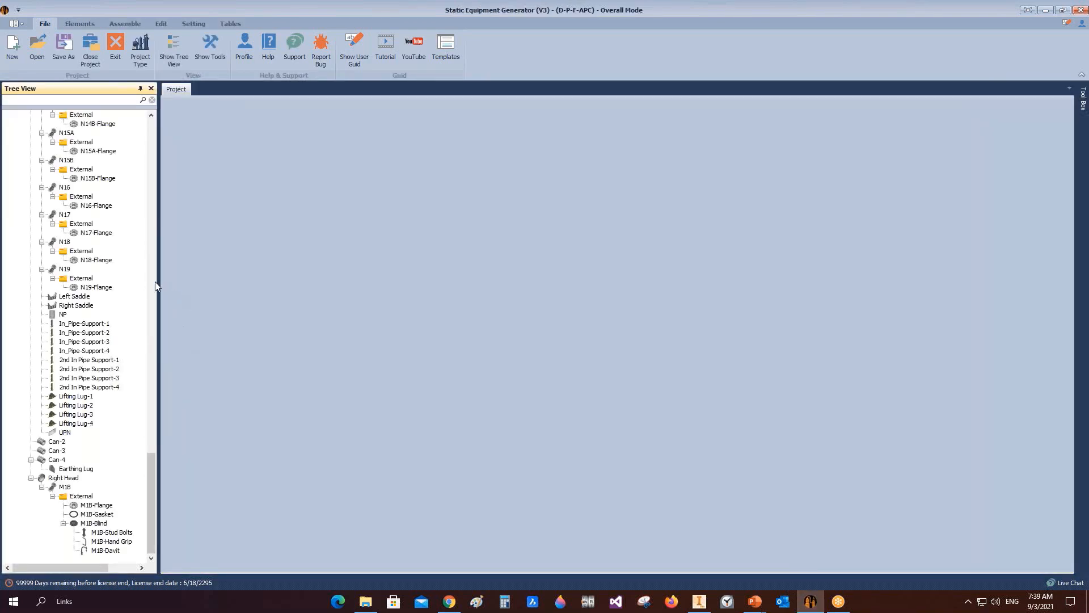
Step: Widen the Tree View panel and scroll the project tree back to its top
{"action": "left_click_drag", "start_coordinate": [156, 284], "coordinate": [216, 286]}
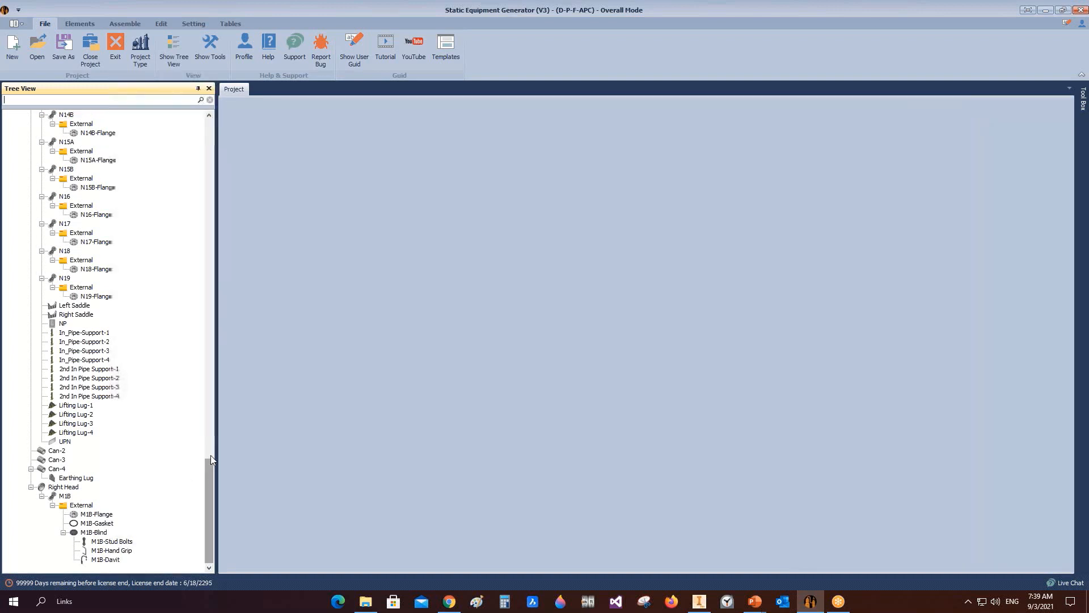
{"action": "left_click_drag", "start_coordinate": [209, 460], "coordinate": [210, 122]}
{"action": "left_click", "coordinate": [125, 24]}
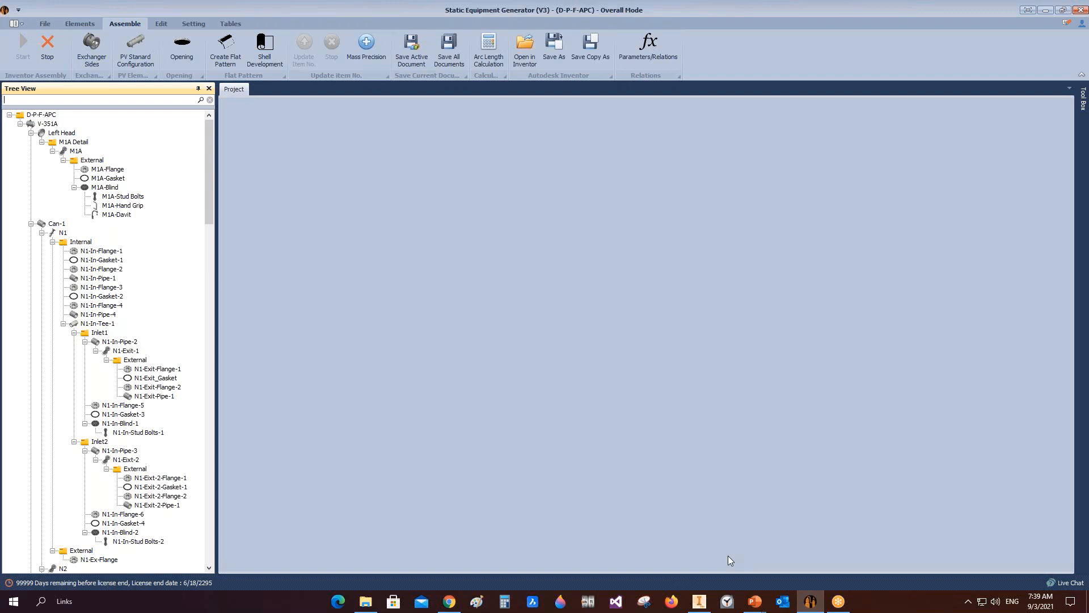
Step: Switch to Inventor and create a half section view of the vessel assembly through its head face
{"action": "left_click", "coordinate": [696, 606]}
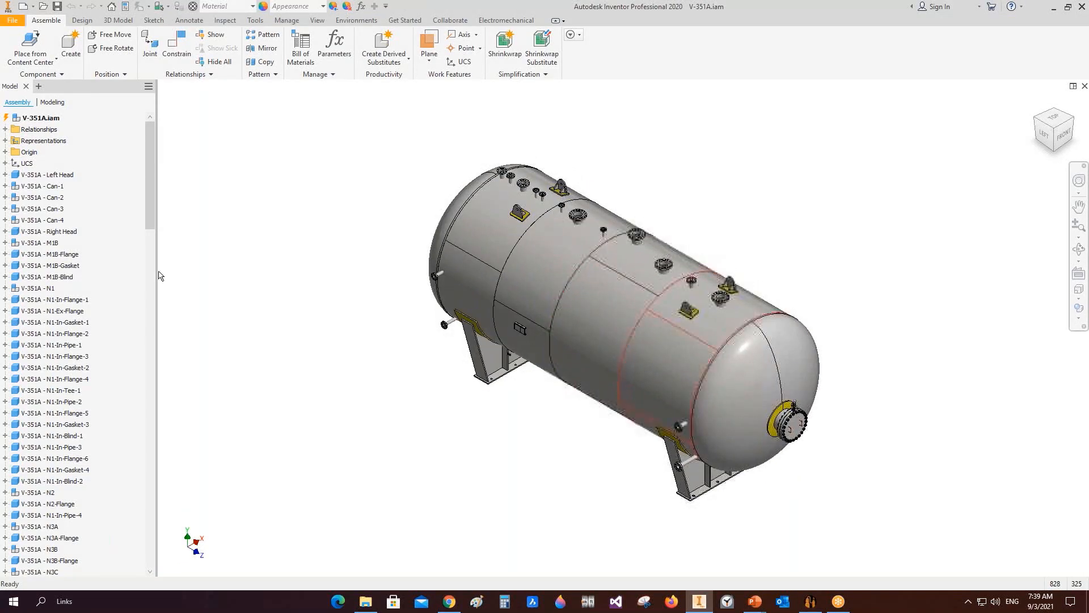
{"action": "left_click", "coordinate": [318, 21]}
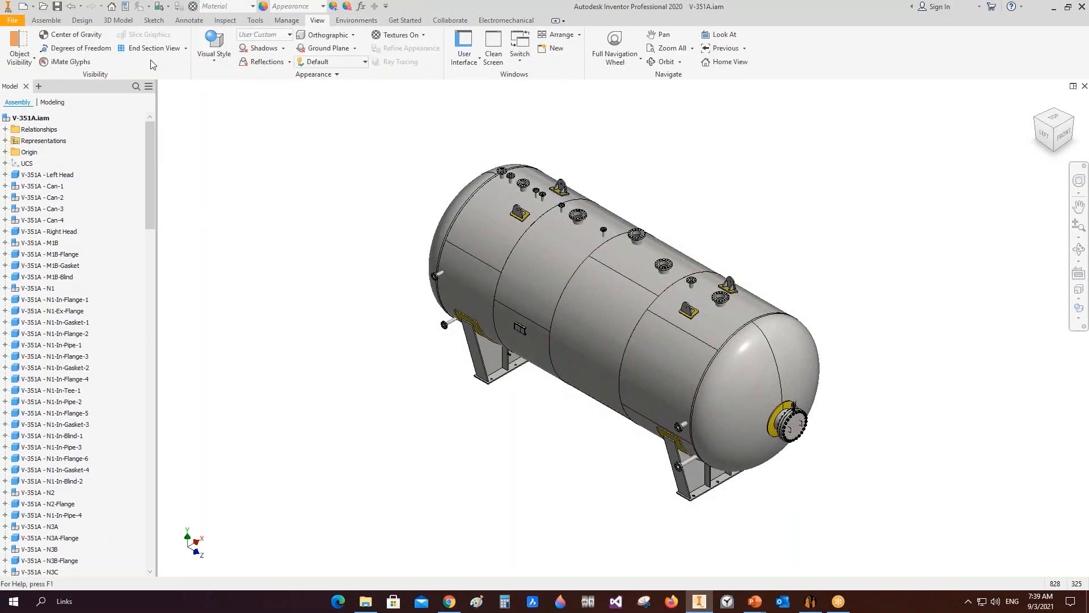
{"action": "left_click", "coordinate": [186, 49]}
{"action": "left_click", "coordinate": [171, 85]}
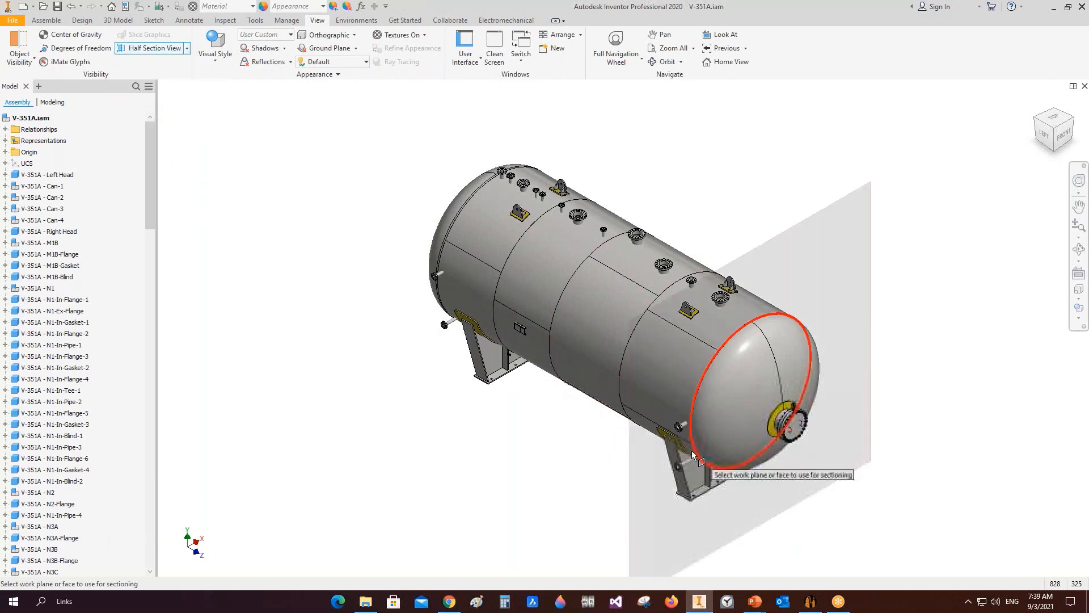
{"action": "scroll", "coordinate": [687, 434], "scroll_direction": "down", "scroll_amount": 4}
{"action": "left_click", "coordinate": [678, 409]}
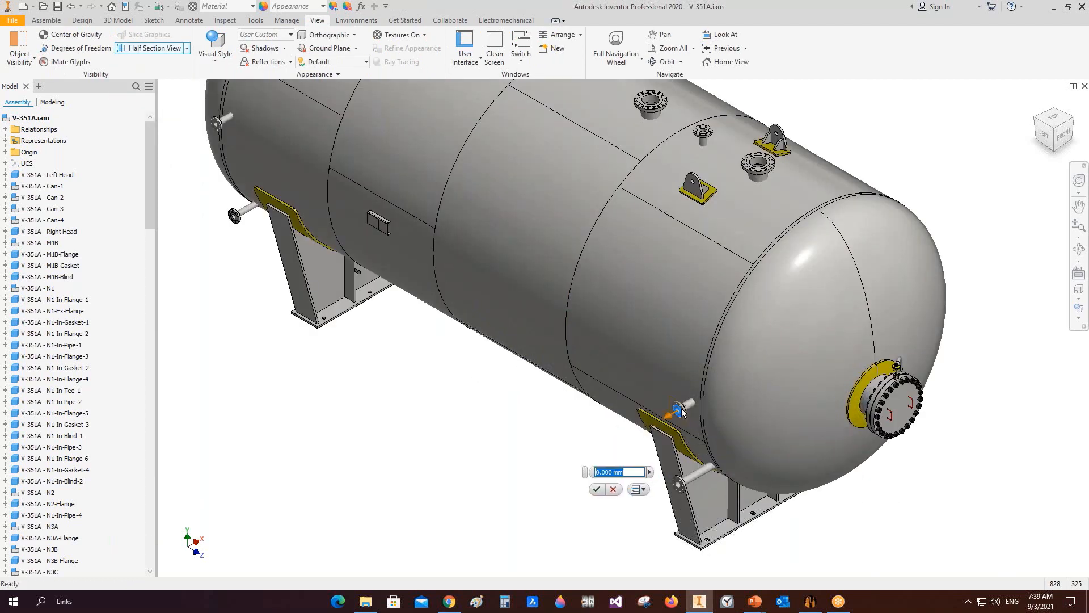
{"action": "left_click_drag", "start_coordinate": [698, 409], "coordinate": [755, 402]}
{"action": "left_click", "coordinate": [808, 367]}
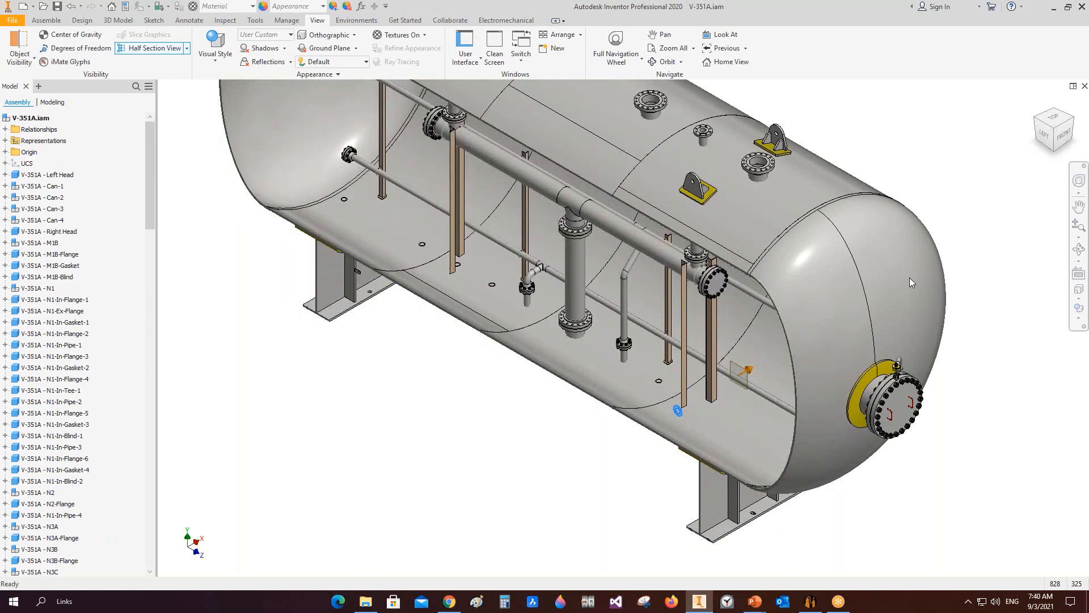
Step: Orbit and zoom around the sectioned vessel to inspect its internal piping
{"action": "left_click", "coordinate": [1079, 250]}
{"action": "left_click_drag", "start_coordinate": [499, 420], "coordinate": [584, 370]}
{"action": "scroll", "coordinate": [637, 347], "scroll_direction": "up", "scroll_amount": 4}
{"action": "scroll", "coordinate": [594, 382], "scroll_direction": "down", "scroll_amount": 2}
{"action": "right_click", "coordinate": [564, 369]}
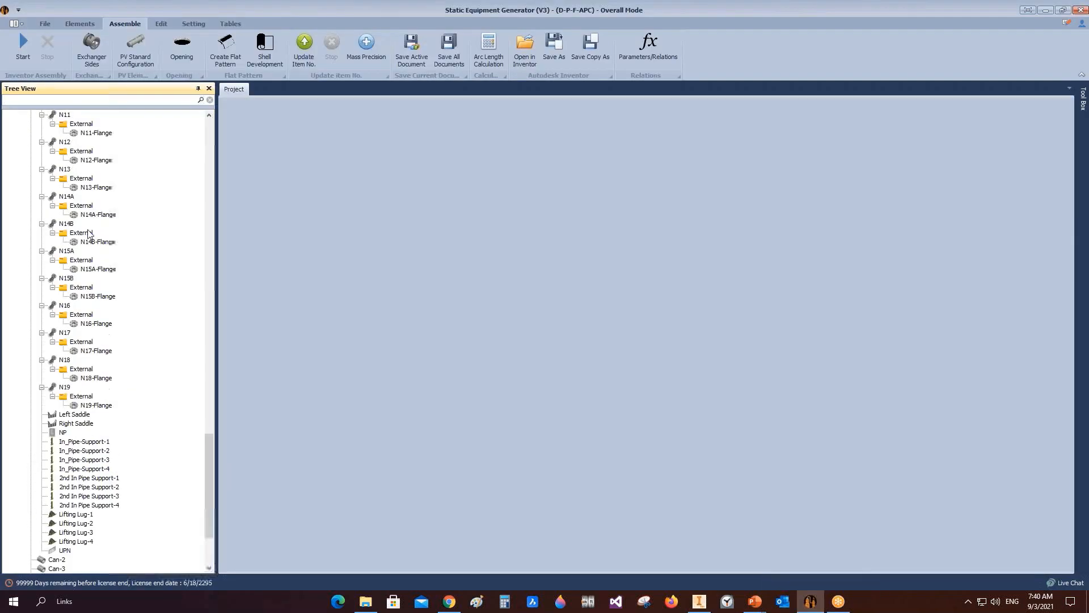
{"action": "scroll", "coordinate": [88, 234], "scroll_direction": "up", "scroll_amount": 8}
Step: Open the V-351A drawing from the vessel's context menu in the project tree and acknowledge the notification in Inventor
{"action": "left_click_drag", "start_coordinate": [215, 315], "coordinate": [206, 316]}
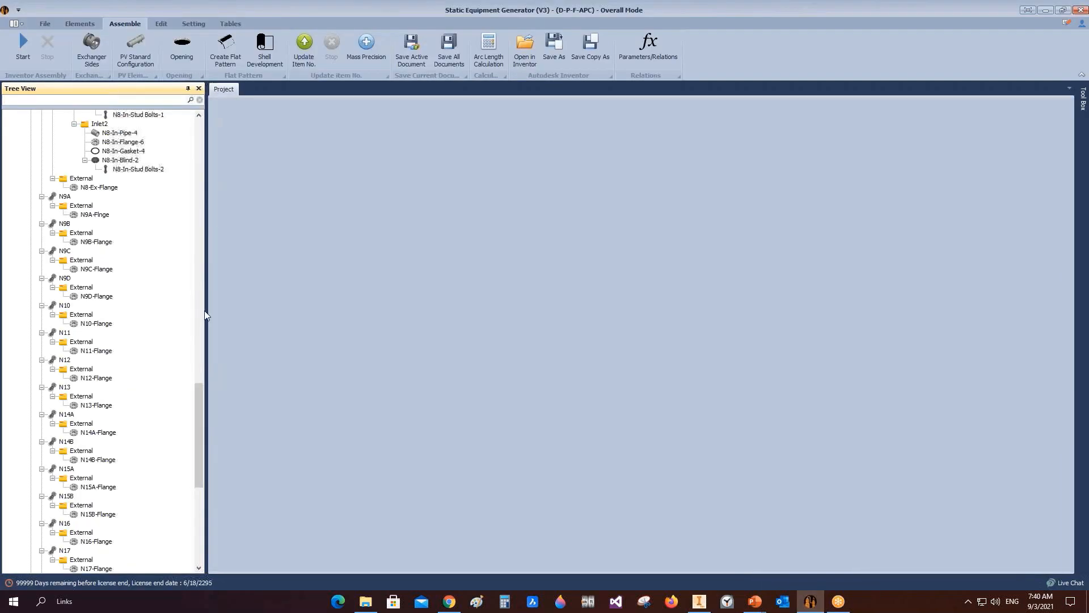
{"action": "left_click_drag", "start_coordinate": [200, 393], "coordinate": [195, 114]}
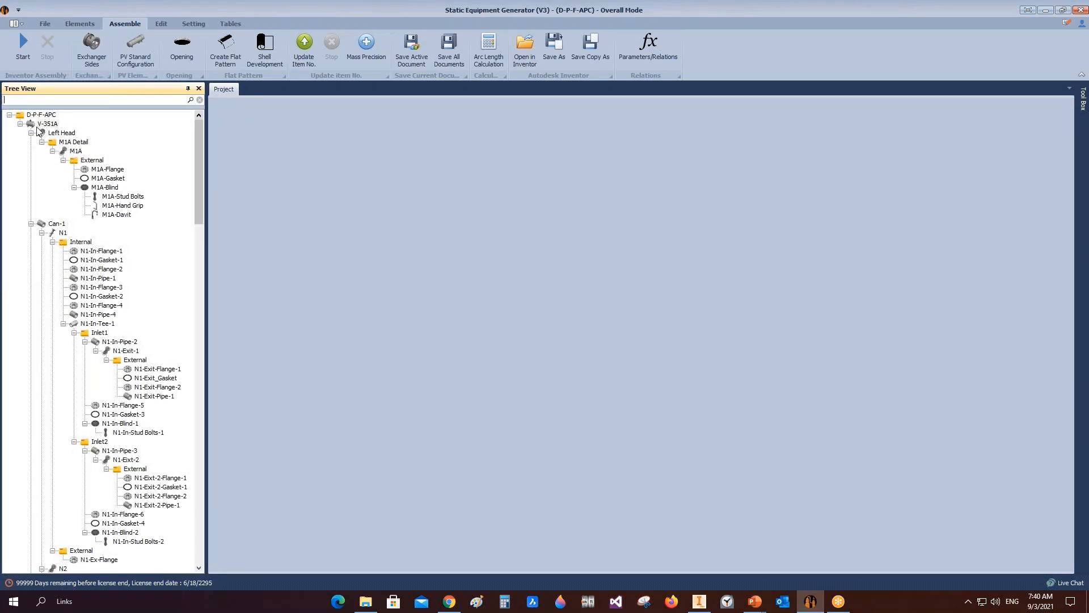
{"action": "right_click", "coordinate": [107, 124]}
{"action": "left_click", "coordinate": [214, 188]}
{"action": "left_click", "coordinate": [703, 607]}
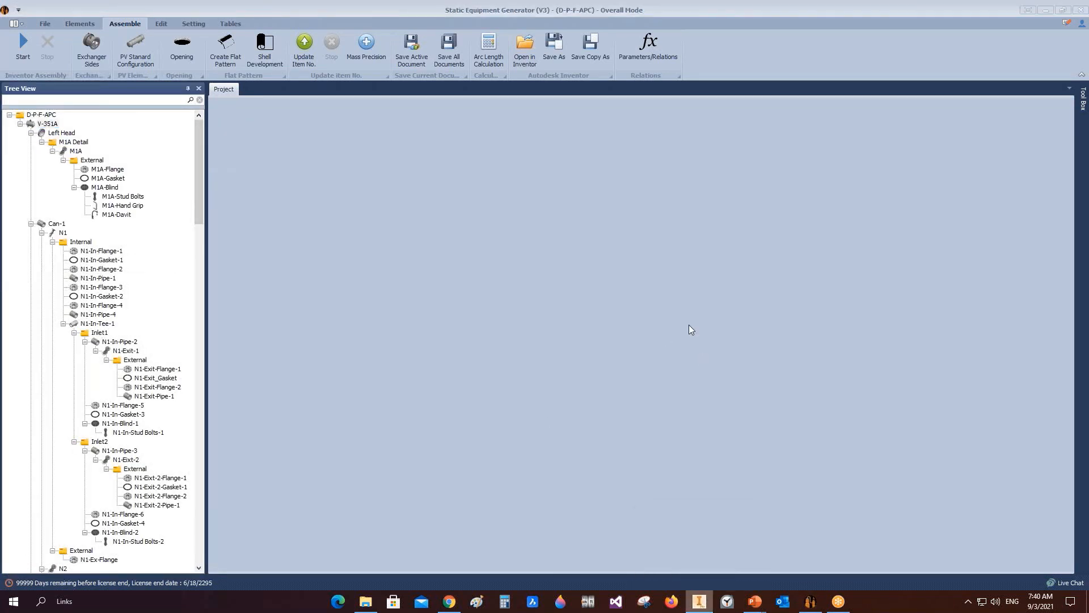
{"action": "left_click", "coordinate": [895, 475]}
{"action": "mouse_move", "coordinate": [701, 607]}
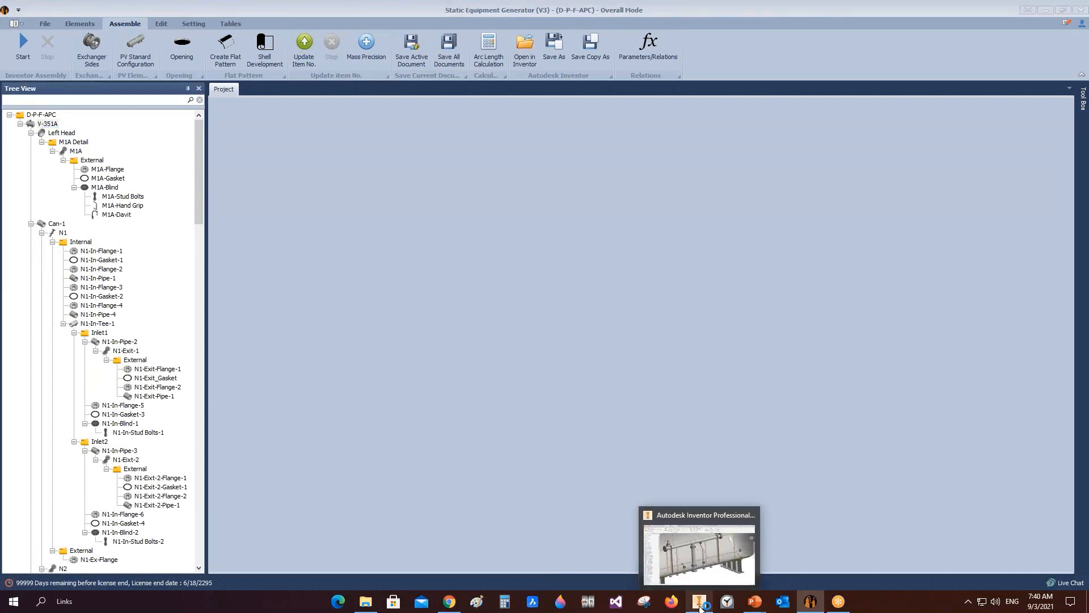
{"action": "left_click", "coordinate": [713, 566]}
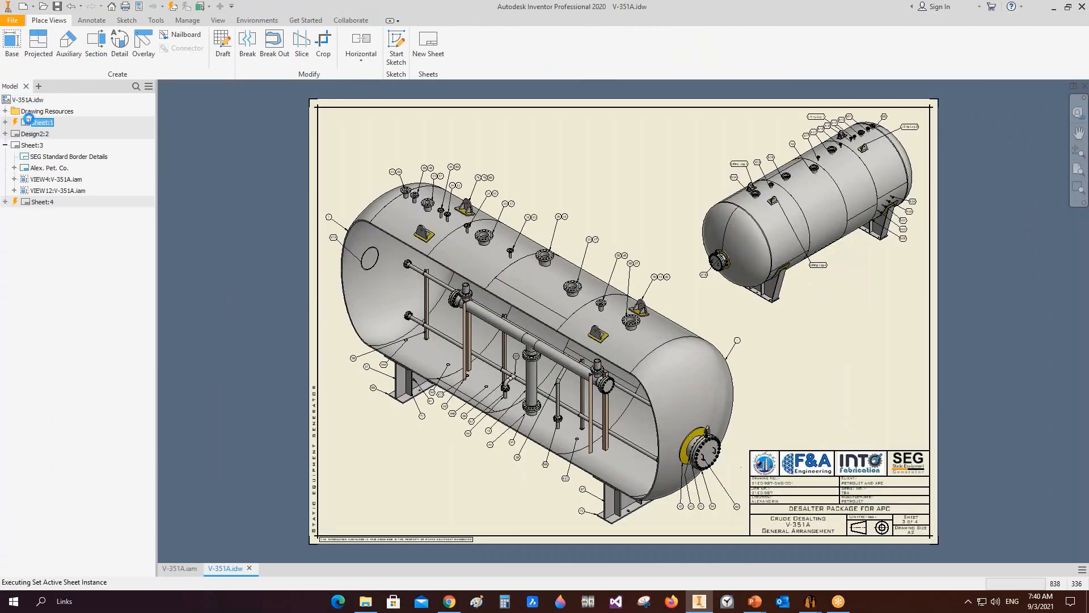
{"action": "mouse_move", "coordinate": [821, 607]}
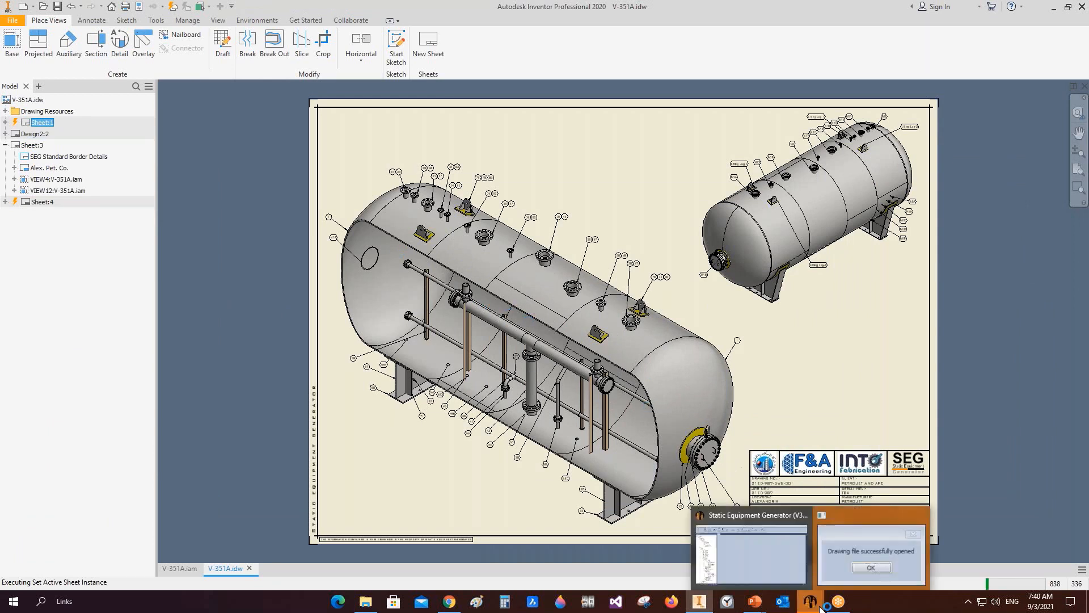
{"action": "left_click", "coordinate": [867, 544]}
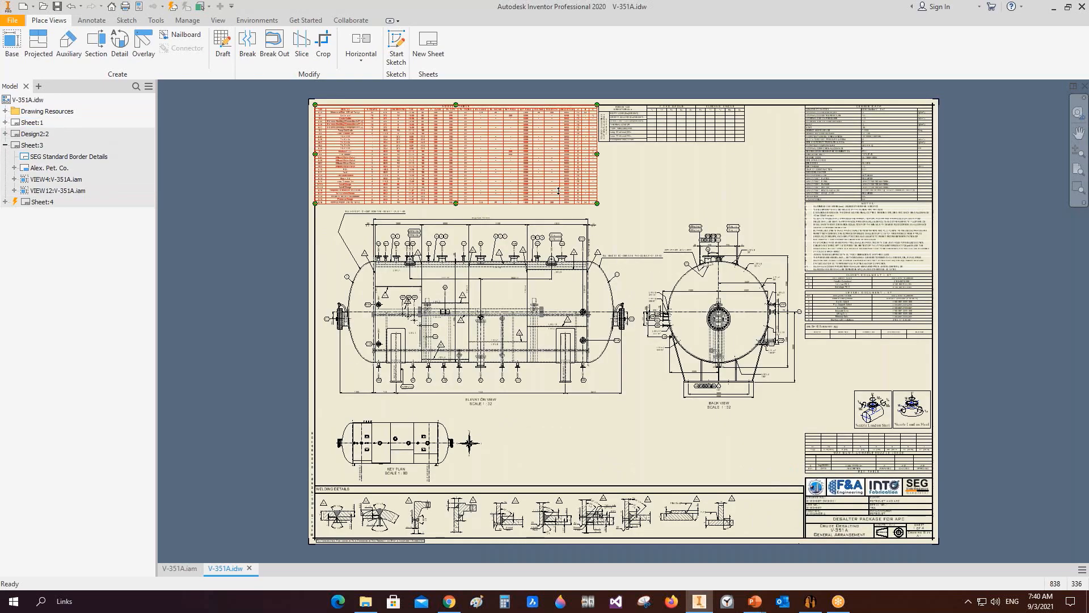
Step: Zoom, pan and switch between the drawing sheets to examine the nozzle table, views, title block and material list
{"action": "scroll", "coordinate": [383, 168], "scroll_direction": "down", "scroll_amount": 4}
{"action": "middle_click_drag", "start_coordinate": [382, 168], "coordinate": [494, 267]}
{"action": "scroll", "coordinate": [310, 144], "scroll_direction": "down", "scroll_amount": 7}
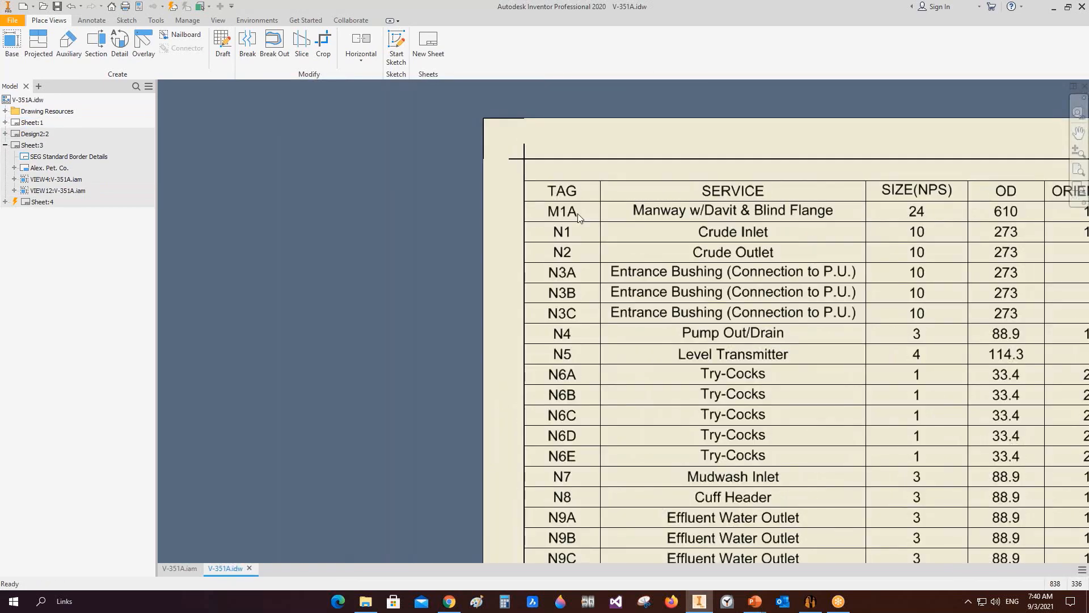
{"action": "scroll", "coordinate": [581, 219], "scroll_direction": "up", "scroll_amount": 1}
{"action": "middle_click_drag", "start_coordinate": [581, 219], "coordinate": [354, 111]}
{"action": "scroll", "coordinate": [392, 147], "scroll_direction": "up", "scroll_amount": 3}
{"action": "scroll", "coordinate": [455, 162], "scroll_direction": "up", "scroll_amount": 3}
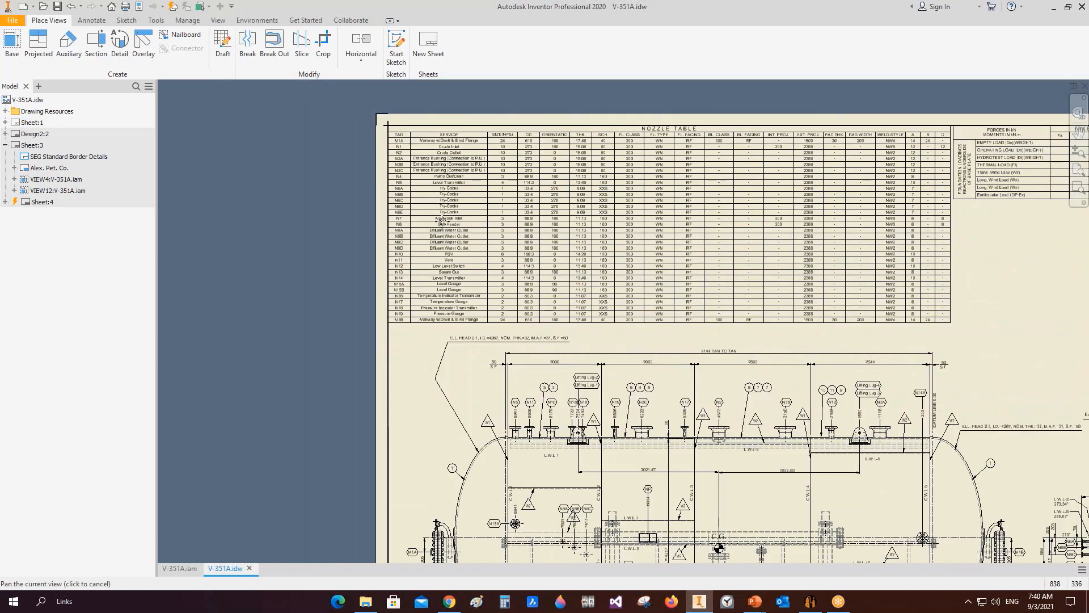
{"action": "middle_click_drag", "start_coordinate": [455, 162], "coordinate": [218, 135]}
{"action": "scroll", "coordinate": [471, 188], "scroll_direction": "up", "scroll_amount": 5}
{"action": "scroll", "coordinate": [765, 408], "scroll_direction": "down", "scroll_amount": 5}
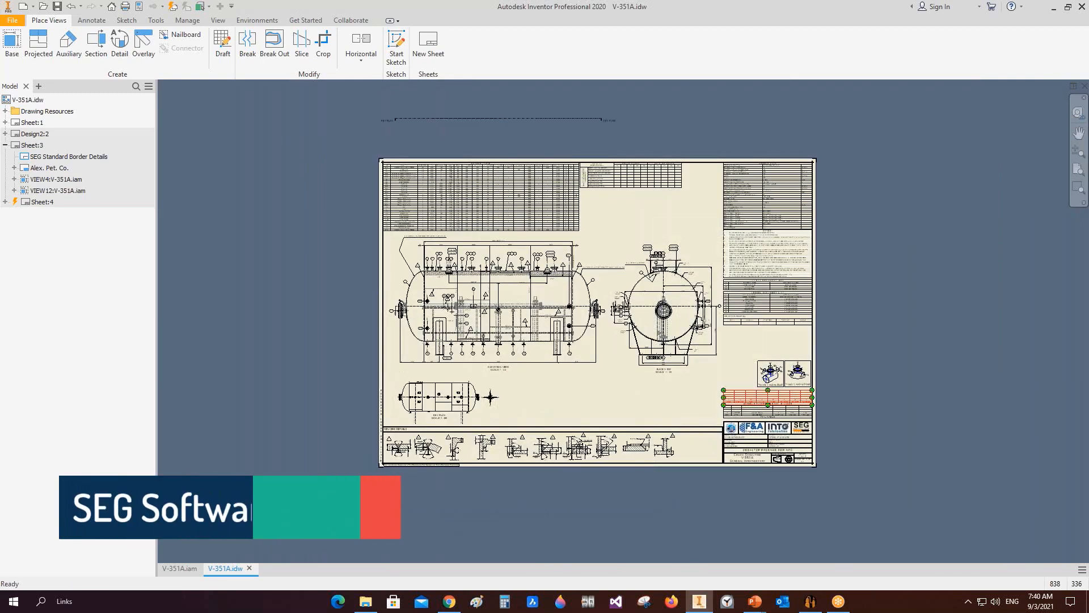
{"action": "scroll", "coordinate": [764, 409], "scroll_direction": "down", "scroll_amount": 3}
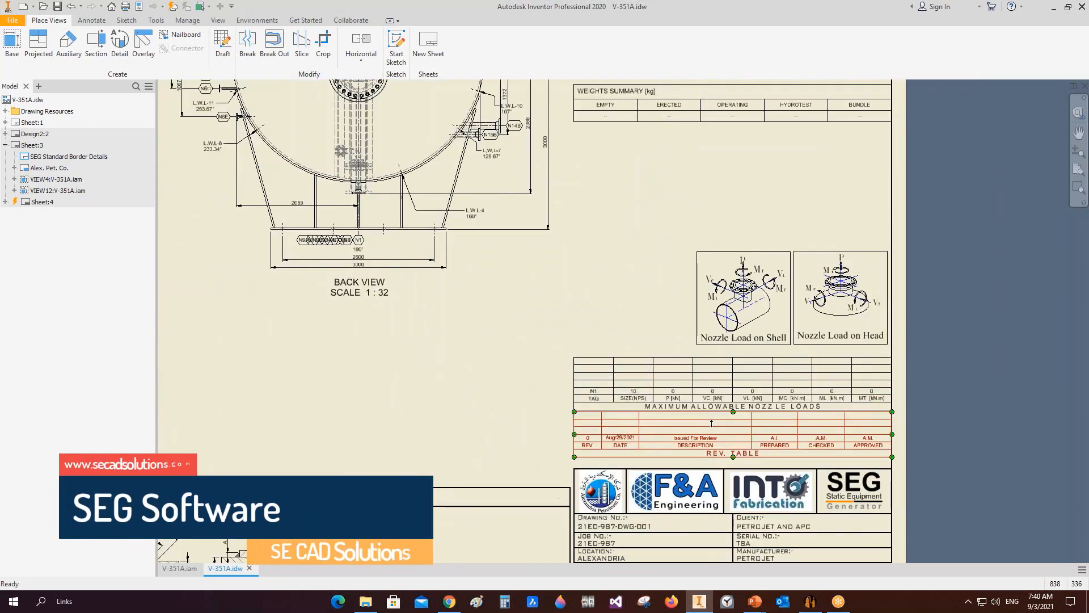
{"action": "scroll", "coordinate": [711, 423], "scroll_direction": "up", "scroll_amount": 6}
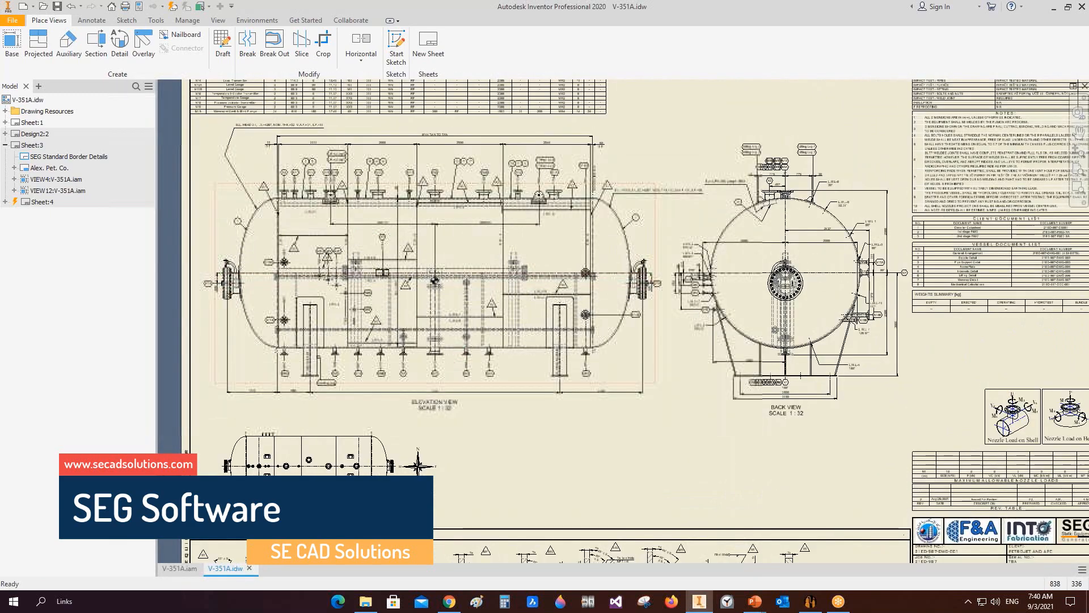
{"action": "scroll", "coordinate": [459, 210], "scroll_direction": "down", "scroll_amount": 4}
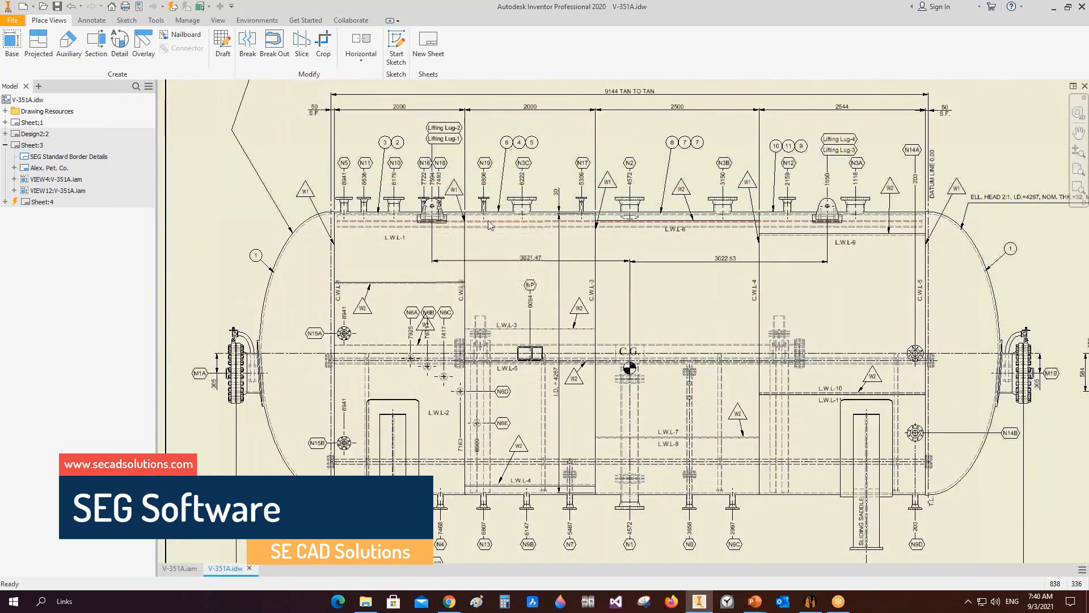
{"action": "scroll", "coordinate": [488, 220], "scroll_direction": "up", "scroll_amount": 3}
{"action": "double_click", "coordinate": [18, 136]}
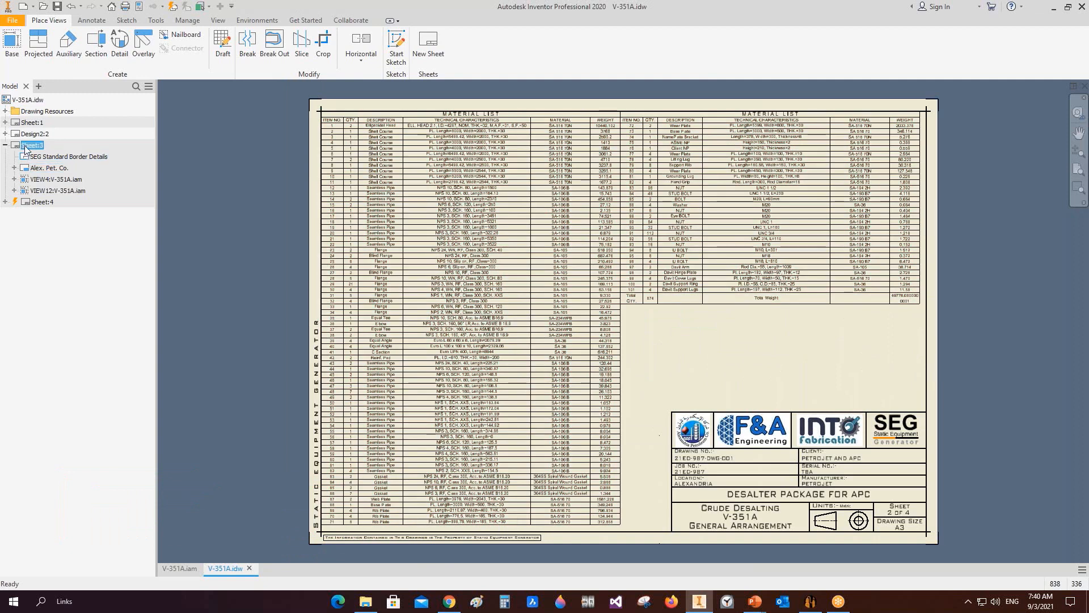
{"action": "double_click", "coordinate": [41, 202]}
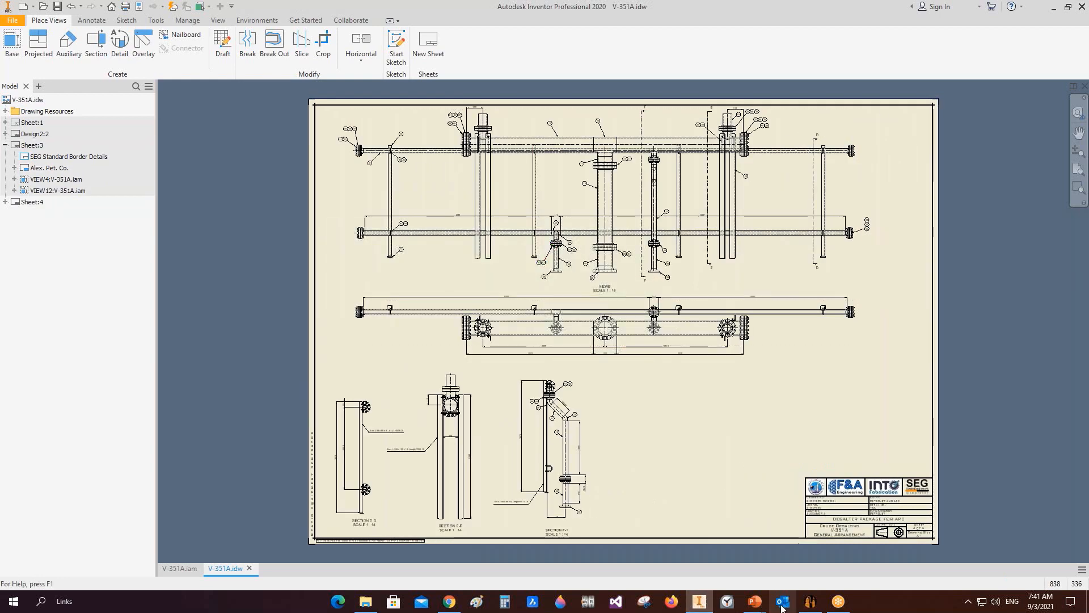
Step: Switch to SEG and open the Right Saddle drawing from its item in the project tree, acknowledging the notice
{"action": "left_click", "coordinate": [811, 601]}
{"action": "scroll", "coordinate": [116, 363], "scroll_direction": "down", "scroll_amount": 10}
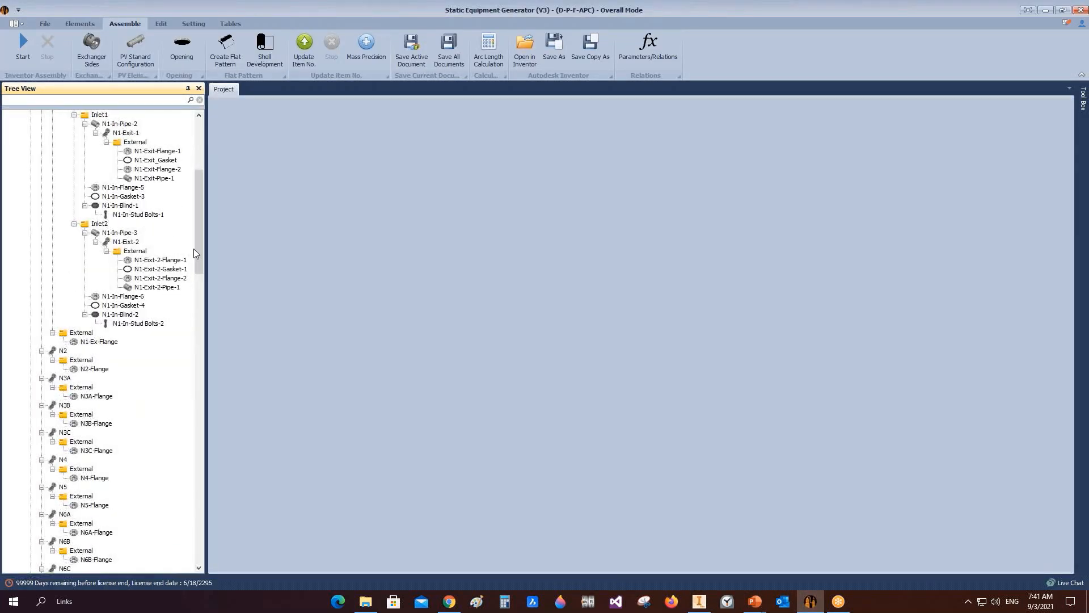
{"action": "left_click_drag", "start_coordinate": [193, 248], "coordinate": [201, 530]}
{"action": "right_click", "coordinate": [91, 387]}
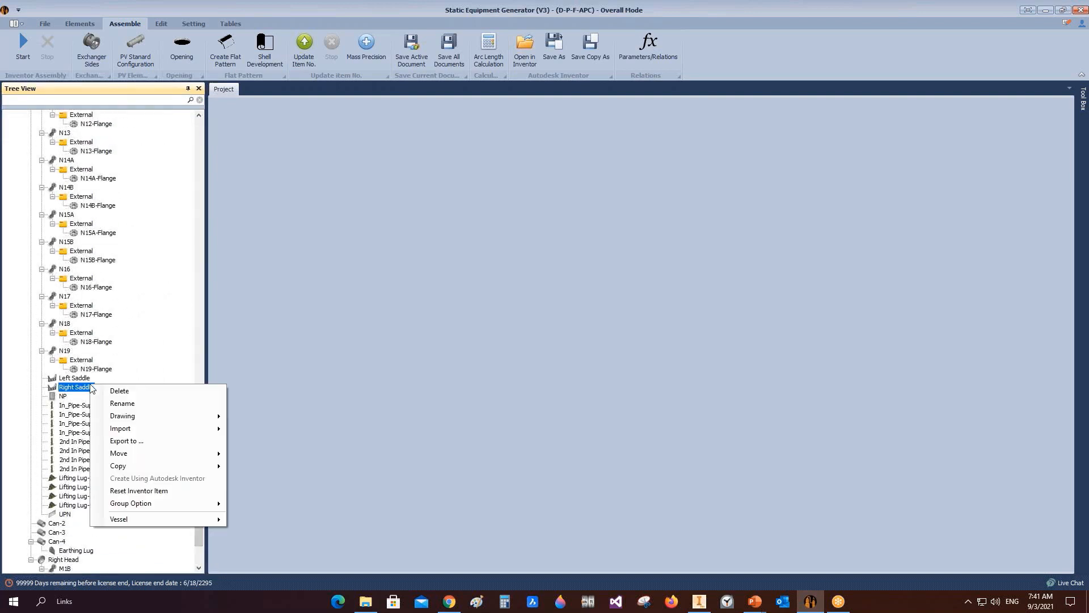
{"action": "mouse_move", "coordinate": [199, 416]}
{"action": "left_click", "coordinate": [267, 442]}
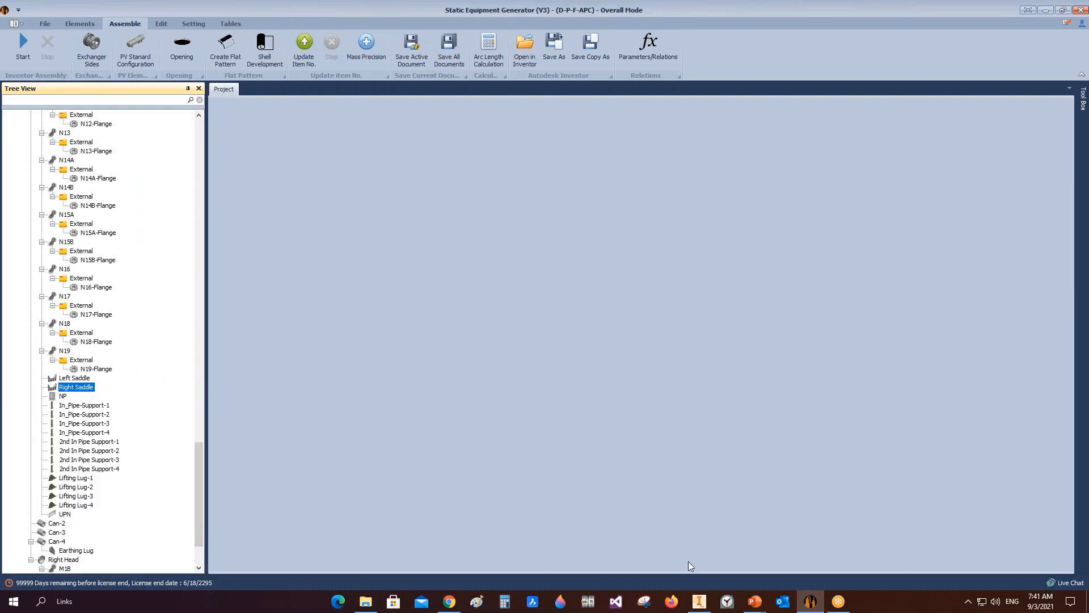
{"action": "left_click", "coordinate": [702, 599]}
{"action": "left_click", "coordinate": [544, 308]}
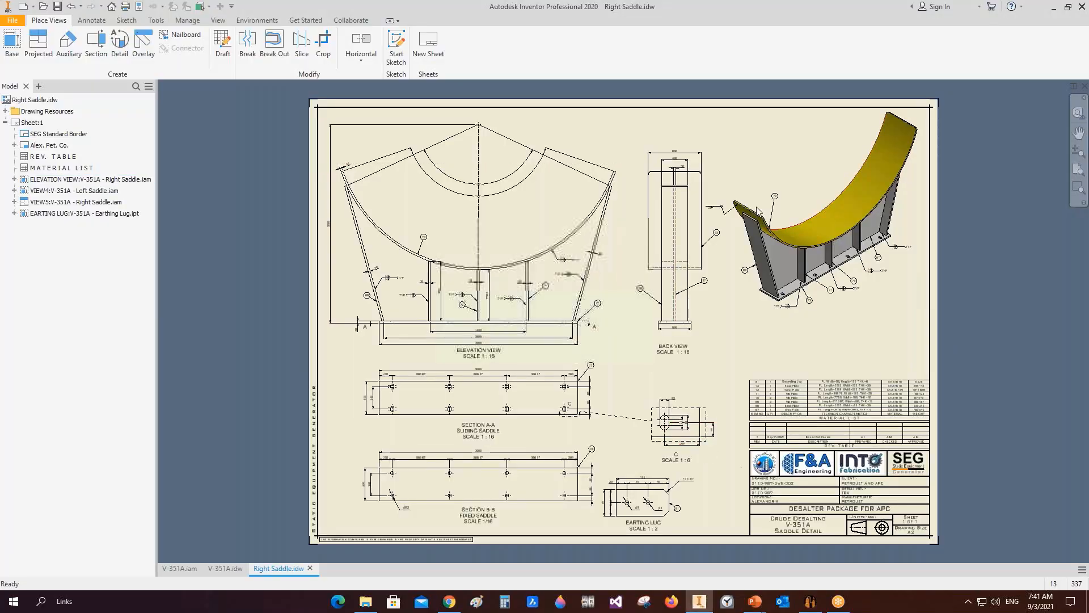
Step: Open the NP nameplate drawing from its item in the SEG project tree
{"action": "left_click", "coordinate": [810, 601]}
{"action": "left_click", "coordinate": [63, 396]}
{"action": "right_click", "coordinate": [63, 399]}
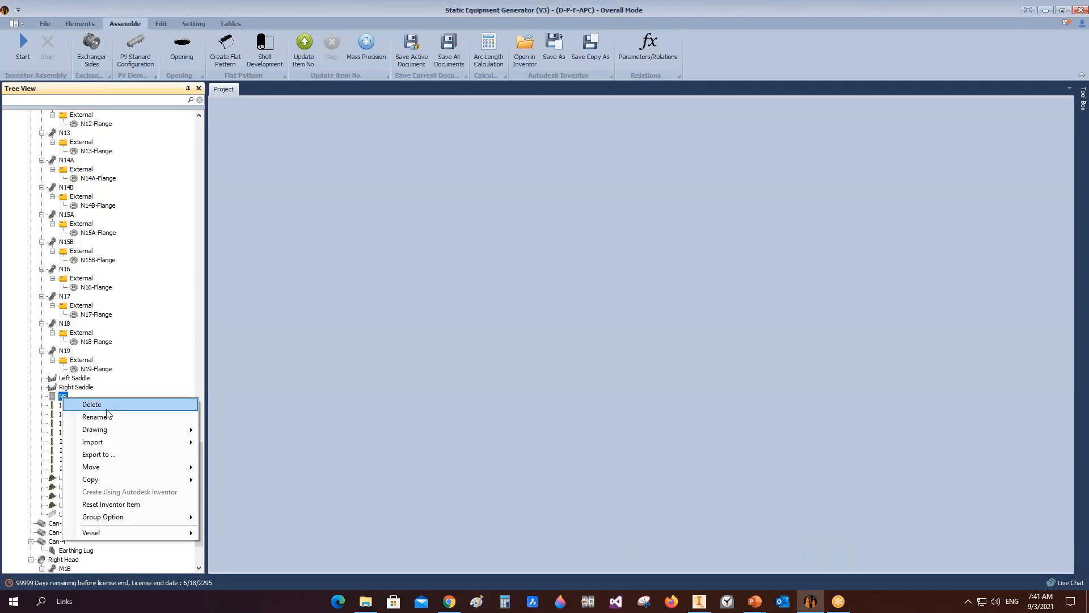
{"action": "mouse_move", "coordinate": [114, 429]}
{"action": "left_click", "coordinate": [249, 456]}
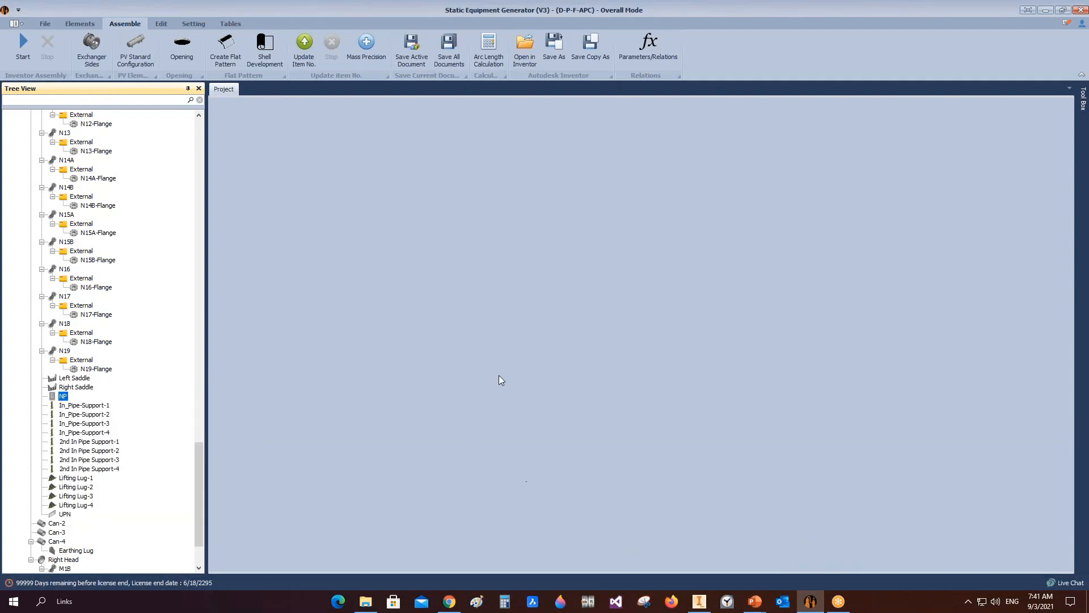
{"action": "left_click", "coordinate": [563, 307]}
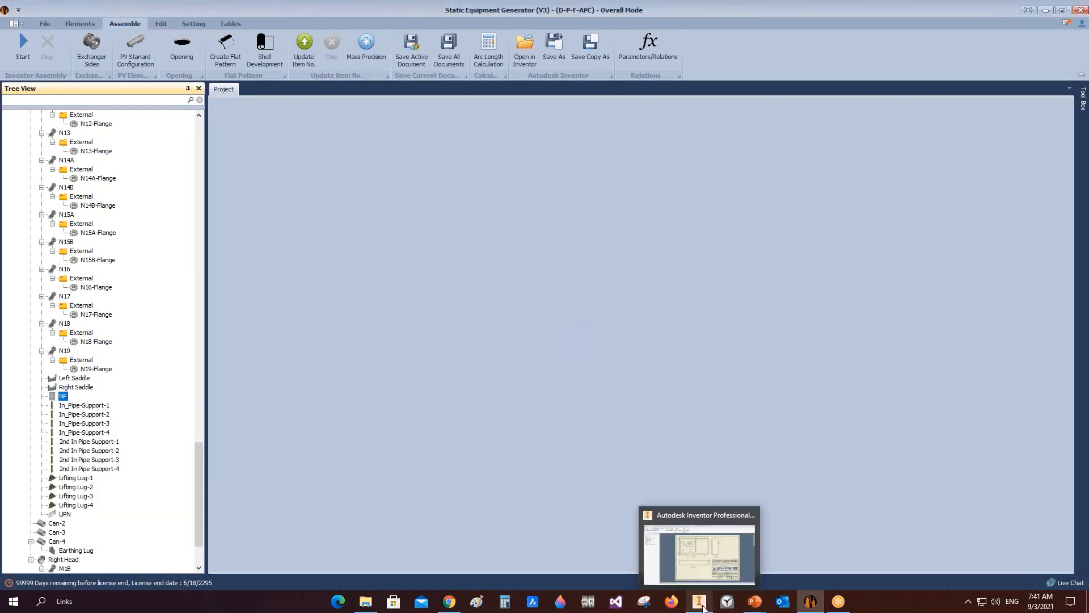
{"action": "left_click", "coordinate": [810, 600]}
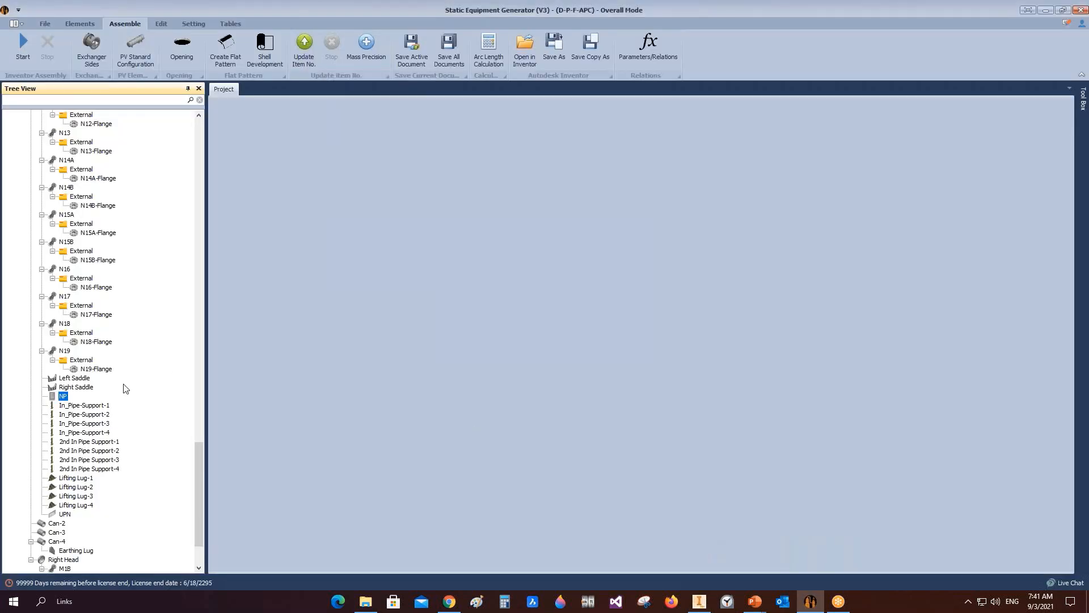
{"action": "left_click", "coordinate": [82, 410]}
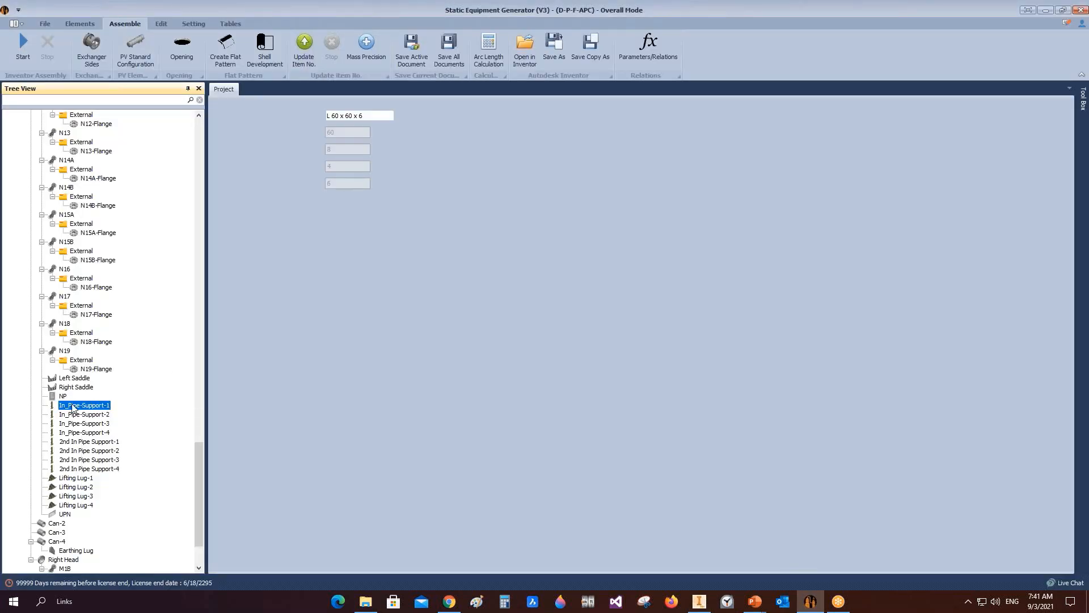
{"action": "right_click", "coordinate": [85, 404]}
{"action": "mouse_move", "coordinate": [157, 438]}
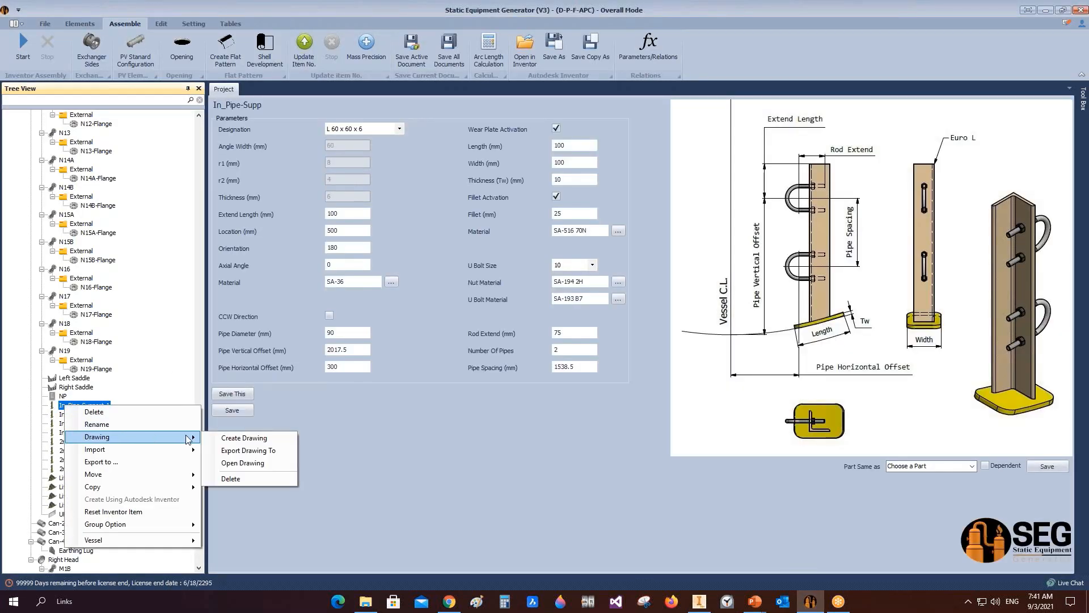
{"action": "left_click", "coordinate": [244, 438]}
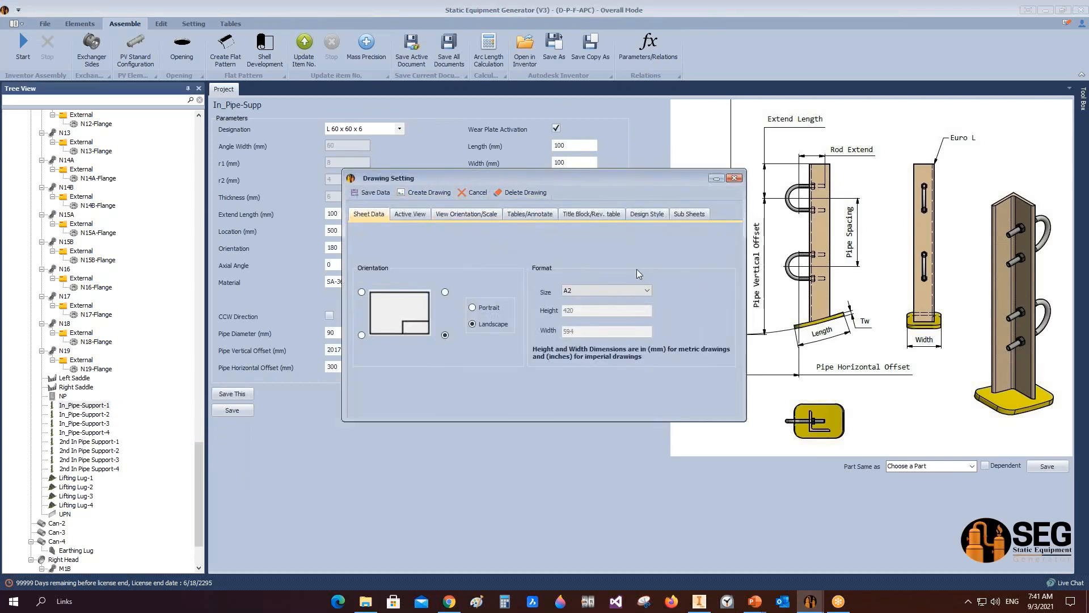
{"action": "left_click", "coordinate": [734, 178]}
Step: Open the In_Pipe-Support-1 drawing from its tree item and view it in Inventor
{"action": "right_click", "coordinate": [96, 407]}
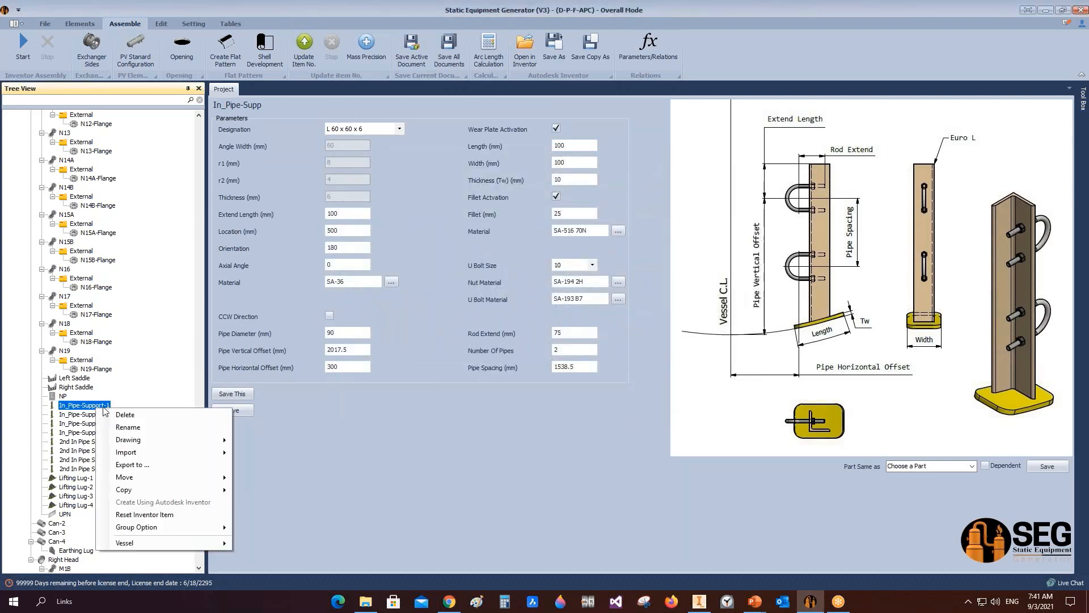
{"action": "mouse_move", "coordinate": [199, 441]}
{"action": "left_click", "coordinate": [338, 488]}
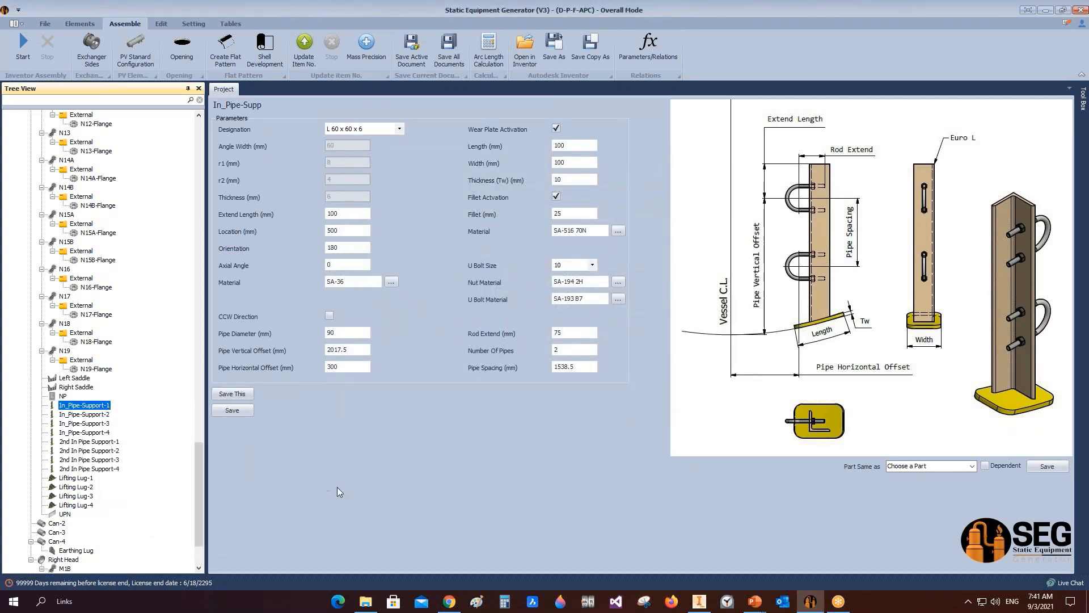
{"action": "left_click", "coordinate": [702, 601]}
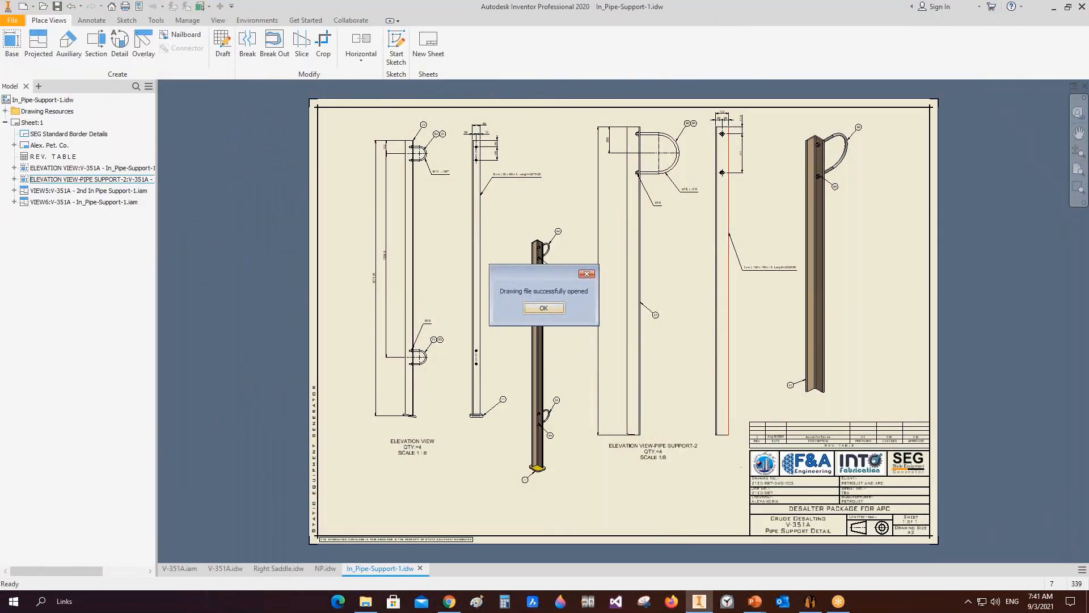
{"action": "scroll", "coordinate": [842, 187], "scroll_direction": "up", "scroll_amount": 5}
{"action": "scroll", "coordinate": [802, 196], "scroll_direction": "down", "scroll_amount": 5}
Step: Switch between the opened NP, Right Saddle and V-351A drawings to compare them
{"action": "left_click", "coordinate": [320, 569]}
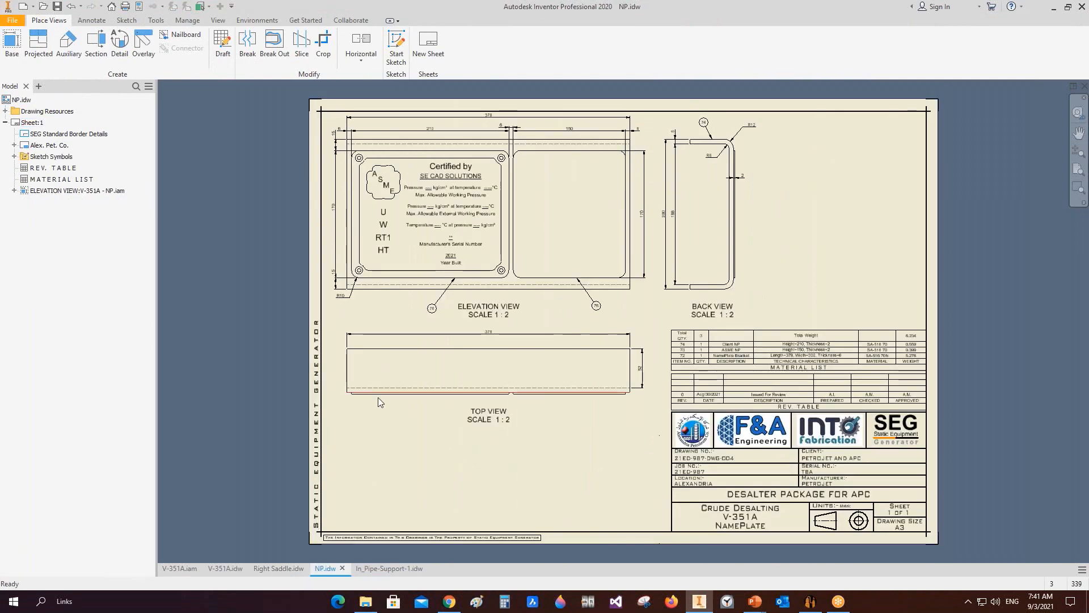
{"action": "left_click", "coordinate": [268, 567]}
{"action": "left_click", "coordinate": [221, 569]}
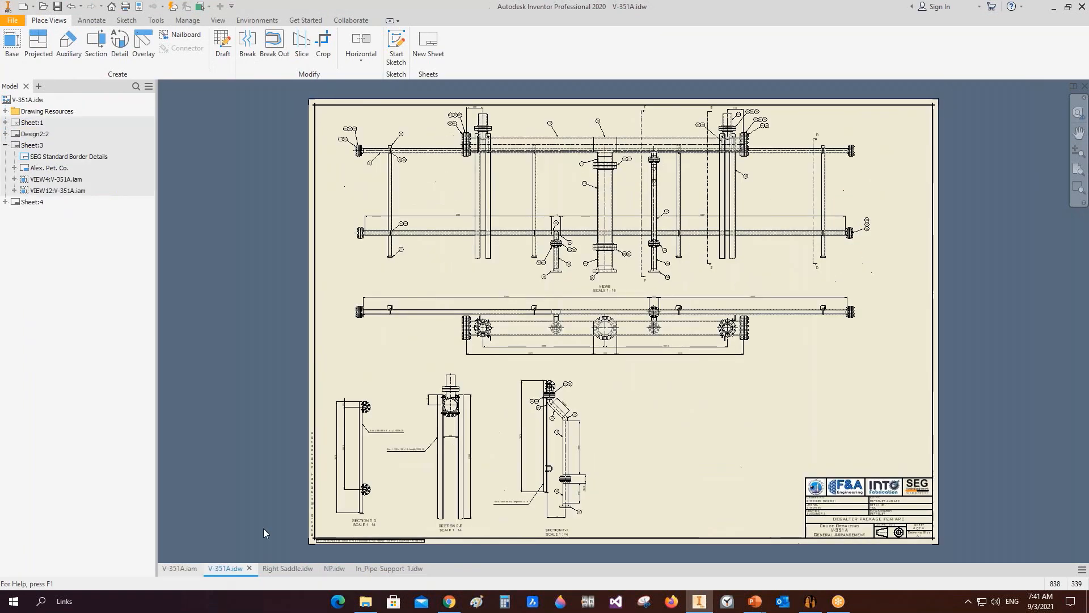
{"action": "left_click", "coordinate": [191, 568]}
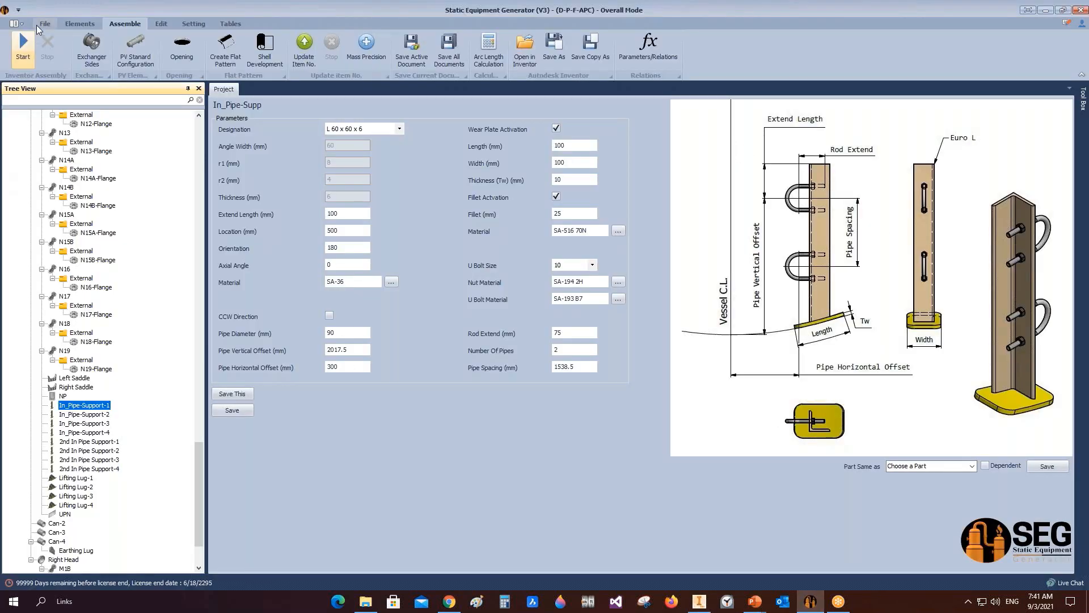
Step: Open the Total Solutions.seg project from the Samples folder on the Desktop
{"action": "left_click", "coordinate": [36, 46]}
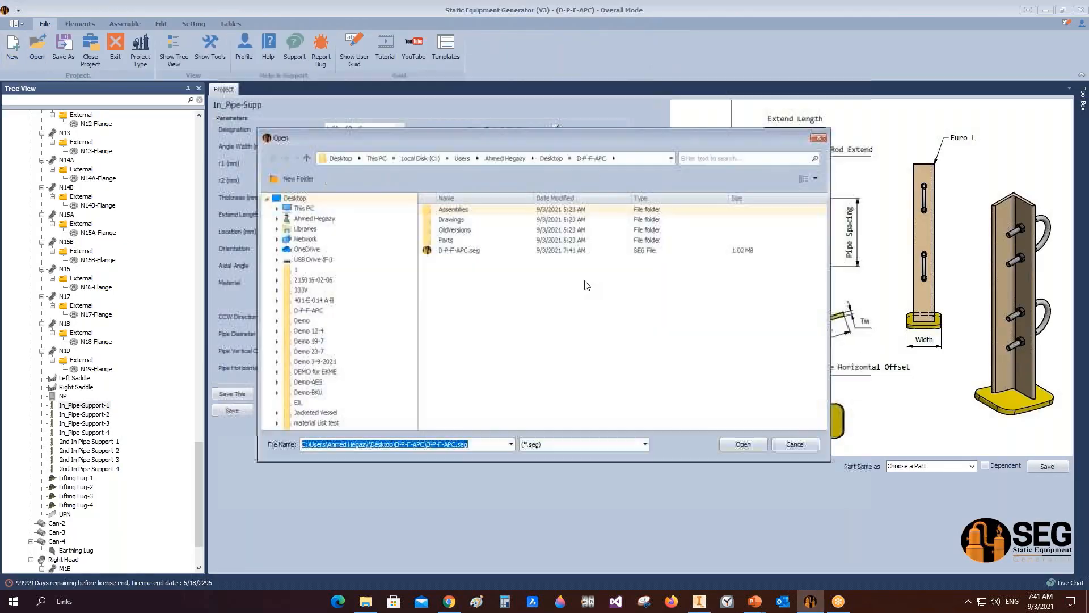
{"action": "left_click", "coordinate": [552, 159]}
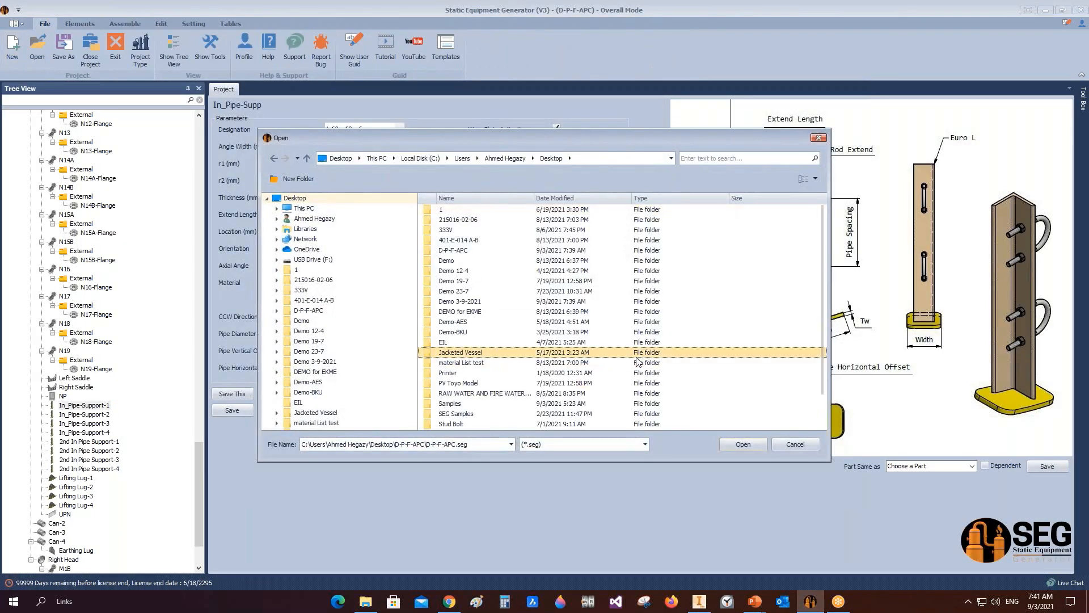
{"action": "double_click", "coordinate": [449, 403]}
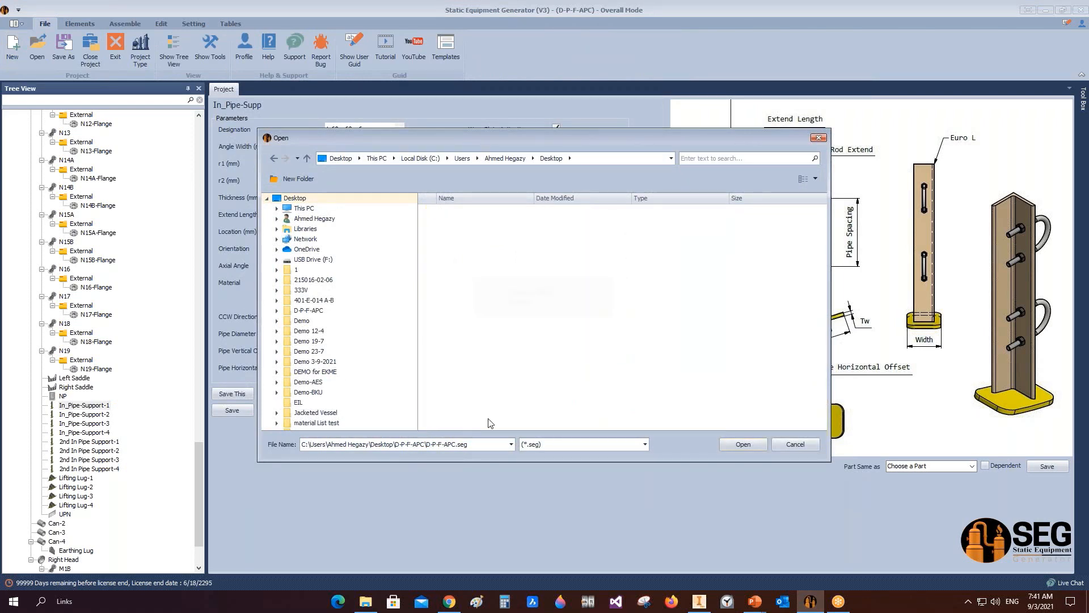
{"action": "double_click", "coordinate": [471, 291]}
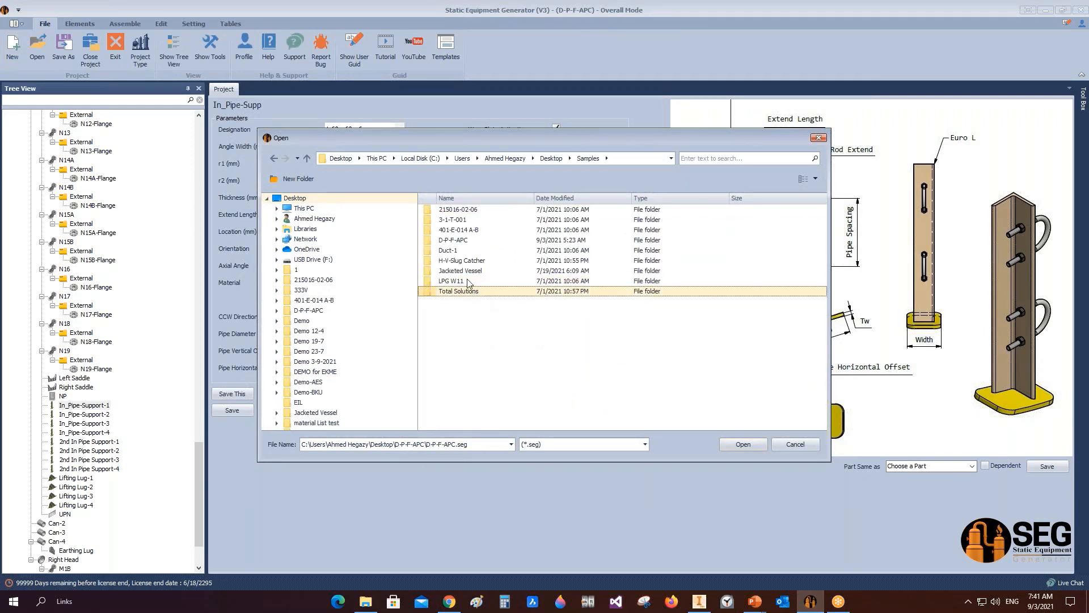
{"action": "left_click", "coordinate": [464, 250]}
{"action": "left_click", "coordinate": [744, 444]}
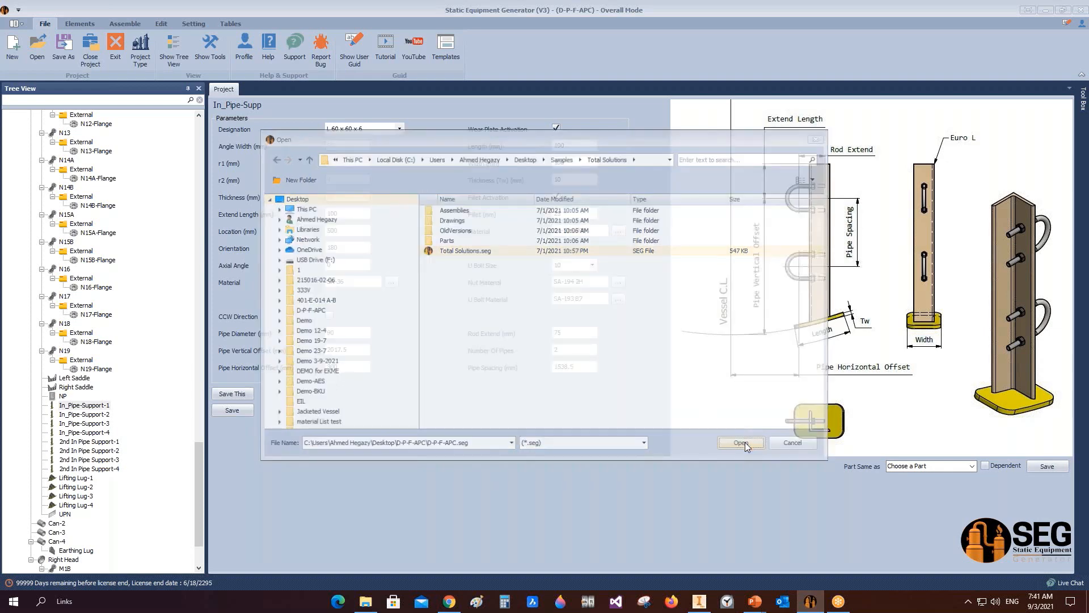
{"action": "left_click", "coordinate": [530, 307]}
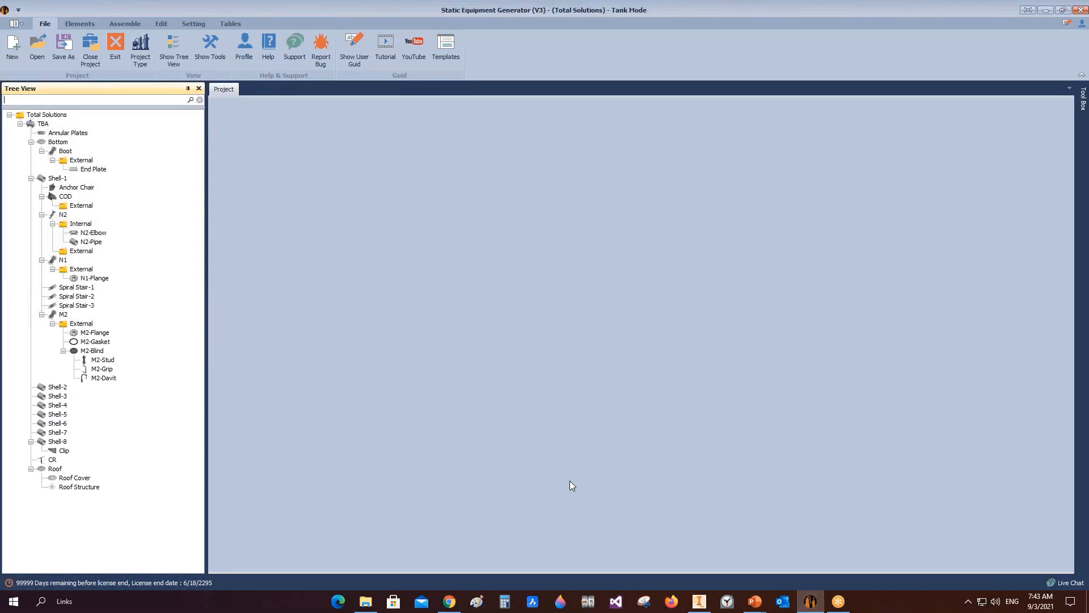
Step: Start generating the tank assembly in Inventor and switch to Inventor to view it
{"action": "left_click", "coordinate": [120, 23]}
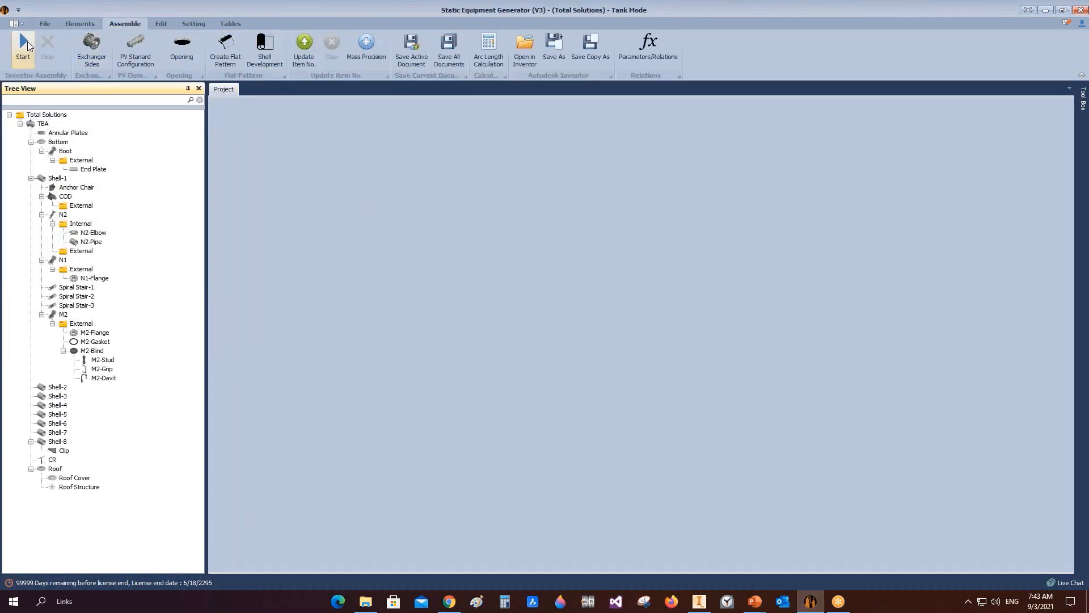
{"action": "left_click", "coordinate": [26, 43]}
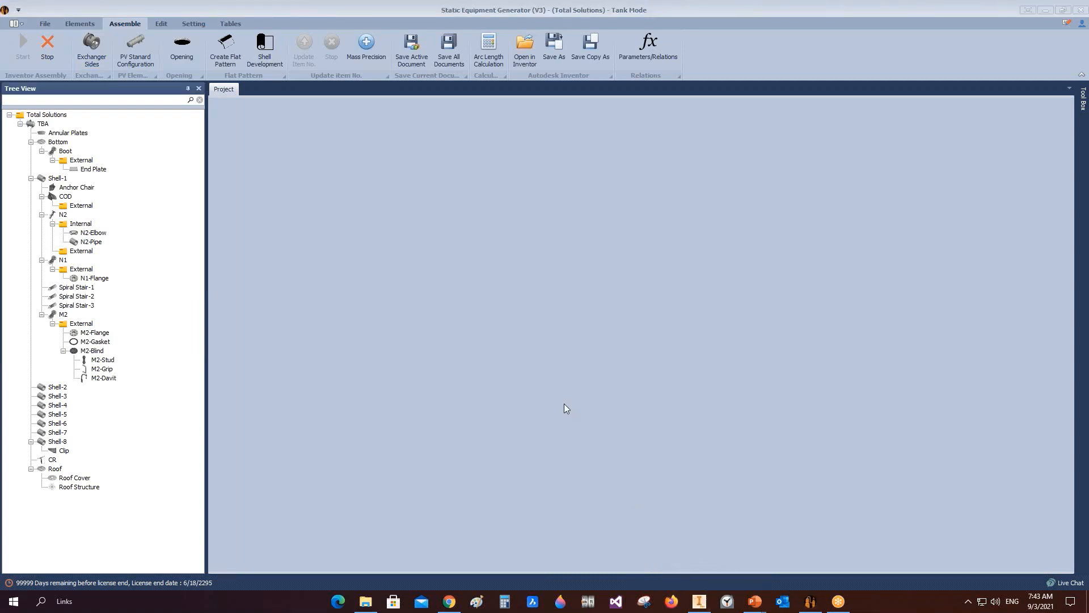
{"action": "mouse_move", "coordinate": [699, 602]}
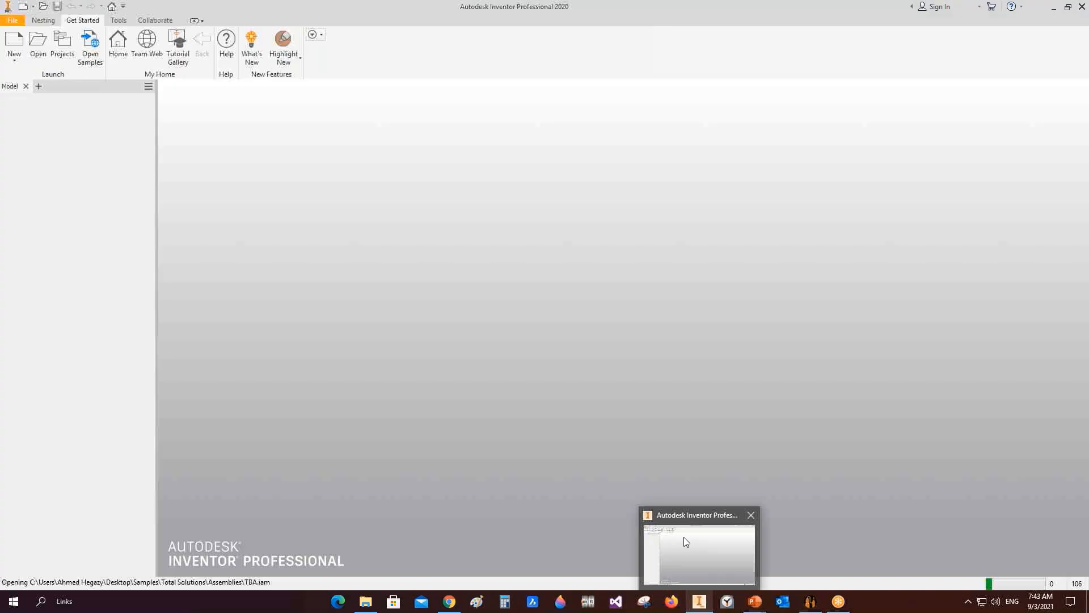
{"action": "left_click", "coordinate": [684, 536]}
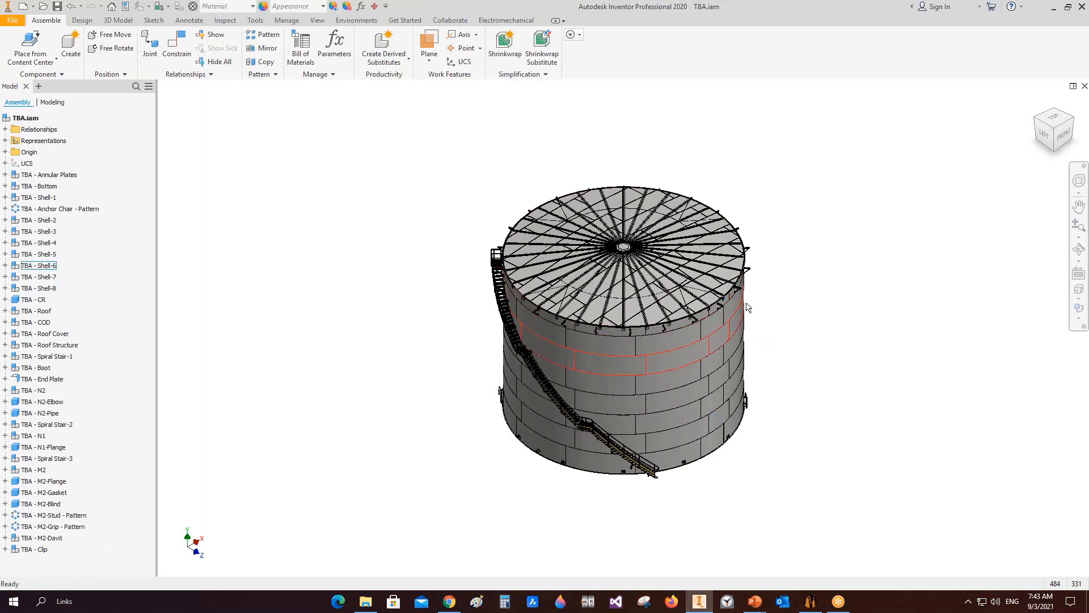
Step: Zoom in on the tank roof and hide the Roof Structure component
{"action": "scroll", "coordinate": [748, 305], "scroll_direction": "up", "scroll_amount": 5}
{"action": "middle_click_drag", "start_coordinate": [749, 307], "coordinate": [873, 413]}
{"action": "scroll", "coordinate": [855, 409], "scroll_direction": "down", "scroll_amount": 2}
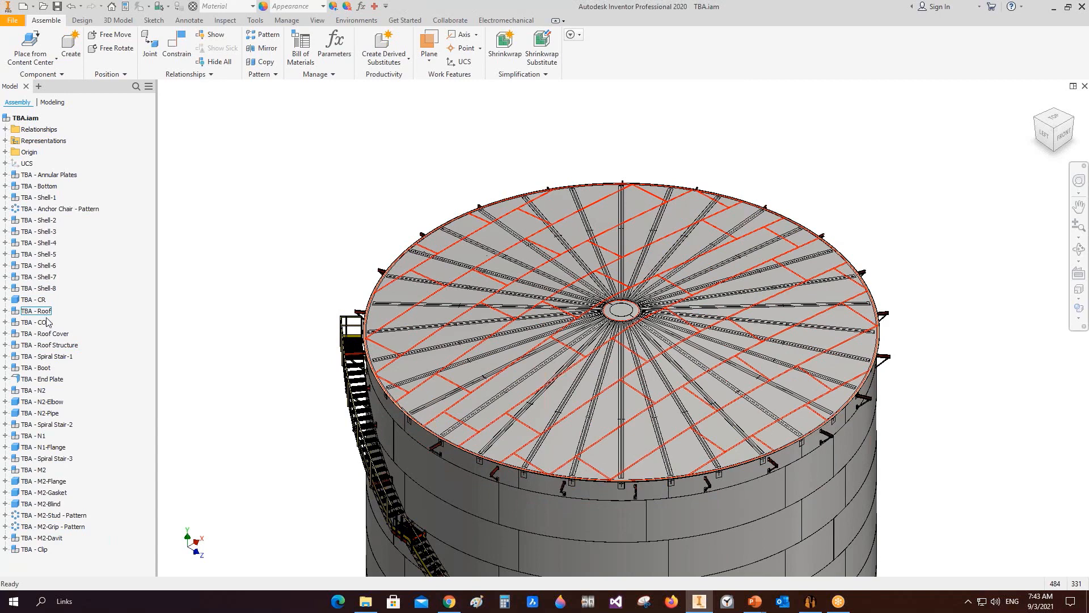
{"action": "right_click", "coordinate": [70, 345]}
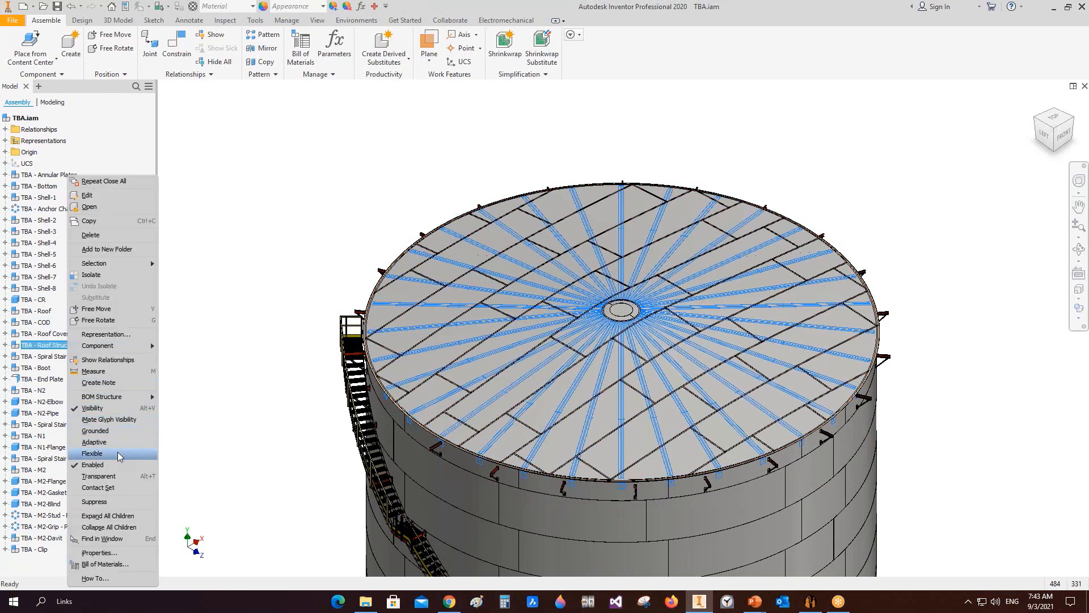
{"action": "left_click", "coordinate": [121, 421]}
Step: Pan, orbit and zoom around the tank roof to inspect the roof plate layout
{"action": "middle_click_drag", "start_coordinate": [650, 340], "coordinate": [619, 243]}
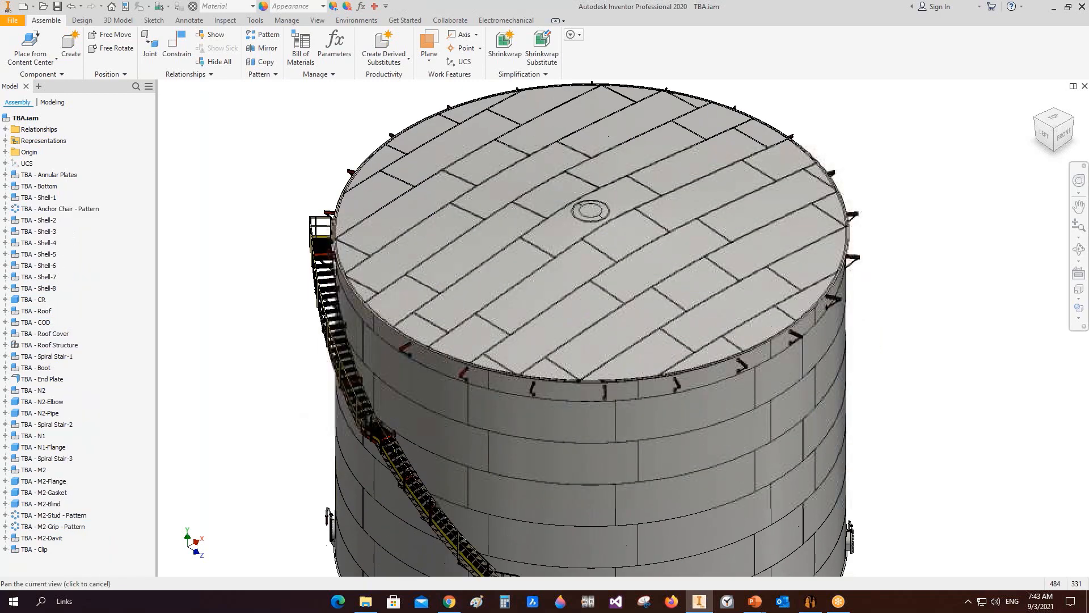
{"action": "scroll", "coordinate": [615, 230], "scroll_direction": "down", "scroll_amount": 4}
{"action": "middle_click_drag", "start_coordinate": [791, 346], "coordinate": [753, 356]}
{"action": "scroll", "coordinate": [754, 356], "scroll_direction": "up", "scroll_amount": 3}
{"action": "left_click", "coordinate": [1080, 249]}
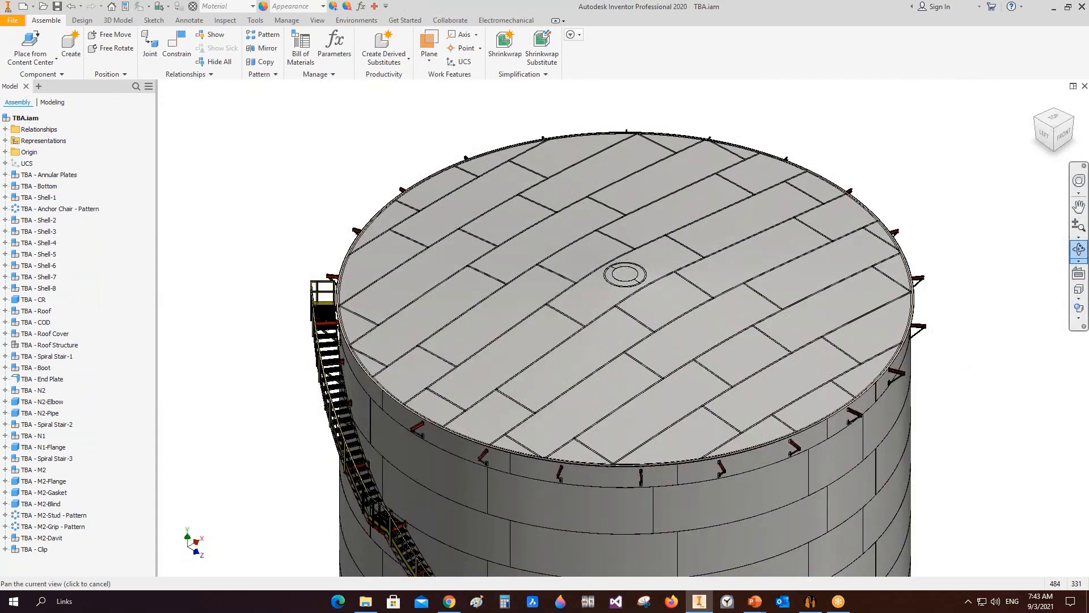
{"action": "left_click_drag", "start_coordinate": [678, 417], "coordinate": [618, 558]}
{"action": "middle_click_drag", "start_coordinate": [618, 558], "coordinate": [672, 499]}
{"action": "left_click_drag", "start_coordinate": [670, 165], "coordinate": [635, 282]}
{"action": "scroll", "coordinate": [669, 278], "scroll_direction": "up", "scroll_amount": 3}
{"action": "middle_click_drag", "start_coordinate": [670, 277], "coordinate": [650, 256]}
{"action": "left_click_drag", "start_coordinate": [666, 311], "coordinate": [672, 353]}
{"action": "scroll", "coordinate": [639, 267], "scroll_direction": "down", "scroll_amount": 3}
{"action": "middle_click_drag", "start_coordinate": [602, 215], "coordinate": [650, 268]}
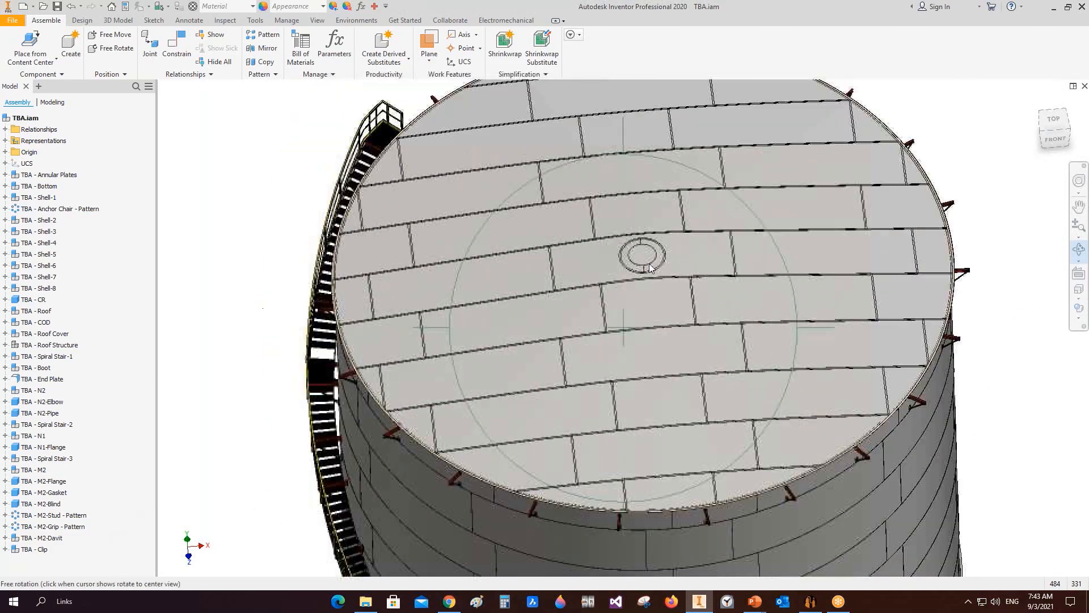
Step: Switch back to SEG, select the Roof Structure, and open the tank's Bill of Materials table
{"action": "left_click", "coordinate": [810, 600]}
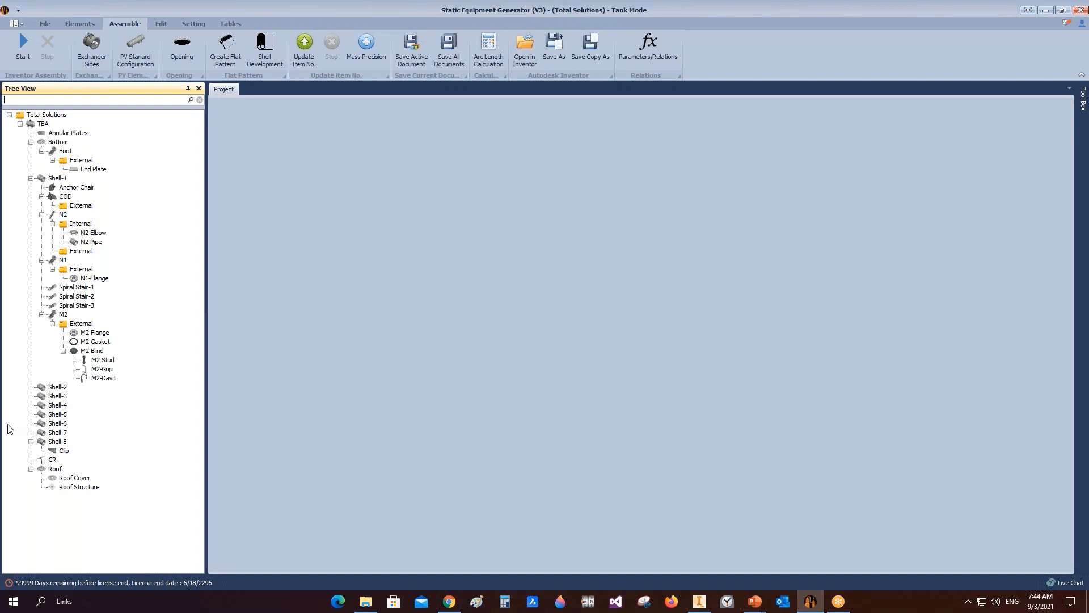
{"action": "left_click", "coordinate": [77, 487]}
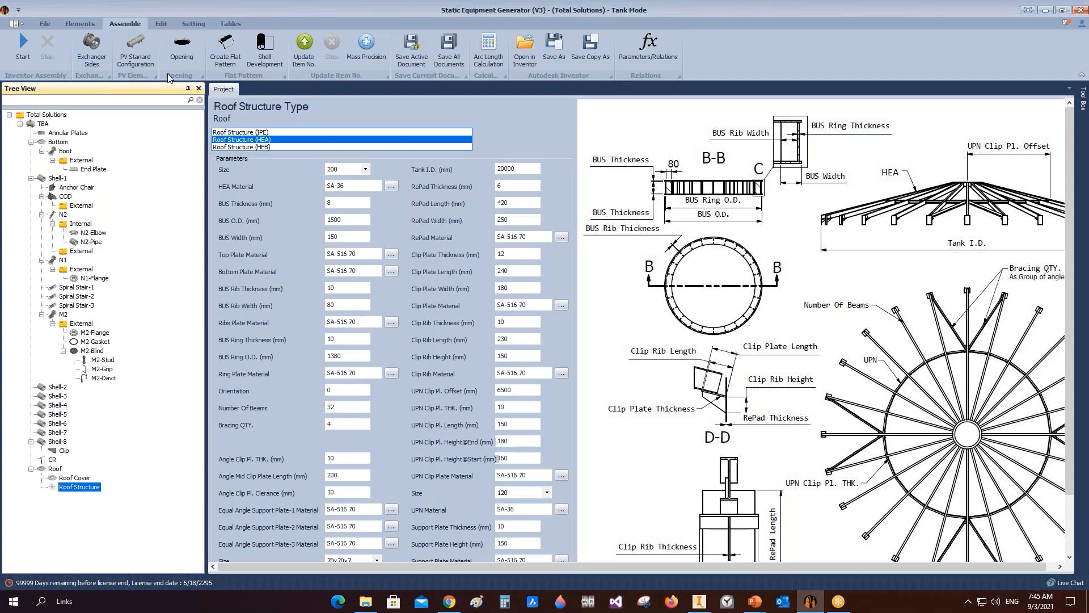
{"action": "left_click", "coordinate": [228, 25]}
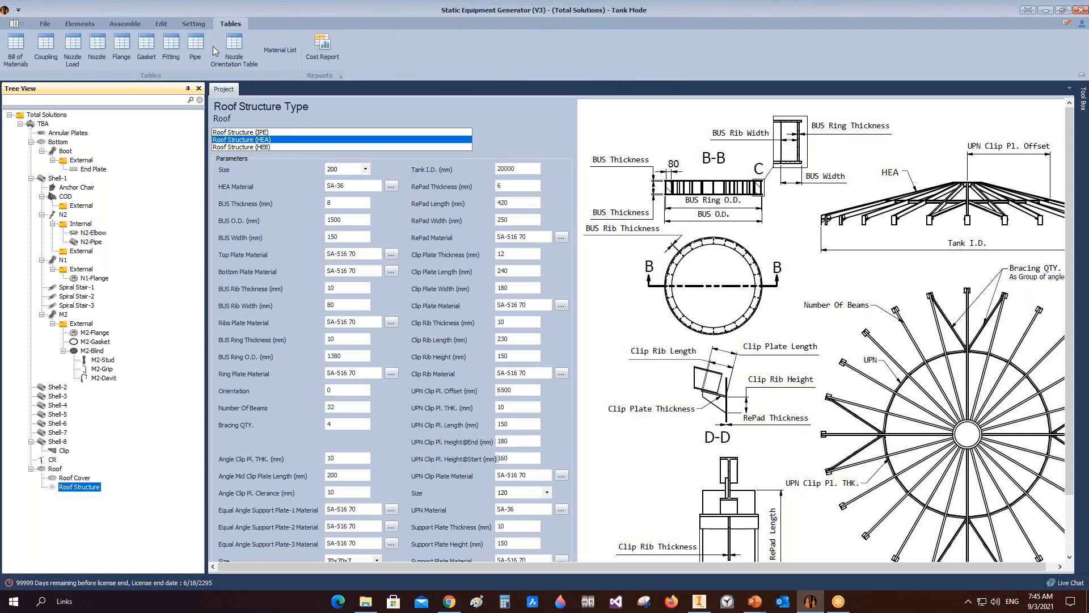
{"action": "left_click", "coordinate": [22, 49]}
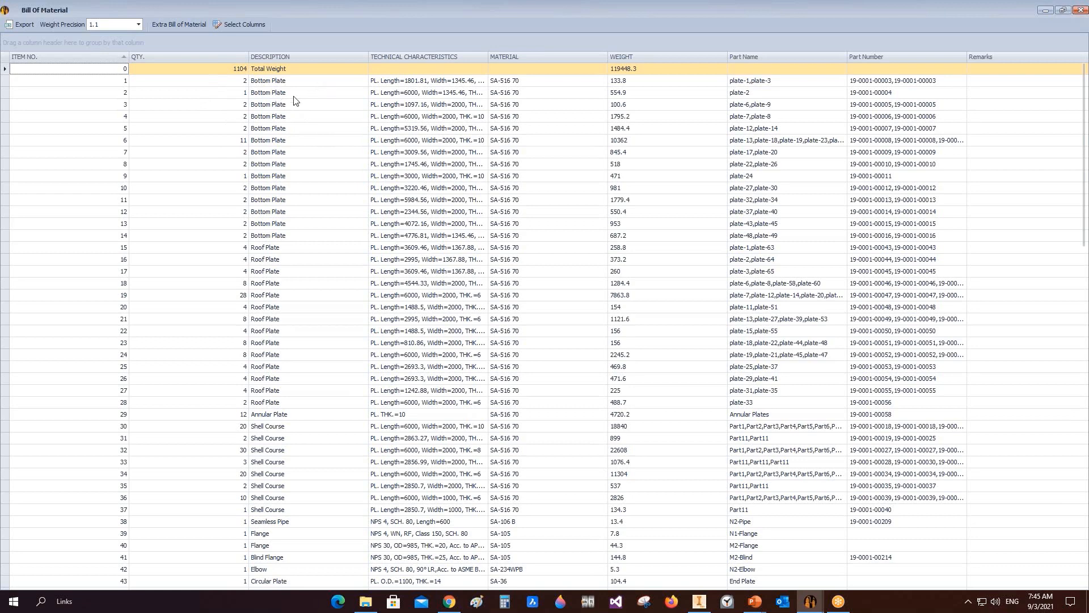
Step: Look through the bottom plate rows of the bill of materials one by one
{"action": "left_click", "coordinate": [8, 239]}
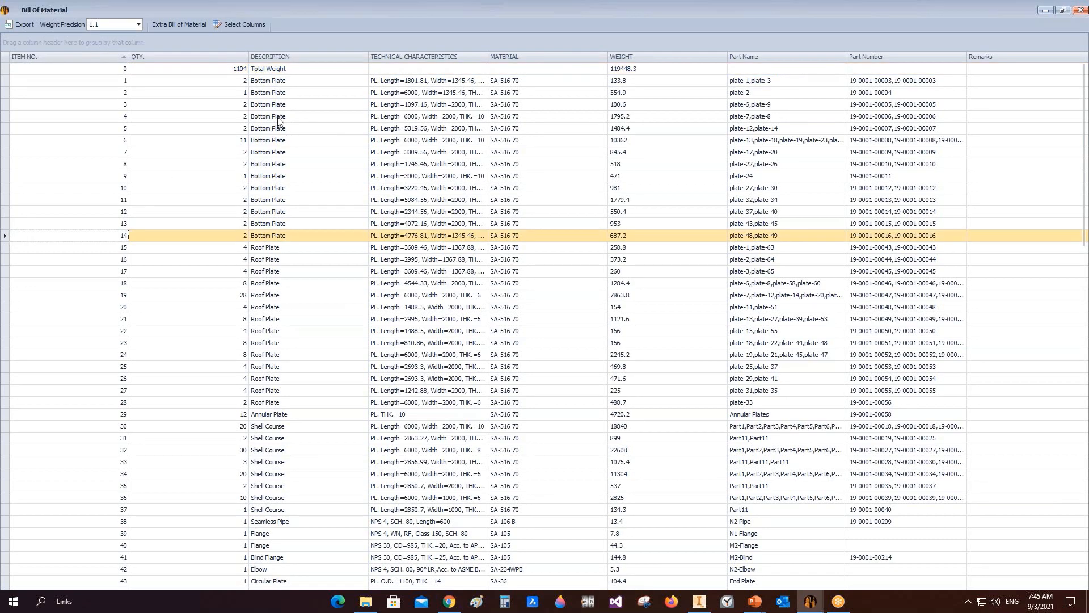
{"action": "left_click", "coordinate": [295, 81]}
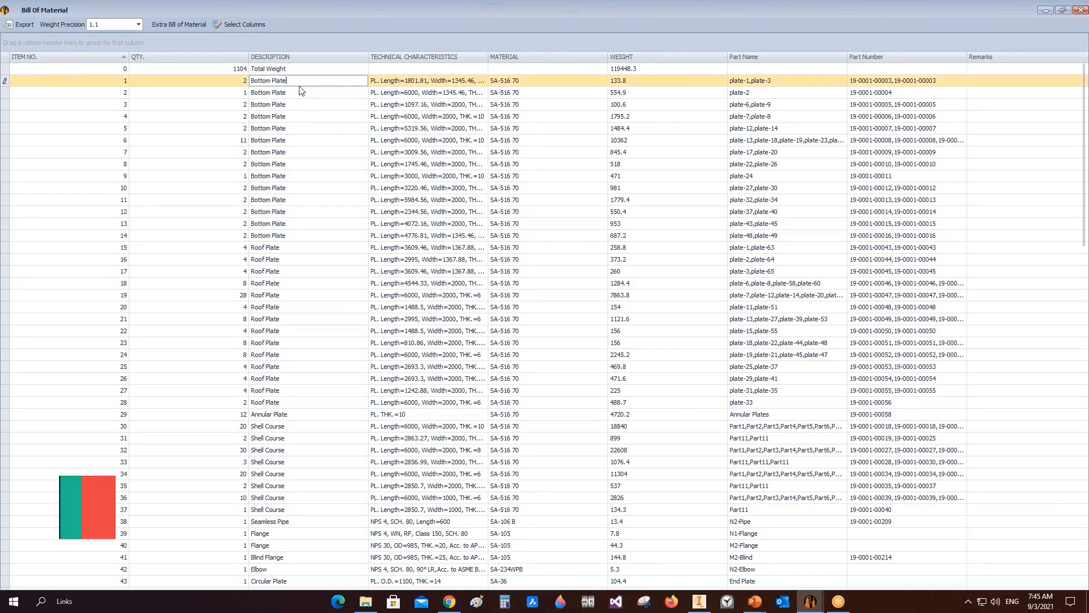
{"action": "left_click", "coordinate": [296, 93]}
{"action": "left_click", "coordinate": [296, 105]}
{"action": "left_click", "coordinate": [295, 117]}
{"action": "left_click", "coordinate": [296, 129]}
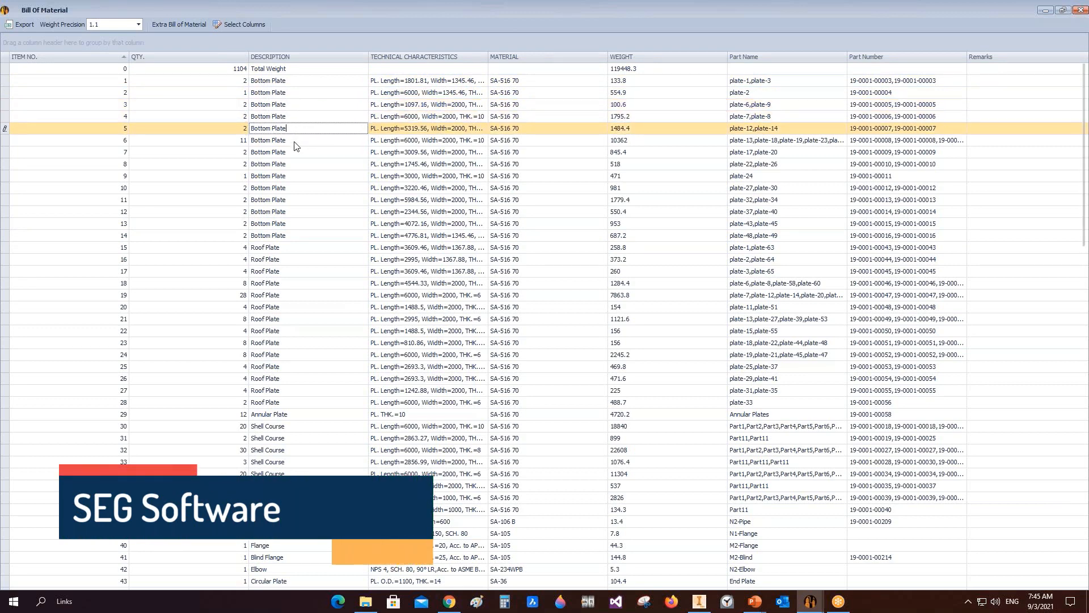
{"action": "left_click", "coordinate": [295, 140]}
{"action": "left_click", "coordinate": [295, 152]}
{"action": "left_click", "coordinate": [295, 164]}
{"action": "left_click", "coordinate": [294, 176]}
{"action": "left_click", "coordinate": [294, 188]}
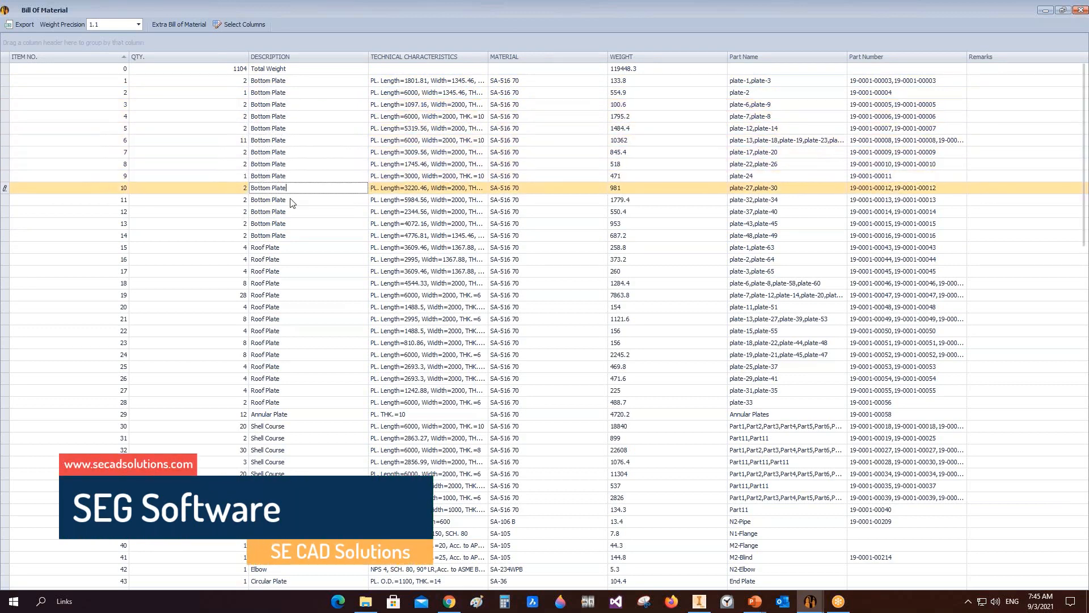
{"action": "left_click", "coordinate": [295, 200]}
{"action": "left_click", "coordinate": [294, 212]}
{"action": "left_click", "coordinate": [294, 224]}
{"action": "left_click", "coordinate": [294, 236]}
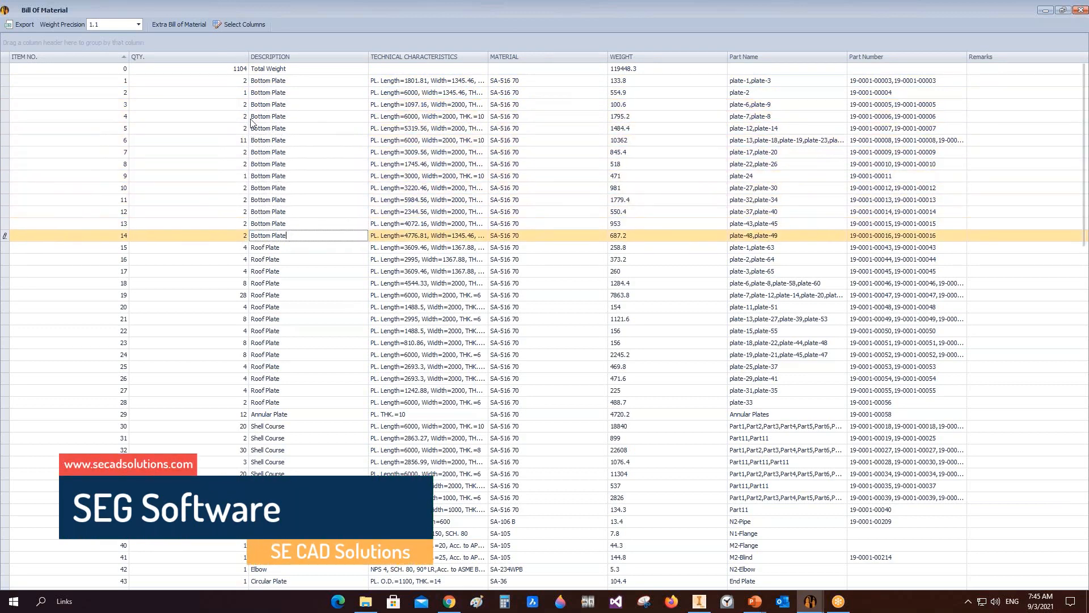
Step: Widen the Technical Characteristics column to fit its full contents
{"action": "left_click", "coordinate": [243, 141]}
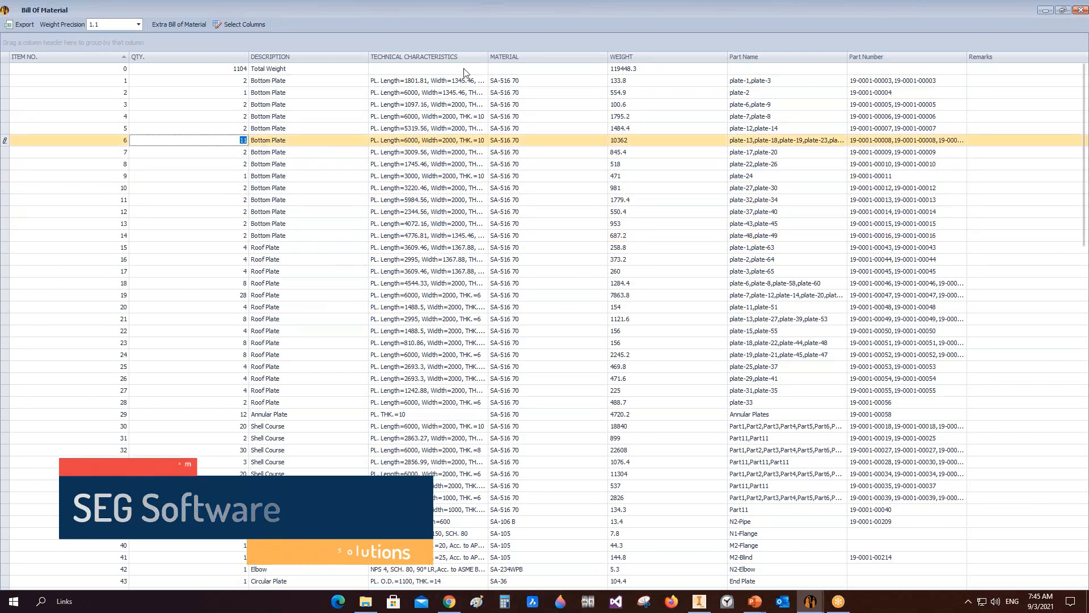
{"action": "left_click", "coordinate": [488, 58]}
{"action": "double_click", "coordinate": [488, 58]}
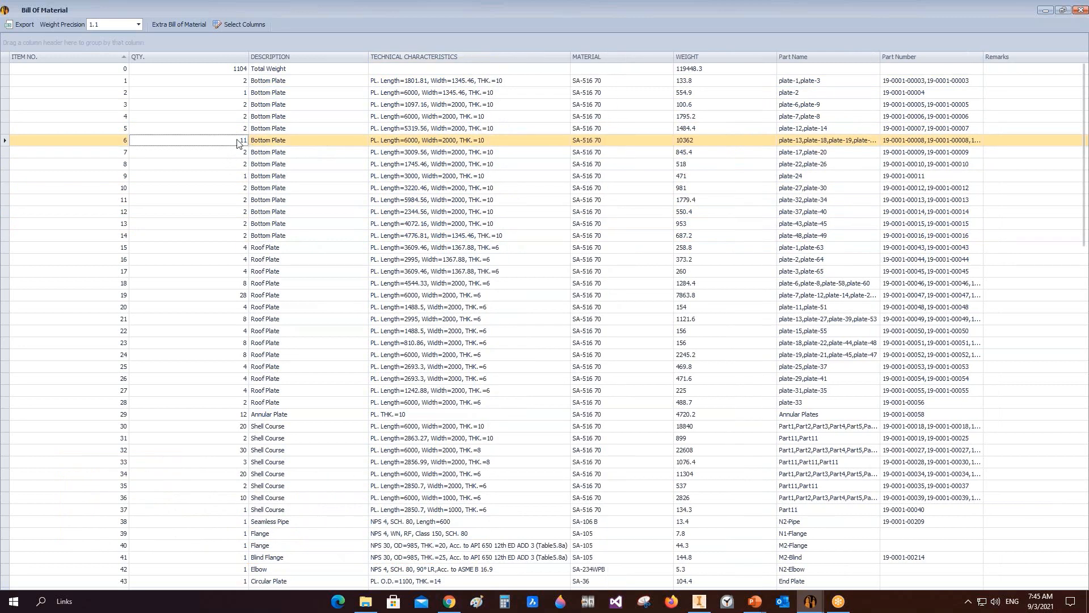
Step: Review the quantities and roof plate thickness entries in the bill of materials, then close it
{"action": "left_click", "coordinate": [243, 138]}
{"action": "left_click", "coordinate": [243, 129]}
{"action": "left_click", "coordinate": [246, 118]}
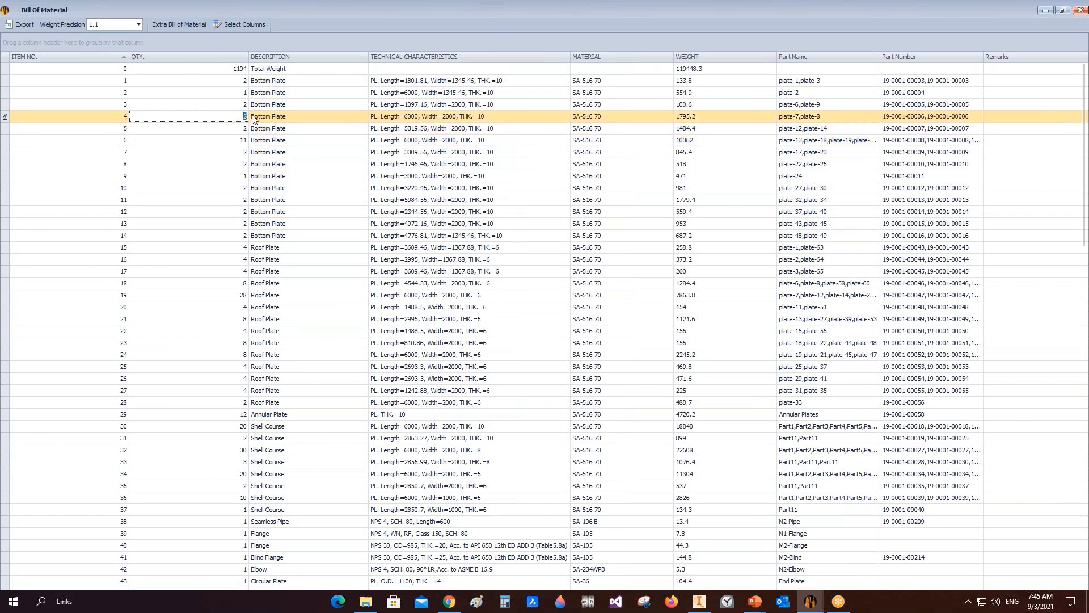
{"action": "left_click", "coordinate": [128, 105]}
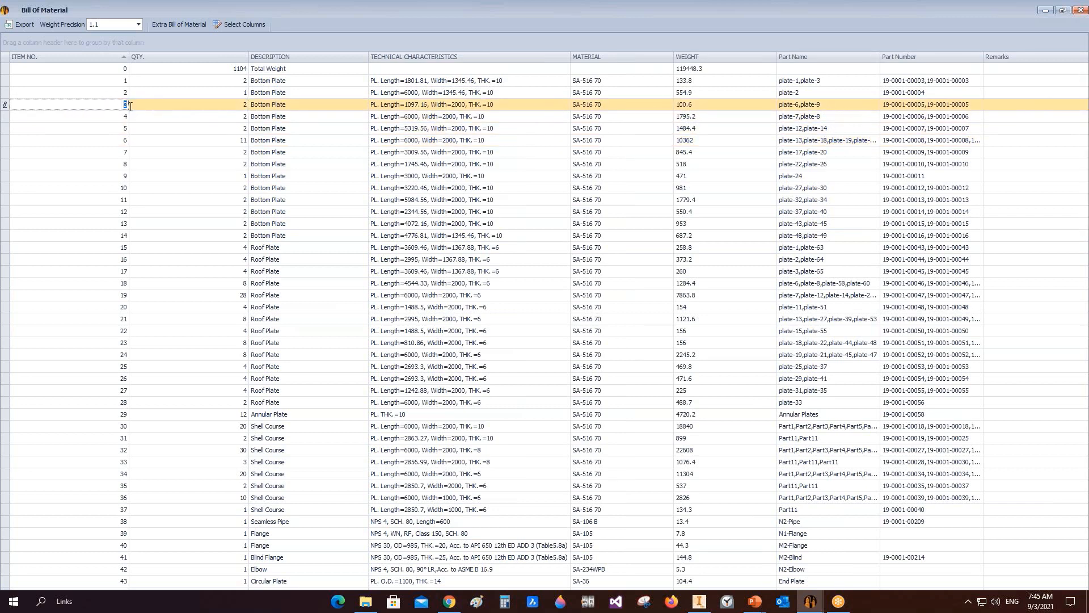
{"action": "left_click", "coordinate": [233, 107]}
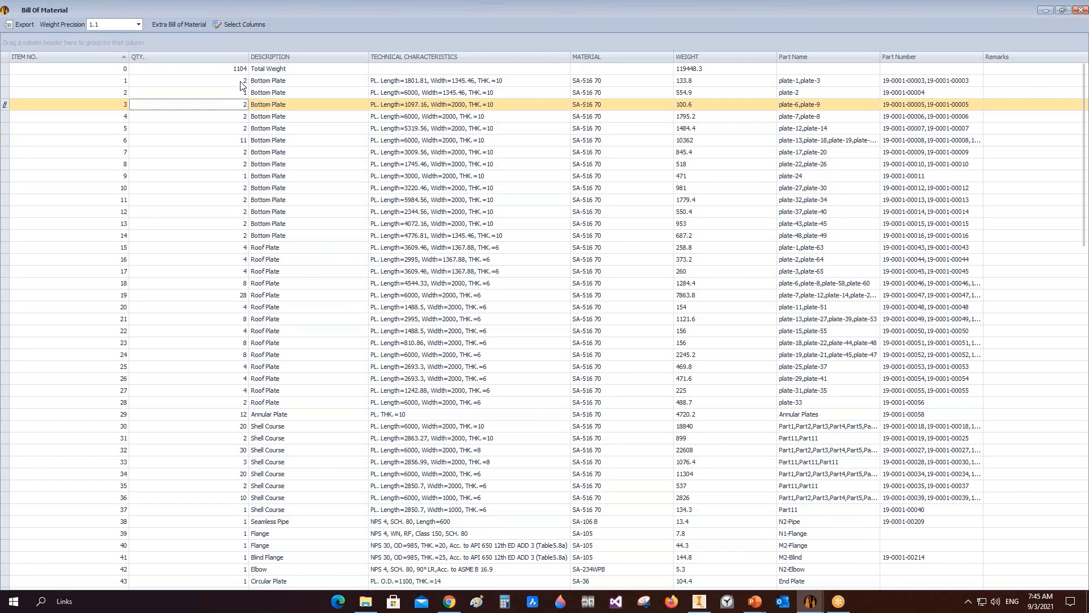
{"action": "left_click", "coordinate": [242, 83]}
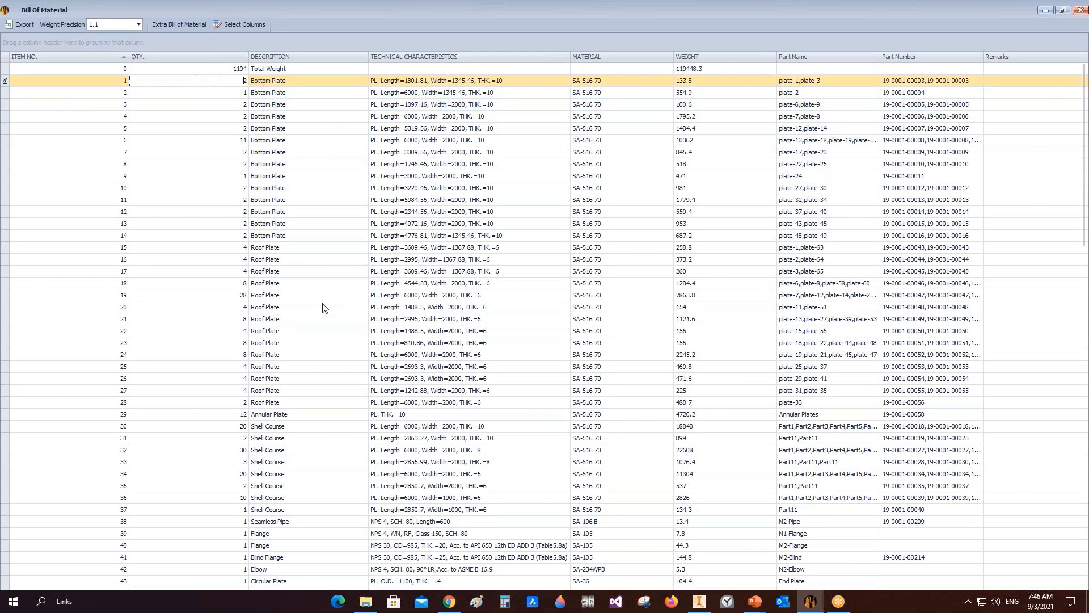
{"action": "left_click", "coordinate": [241, 249]}
{"action": "left_click", "coordinate": [239, 260]}
{"action": "left_click", "coordinate": [240, 271]}
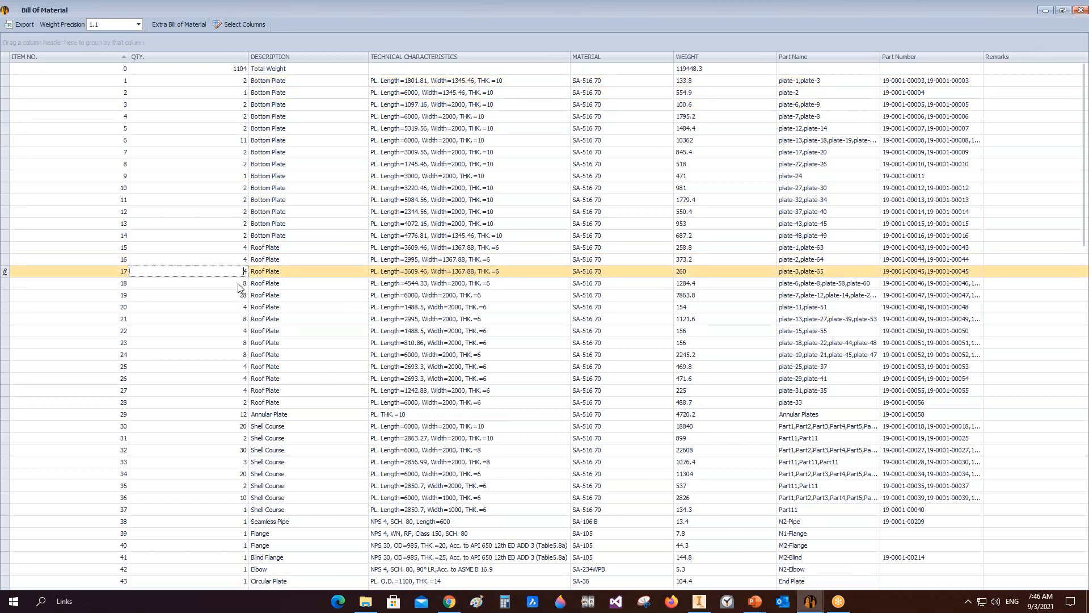
{"action": "left_click", "coordinate": [239, 284]}
{"action": "left_click", "coordinate": [240, 295]}
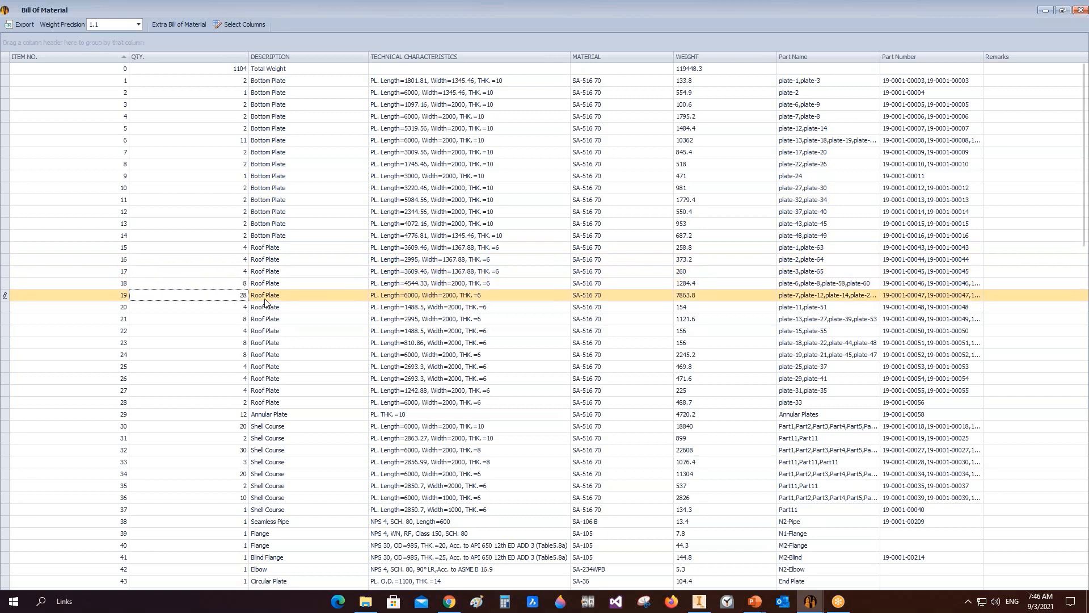
{"action": "left_click", "coordinate": [415, 296]}
{"action": "left_click_drag", "start_coordinate": [381, 295], "coordinate": [459, 296]}
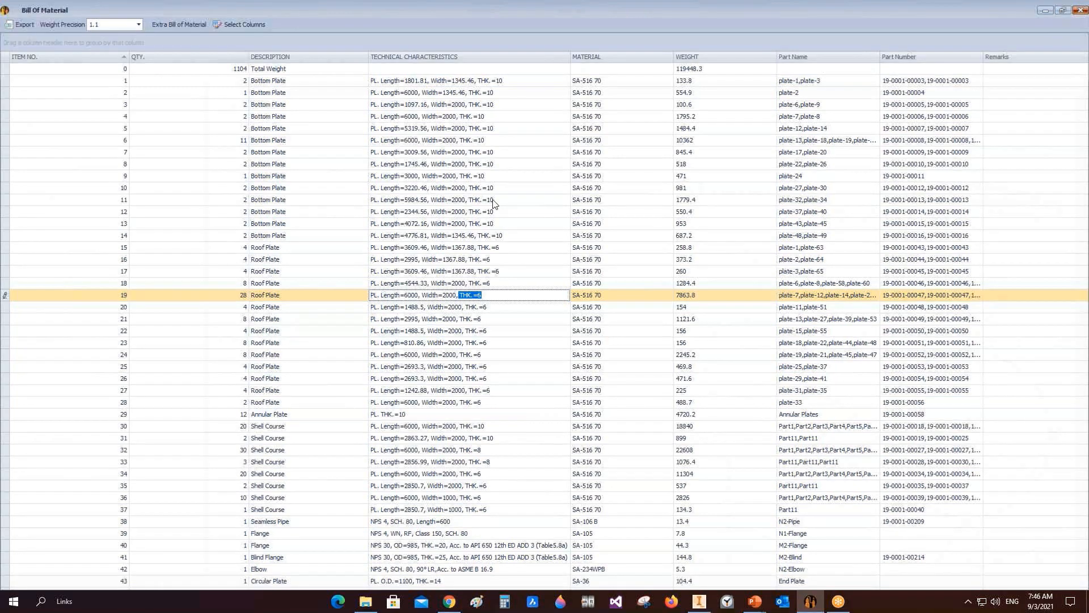
{"action": "left_click", "coordinate": [1081, 9]}
Step: Open the Roof settings and launch the roof plate arrangement with Update Plates
{"action": "left_click", "coordinate": [55, 469]}
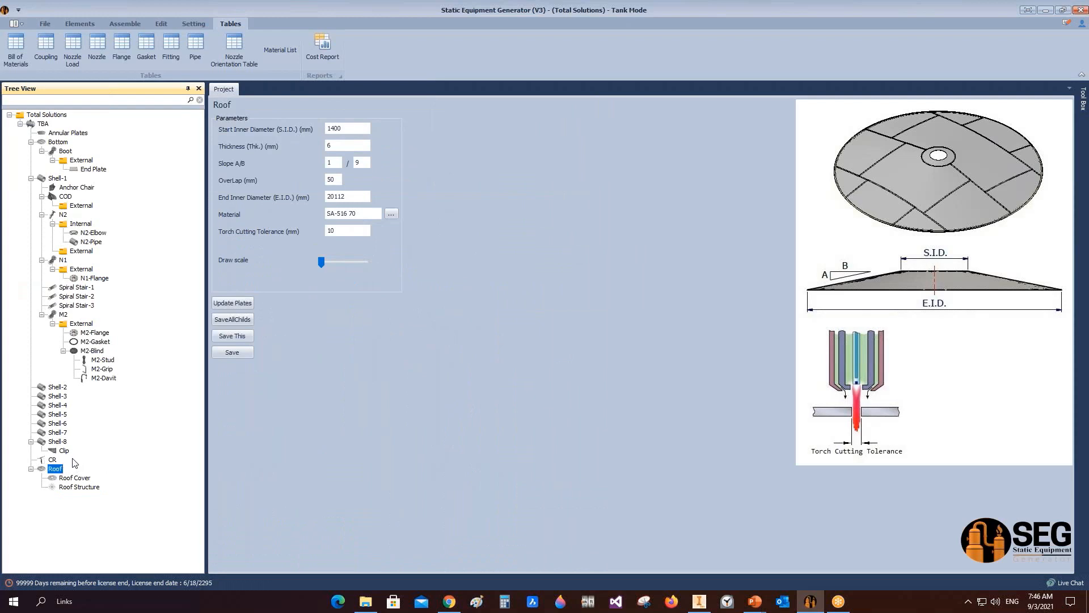
{"action": "left_click", "coordinate": [246, 303]}
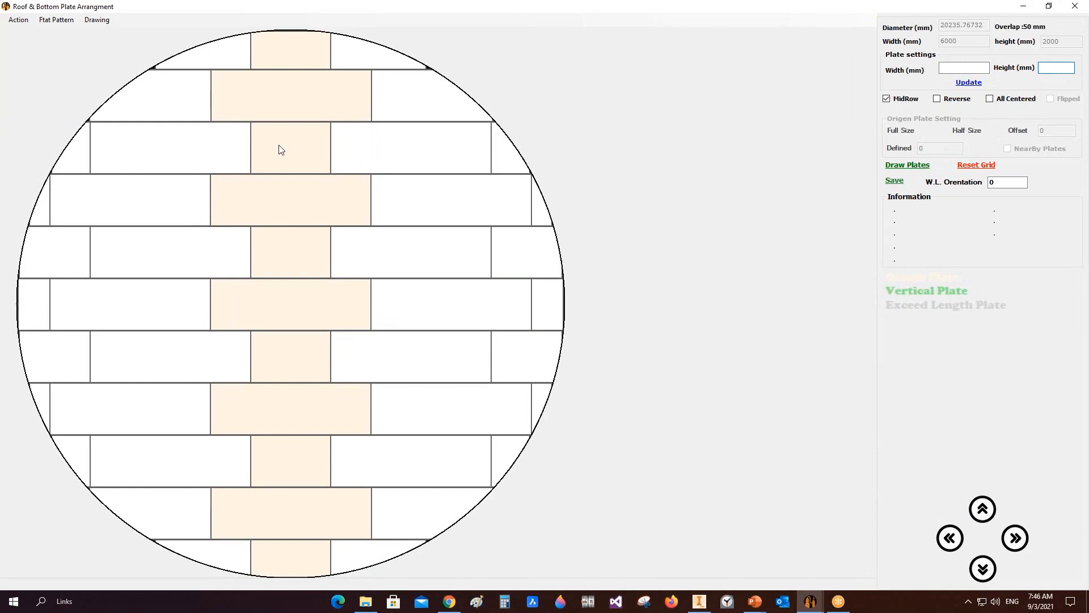
{"action": "left_click", "coordinate": [59, 21]}
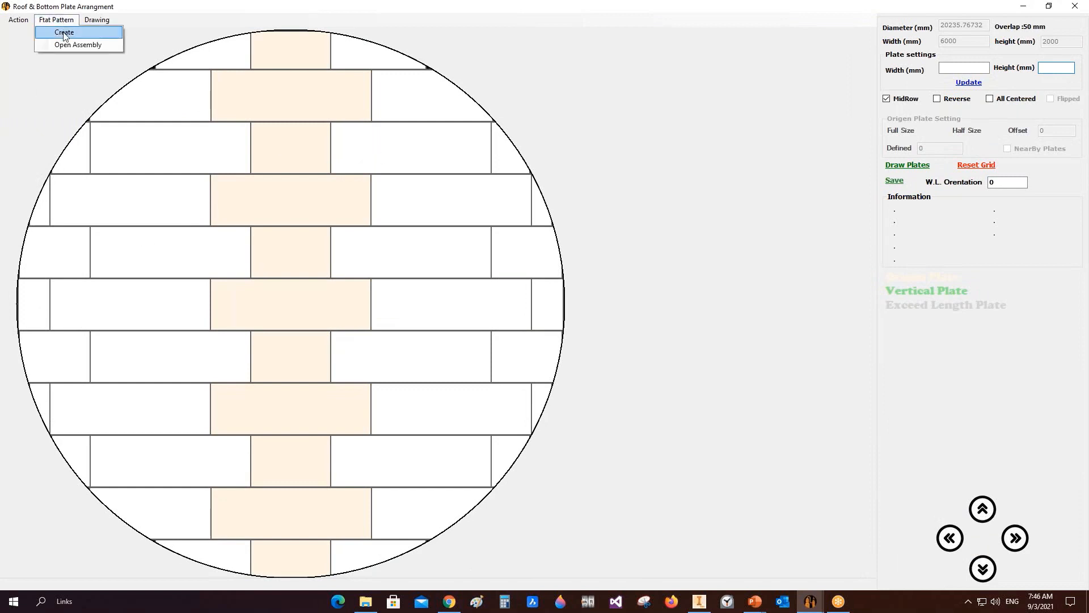
{"action": "left_click", "coordinate": [80, 46]}
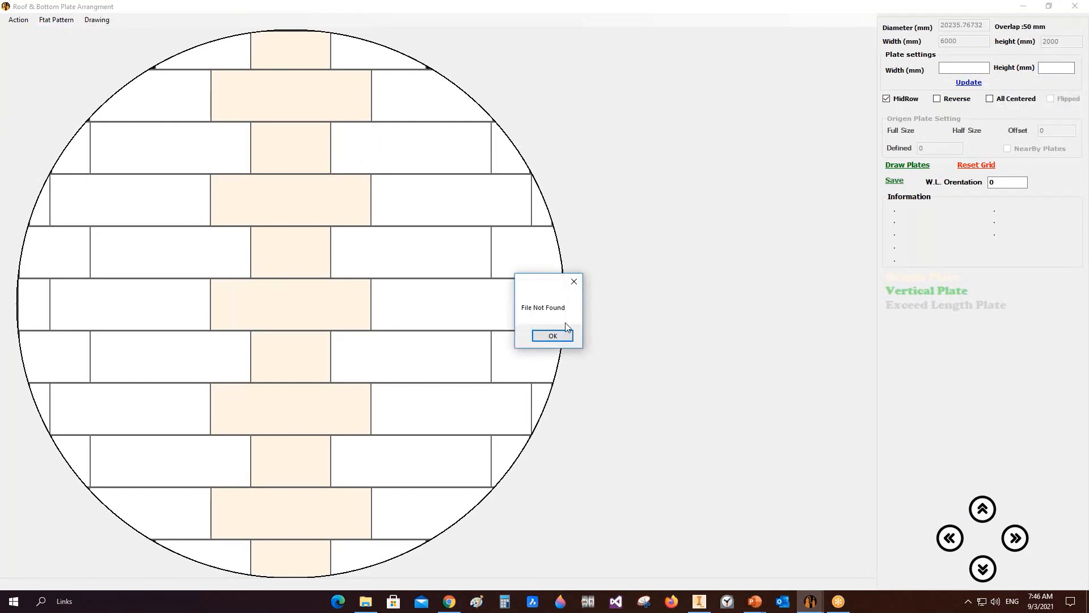
{"action": "left_click", "coordinate": [540, 337]}
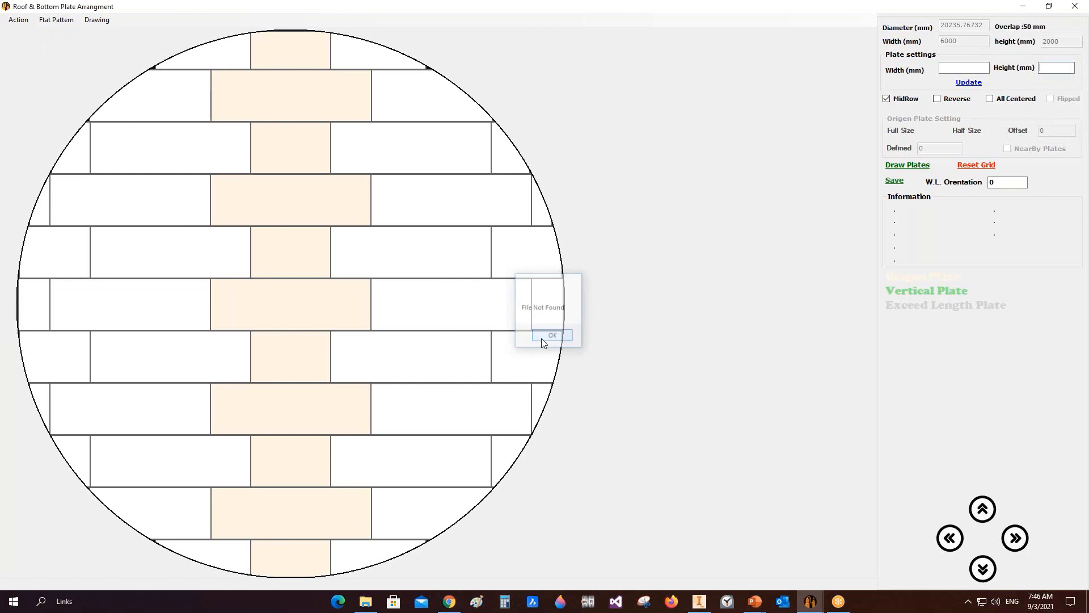
Step: Create the roof flat pattern assembly in Inventor and view it from the front
{"action": "left_click", "coordinate": [56, 20]}
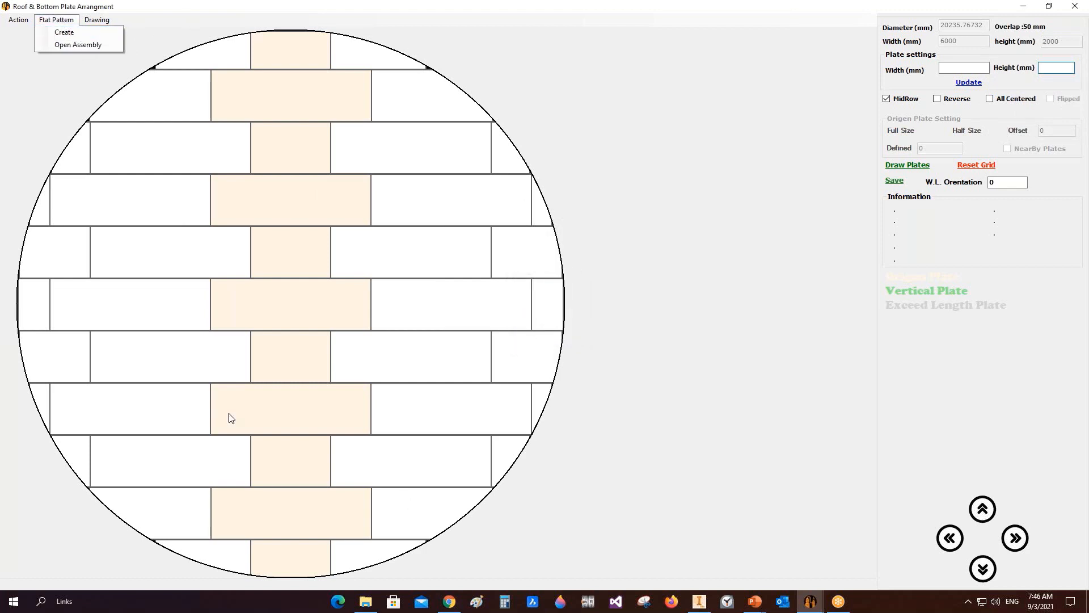
{"action": "left_click", "coordinate": [65, 32]}
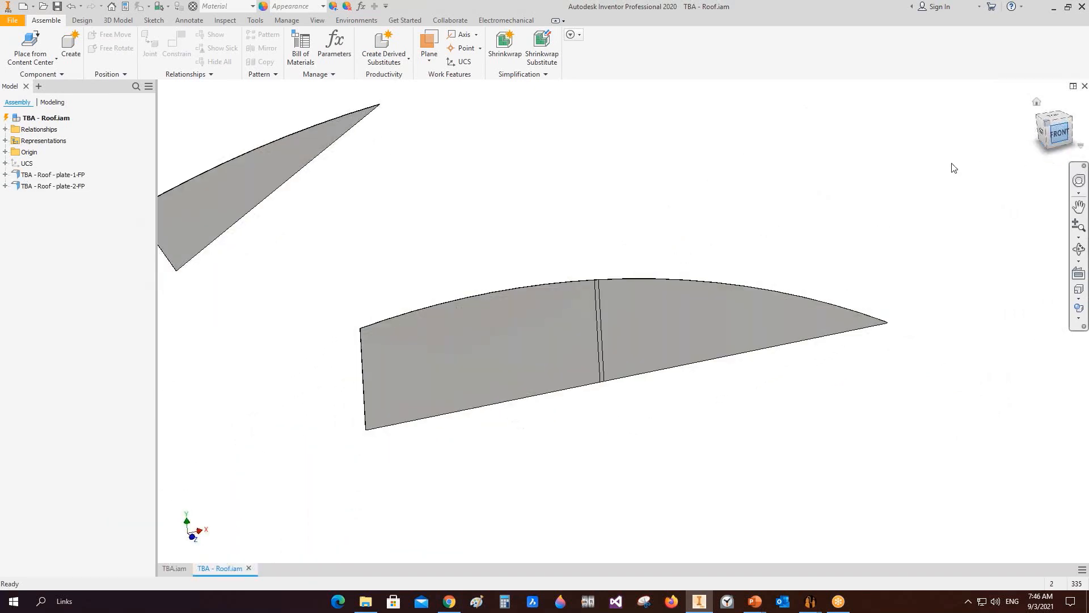
{"action": "left_click", "coordinate": [1052, 135]}
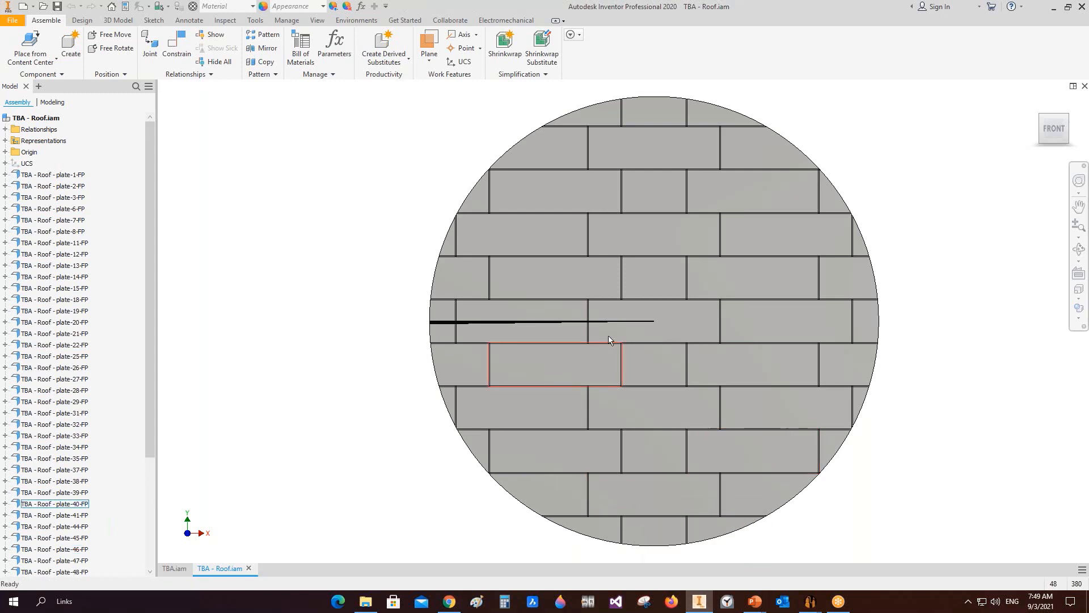
Step: Examine the roof flat pattern plates and their overlaps closely from several angles
{"action": "scroll", "coordinate": [568, 333], "scroll_direction": "up", "scroll_amount": 5}
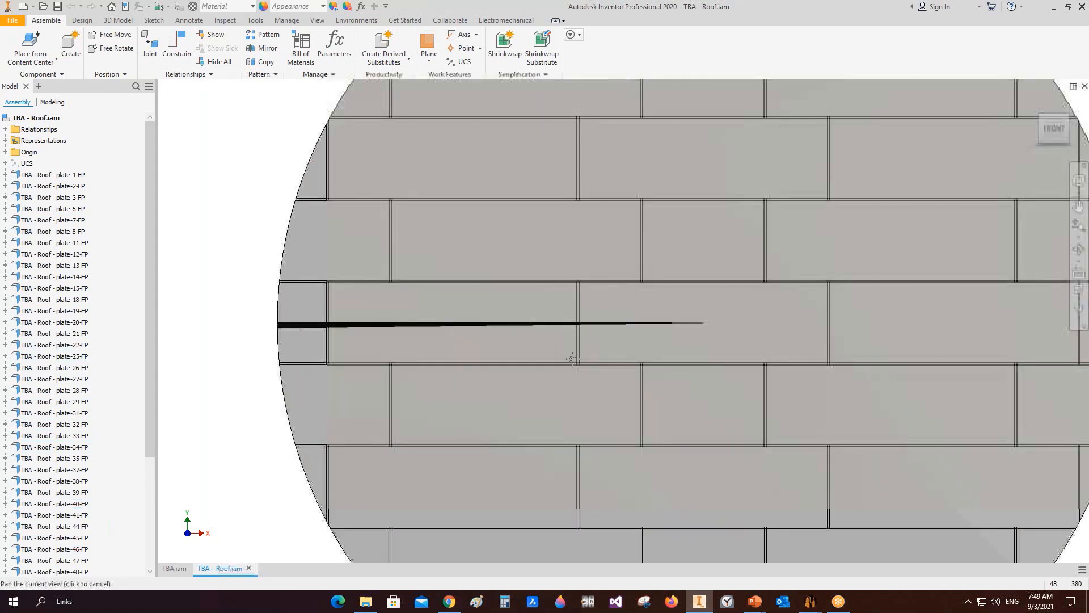
{"action": "middle_click_drag", "start_coordinate": [517, 324], "coordinate": [656, 326]}
{"action": "scroll", "coordinate": [656, 326], "scroll_direction": "up", "scroll_amount": 6}
{"action": "middle_click_drag", "start_coordinate": [165, 322], "coordinate": [590, 347]}
{"action": "scroll", "coordinate": [367, 334], "scroll_direction": "down", "scroll_amount": 5}
{"action": "scroll", "coordinate": [851, 391], "scroll_direction": "down", "scroll_amount": 4}
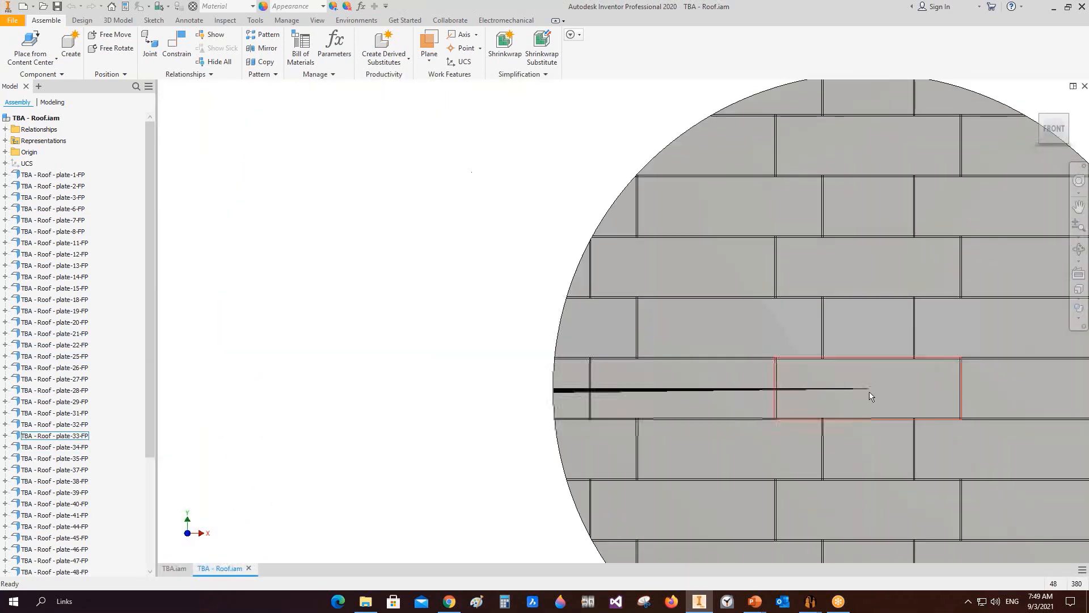
{"action": "scroll", "coordinate": [714, 394], "scroll_direction": "up", "scroll_amount": 3}
{"action": "scroll", "coordinate": [280, 390], "scroll_direction": "up", "scroll_amount": 3}
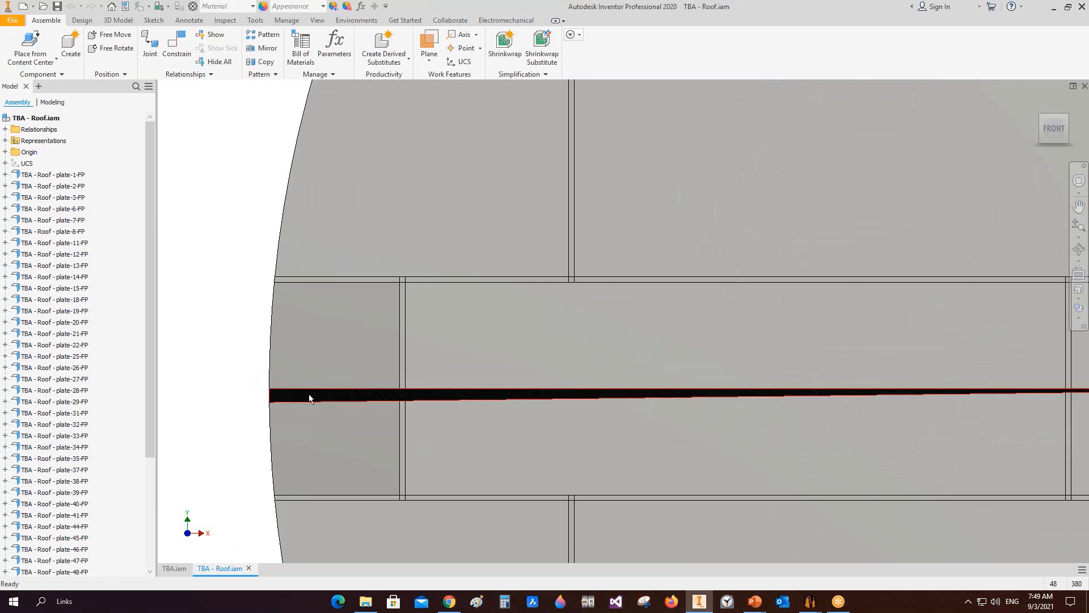
{"action": "scroll", "coordinate": [403, 404], "scroll_direction": "up", "scroll_amount": 2}
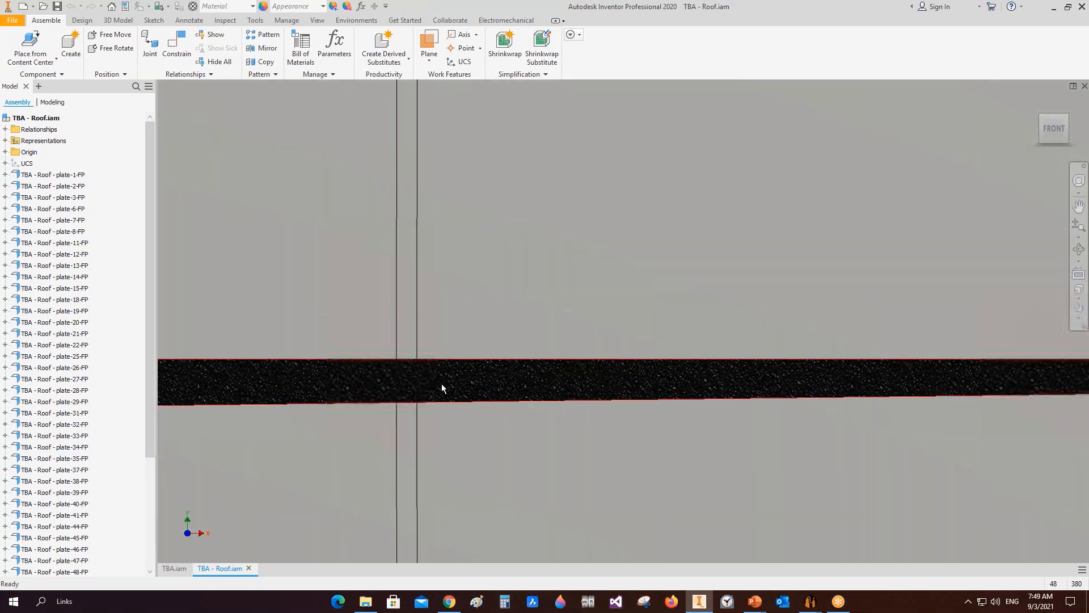
{"action": "scroll", "coordinate": [442, 386], "scroll_direction": "down", "scroll_amount": 4}
{"action": "scroll", "coordinate": [418, 375], "scroll_direction": "up", "scroll_amount": 2}
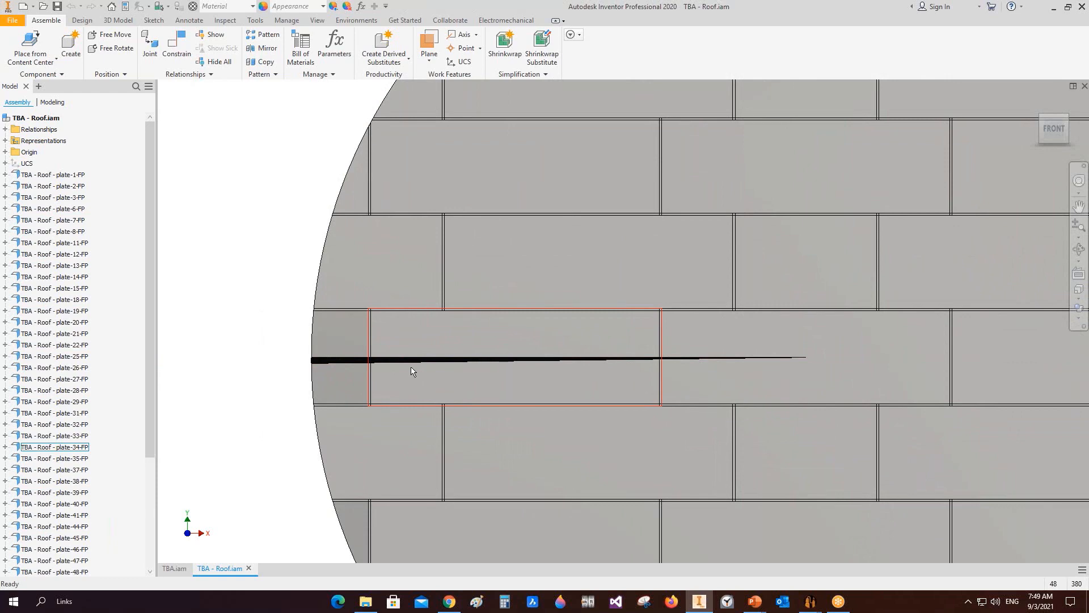
{"action": "scroll", "coordinate": [412, 372], "scroll_direction": "down", "scroll_amount": 5}
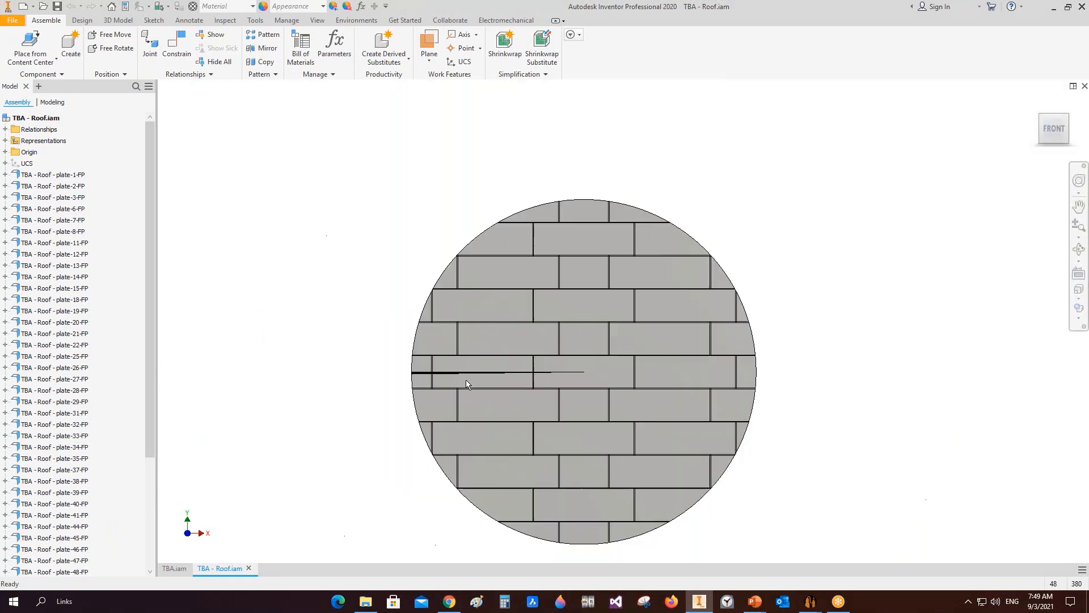
{"action": "left_click", "coordinate": [1079, 255]}
{"action": "left_click_drag", "start_coordinate": [656, 375], "coordinate": [694, 243]}
{"action": "scroll", "coordinate": [561, 331], "scroll_direction": "up", "scroll_amount": 4}
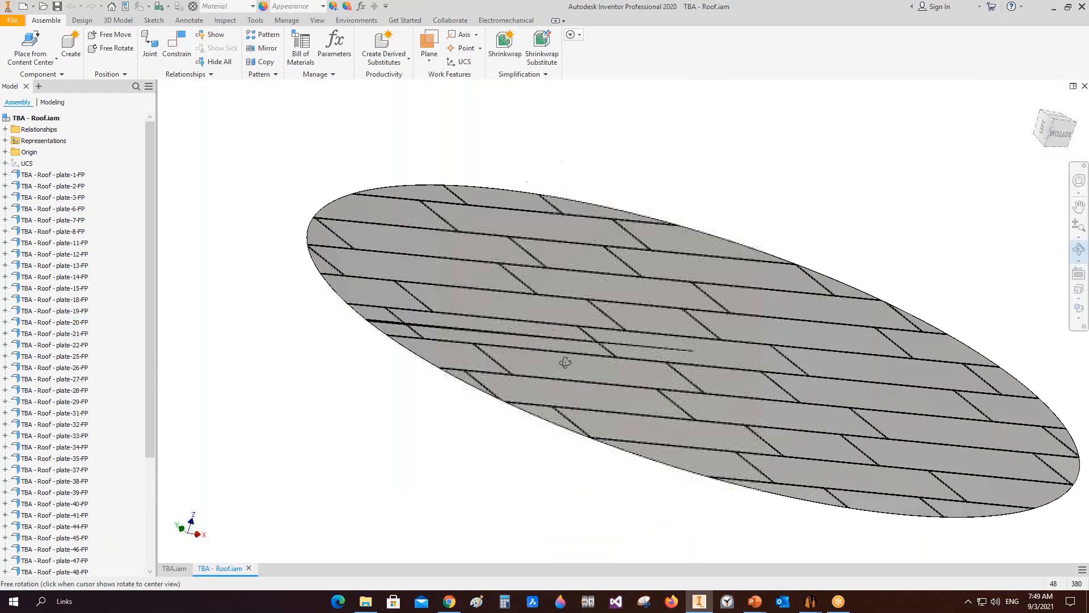
{"action": "left_click_drag", "start_coordinate": [565, 362], "coordinate": [596, 363]}
{"action": "scroll", "coordinate": [502, 505], "scroll_direction": "up", "scroll_amount": 5}
{"action": "scroll", "coordinate": [625, 402], "scroll_direction": "up", "scroll_amount": 4}
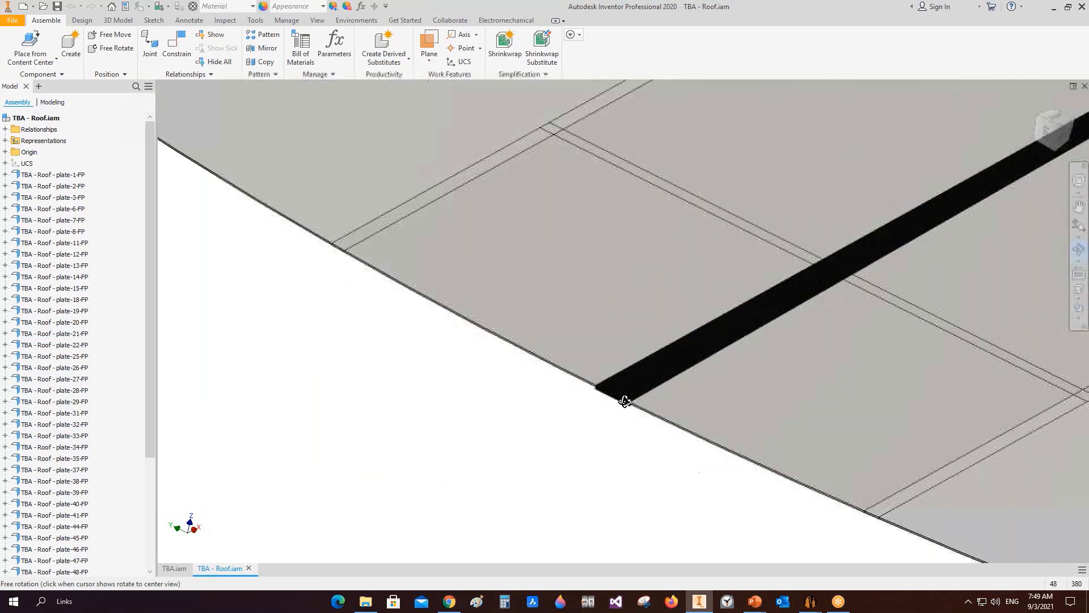
{"action": "scroll", "coordinate": [624, 402], "scroll_direction": "down", "scroll_amount": 8}
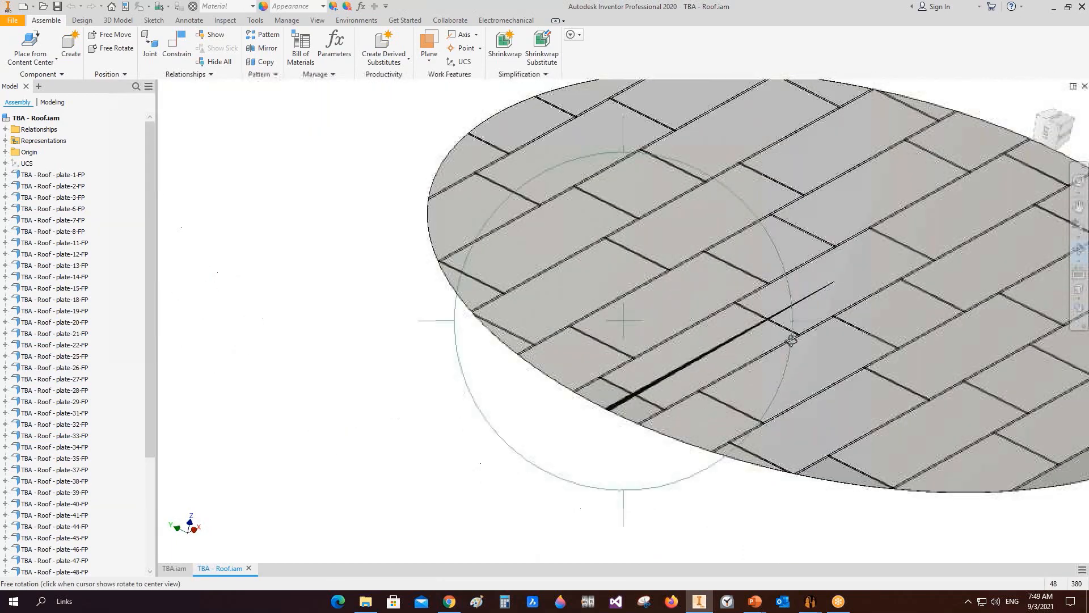
Step: Orbit the roof flat pattern assembly once more to inspect the overlapping plate seam
{"action": "middle_click_drag", "start_coordinate": [791, 340], "coordinate": [660, 375]}
{"action": "right_click", "coordinate": [736, 305]}
{"action": "left_click", "coordinate": [775, 305]}
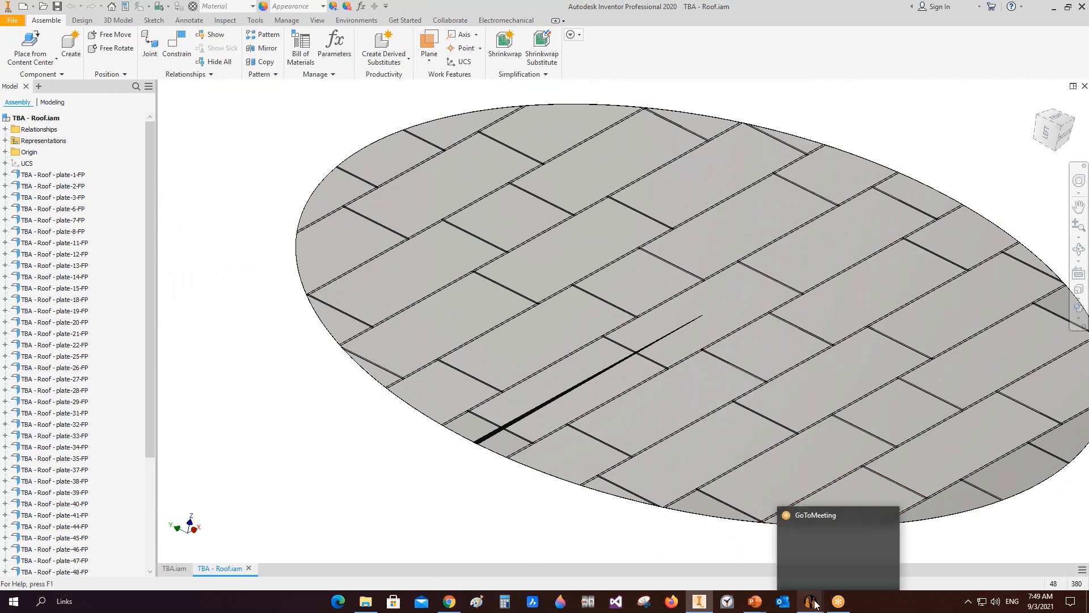
Step: Open the drawing settings of the roof plate arrangement and set the sheet size to A1 landscape
{"action": "mouse_move", "coordinate": [814, 602]}
{"action": "left_click", "coordinate": [874, 564]}
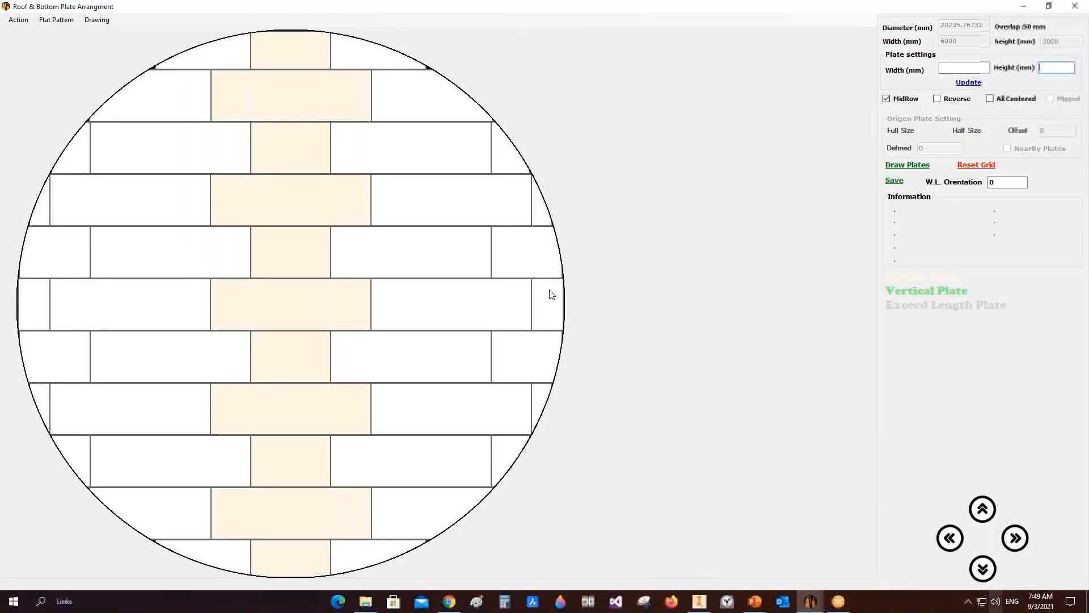
{"action": "left_click", "coordinate": [97, 20]}
{"action": "left_click", "coordinate": [125, 35]}
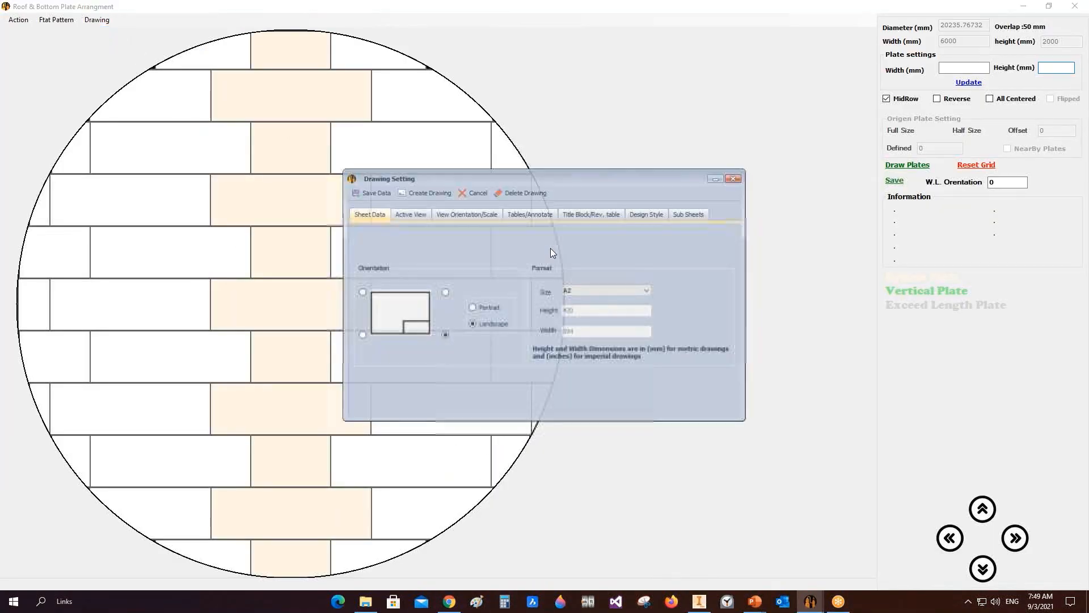
{"action": "left_click", "coordinate": [584, 289]}
{"action": "left_click", "coordinate": [581, 323]}
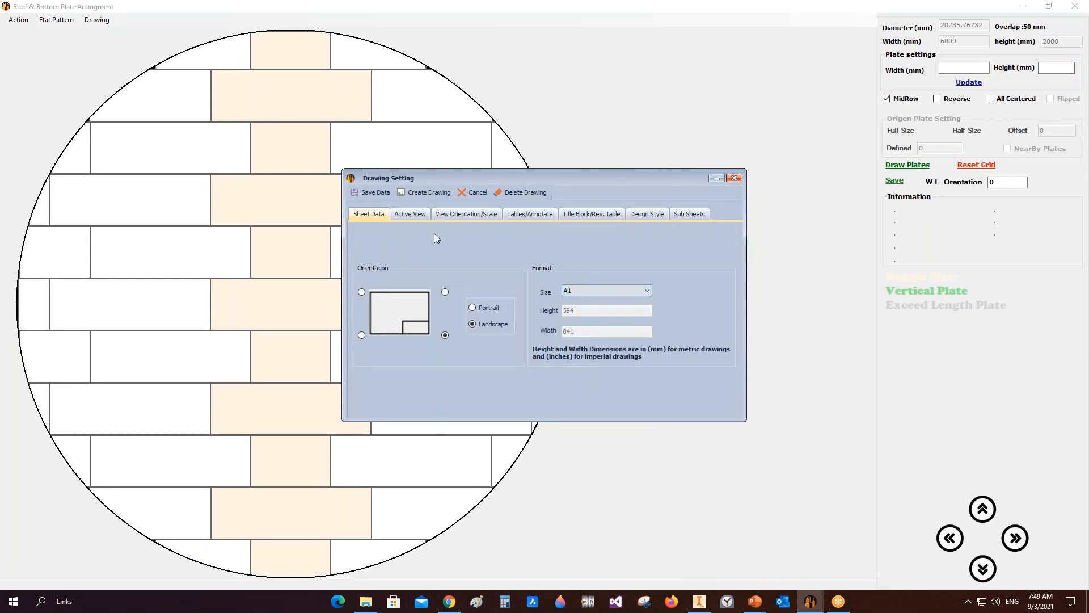
Step: Review the active view options and compare them with the roof assembly's front view
{"action": "left_click", "coordinate": [414, 215]}
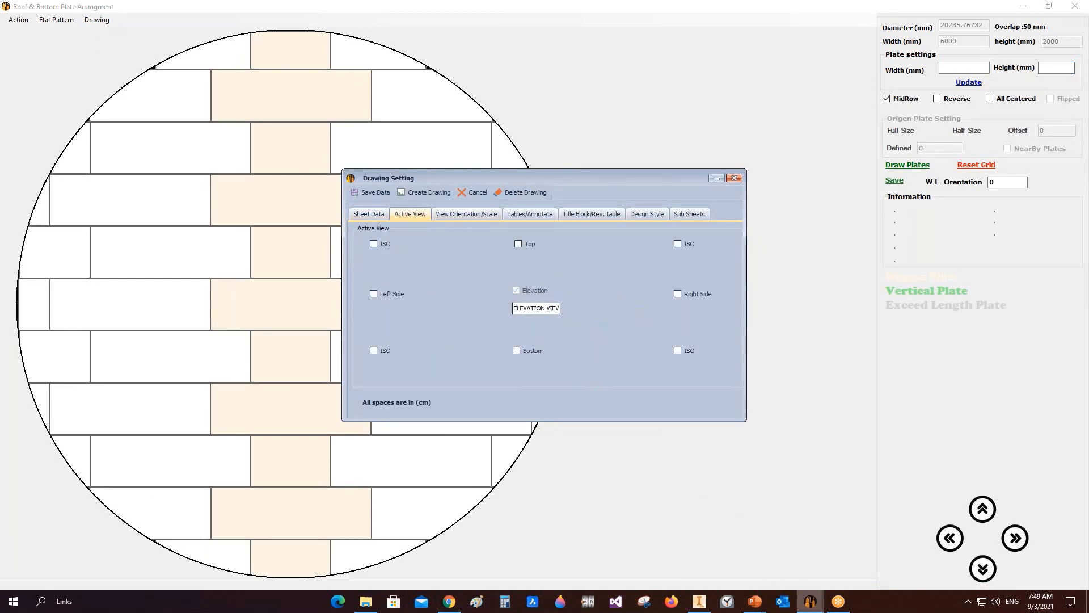
{"action": "left_click", "coordinate": [699, 601]}
{"action": "left_click", "coordinate": [1049, 132]}
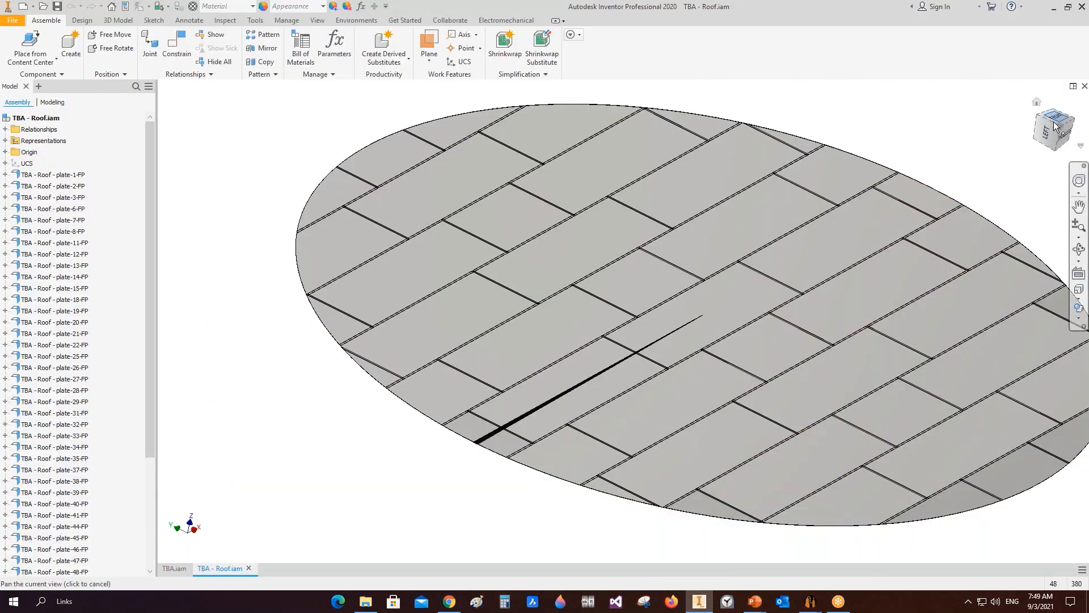
{"action": "left_click", "coordinate": [1083, 111]}
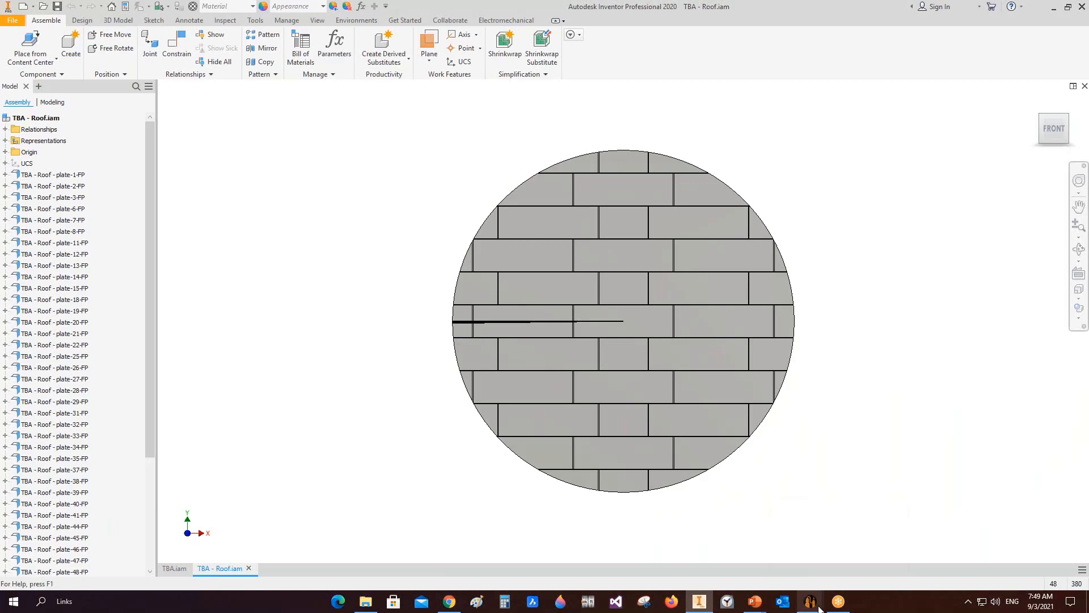
{"action": "mouse_move", "coordinate": [811, 601]}
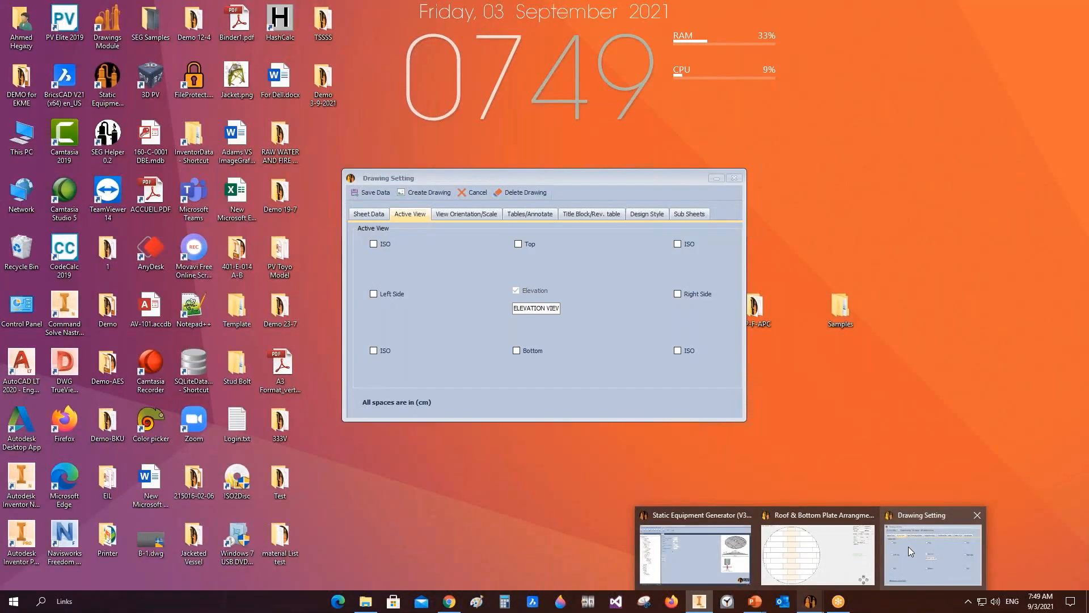
{"action": "left_click", "coordinate": [908, 547]}
Step: Set the elevation view orientation to Front, its scale to 1/100 and its location to X 30 cm, Y 35 cm
{"action": "left_click", "coordinate": [467, 214]}
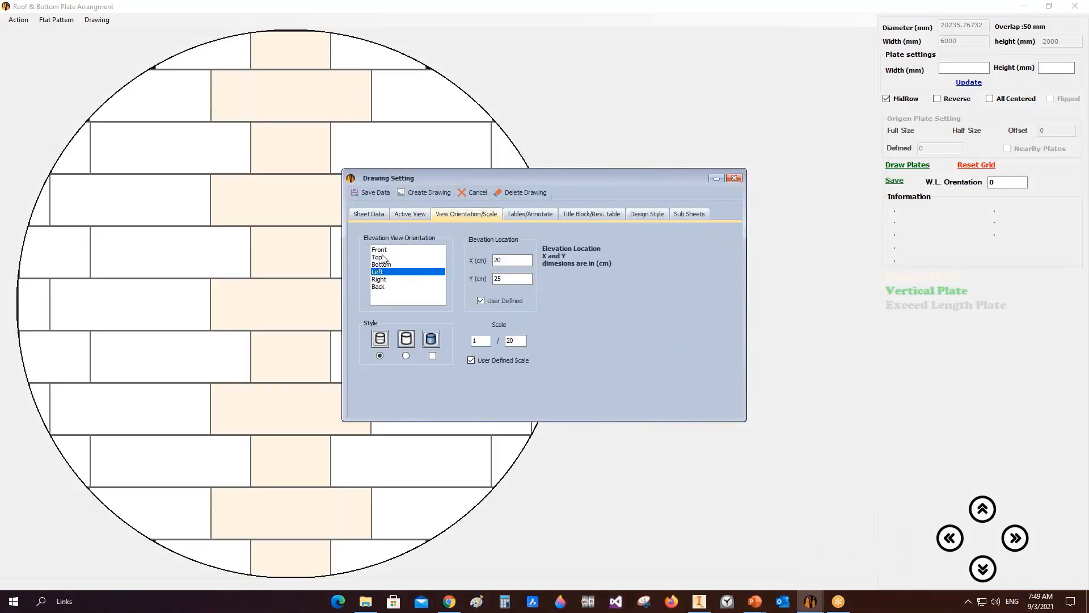
{"action": "left_click", "coordinate": [382, 250]}
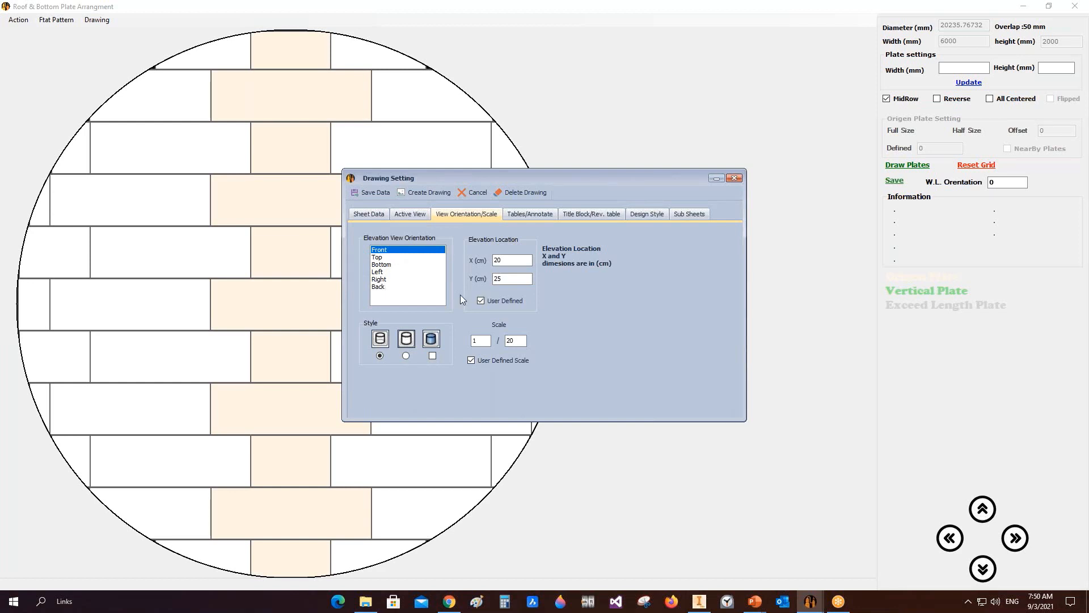
{"action": "double_click", "coordinate": [511, 341]}
{"action": "type", "text": "100"}
{"action": "double_click", "coordinate": [502, 260]}
{"action": "double_click", "coordinate": [502, 278]}
{"action": "type", "text": "3"}
Step: Enable Welding Details in the tables and annotations settings and browse the welding detail library
{"action": "left_click", "coordinate": [530, 214]}
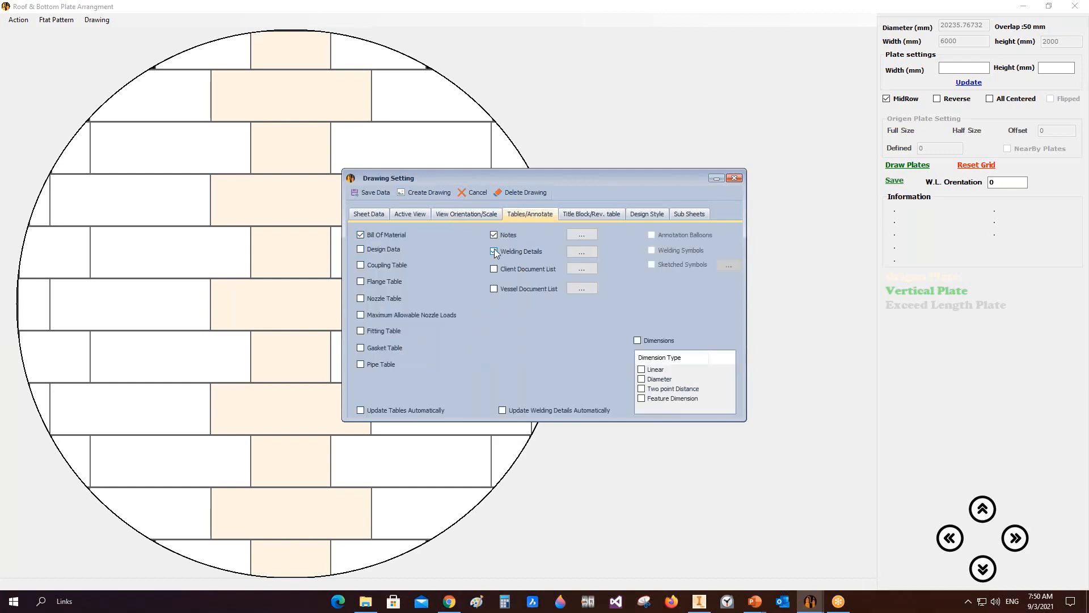
{"action": "left_click", "coordinate": [581, 251]}
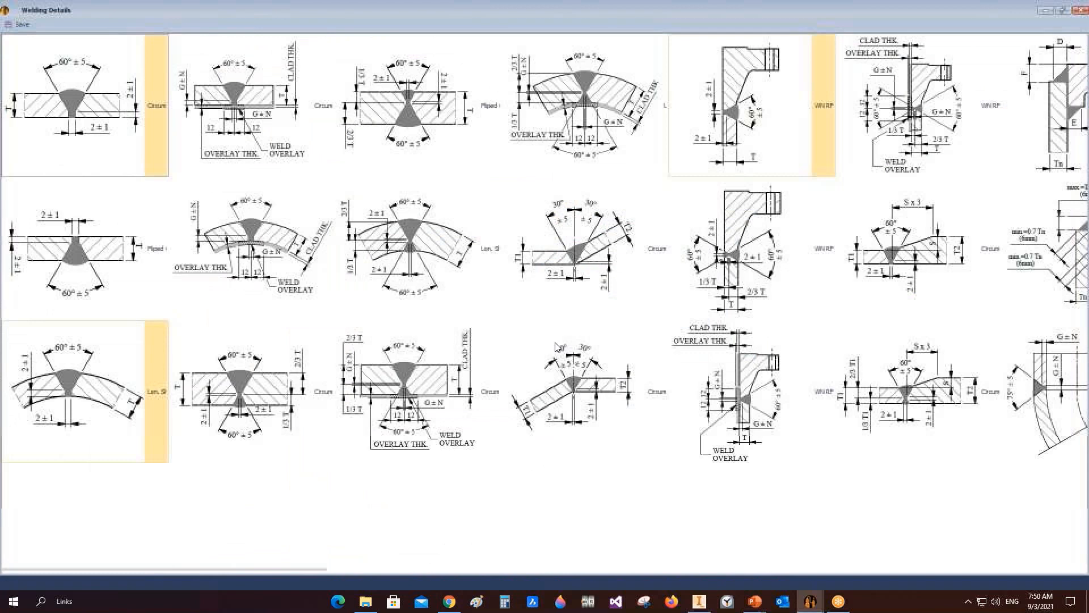
{"action": "left_click", "coordinate": [85, 108]}
{"action": "left_click", "coordinate": [85, 391]}
{"action": "left_click", "coordinate": [778, 156]}
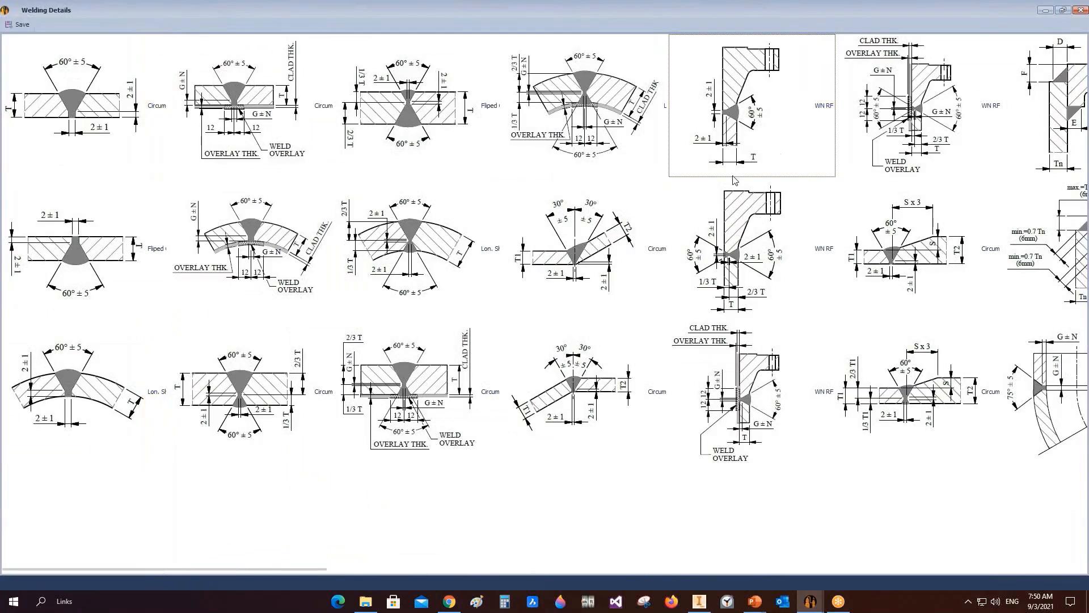
{"action": "scroll", "coordinate": [735, 181], "scroll_direction": "right", "scroll_amount": 1}
{"action": "scroll", "coordinate": [735, 181], "scroll_direction": "right", "scroll_amount": 1}
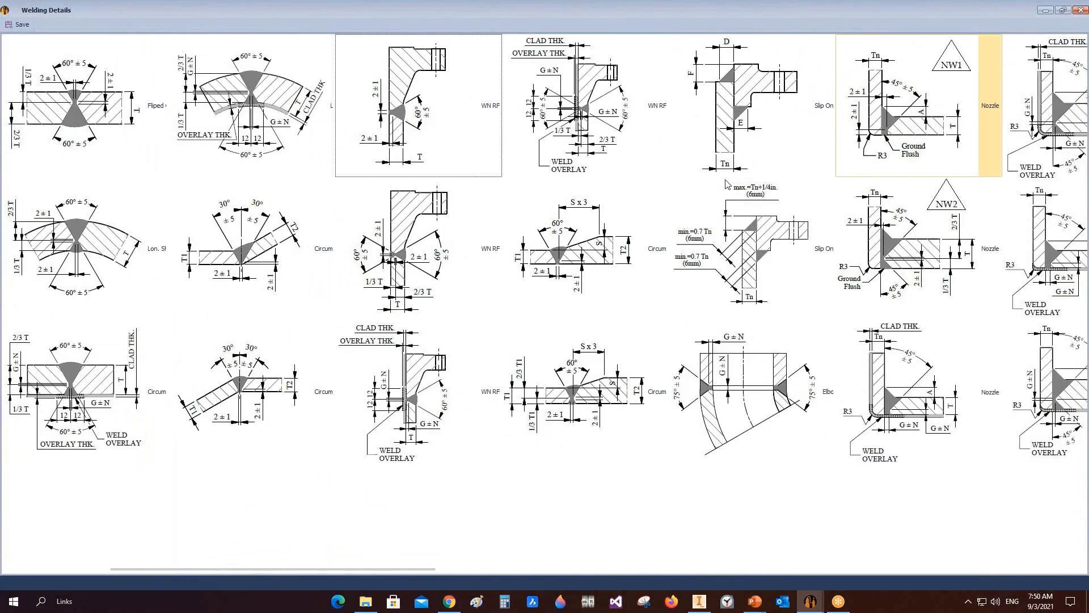
{"action": "scroll", "coordinate": [727, 185], "scroll_direction": "right", "scroll_amount": 3}
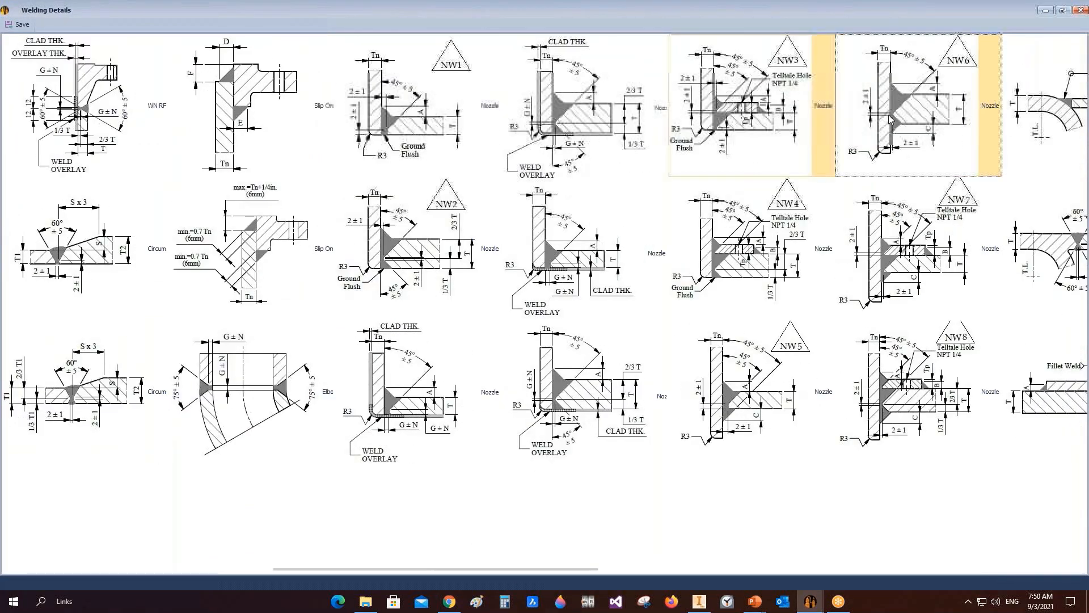
{"action": "scroll", "coordinate": [840, 193], "scroll_direction": "right", "scroll_amount": 1}
{"action": "scroll", "coordinate": [423, 248], "scroll_direction": "right", "scroll_amount": 8}
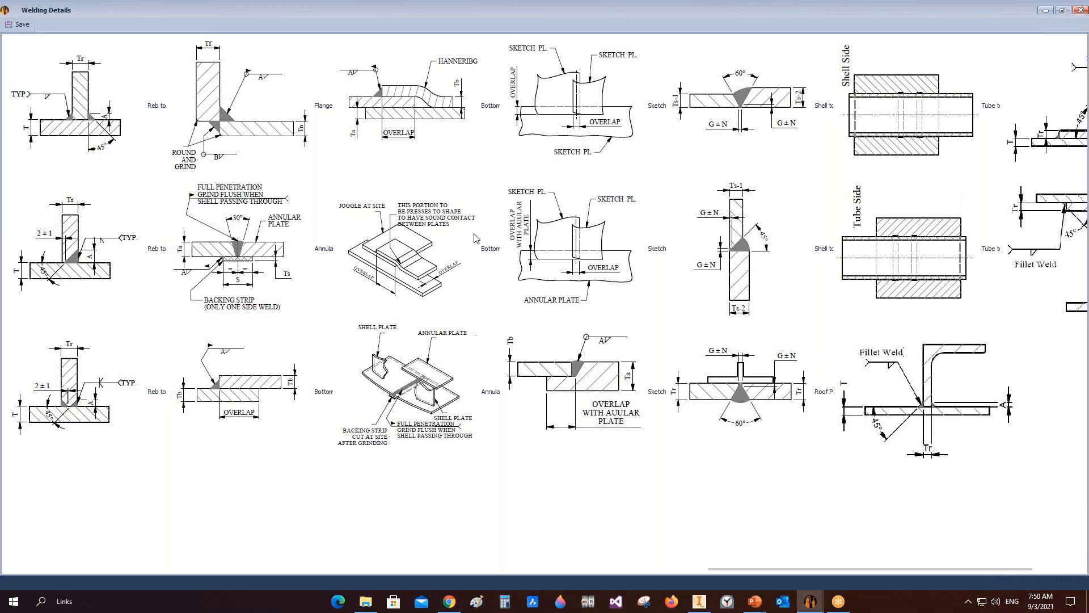
Step: Select the roof plate overlap and annular plate welding details and save the selection
{"action": "left_click", "coordinate": [404, 273]}
{"action": "left_click", "coordinate": [418, 117]}
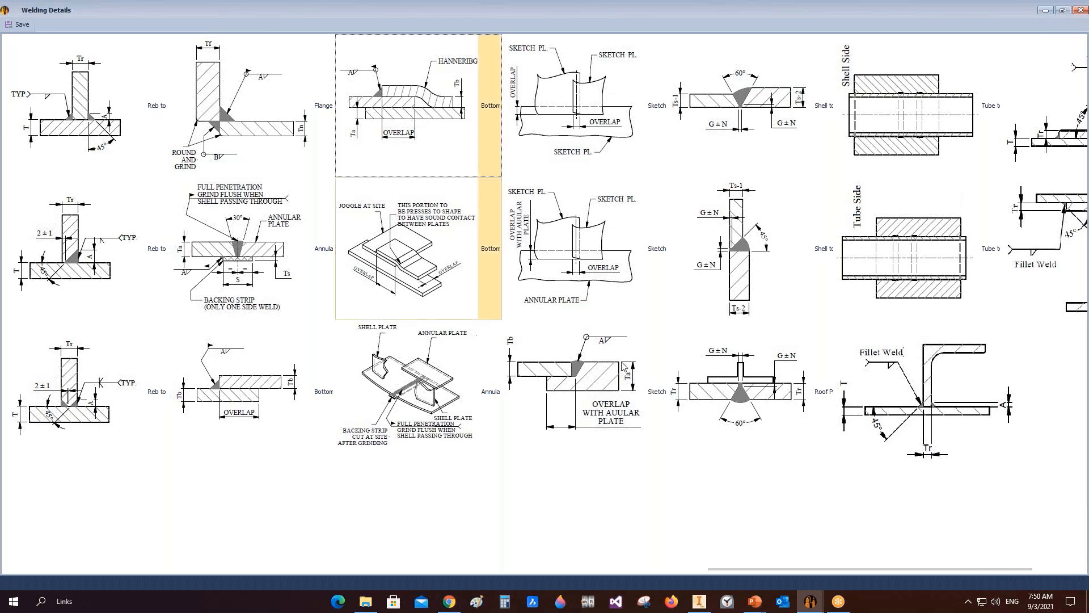
{"action": "scroll", "coordinate": [797, 339], "scroll_direction": "right", "scroll_amount": 3}
{"action": "scroll", "coordinate": [740, 341], "scroll_direction": "left", "scroll_amount": 3}
{"action": "scroll", "coordinate": [740, 342], "scroll_direction": "left", "scroll_amount": 3}
{"action": "left_click", "coordinate": [393, 235]}
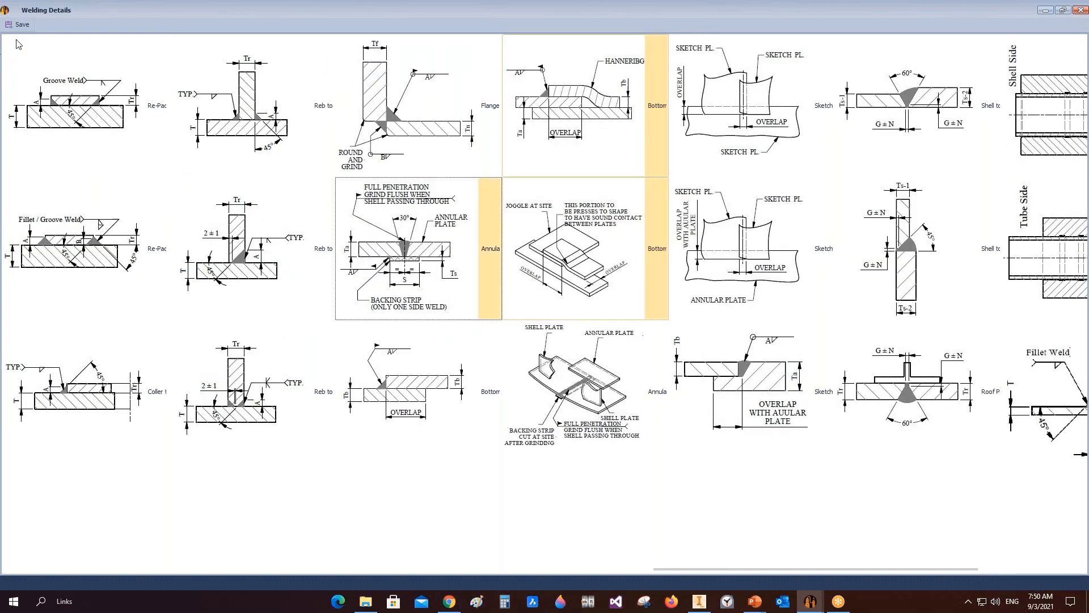
{"action": "left_click", "coordinate": [22, 24]}
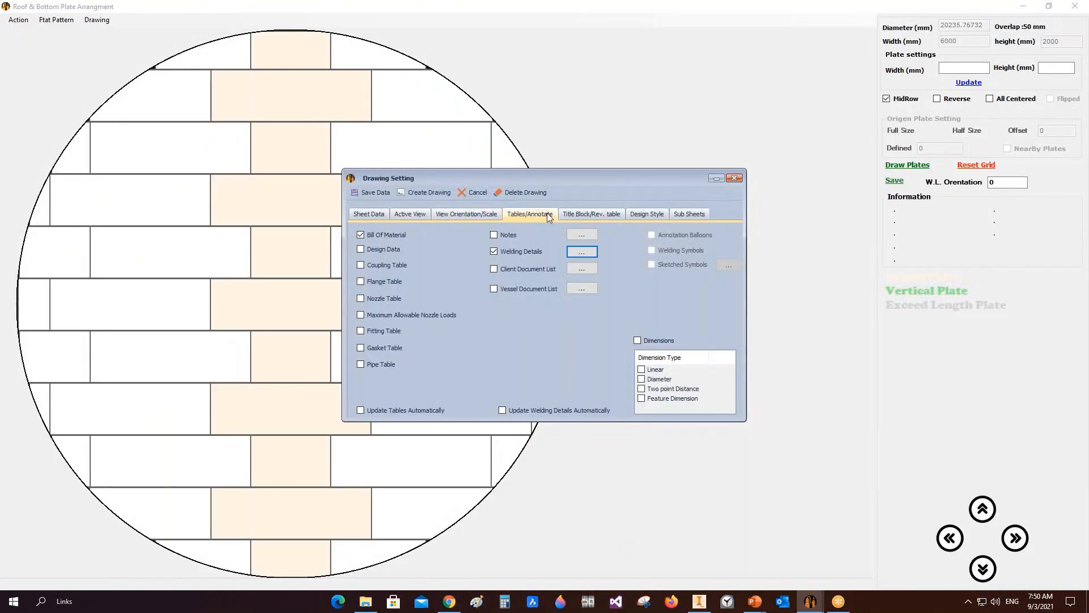
Step: Set the title block drawing name to ROOF PLATE
{"action": "left_click", "coordinate": [591, 214]}
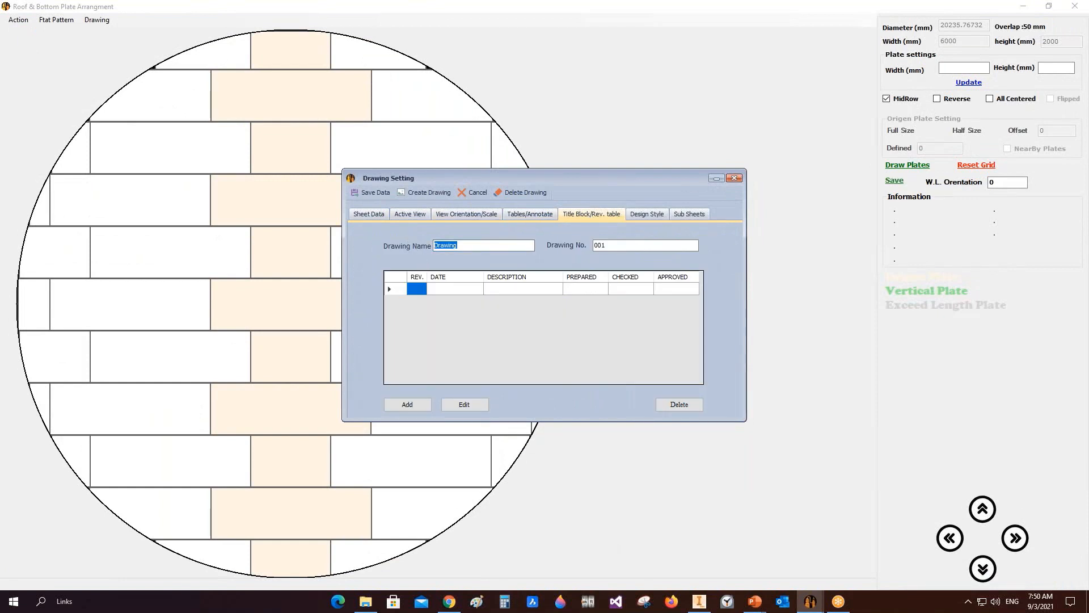
{"action": "type", "text": "rOOF pLA"}
{"action": "key", "text": "BackSpace"}
{"action": "key", "text": "BackSpace"}
{"action": "key", "text": "BackSpace"}
{"action": "key", "text": "BackSpace"}
{"action": "key", "text": "BackSpace"}
{"action": "key", "text": "BackSpace"}
{"action": "key", "text": "BackSpace"}
{"action": "key", "text": "BackSpace"}
{"action": "key", "text": "BackSpace"}
{"action": "type", "text": "ROOF PLAT"}
Step: Add a revision row with revision 0 to the revision table
{"action": "left_click", "coordinate": [388, 288]}
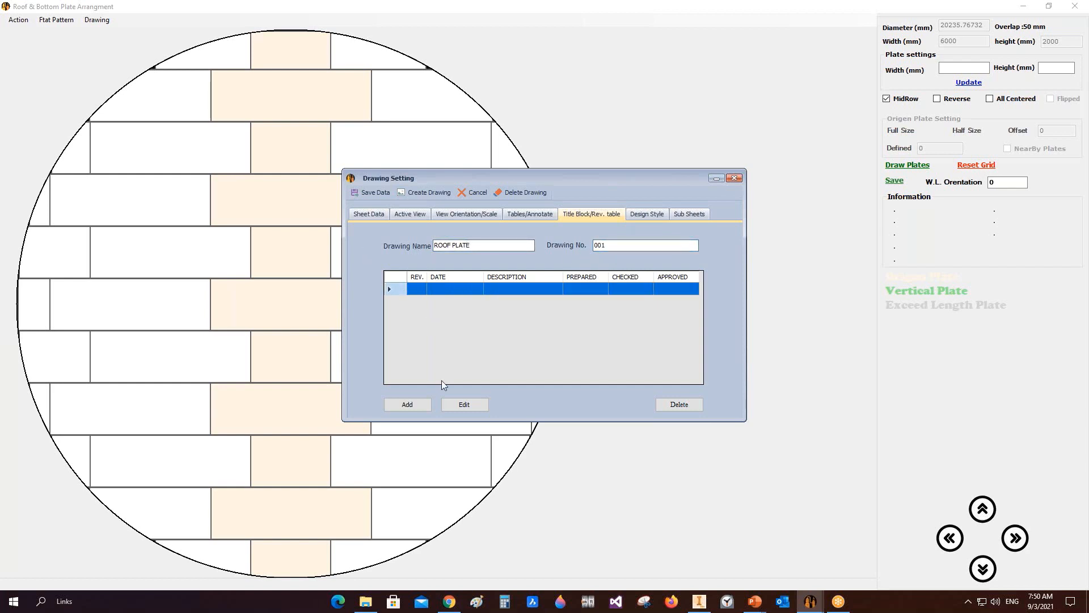
{"action": "left_click", "coordinate": [460, 404]}
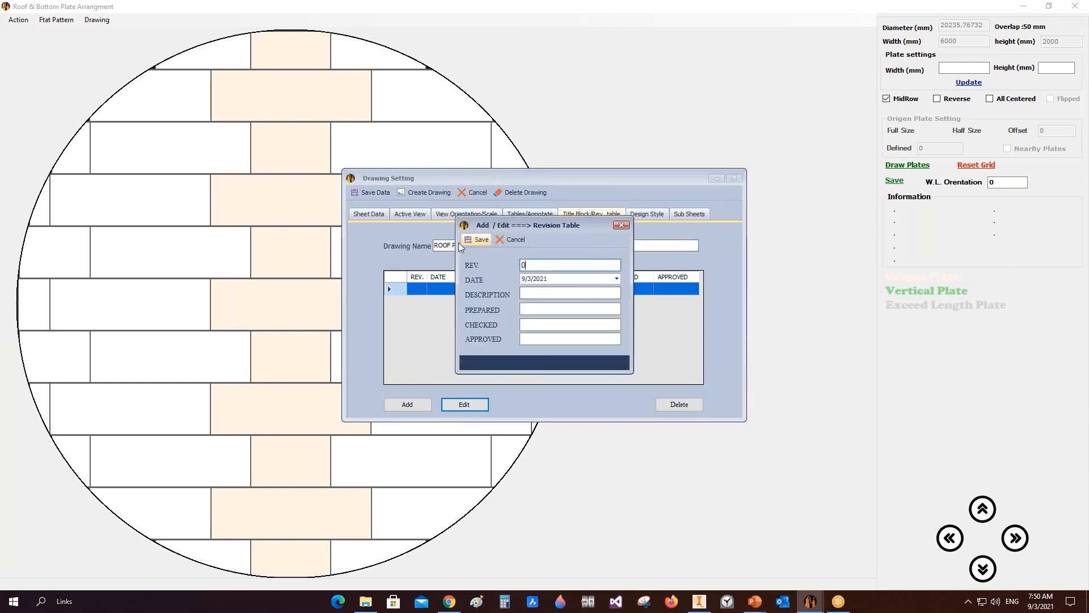
{"action": "type", "text": "0"}
{"action": "left_click", "coordinate": [476, 239]}
{"action": "left_click", "coordinate": [408, 404]}
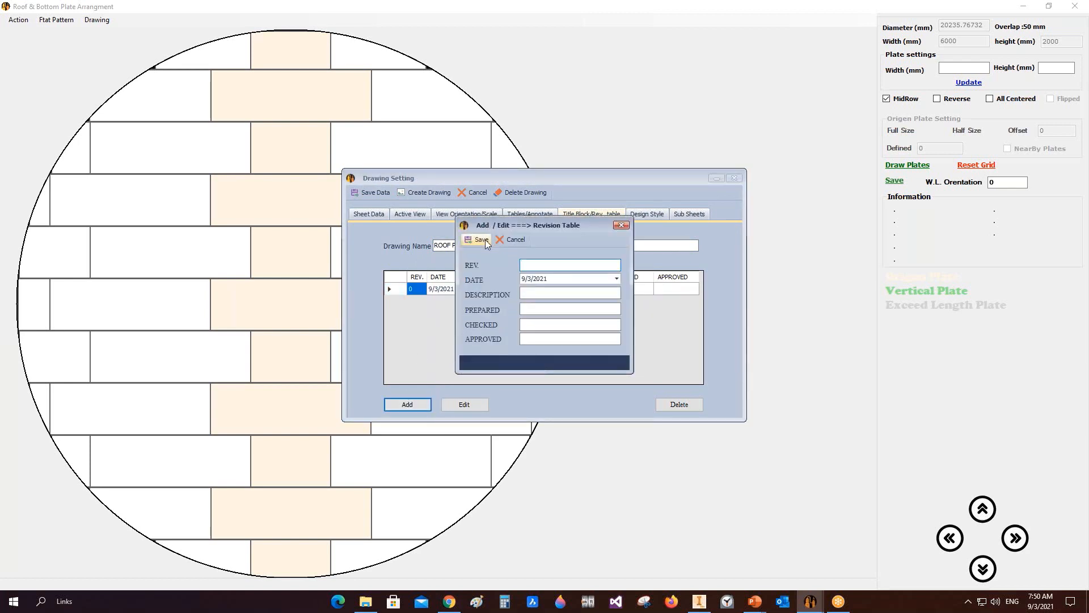
{"action": "left_click", "coordinate": [481, 239]}
Step: Create the roof plate drawing and view it in Inventor
{"action": "left_click", "coordinate": [647, 215]}
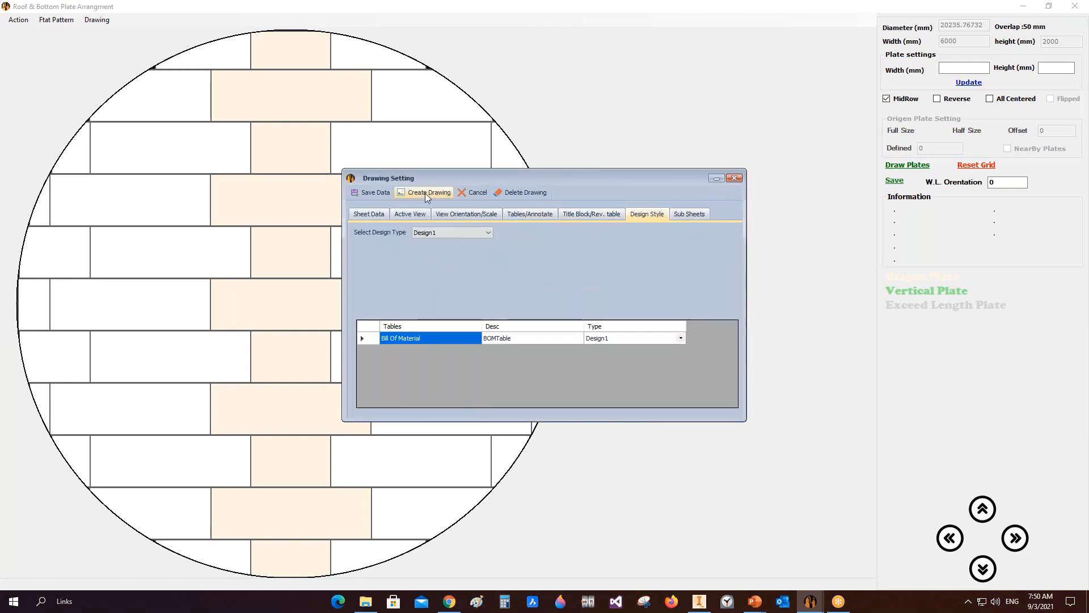
{"action": "left_click", "coordinate": [427, 192]}
{"action": "left_click", "coordinate": [699, 602]}
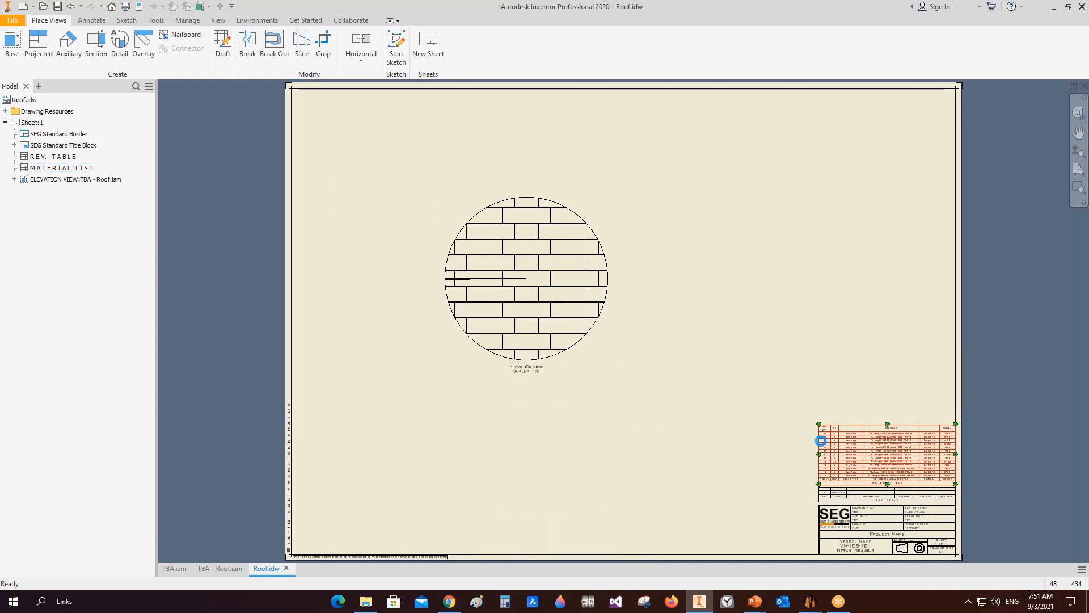
{"action": "scroll", "coordinate": [817, 440], "scroll_direction": "down", "scroll_amount": 5}
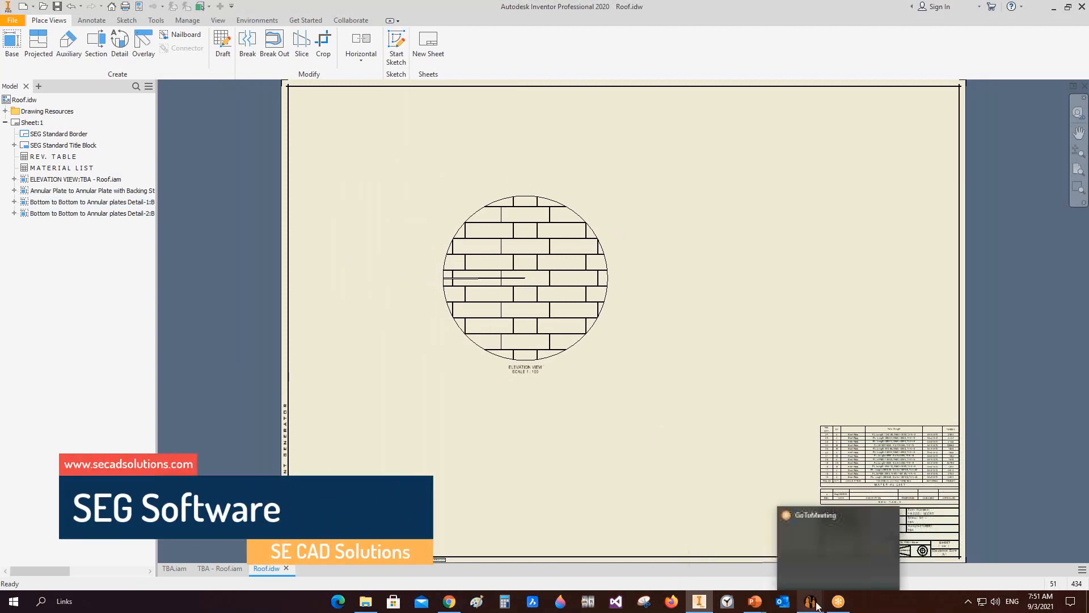
Step: Change the elevation view scale to 1/50 in the drawing settings and recreate the drawing
{"action": "mouse_move", "coordinate": [811, 601]}
{"action": "left_click", "coordinate": [877, 547]}
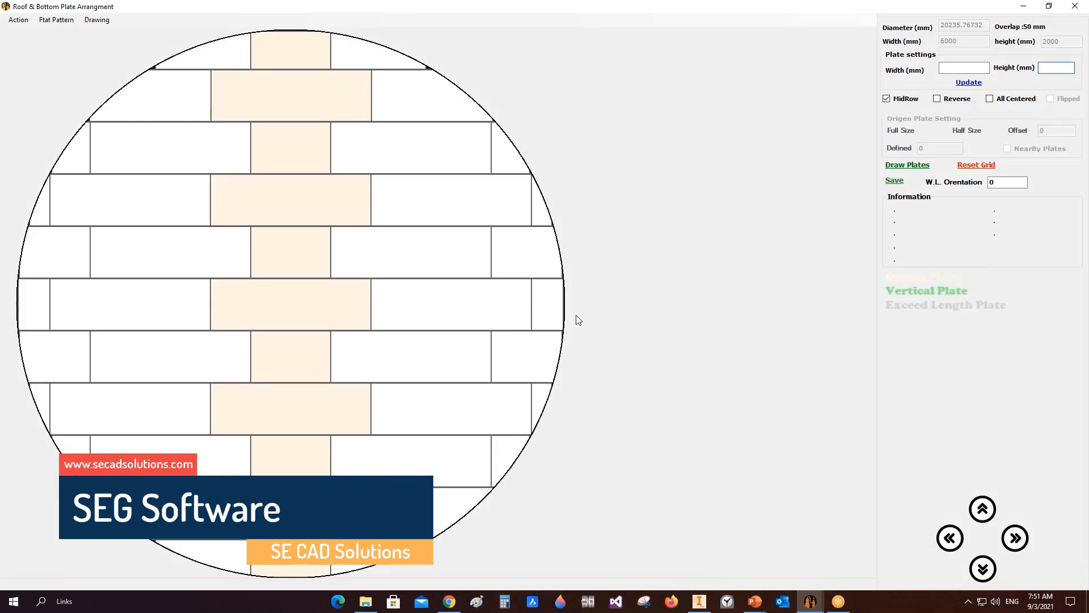
{"action": "left_click", "coordinate": [97, 20]}
{"action": "left_click", "coordinate": [109, 32]}
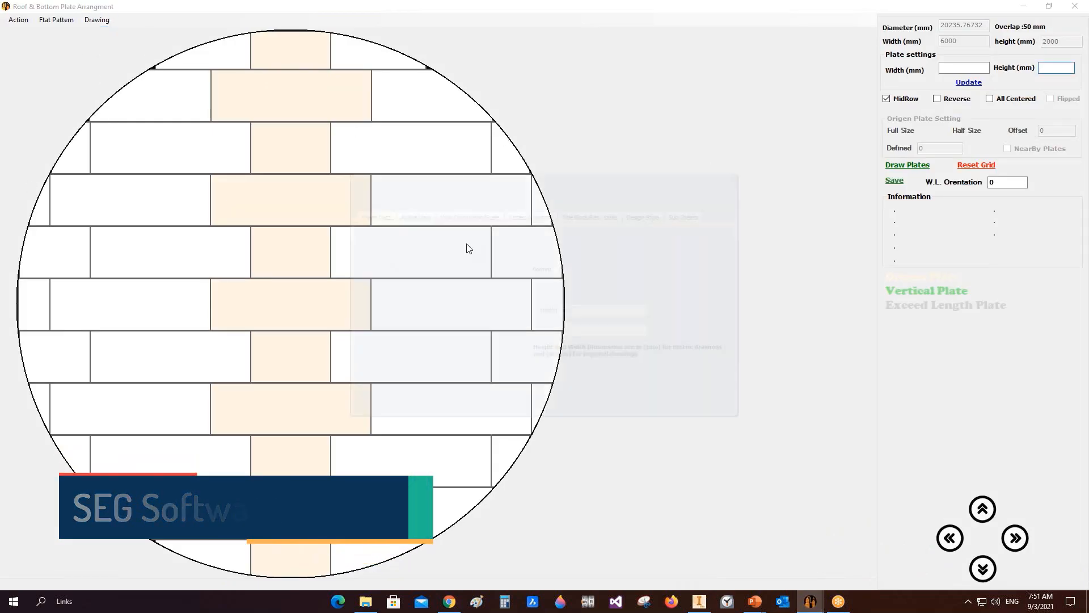
{"action": "double_click", "coordinate": [513, 341]}
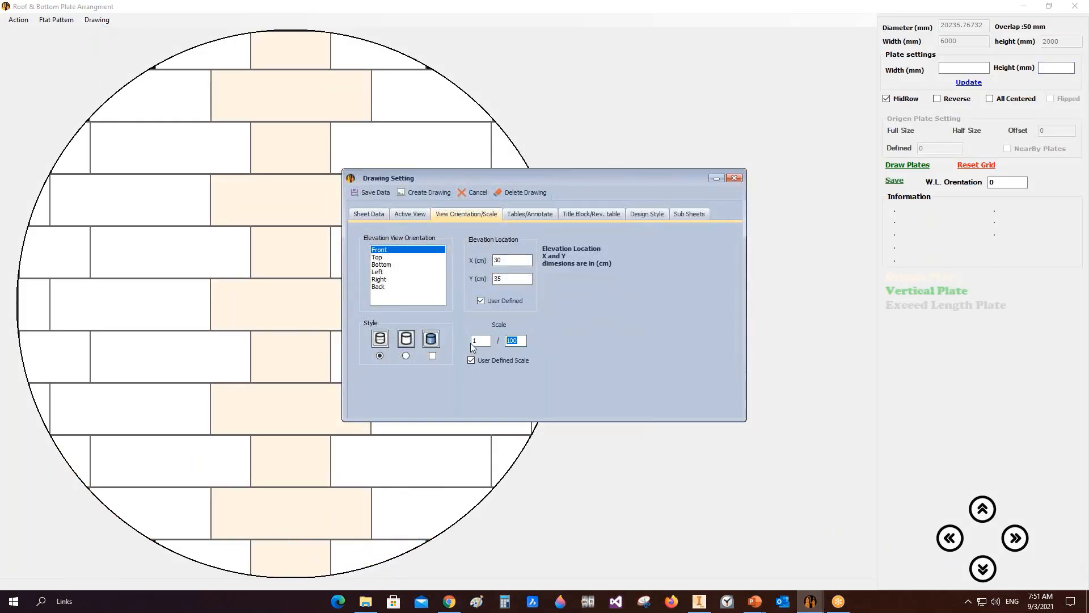
{"action": "type", "text": "50"}
{"action": "left_click", "coordinate": [430, 192]}
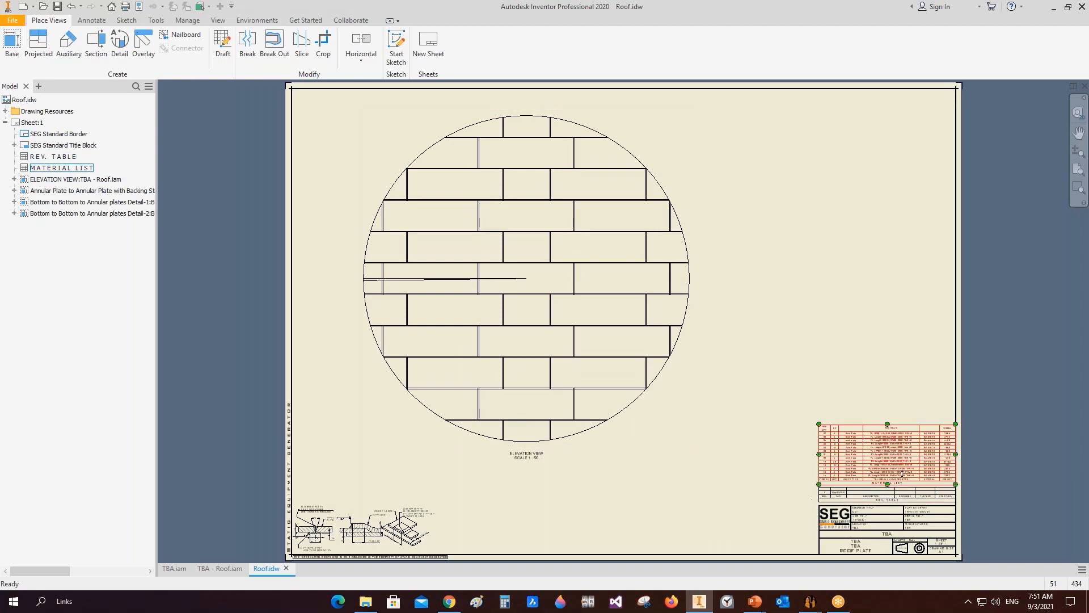
Step: Zoom into the drawing's material list to examine the roof plate sizes and quantities
{"action": "scroll", "coordinate": [903, 473], "scroll_direction": "up", "scroll_amount": 5}
{"action": "middle_click_drag", "start_coordinate": [836, 373], "coordinate": [576, 309]}
{"action": "scroll", "coordinate": [371, 270], "scroll_direction": "up", "scroll_amount": 3}
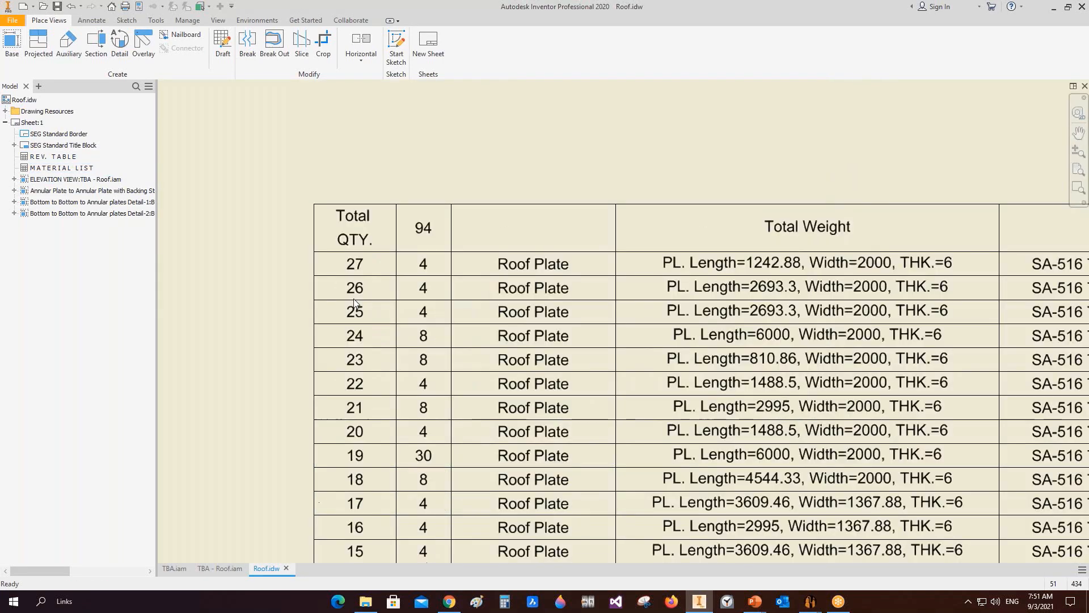
{"action": "scroll", "coordinate": [367, 286], "scroll_direction": "down", "scroll_amount": 7}
{"action": "middle_click_drag", "start_coordinate": [366, 287], "coordinate": [665, 540]}
{"action": "scroll", "coordinate": [567, 419], "scroll_direction": "down", "scroll_amount": 5}
Step: Open the roof plate-1 flat-pattern part from the roof assembly
{"action": "left_click", "coordinate": [220, 568]}
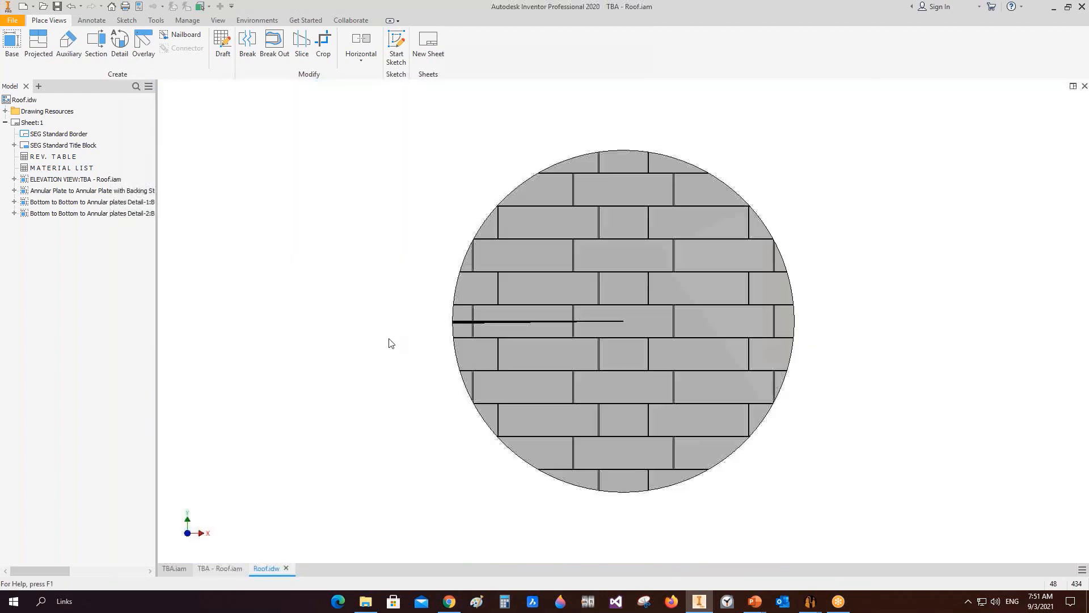
{"action": "right_click", "coordinate": [680, 167]}
{"action": "left_click", "coordinate": [692, 138]}
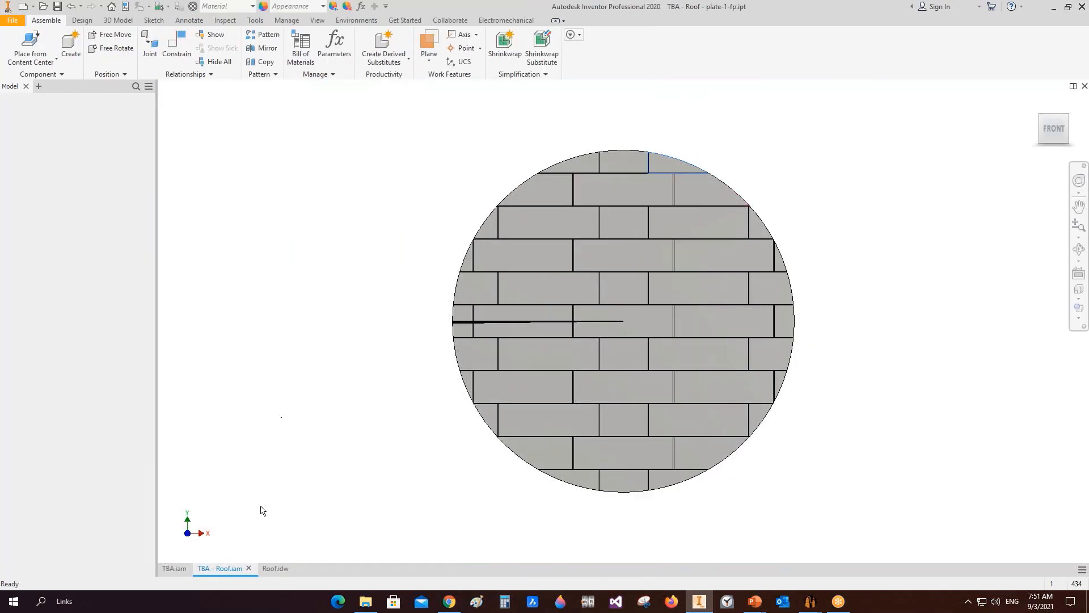
Step: Place a base view of the roof plate part on the roof drawing at scale 1/20, beside the roof layout
{"action": "left_click", "coordinate": [261, 571]}
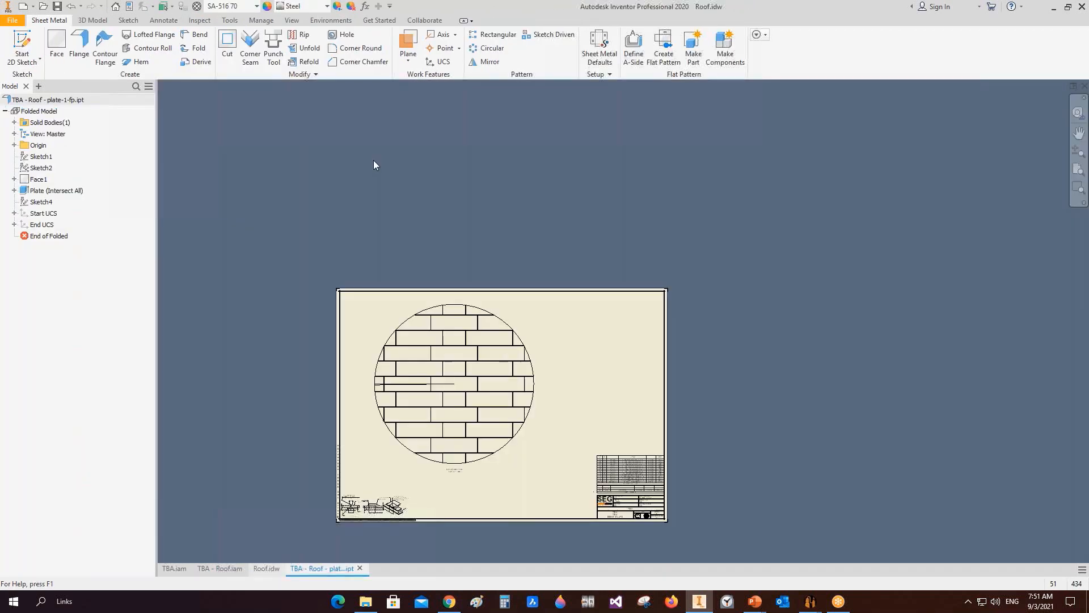
{"action": "left_click", "coordinate": [19, 41]}
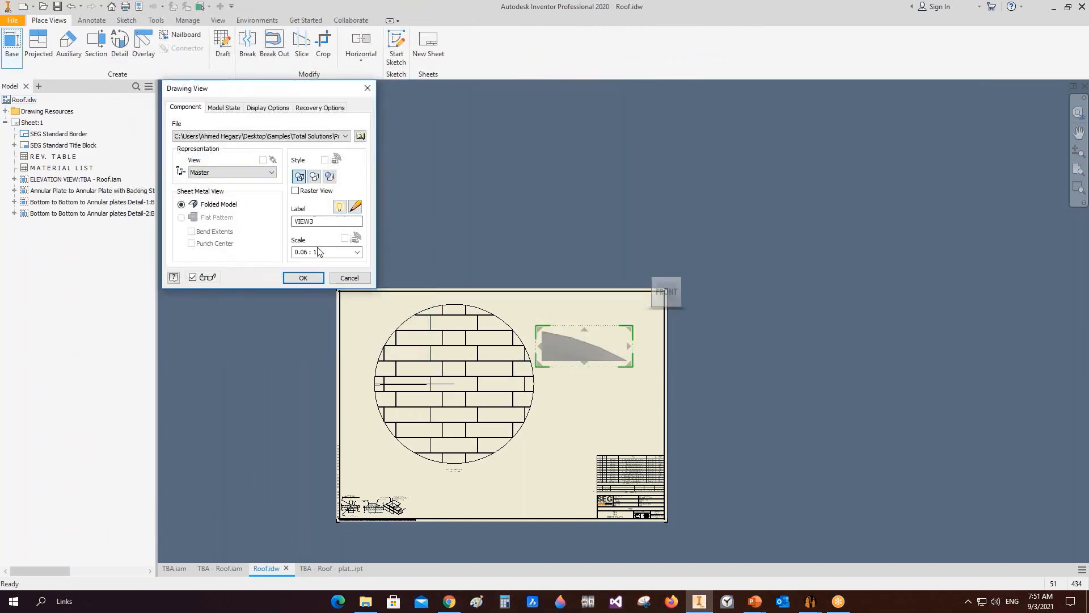
{"action": "double_click", "coordinate": [329, 252]}
{"action": "type", "text": "1/20"}
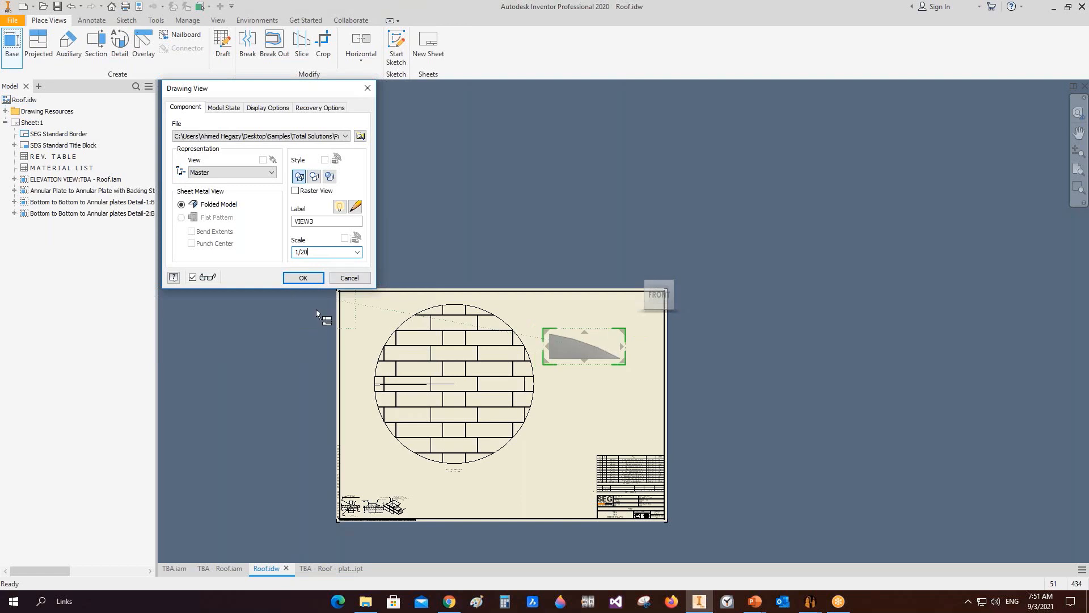
{"action": "left_click", "coordinate": [303, 277]}
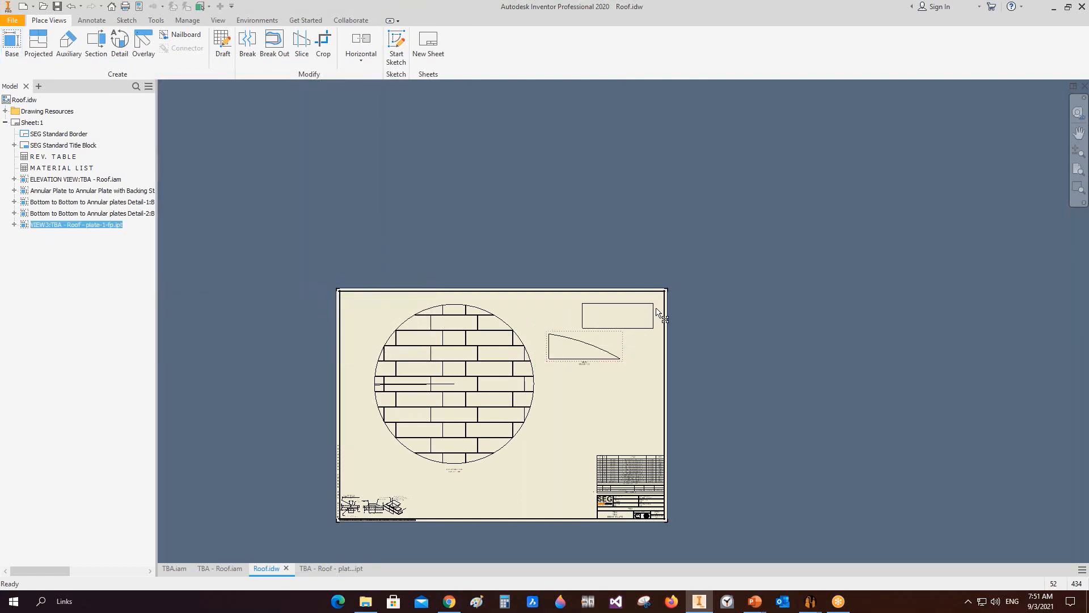
{"action": "left_click_drag", "start_coordinate": [623, 338], "coordinate": [657, 304]}
Step: Dimension the plate view's straight height, bottom length and curved edge
{"action": "scroll", "coordinate": [656, 305], "scroll_direction": "down", "scroll_amount": 3}
{"action": "middle_click_drag", "start_coordinate": [654, 306], "coordinate": [653, 313]}
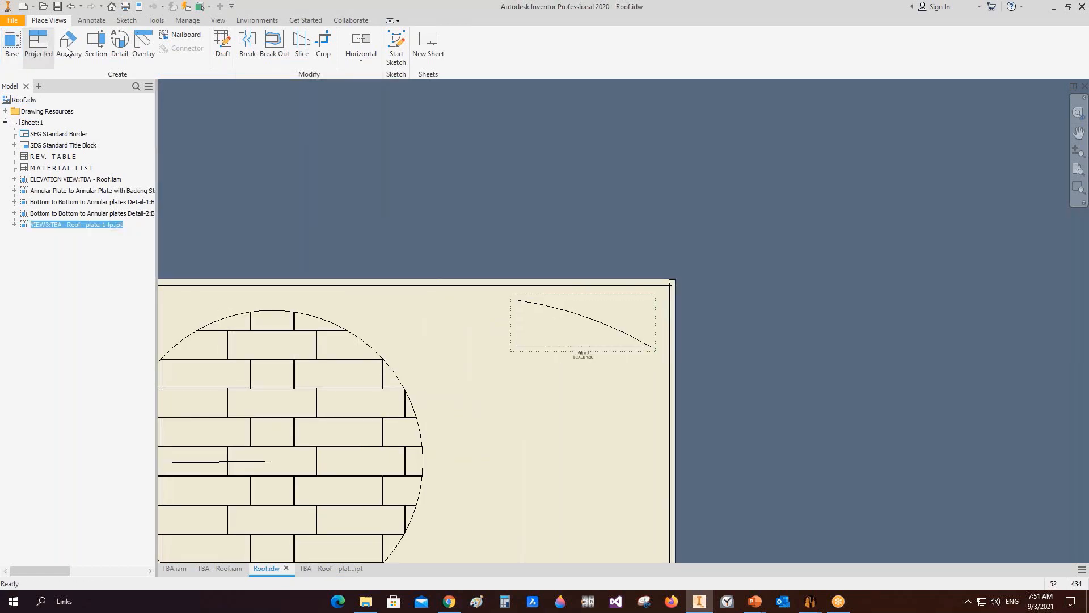
{"action": "left_click", "coordinate": [92, 21]}
{"action": "left_click", "coordinate": [19, 45]}
{"action": "left_click", "coordinate": [516, 321]}
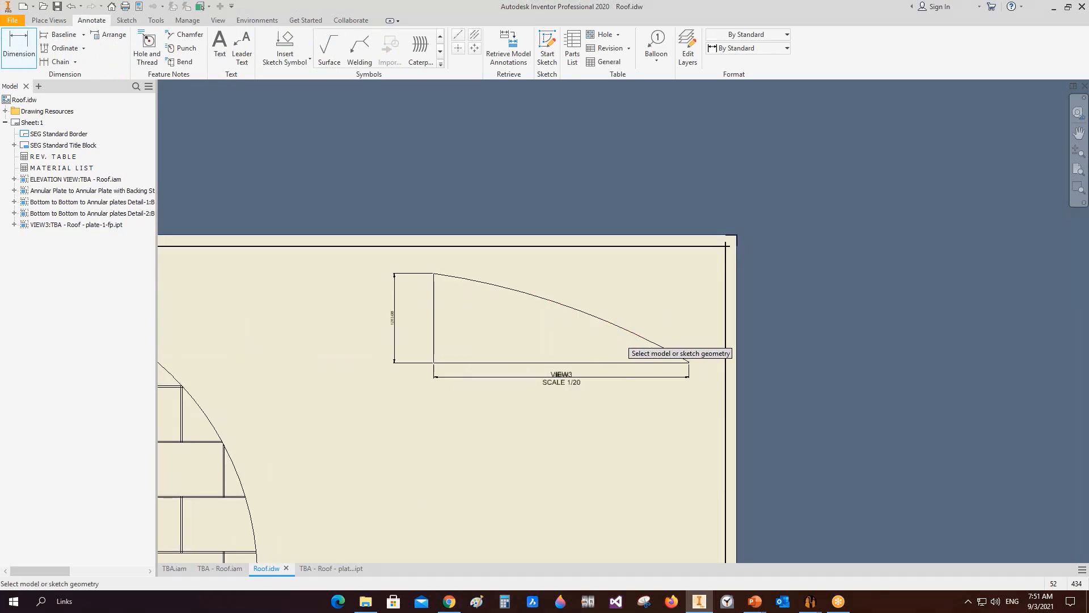
{"action": "left_click", "coordinate": [627, 326]}
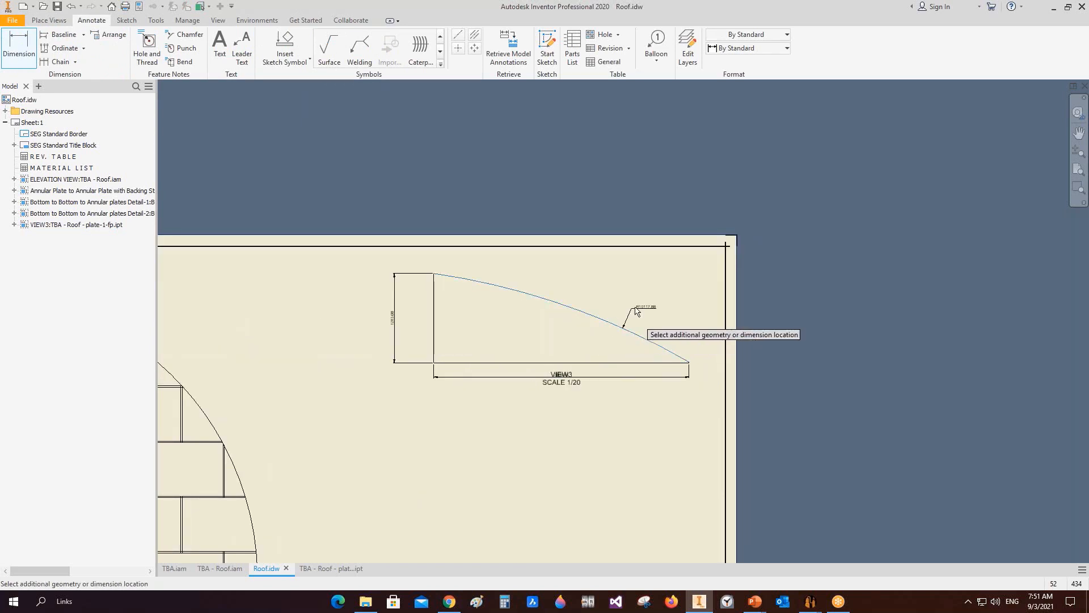
{"action": "left_click", "coordinate": [638, 306]}
{"action": "right_click", "coordinate": [610, 268]}
{"action": "left_click", "coordinate": [563, 268]}
{"action": "left_click_drag", "start_coordinate": [575, 386], "coordinate": [578, 403]}
{"action": "left_click", "coordinate": [444, 314]}
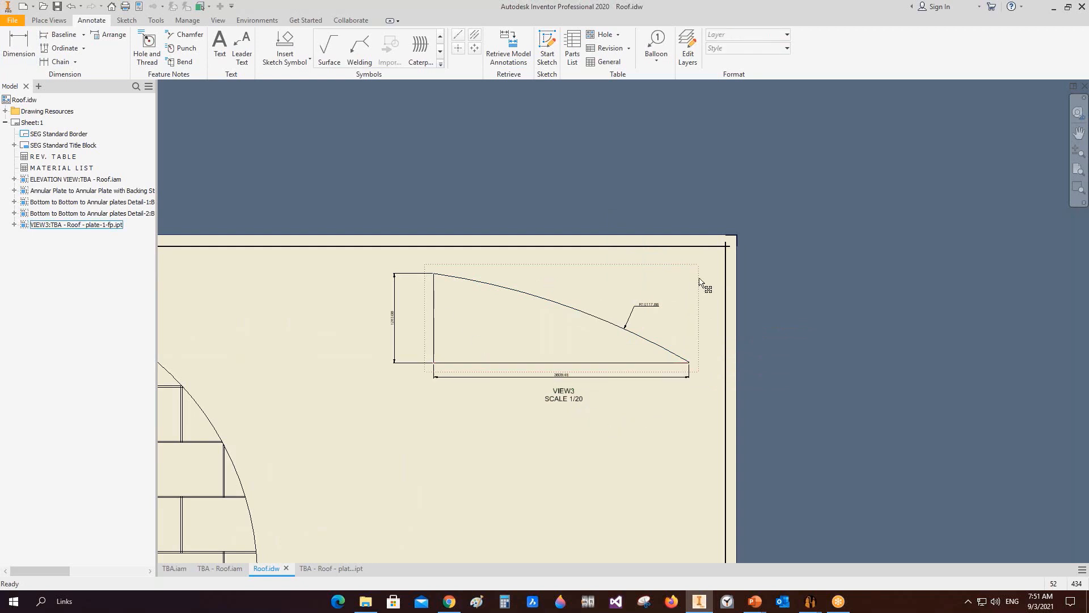
{"action": "left_click_drag", "start_coordinate": [699, 278], "coordinate": [717, 277]}
{"action": "scroll", "coordinate": [618, 468], "scroll_direction": "down", "scroll_amount": 3}
{"action": "middle_click_drag", "start_coordinate": [565, 485], "coordinate": [578, 345]}
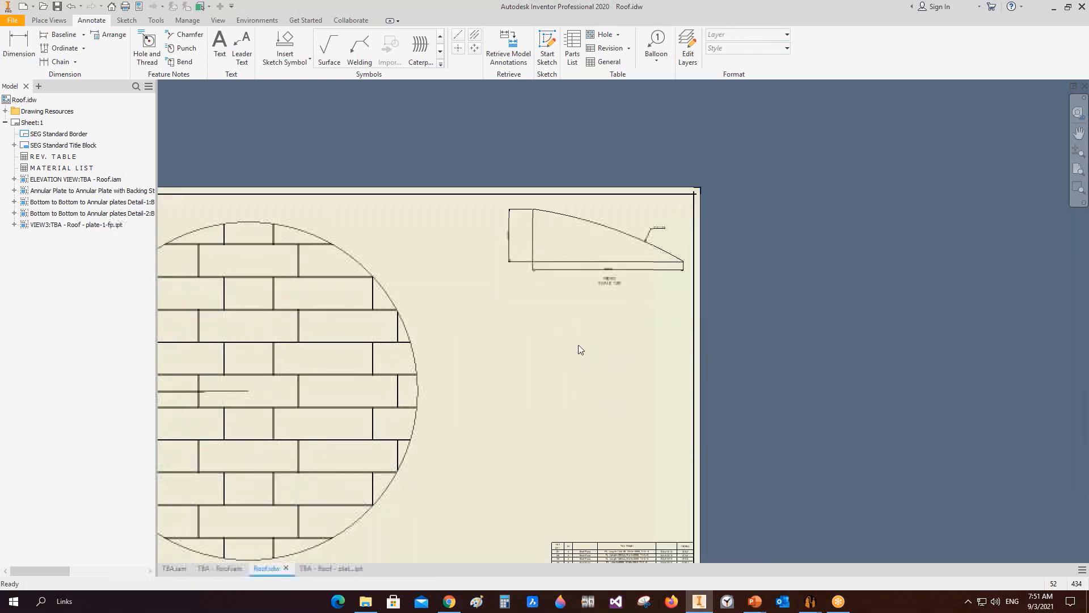
{"action": "scroll", "coordinate": [581, 350], "scroll_direction": "down", "scroll_amount": 2}
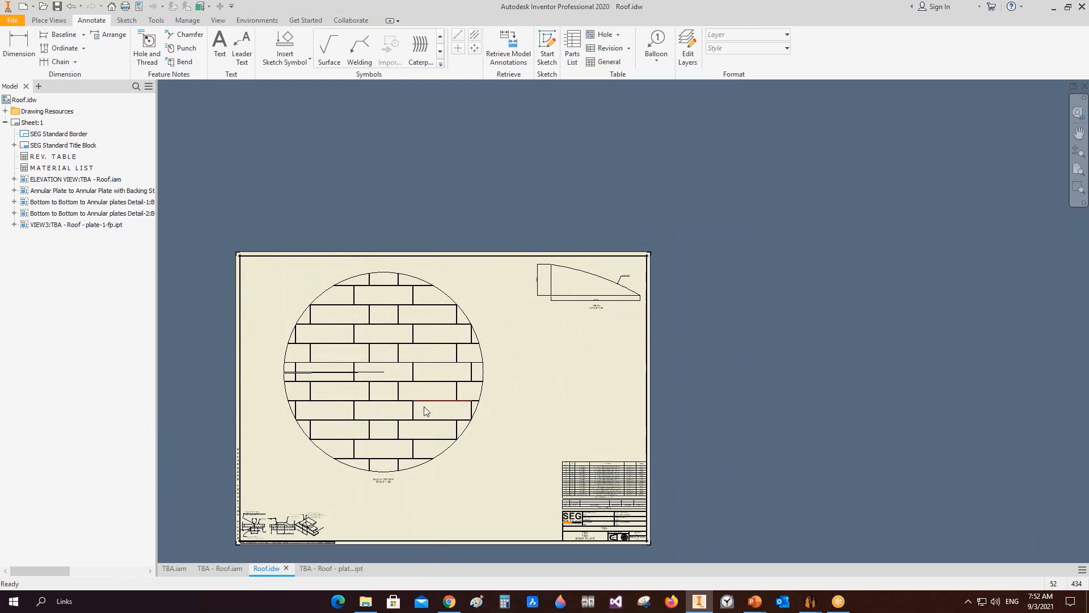
{"action": "mouse_move", "coordinate": [812, 606]}
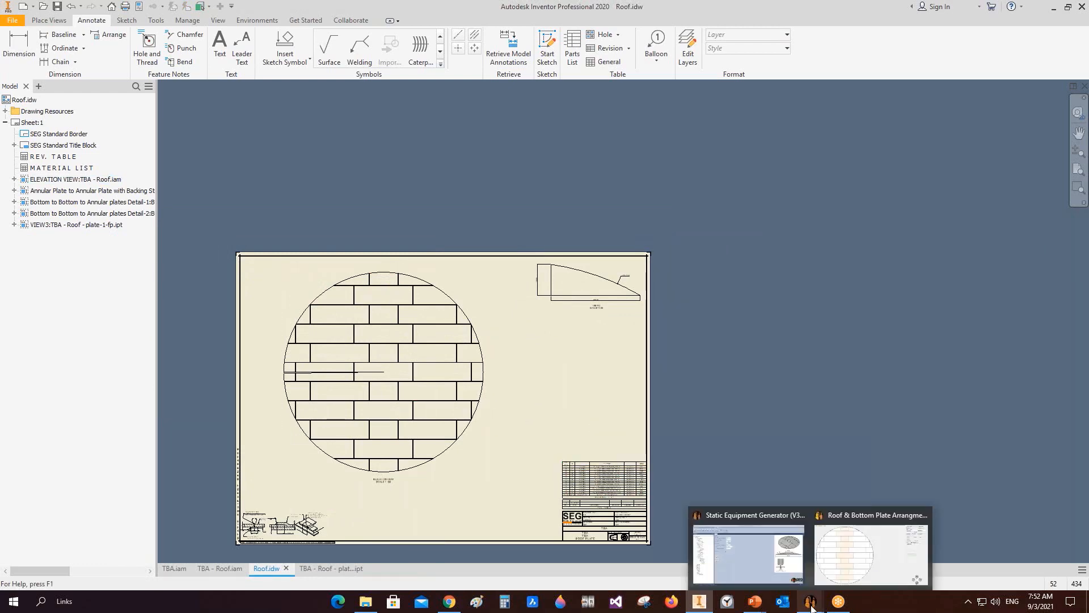
{"action": "left_click", "coordinate": [871, 553]}
{"action": "left_click", "coordinate": [751, 559]}
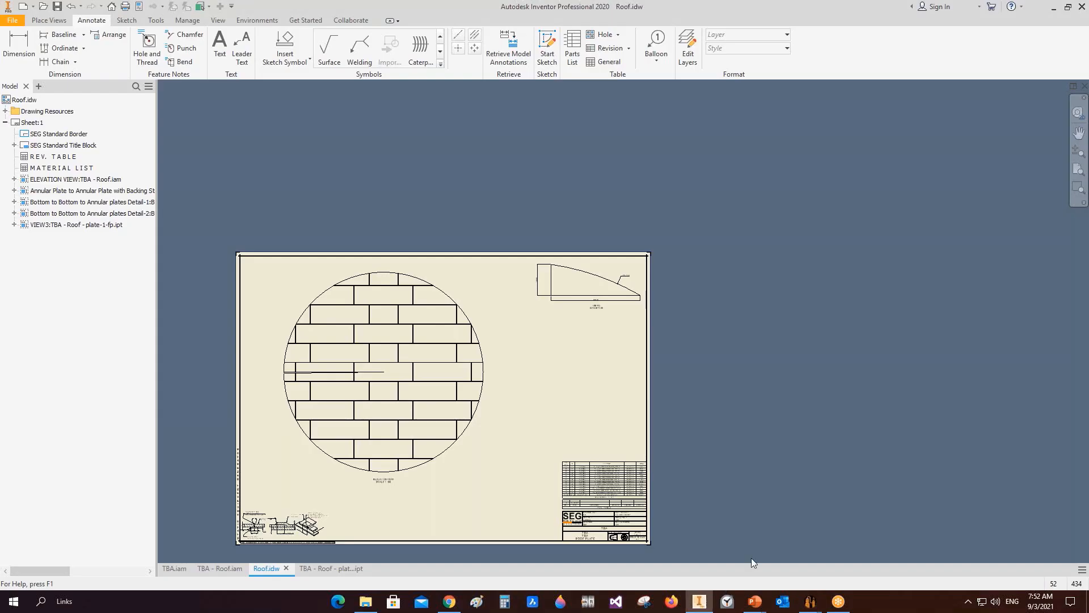
Step: Review the roof plate part, then return to the drawing and the roof assembly
{"action": "left_click", "coordinate": [321, 568]}
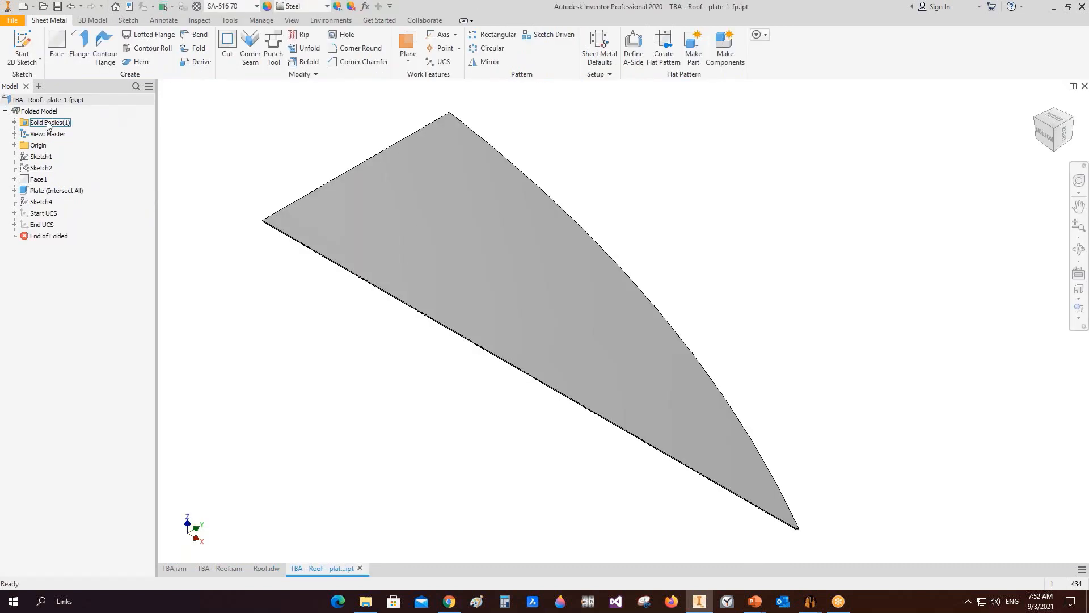
{"action": "left_click", "coordinate": [268, 569]}
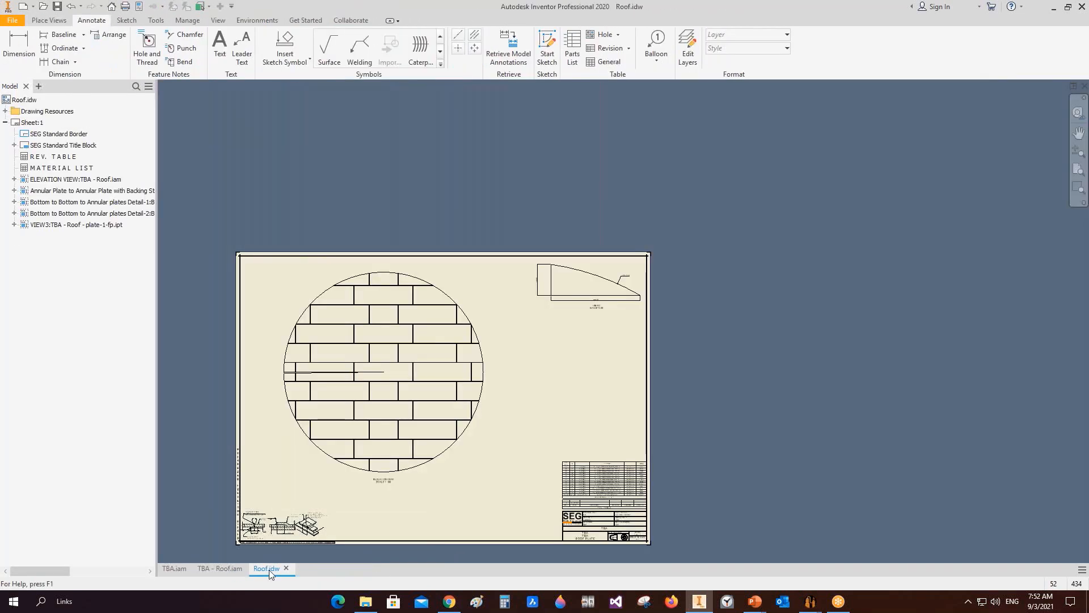
{"action": "left_click", "coordinate": [229, 569]}
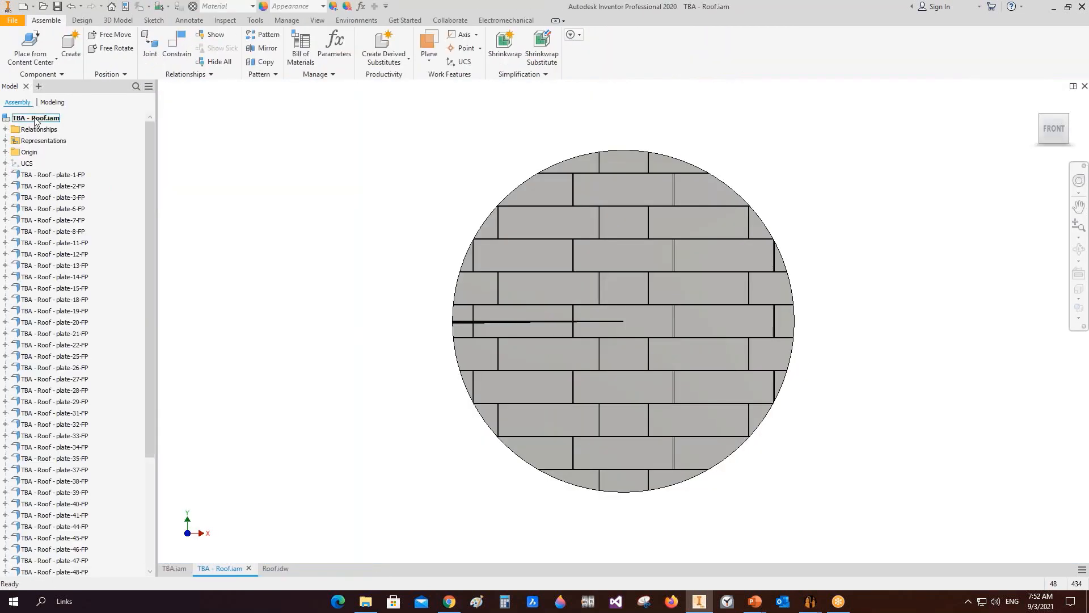
{"action": "right_click", "coordinate": [35, 120]}
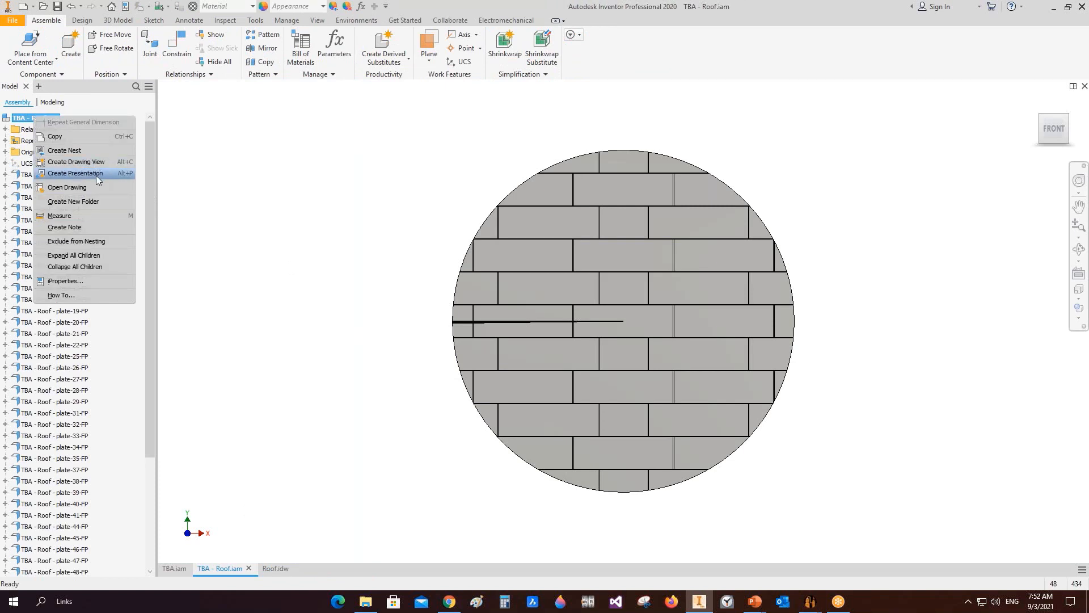
{"action": "left_click", "coordinate": [78, 152]}
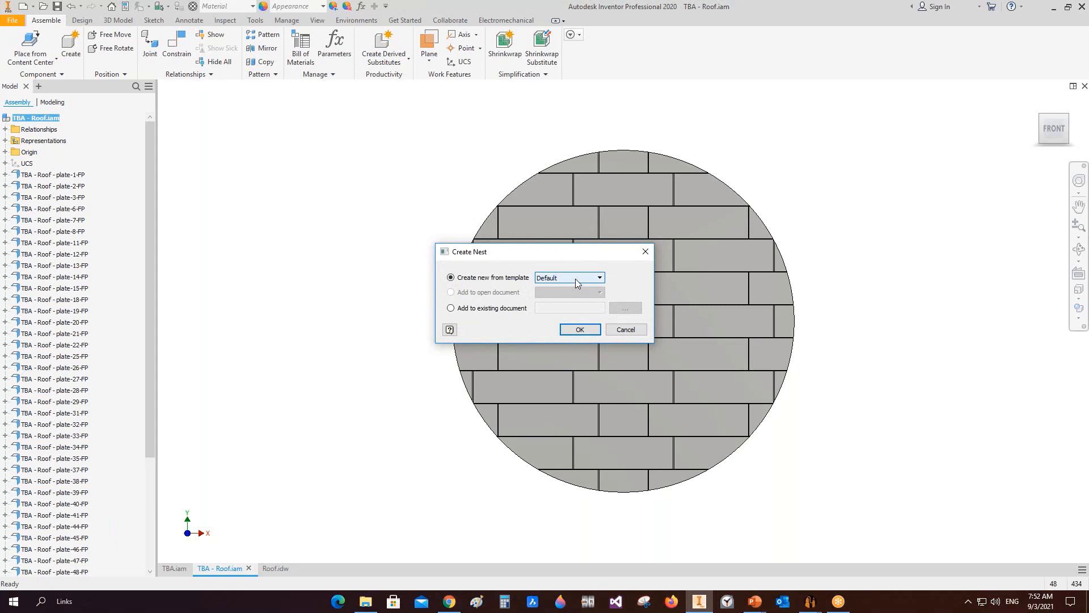
{"action": "left_click", "coordinate": [626, 330]}
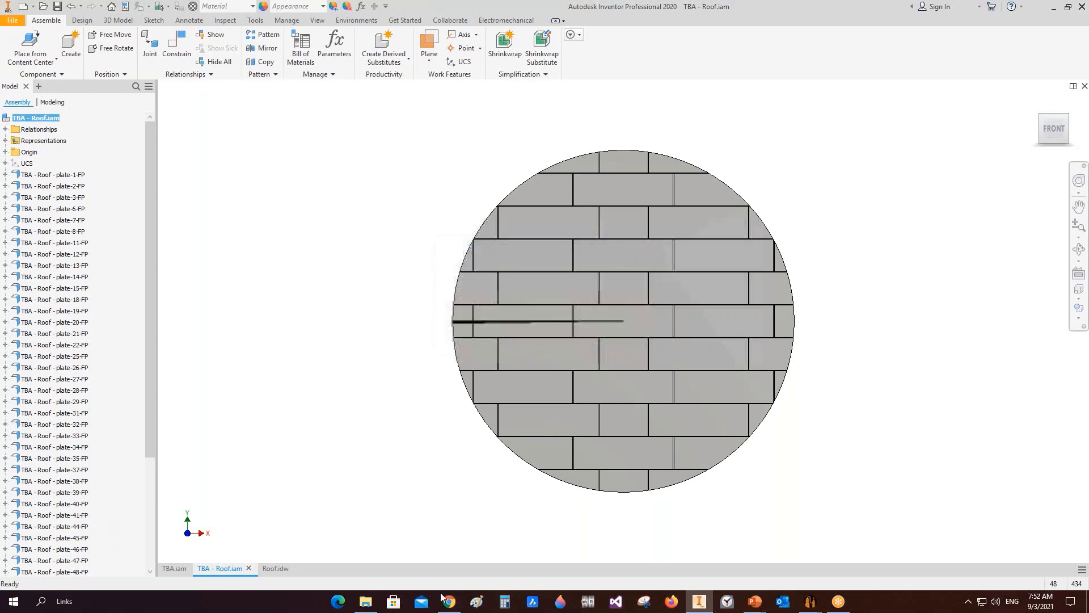
Step: Switch to the browser and open the 'Nesting With SEG and Autodesk nesting Tool' video from the YouTube channel in a new tab
{"action": "left_click", "coordinate": [448, 601]}
{"action": "scroll", "coordinate": [515, 396], "scroll_direction": "down", "scroll_amount": 3}
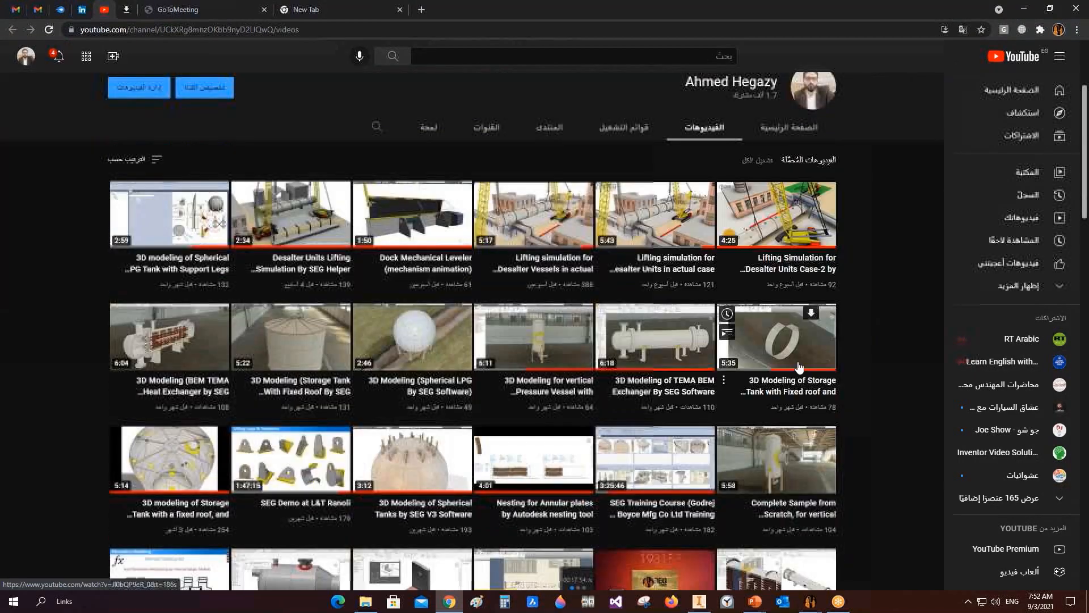
{"action": "scroll", "coordinate": [859, 342], "scroll_direction": "down", "scroll_amount": 7}
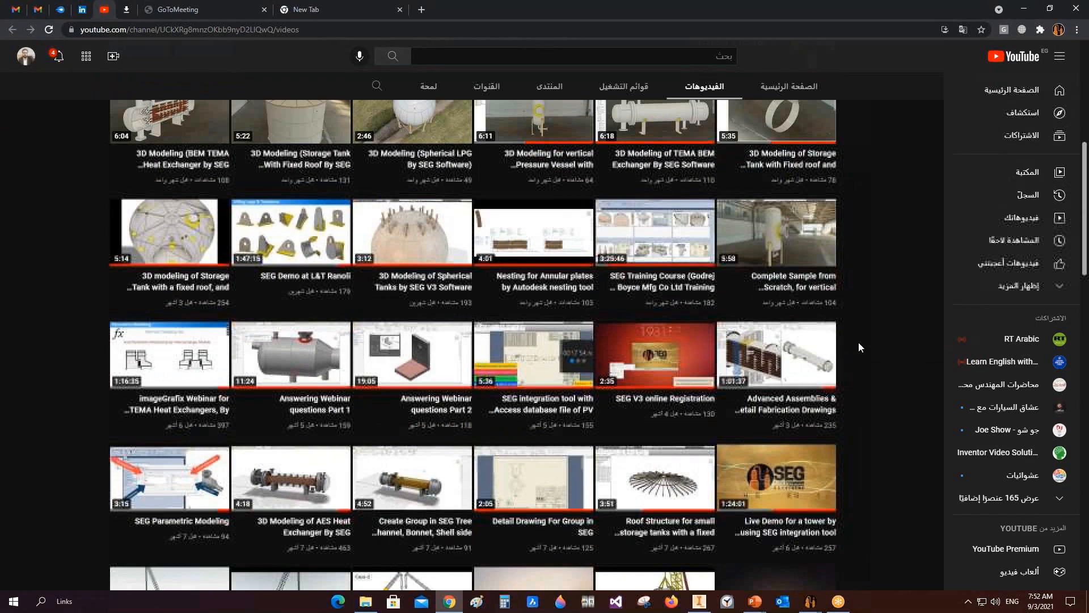
{"action": "scroll", "coordinate": [859, 343], "scroll_direction": "down", "scroll_amount": 6}
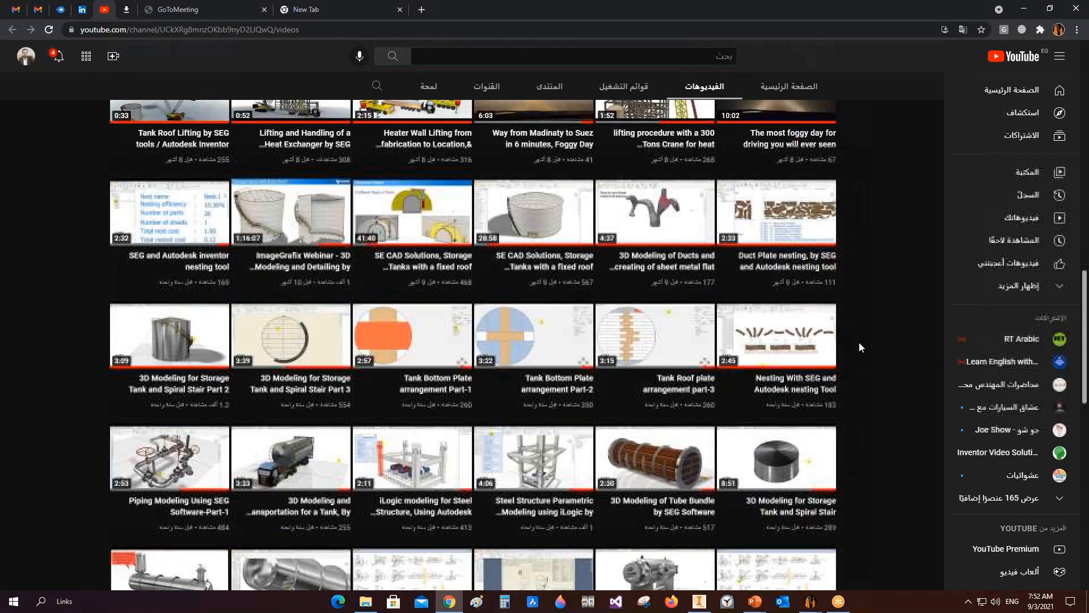
{"action": "right_click", "coordinate": [771, 336]}
{"action": "left_click", "coordinate": [794, 343]}
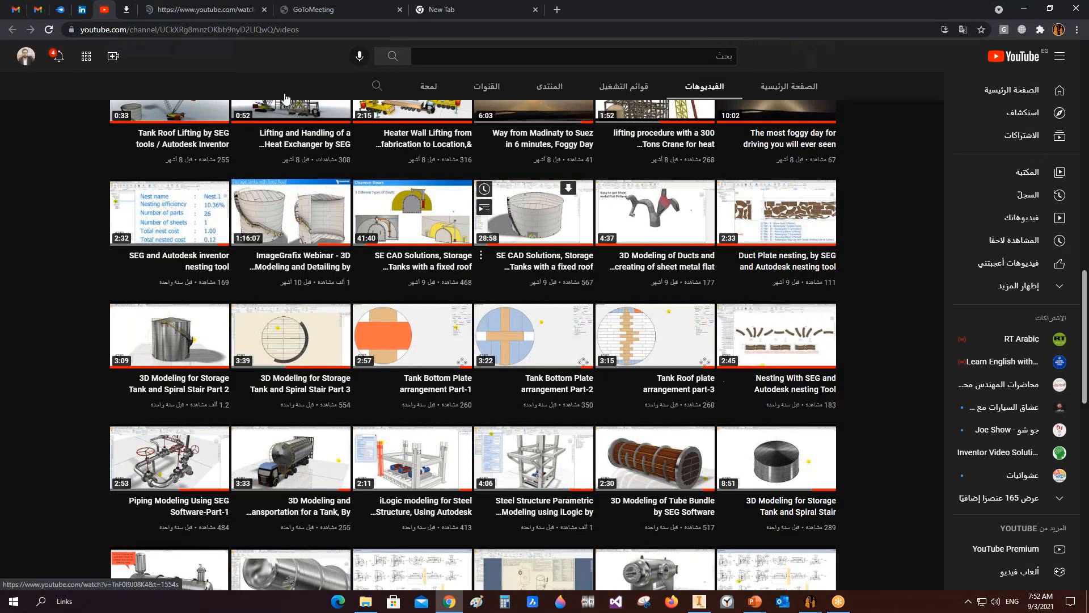
{"action": "left_click", "coordinate": [199, 10]}
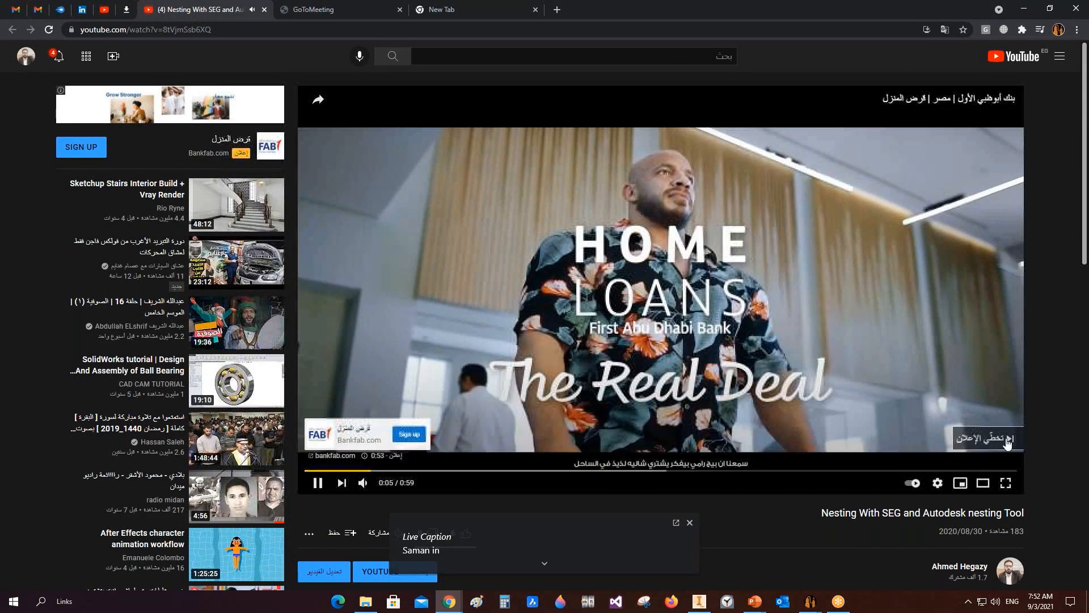
Step: Skip the ad and watch the nesting video full screen, jumping through its timeline to the nesting results
{"action": "left_click", "coordinate": [987, 438]}
{"action": "left_click", "coordinate": [1005, 454]}
{"action": "left_click", "coordinate": [123, 580]}
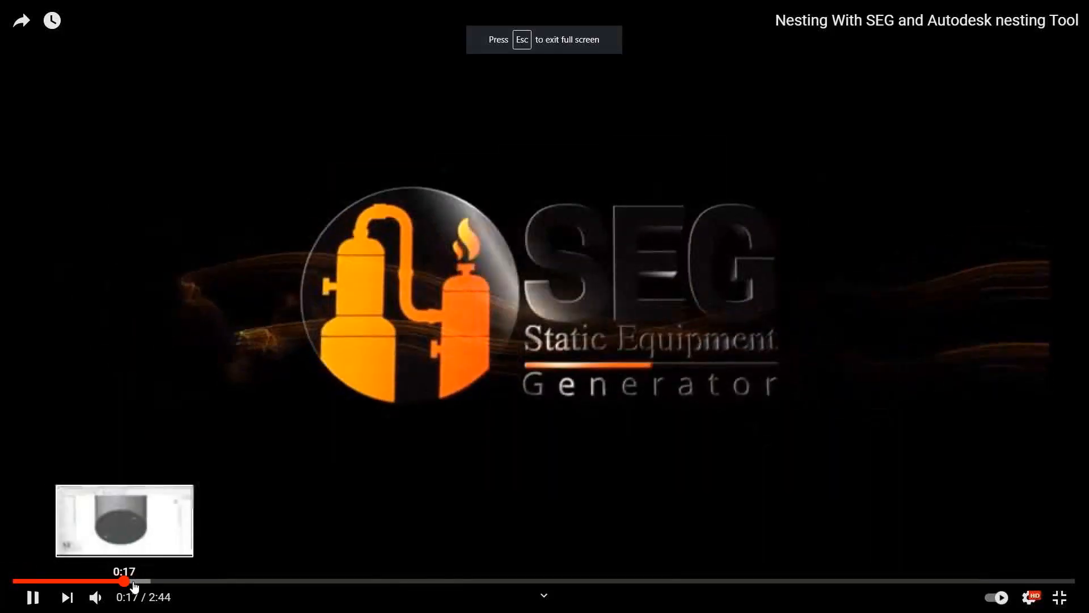
{"action": "left_click", "coordinate": [517, 581]}
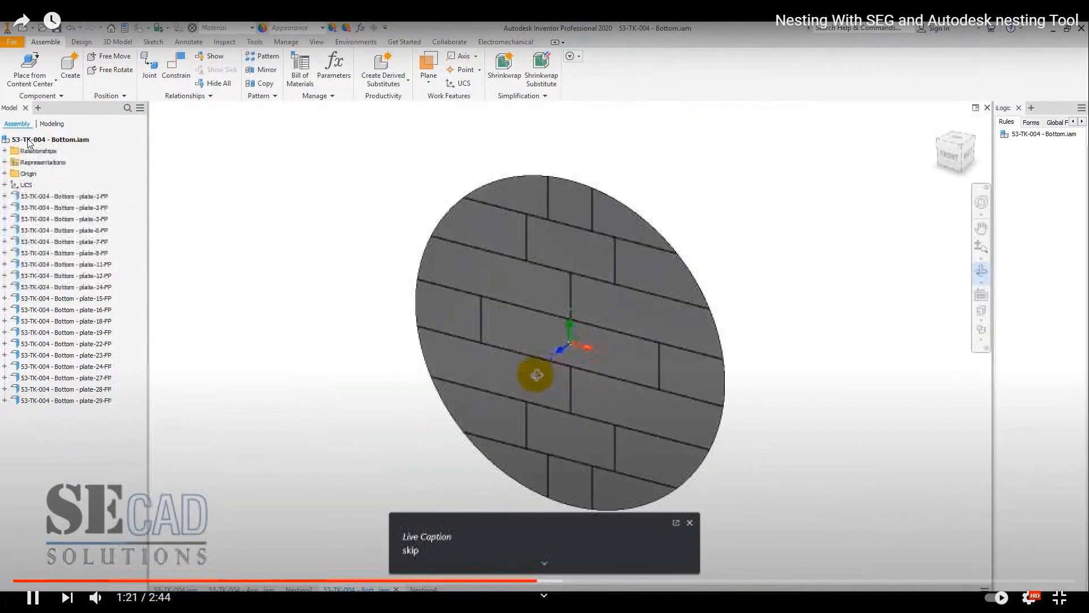
{"action": "left_click", "coordinate": [559, 582]}
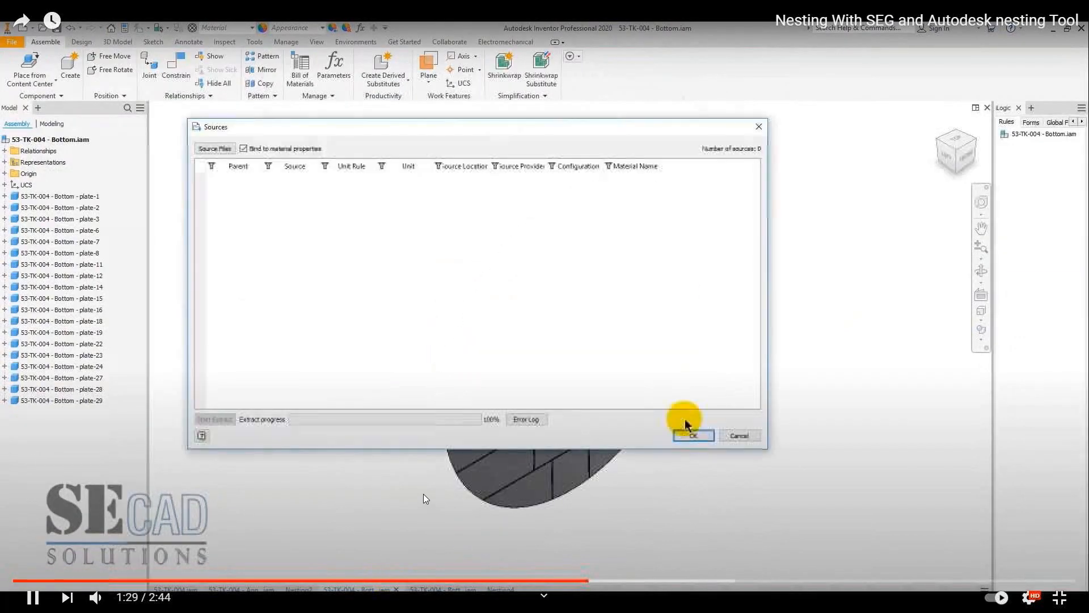
{"action": "left_click", "coordinate": [433, 488]}
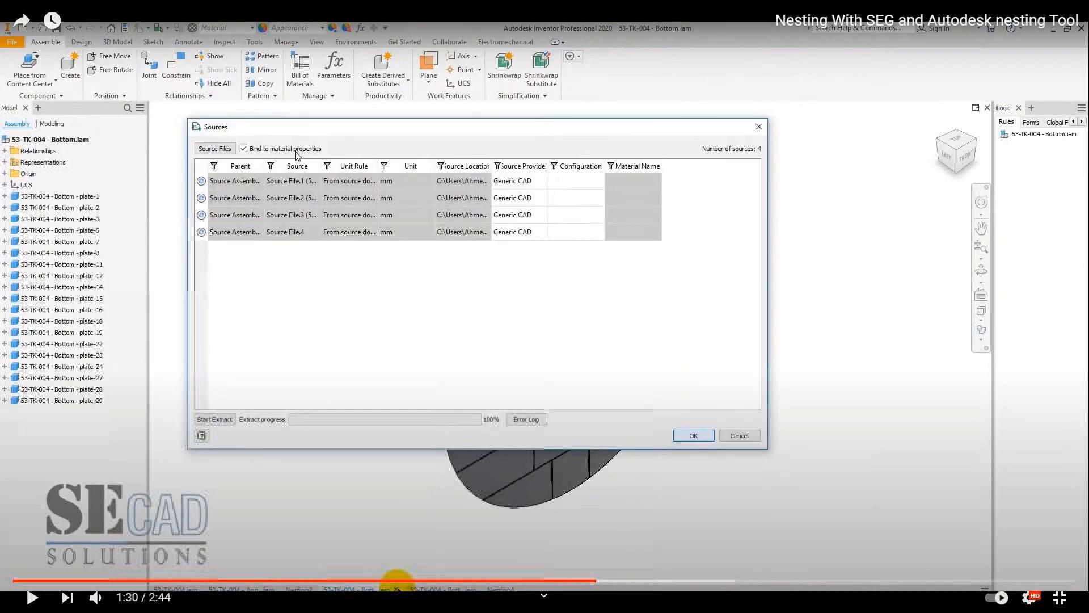
{"action": "left_click", "coordinate": [436, 489]}
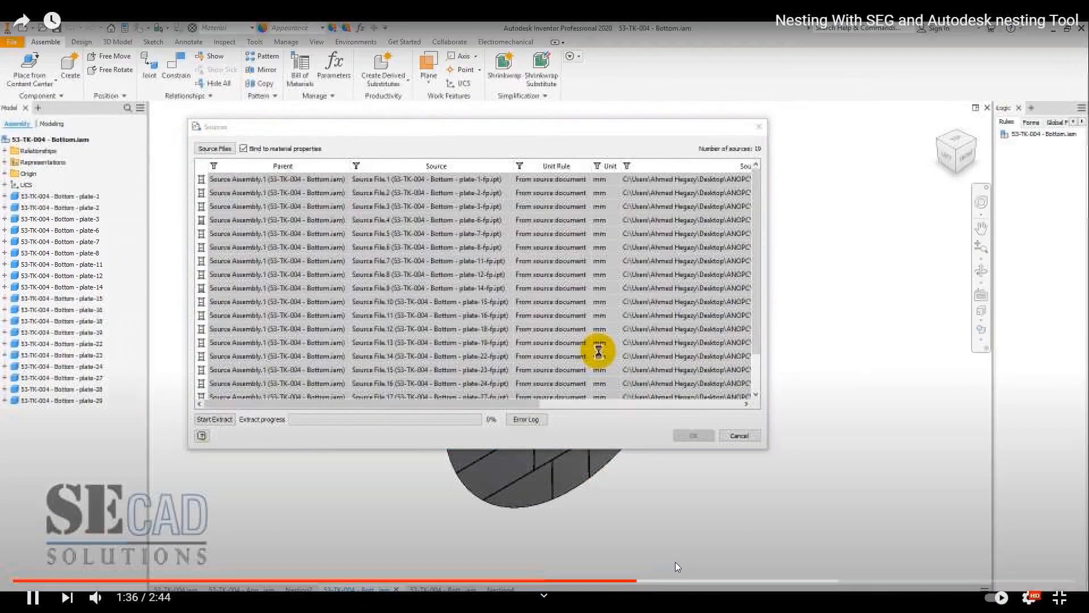
{"action": "left_click", "coordinate": [705, 583]}
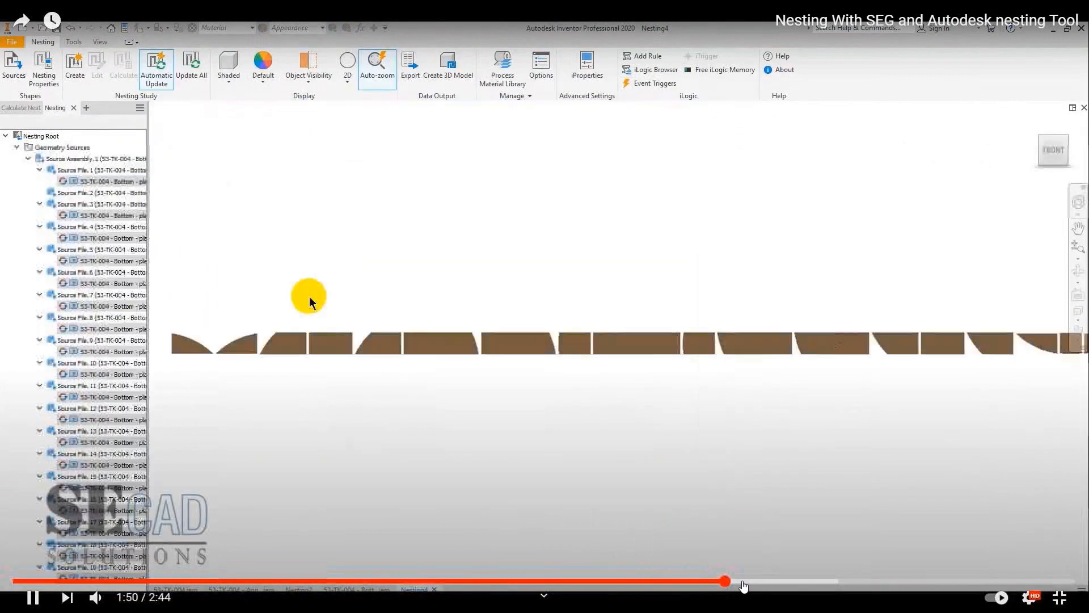
{"action": "left_click", "coordinate": [749, 583]}
{"action": "left_click", "coordinate": [768, 582]}
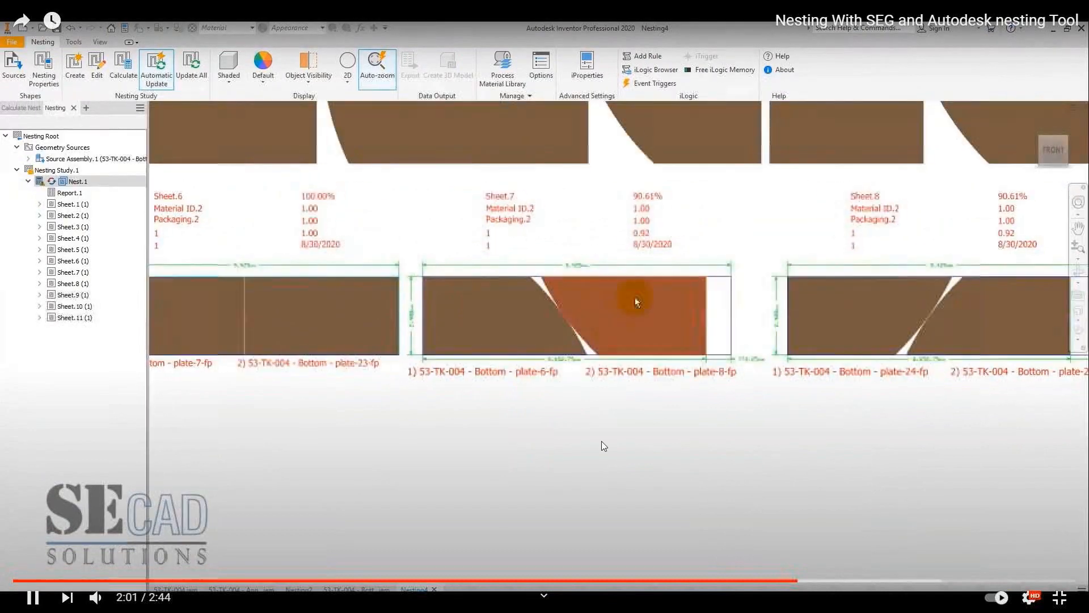
{"action": "left_click", "coordinate": [601, 441]}
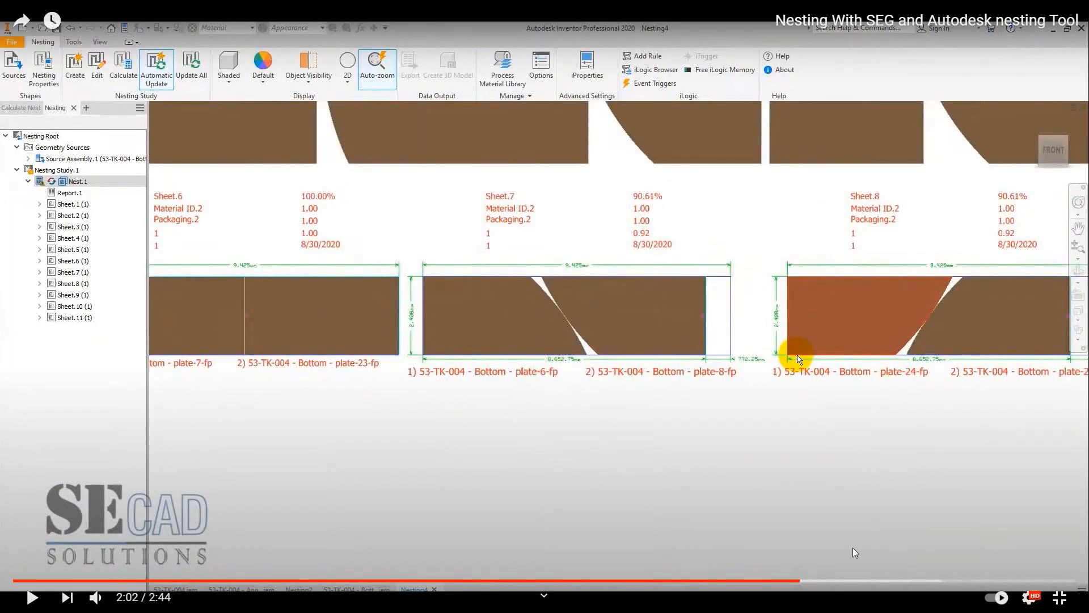
{"action": "left_click", "coordinate": [812, 580]}
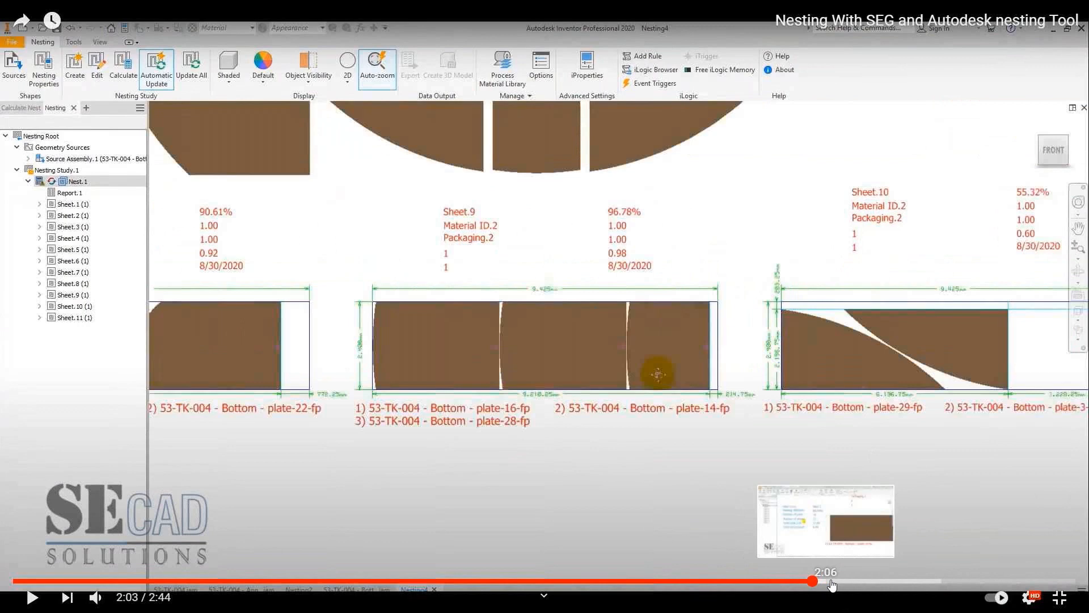
{"action": "left_click", "coordinate": [825, 580]}
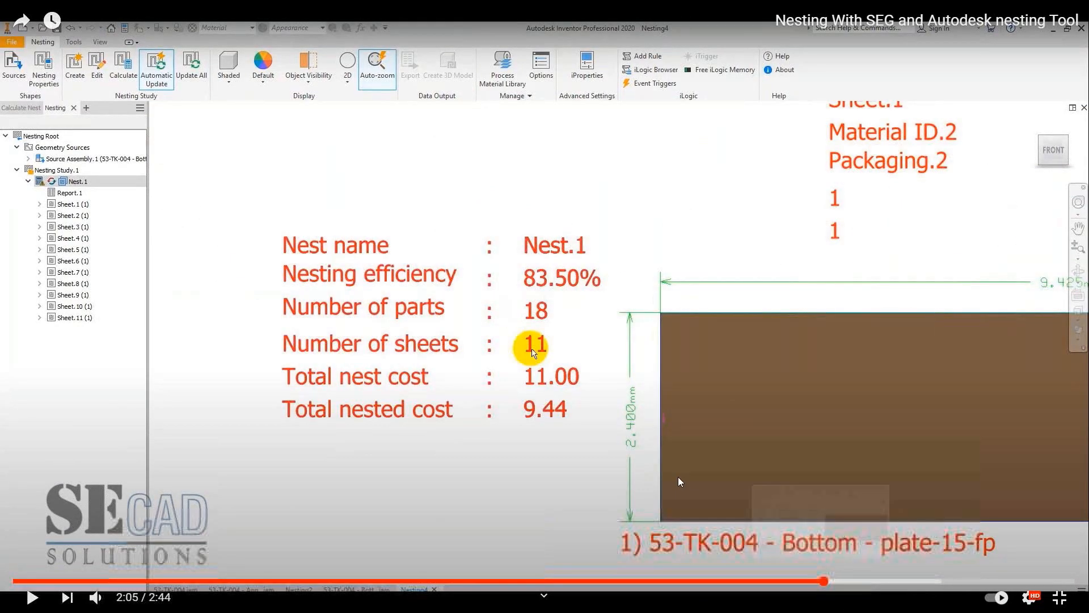
Step: Jump through the nesting video's final minutes to its nesting report and sheet layouts, then leave full screen
{"action": "left_click", "coordinate": [839, 581]}
{"action": "left_click", "coordinate": [859, 581]}
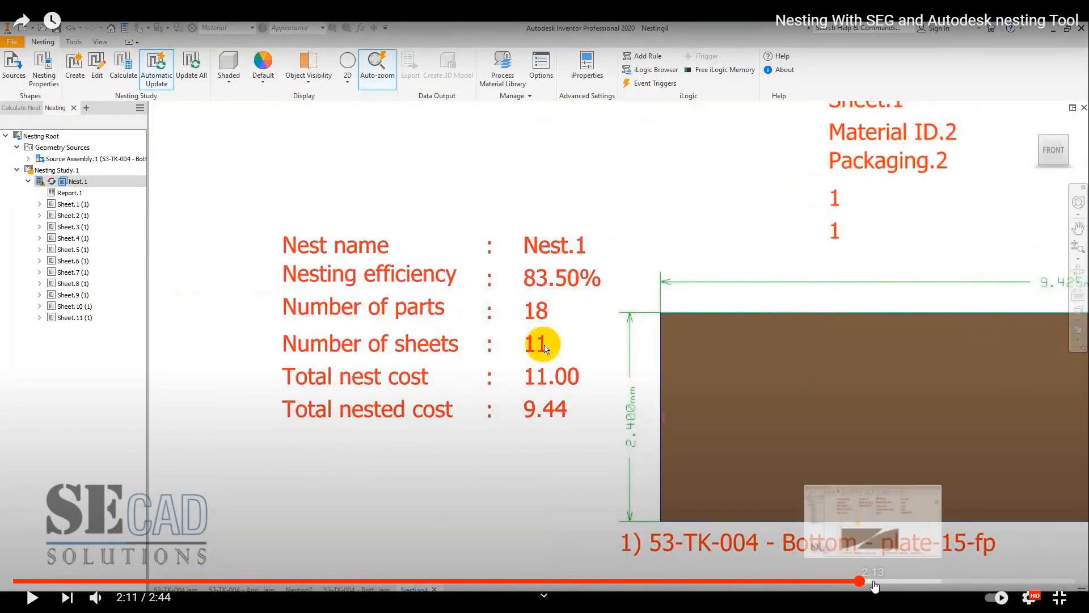
{"action": "left_click", "coordinate": [849, 581]}
{"action": "left_click", "coordinate": [878, 581]}
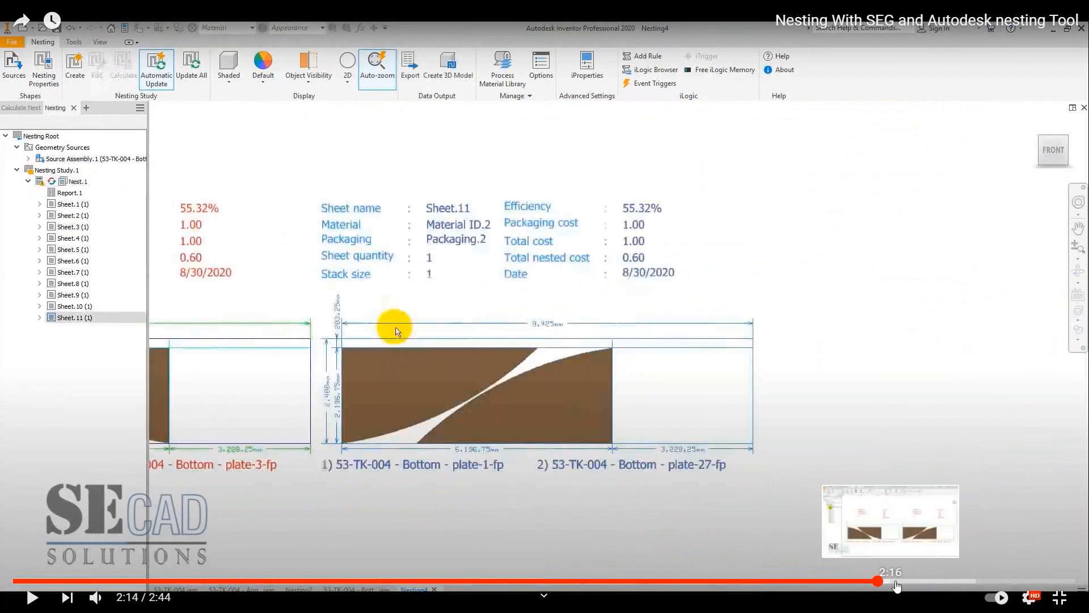
{"action": "left_click", "coordinate": [907, 581]}
{"action": "left_click", "coordinate": [435, 372]}
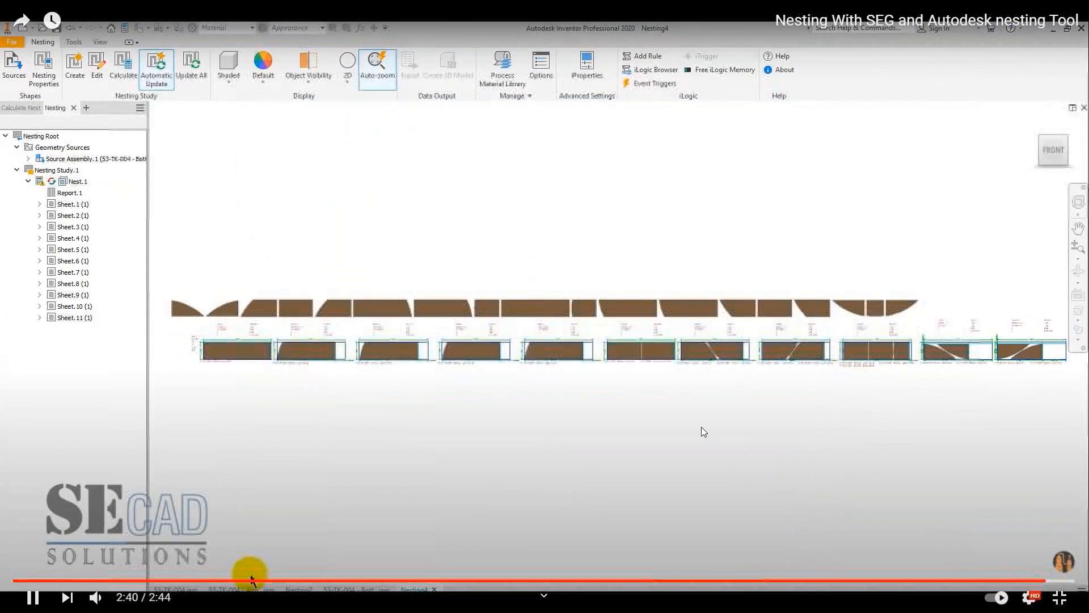
{"action": "key", "text": "Escape"}
{"action": "left_click", "coordinate": [676, 291]}
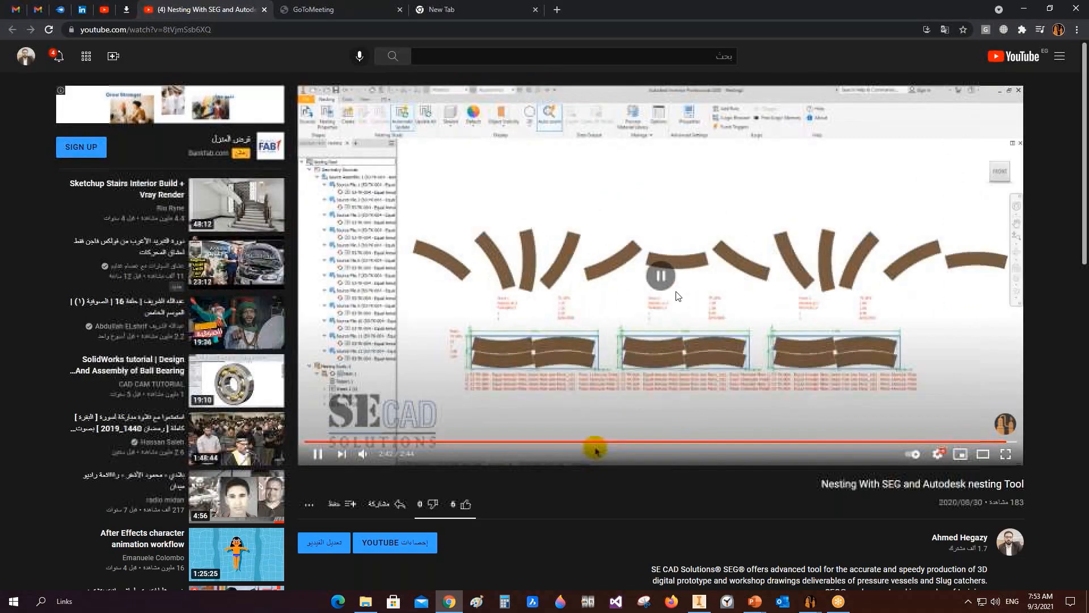
Step: Minimize the browser briefly, return to it, and close the nesting video tab
{"action": "left_click", "coordinate": [1022, 9]}
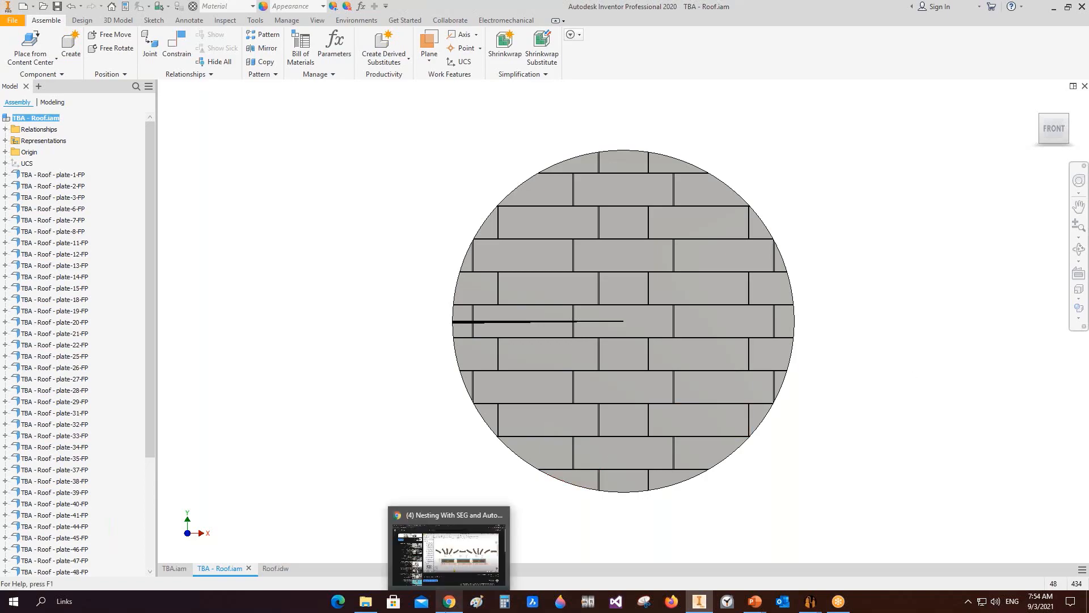
{"action": "left_click", "coordinate": [450, 603]}
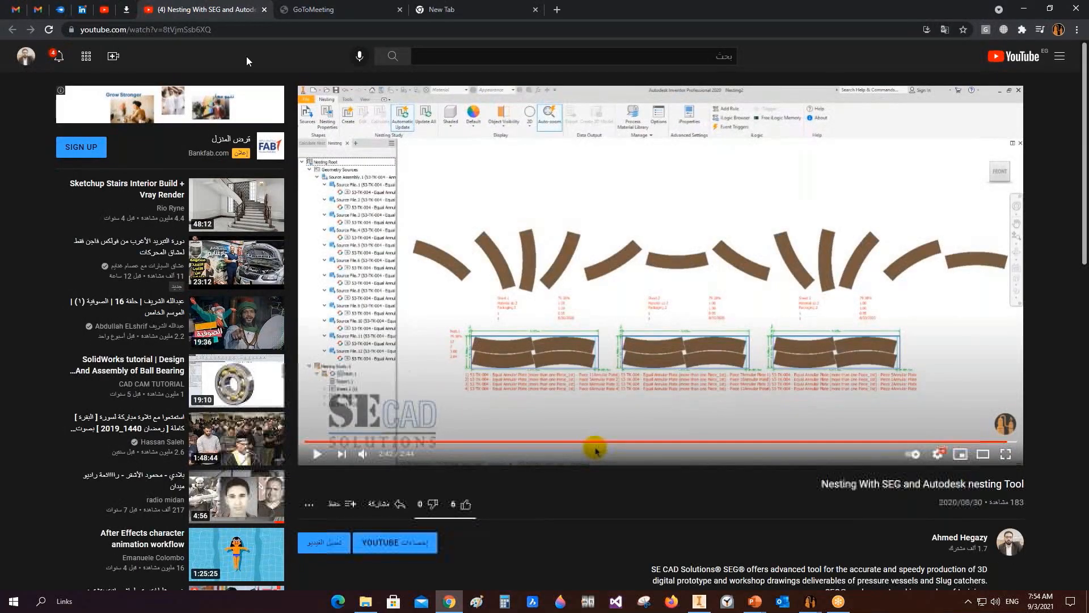
{"action": "middle_click", "coordinate": [242, 12]}
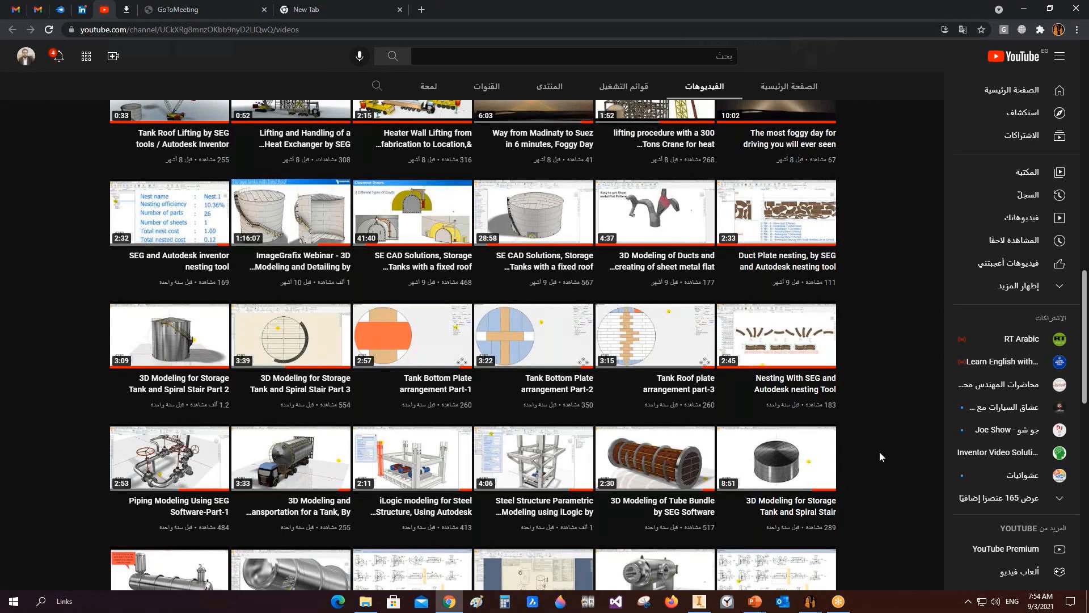
Step: Browse the channel's video list and open '3D Modeling of pressure vessel using SEG, PV Elite .mdb module' in a new tab
{"action": "scroll", "coordinate": [880, 456], "scroll_direction": "up", "scroll_amount": 1}
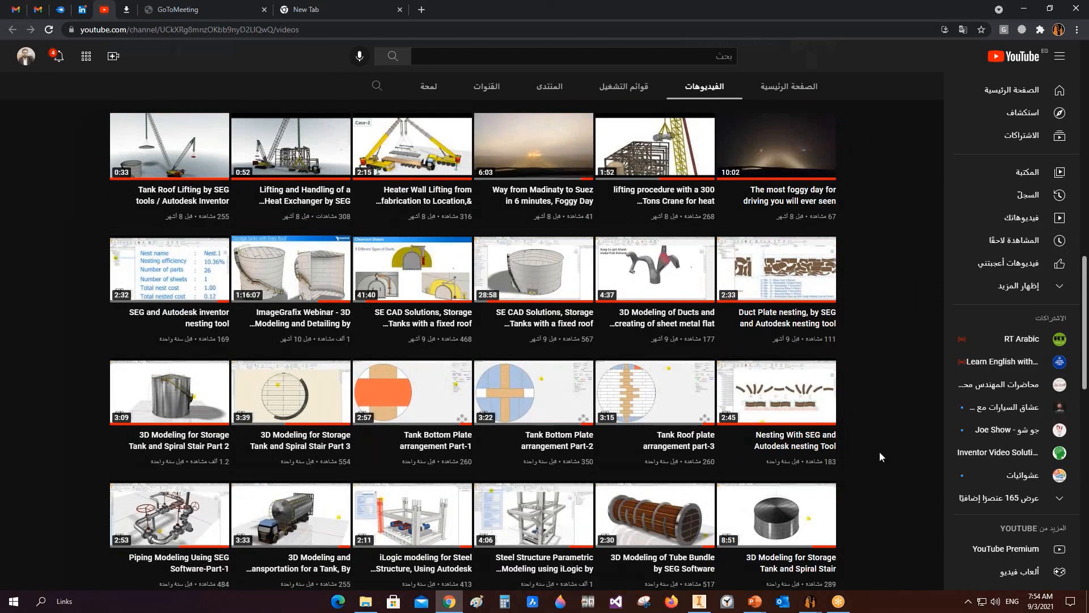
{"action": "scroll", "coordinate": [880, 457], "scroll_direction": "down", "scroll_amount": 3}
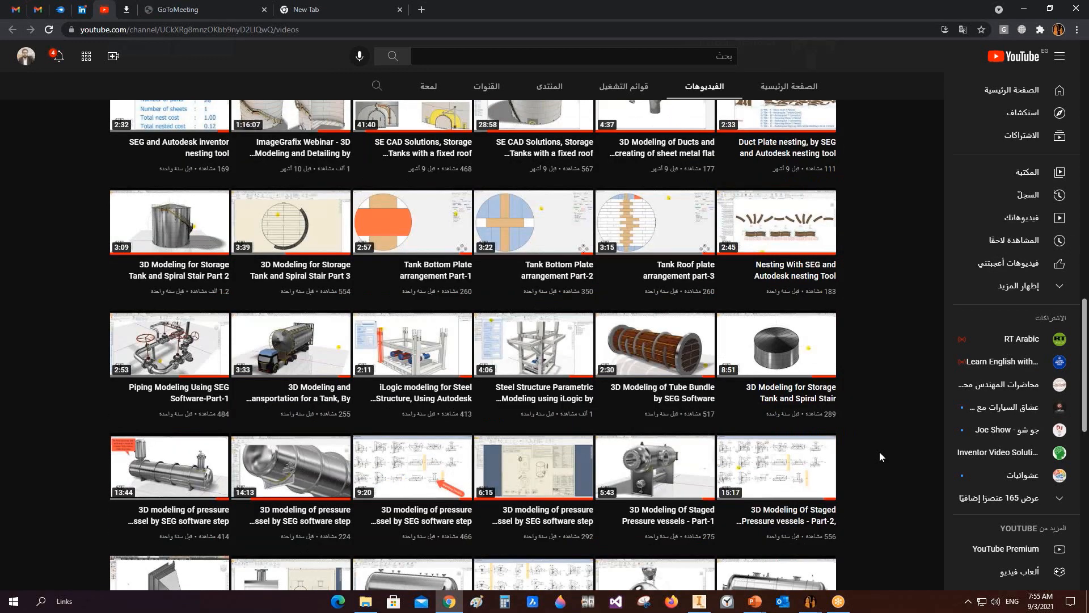
{"action": "scroll", "coordinate": [880, 456], "scroll_direction": "down", "scroll_amount": 2}
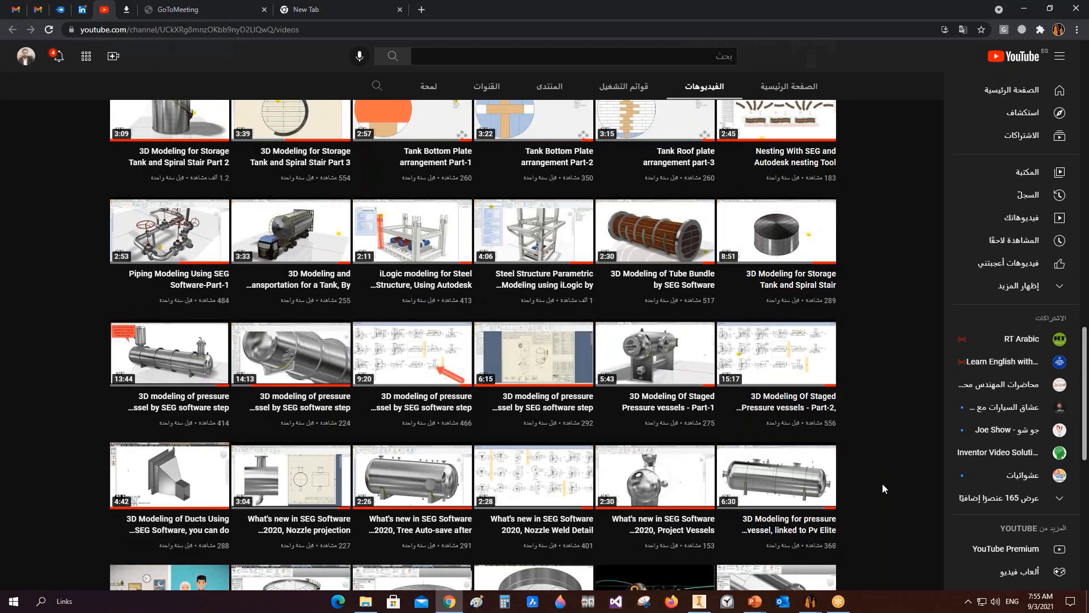
{"action": "scroll", "coordinate": [883, 485], "scroll_direction": "down", "scroll_amount": 6}
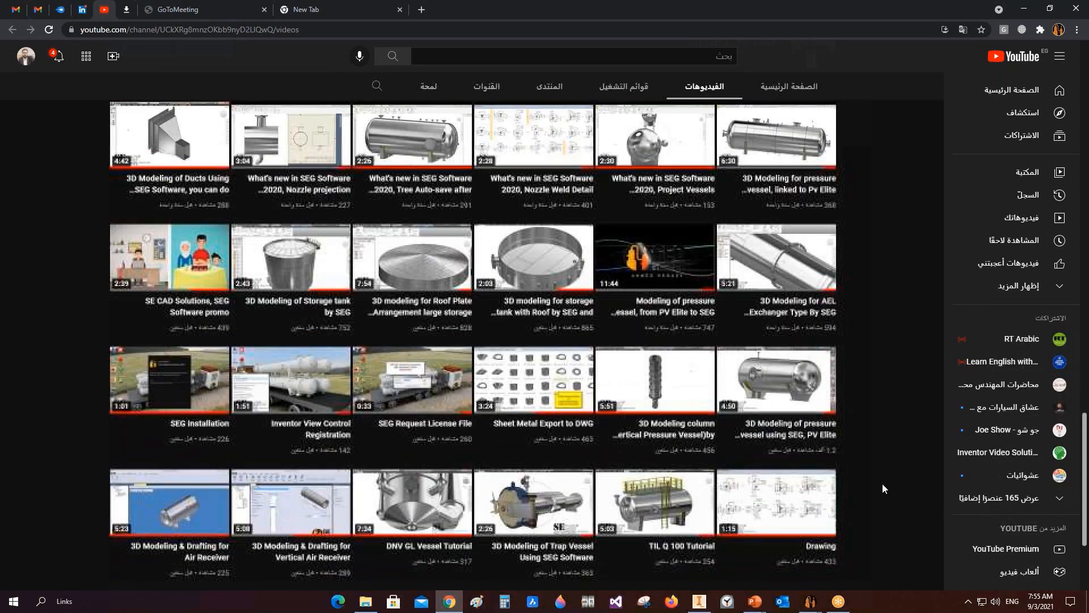
{"action": "mouse_move", "coordinate": [780, 385]}
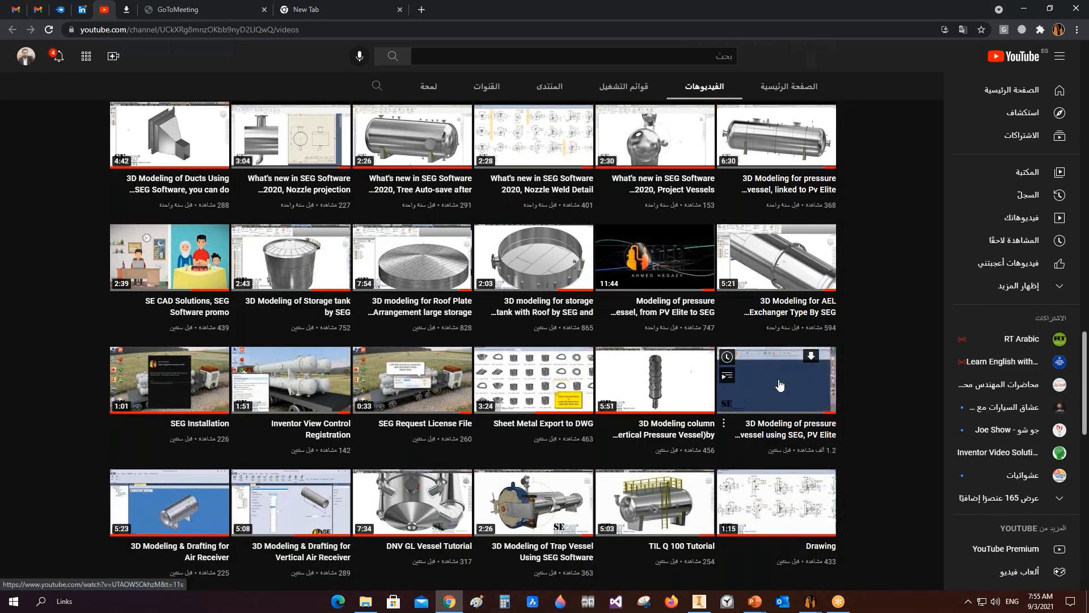
{"action": "right_click", "coordinate": [780, 385]}
{"action": "left_click", "coordinate": [789, 397]}
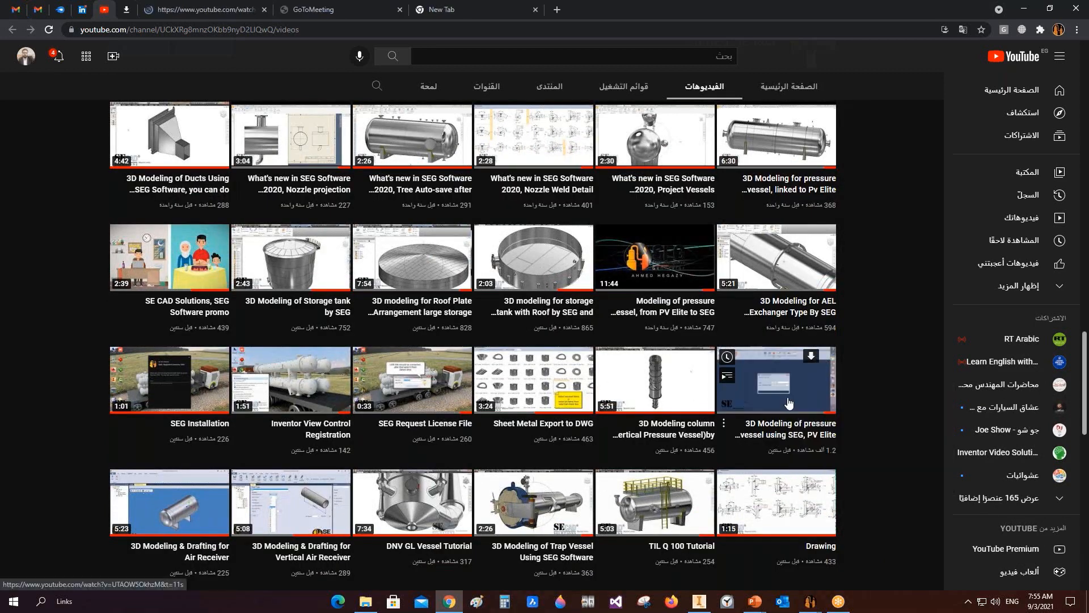
{"action": "left_click", "coordinate": [189, 14]}
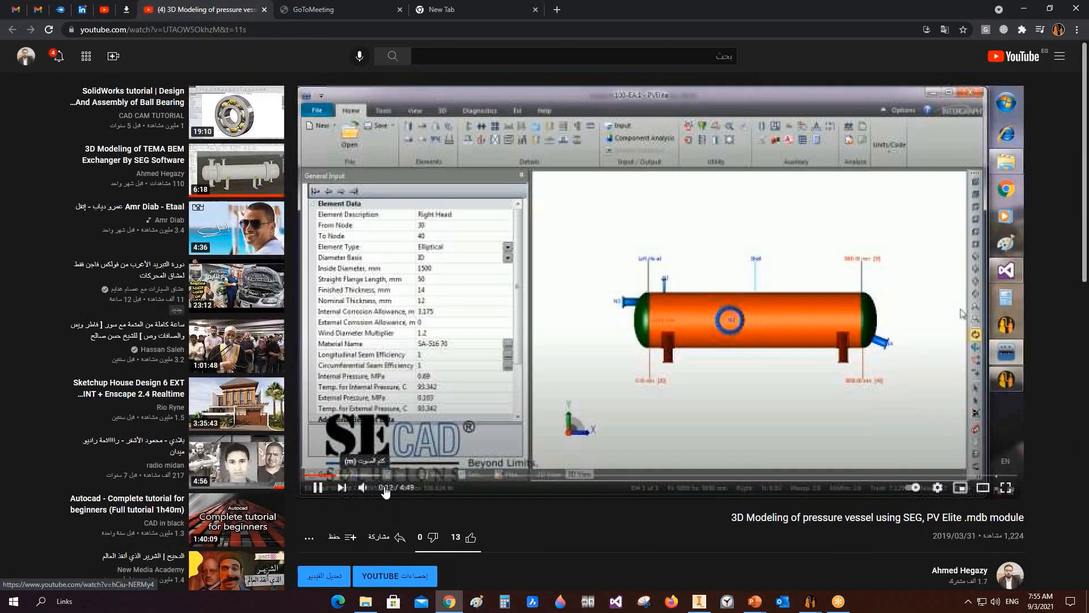
Step: Watch the pressure vessel video full screen, jumping through its timeline to the finished Inventor model, then leave full screen
{"action": "left_click", "coordinate": [857, 445]}
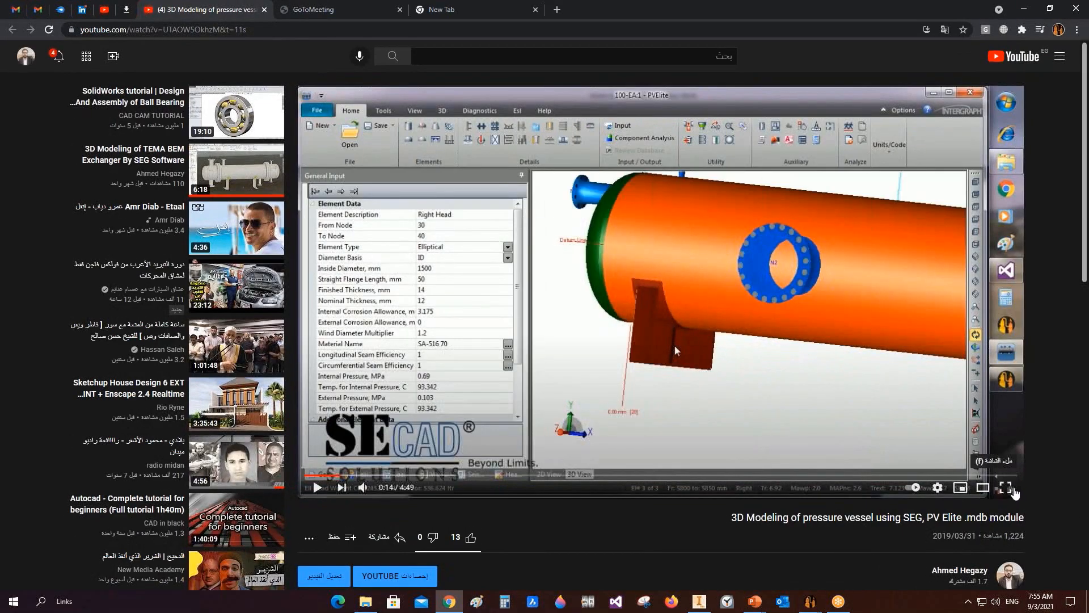
{"action": "left_click", "coordinate": [1005, 488]}
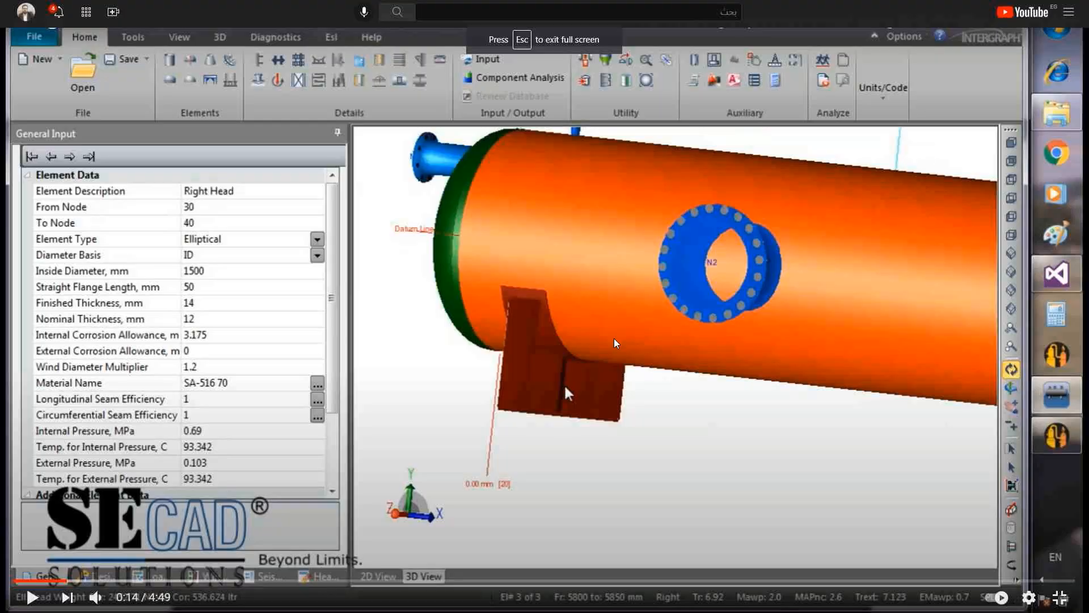
{"action": "left_click", "coordinate": [601, 315]}
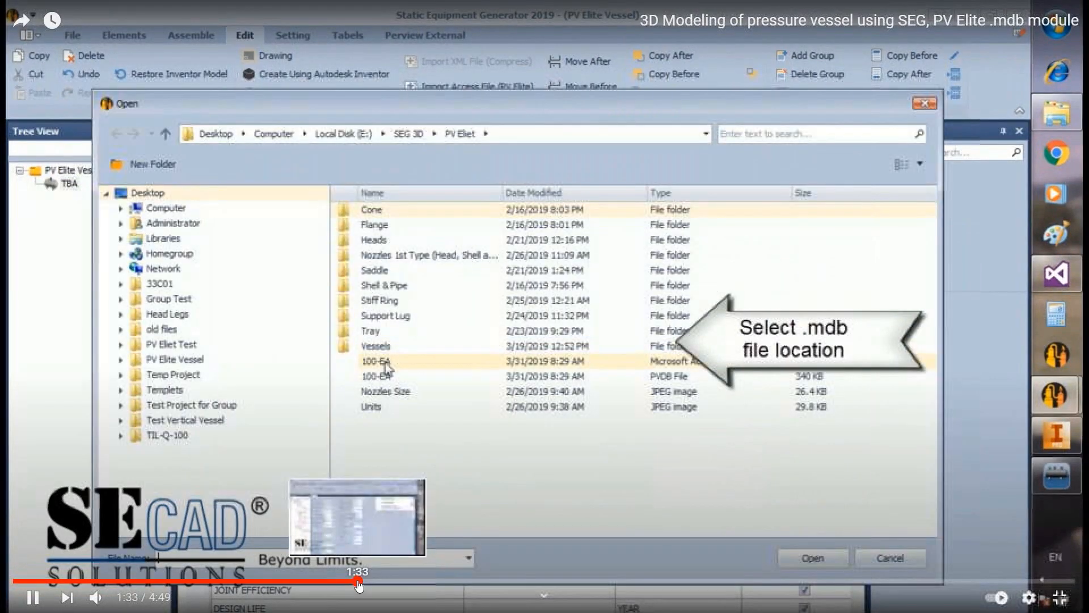
{"action": "left_click", "coordinate": [358, 581]}
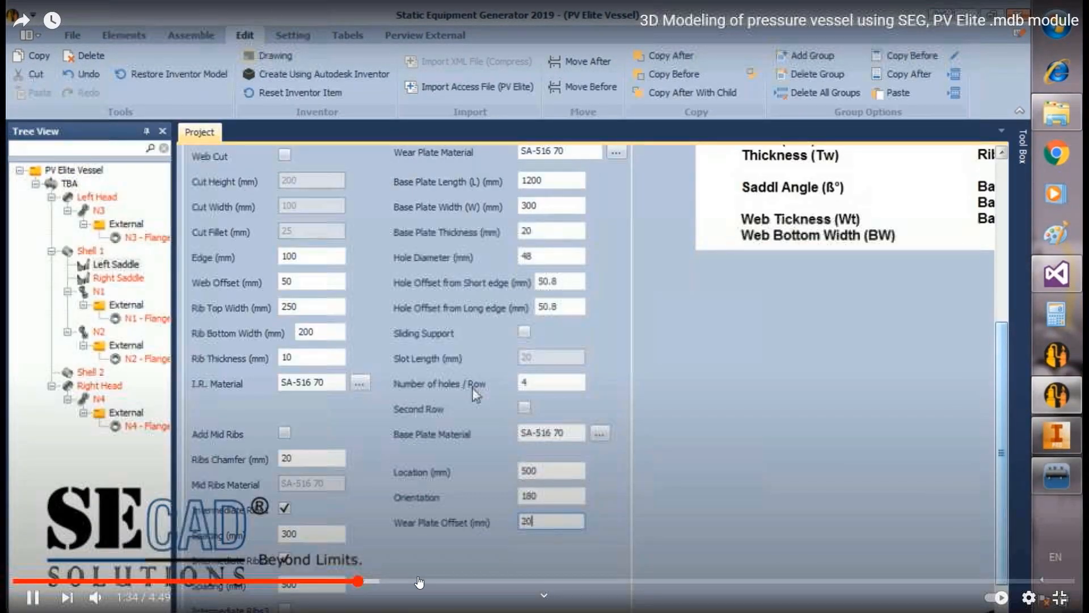
{"action": "left_click", "coordinate": [427, 582]}
{"action": "left_click", "coordinate": [499, 583]}
{"action": "left_click", "coordinate": [611, 584]}
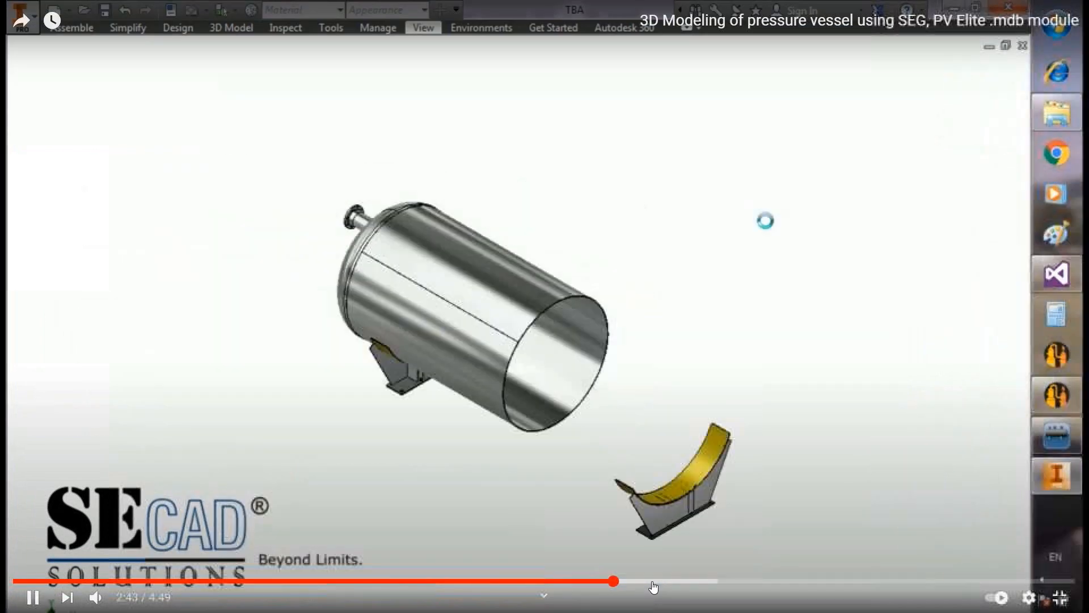
{"action": "left_click", "coordinate": [553, 583]}
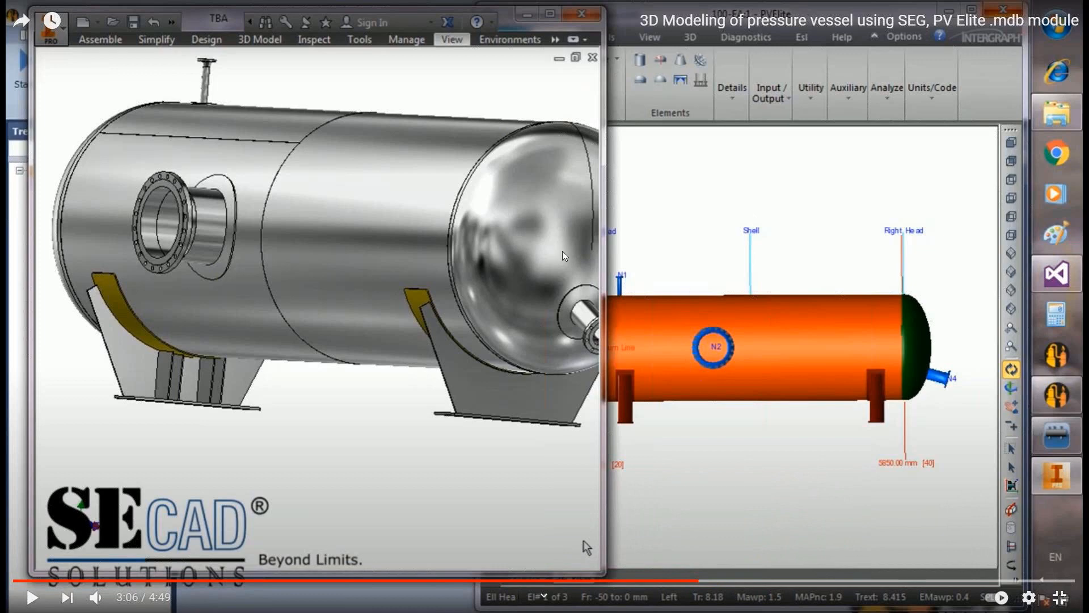
{"action": "left_click", "coordinate": [762, 580]}
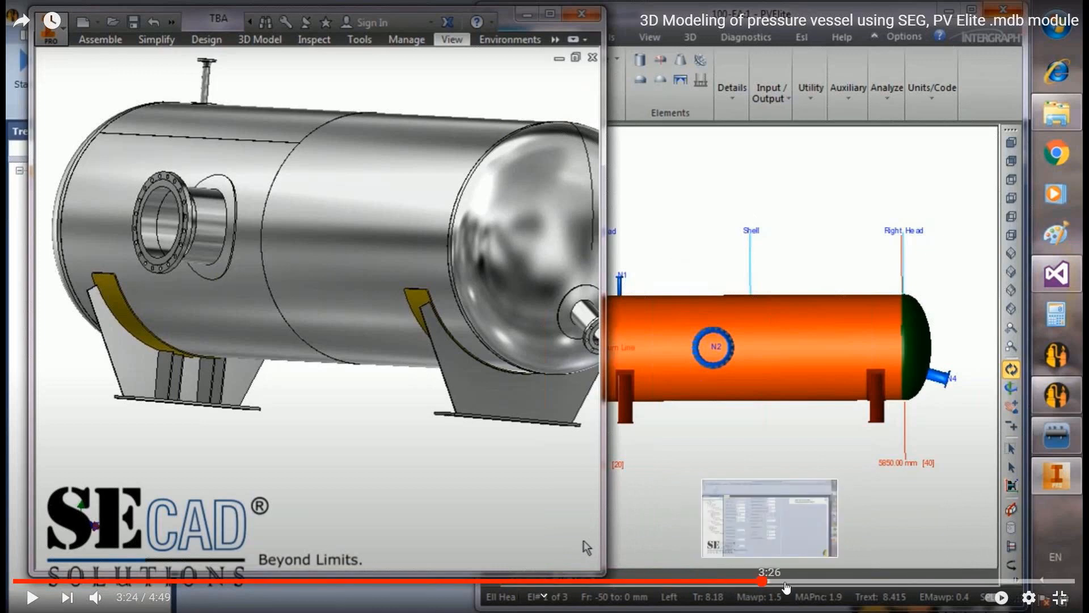
{"action": "left_click", "coordinate": [786, 583]}
{"action": "left_click", "coordinate": [816, 584]}
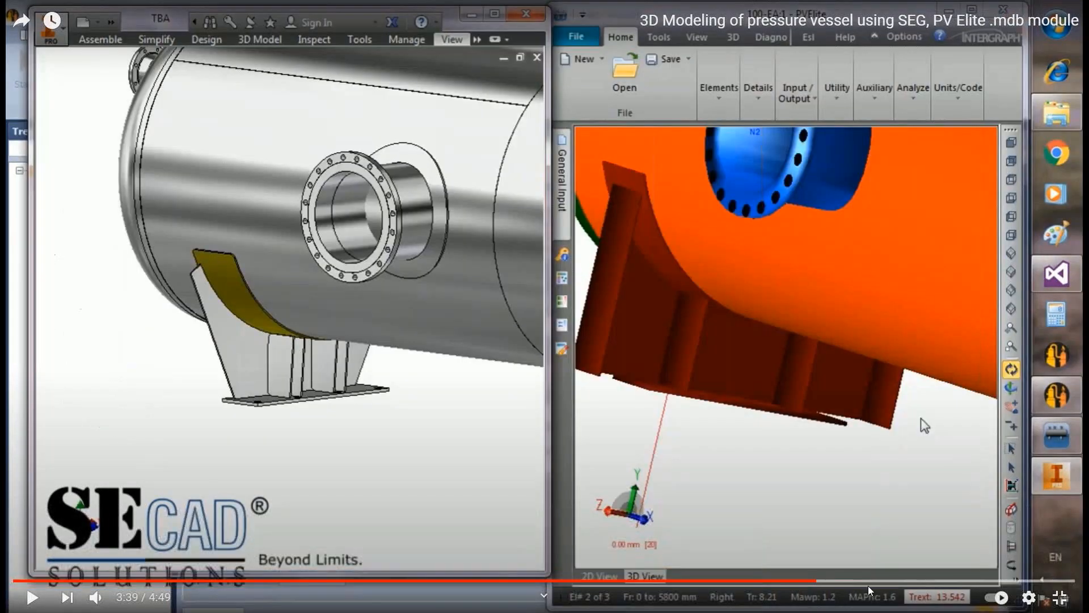
{"action": "left_click", "coordinate": [918, 581]}
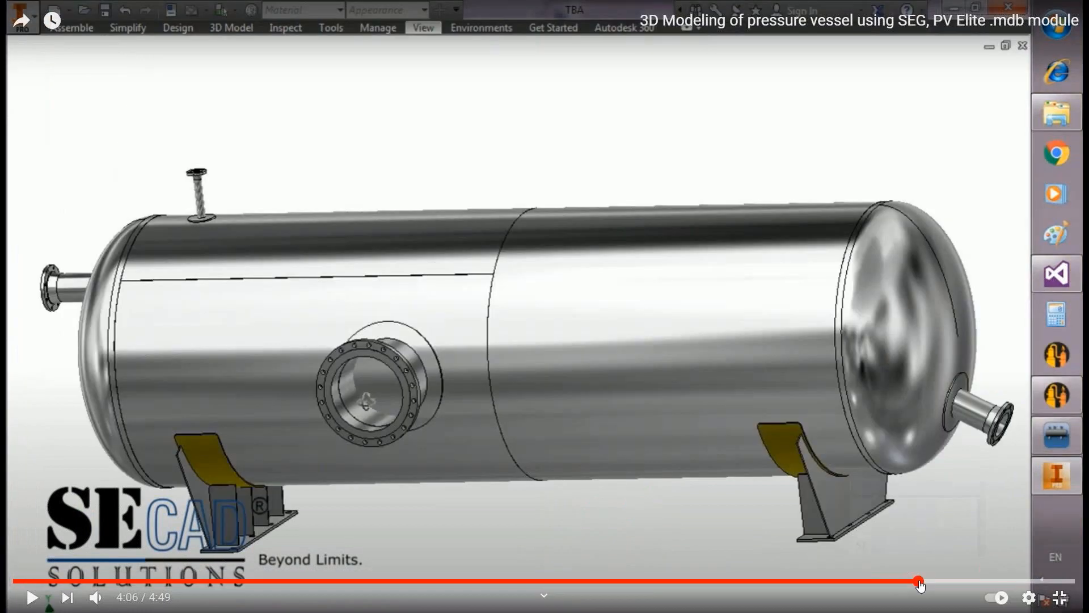
{"action": "left_click", "coordinate": [956, 583]}
{"action": "left_click", "coordinate": [973, 584]}
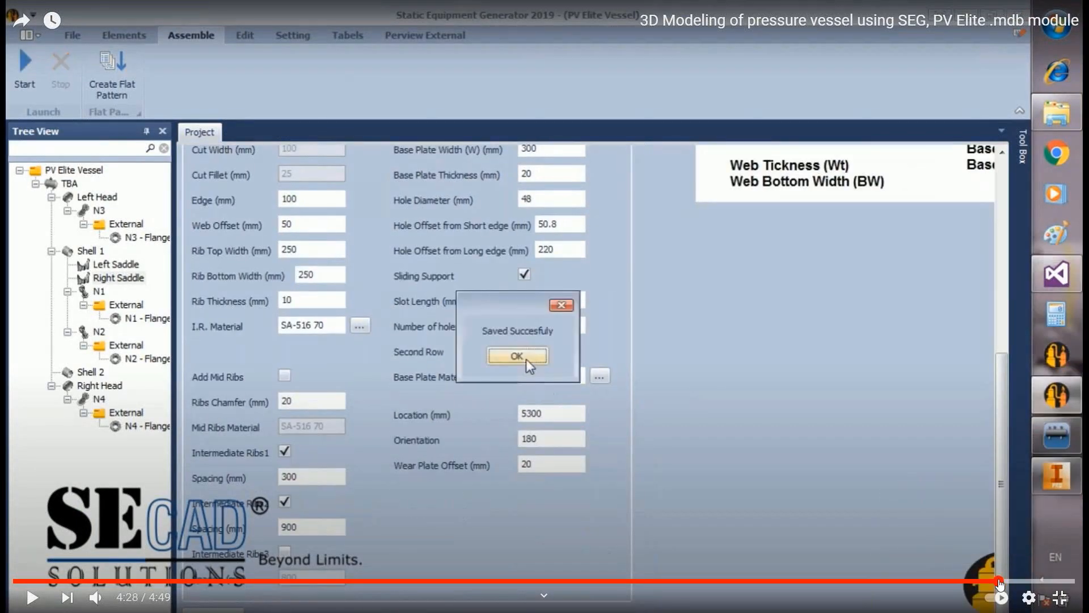
{"action": "left_click", "coordinate": [1013, 583]}
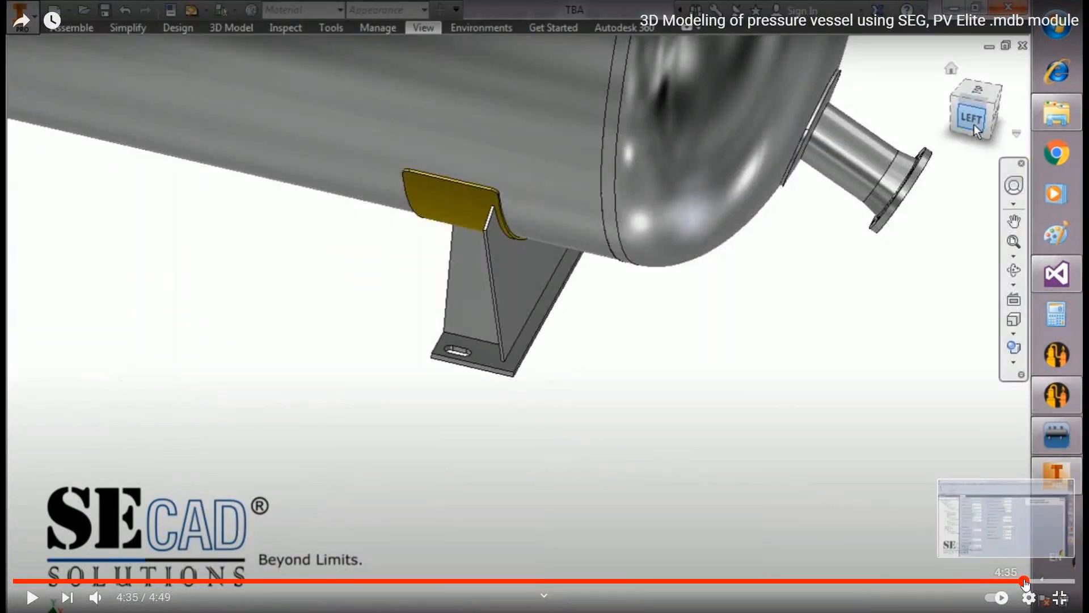
{"action": "left_click", "coordinate": [1025, 582]}
{"action": "double_click", "coordinate": [591, 360]}
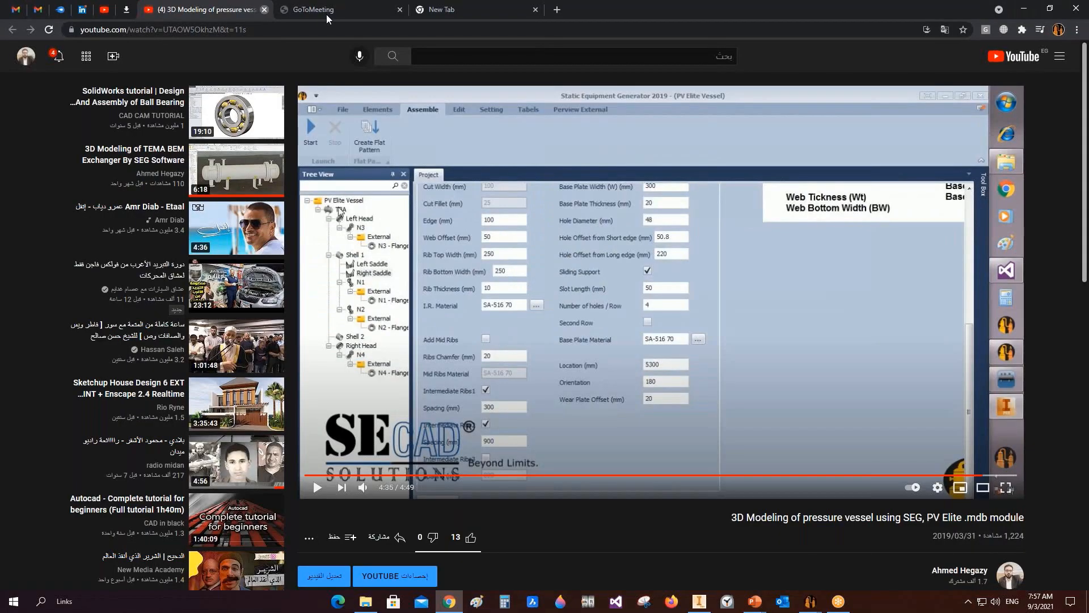
Step: Close the pressure vessel video tab and scroll through the channel's newest videos
{"action": "left_click", "coordinate": [104, 10]}
{"action": "left_click", "coordinate": [264, 9]}
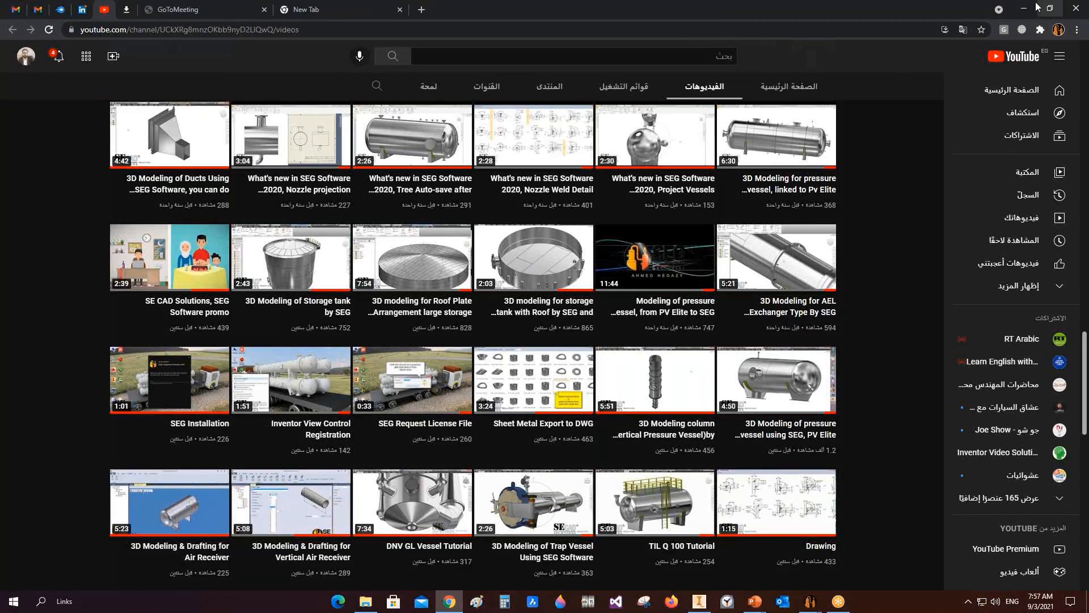
{"action": "scroll", "coordinate": [903, 321], "scroll_direction": "up", "scroll_amount": 20}
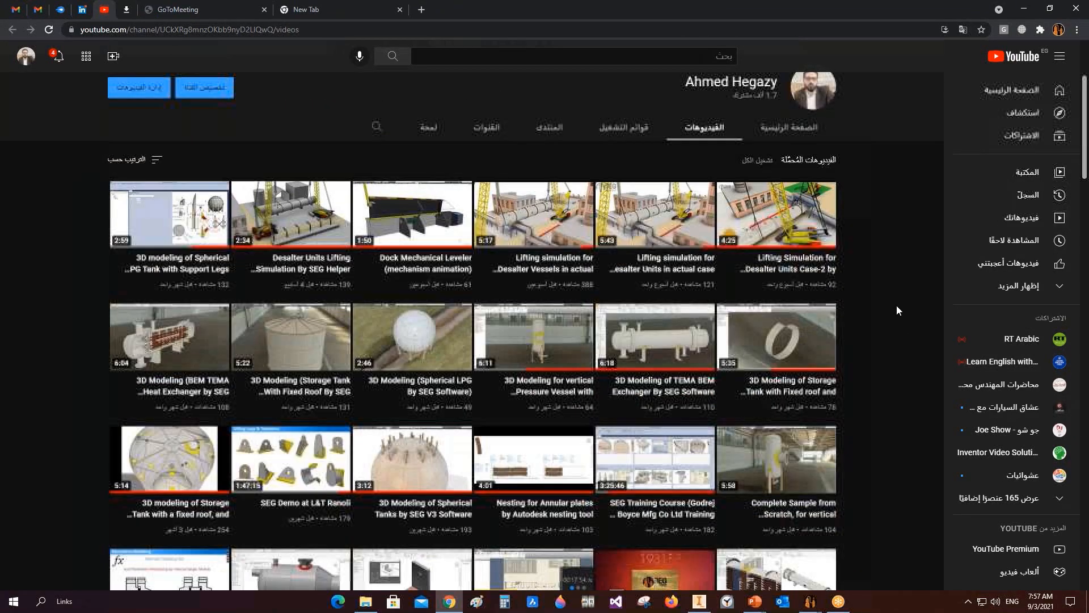
{"action": "scroll", "coordinate": [897, 305], "scroll_direction": "down", "scroll_amount": 3}
{"action": "scroll", "coordinate": [887, 266], "scroll_direction": "up", "scroll_amount": 2}
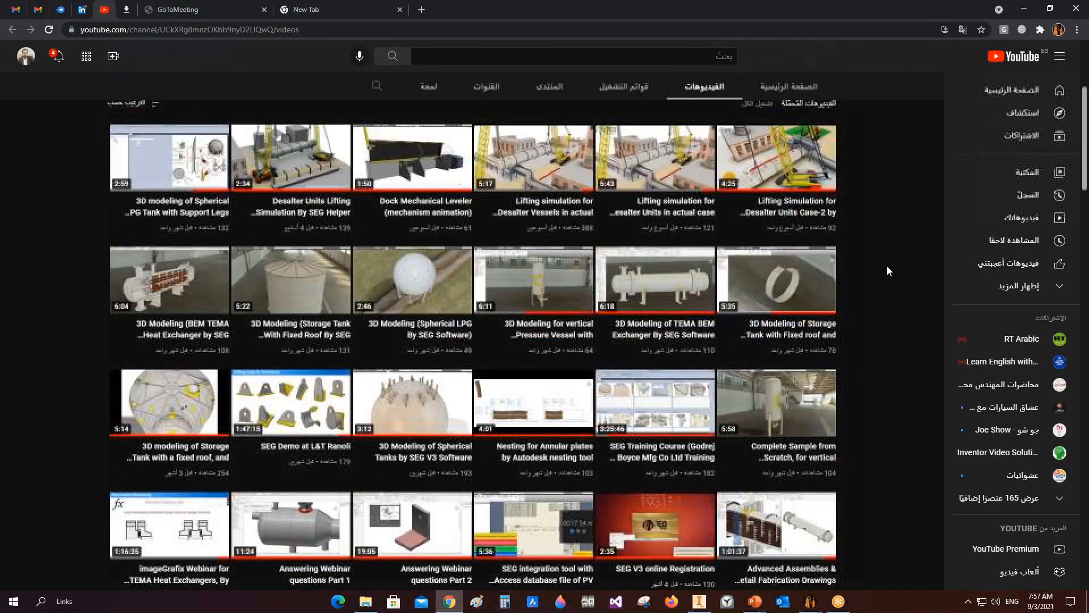
Step: Minimize the browser, switch to the TBA tank assembly, and orbit and zoom around the complete tank
{"action": "left_click", "coordinate": [1024, 8]}
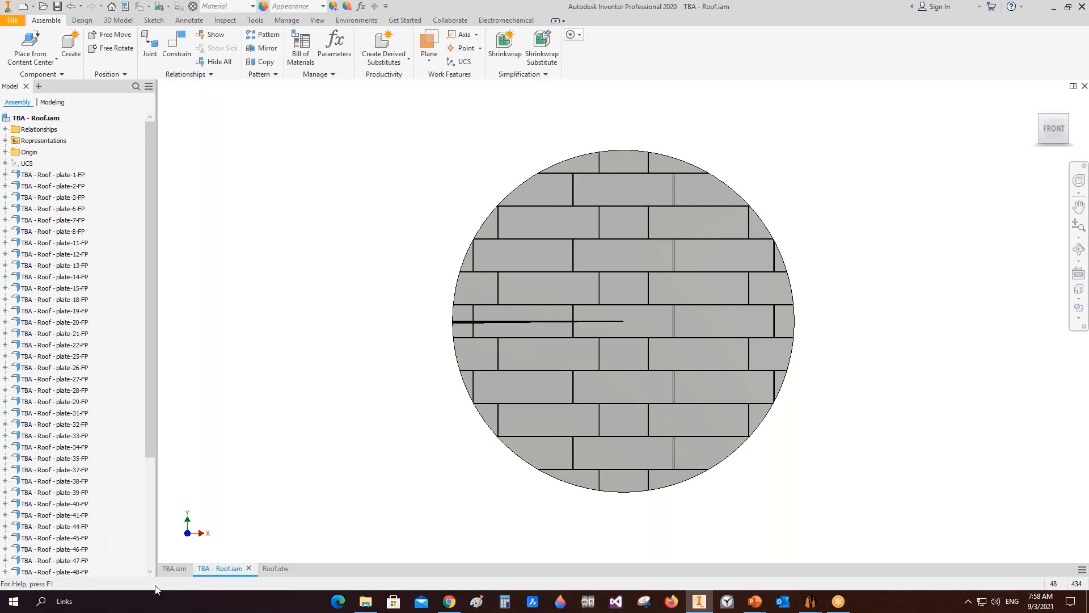
{"action": "left_click", "coordinate": [173, 571]}
{"action": "middle_click_drag", "start_coordinate": [574, 395], "coordinate": [560, 365]}
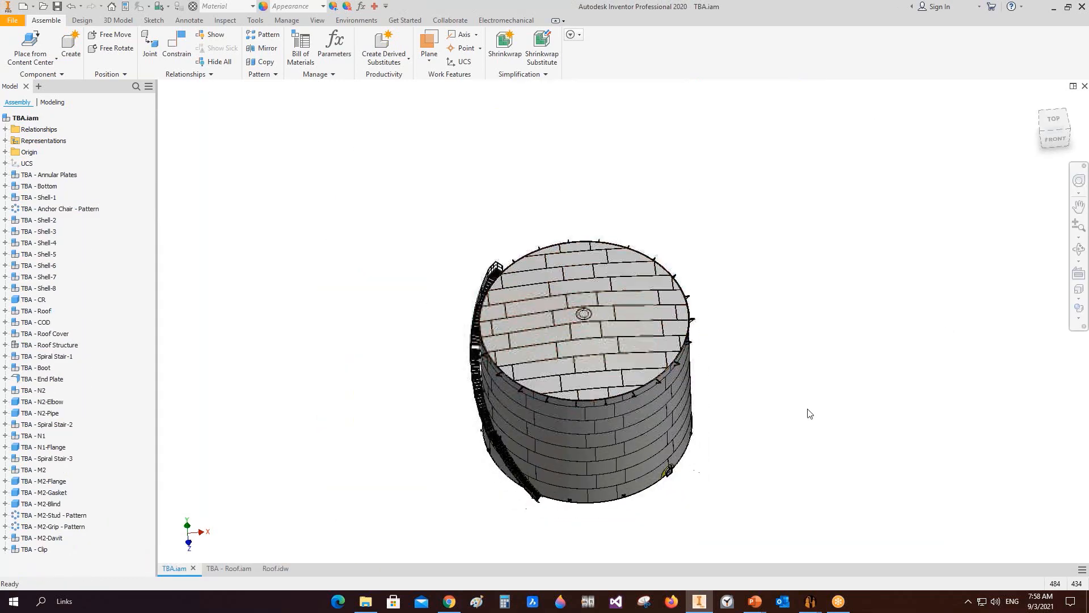
{"action": "left_click", "coordinate": [1079, 249]}
{"action": "left_click_drag", "start_coordinate": [609, 483], "coordinate": [622, 401]}
{"action": "scroll", "coordinate": [611, 403], "scroll_direction": "up", "scroll_amount": 5}
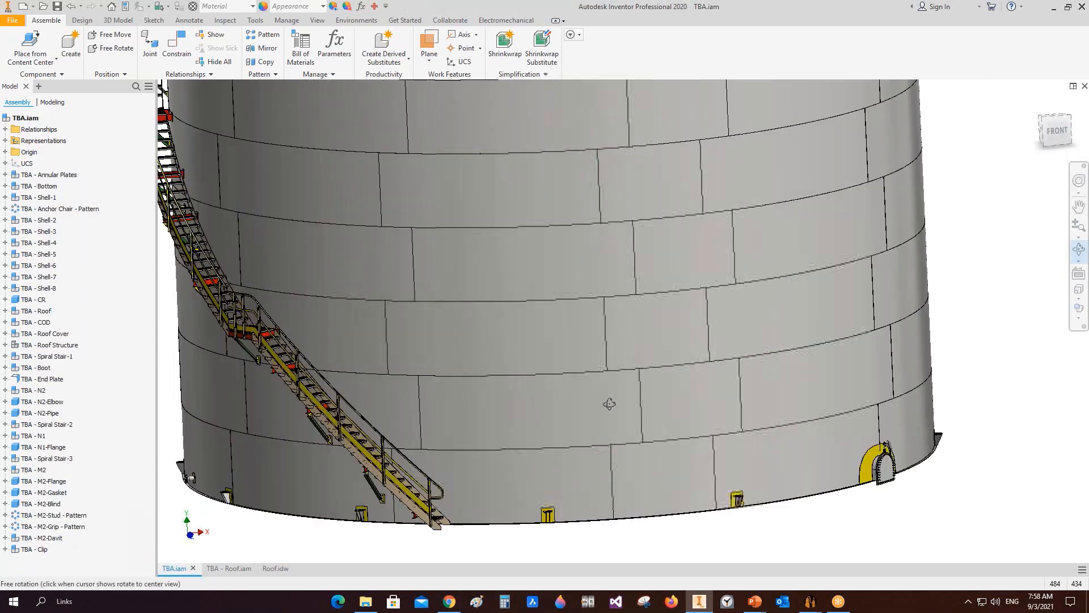
{"action": "middle_click_drag", "start_coordinate": [553, 405], "coordinate": [608, 420]}
{"action": "scroll", "coordinate": [606, 421], "scroll_direction": "down", "scroll_amount": 2}
{"action": "left_click_drag", "start_coordinate": [565, 400], "coordinate": [609, 430]}
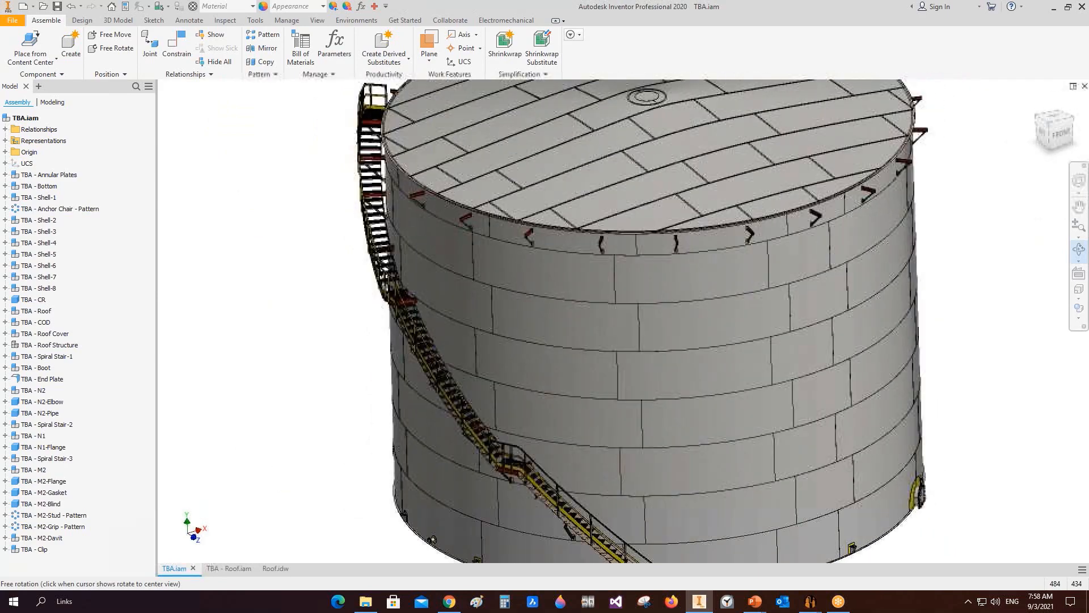
{"action": "scroll", "coordinate": [609, 408], "scroll_direction": "down", "scroll_amount": 3}
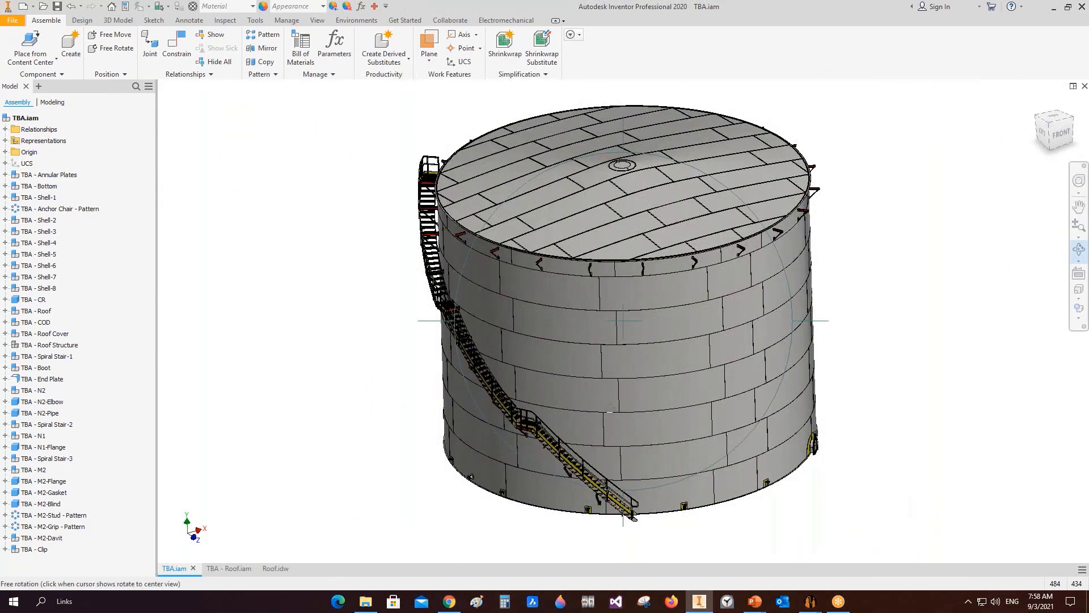
{"action": "scroll", "coordinate": [610, 408], "scroll_direction": "up", "scroll_amount": 3}
{"action": "left_click_drag", "start_coordinate": [626, 391], "coordinate": [633, 396]}
{"action": "scroll", "coordinate": [633, 396], "scroll_direction": "down", "scroll_amount": 2}
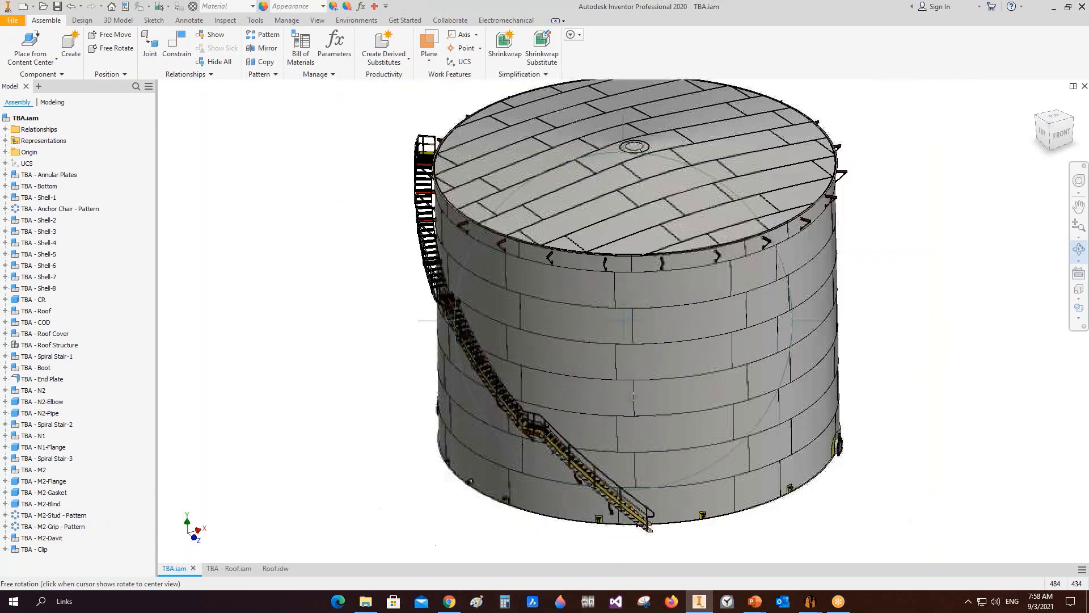
{"action": "middle_click_drag", "start_coordinate": [633, 396], "coordinate": [633, 389]}
{"action": "key", "text": "Escape"}
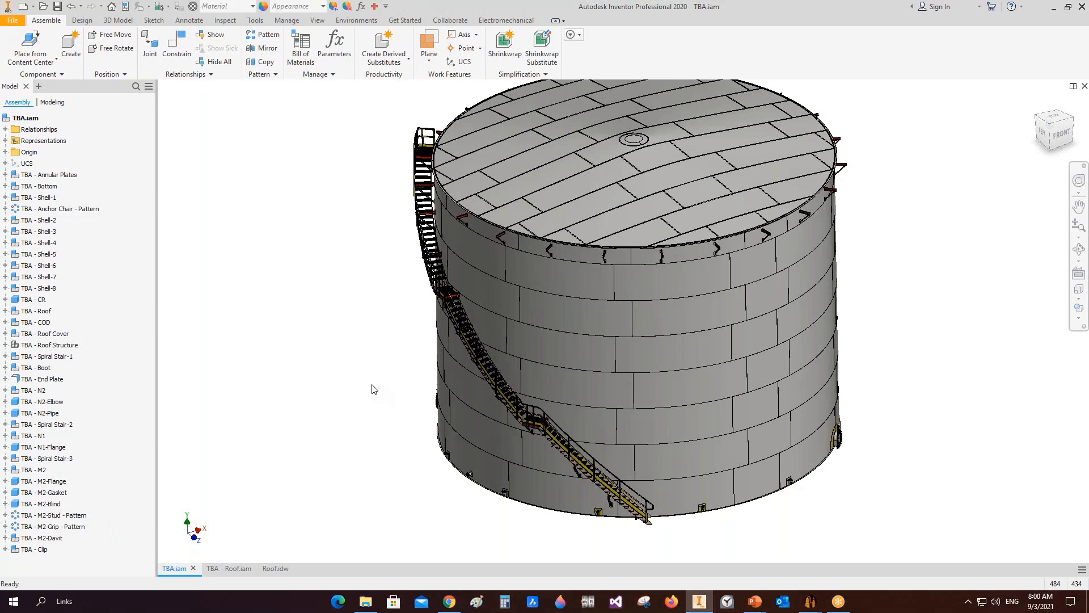
Step: Switch between the plate arrangement window, the SEG application, and the open PowerPoint presentations
{"action": "left_click", "coordinate": [859, 559]}
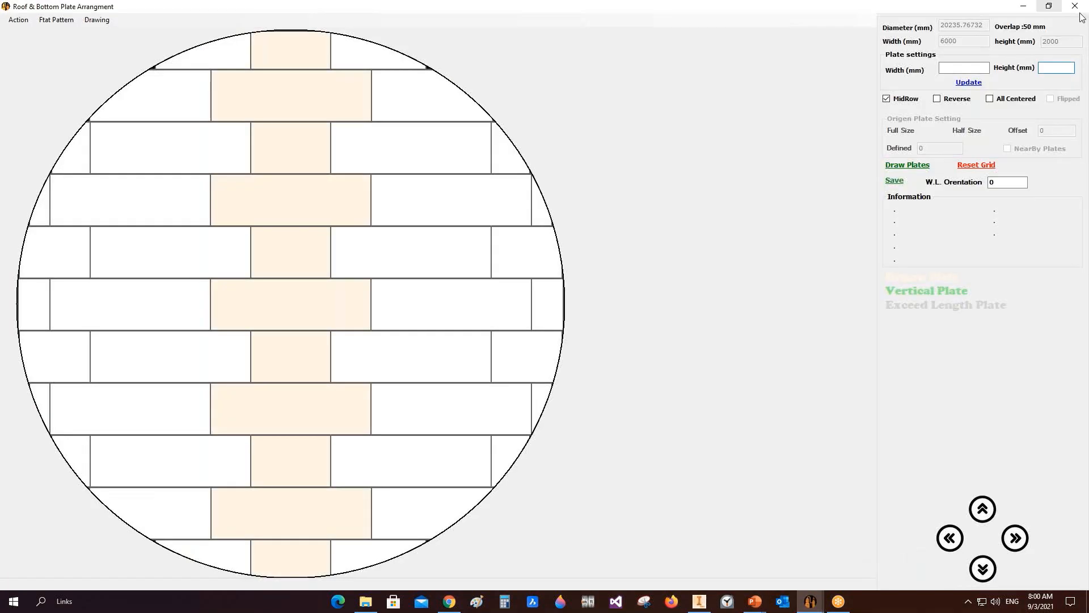
{"action": "left_click", "coordinate": [810, 600]}
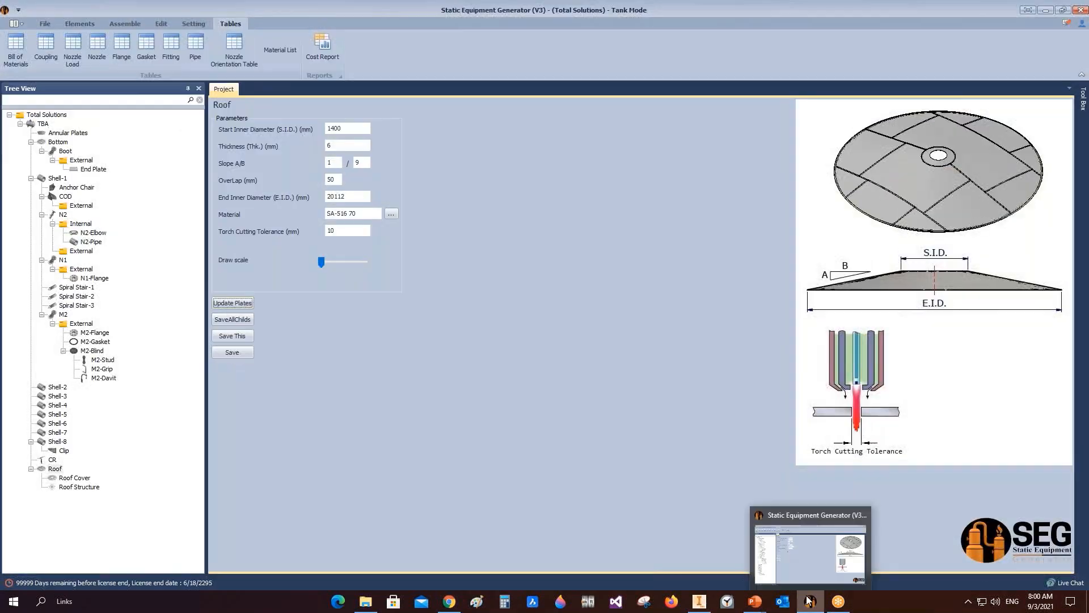
{"action": "left_click", "coordinate": [839, 601]}
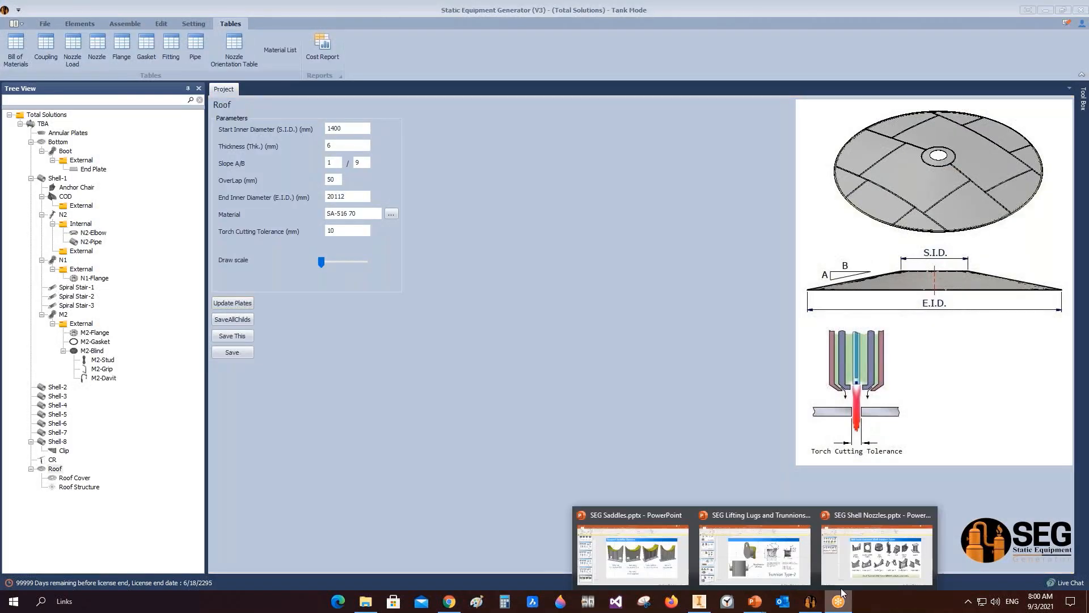